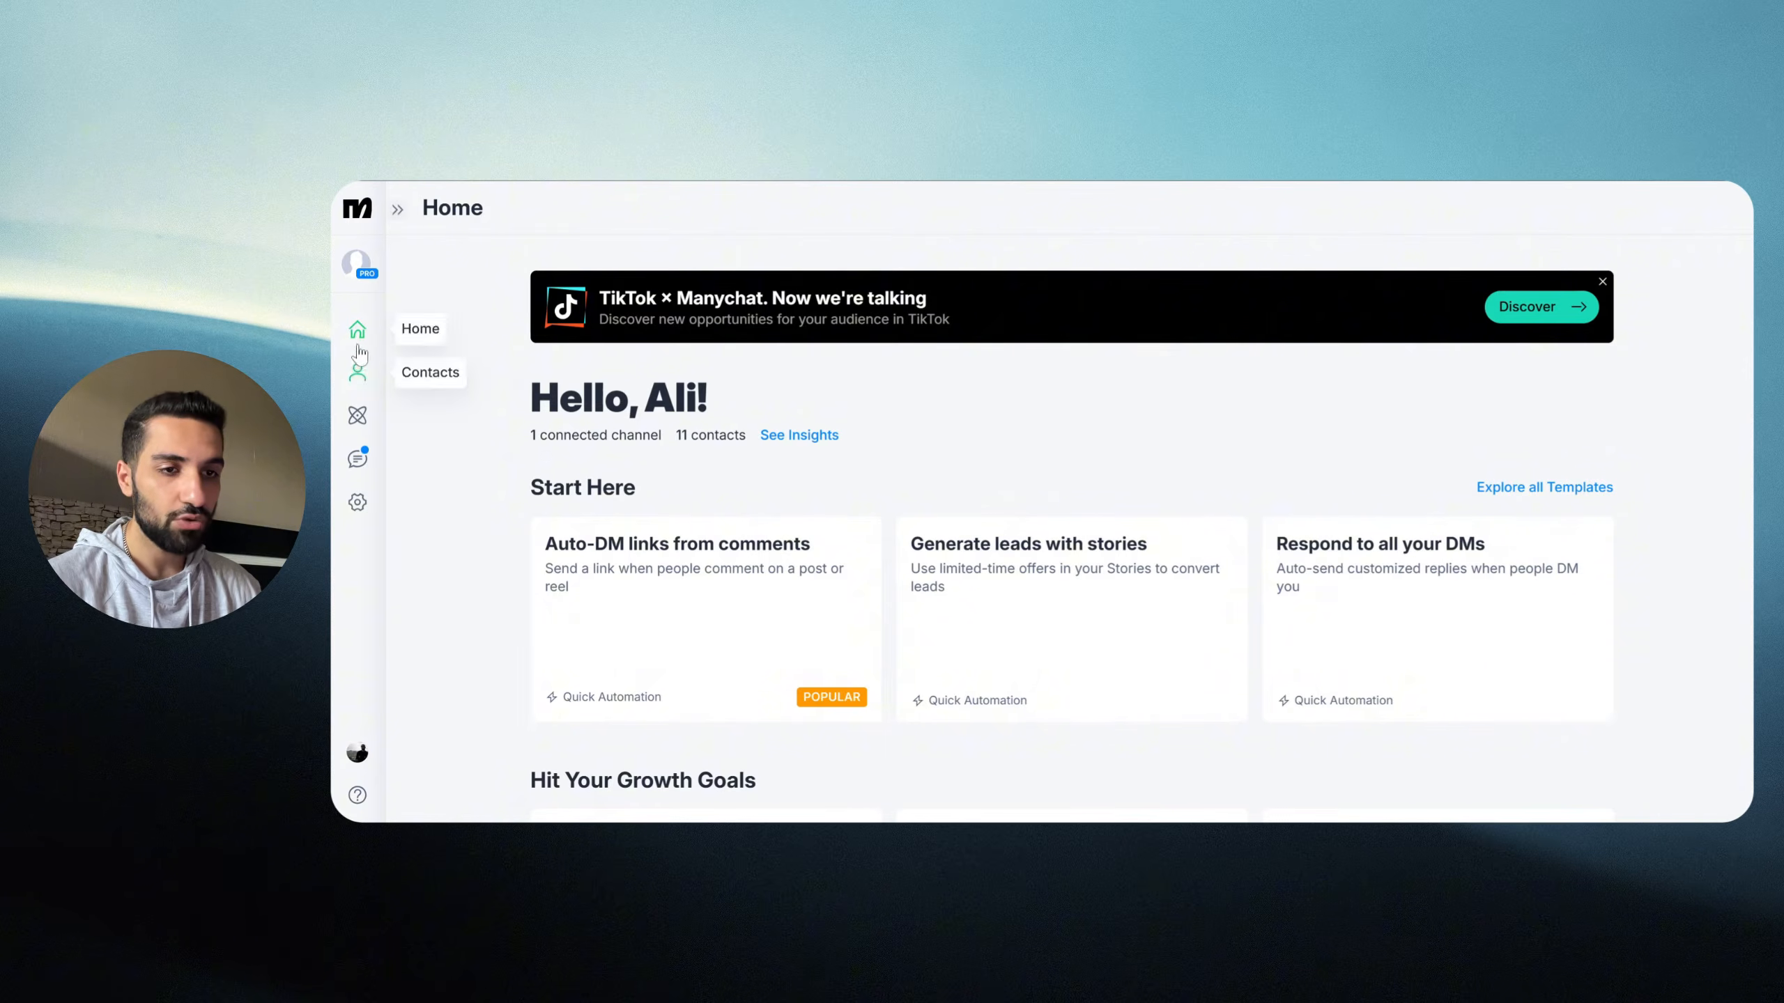
Step: Open Manychat's Settings > Channels > Instagram page, which offers a Connect option
{"action": "left_click", "coordinate": [393, 209]}
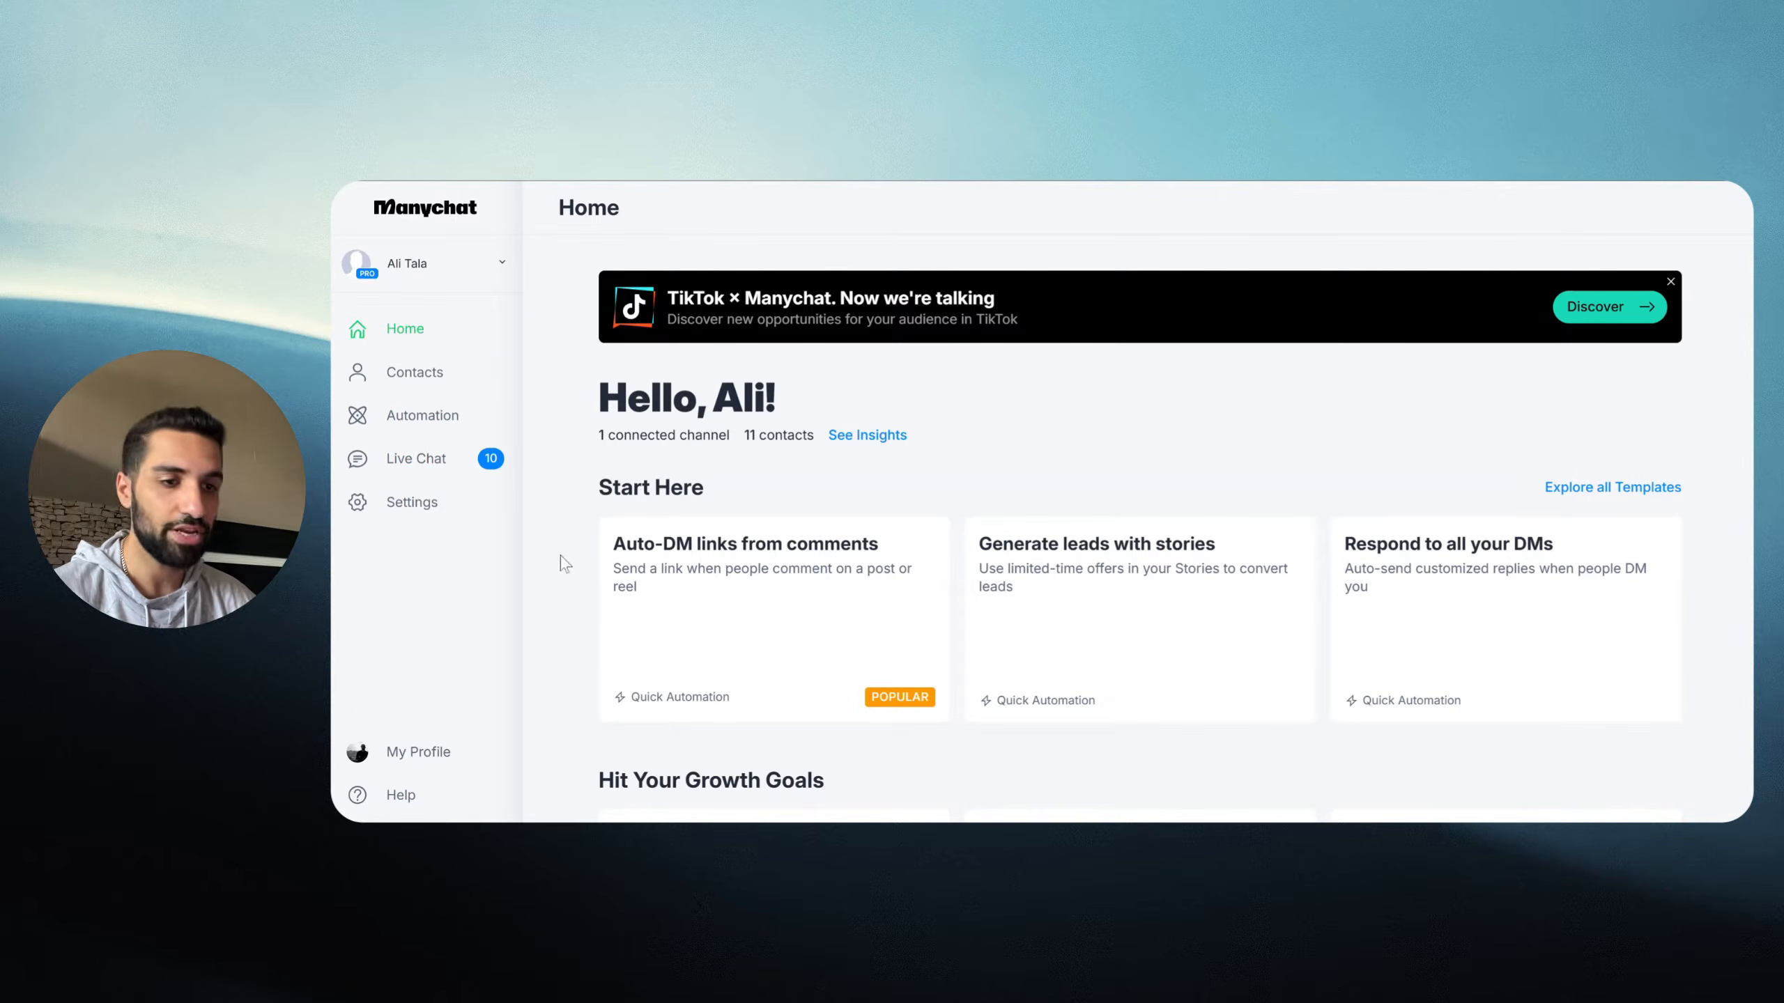
{"action": "left_click", "coordinate": [408, 503]}
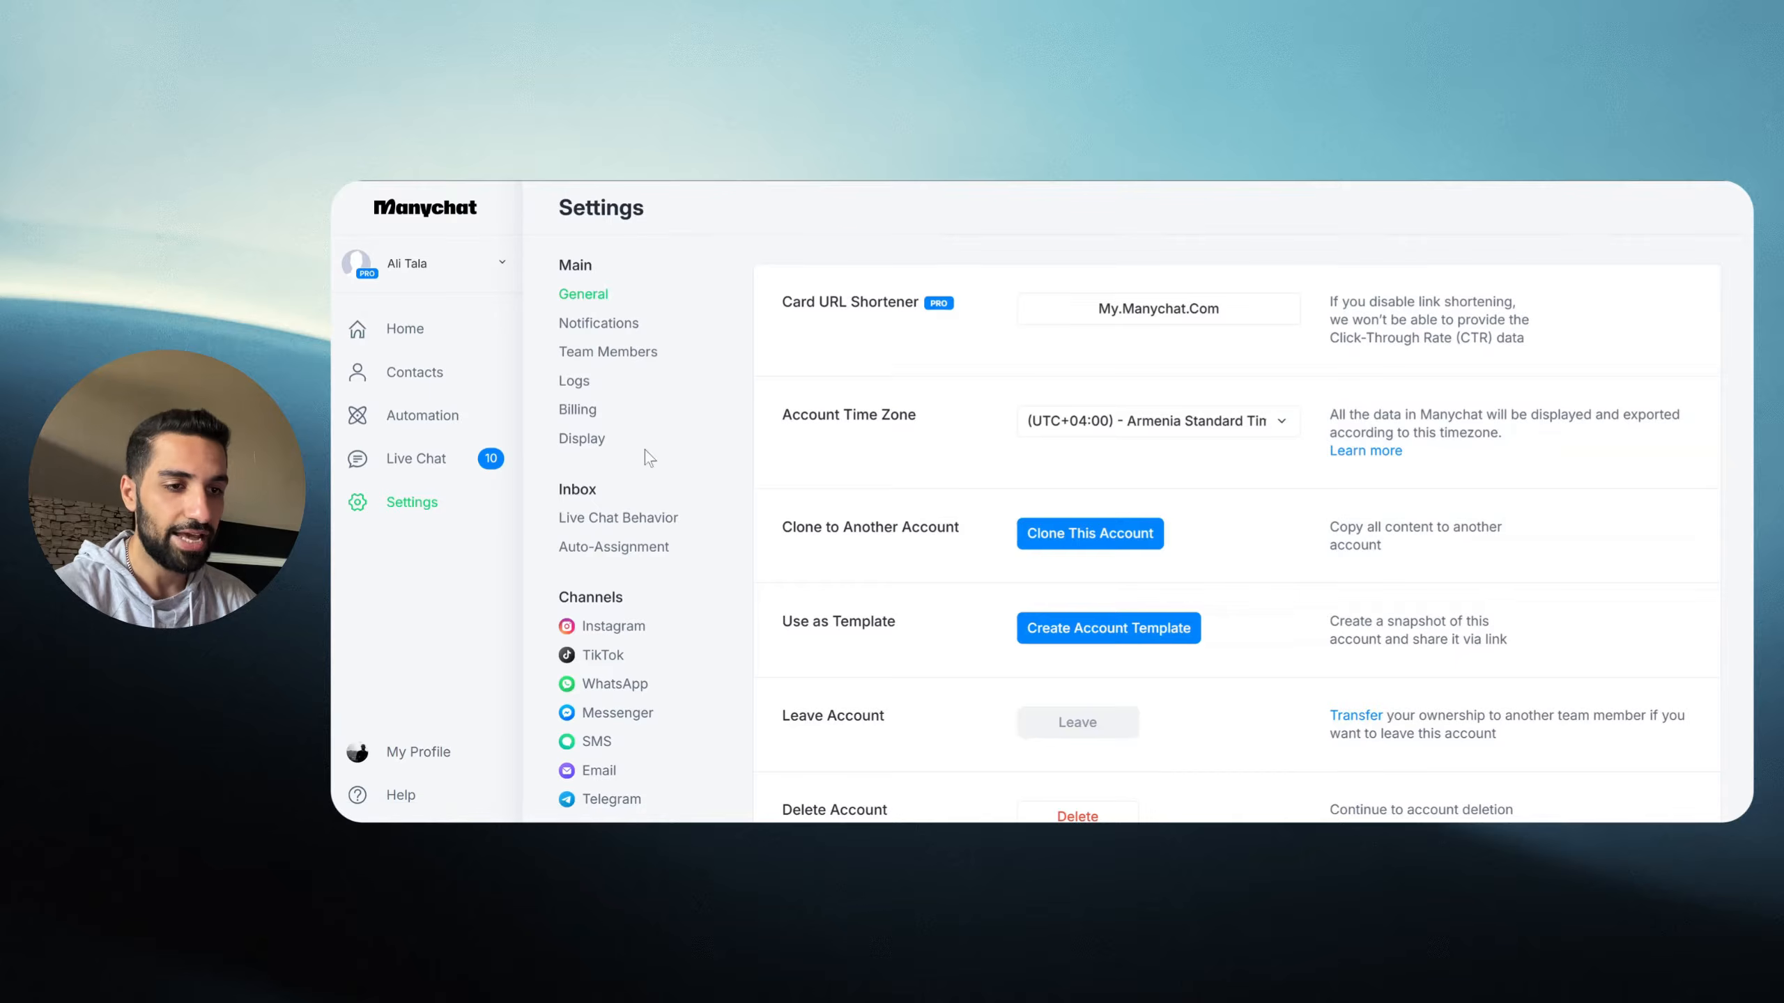
{"action": "scroll", "coordinate": [649, 458], "scroll_direction": "down", "scroll_amount": 3}
{"action": "double_click", "coordinate": [572, 398]}
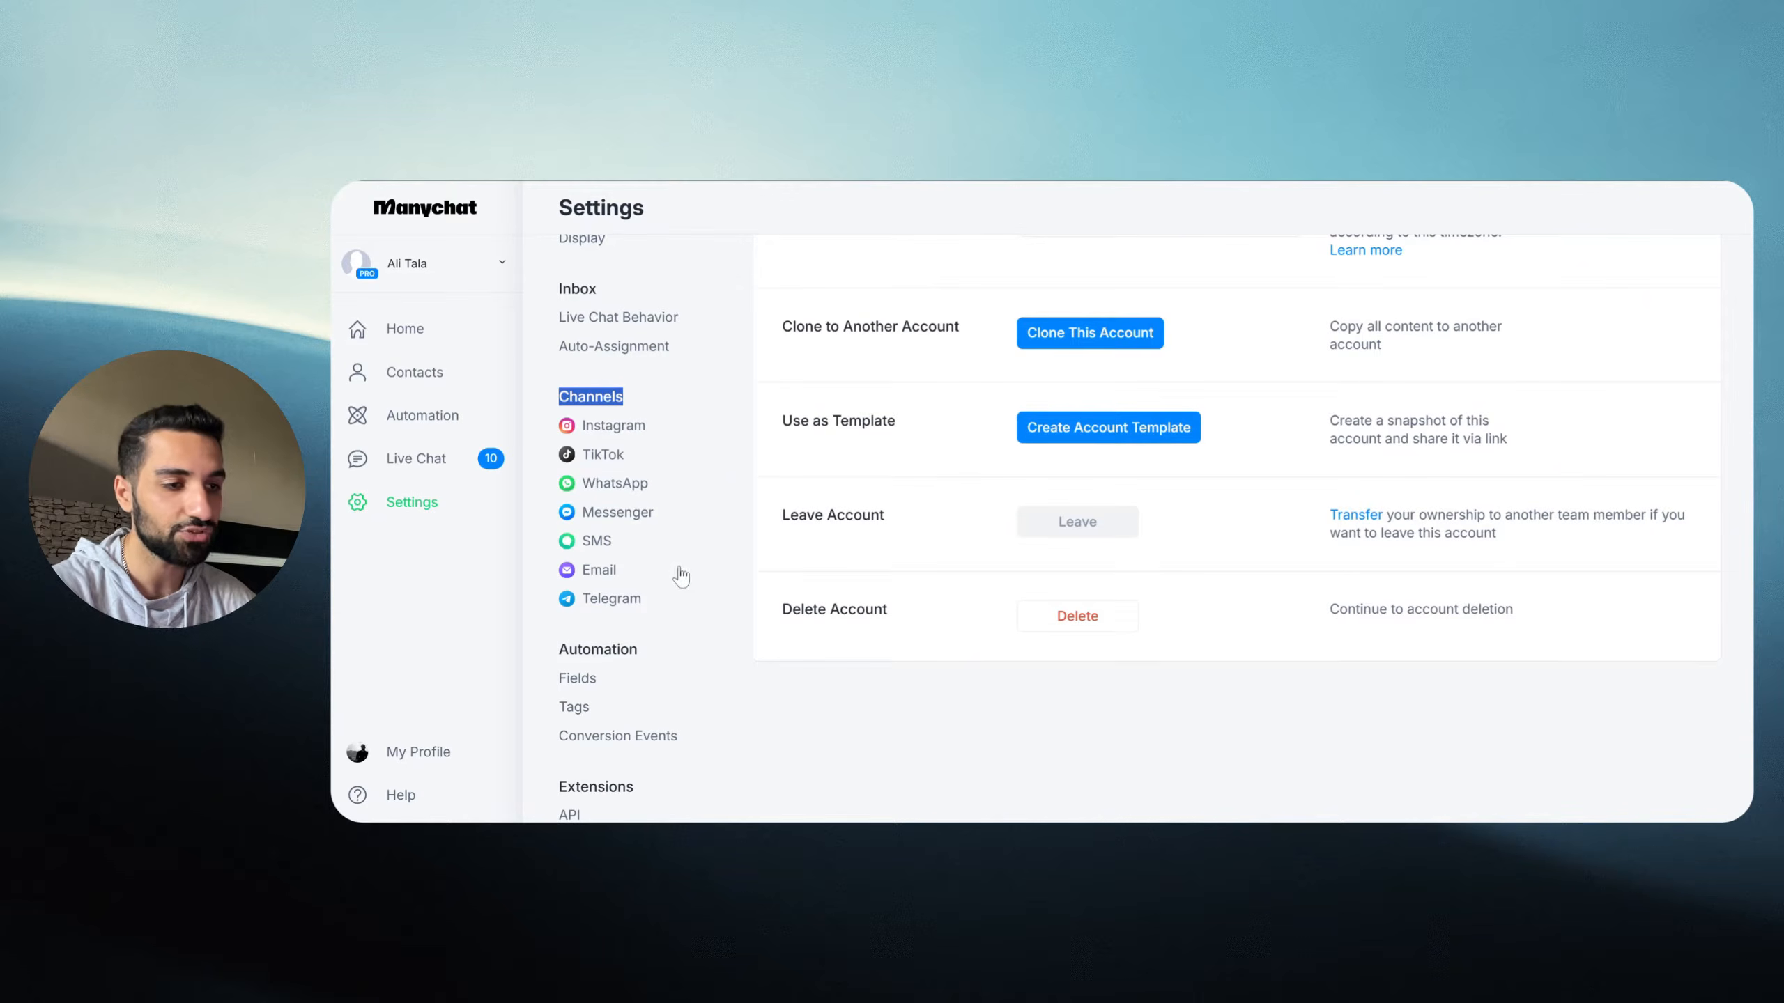
{"action": "left_click", "coordinate": [732, 458]}
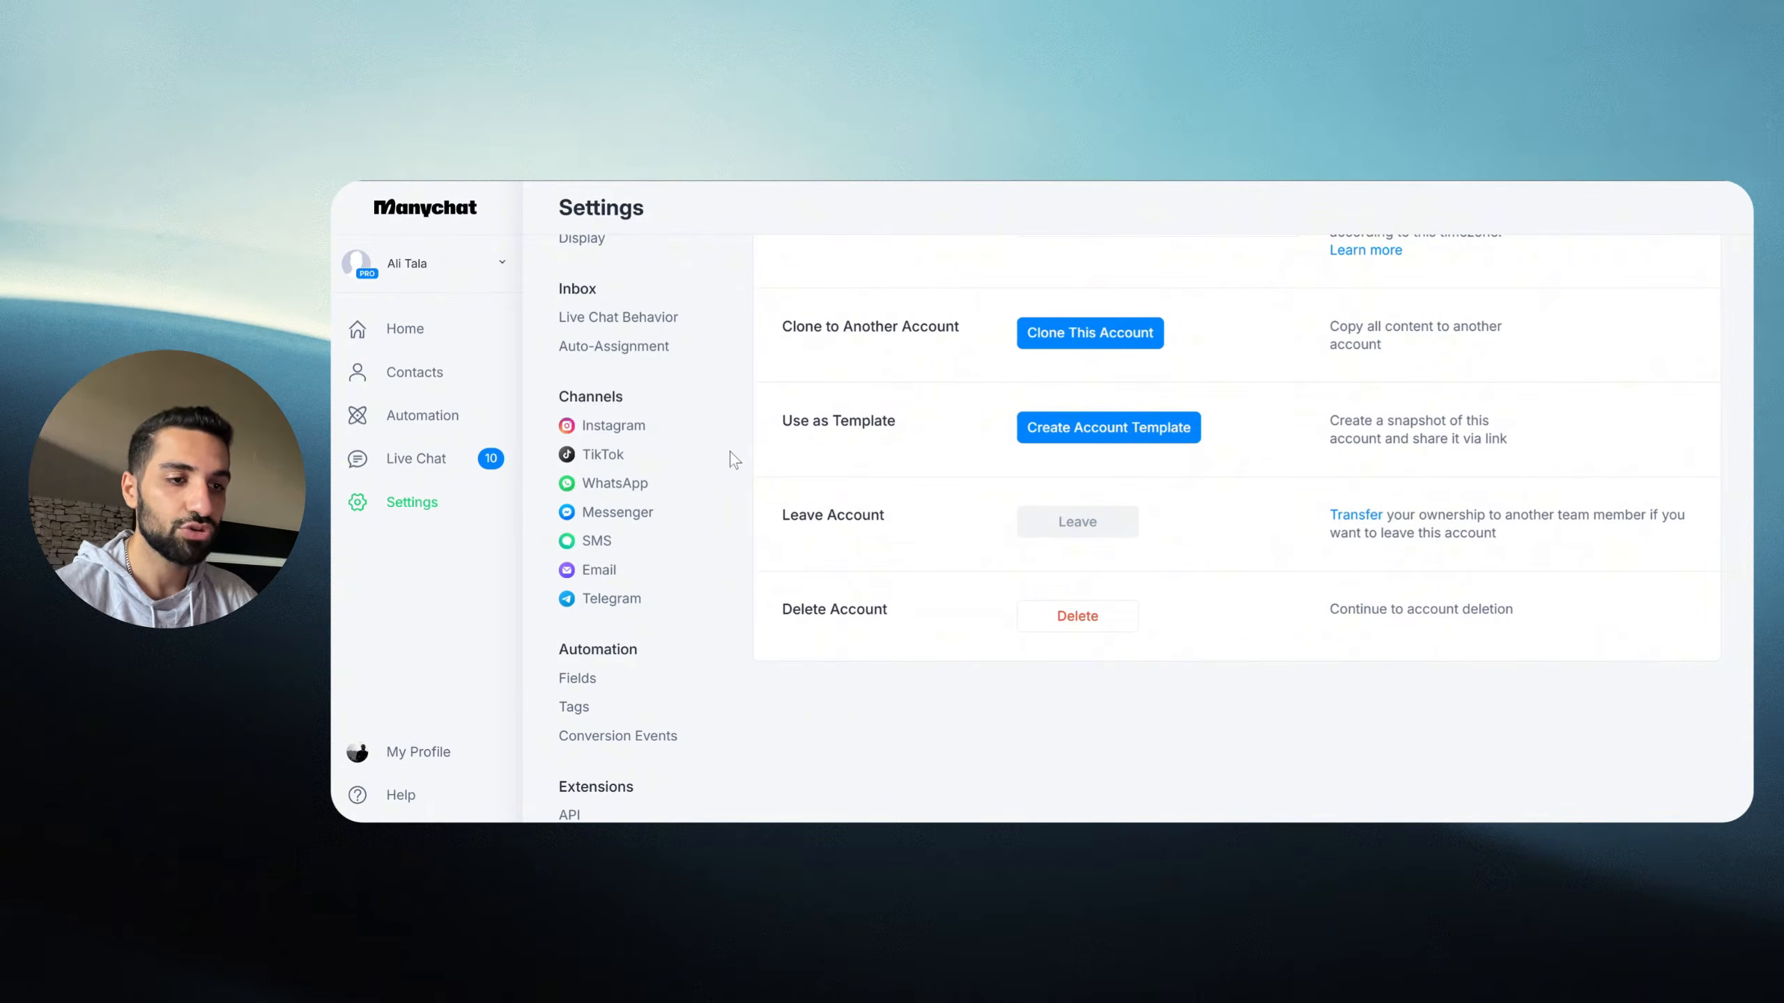
{"action": "left_click", "coordinate": [611, 425]}
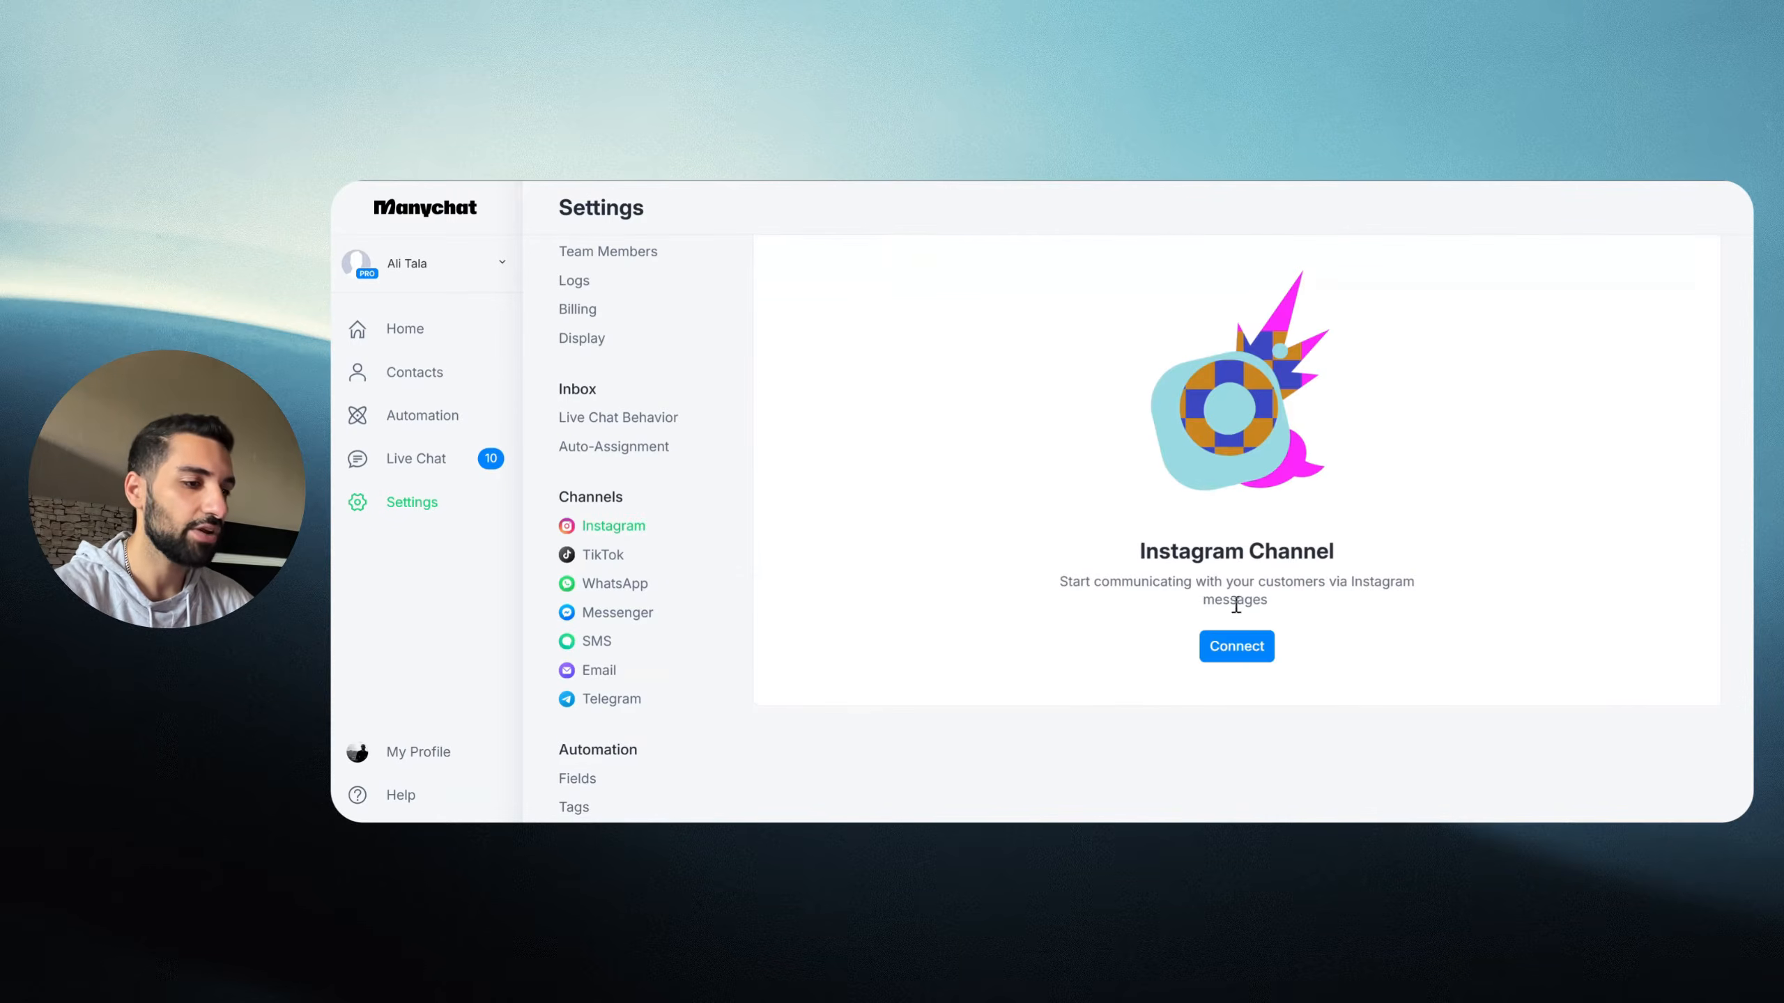
Step: Connect and authorise the Instagram account in Manychat, then finish setup back on Home
{"action": "left_click", "coordinate": [1239, 658]}
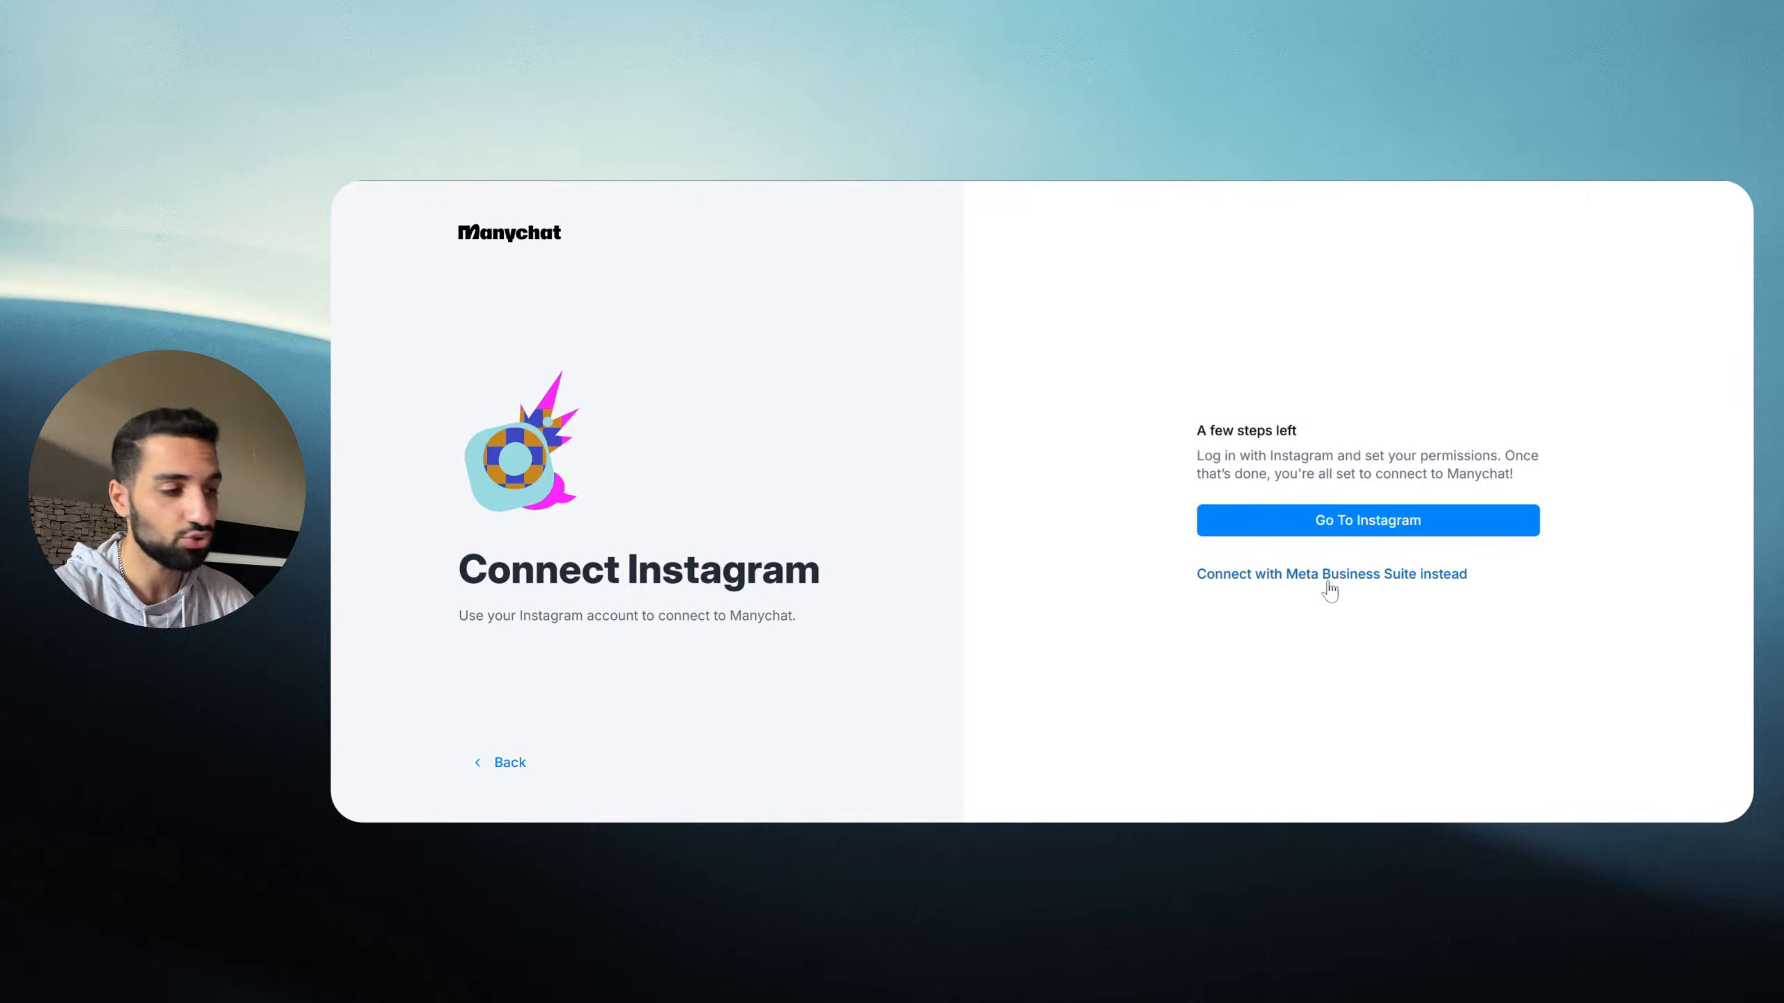
{"action": "left_click", "coordinate": [1345, 530]}
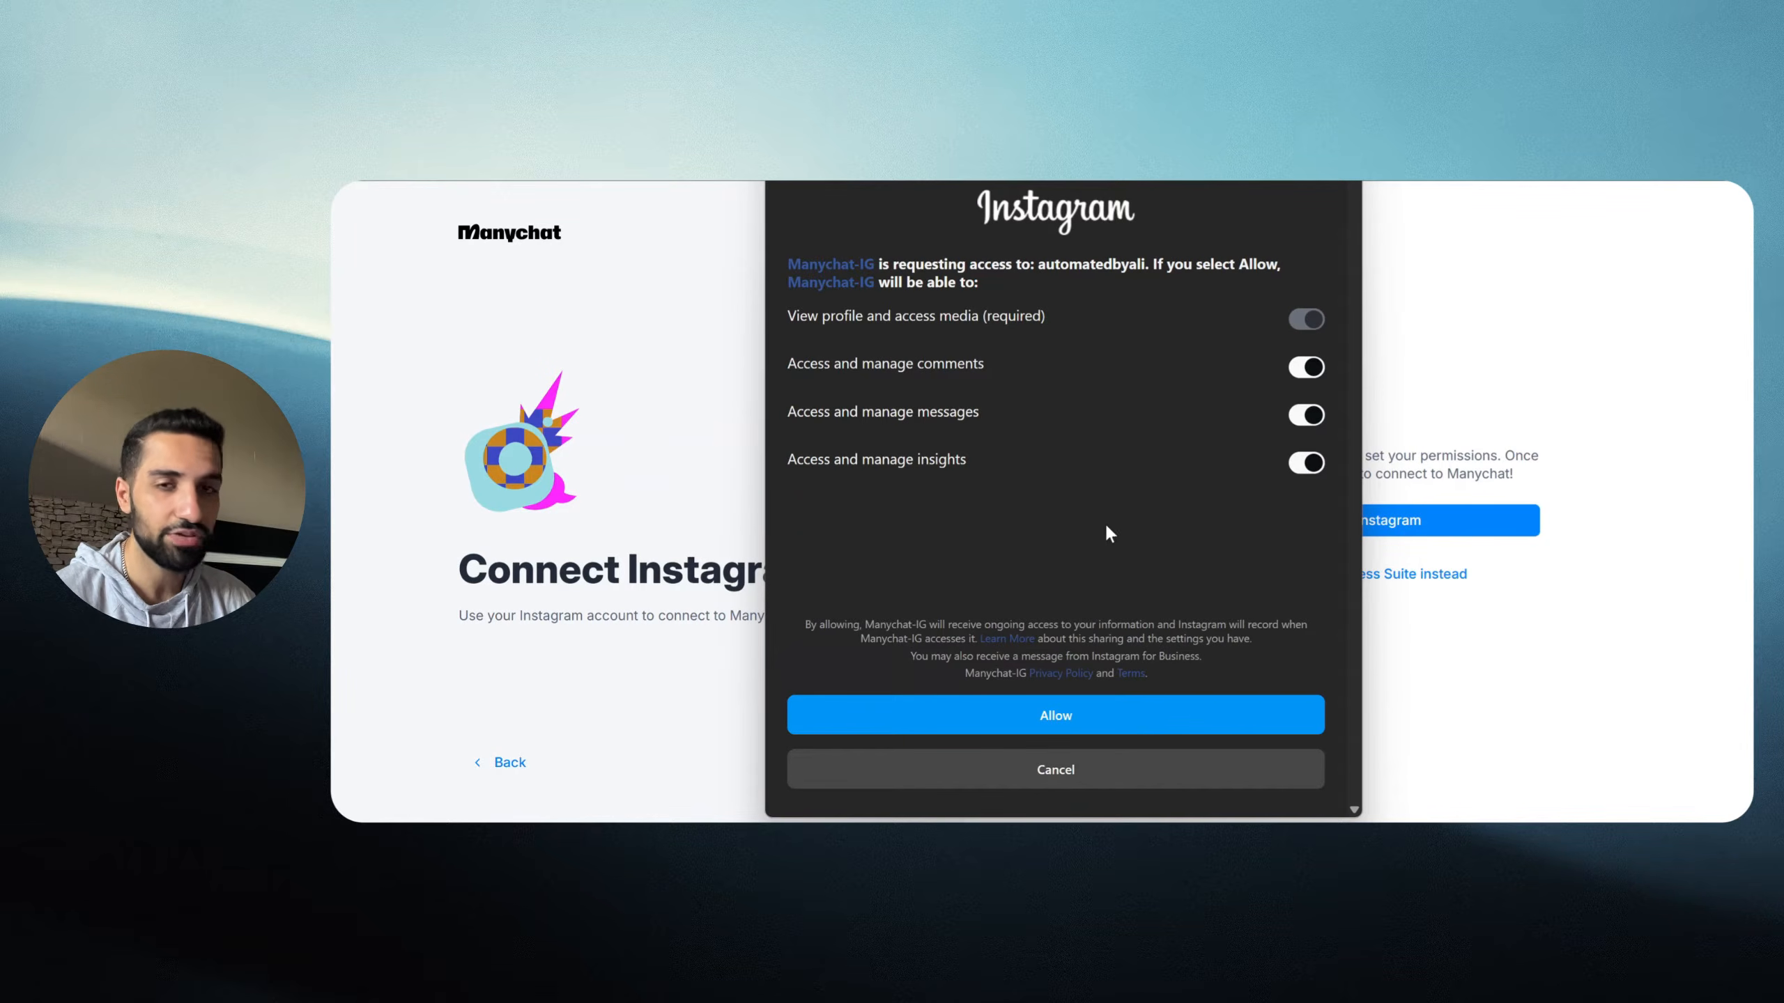
{"action": "left_click", "coordinate": [1068, 726]}
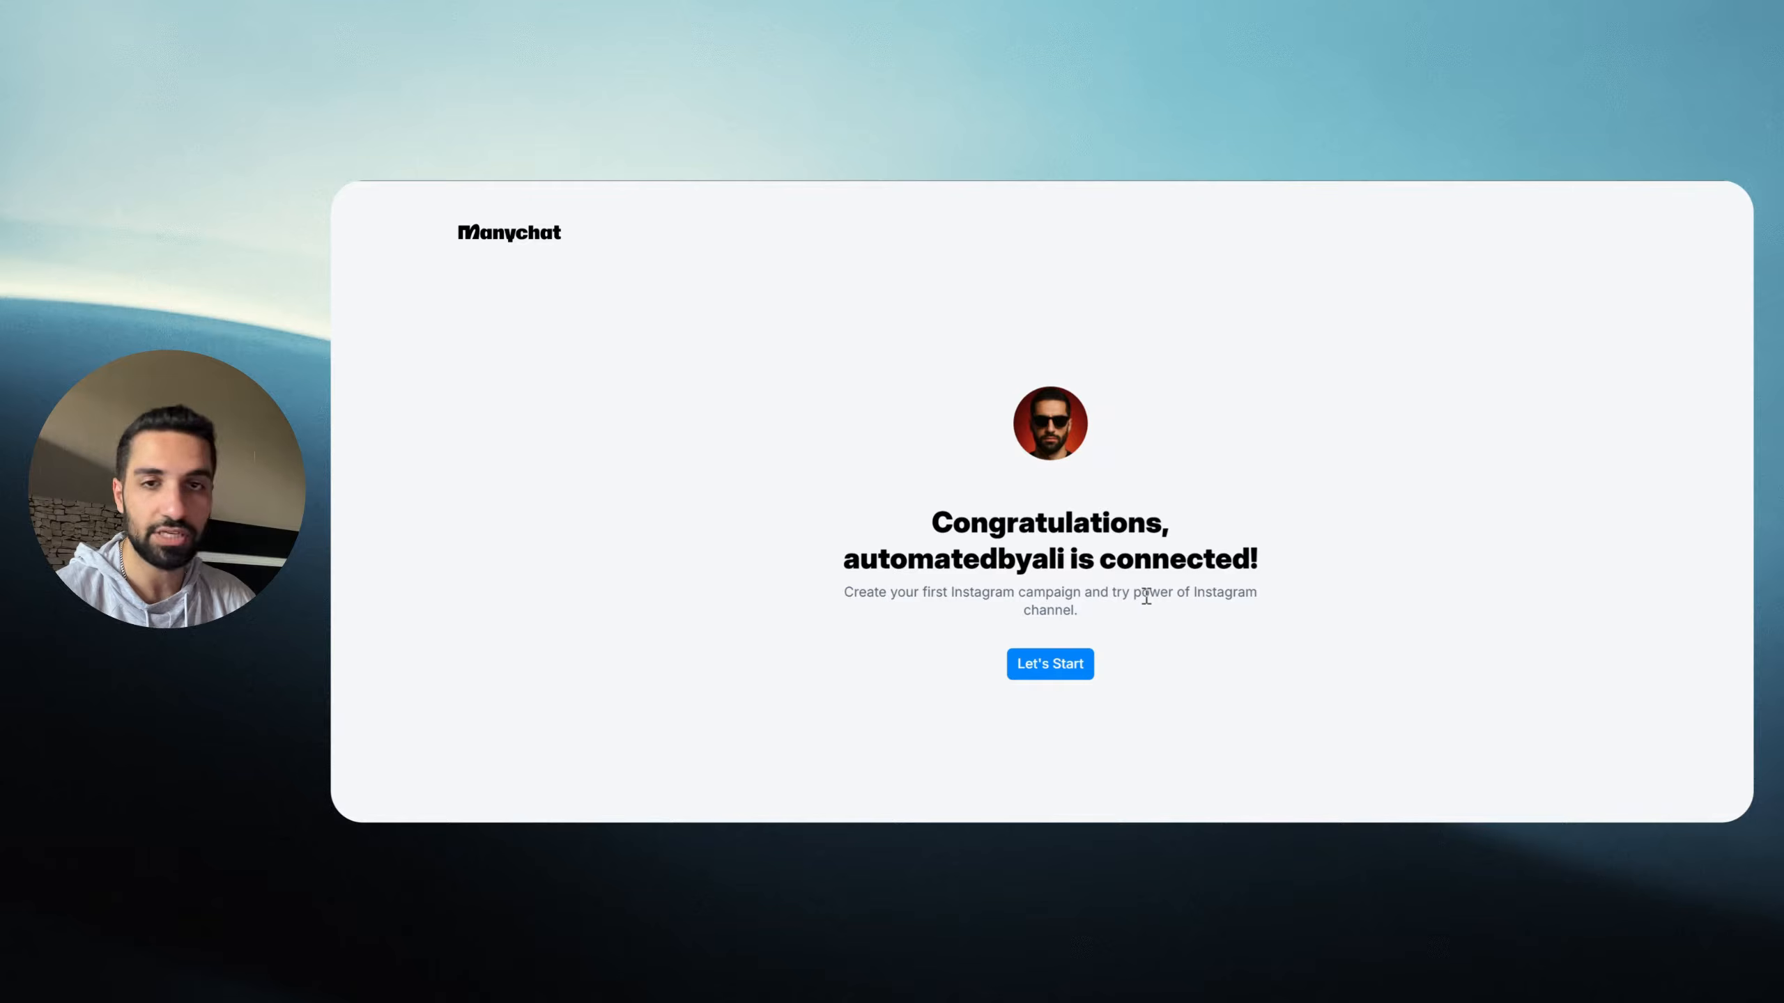
{"action": "left_click", "coordinate": [1050, 665]}
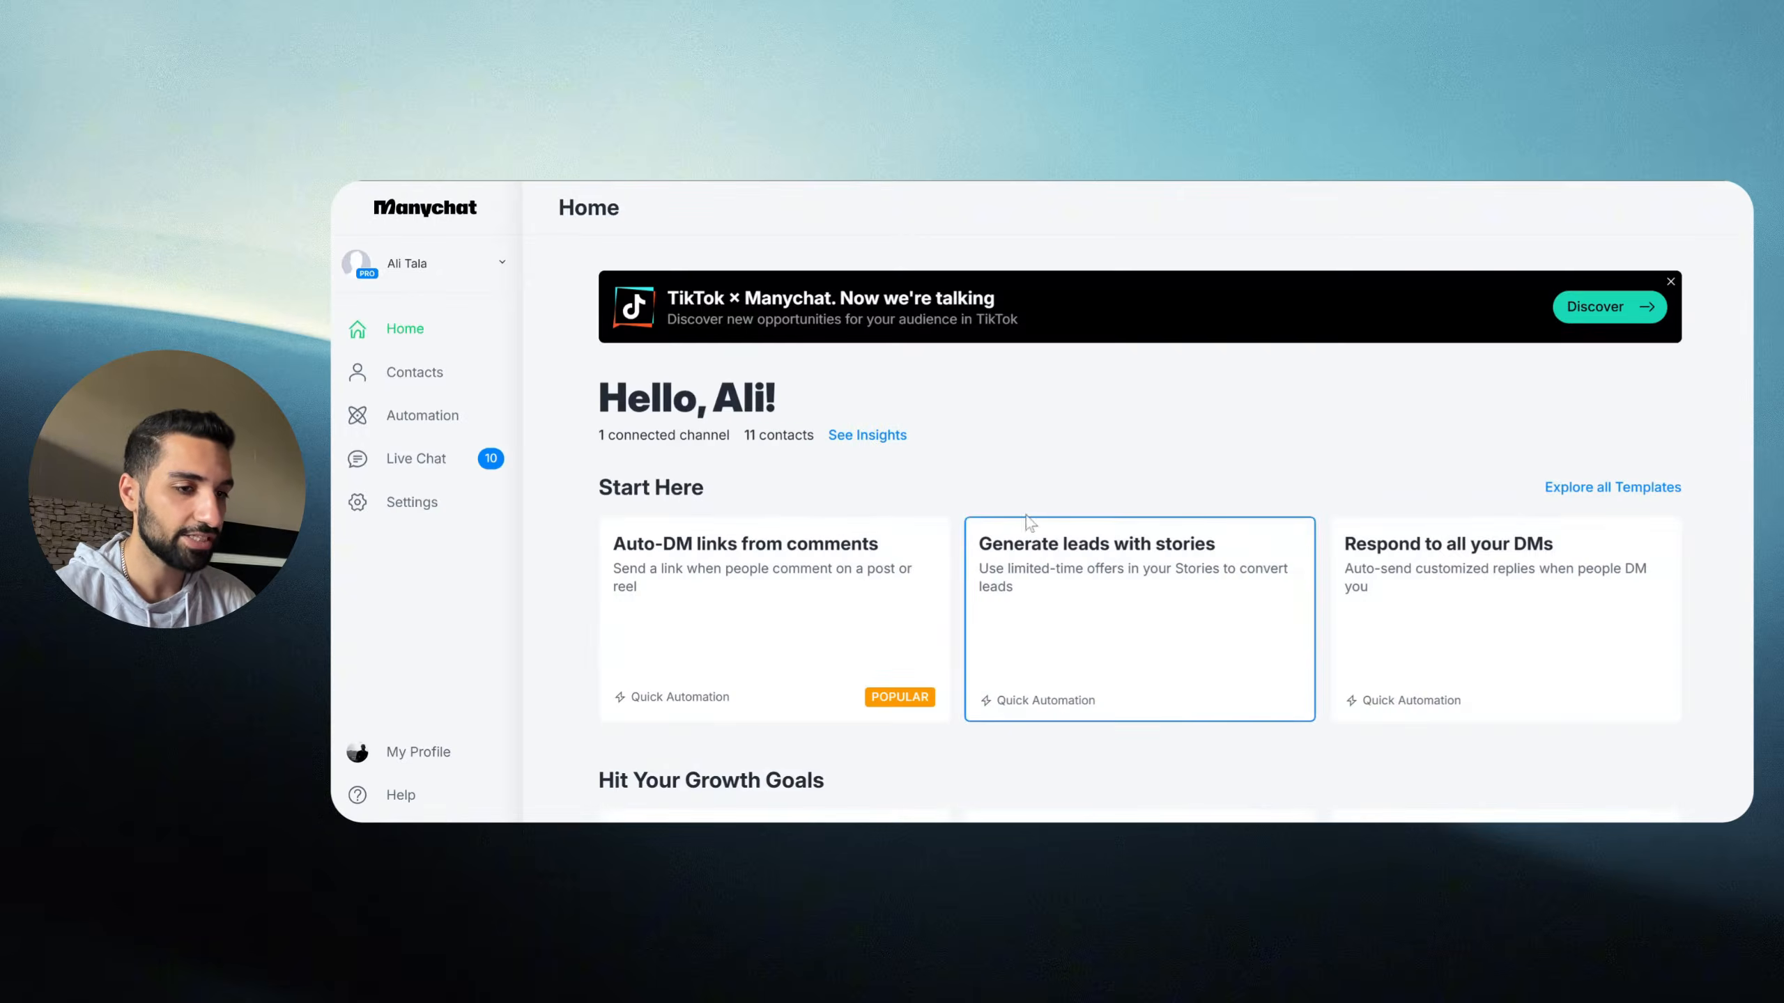
Step: Remove IG DM BOT as the Default Reply in the Instagram channel settings
{"action": "left_click", "coordinate": [422, 503]}
{"action": "scroll", "coordinate": [618, 527], "scroll_direction": "down", "scroll_amount": 2}
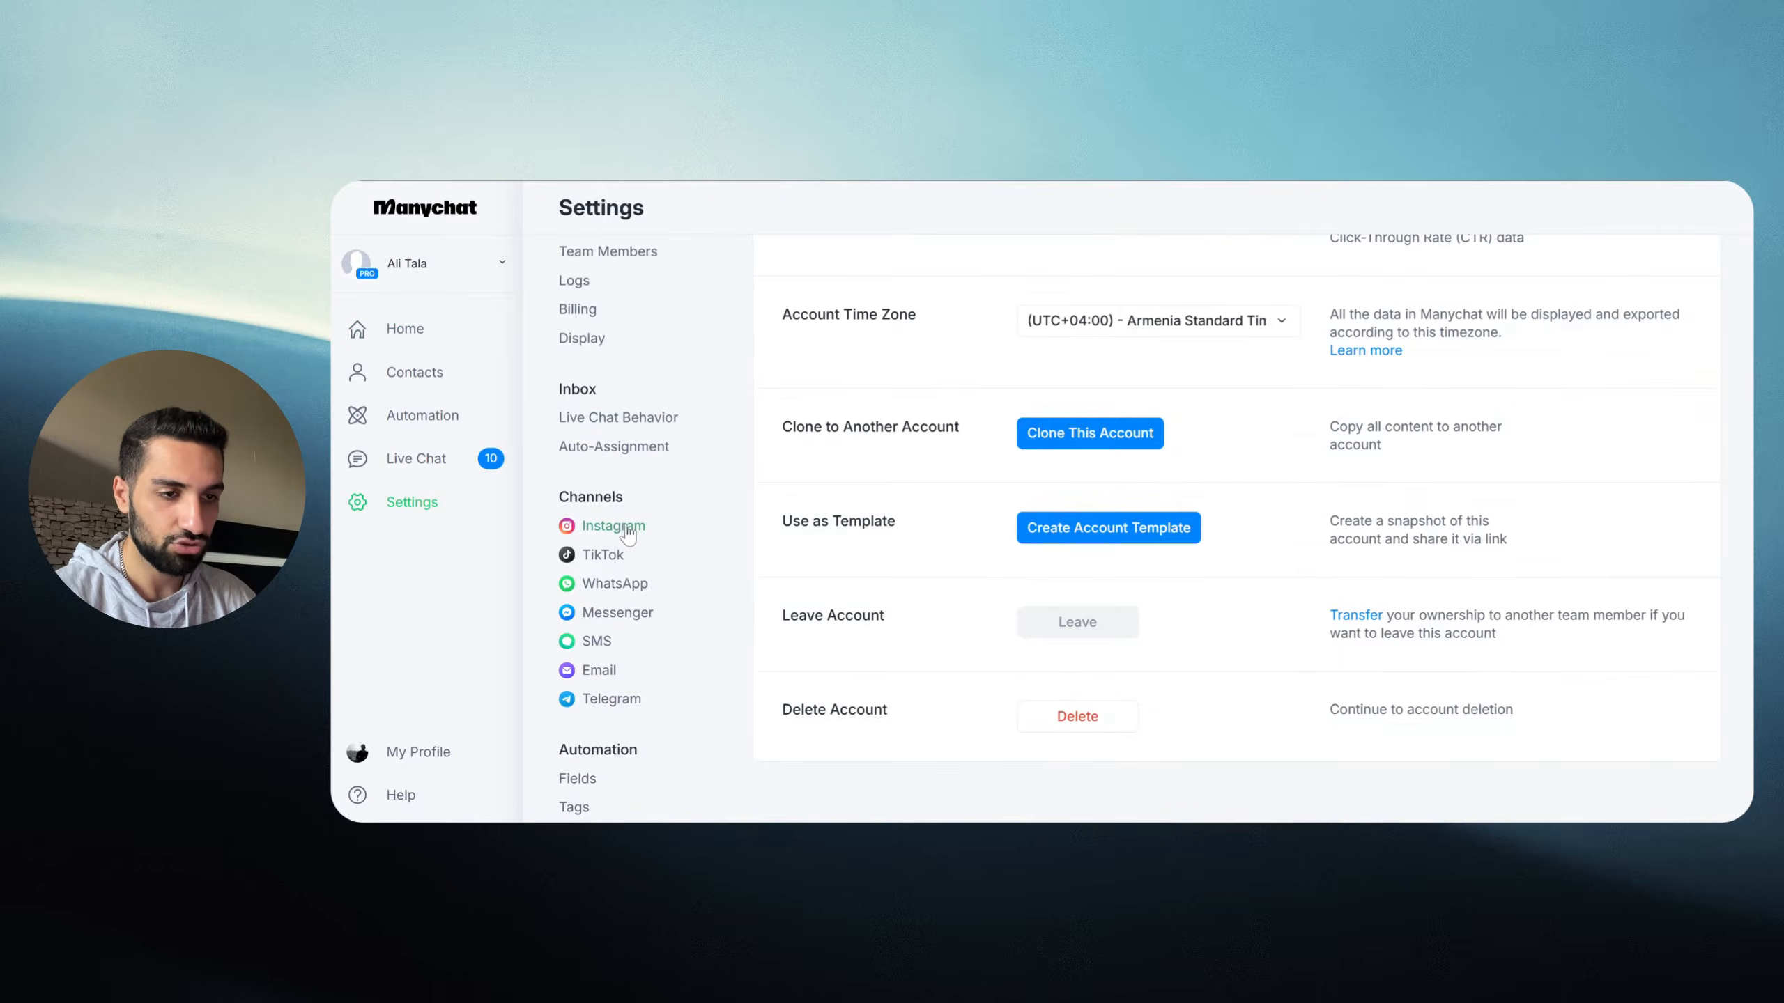
{"action": "left_click", "coordinate": [622, 526]}
{"action": "scroll", "coordinate": [886, 366], "scroll_direction": "up", "scroll_amount": 2}
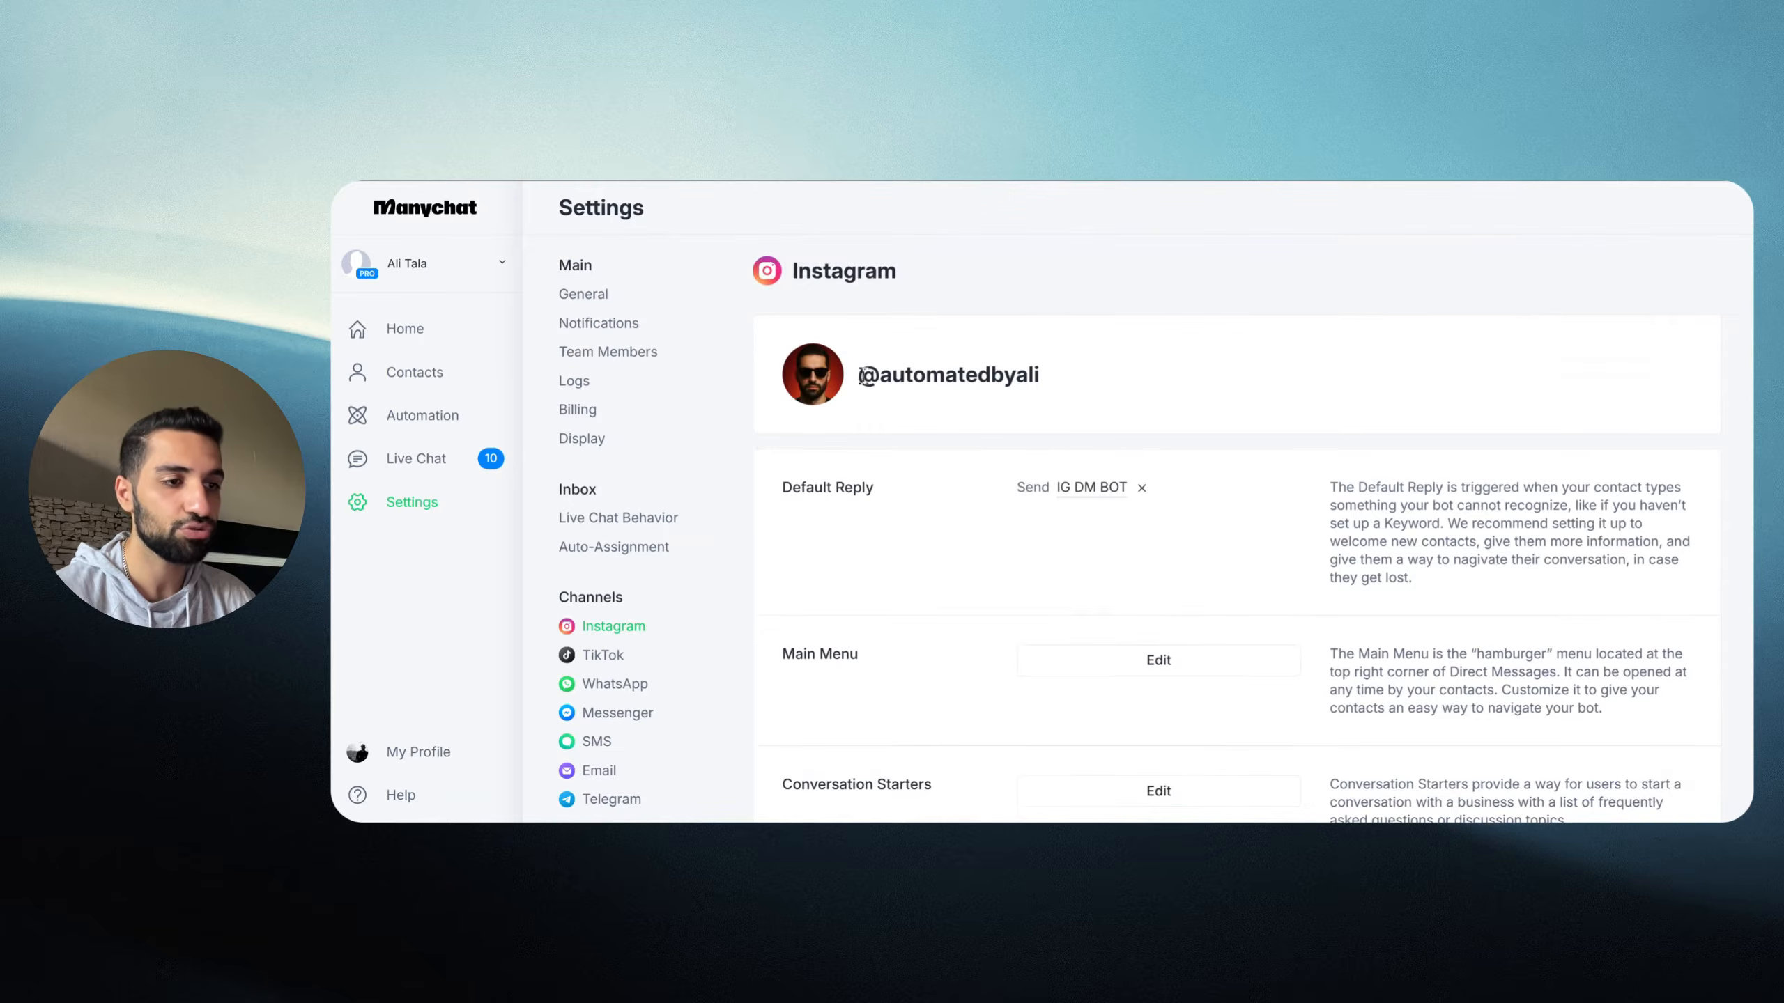
{"action": "left_click_drag", "start_coordinate": [864, 376], "coordinate": [1006, 370]}
{"action": "left_click", "coordinate": [1260, 389]}
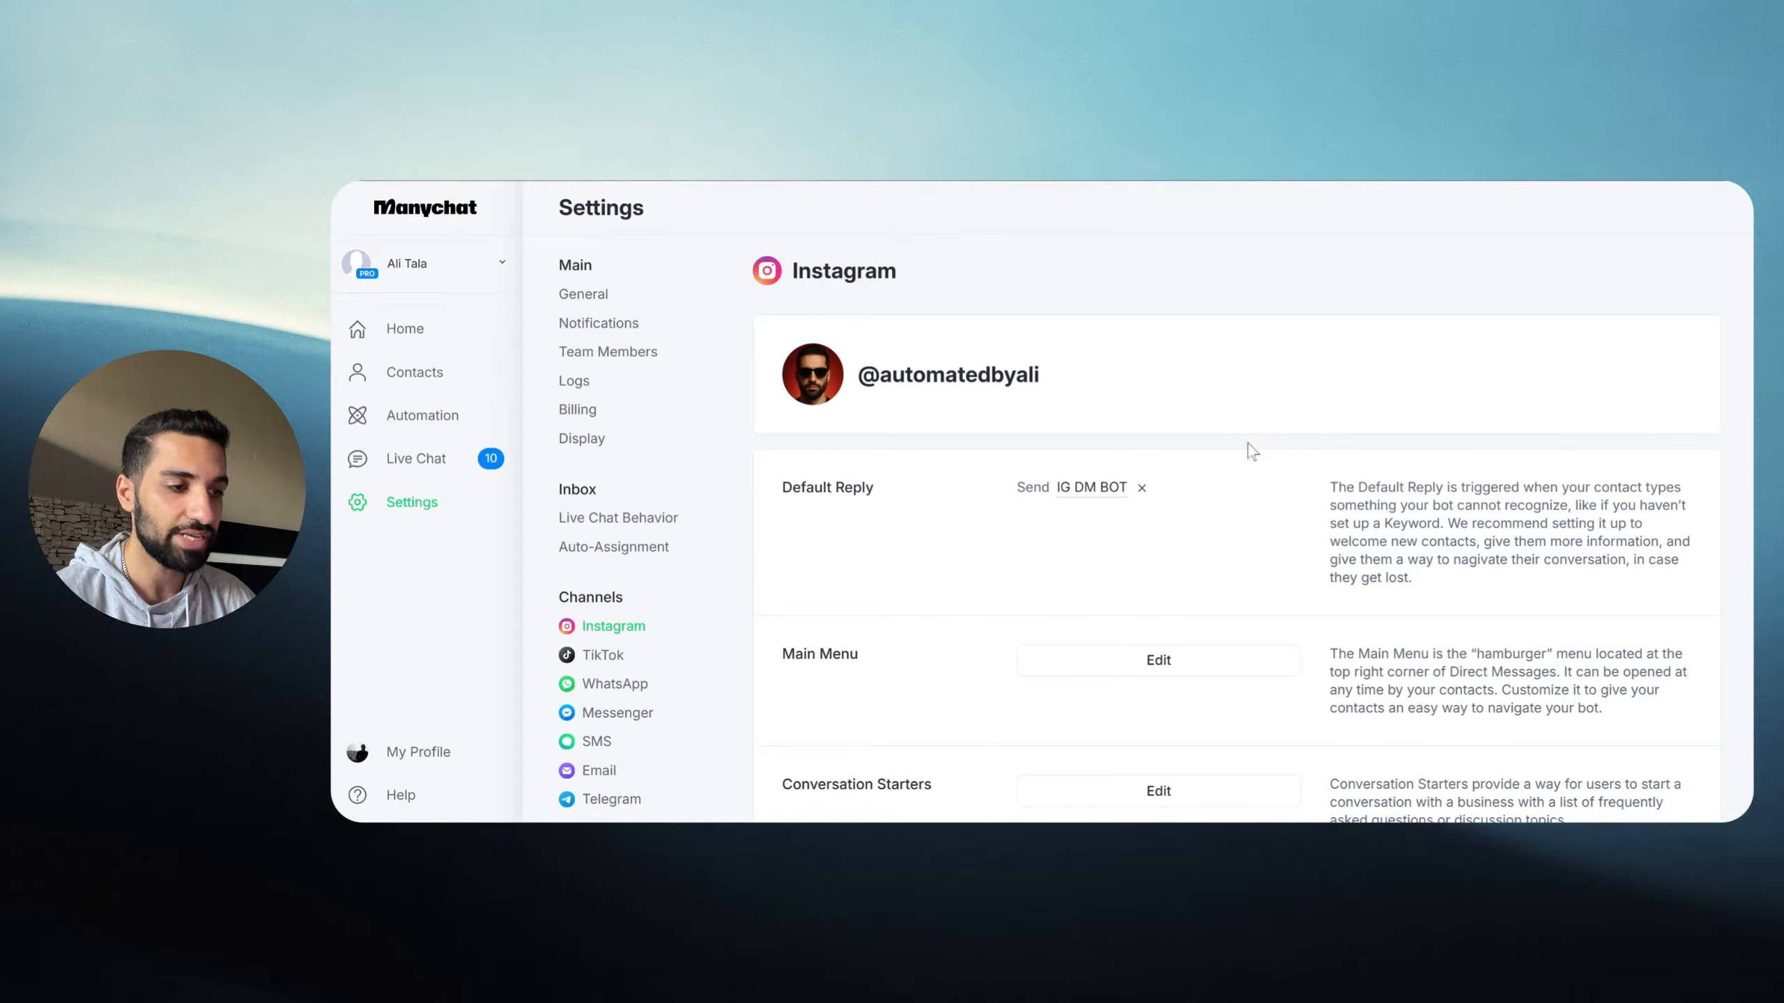
{"action": "left_click", "coordinate": [1142, 488]}
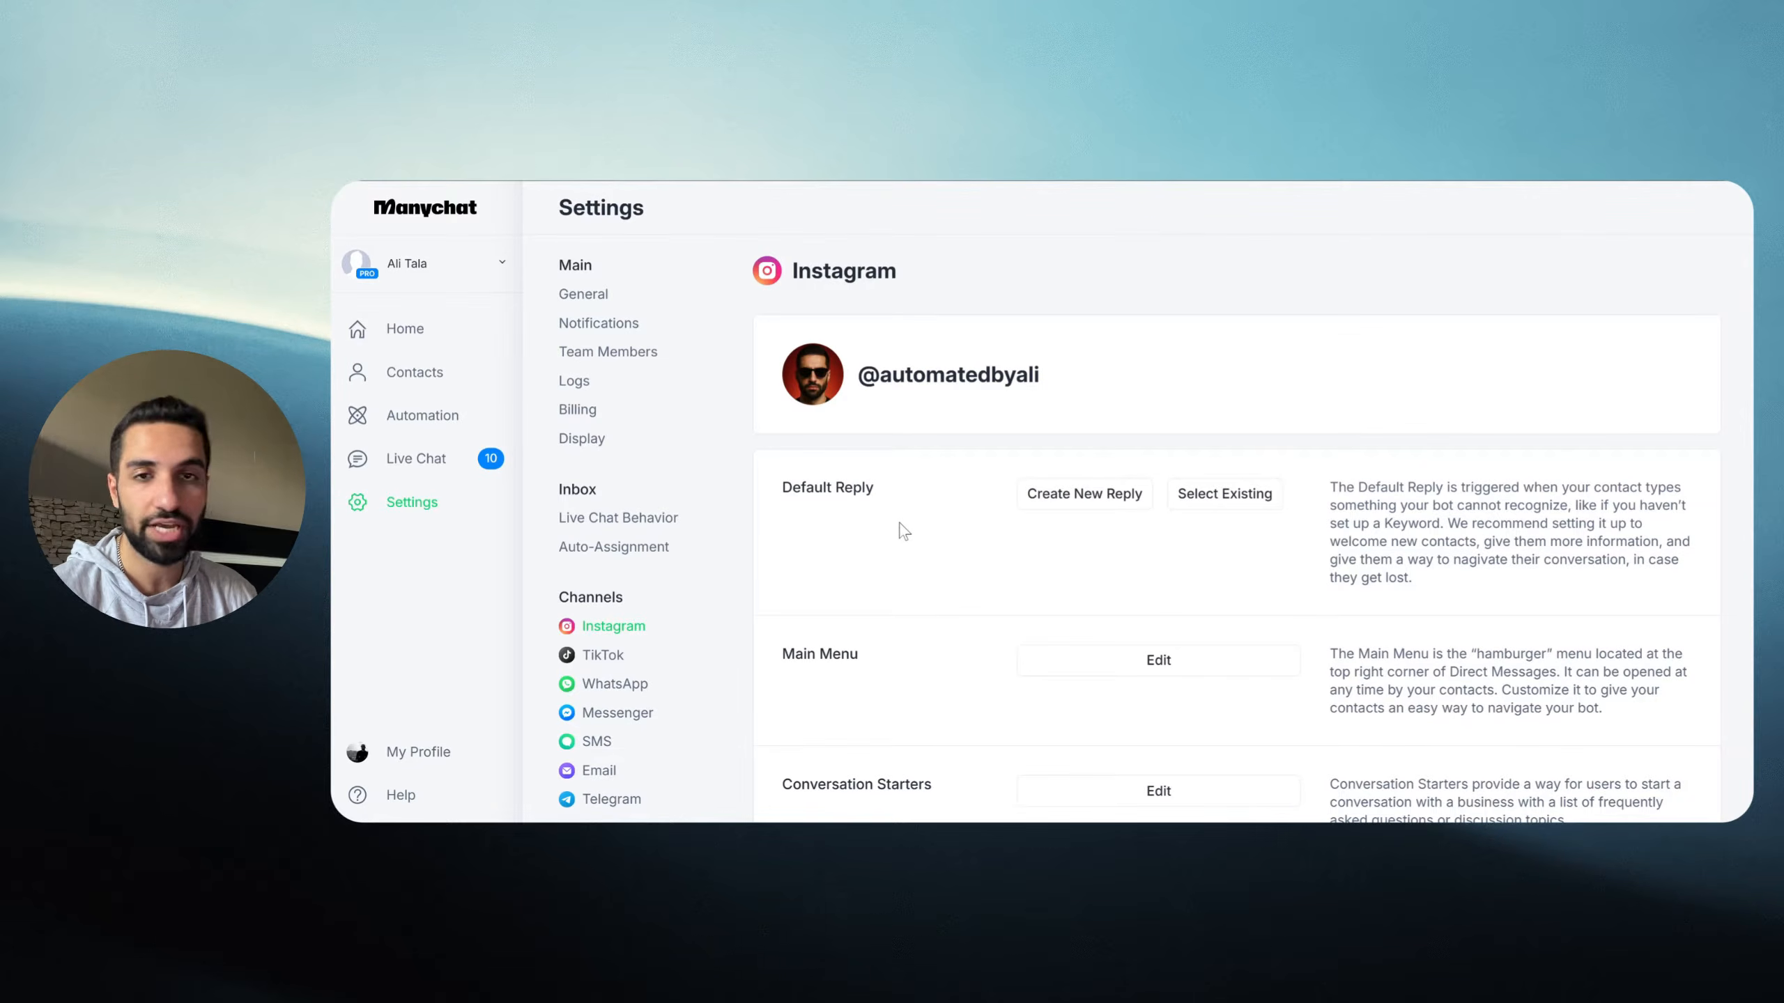
{"action": "left_click_drag", "start_coordinate": [780, 490], "coordinate": [907, 500]}
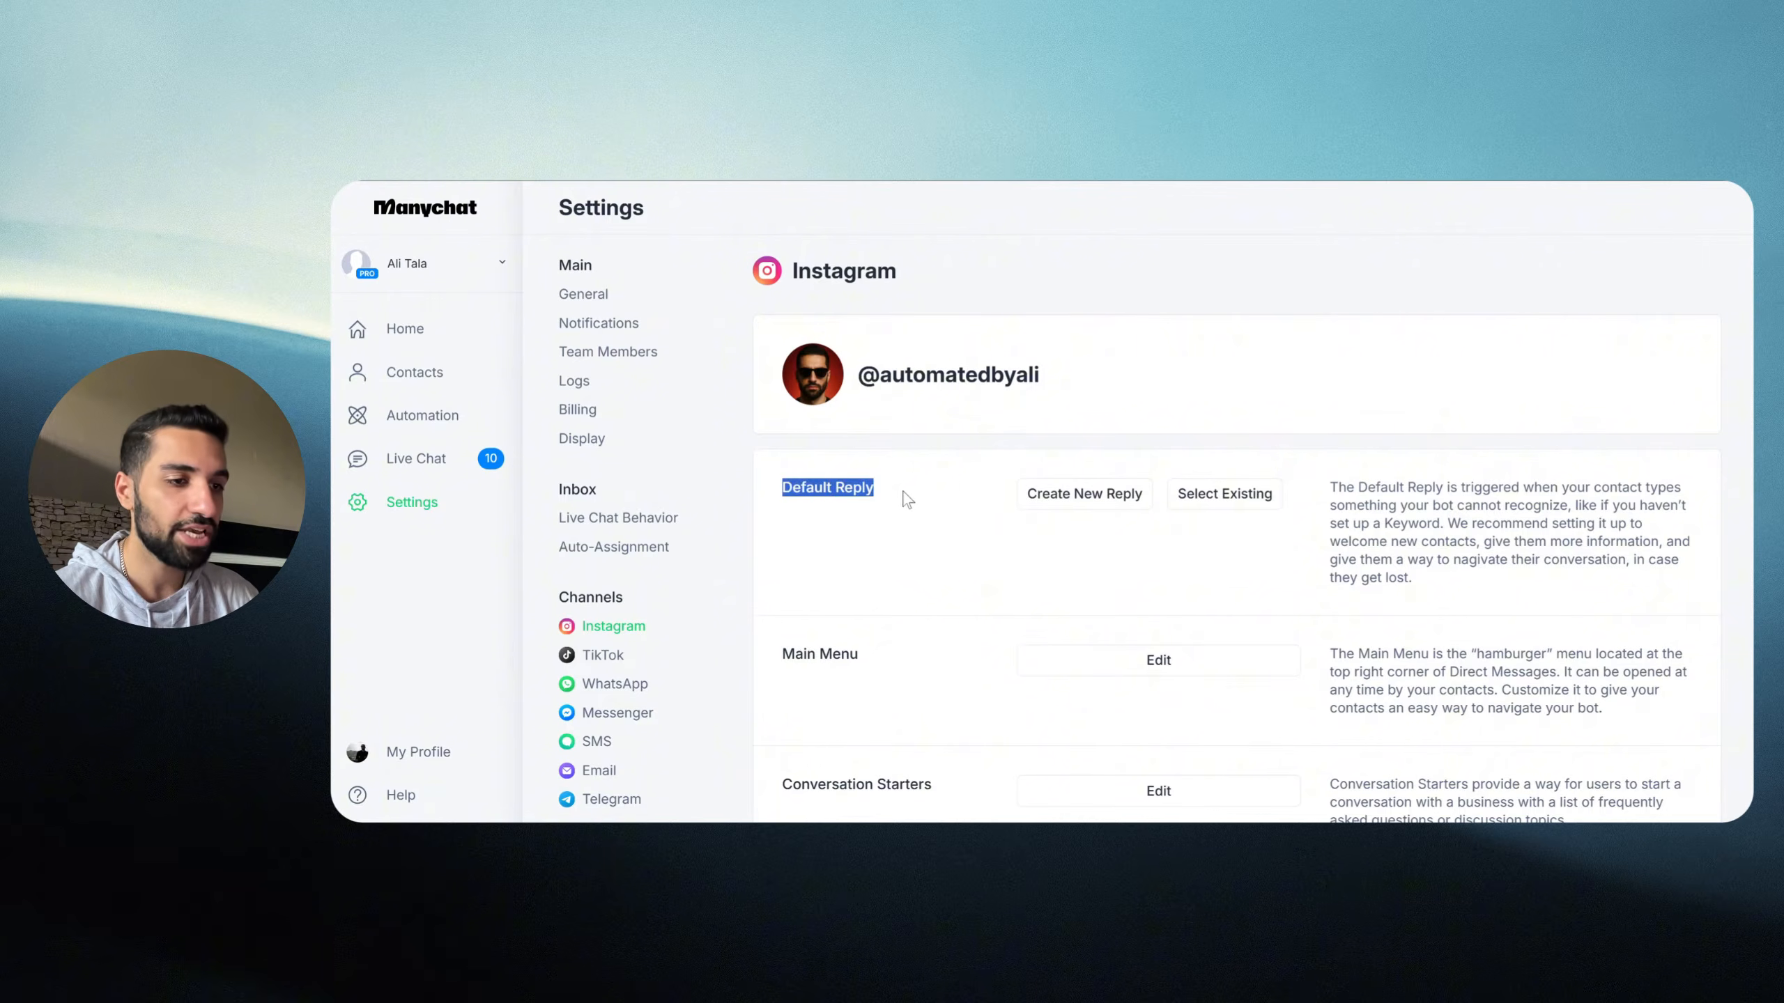
{"action": "left_click", "coordinate": [925, 525]}
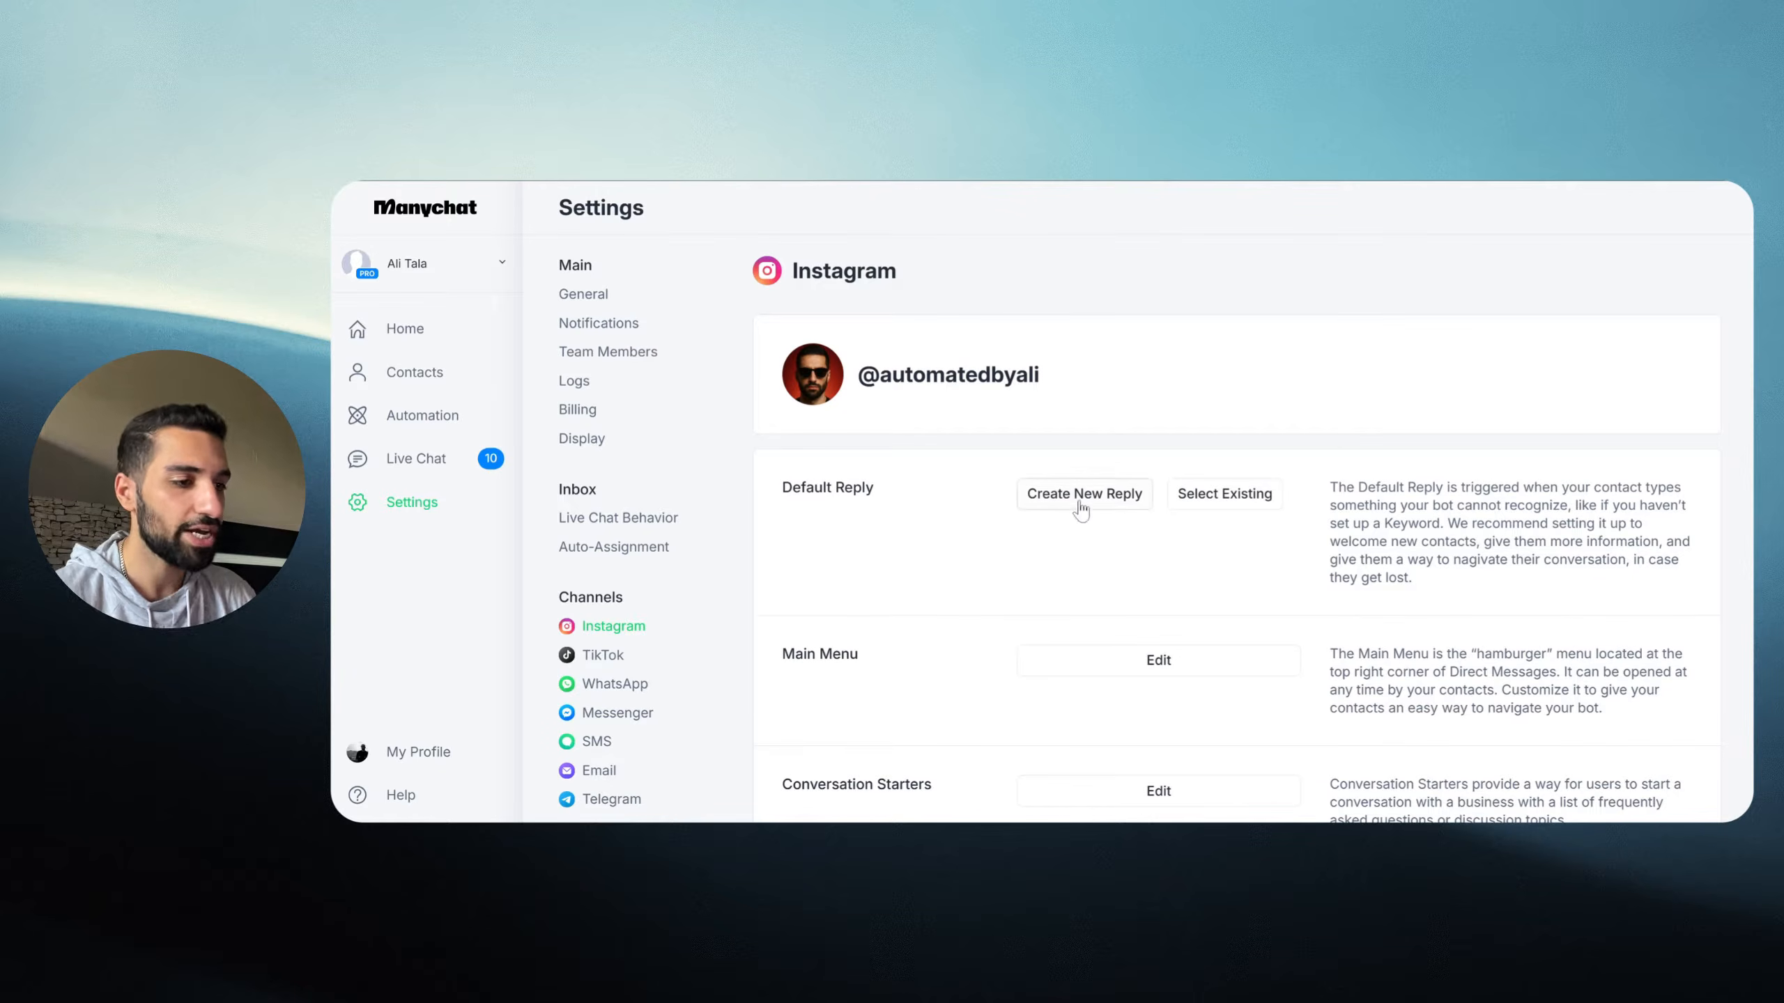
Step: Create a new default reply flow and review its 'User sends a Direct Message' trigger
{"action": "left_click", "coordinate": [1054, 510]}
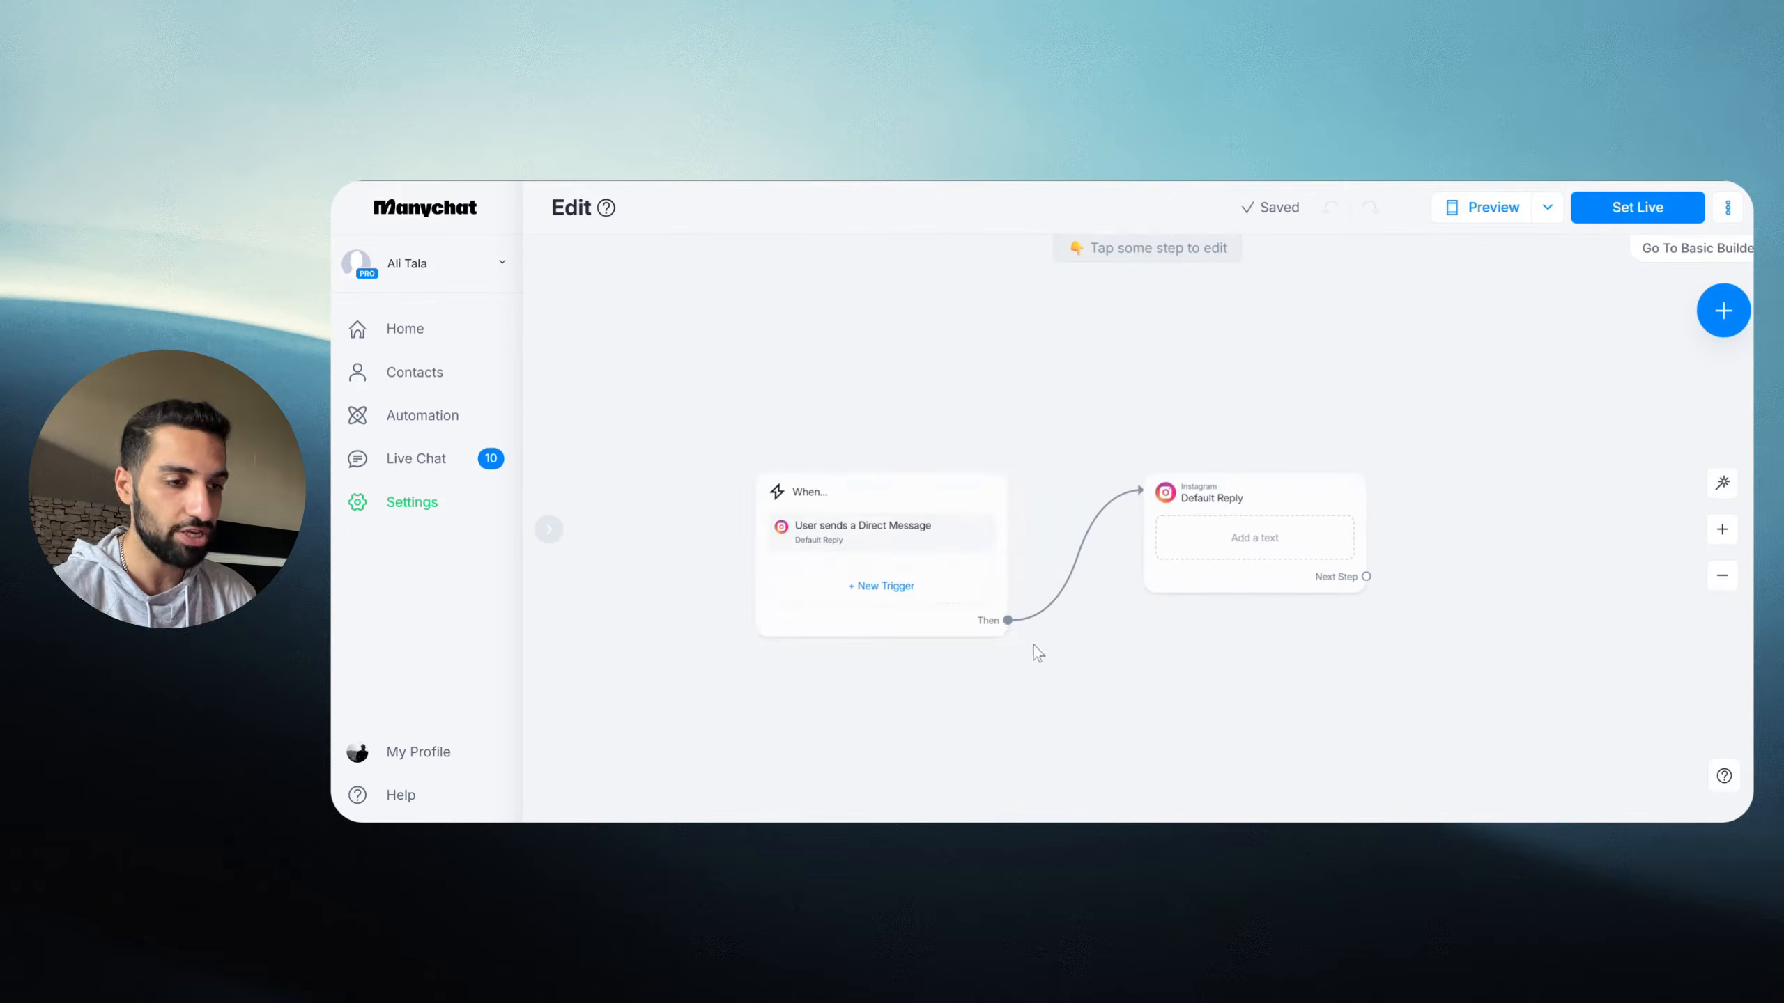
{"action": "left_click_drag", "start_coordinate": [661, 340], "coordinate": [1028, 636]}
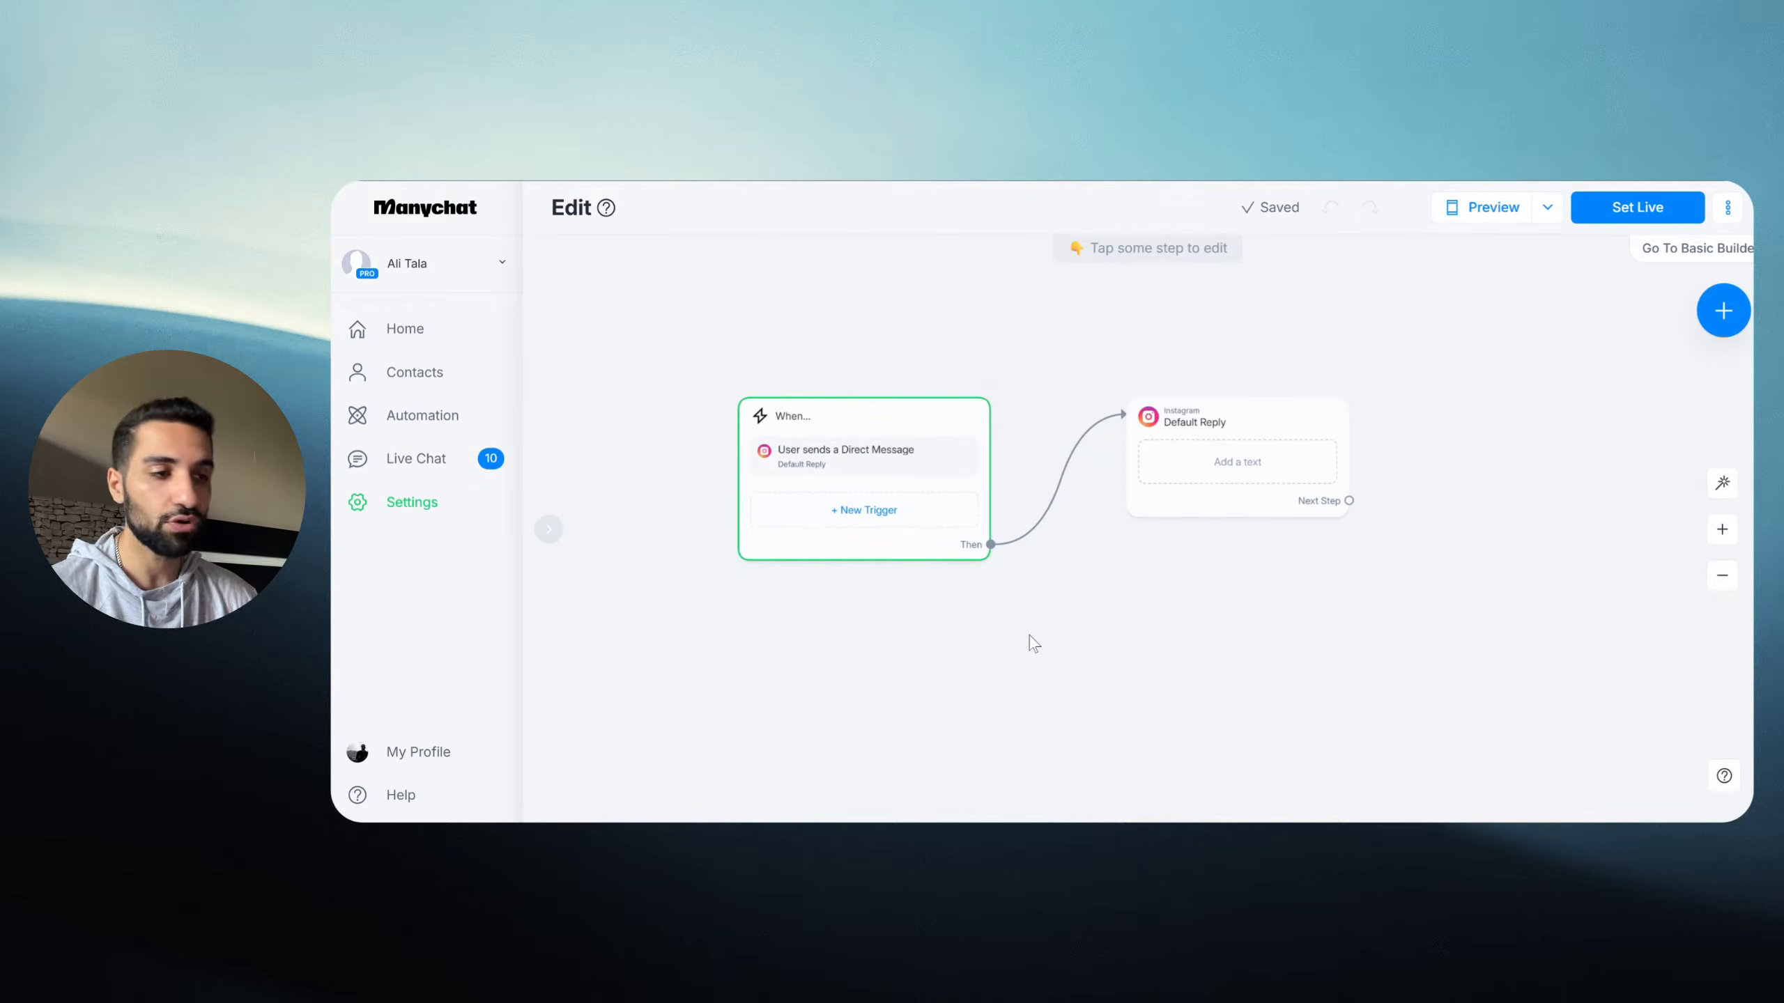
{"action": "left_click", "coordinate": [859, 524]}
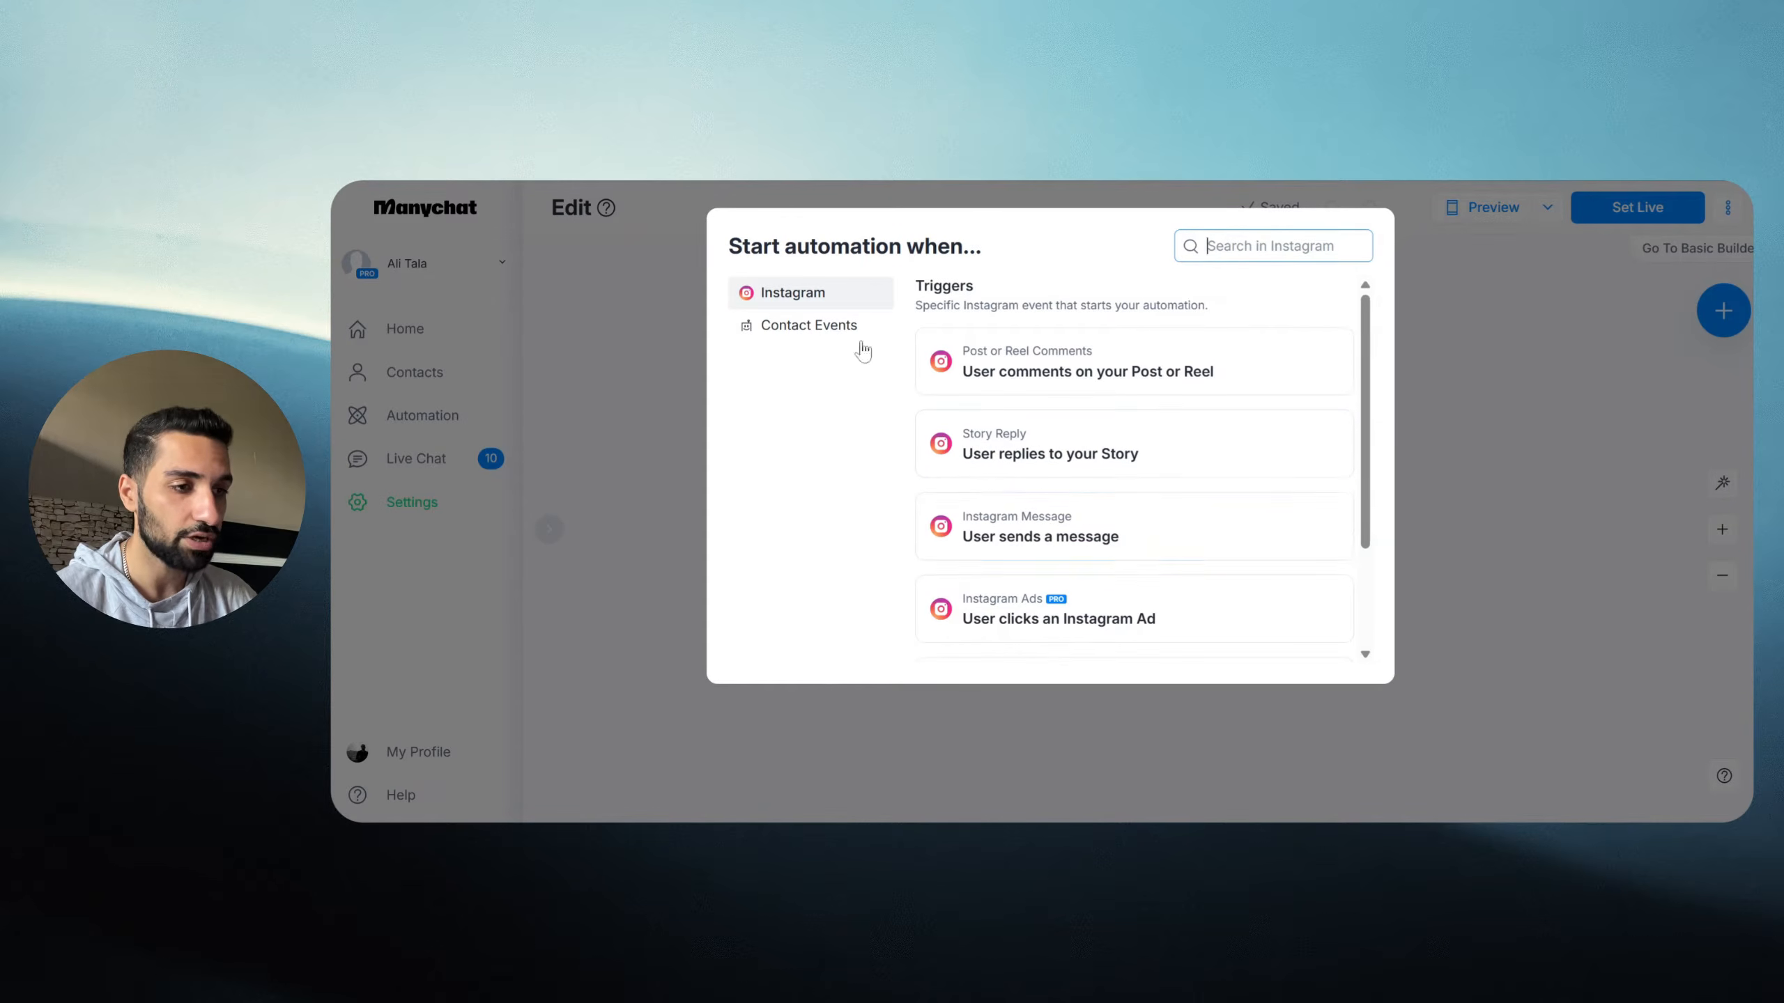
{"action": "scroll", "coordinate": [1075, 439], "scroll_direction": "down", "scroll_amount": 2}
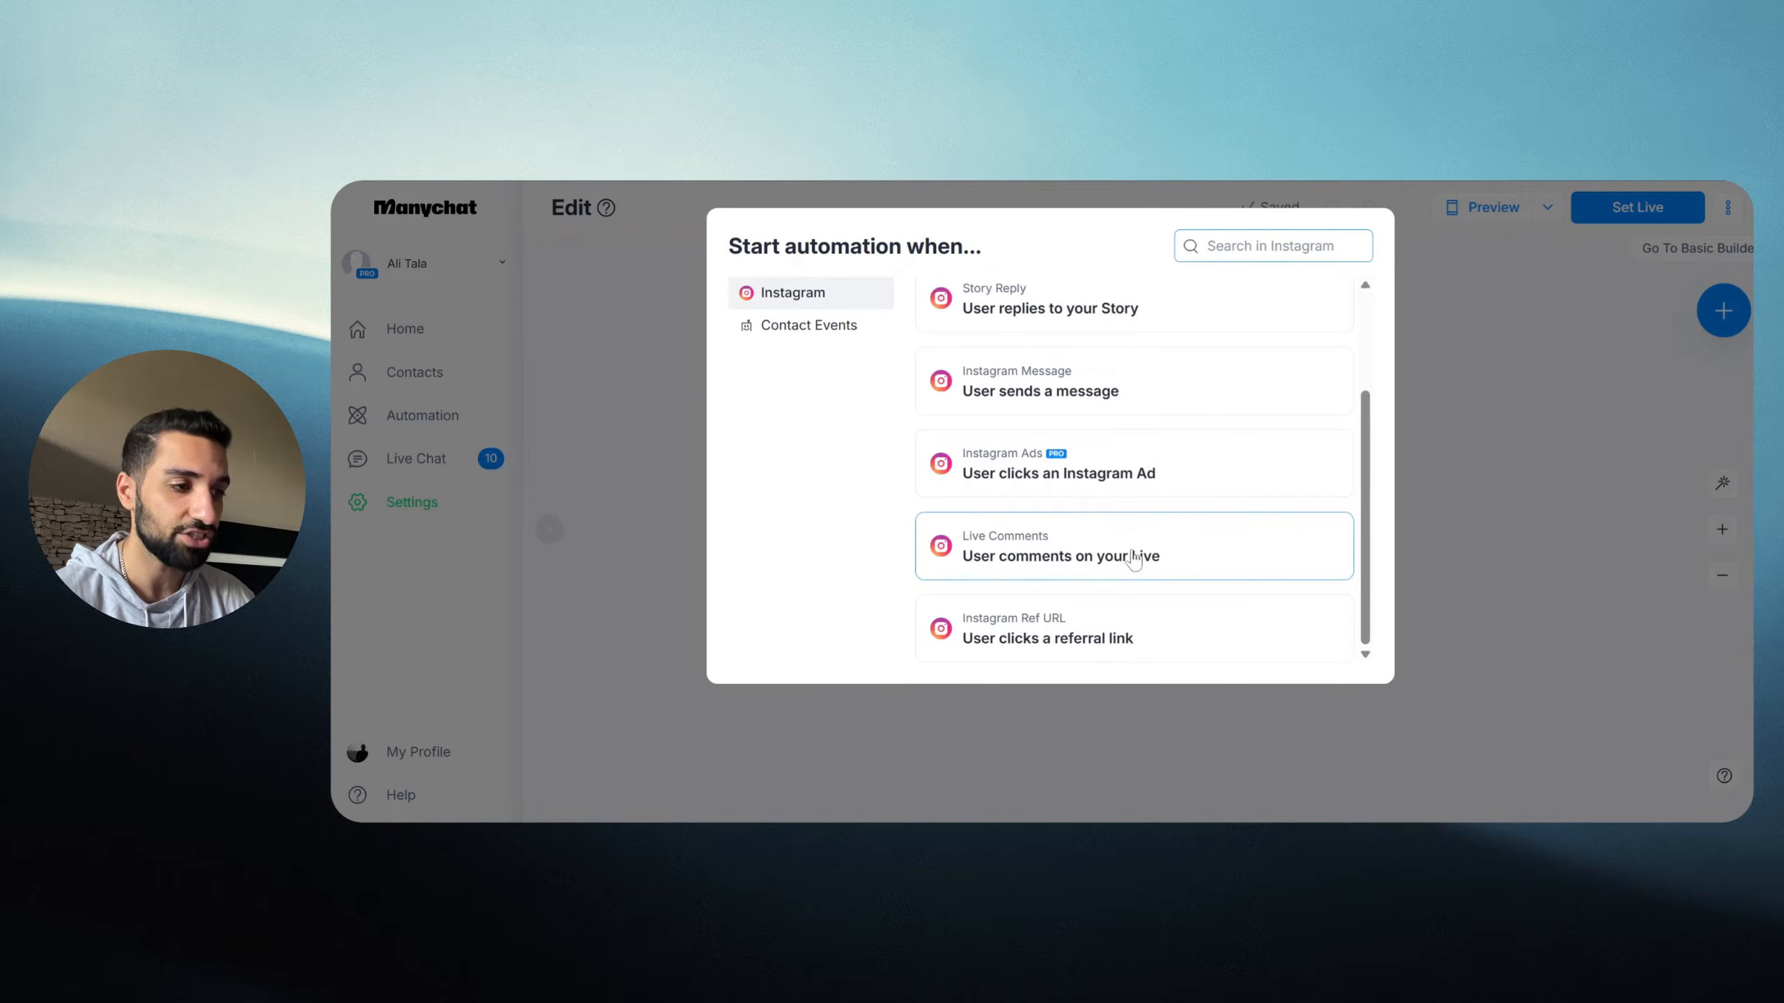
{"action": "left_click", "coordinate": [1517, 460]}
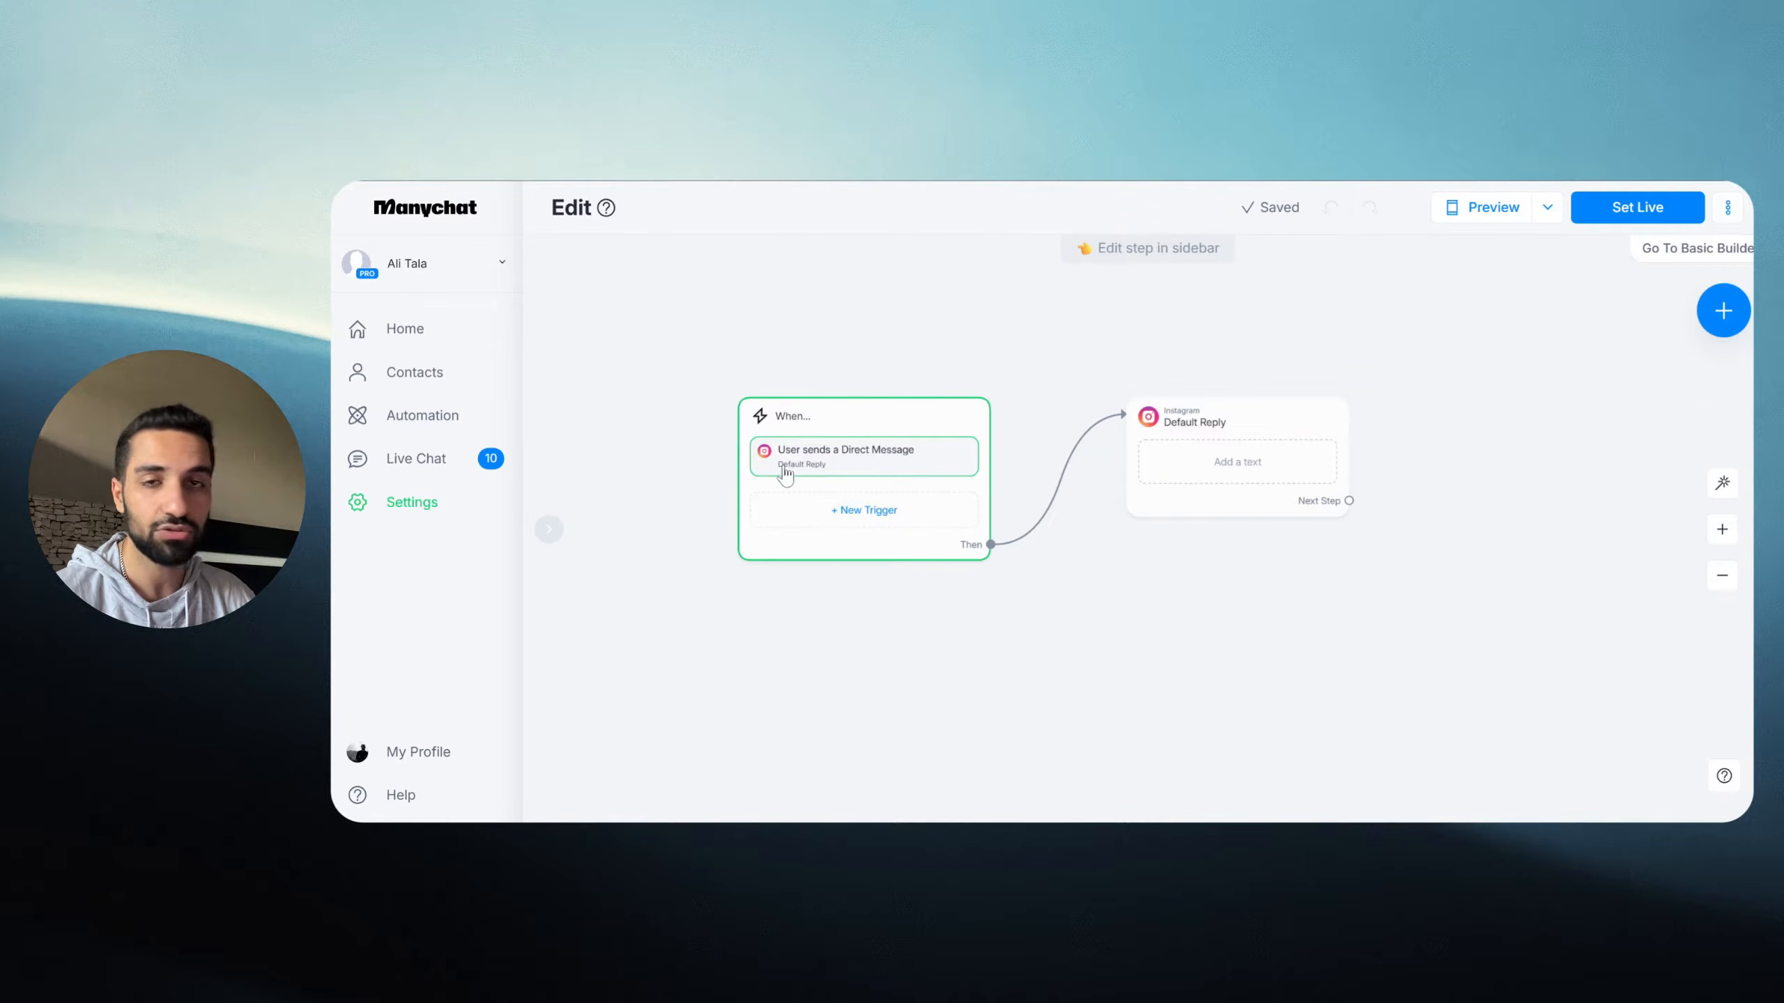
{"action": "left_click", "coordinate": [855, 473]}
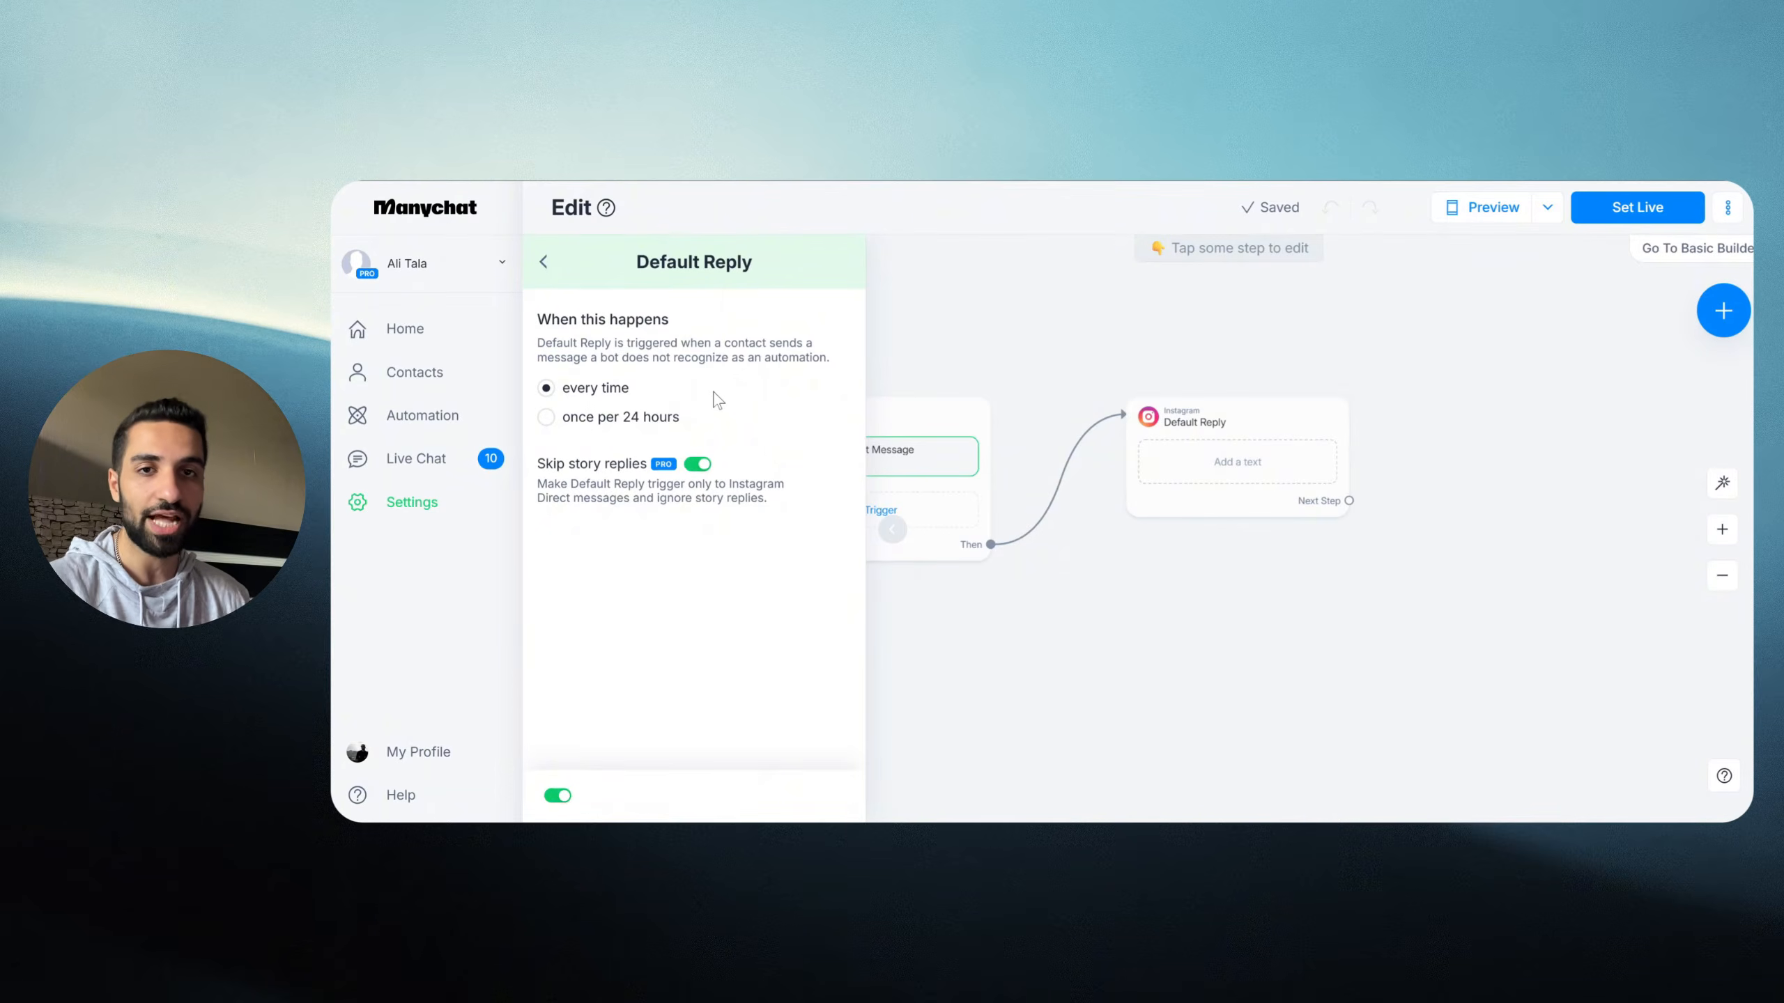
{"action": "left_click", "coordinate": [1030, 404]}
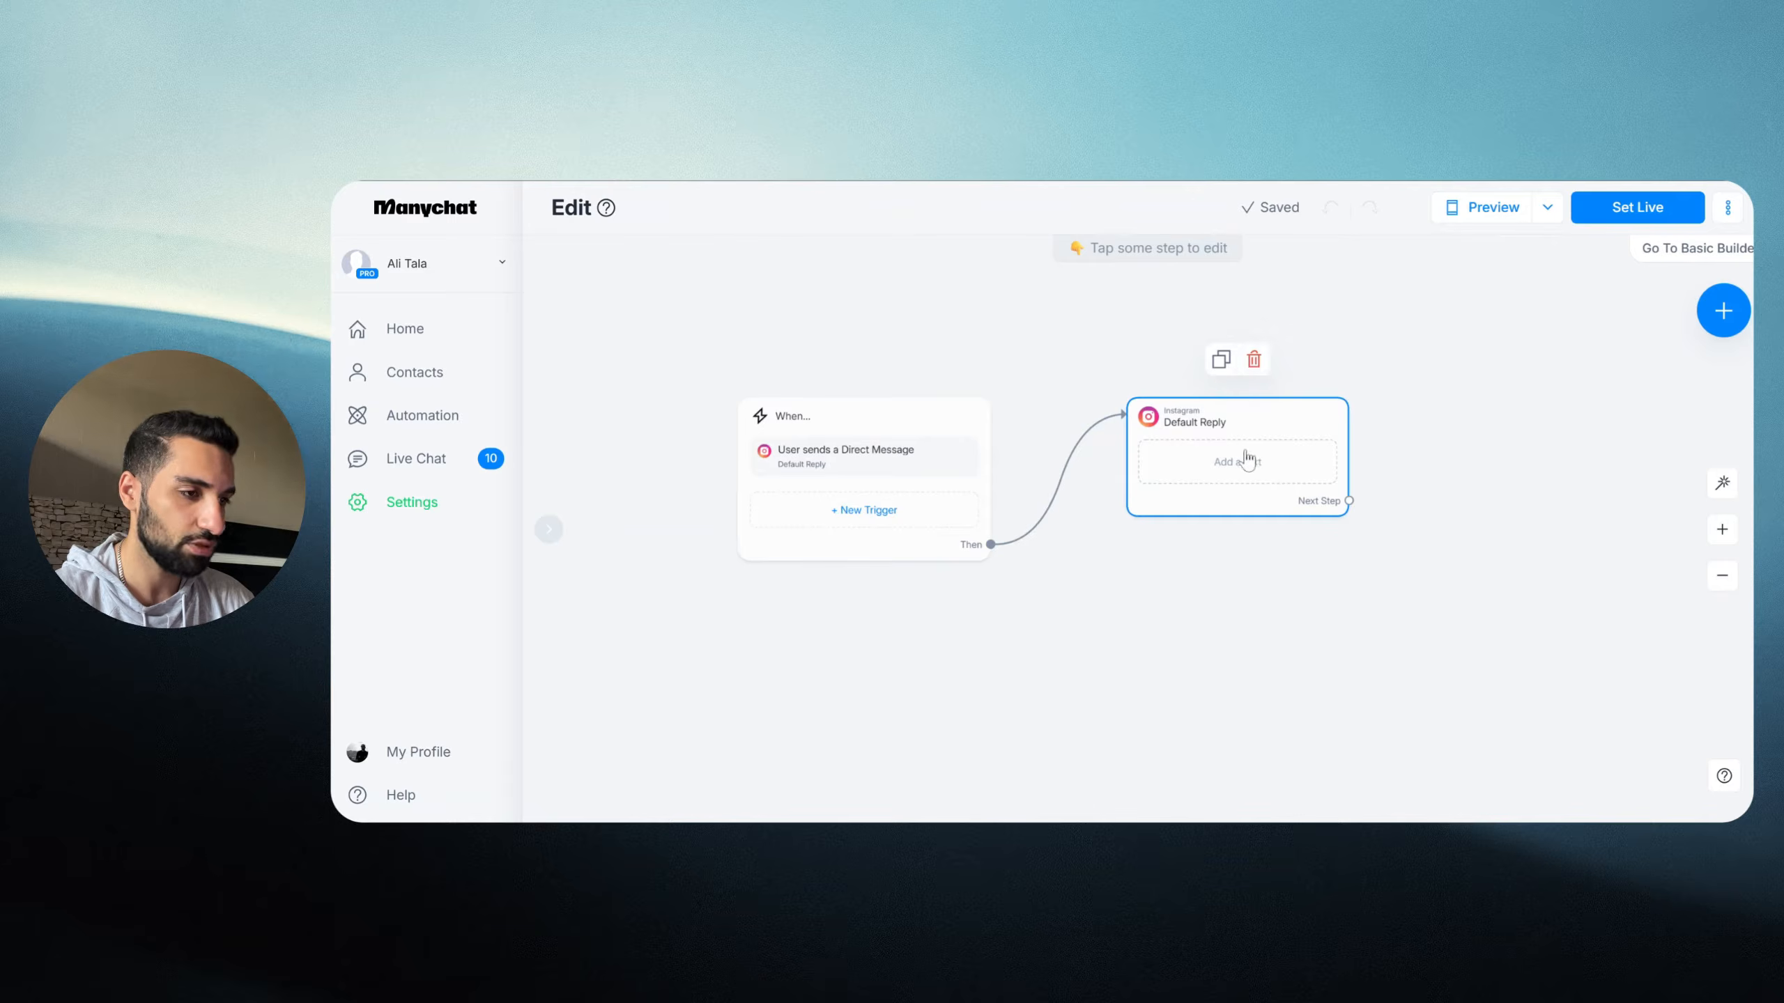
Step: Delete the Instagram Default Reply message step from the flow
{"action": "left_click", "coordinate": [1254, 361]}
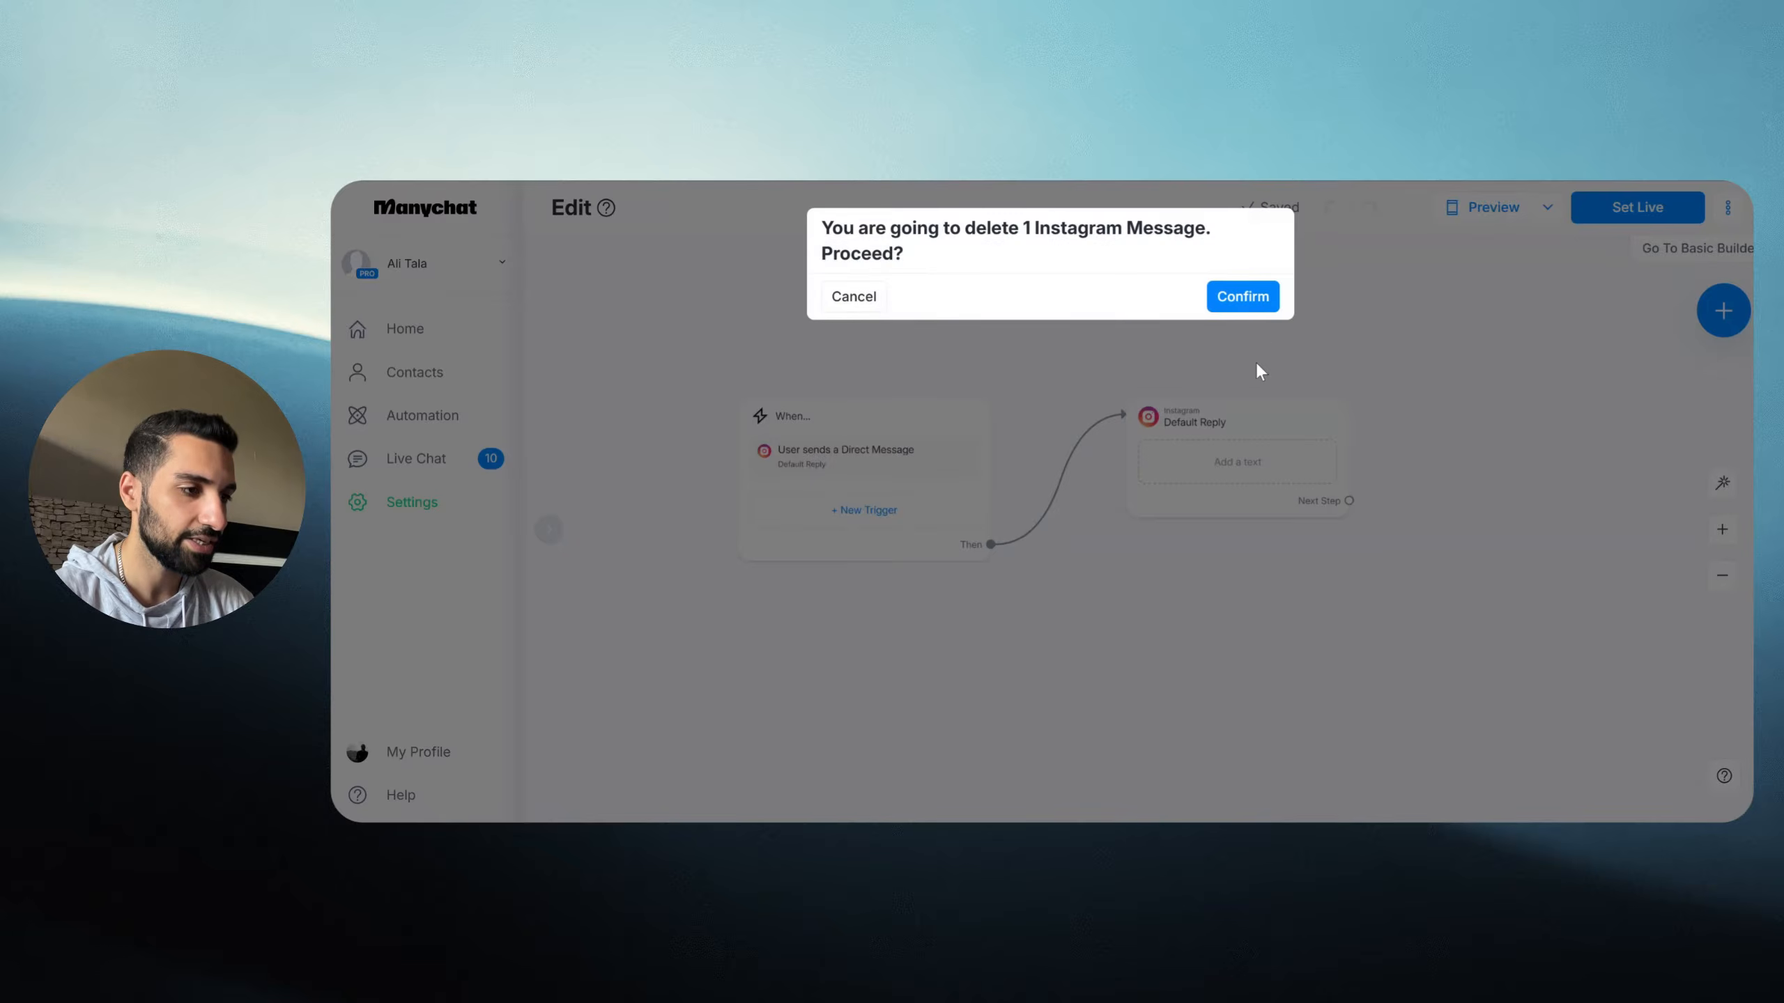
{"action": "left_click", "coordinate": [1242, 295]}
{"action": "left_click_drag", "start_coordinate": [708, 383], "coordinate": [1043, 627]}
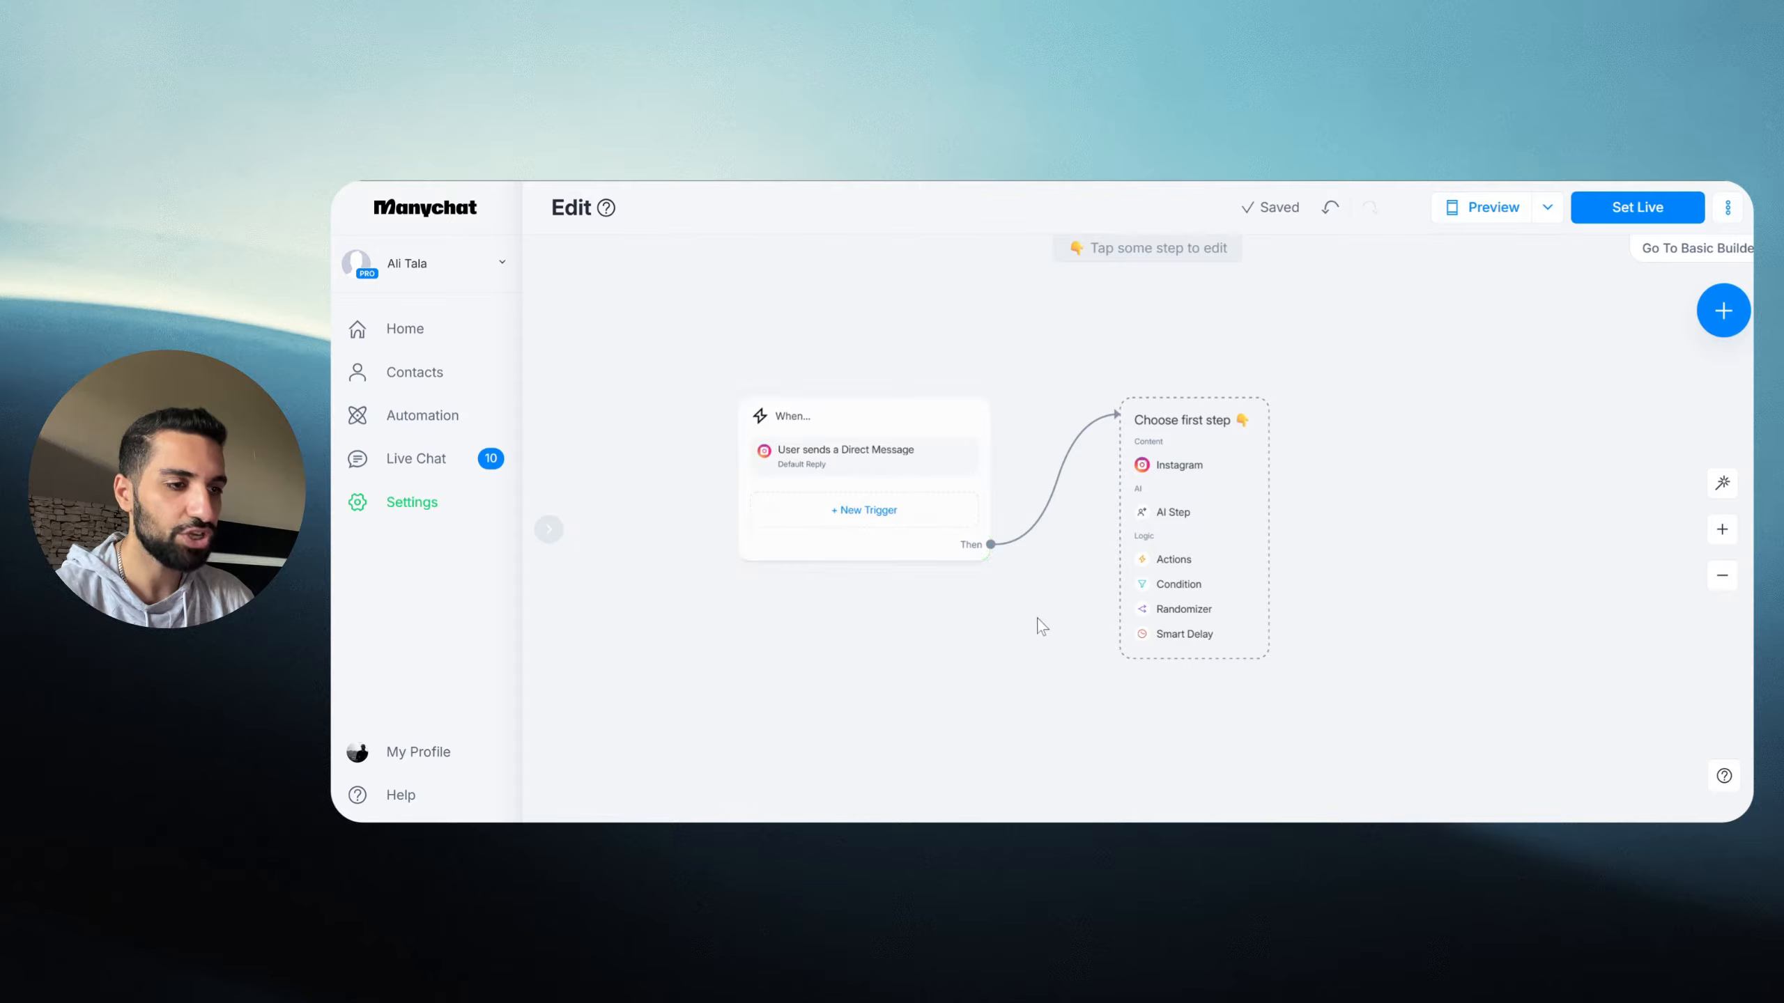
Step: Make the first step an Actions step with a Contact data > Set User Field action
{"action": "left_click", "coordinate": [1176, 559]}
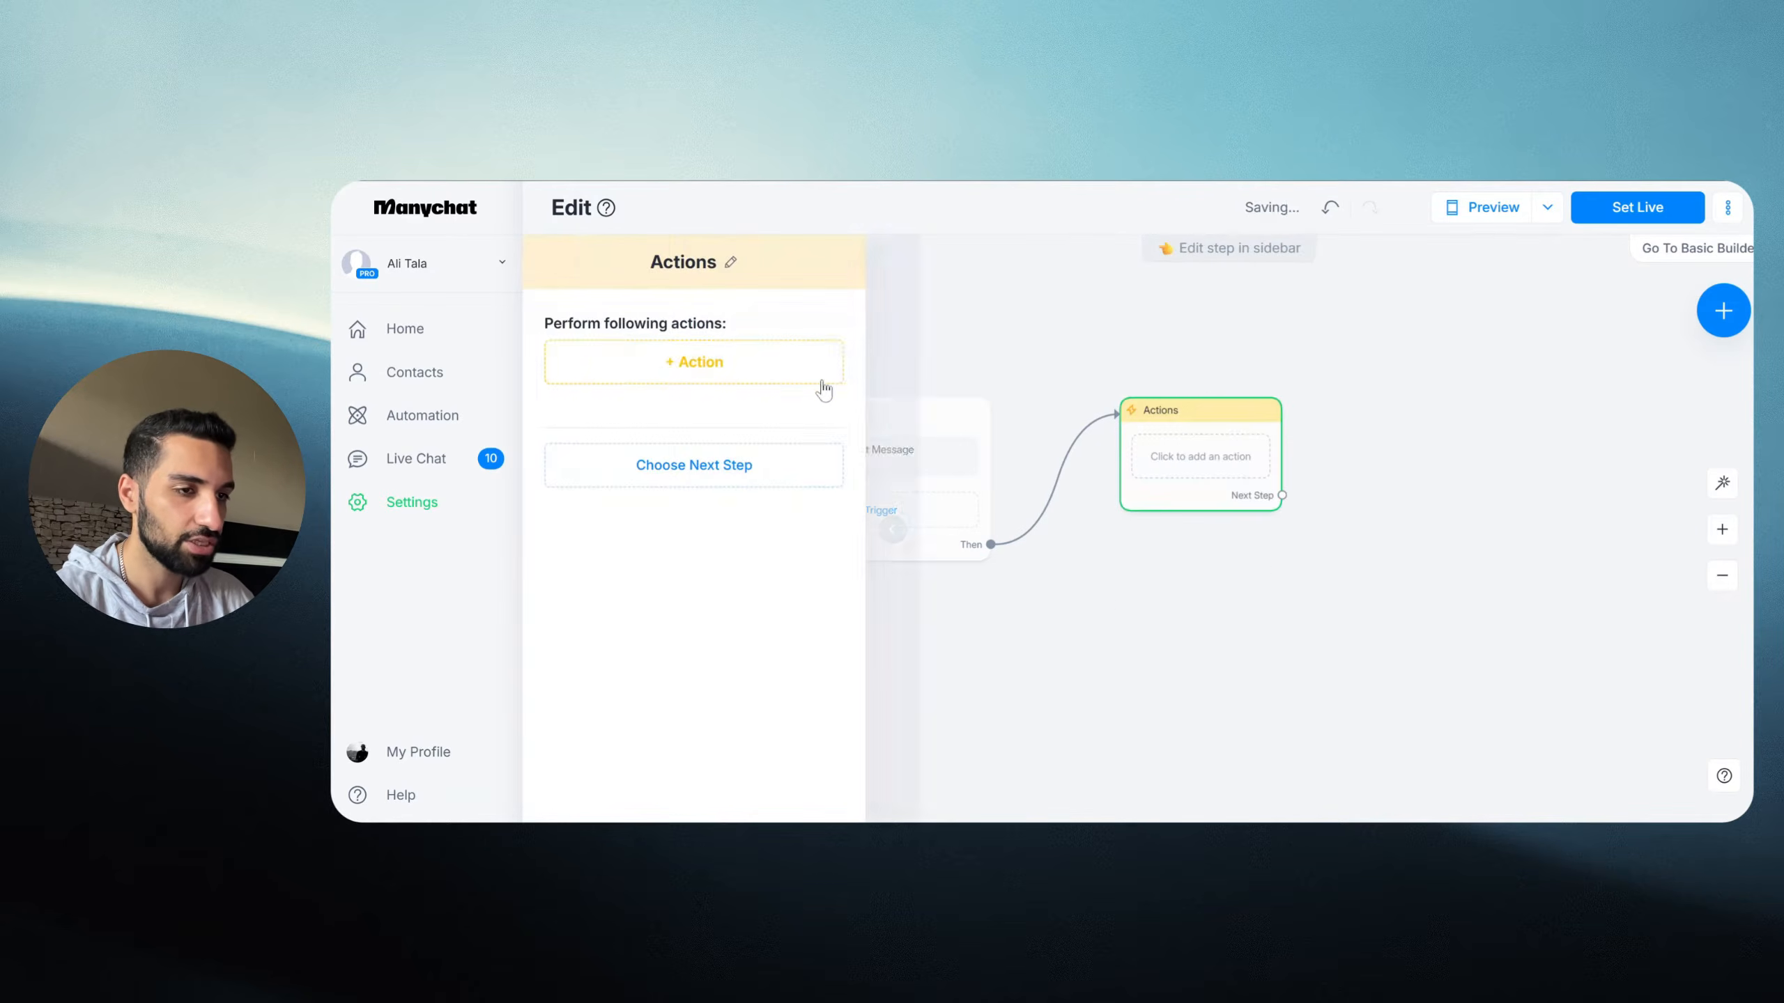
{"action": "left_click", "coordinate": [705, 369]}
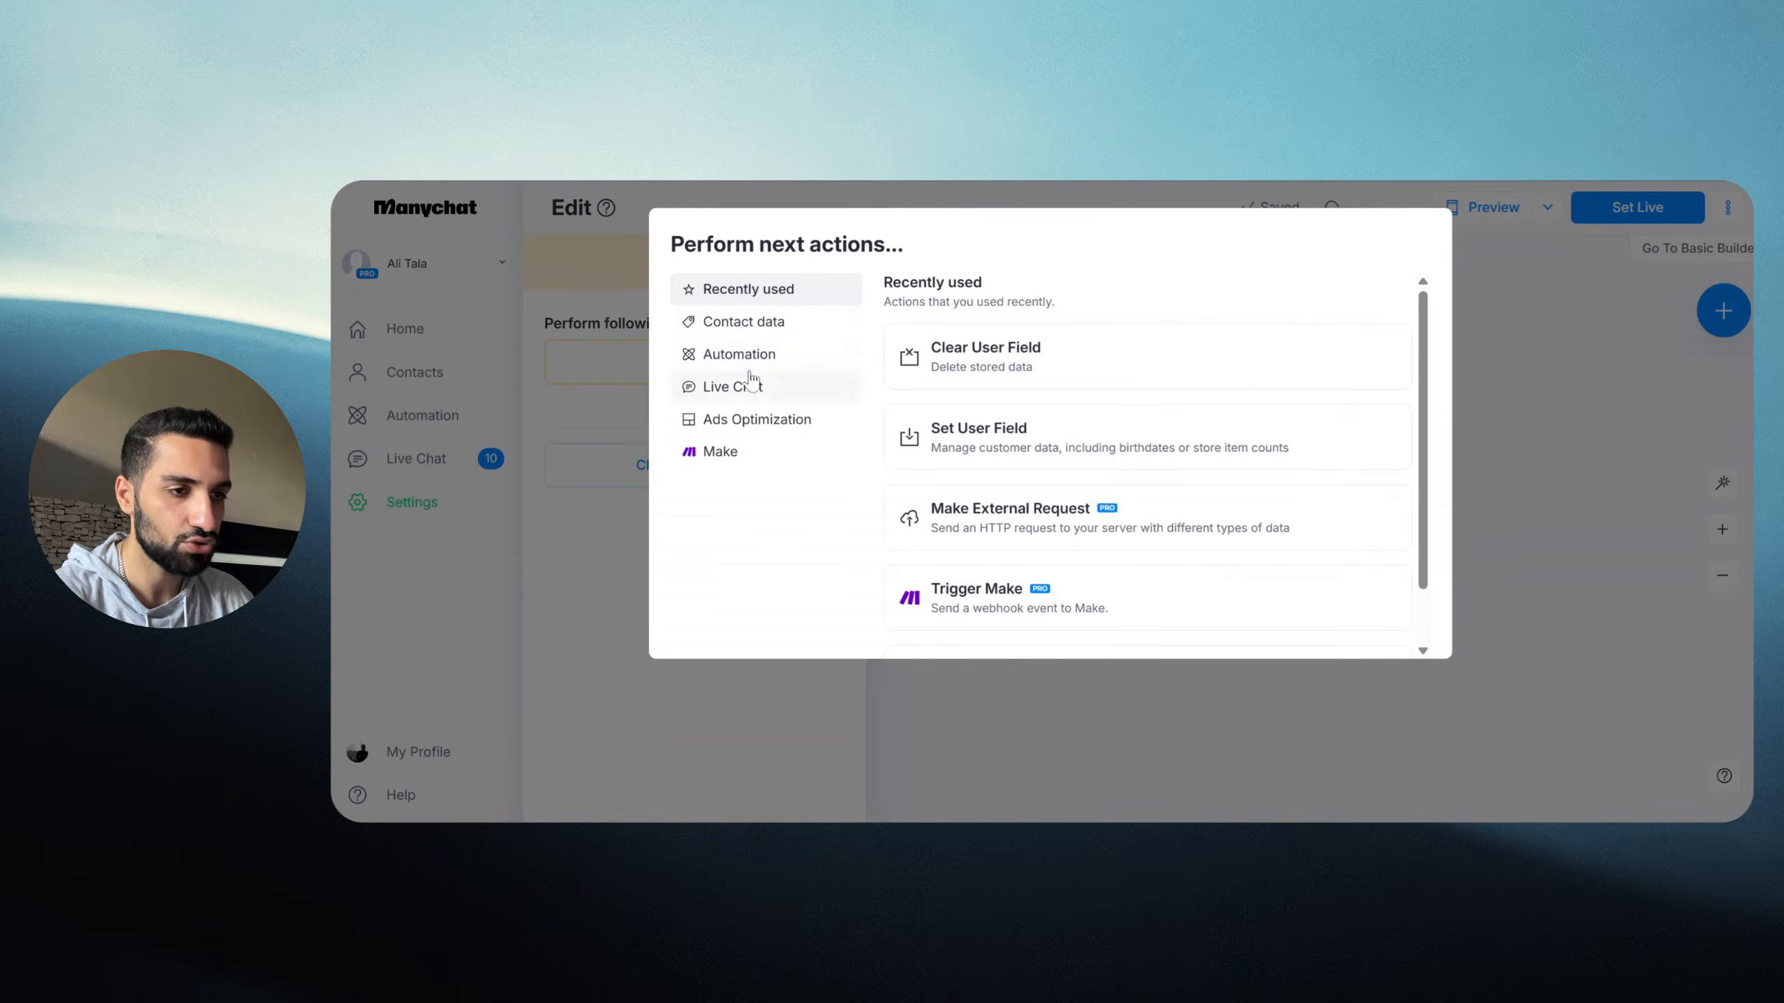
{"action": "left_click", "coordinate": [749, 331]}
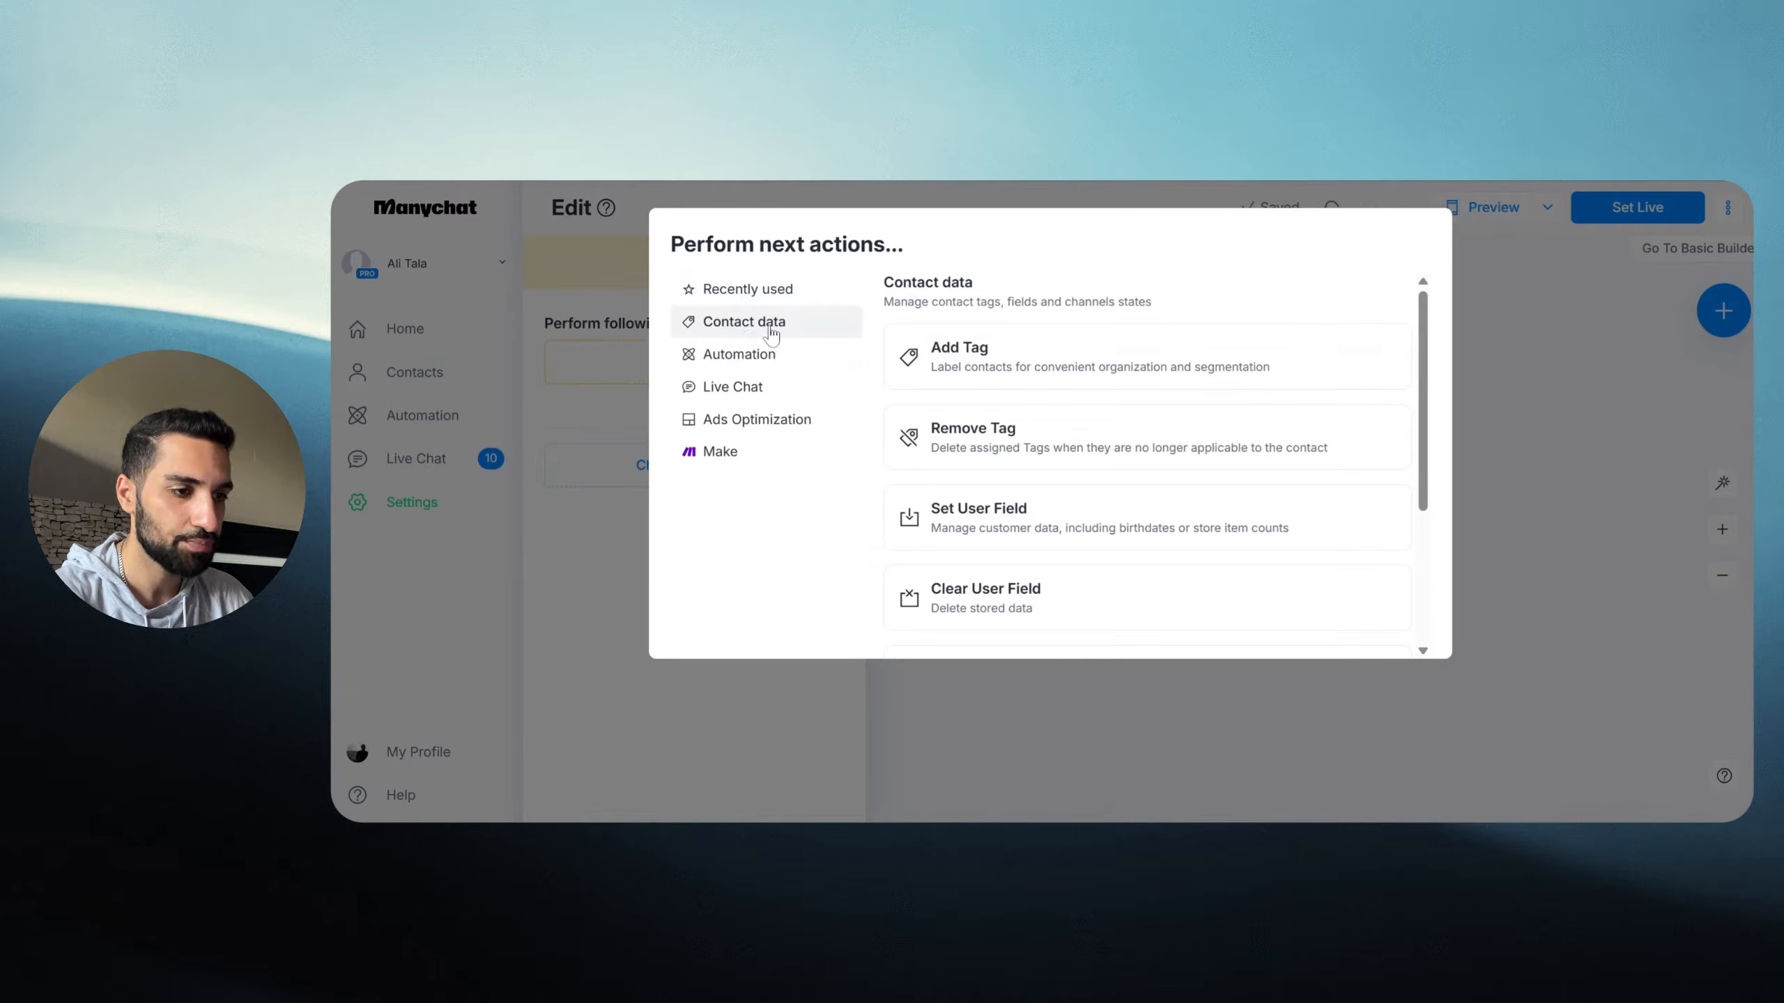
{"action": "scroll", "coordinate": [1112, 414], "scroll_direction": "down", "scroll_amount": 1}
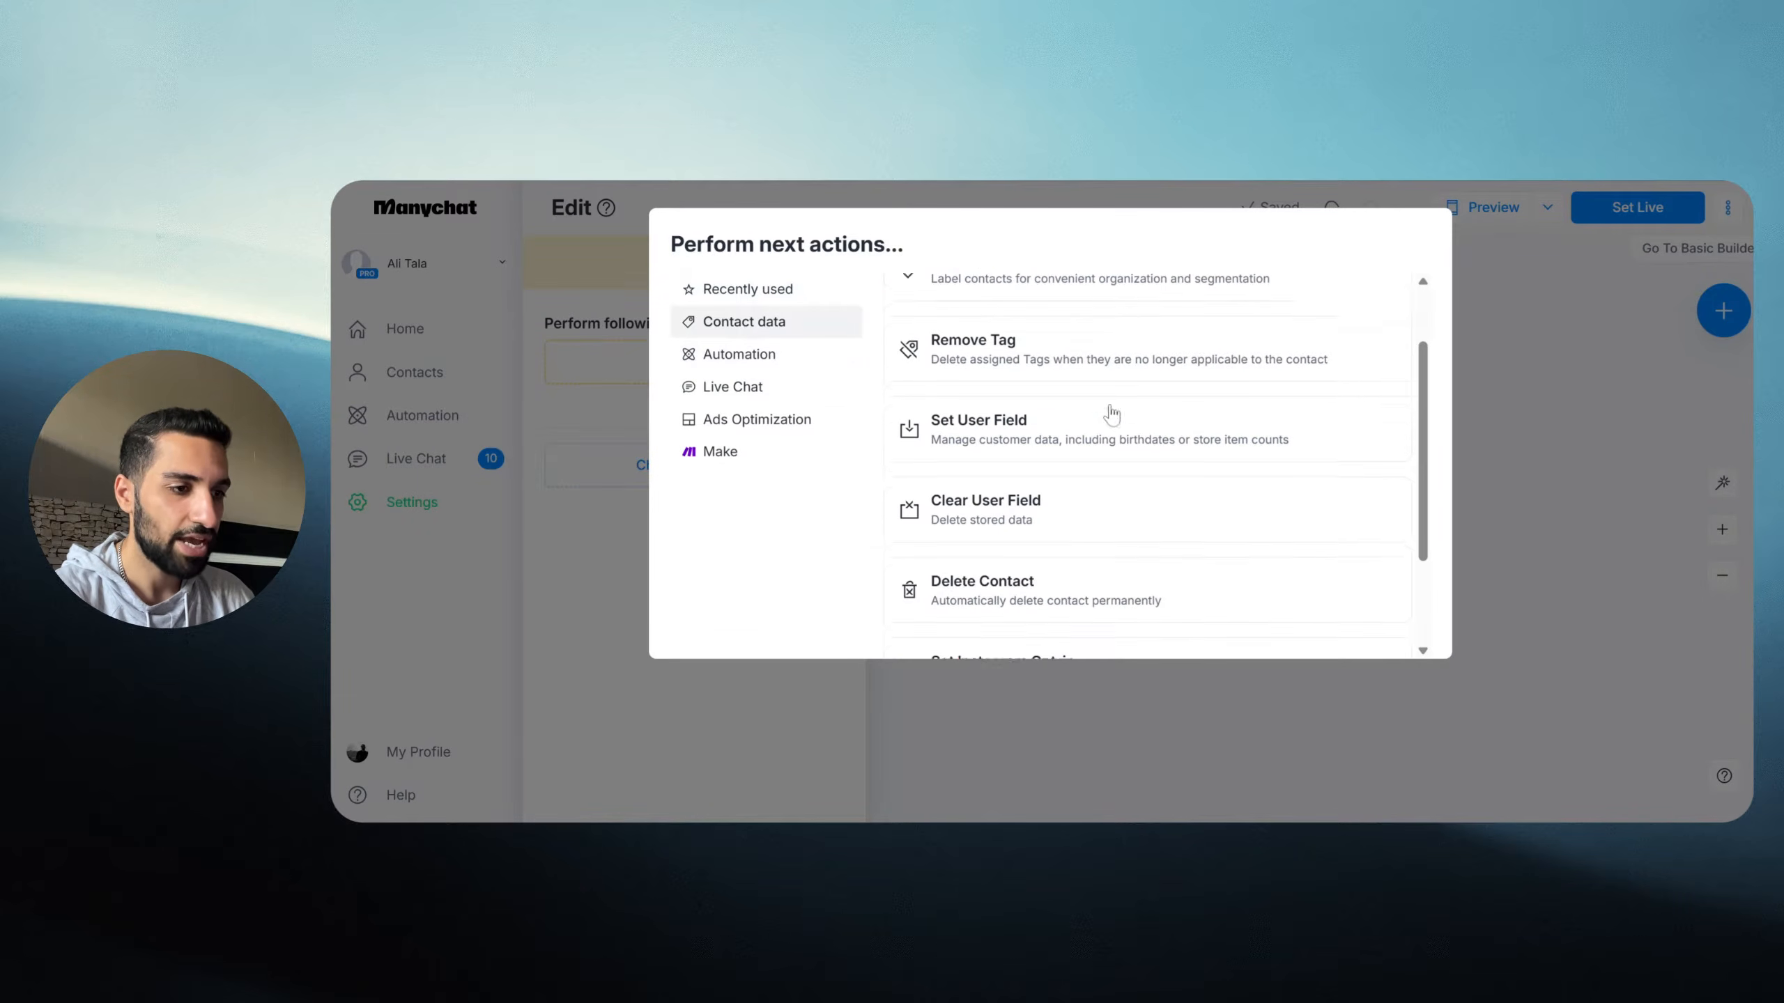
{"action": "left_click", "coordinate": [962, 432]}
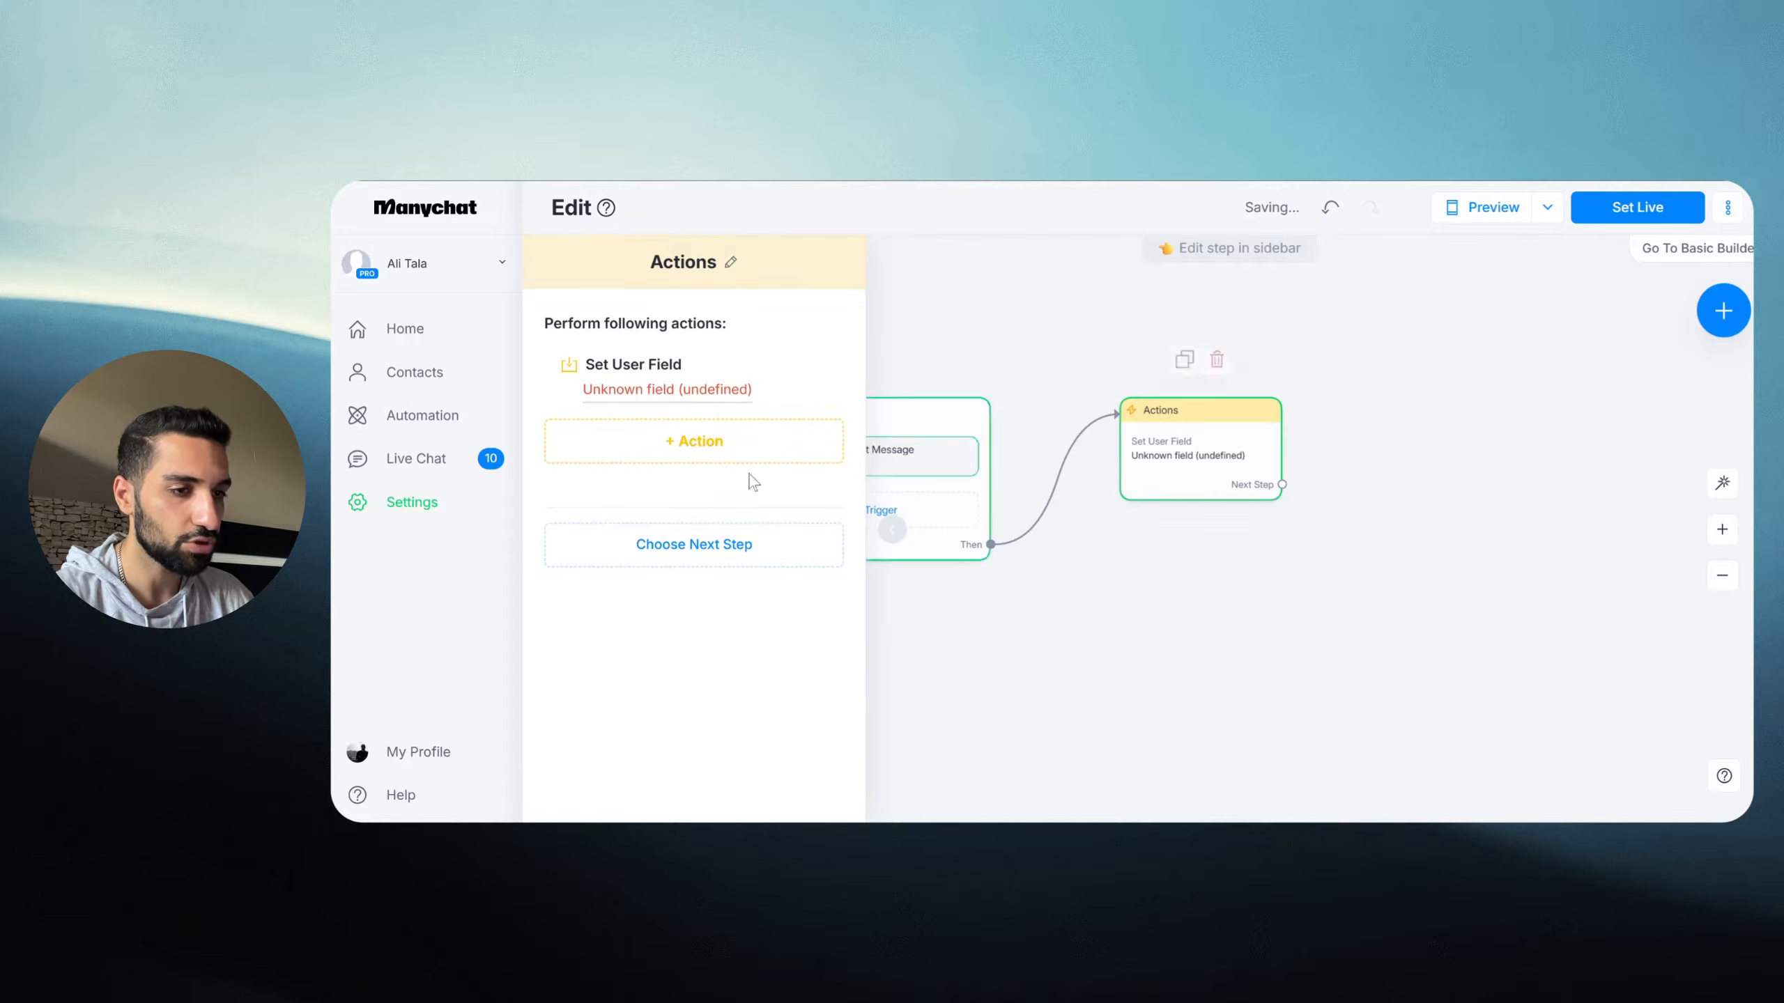
Step: Browse the user field list, then cancel creating a new Text user field
{"action": "left_click", "coordinate": [676, 389]}
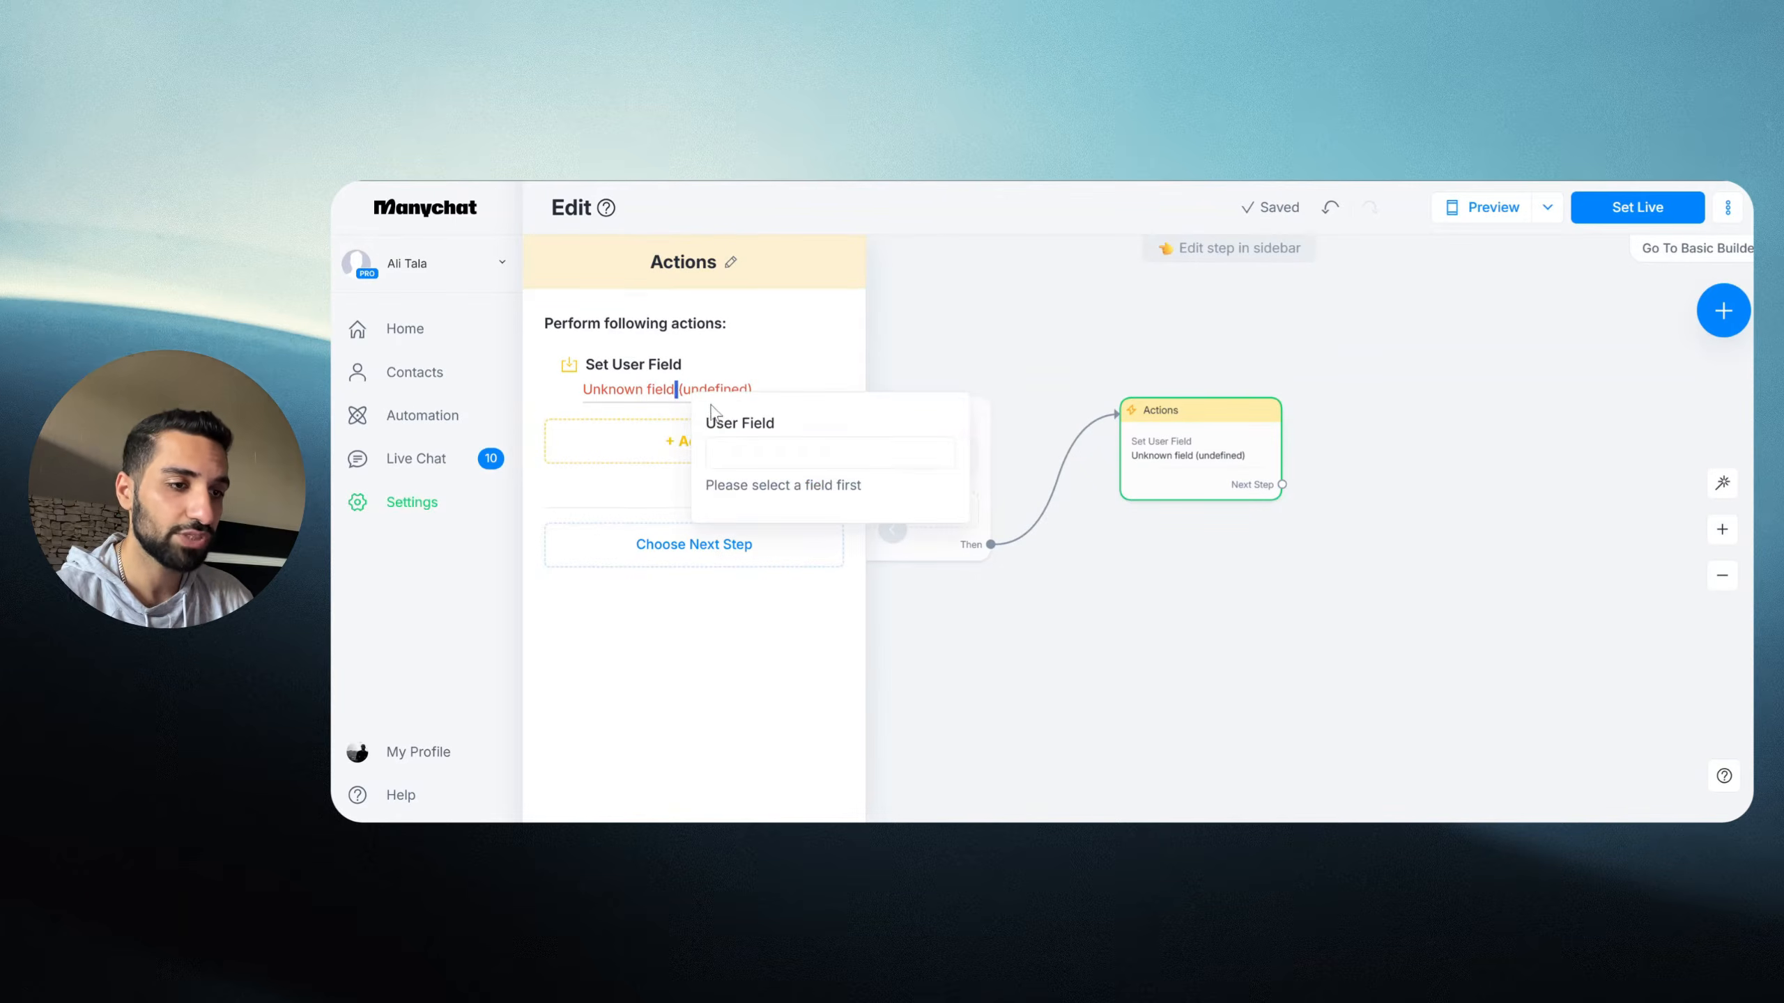
{"action": "left_click", "coordinate": [749, 451]}
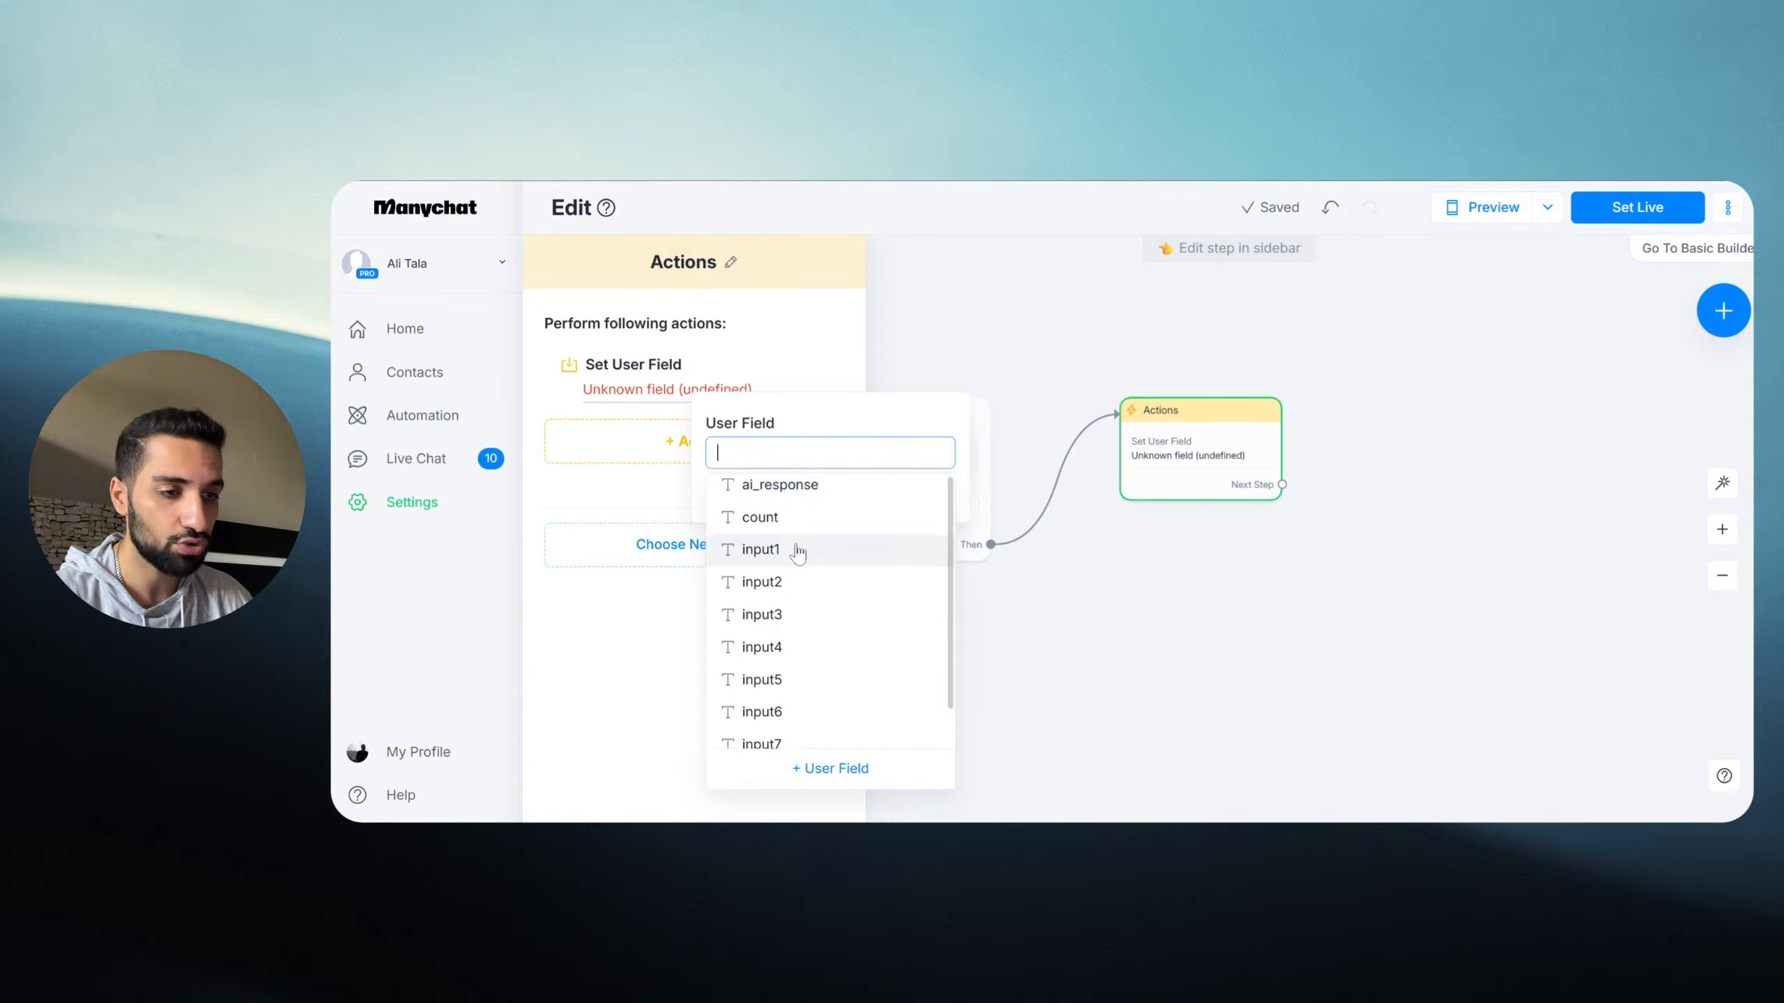
{"action": "scroll", "coordinate": [787, 618], "scroll_direction": "down", "scroll_amount": 2}
{"action": "scroll", "coordinate": [780, 666], "scroll_direction": "up", "scroll_amount": 2}
{"action": "scroll", "coordinate": [796, 701], "scroll_direction": "down", "scroll_amount": 1}
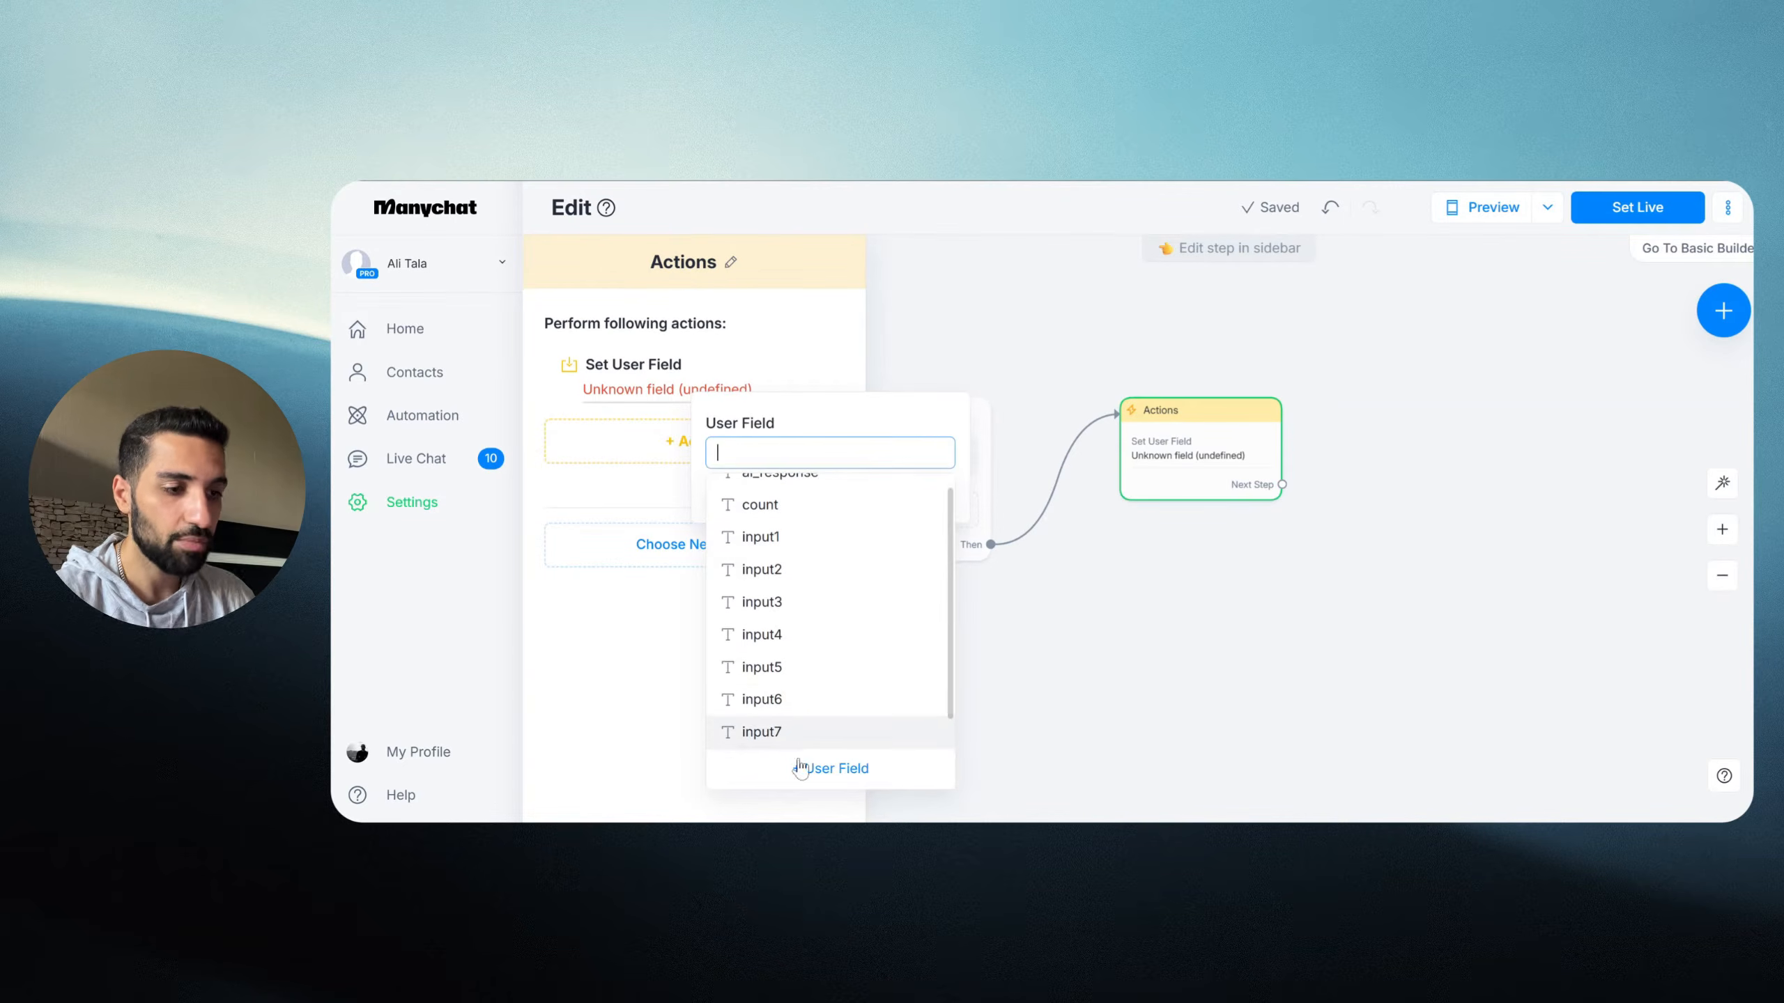
{"action": "scroll", "coordinate": [804, 618], "scroll_direction": "up", "scroll_amount": 1}
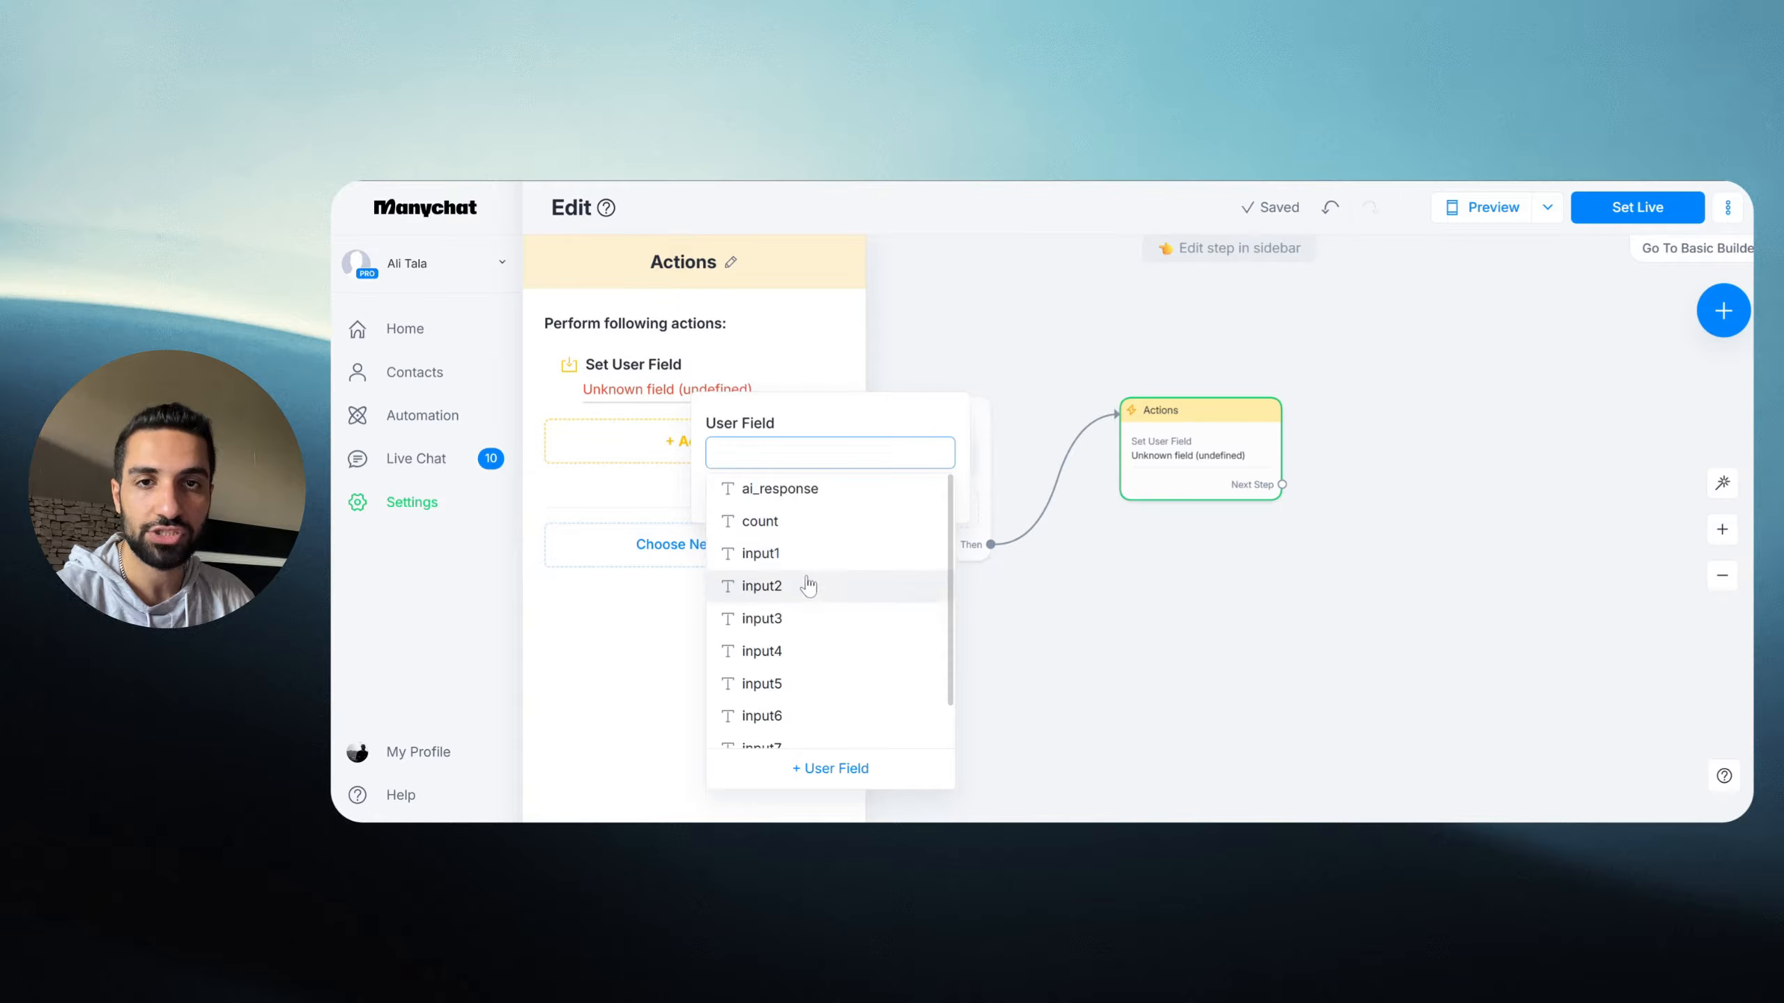
{"action": "scroll", "coordinate": [766, 724], "scroll_direction": "down", "scroll_amount": 1}
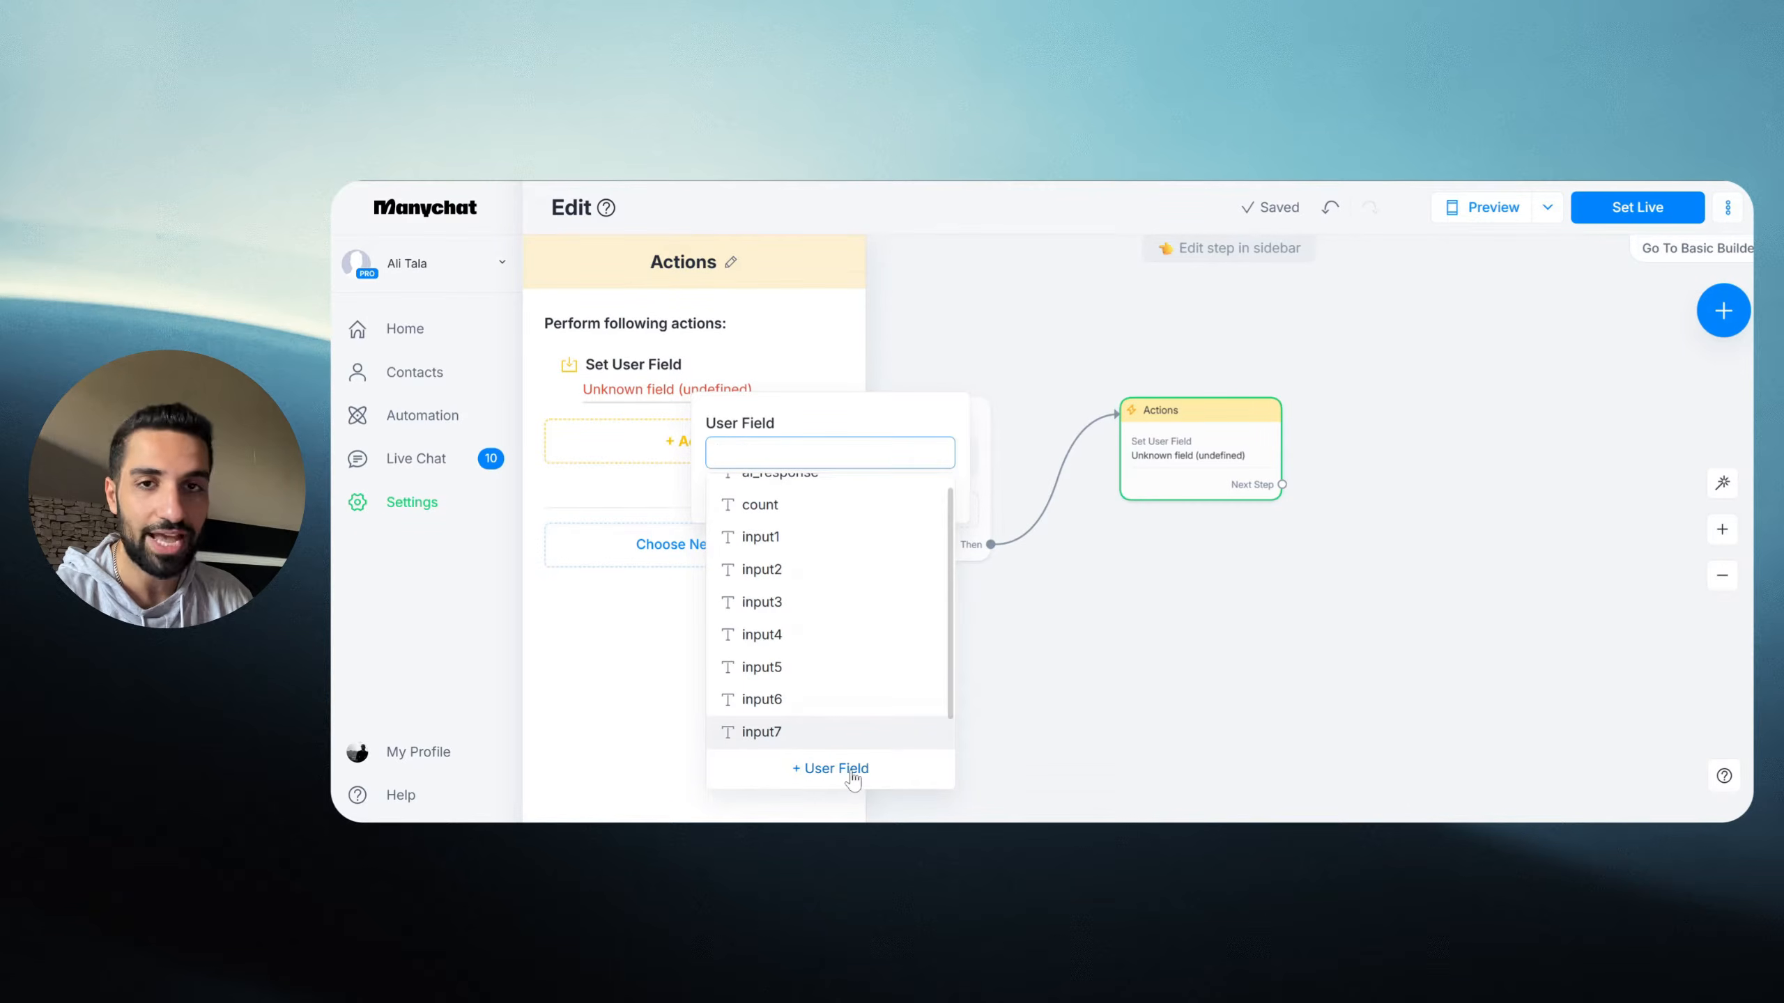
{"action": "scroll", "coordinate": [836, 731], "scroll_direction": "down", "scroll_amount": 1}
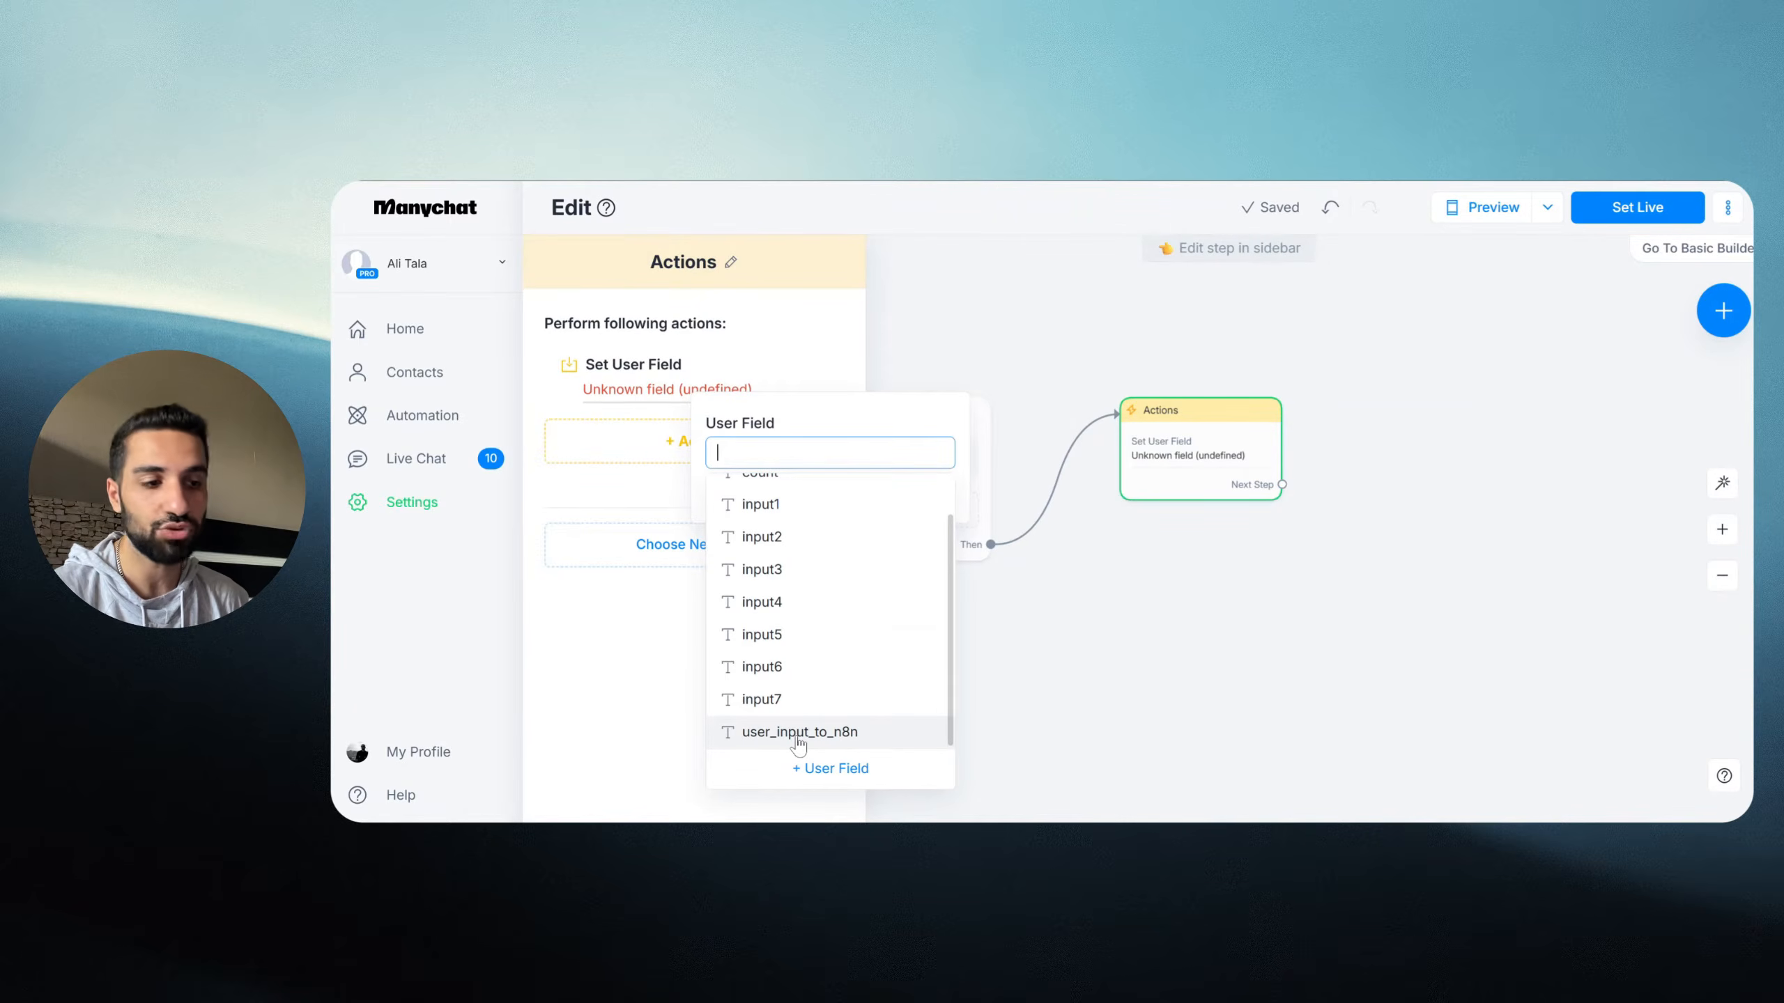
{"action": "left_click", "coordinate": [827, 769]}
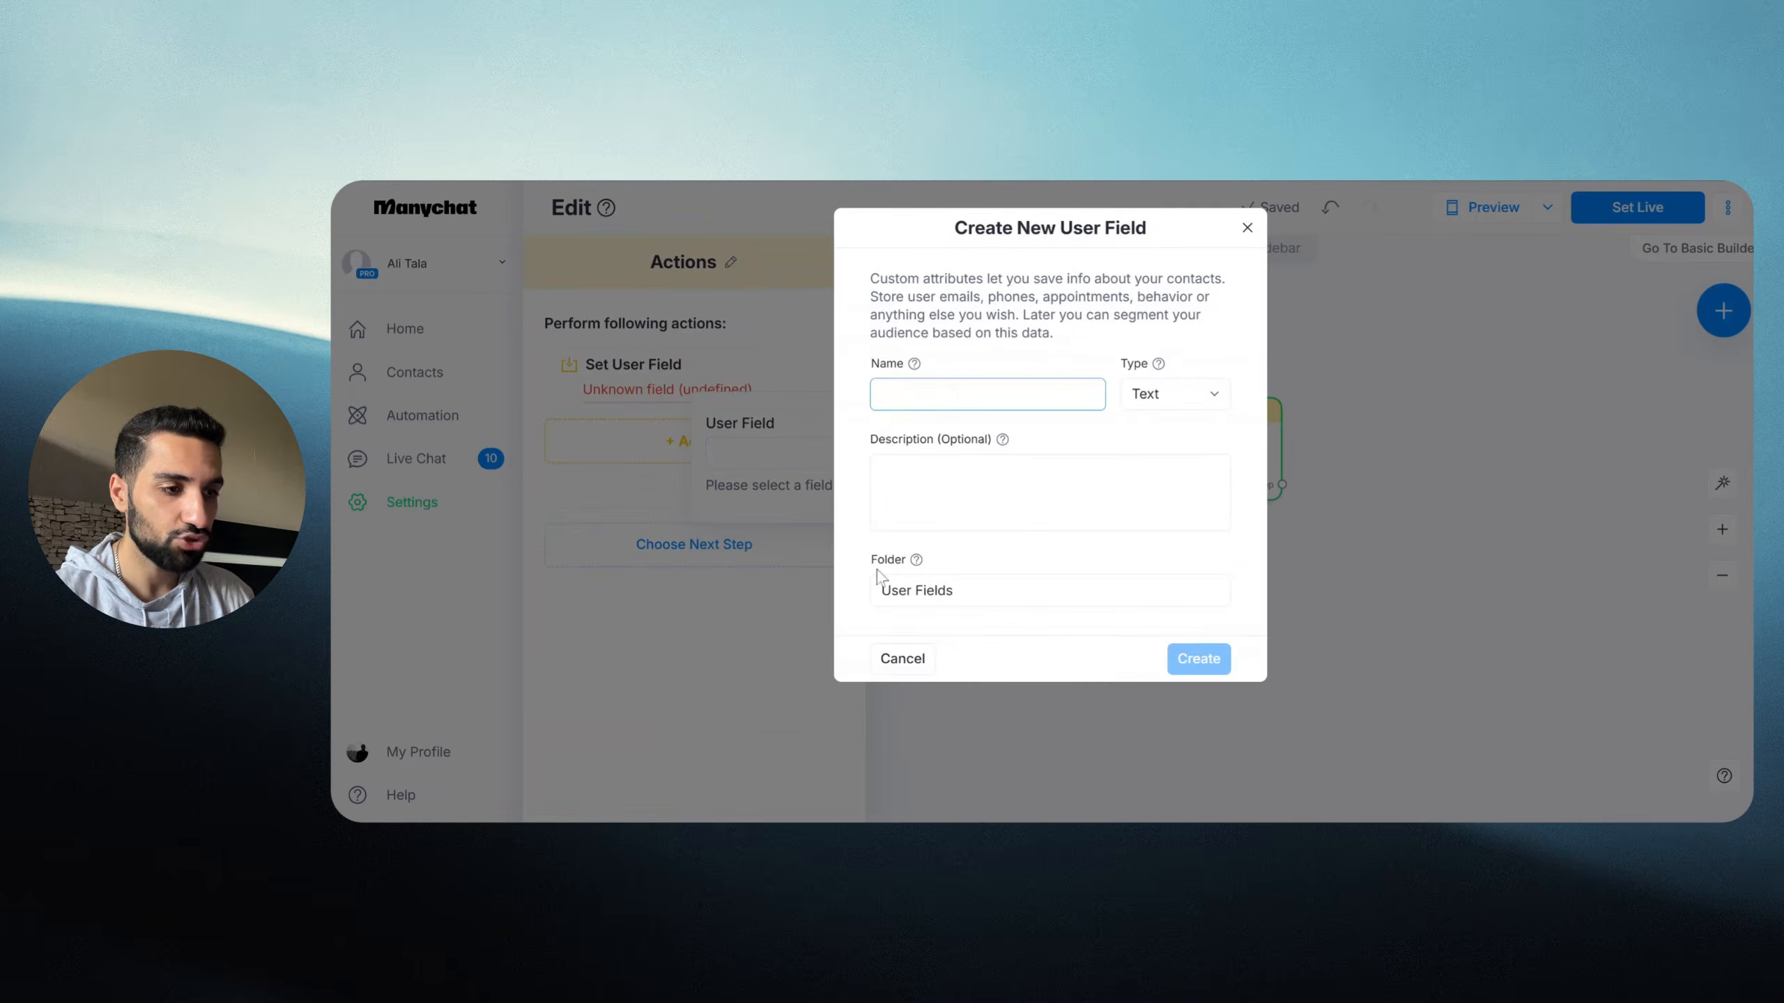
{"action": "left_click", "coordinate": [1182, 395]}
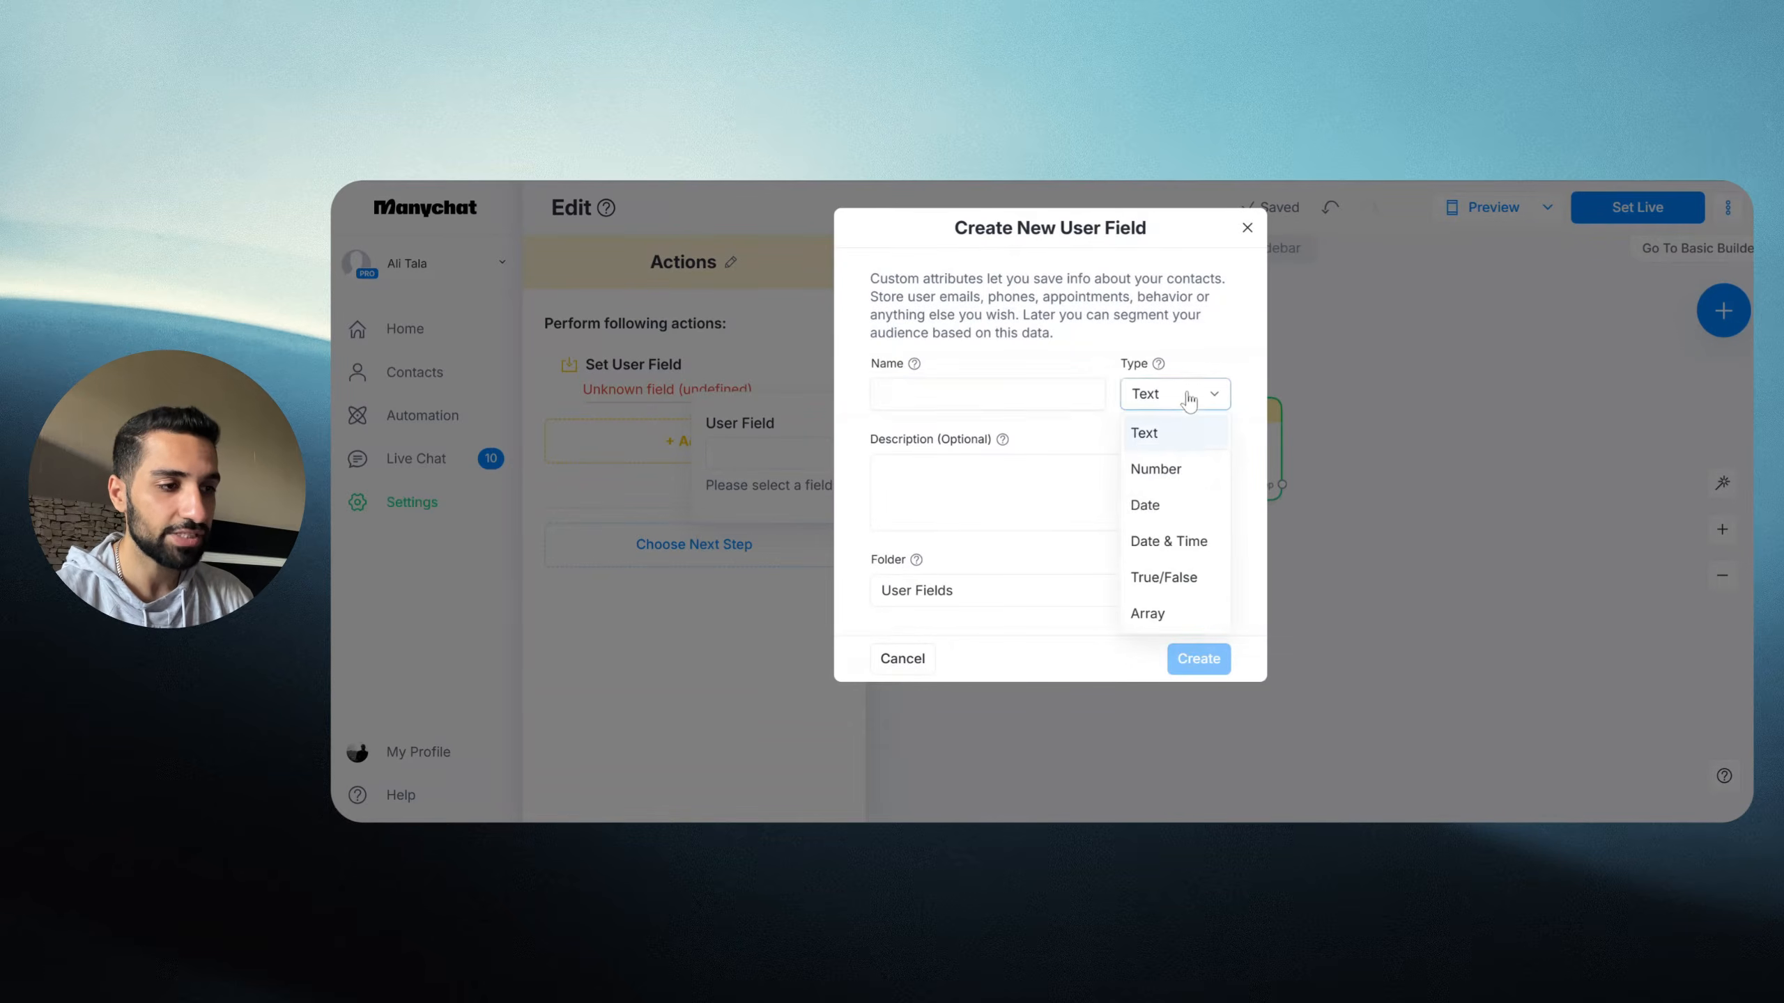
{"action": "left_click", "coordinate": [959, 478]}
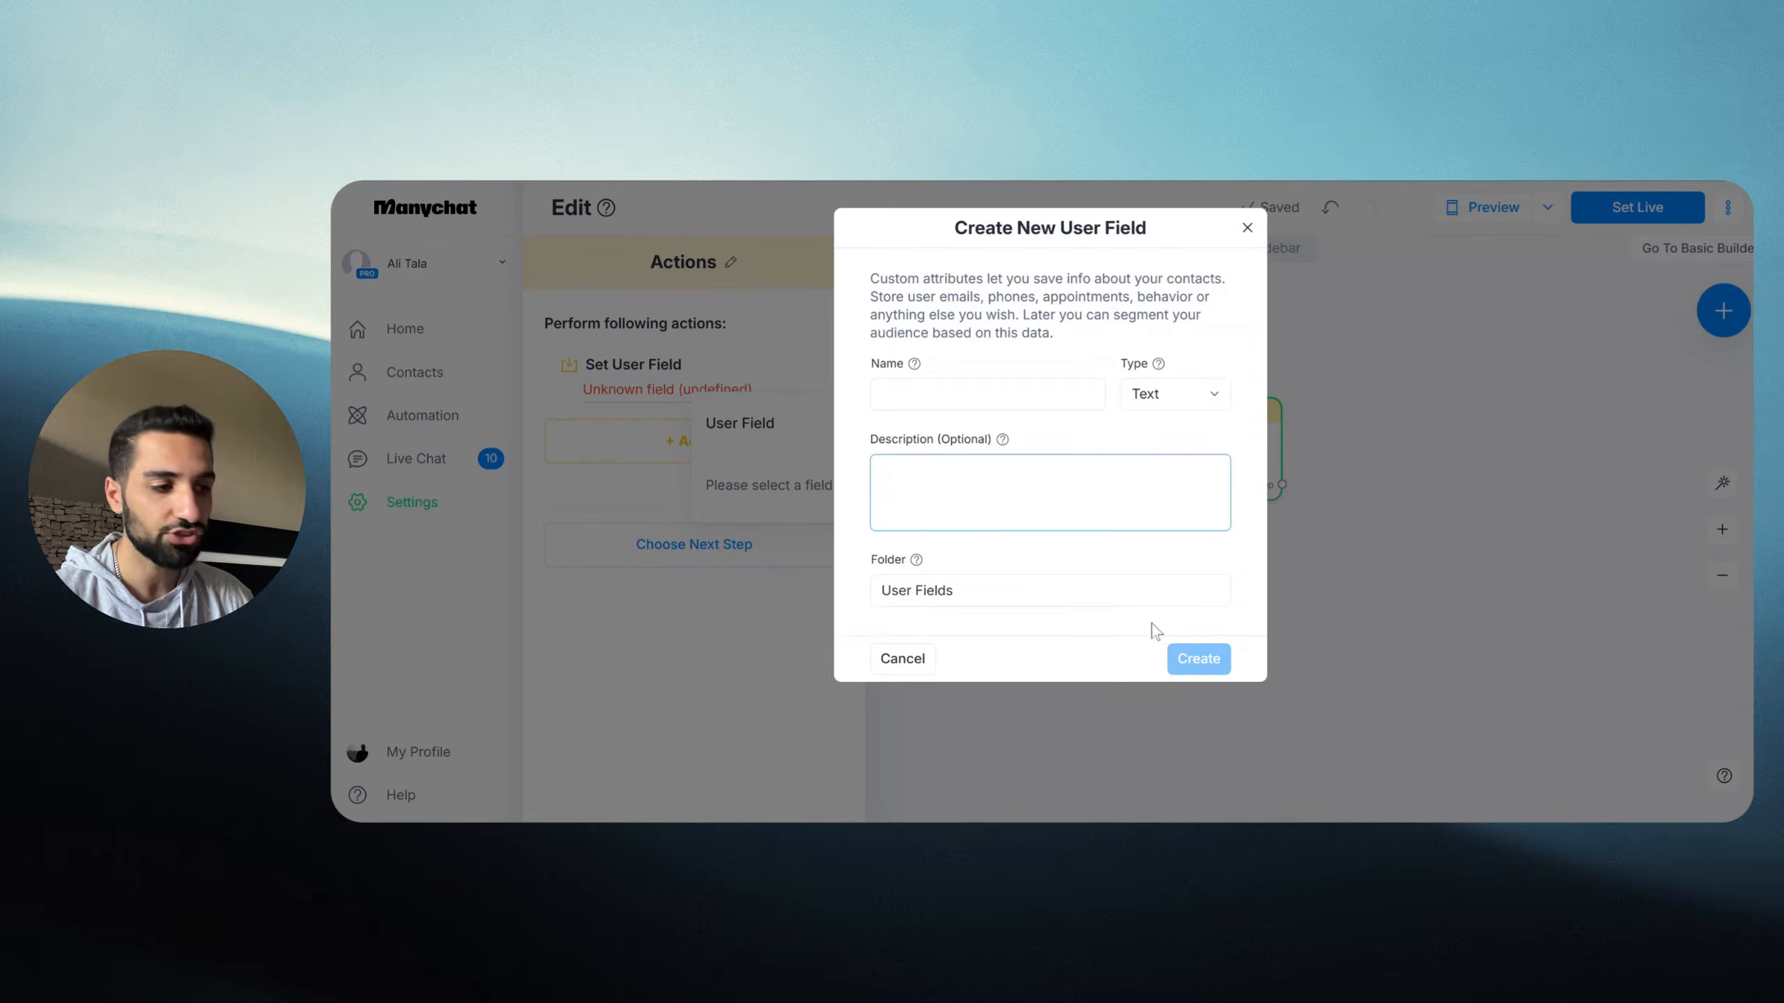
{"action": "left_click", "coordinate": [902, 659]}
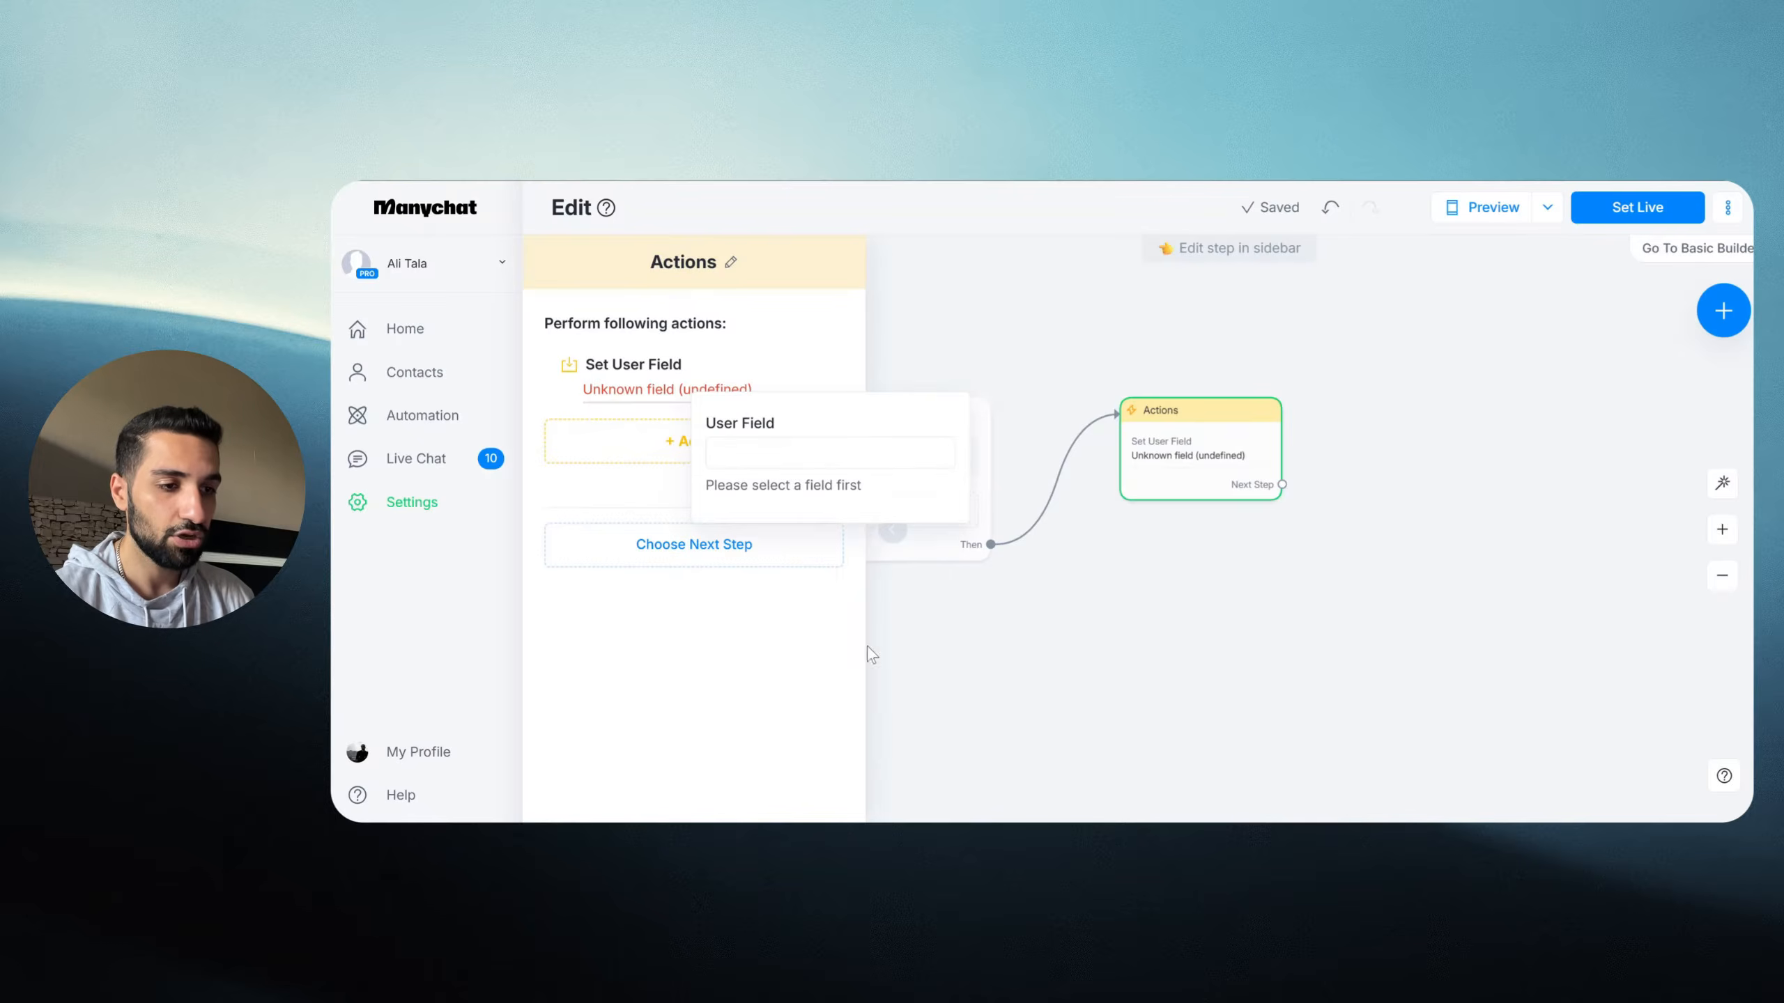
Step: Select user_input_to_n8n as the field the action sets
{"action": "left_click", "coordinate": [796, 456]}
{"action": "scroll", "coordinate": [783, 674], "scroll_direction": "down", "scroll_amount": 1}
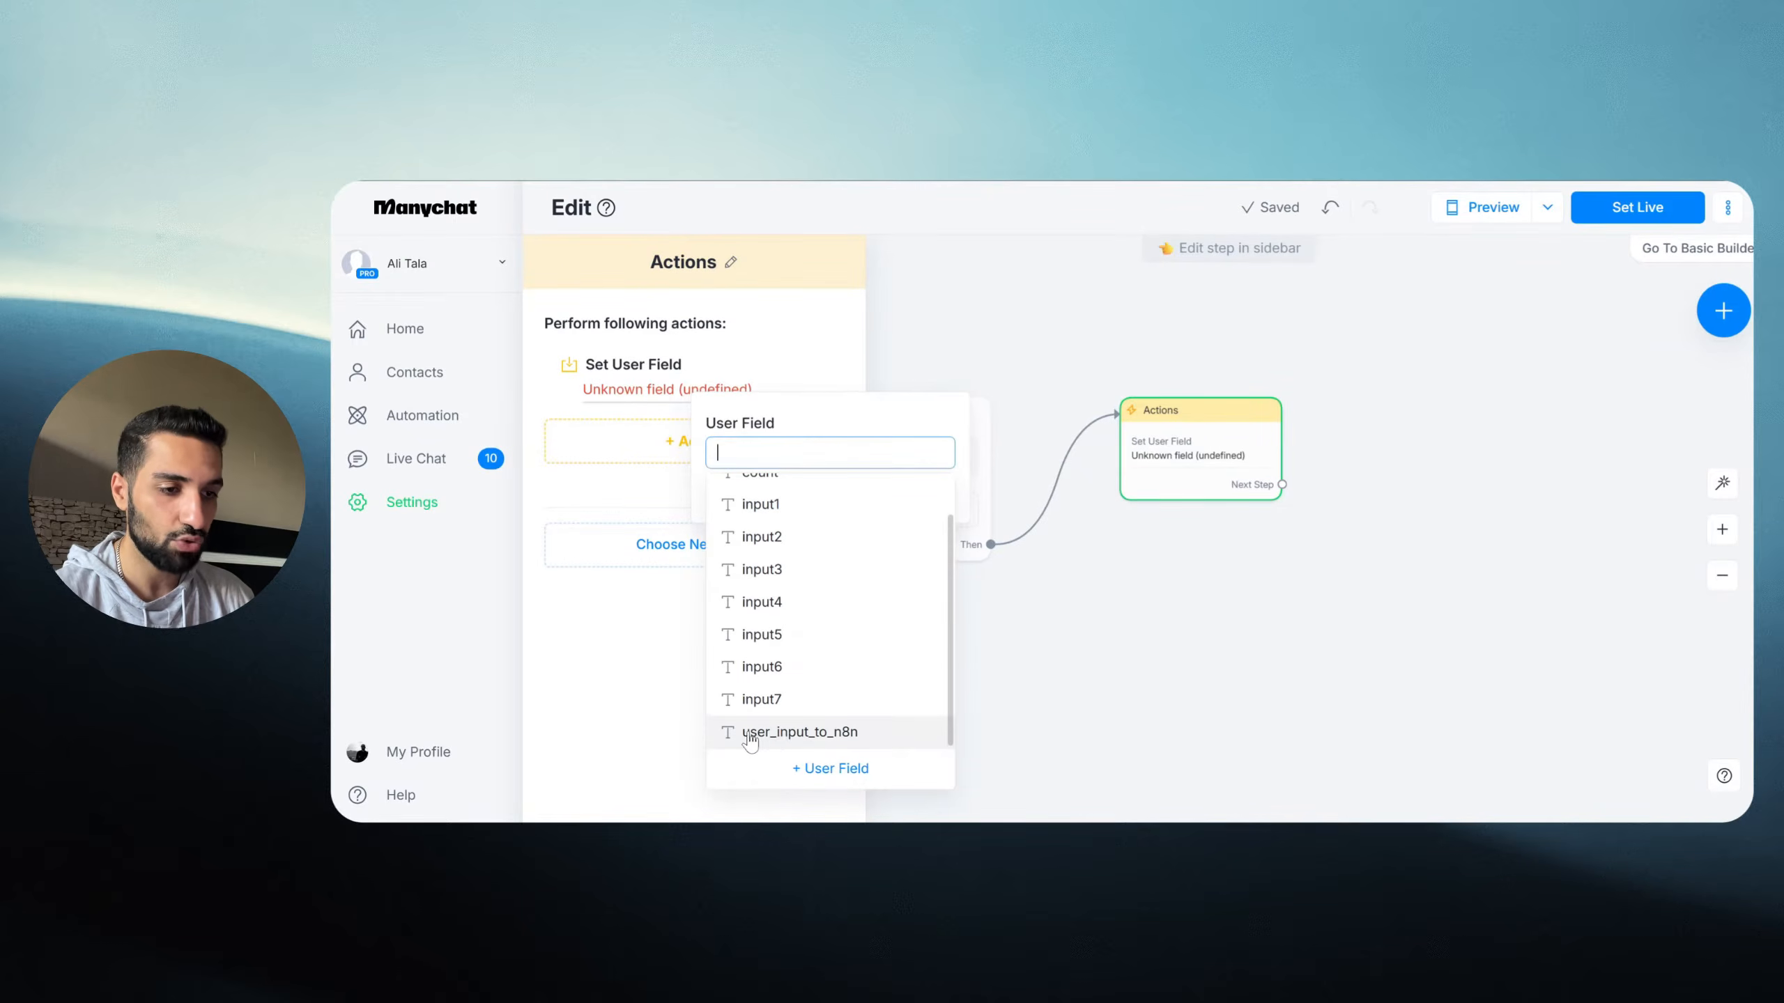
{"action": "left_click", "coordinate": [780, 734]}
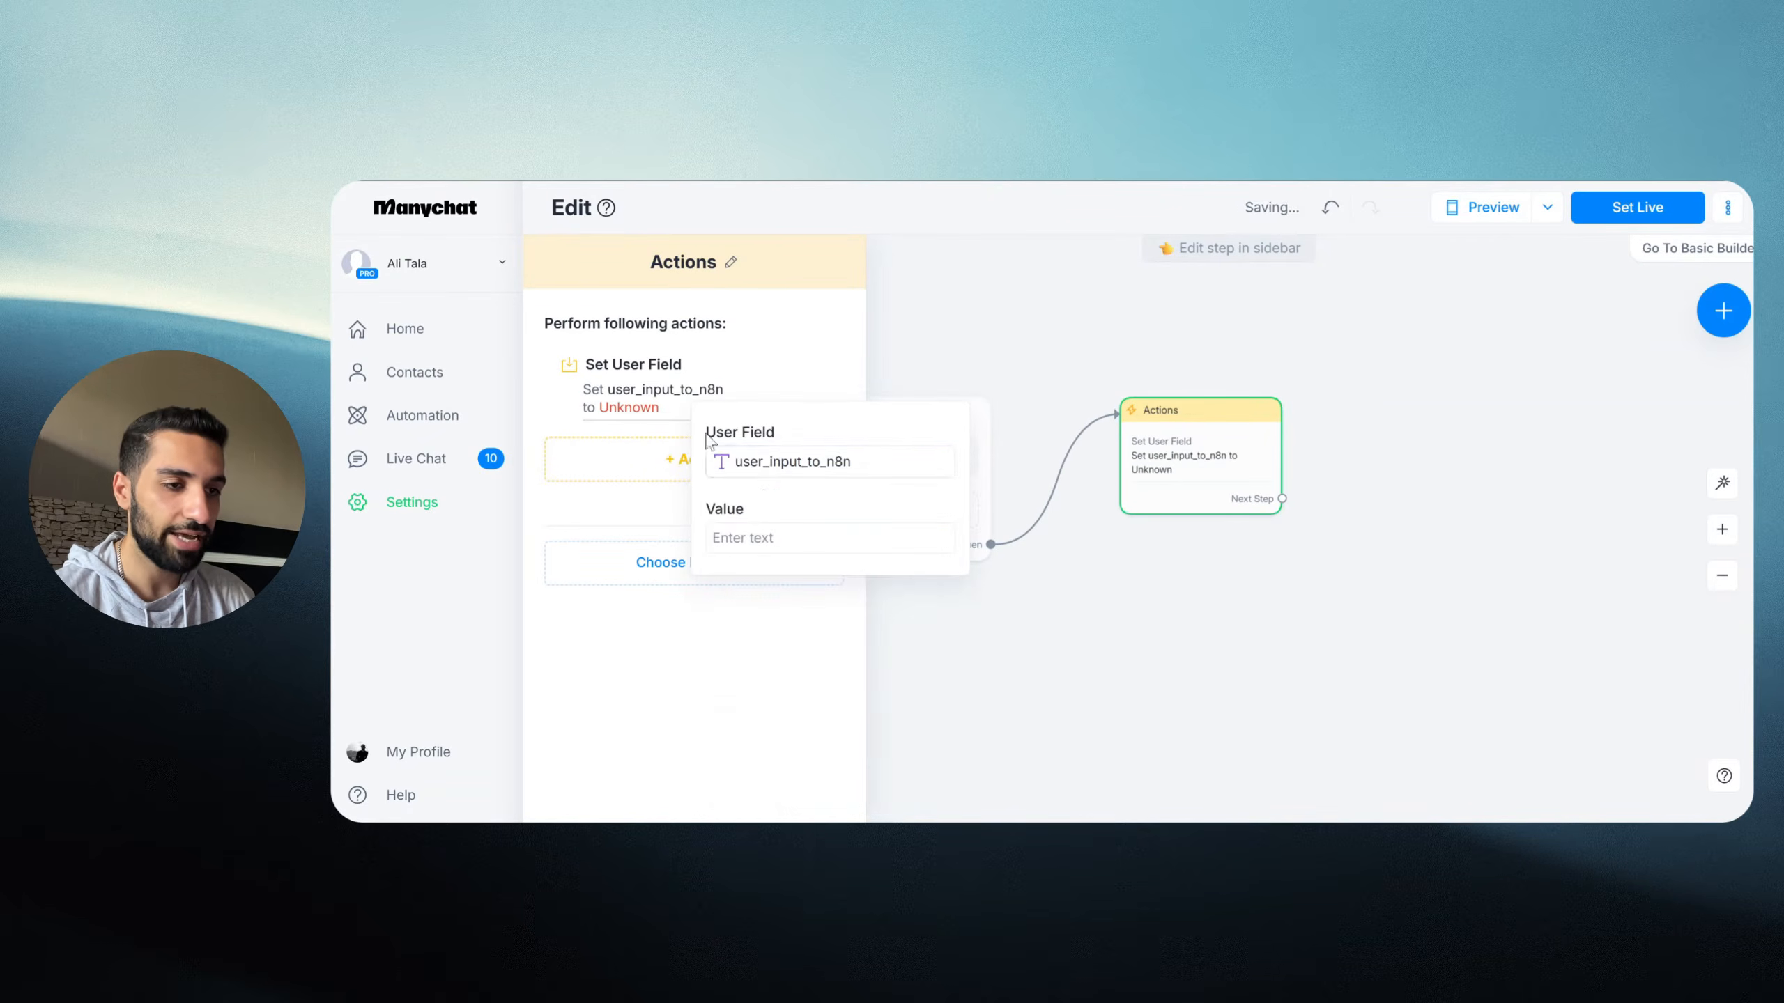
Step: Set the action's value to the System Field Last Text Input, then tidy the flow canvas
{"action": "left_click", "coordinate": [766, 535]}
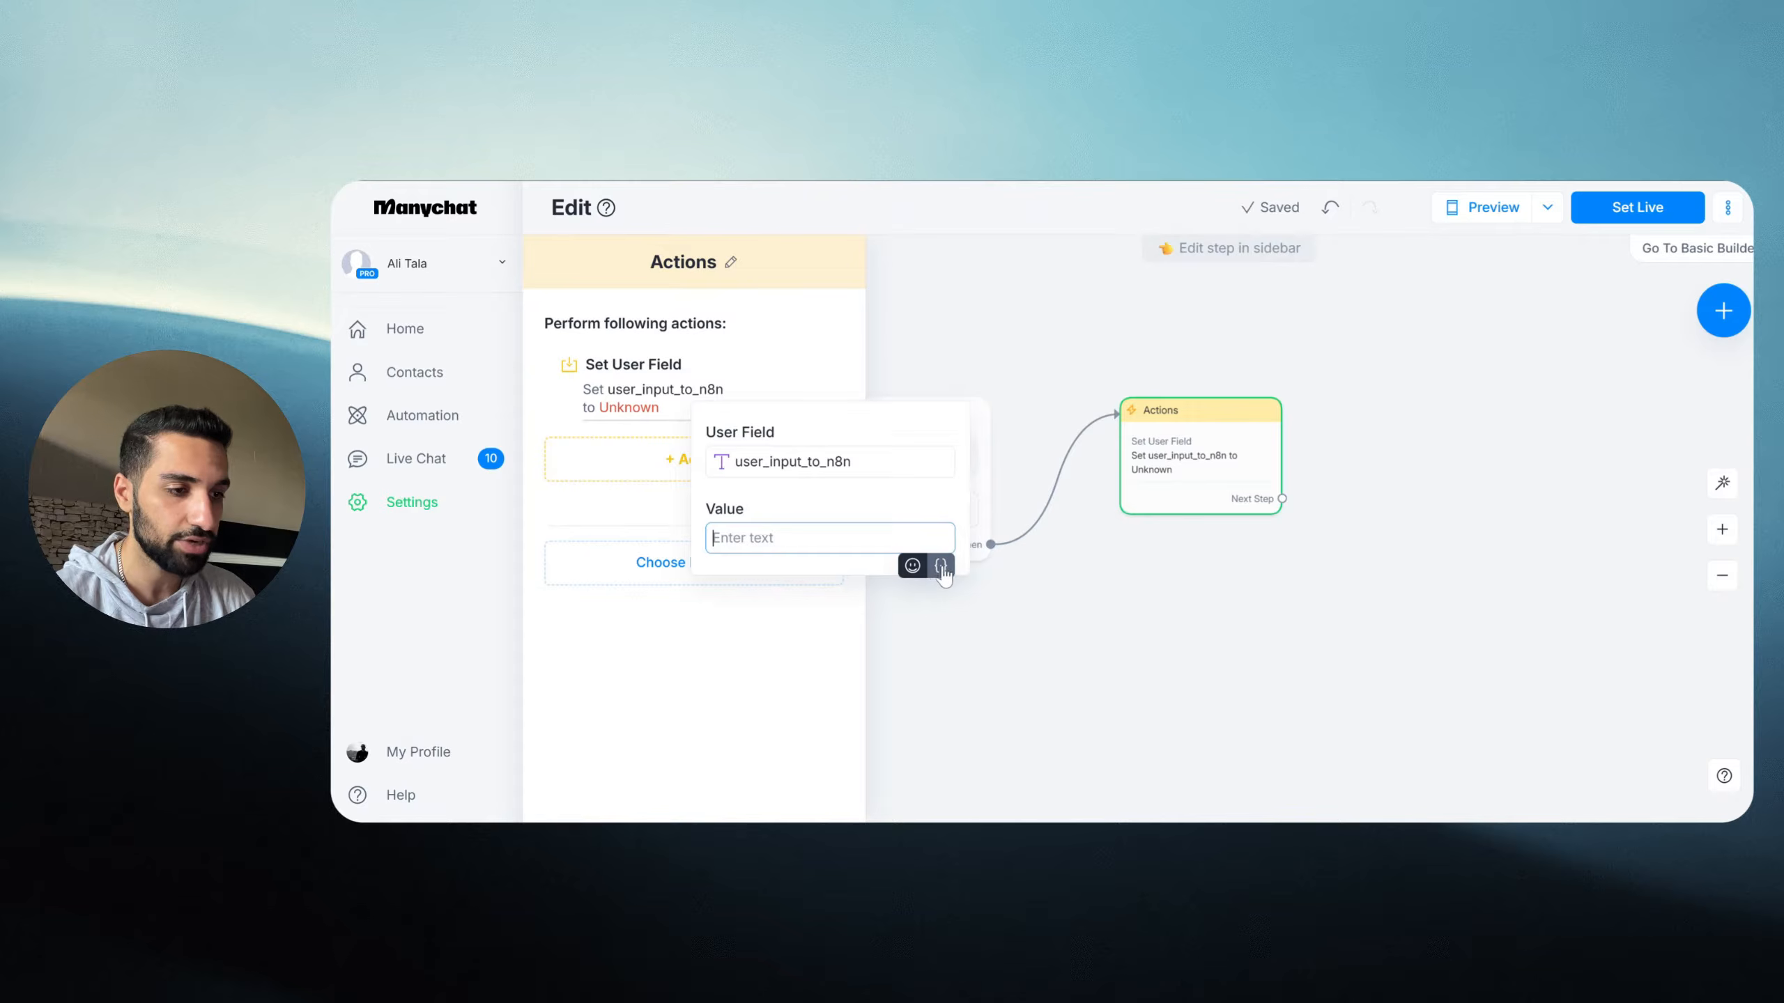
{"action": "left_click", "coordinate": [941, 567]}
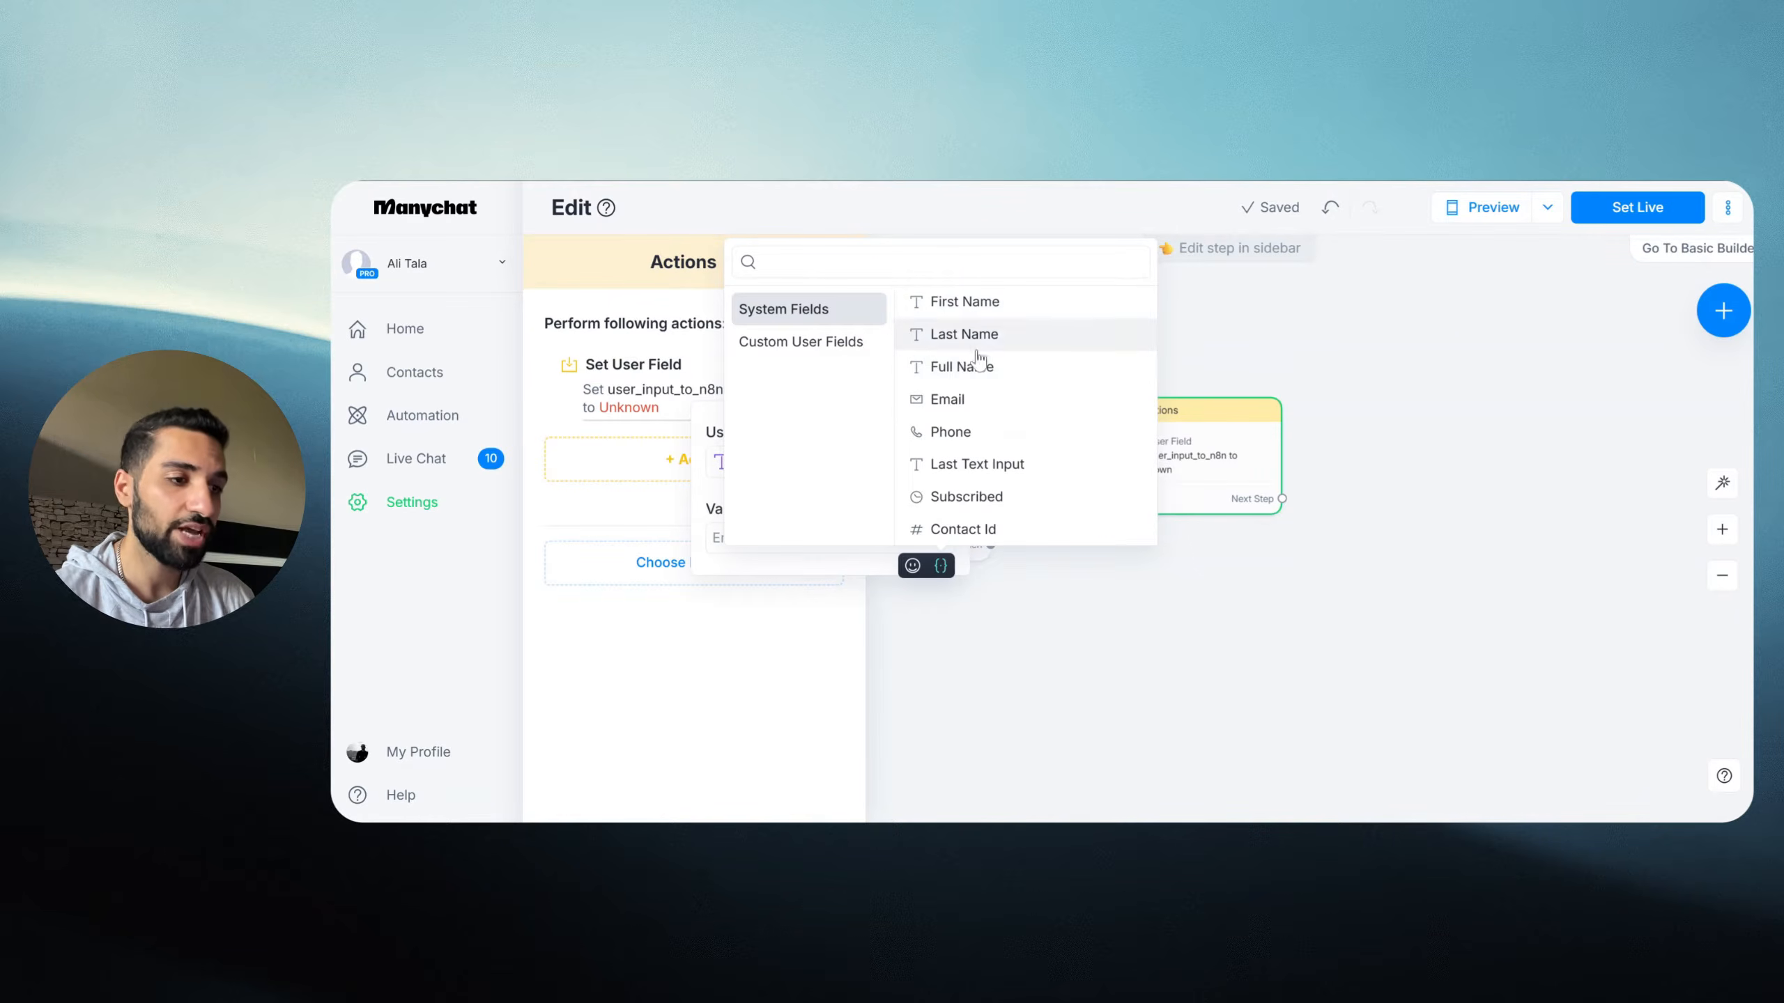
{"action": "left_click", "coordinate": [967, 473]}
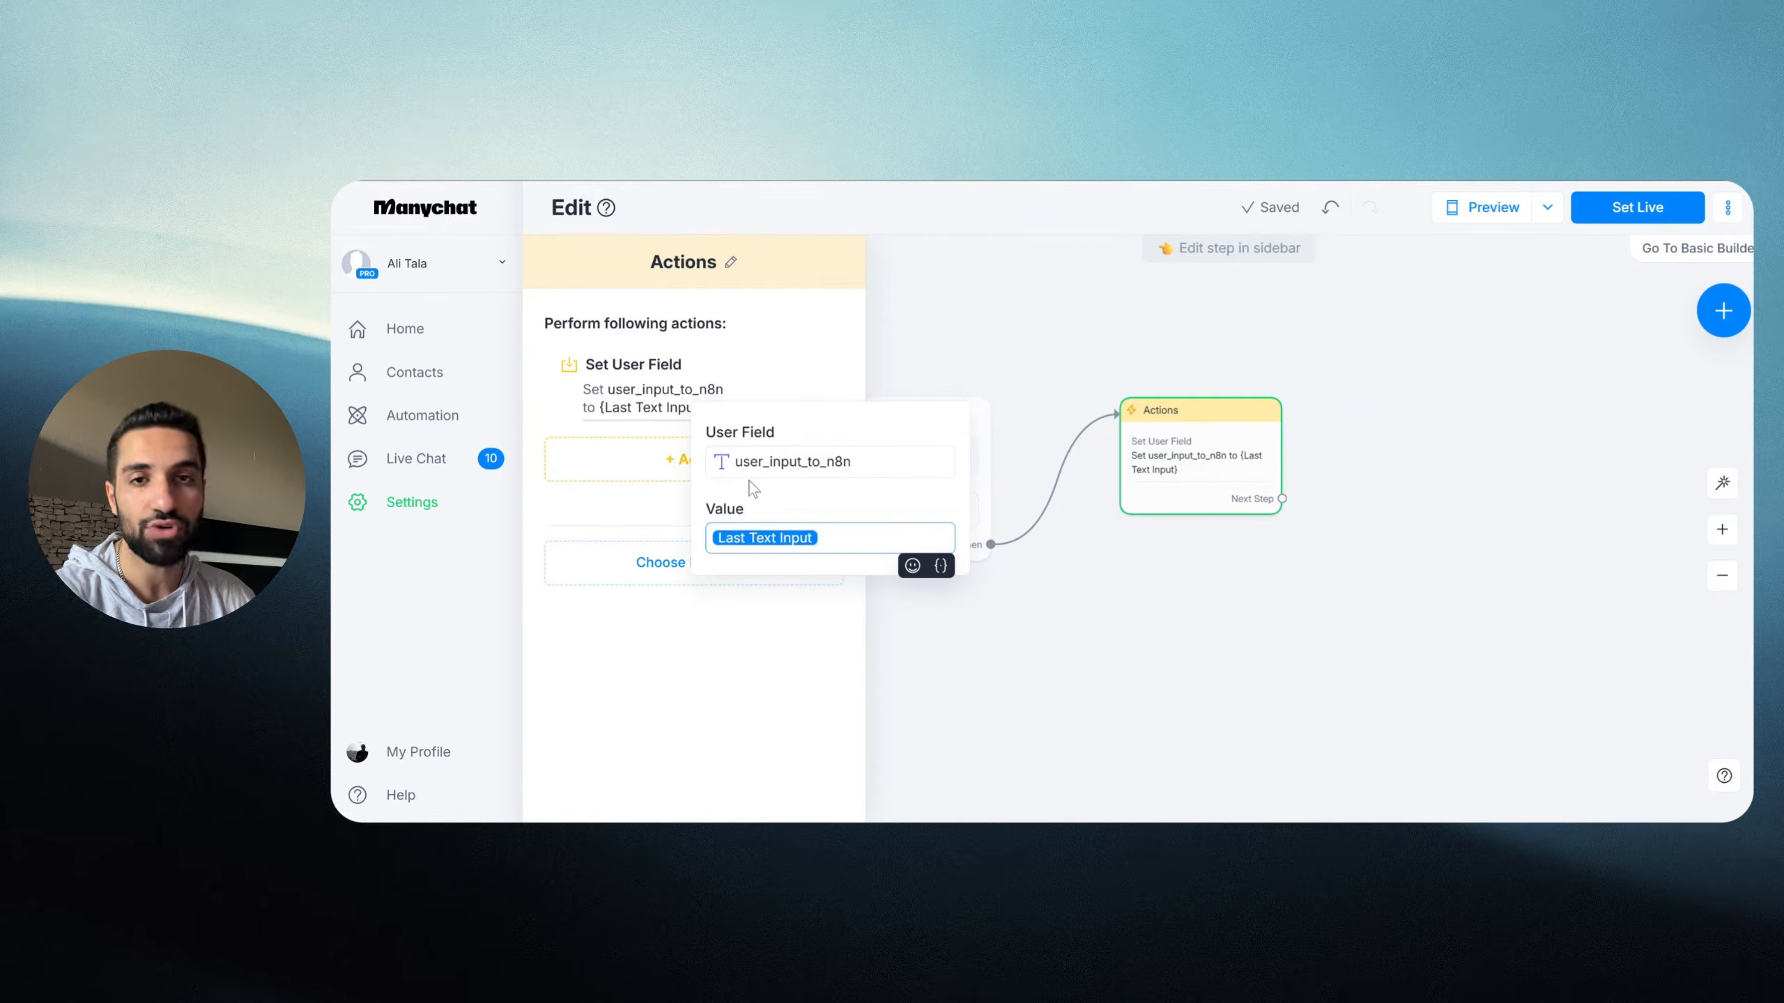
{"action": "left_click", "coordinate": [1182, 599]}
{"action": "left_click_drag", "start_coordinate": [1168, 582], "coordinate": [1096, 591]}
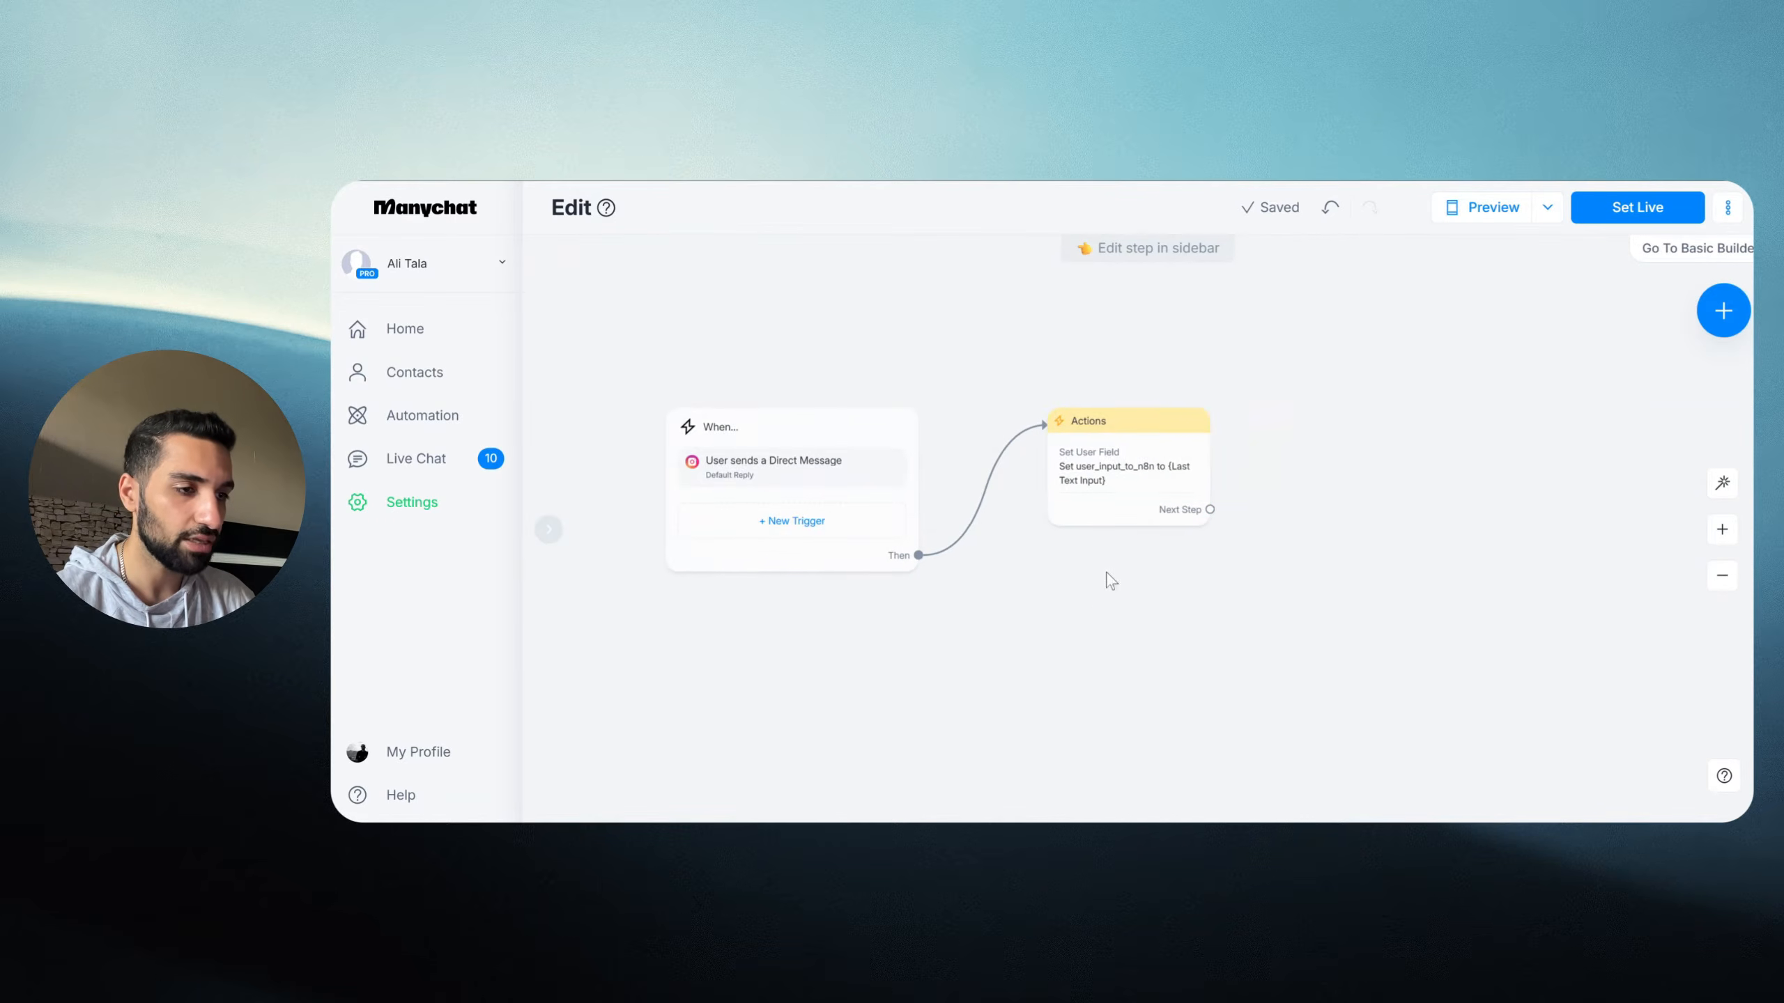
{"action": "left_click_drag", "start_coordinate": [1105, 465], "coordinate": [1043, 464]}
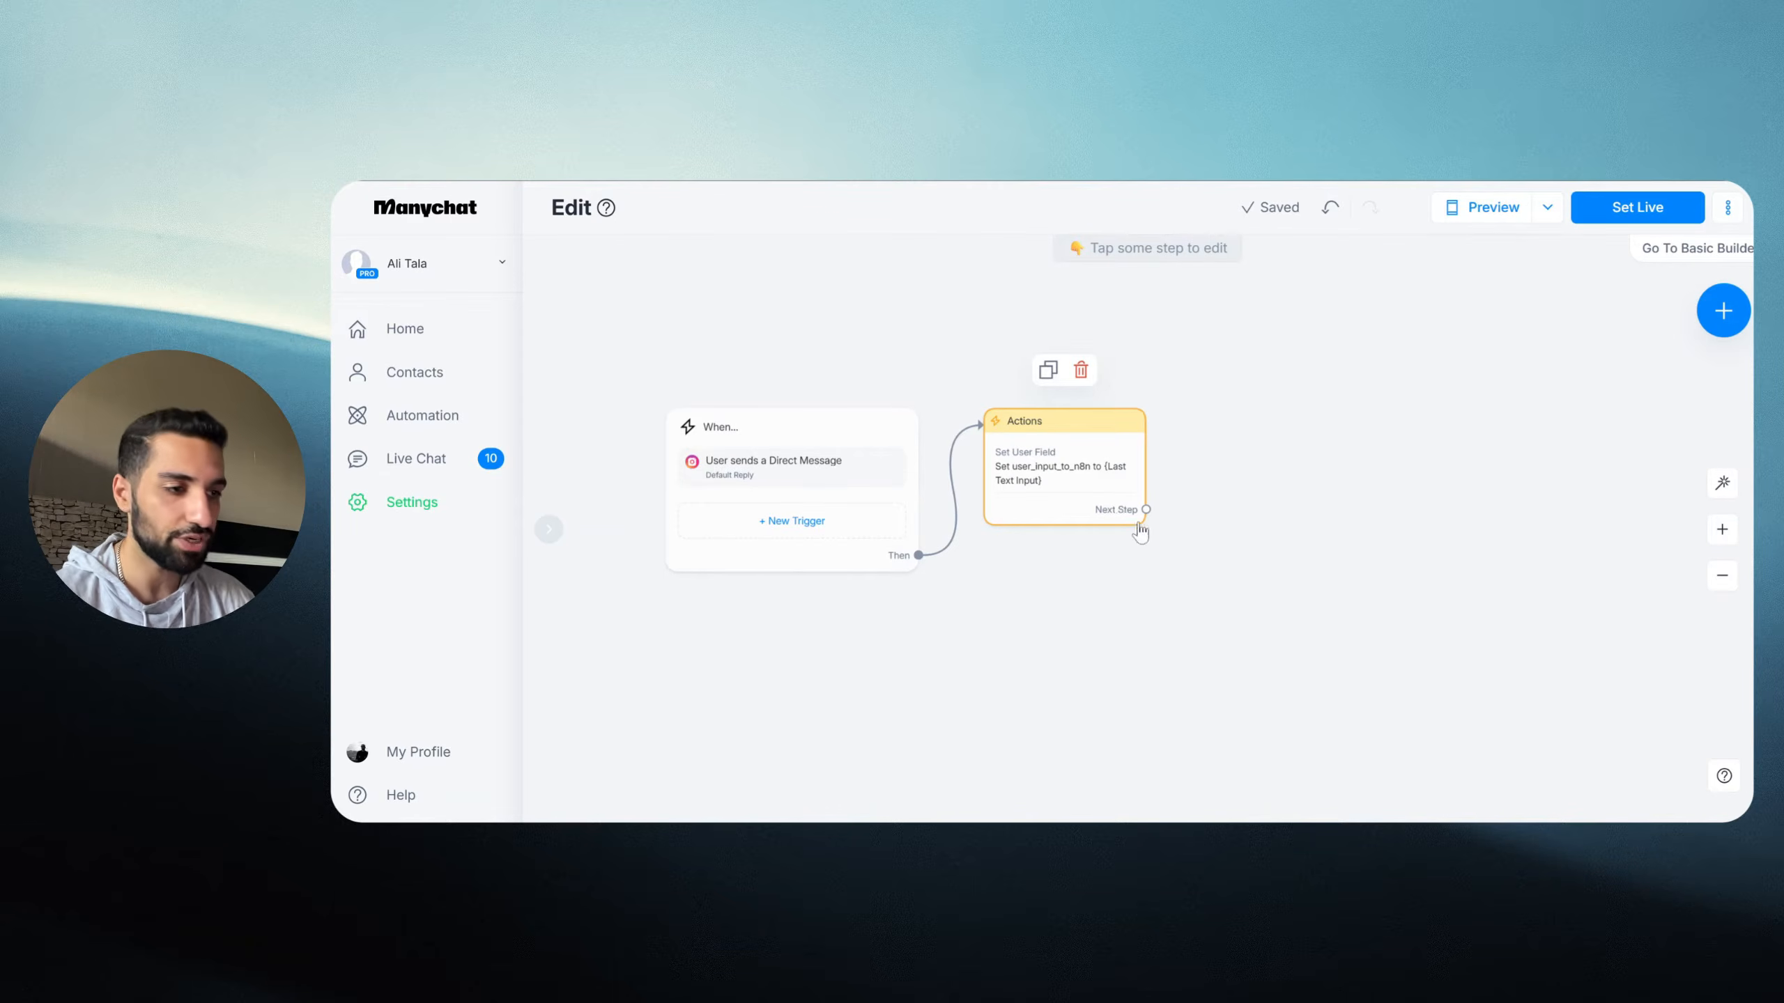
Step: Add a second Actions step after it with an Automation > Make External Request action
{"action": "left_click", "coordinate": [1146, 509]}
{"action": "left_click", "coordinate": [1250, 426]}
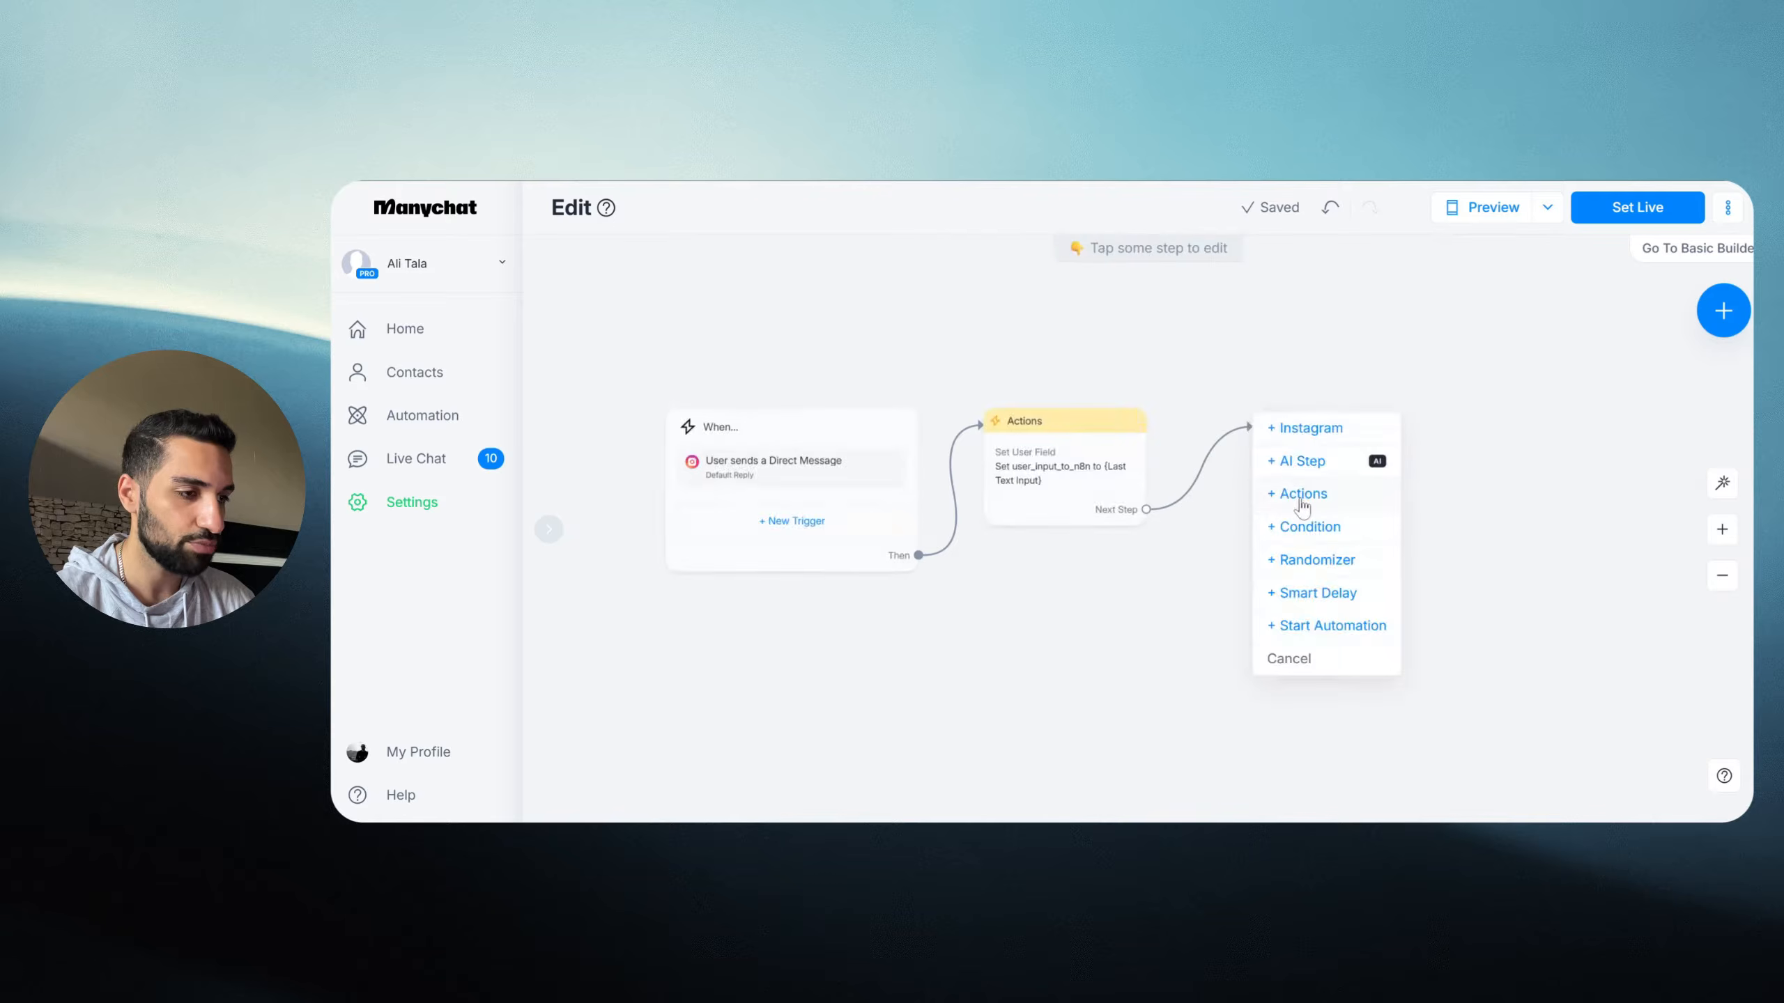
{"action": "left_click", "coordinate": [1303, 503]}
{"action": "left_click", "coordinate": [688, 364]}
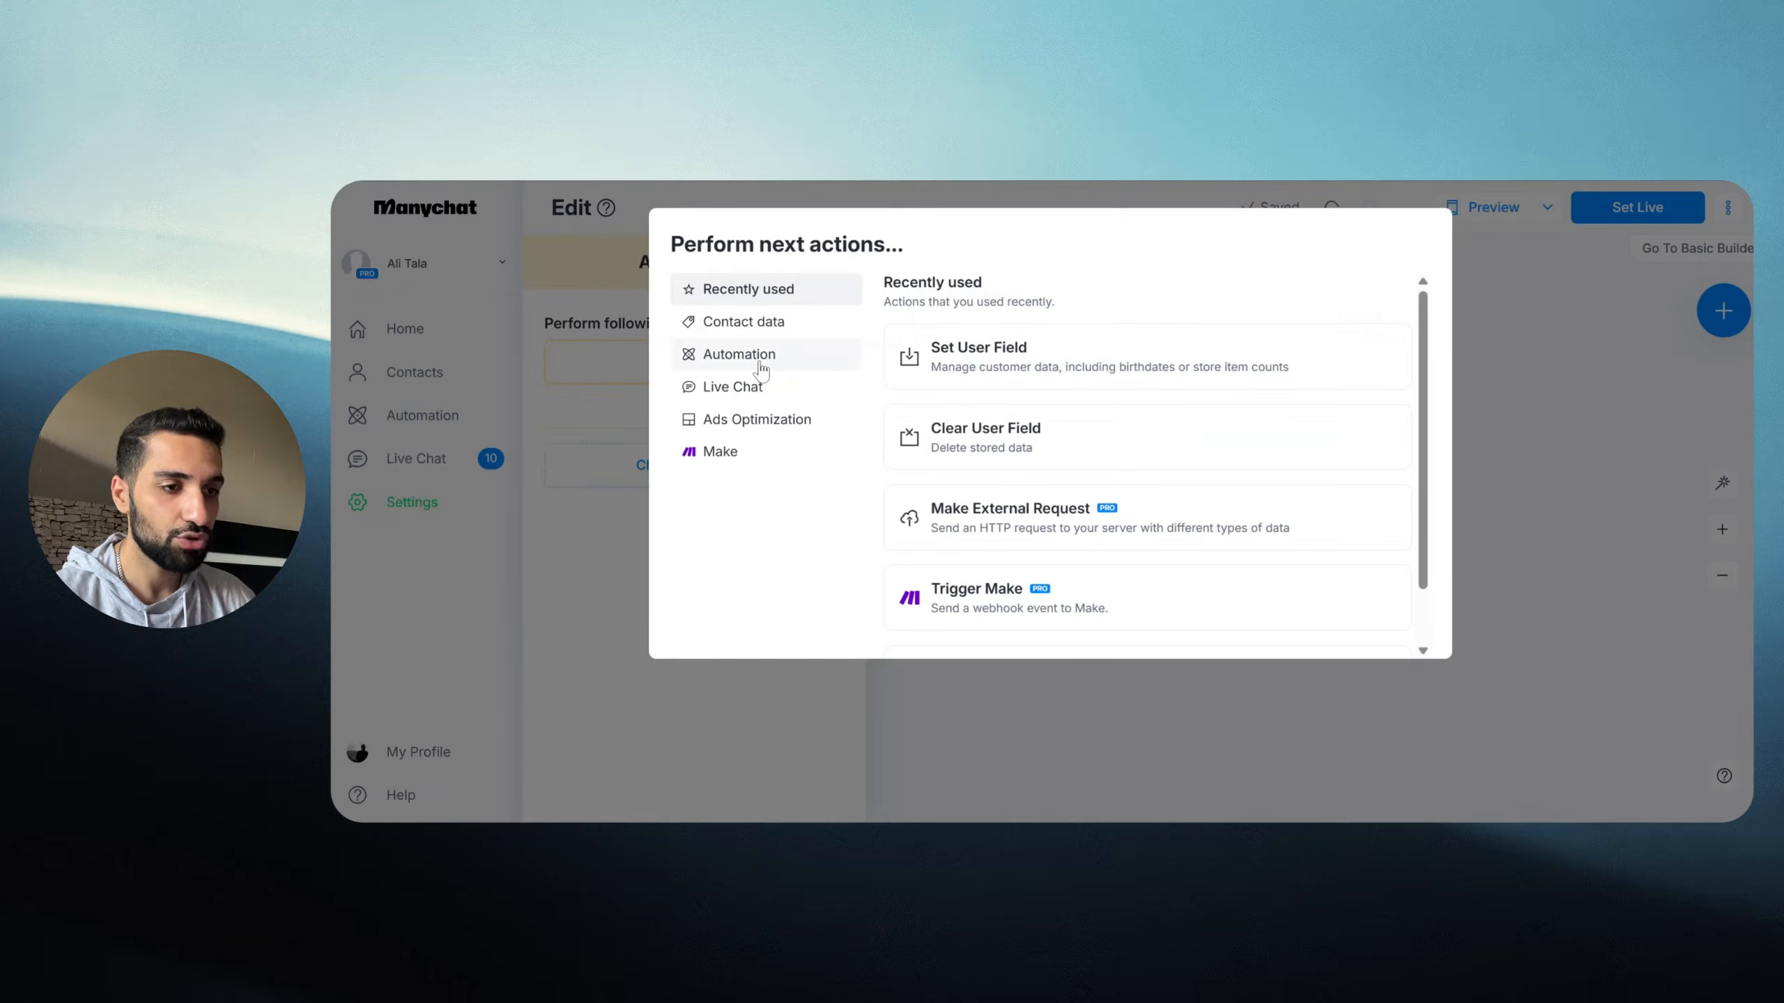
{"action": "left_click", "coordinate": [712, 363]}
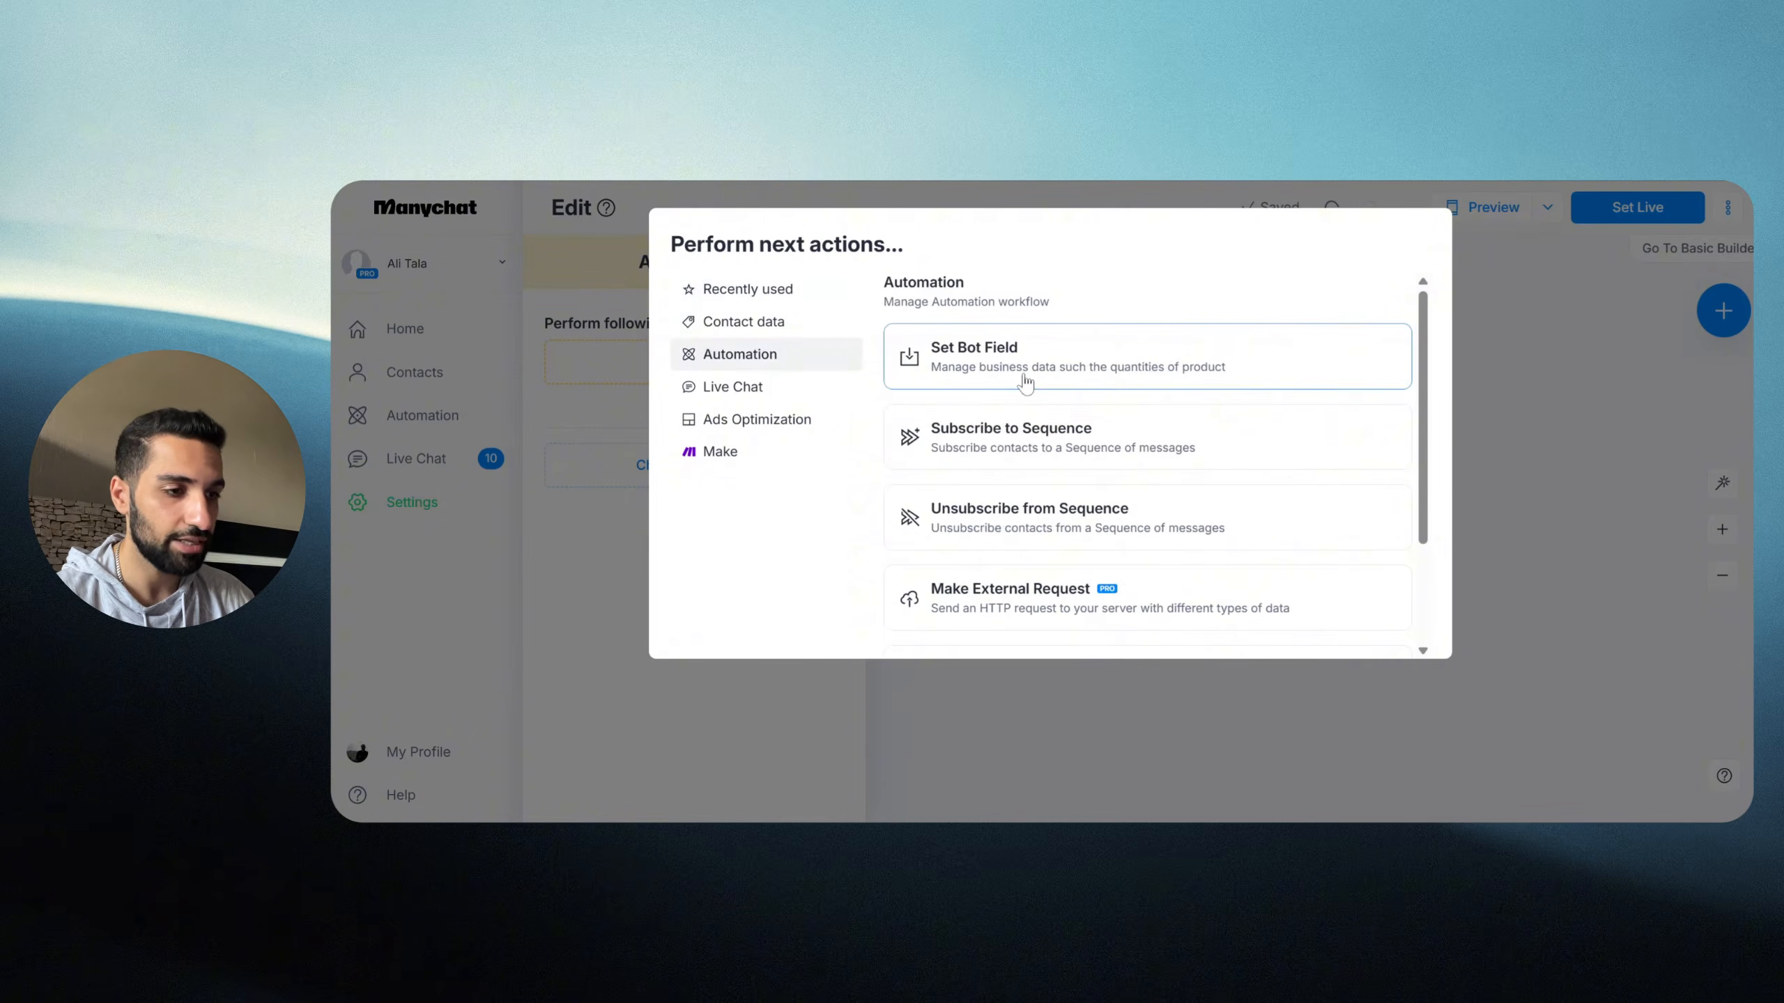
{"action": "scroll", "coordinate": [1025, 383], "scroll_direction": "down", "scroll_amount": 2}
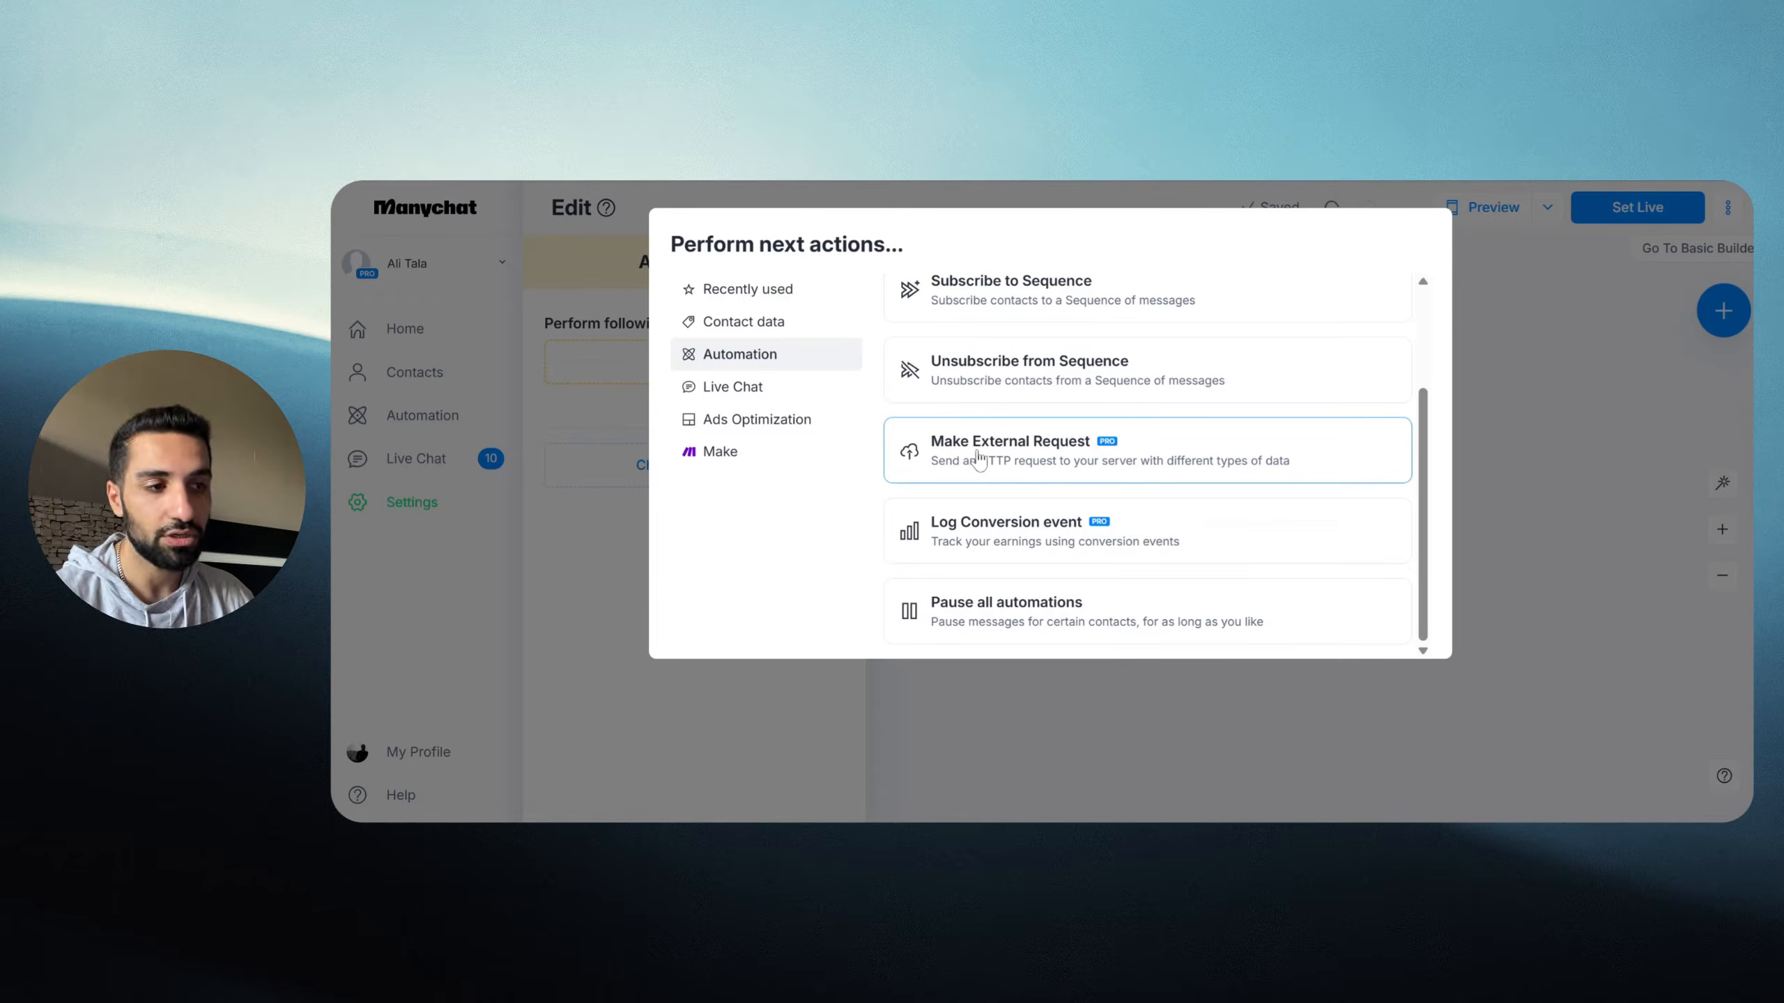
{"action": "left_click", "coordinate": [977, 453]}
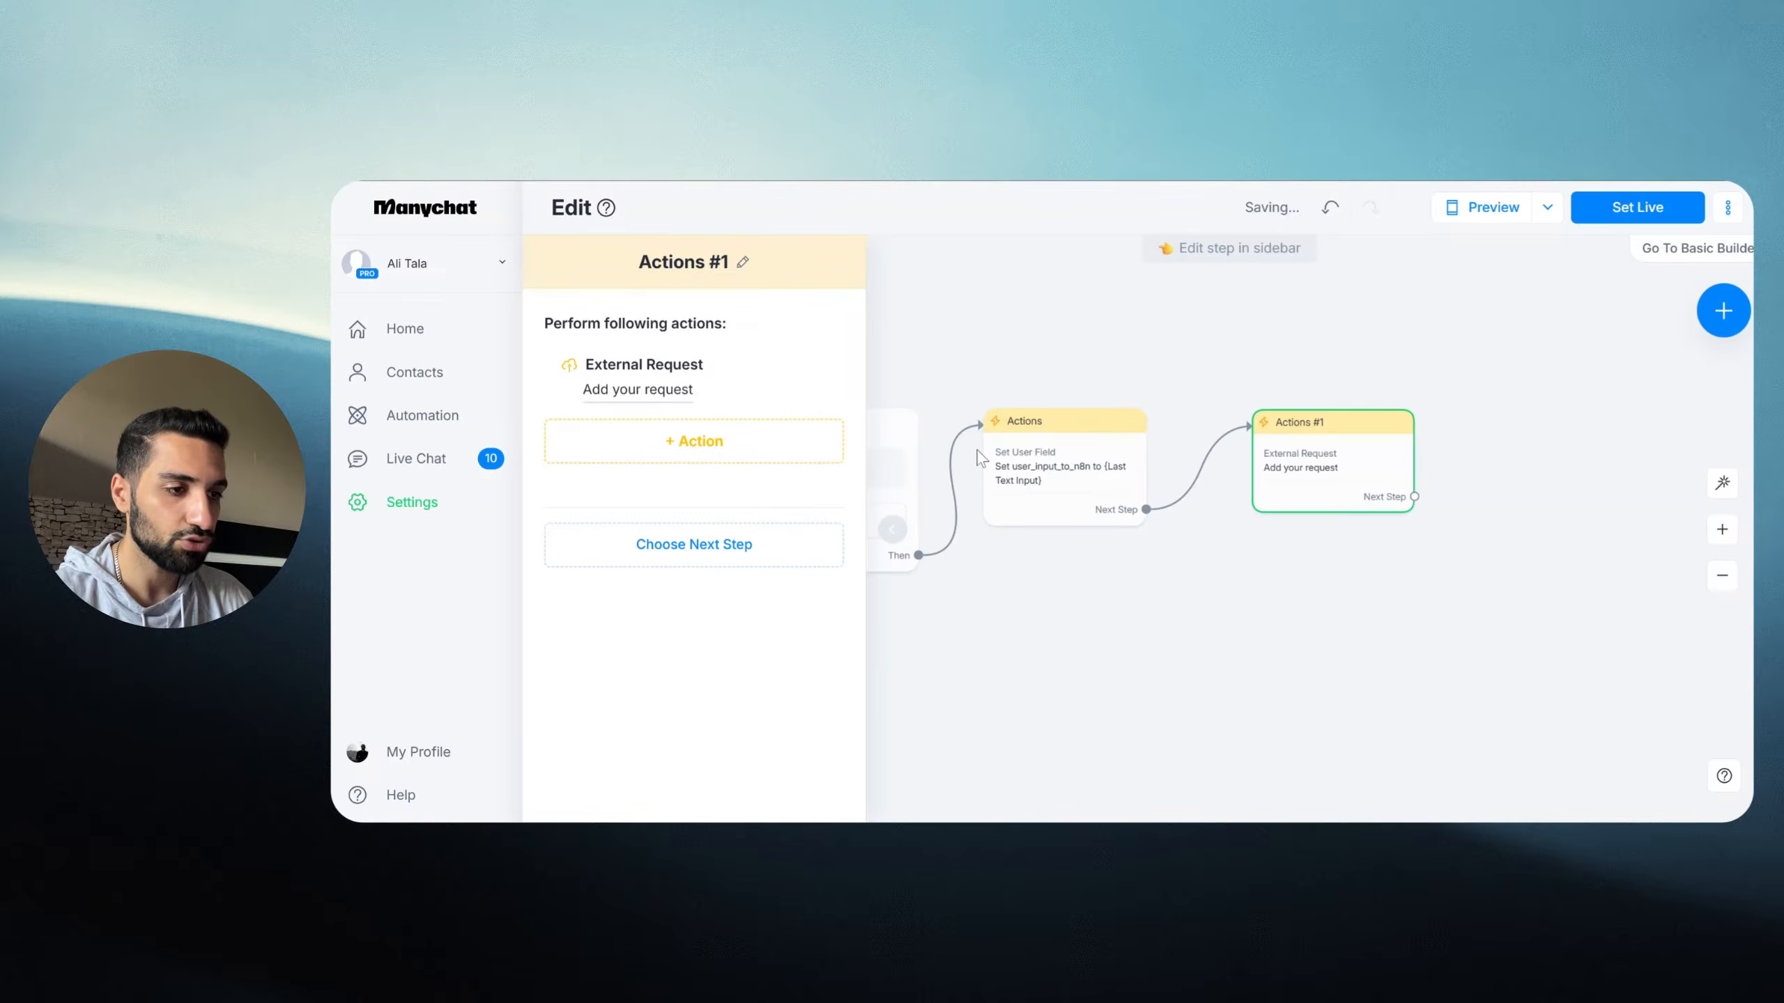
Step: Open the External Request's 'Add your request' settings
{"action": "left_click", "coordinate": [642, 391]}
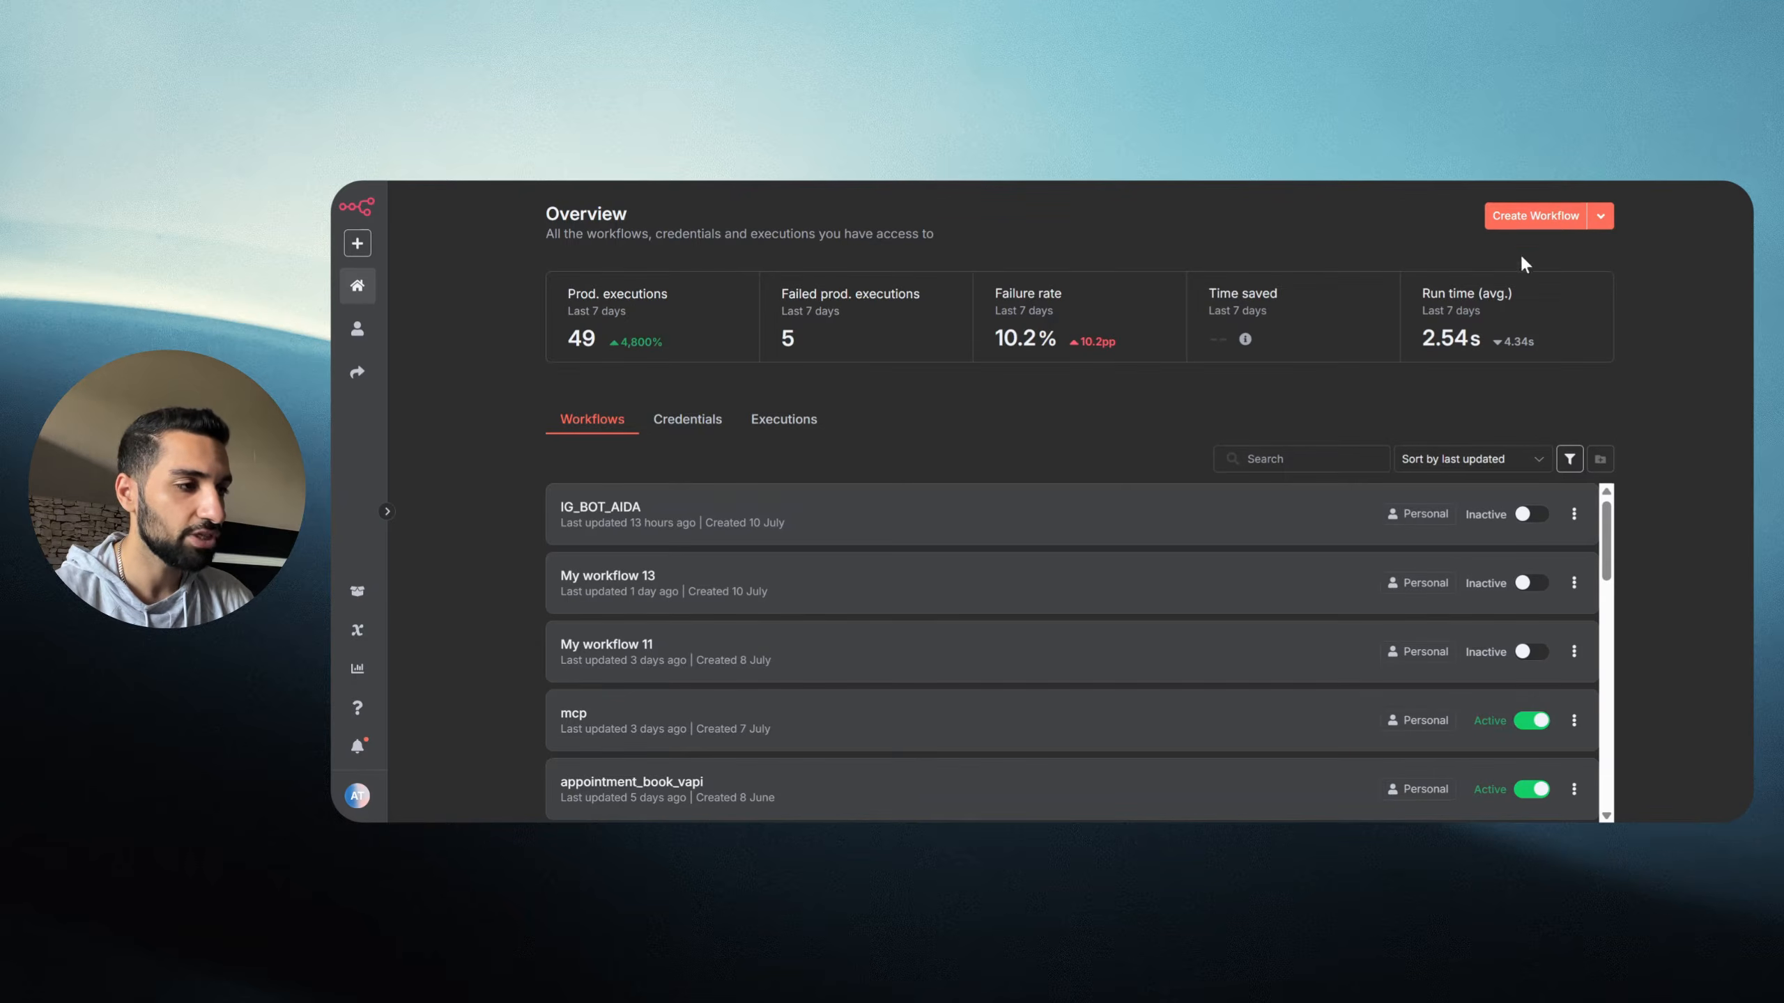
Step: Create a new n8n workflow starting with a Webhook trigger and open its settings
{"action": "left_click", "coordinate": [1533, 217]}
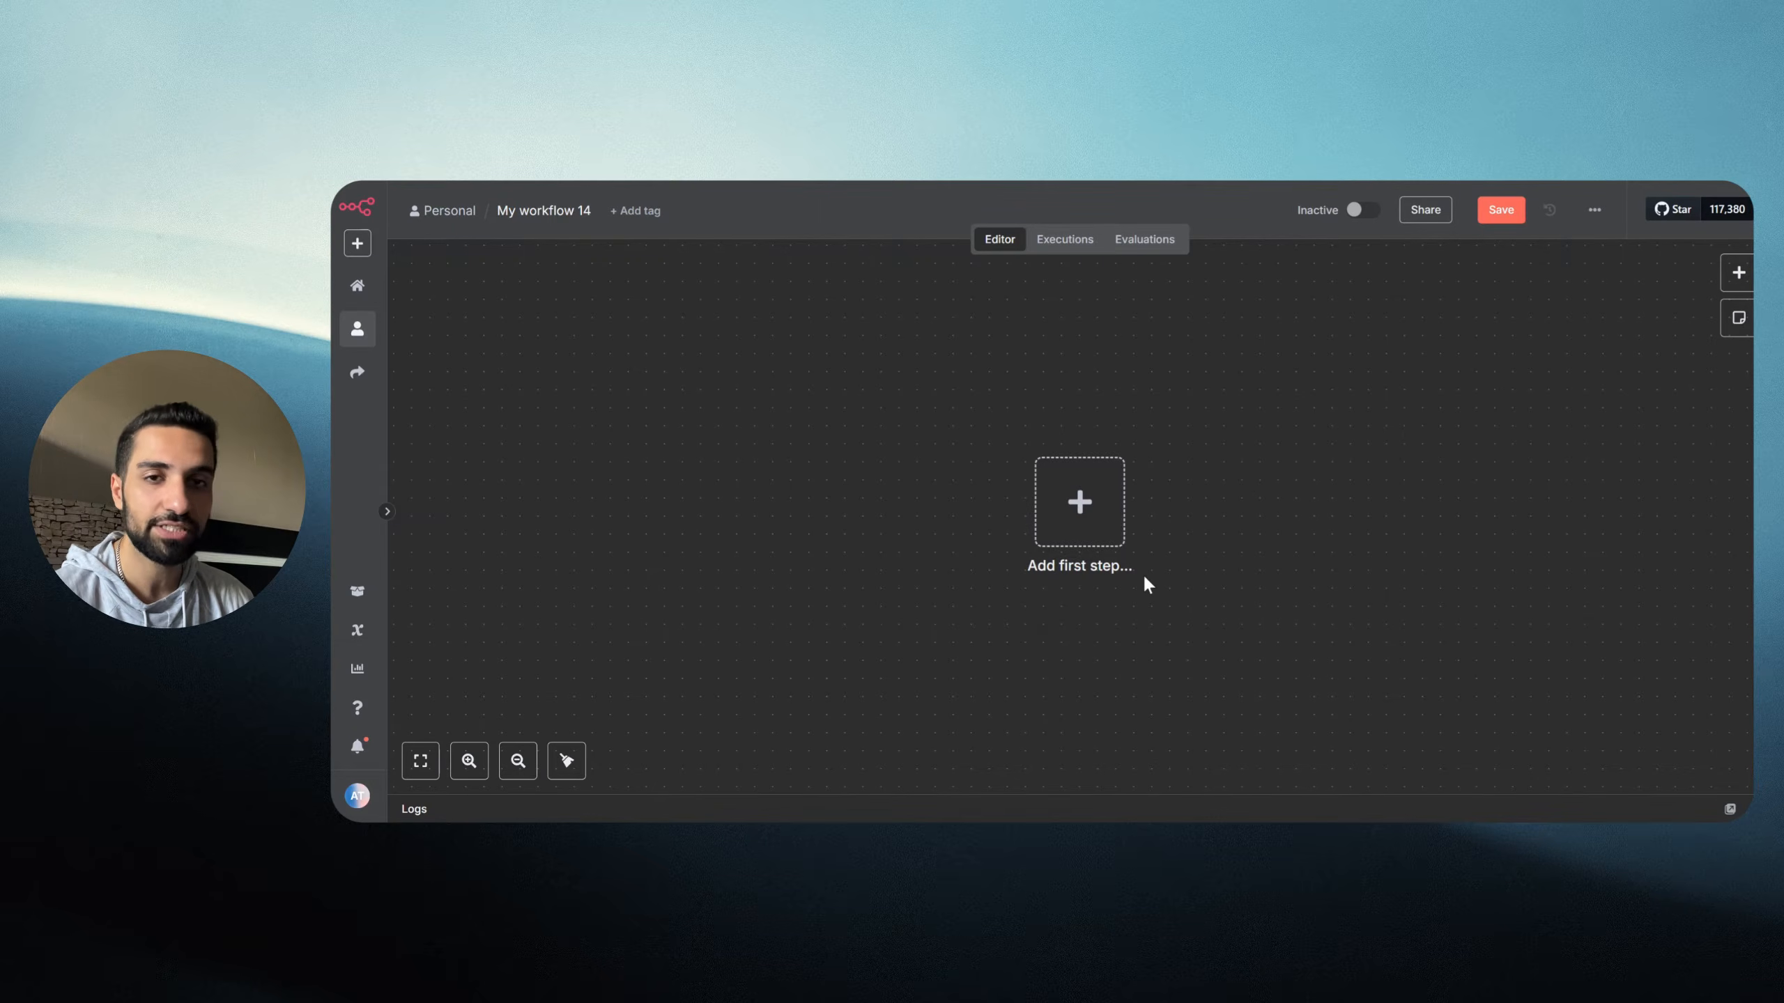
{"action": "left_click", "coordinate": [1080, 504]}
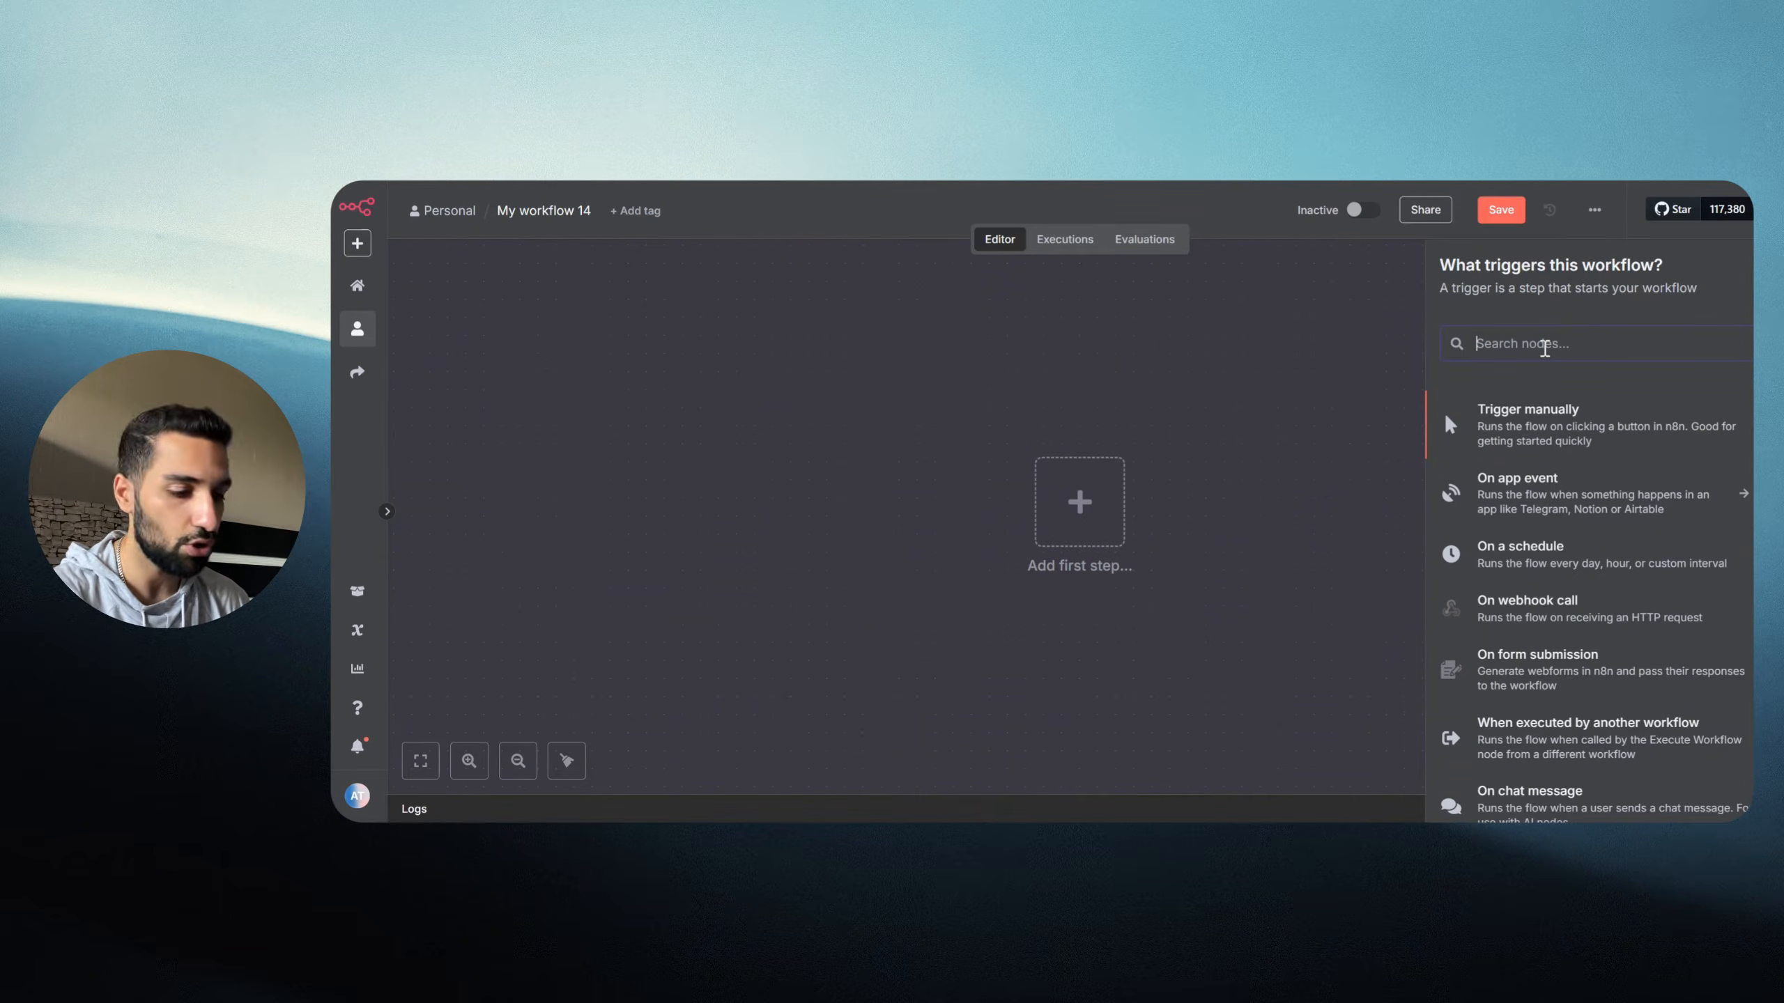
{"action": "type", "text": "web"}
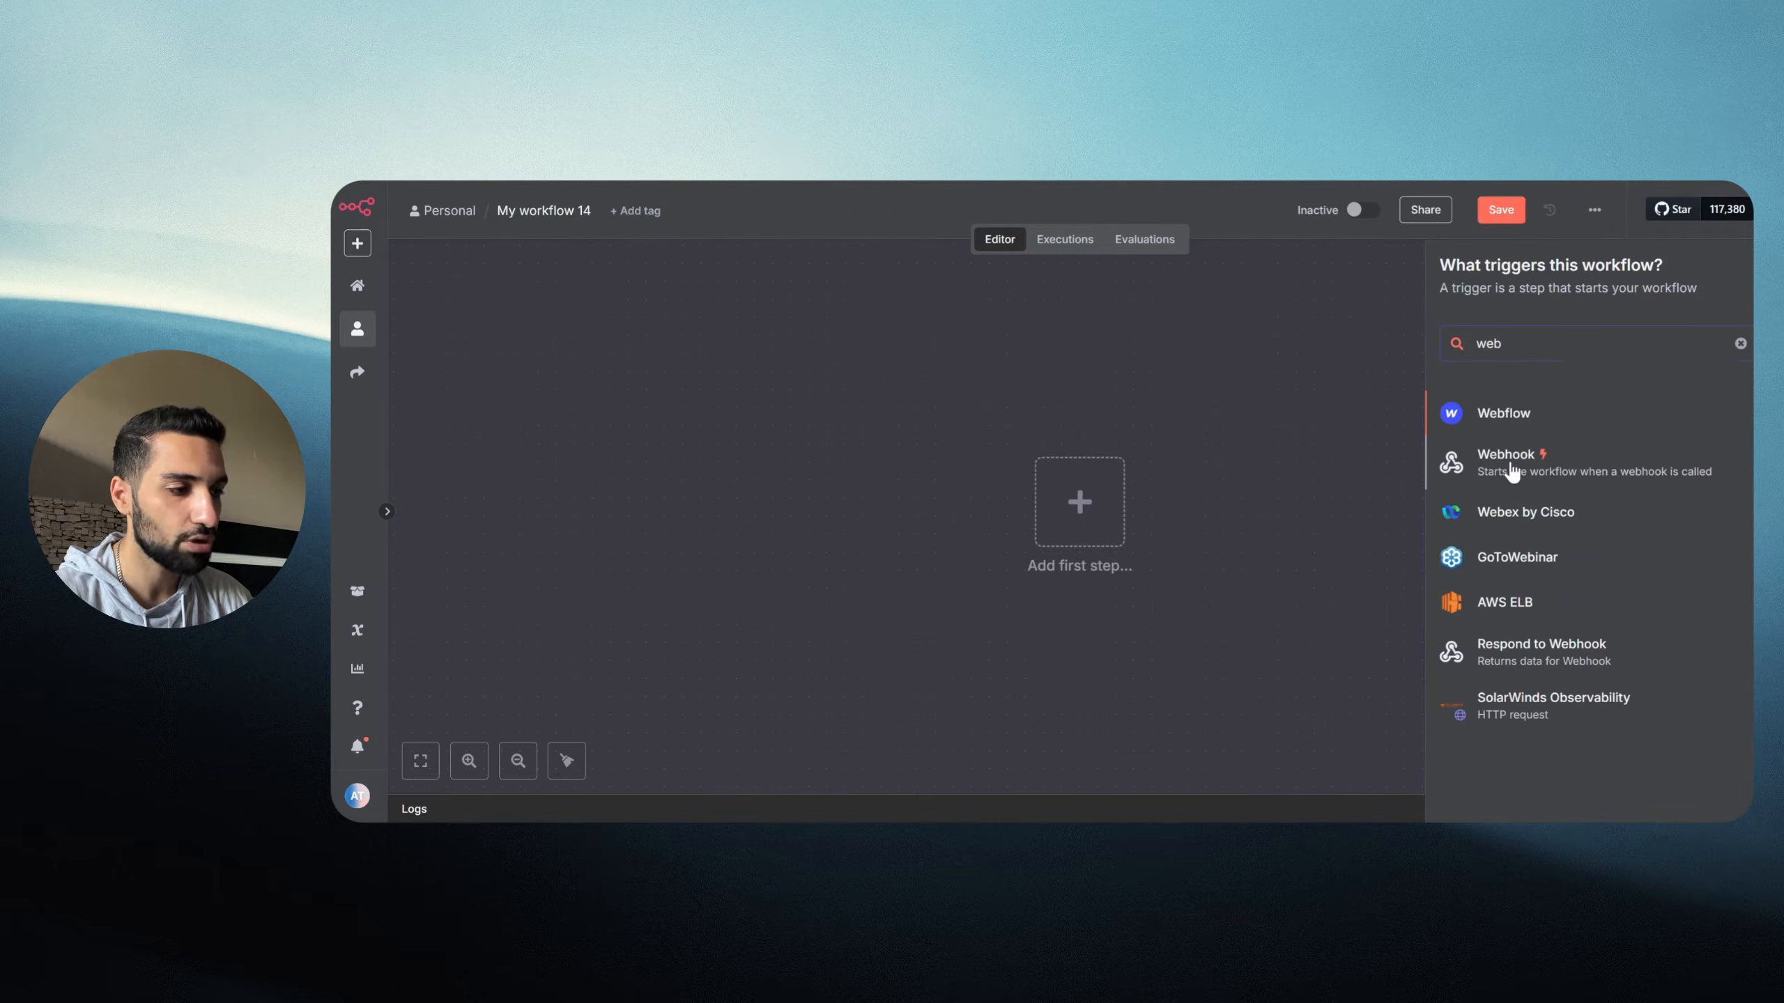
{"action": "left_click", "coordinate": [1511, 473]}
{"action": "key", "text": "Escape"}
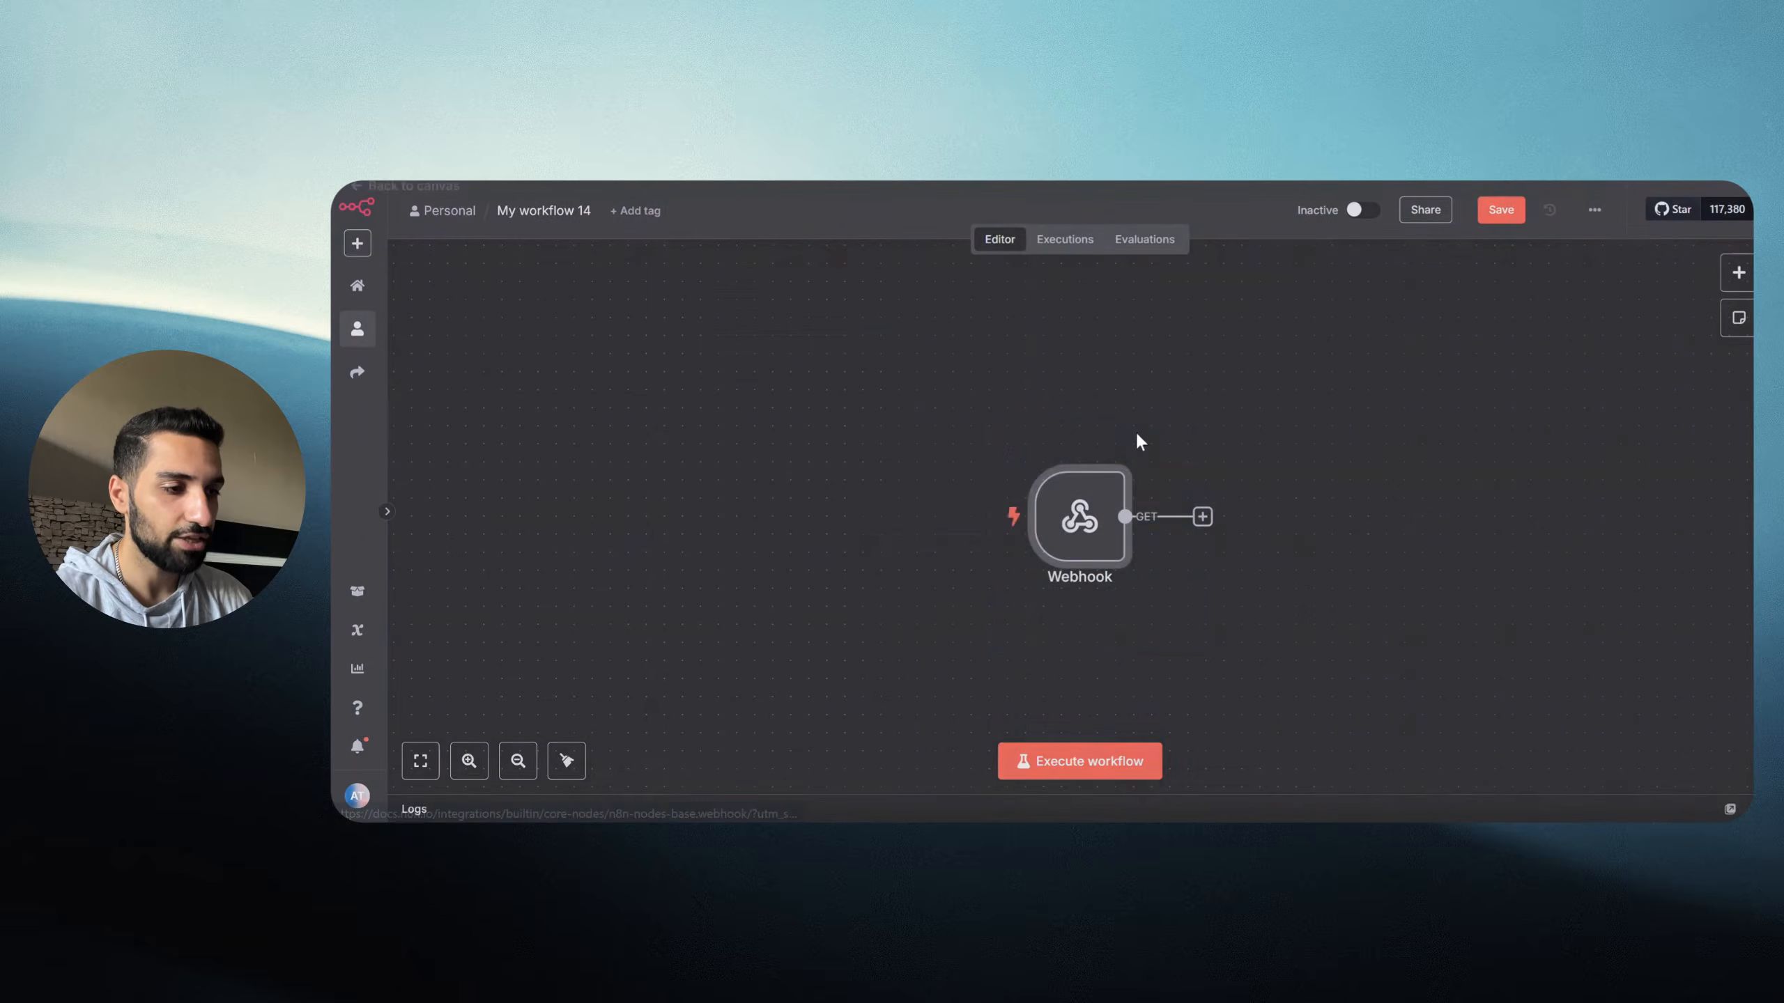
{"action": "left_click_drag", "start_coordinate": [990, 414], "coordinate": [1203, 654]}
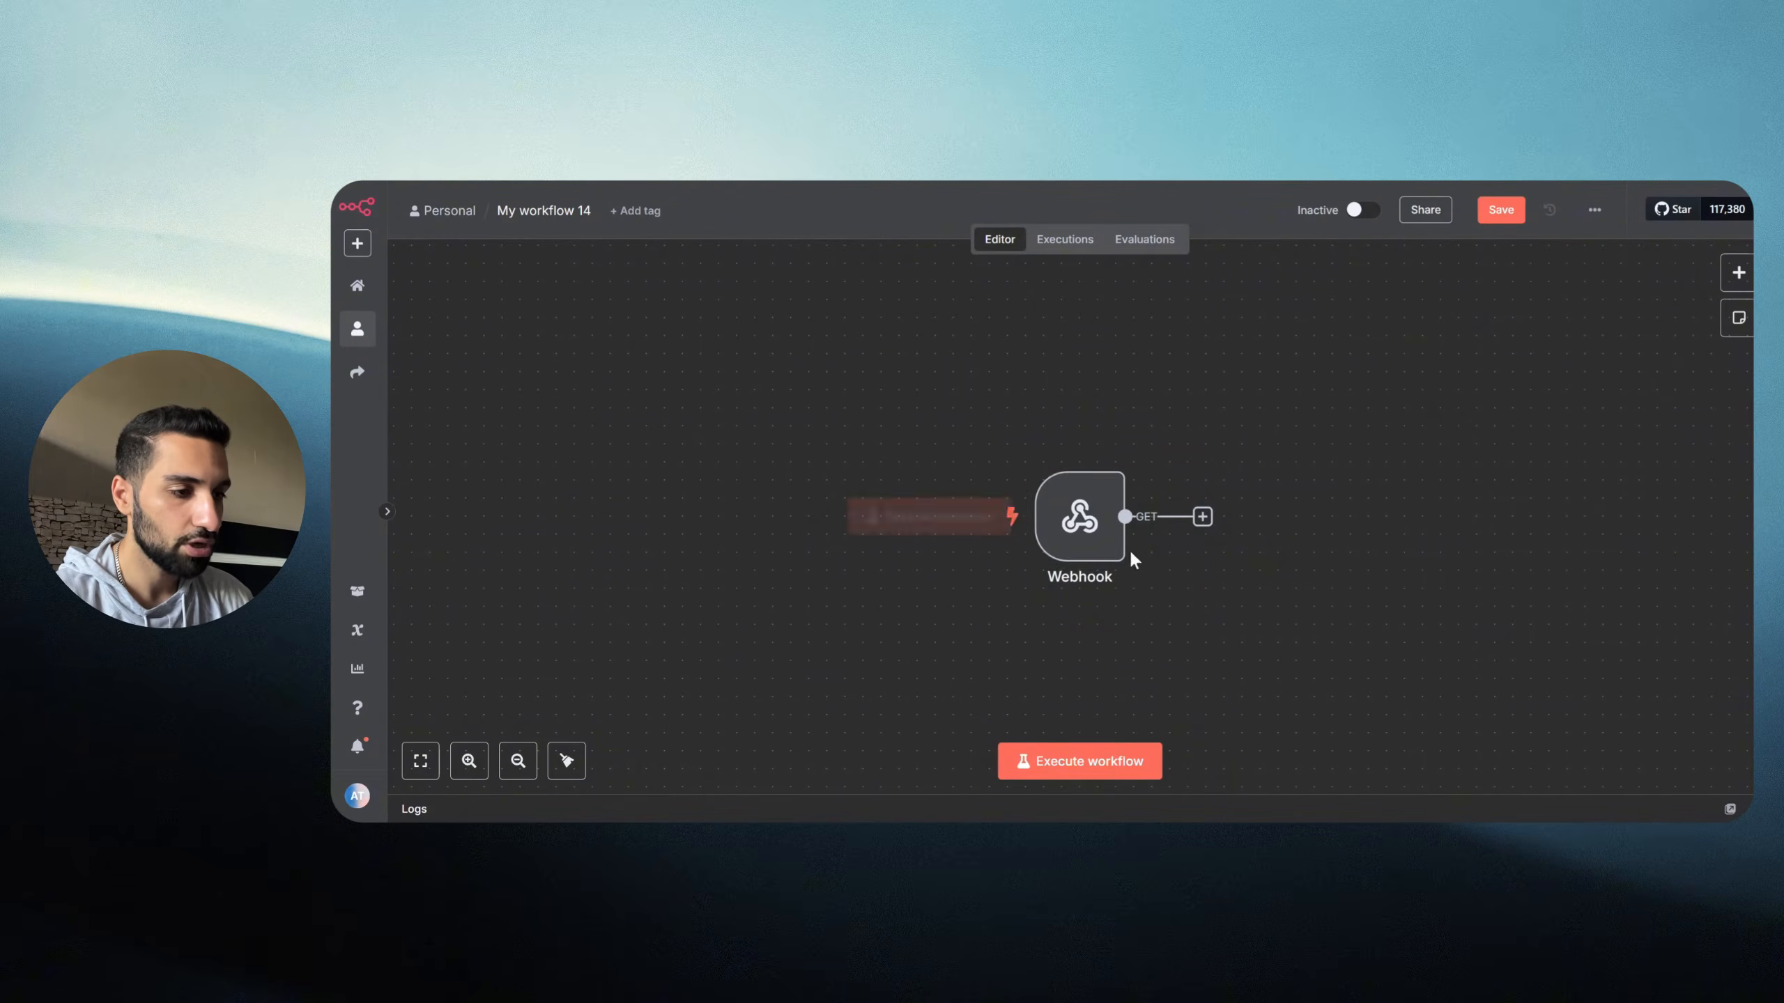
{"action": "double_click", "coordinate": [1078, 524]}
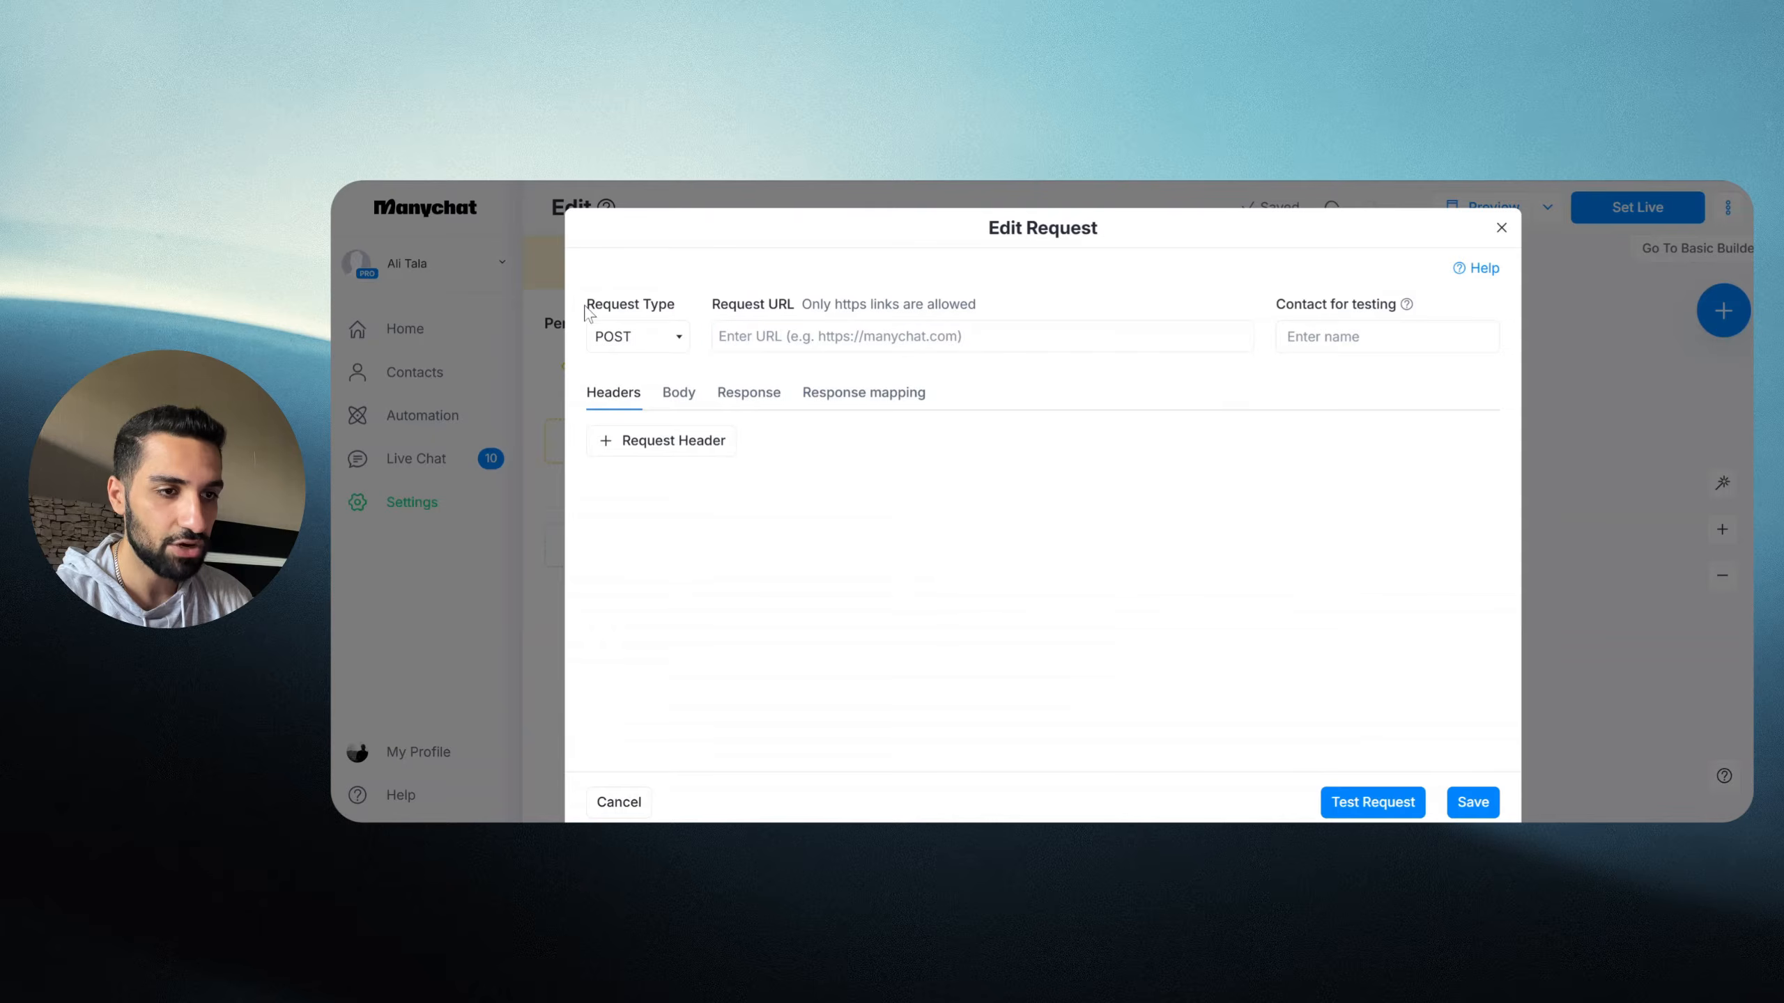
Step: Switch the Webhook's HTTP method to POST and copy its test URL
{"action": "left_click_drag", "start_coordinate": [589, 310], "coordinate": [678, 309]}
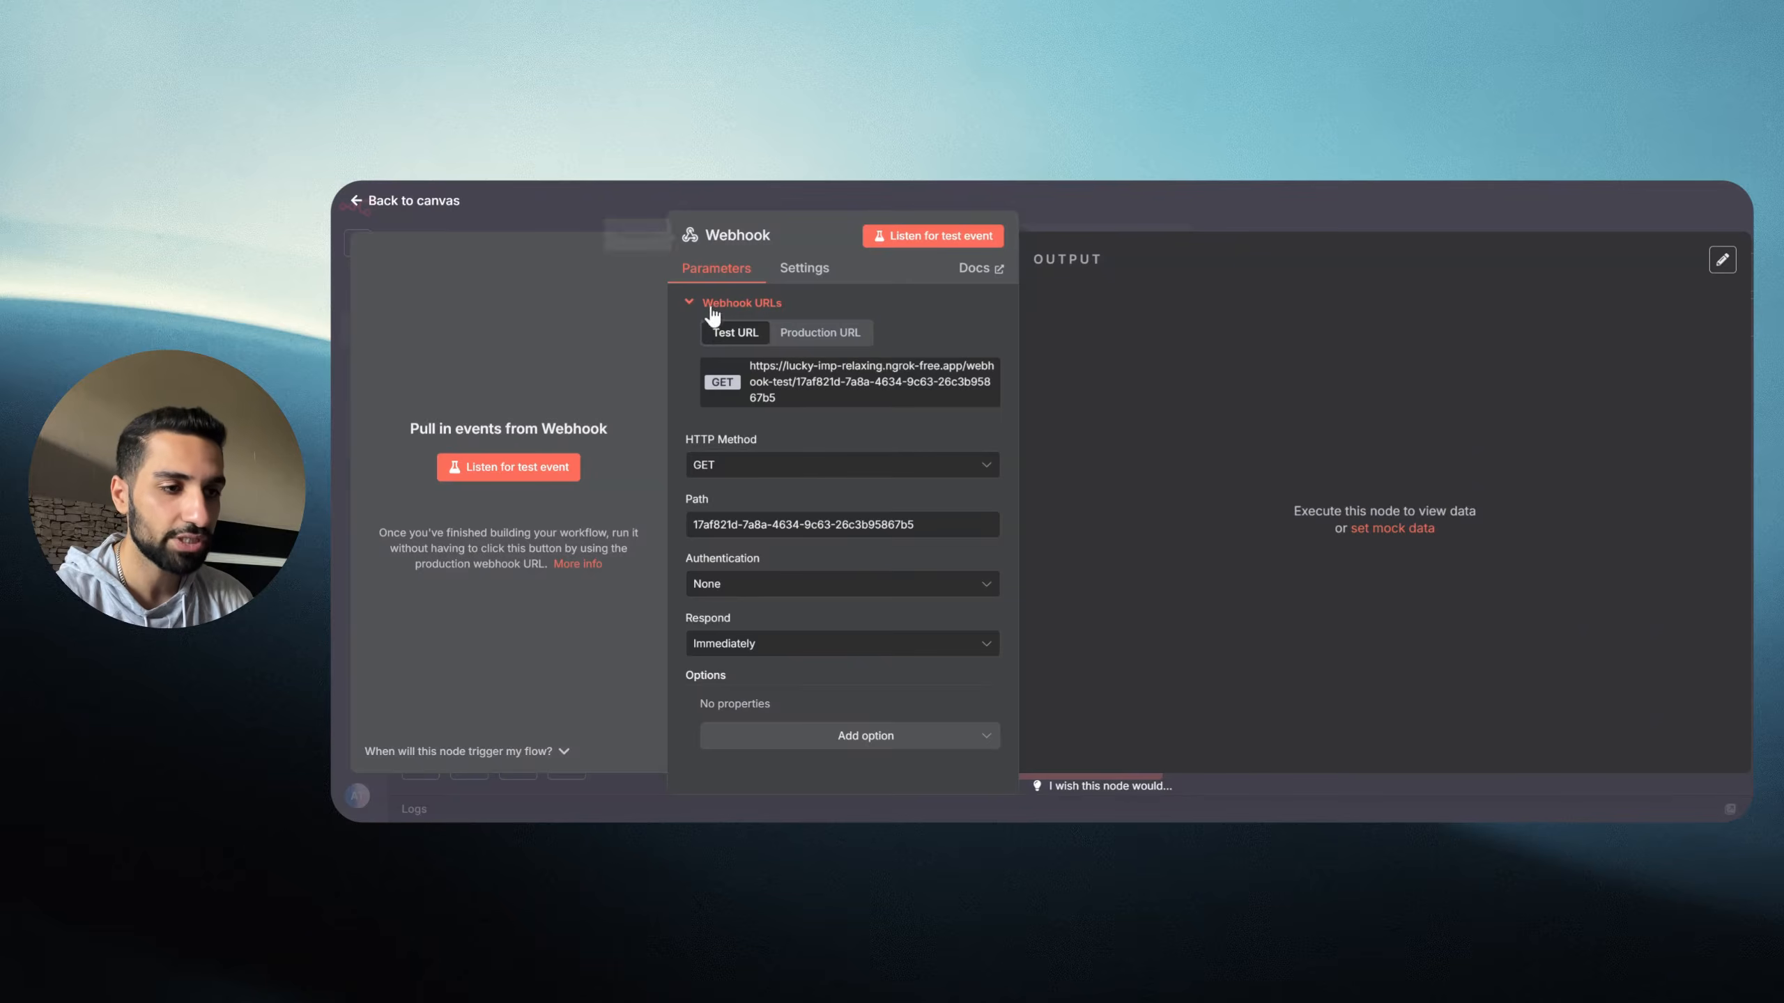
{"action": "left_click", "coordinate": [718, 470]}
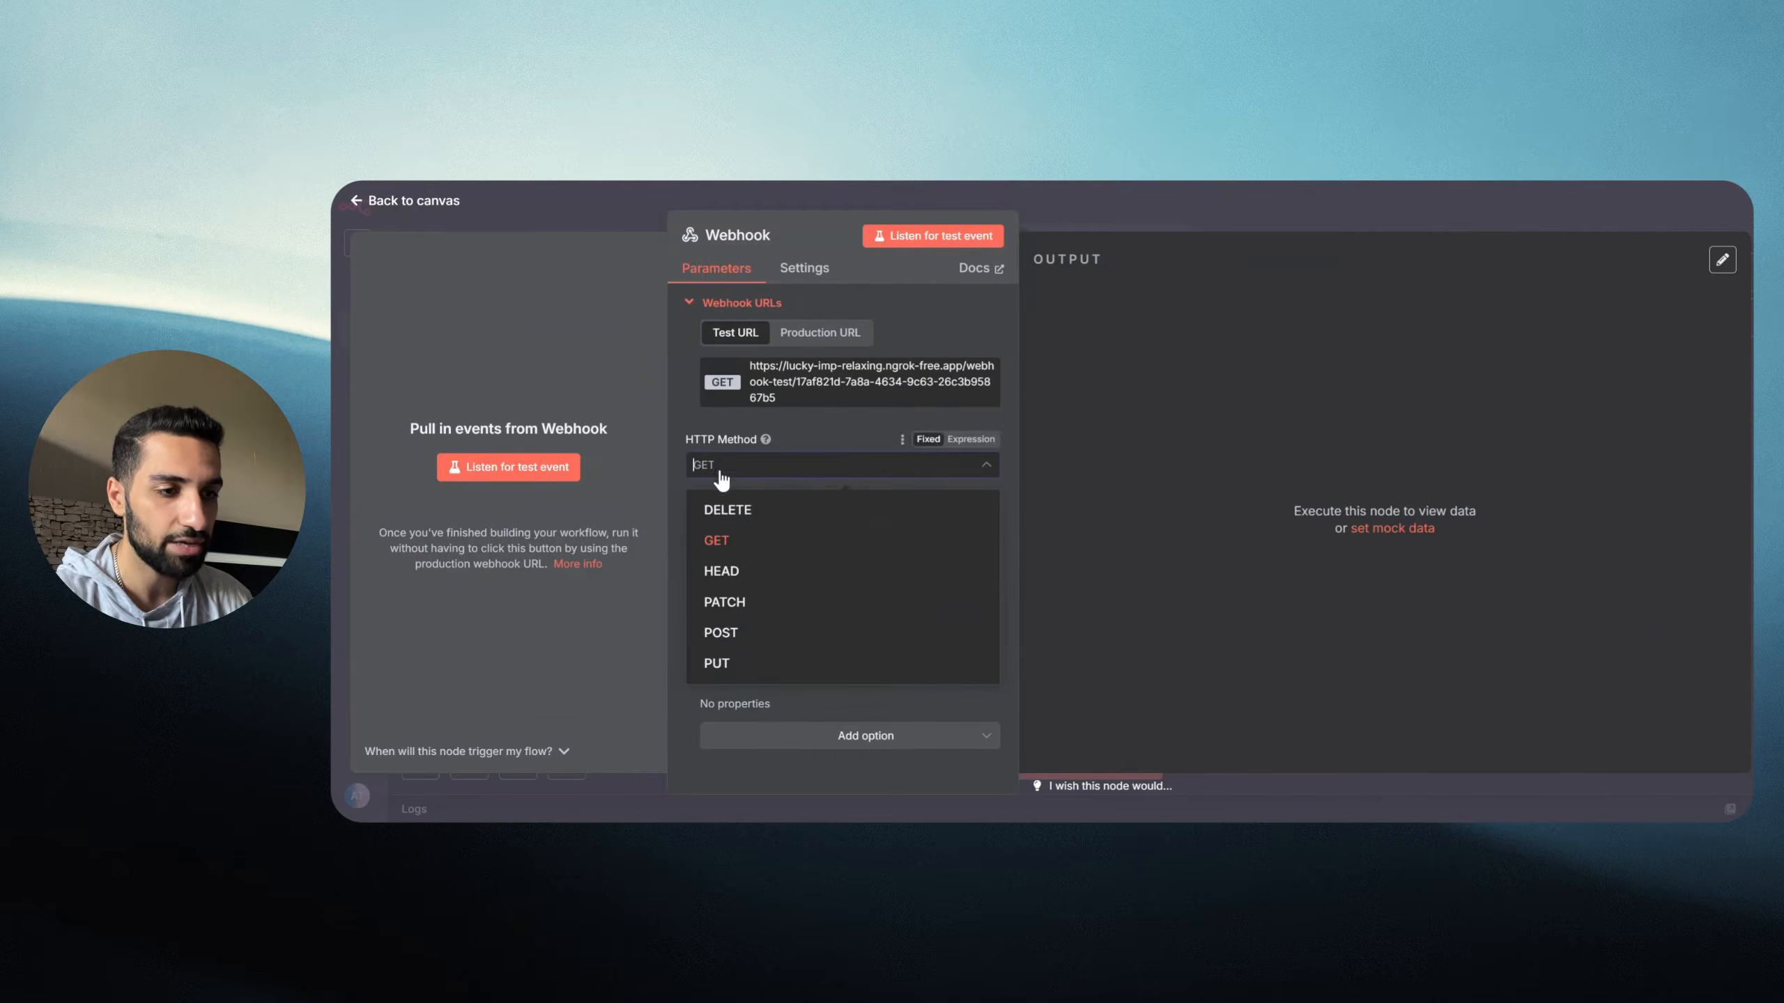
{"action": "left_click", "coordinate": [743, 641]}
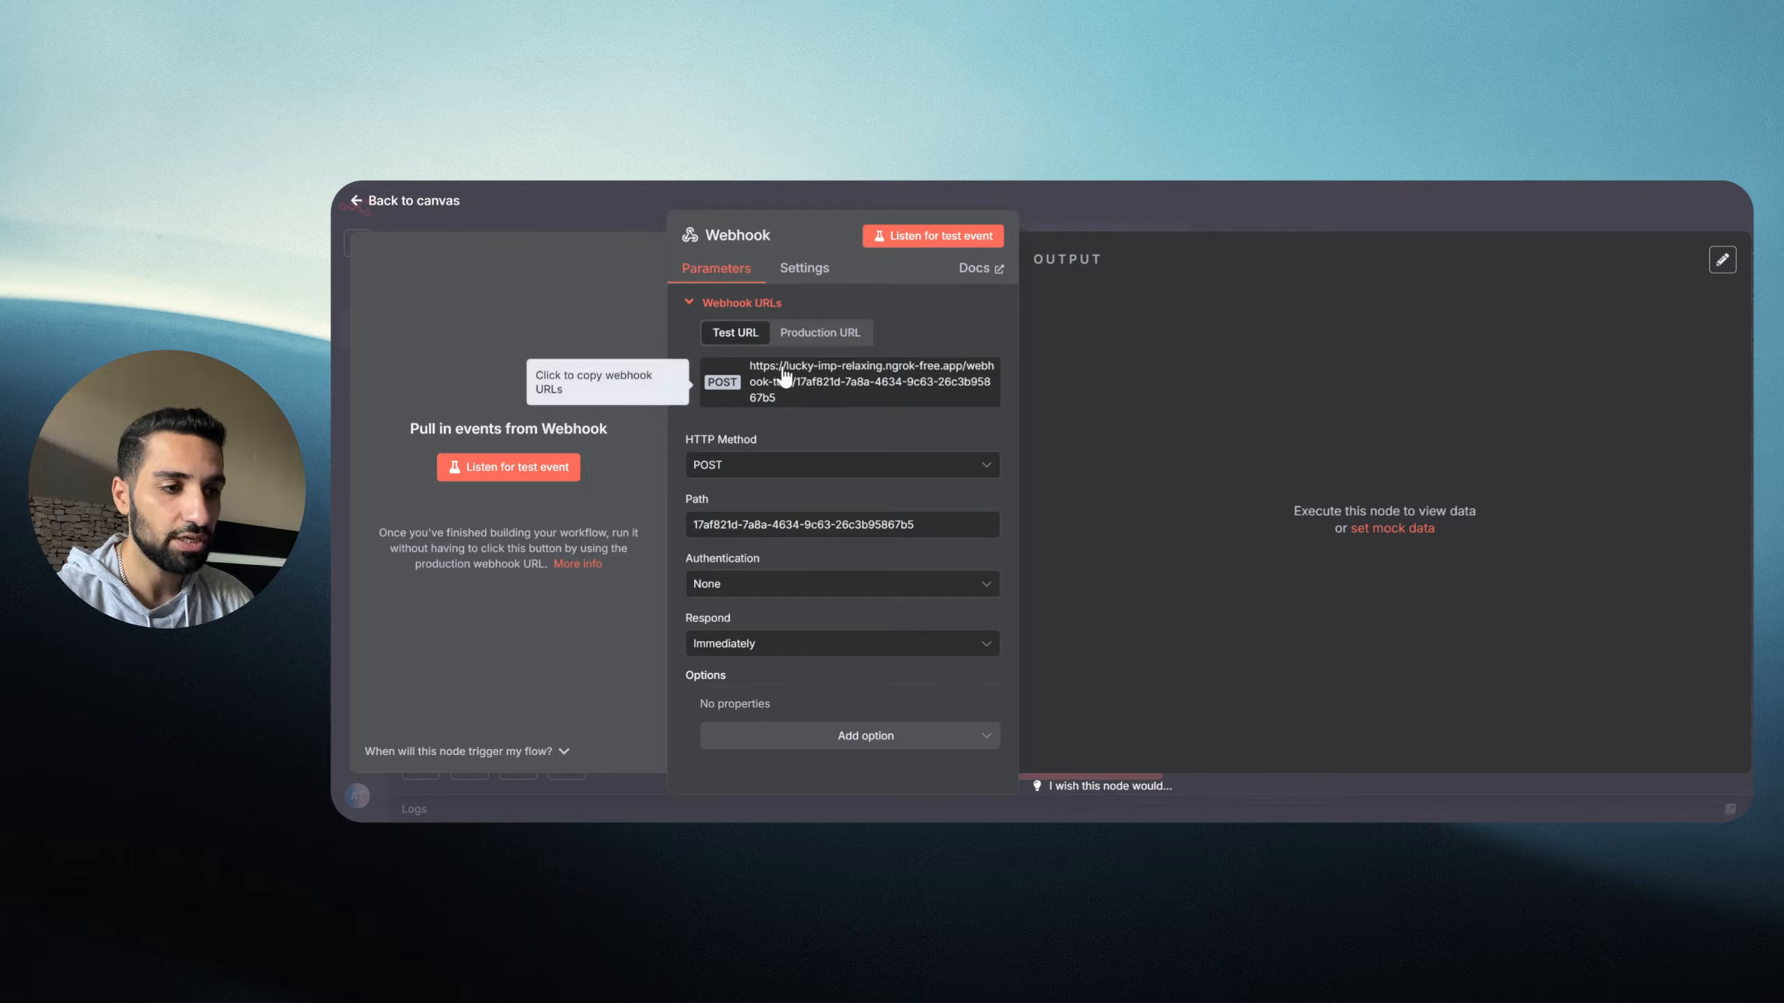
{"action": "left_click", "coordinate": [822, 336]}
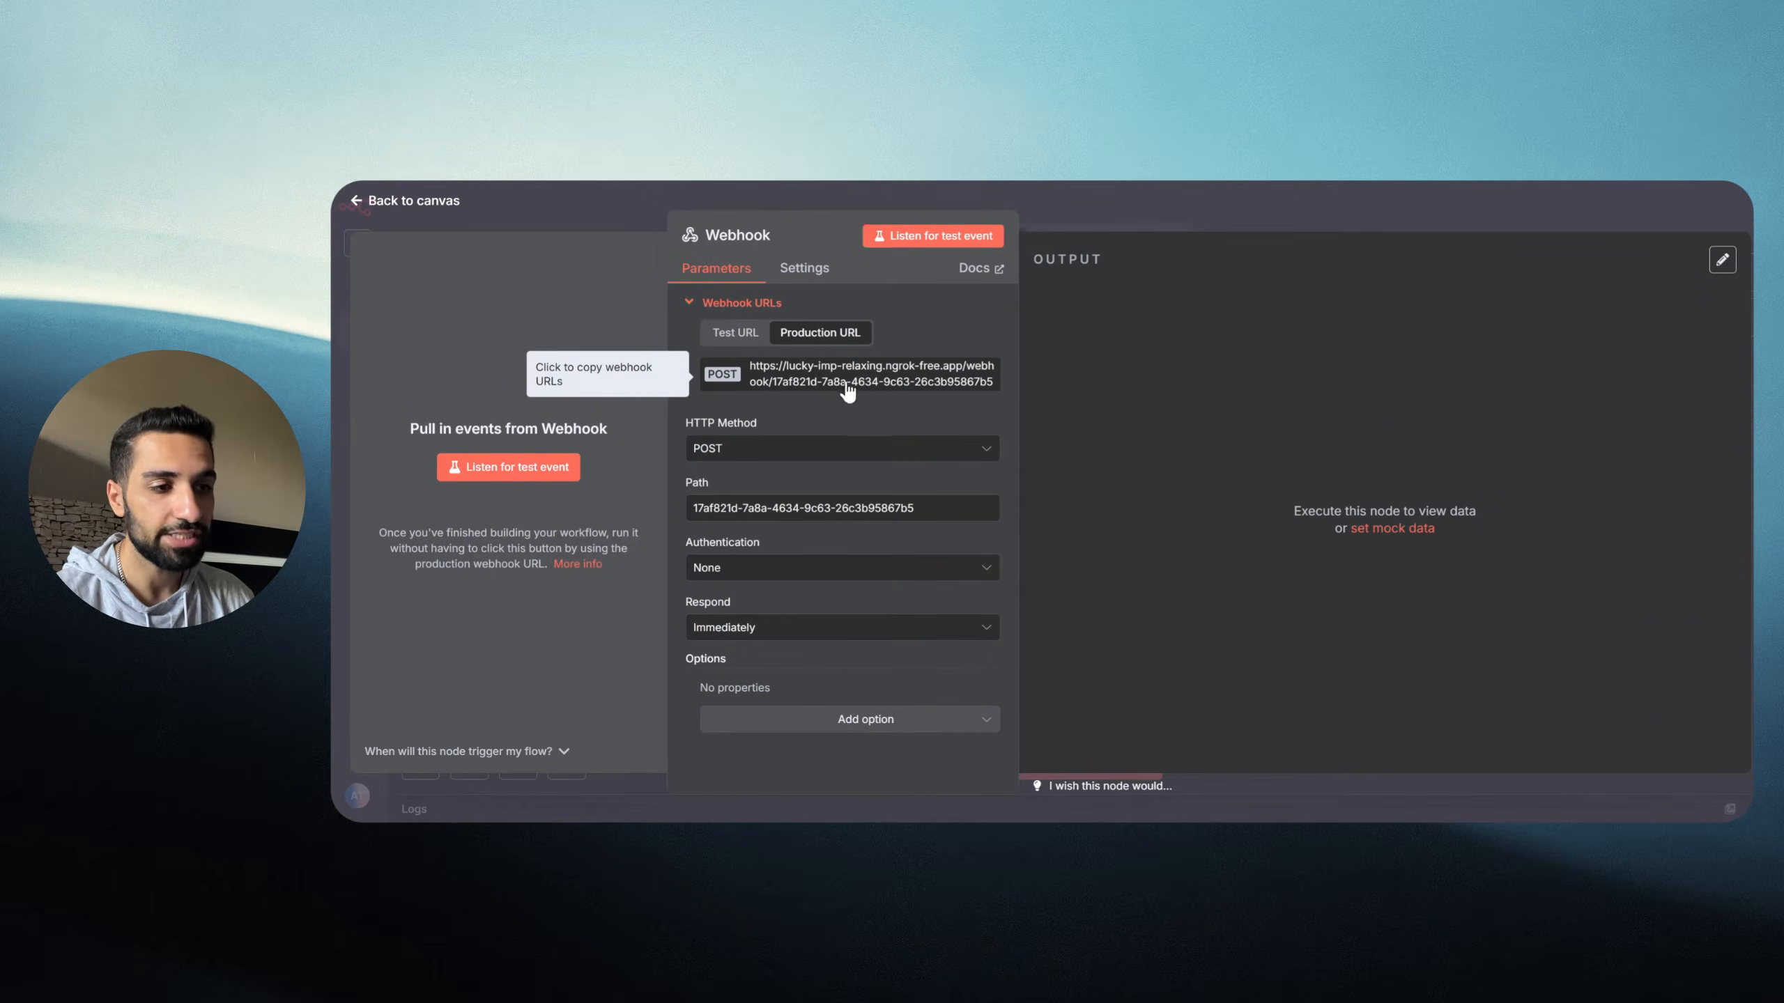
{"action": "left_click", "coordinate": [732, 343]}
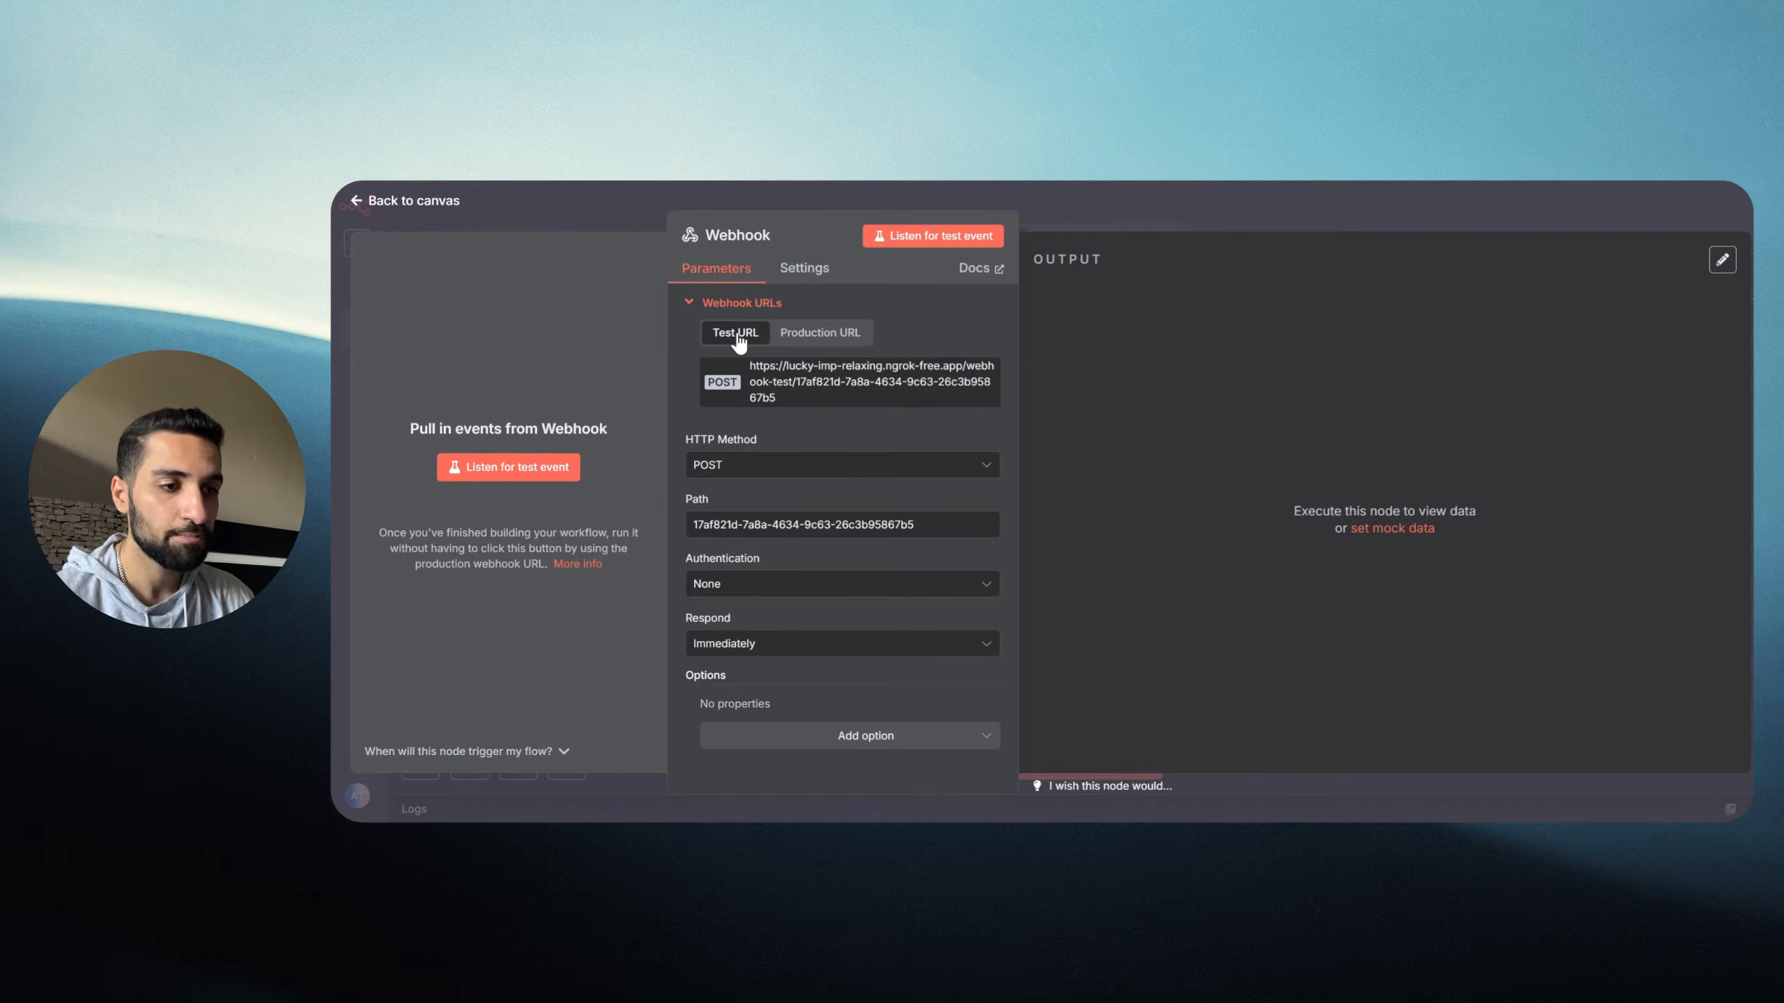
{"action": "left_click", "coordinate": [825, 391]}
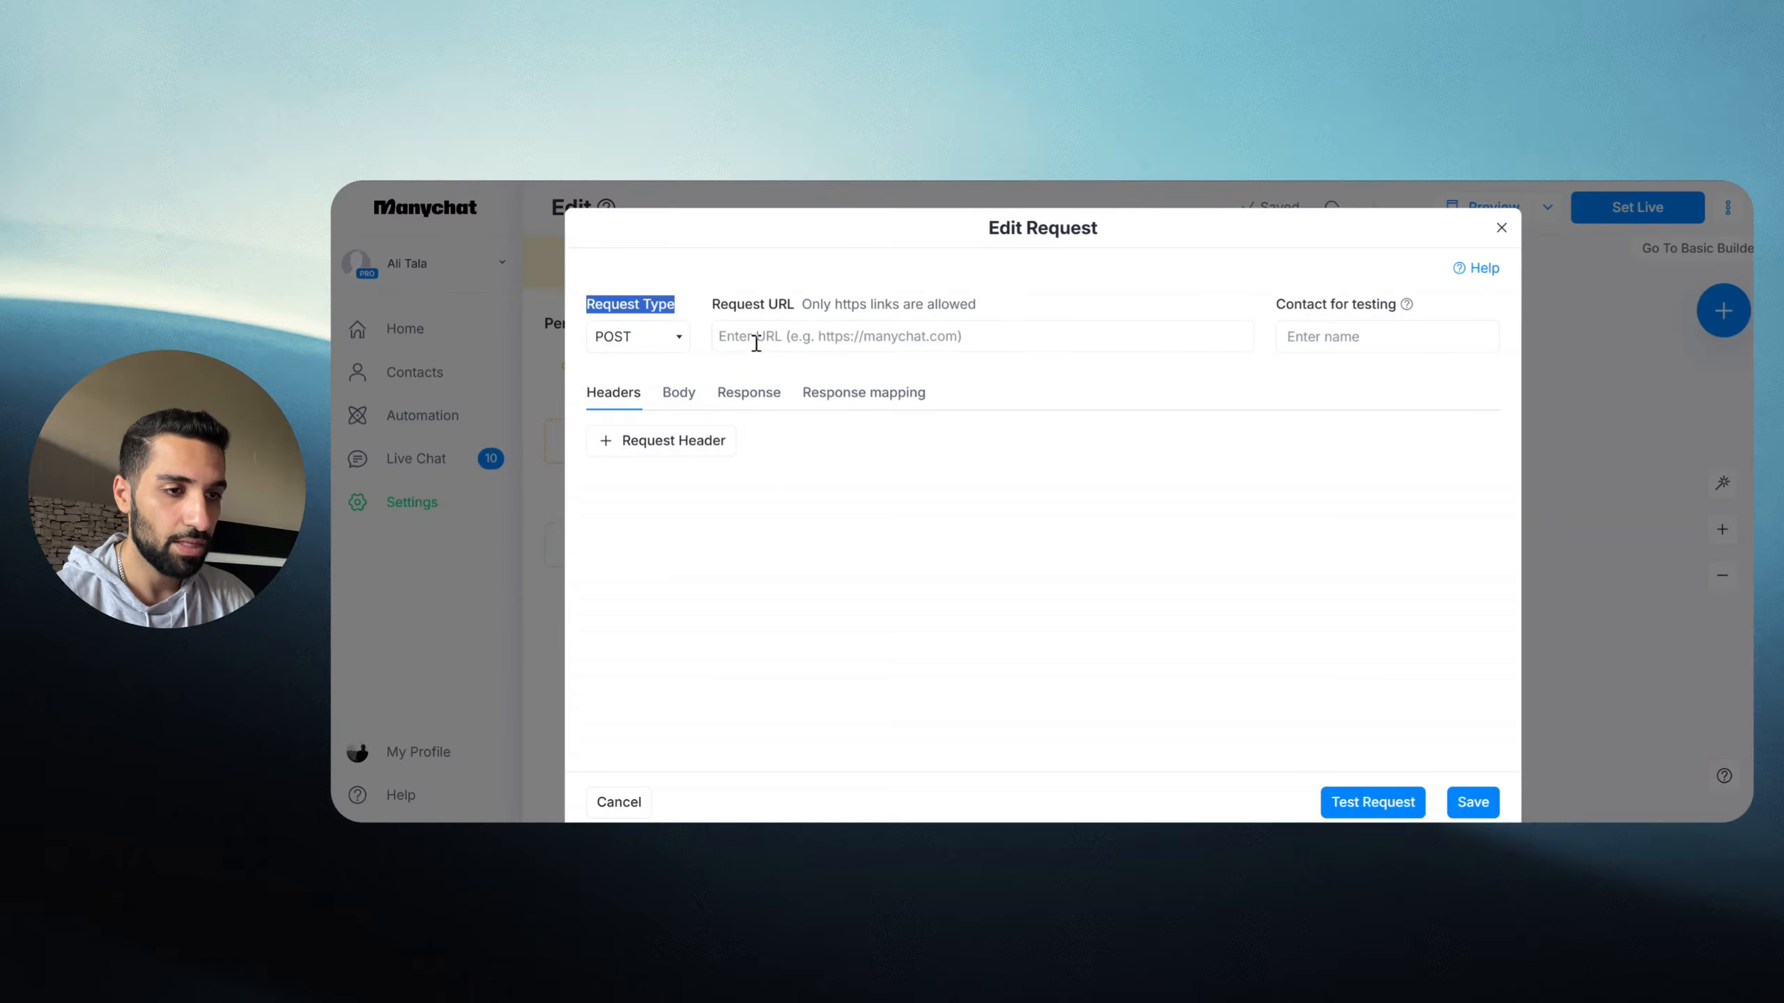
Step: Paste the n8n test webhook URL into Manychat's Request URL field
{"action": "left_click", "coordinate": [759, 342]}
{"action": "key", "text": "super+v"}
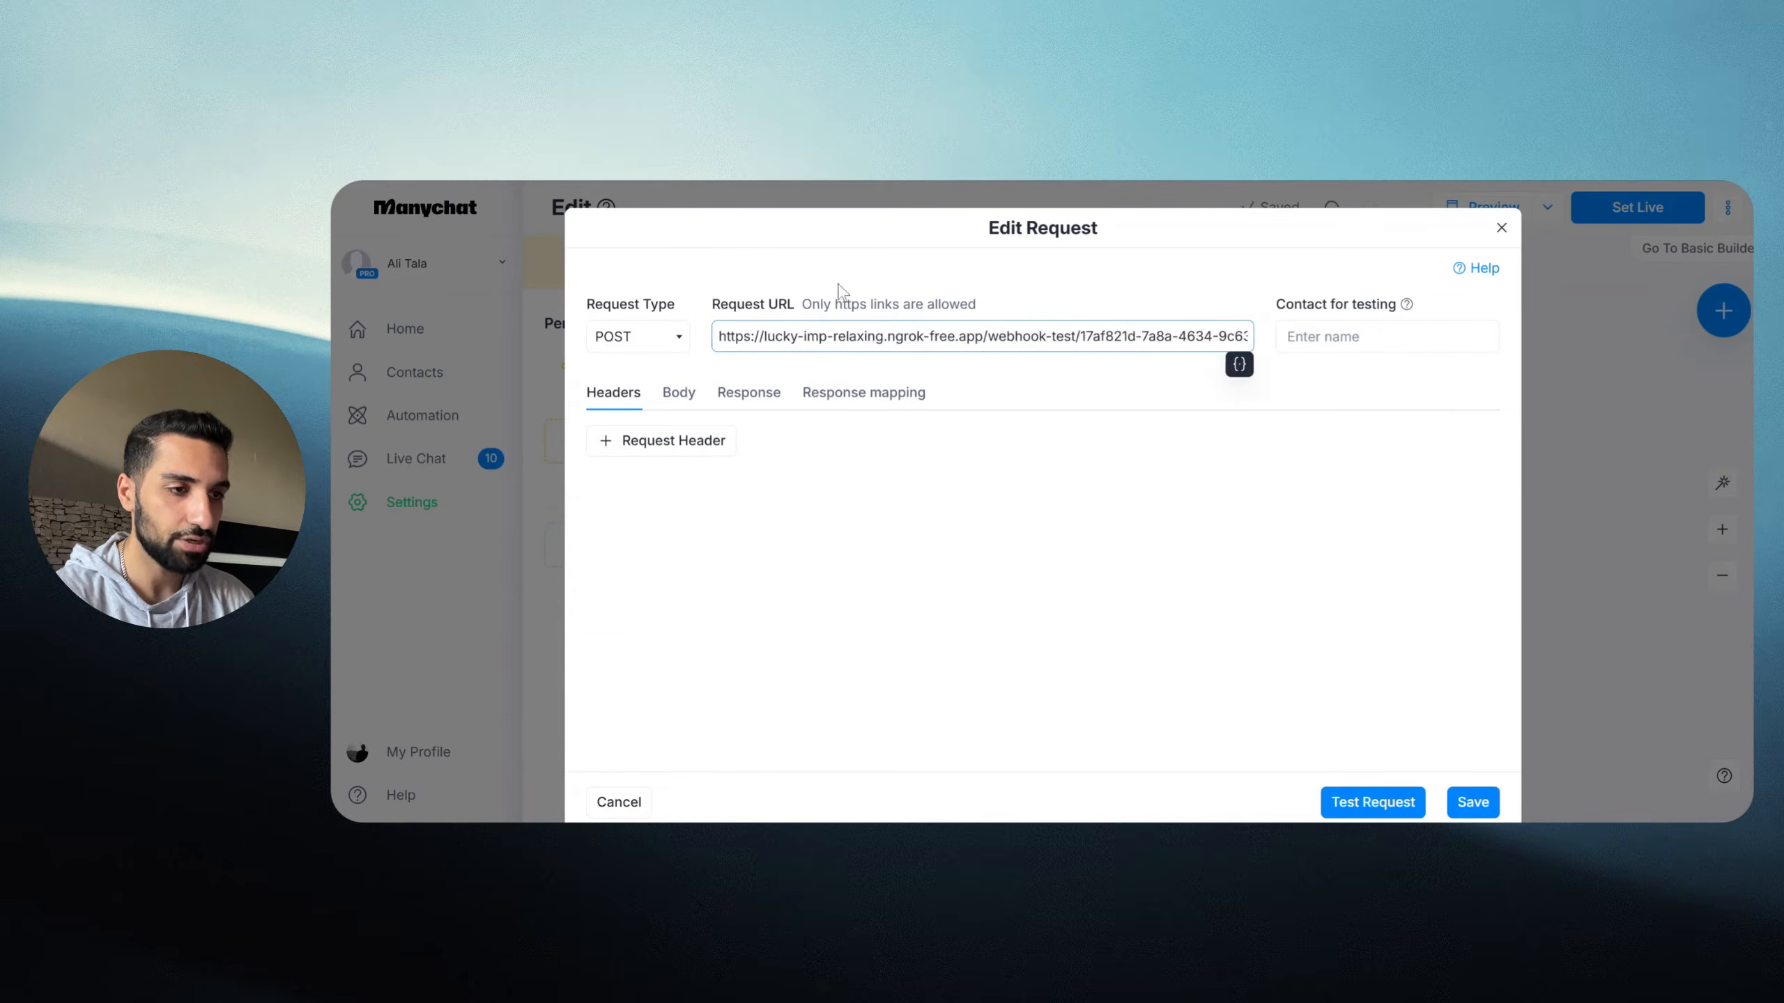
{"action": "left_click_drag", "start_coordinate": [755, 304], "coordinate": [836, 304]}
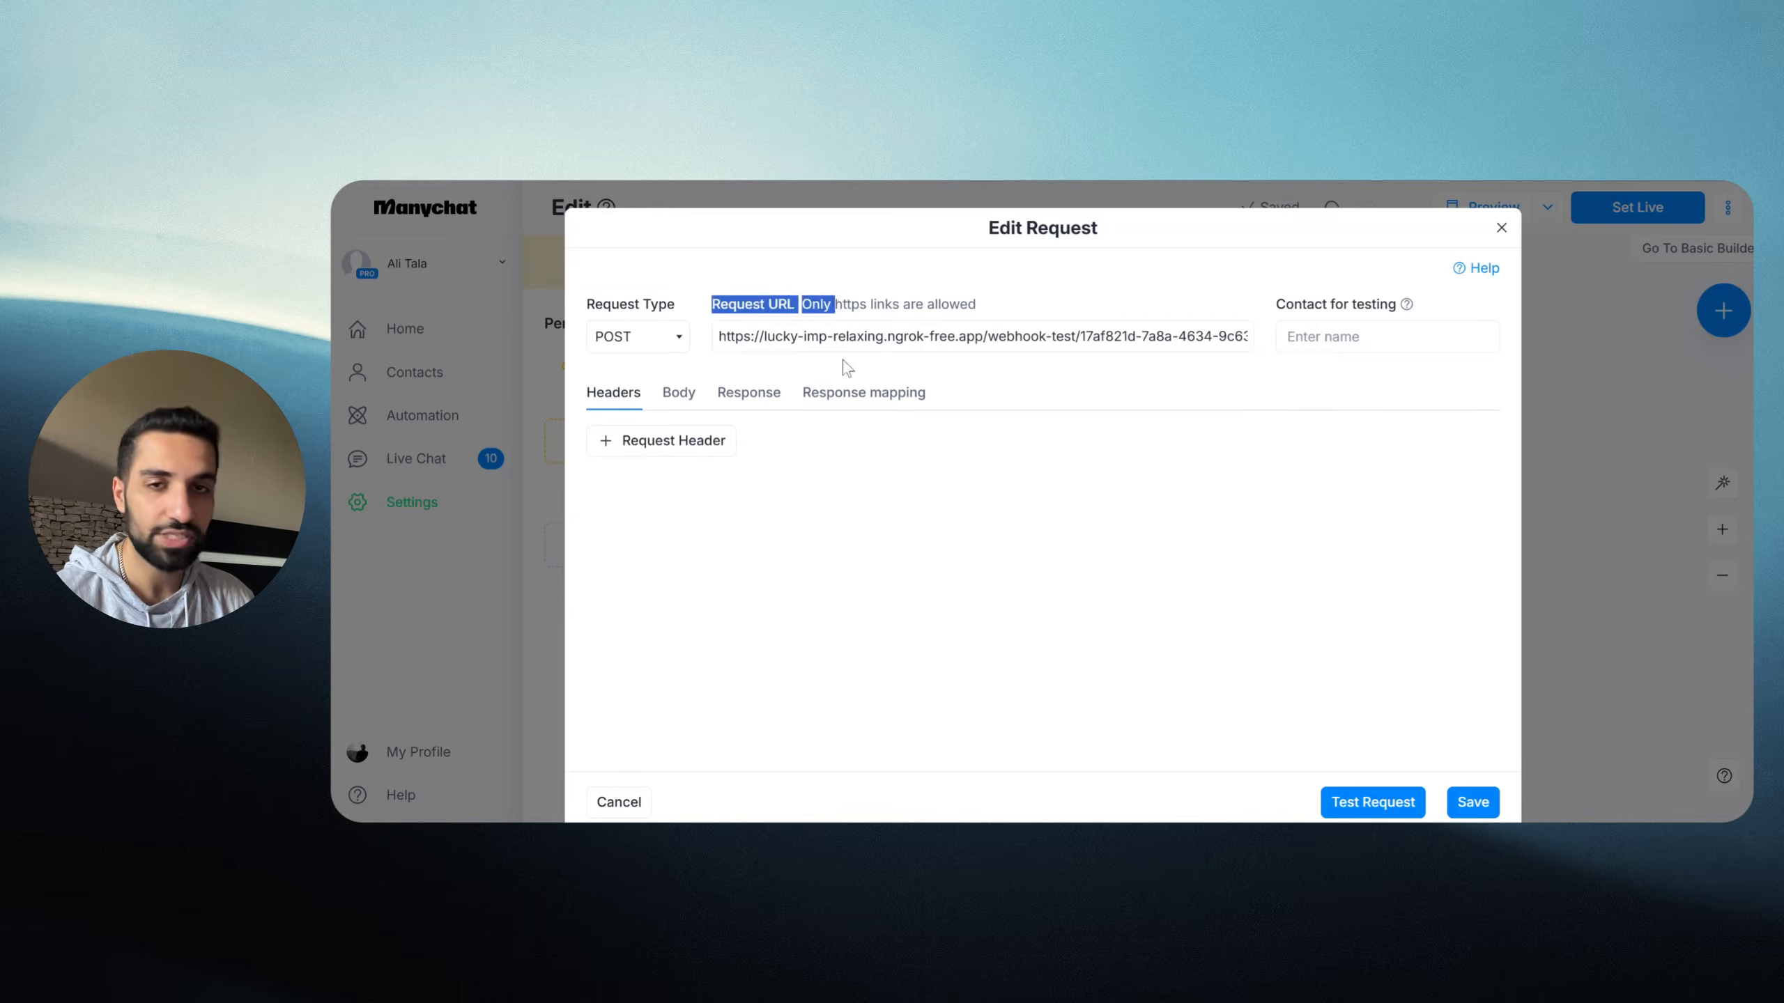
{"action": "left_click", "coordinate": [809, 430]}
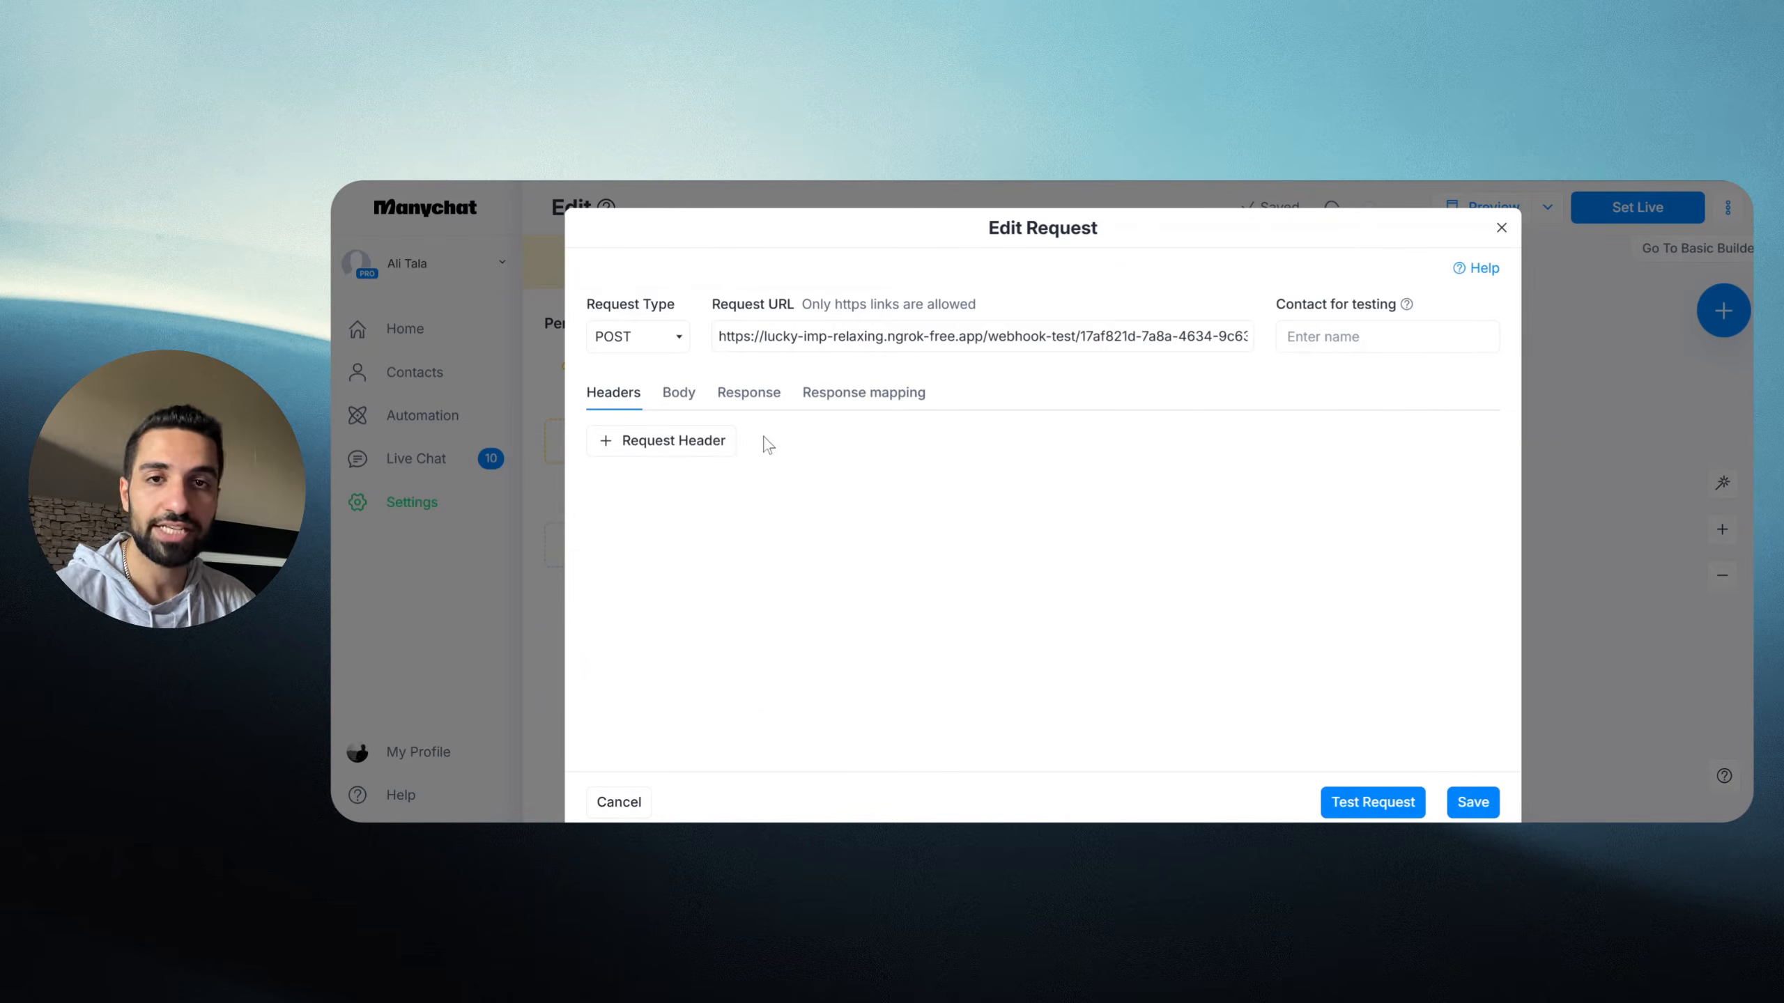
Step: Check the request URL's tunnel domain against n8n and start editing the empty request body
{"action": "left_click", "coordinate": [678, 404]}
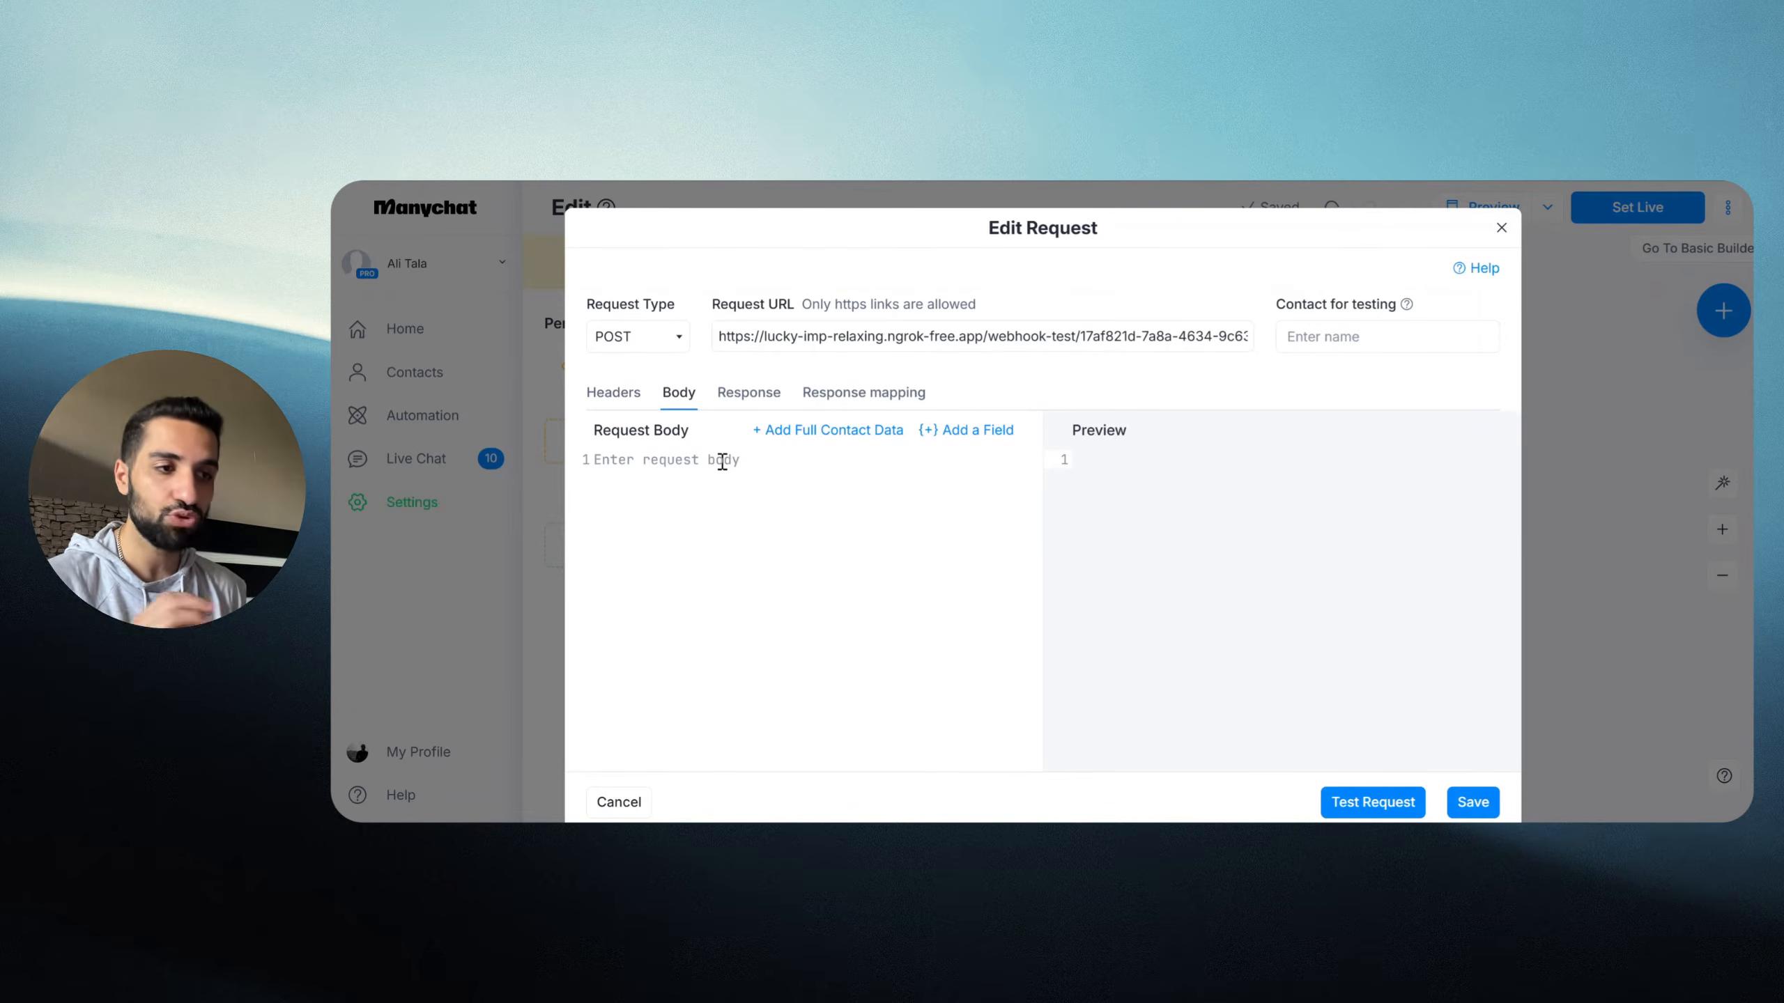
{"action": "left_click_drag", "start_coordinate": [800, 335], "coordinate": [976, 335]}
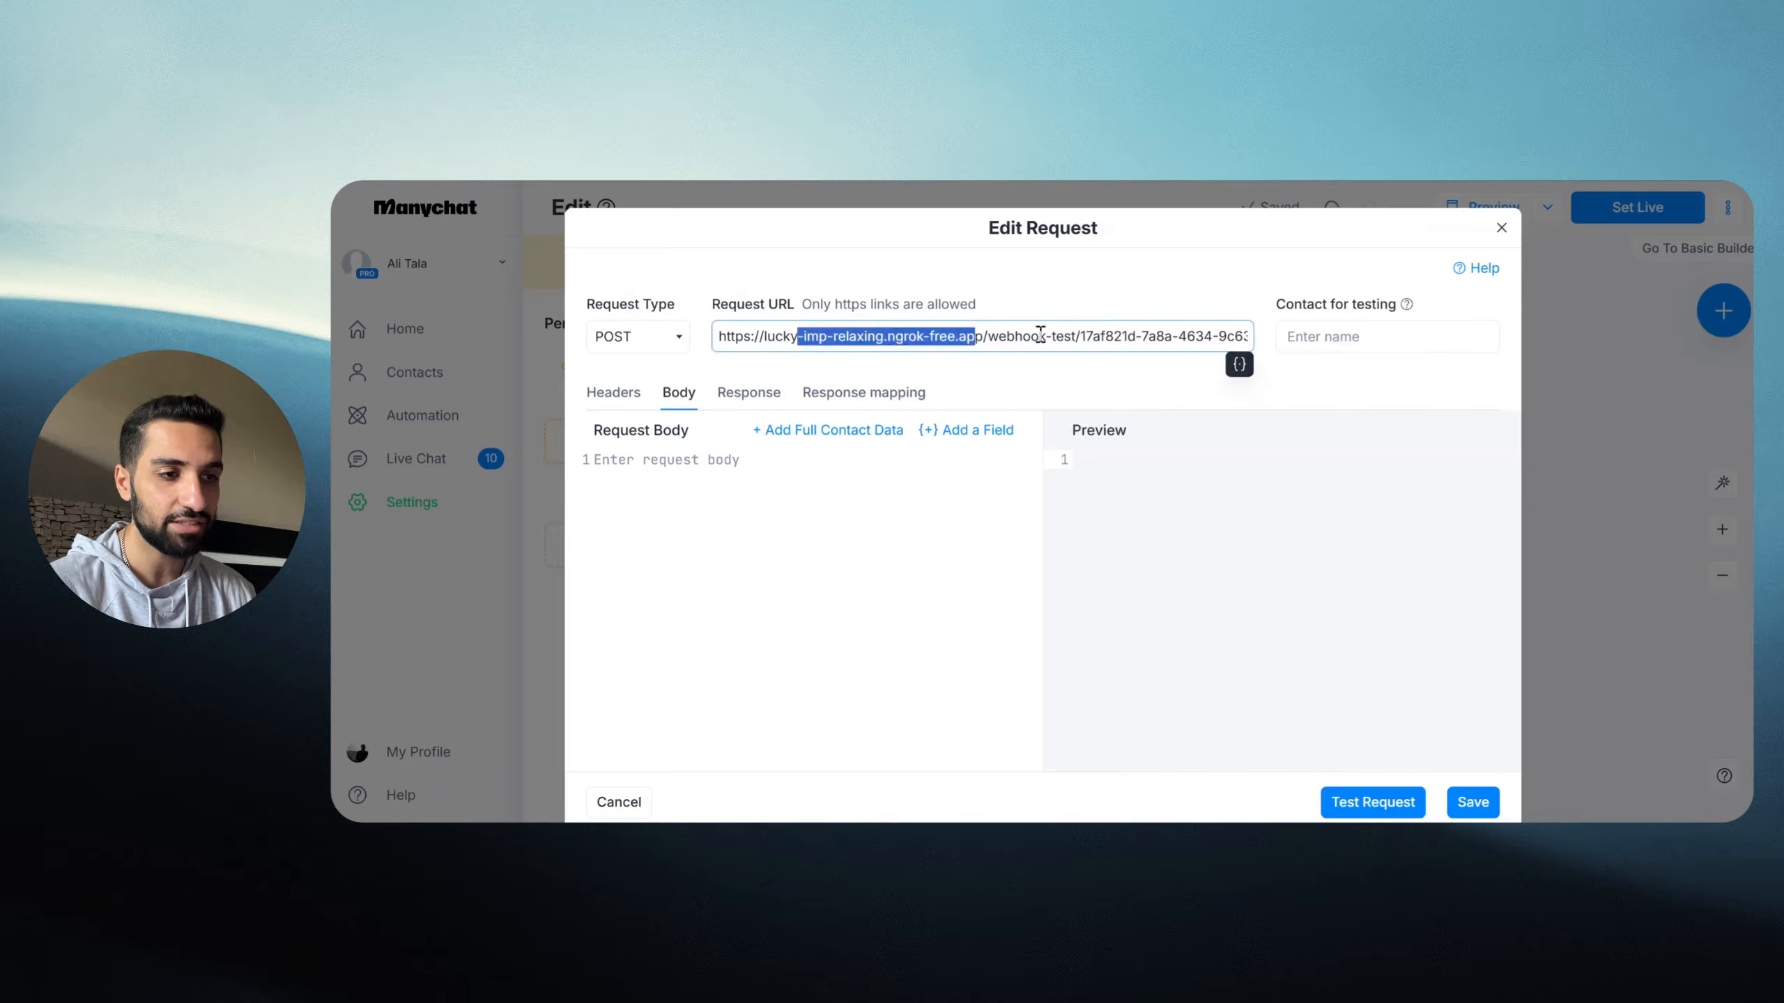
{"action": "left_click", "coordinate": [1083, 335]}
{"action": "left_click", "coordinate": [1045, 295]}
{"action": "key", "text": "super+Tab"}
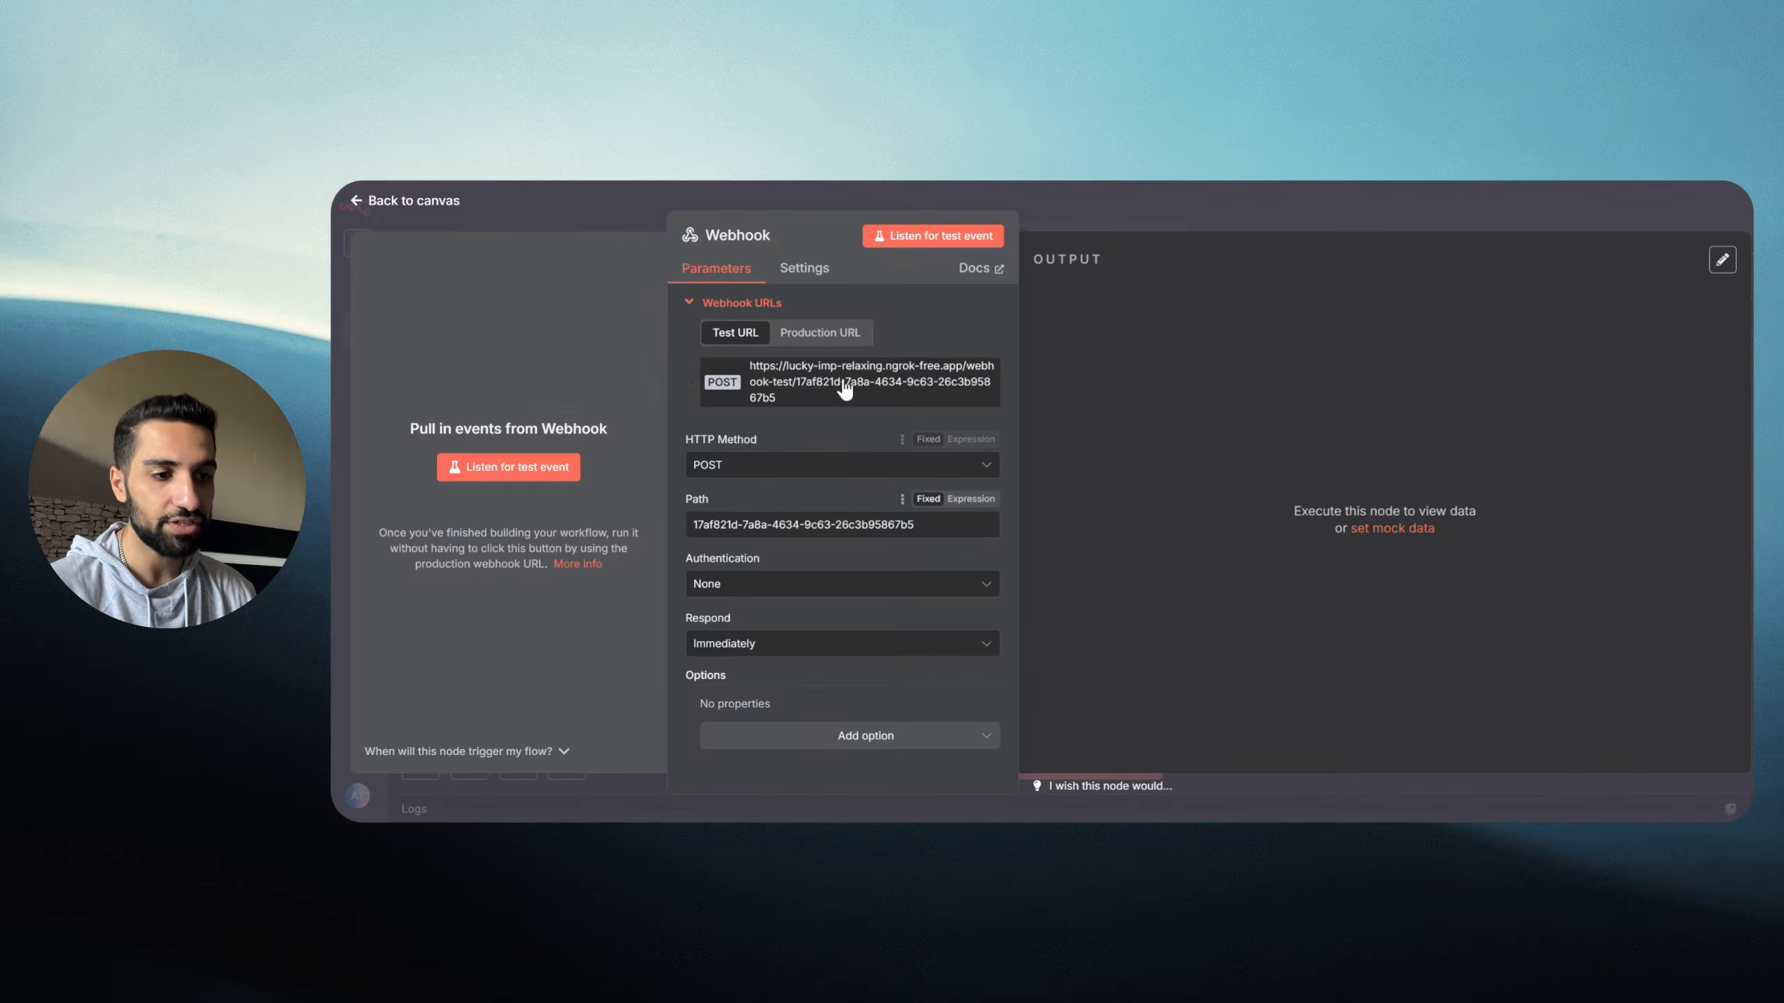
{"action": "key", "text": "super+Tab"}
{"action": "left_click", "coordinate": [650, 462]}
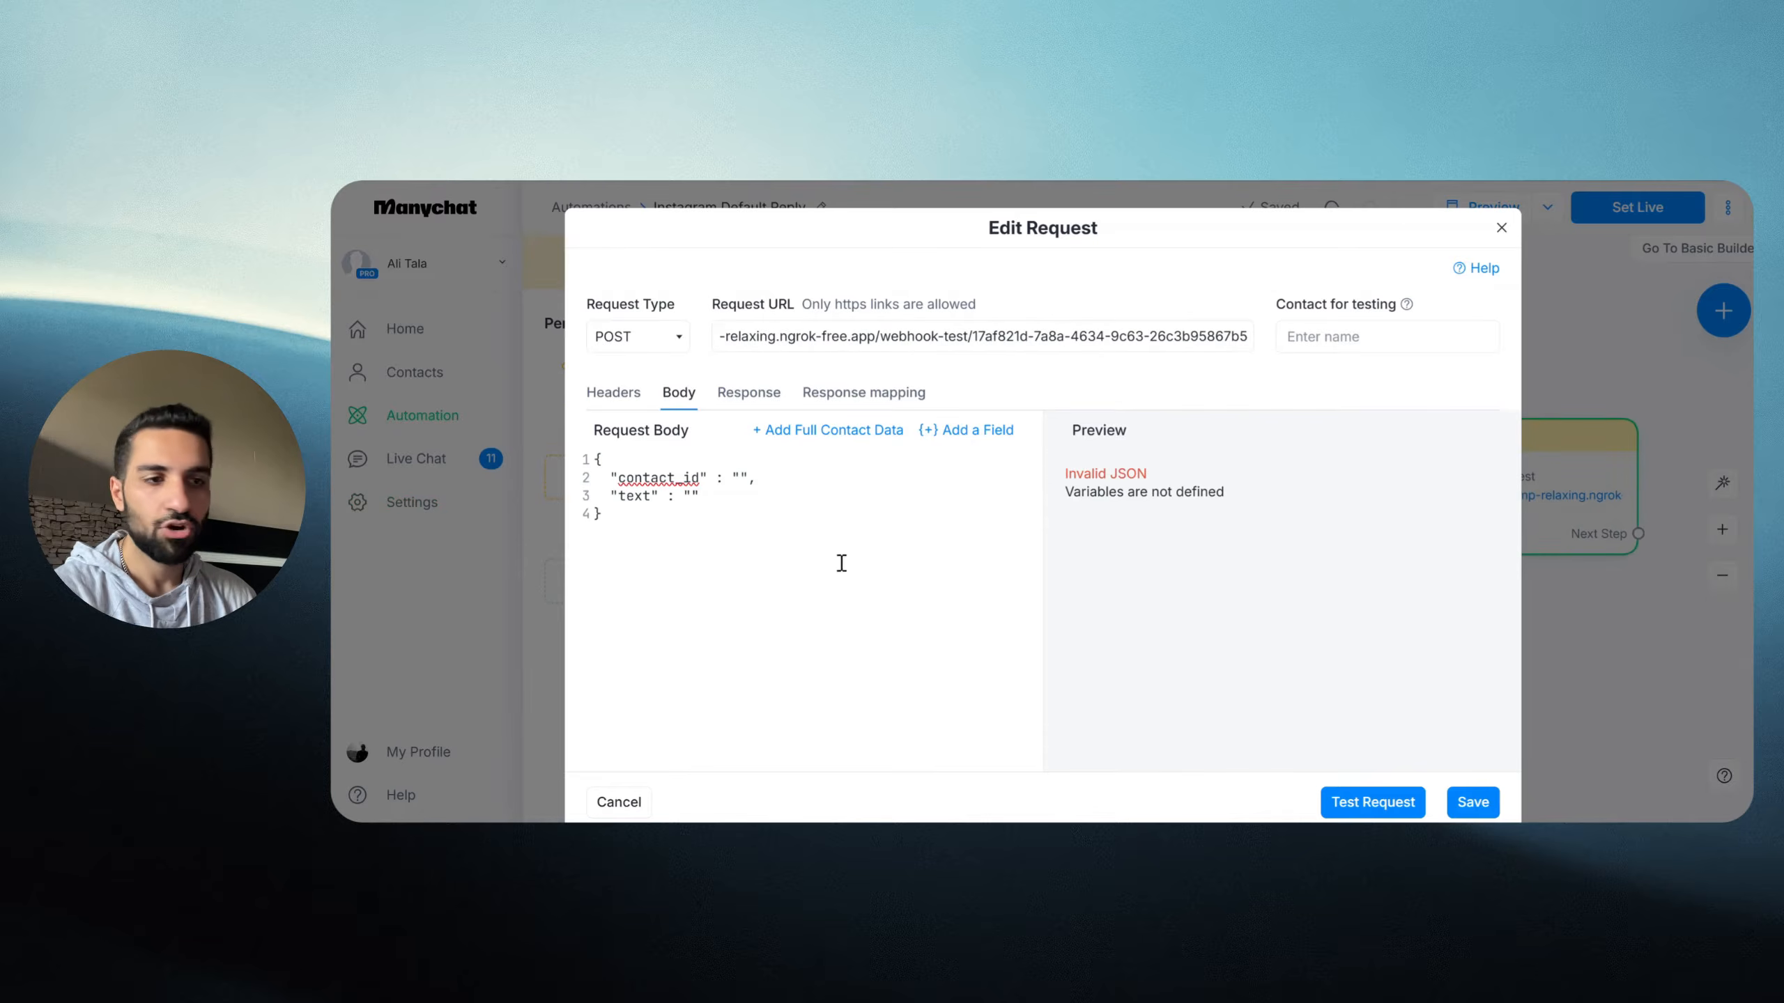
Step: Go over the body's contact_id and text keys, then open the Add a Field picker
{"action": "left_click_drag", "start_coordinate": [665, 534], "coordinate": [588, 459]}
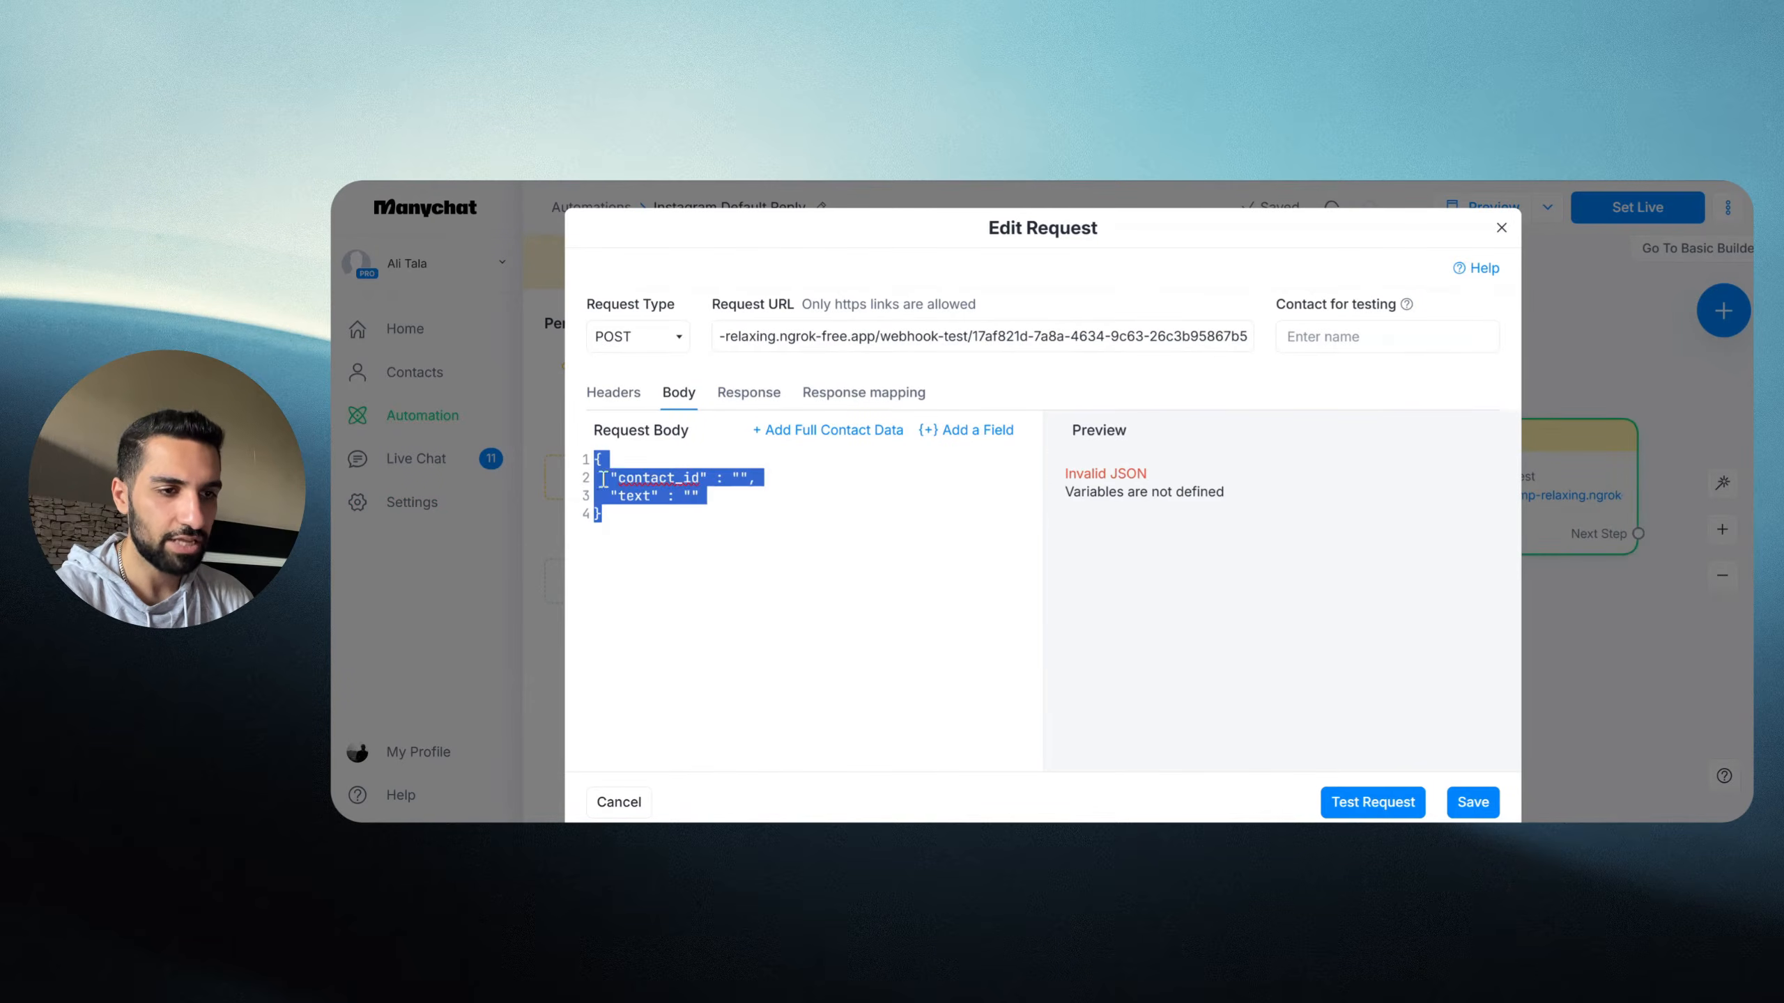
{"action": "left_click", "coordinate": [681, 552]}
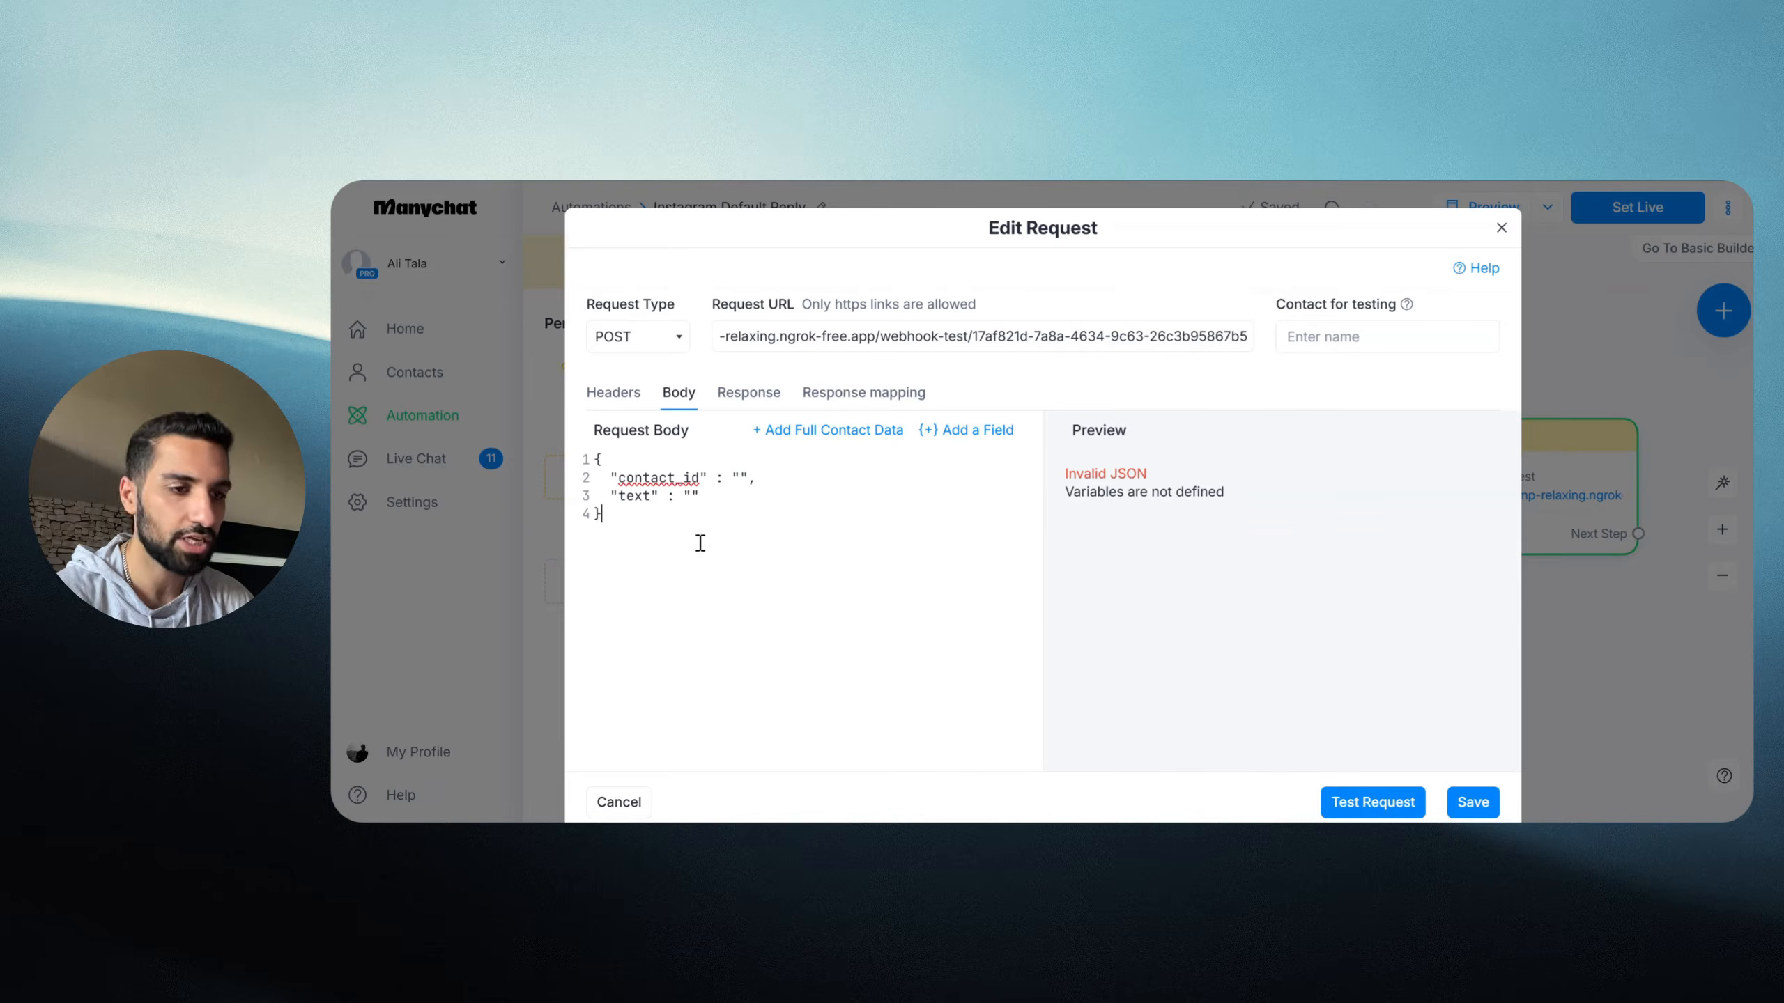
{"action": "left_click_drag", "start_coordinate": [618, 478], "coordinate": [702, 478]}
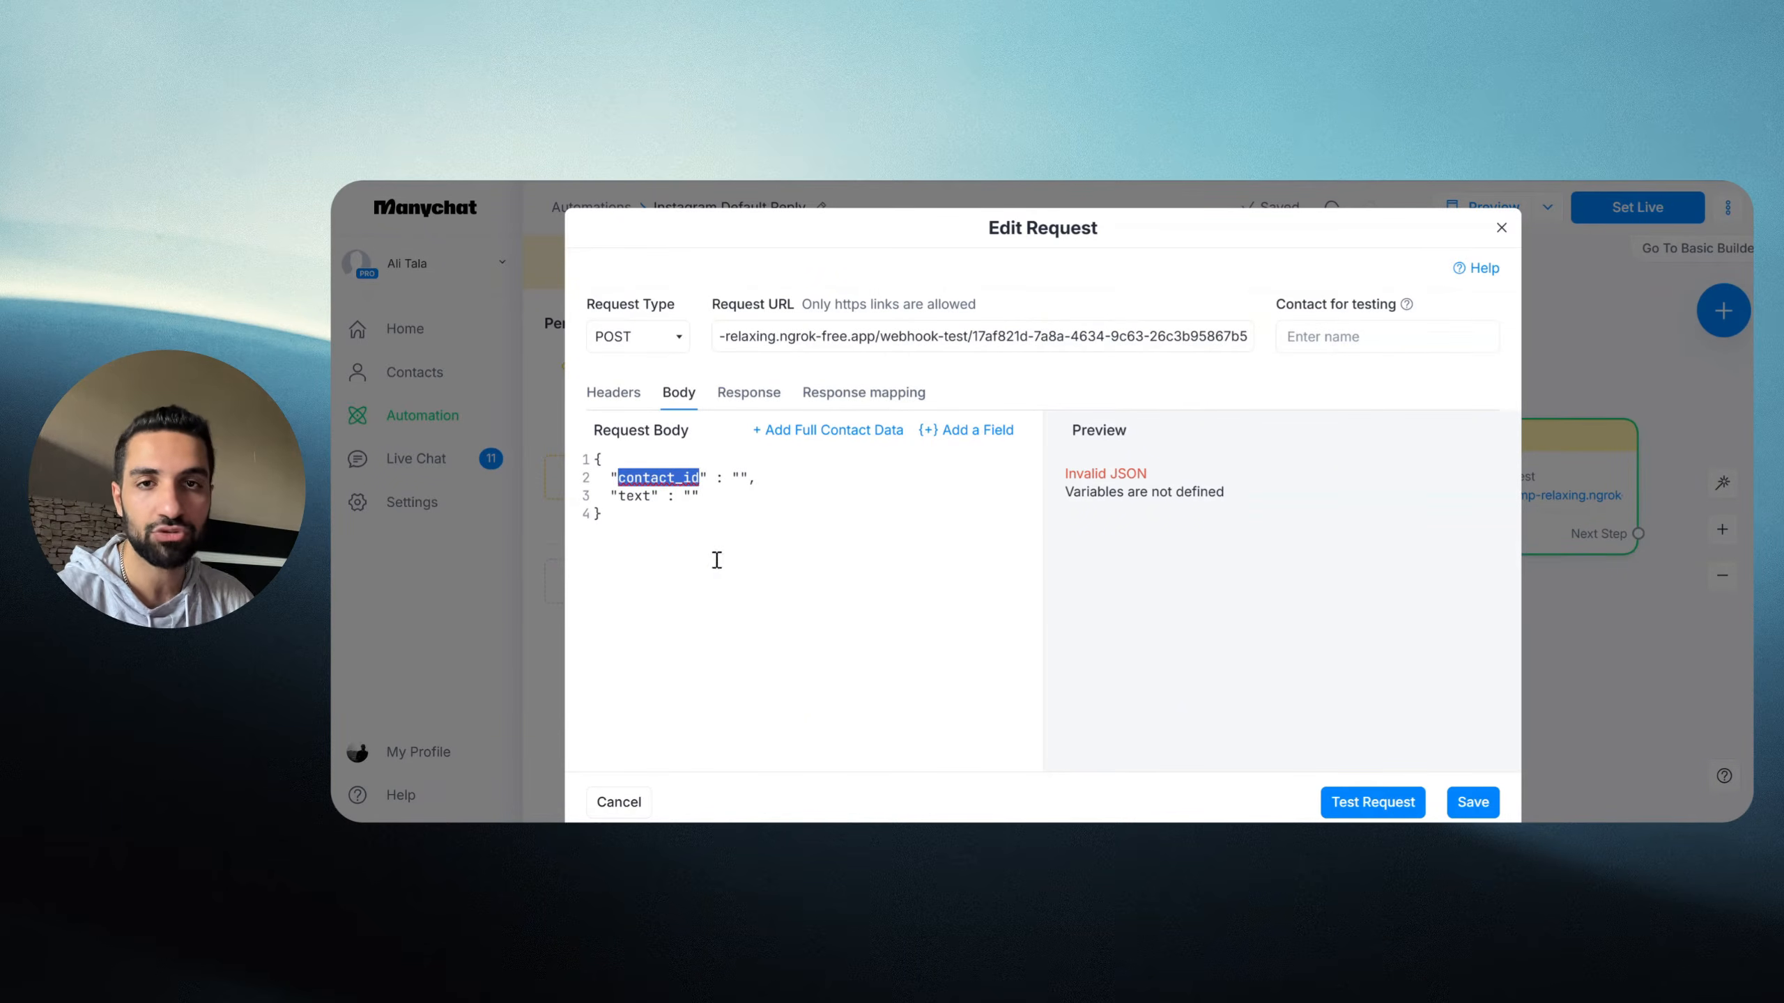
{"action": "left_click", "coordinate": [629, 508]}
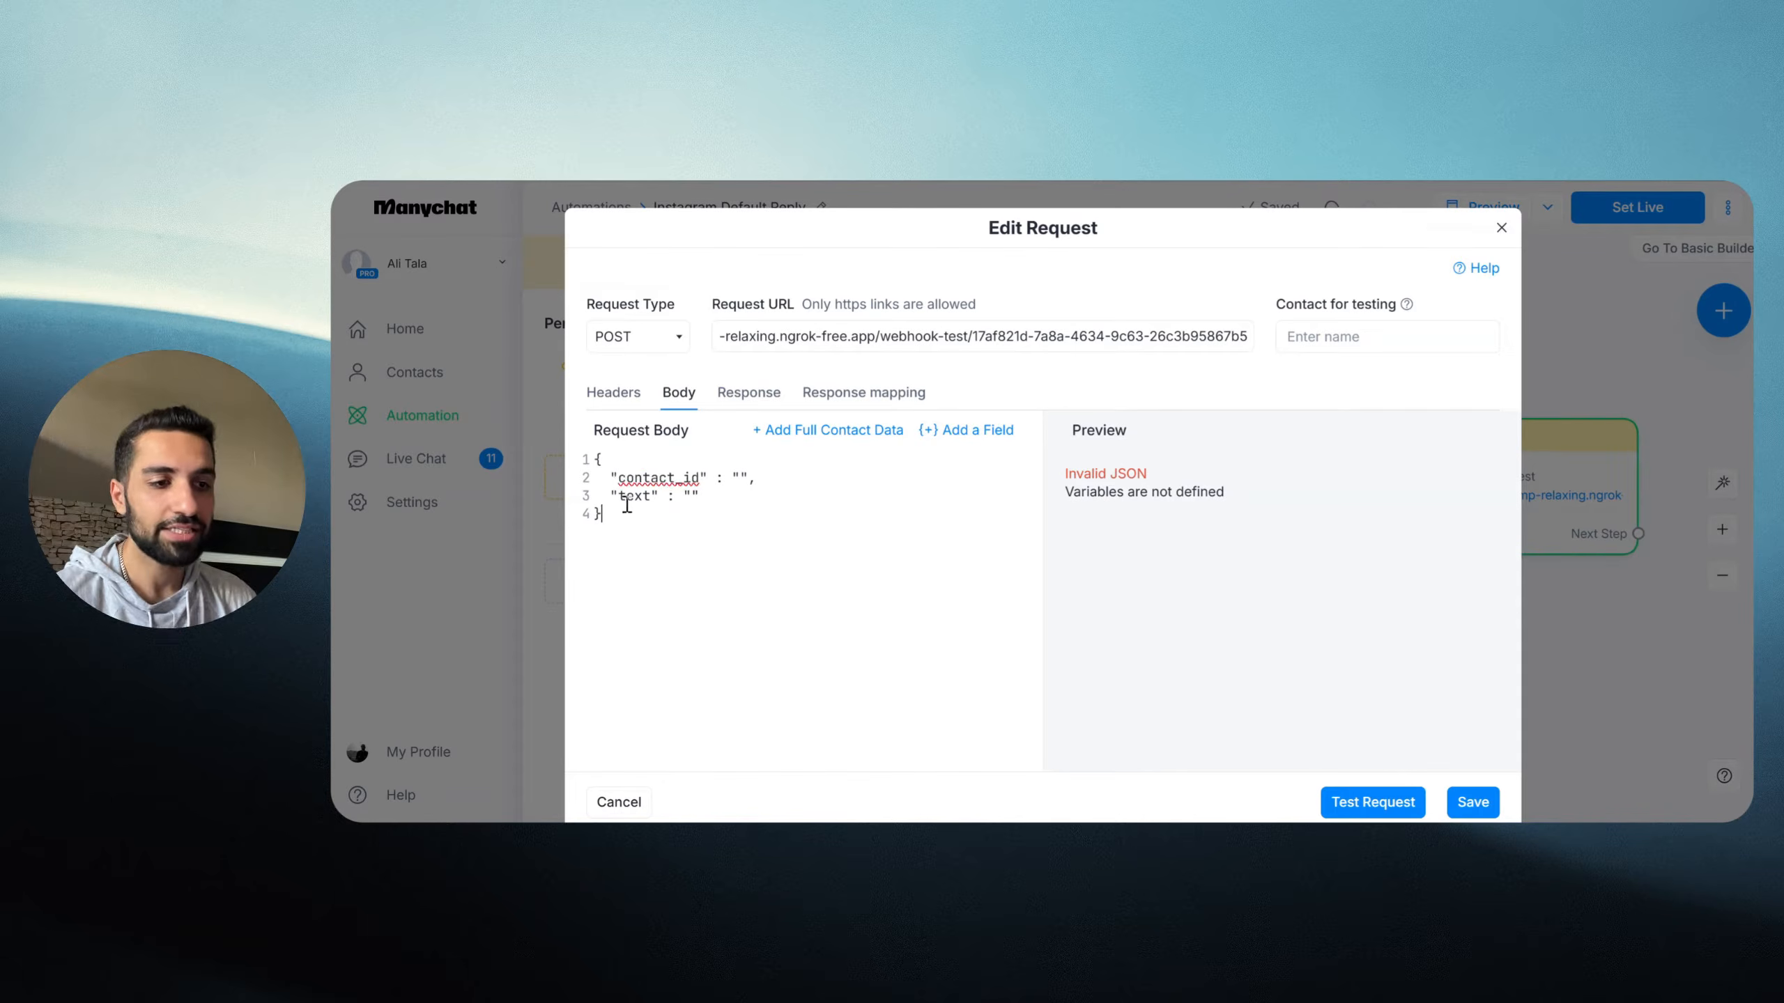
{"action": "left_click_drag", "start_coordinate": [619, 498], "coordinate": [648, 499]}
{"action": "left_click", "coordinate": [649, 499]}
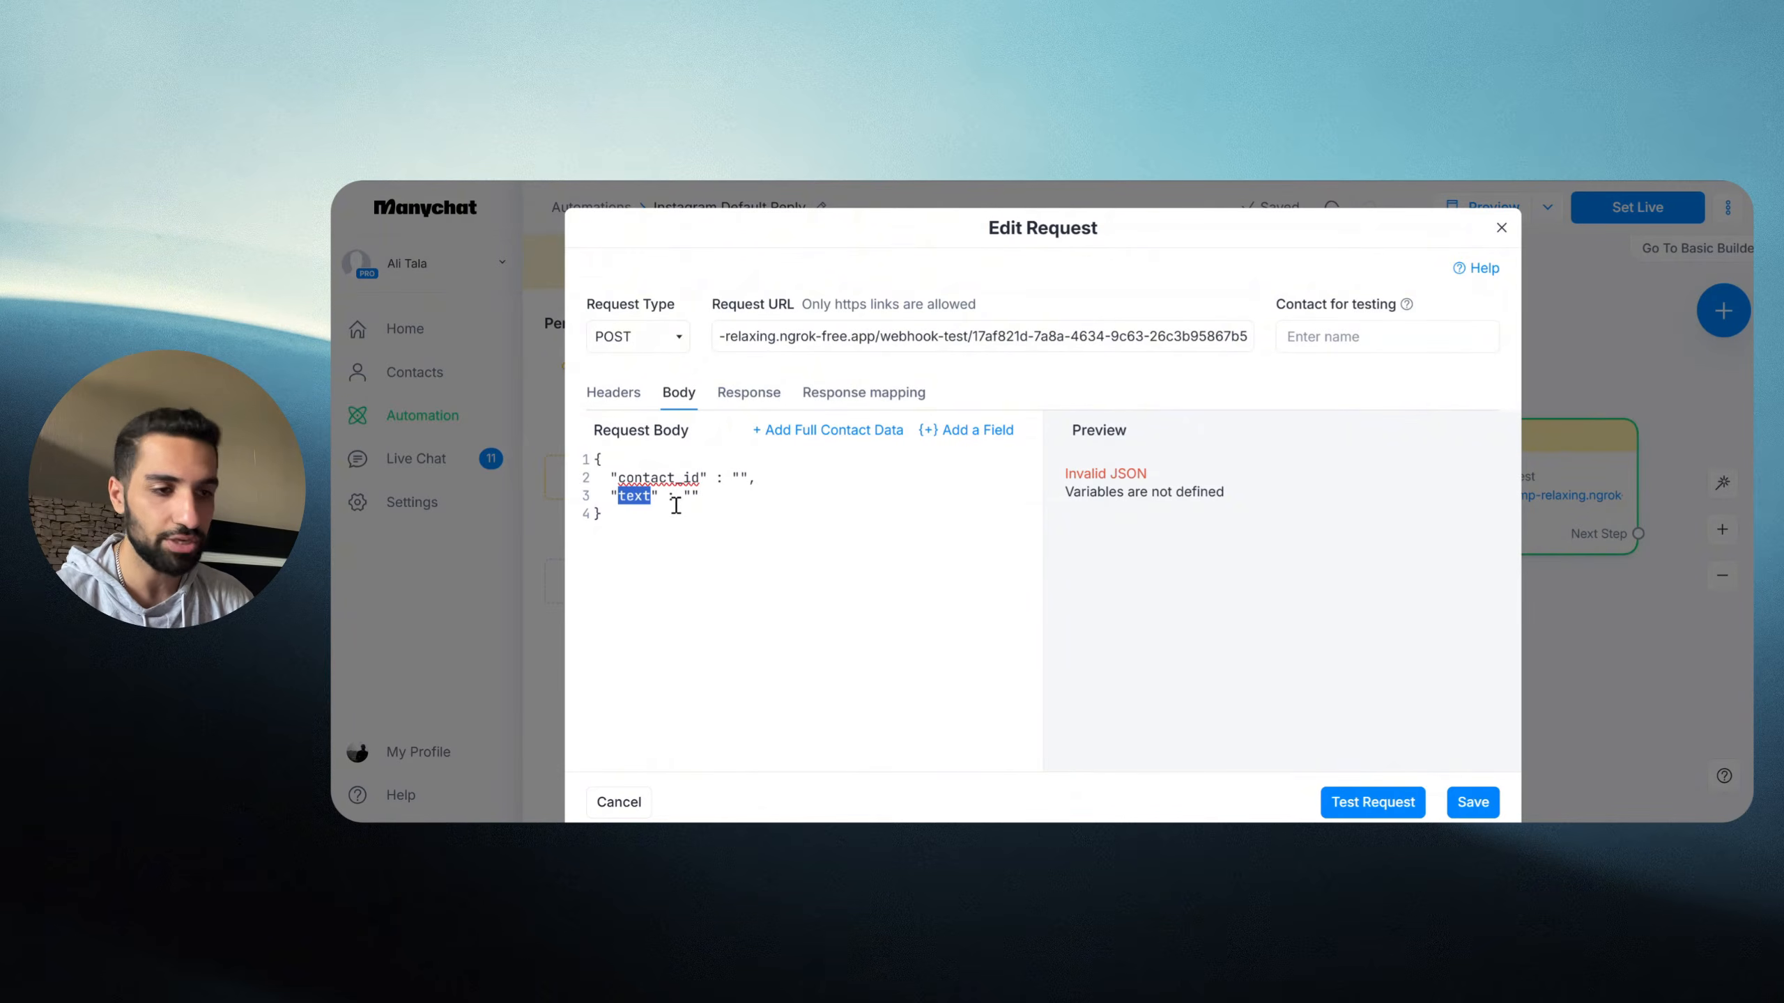
{"action": "left_click", "coordinate": [676, 499]}
{"action": "key", "text": "super+a"}
{"action": "left_click", "coordinate": [700, 562]}
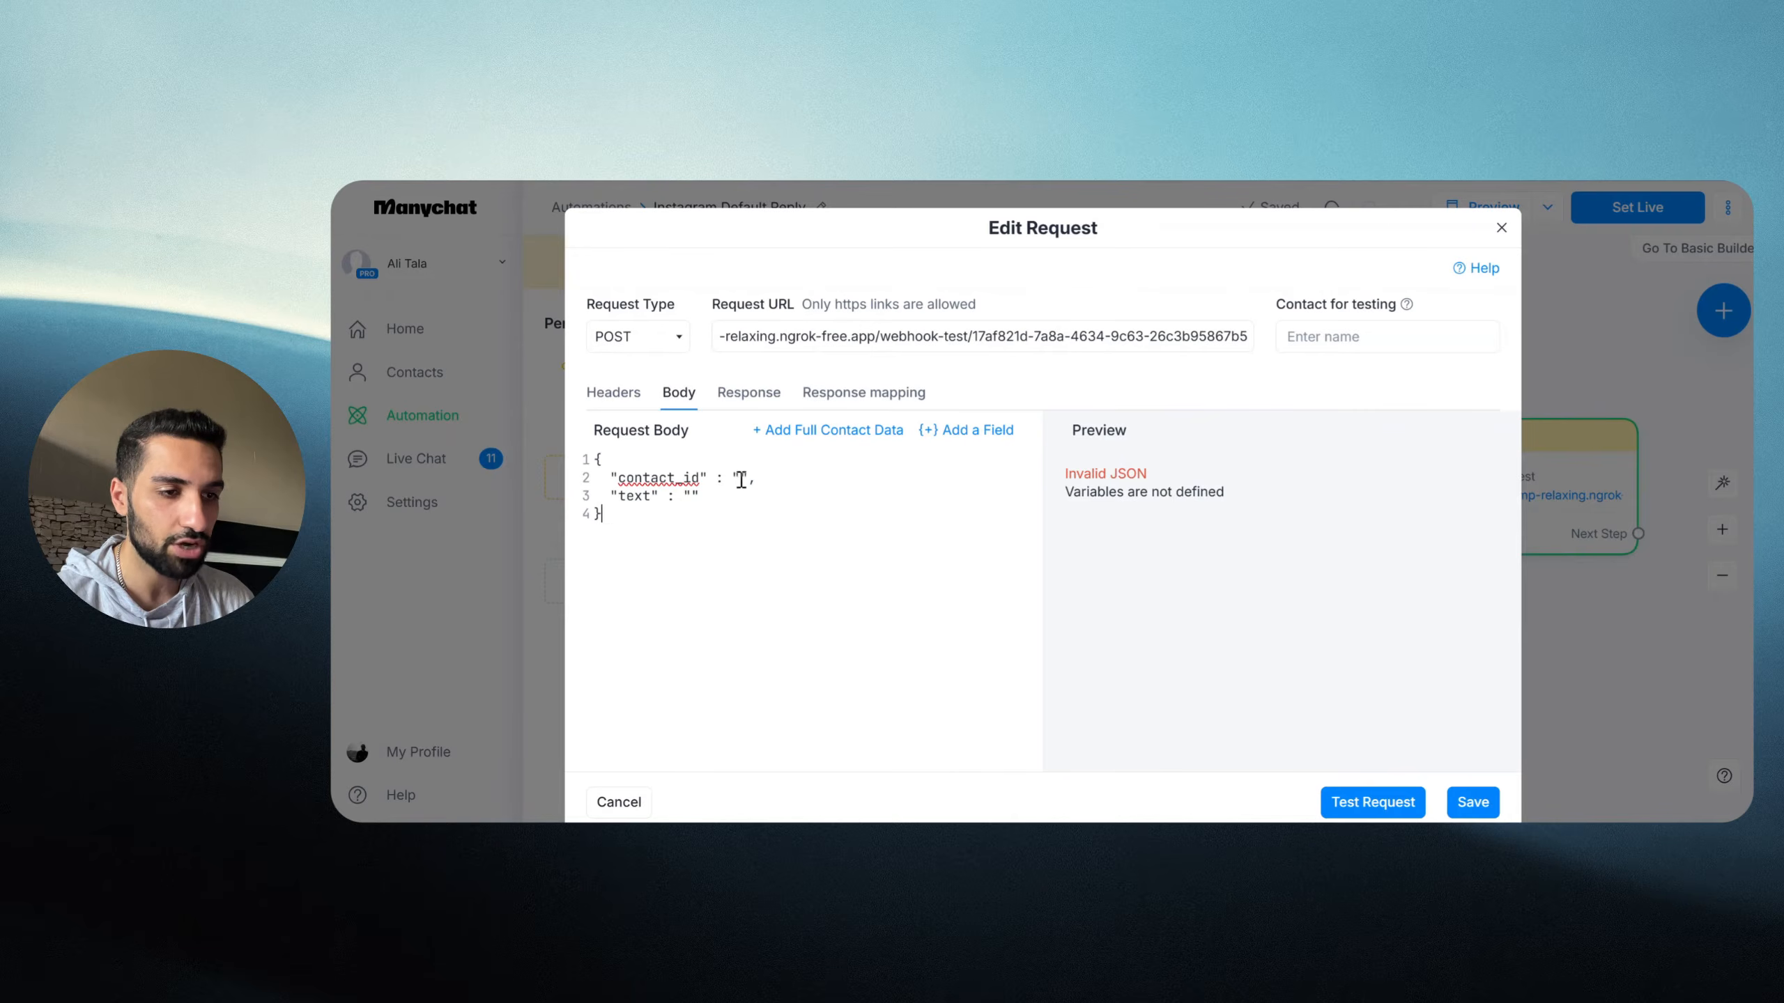
{"action": "left_click", "coordinate": [968, 439]}
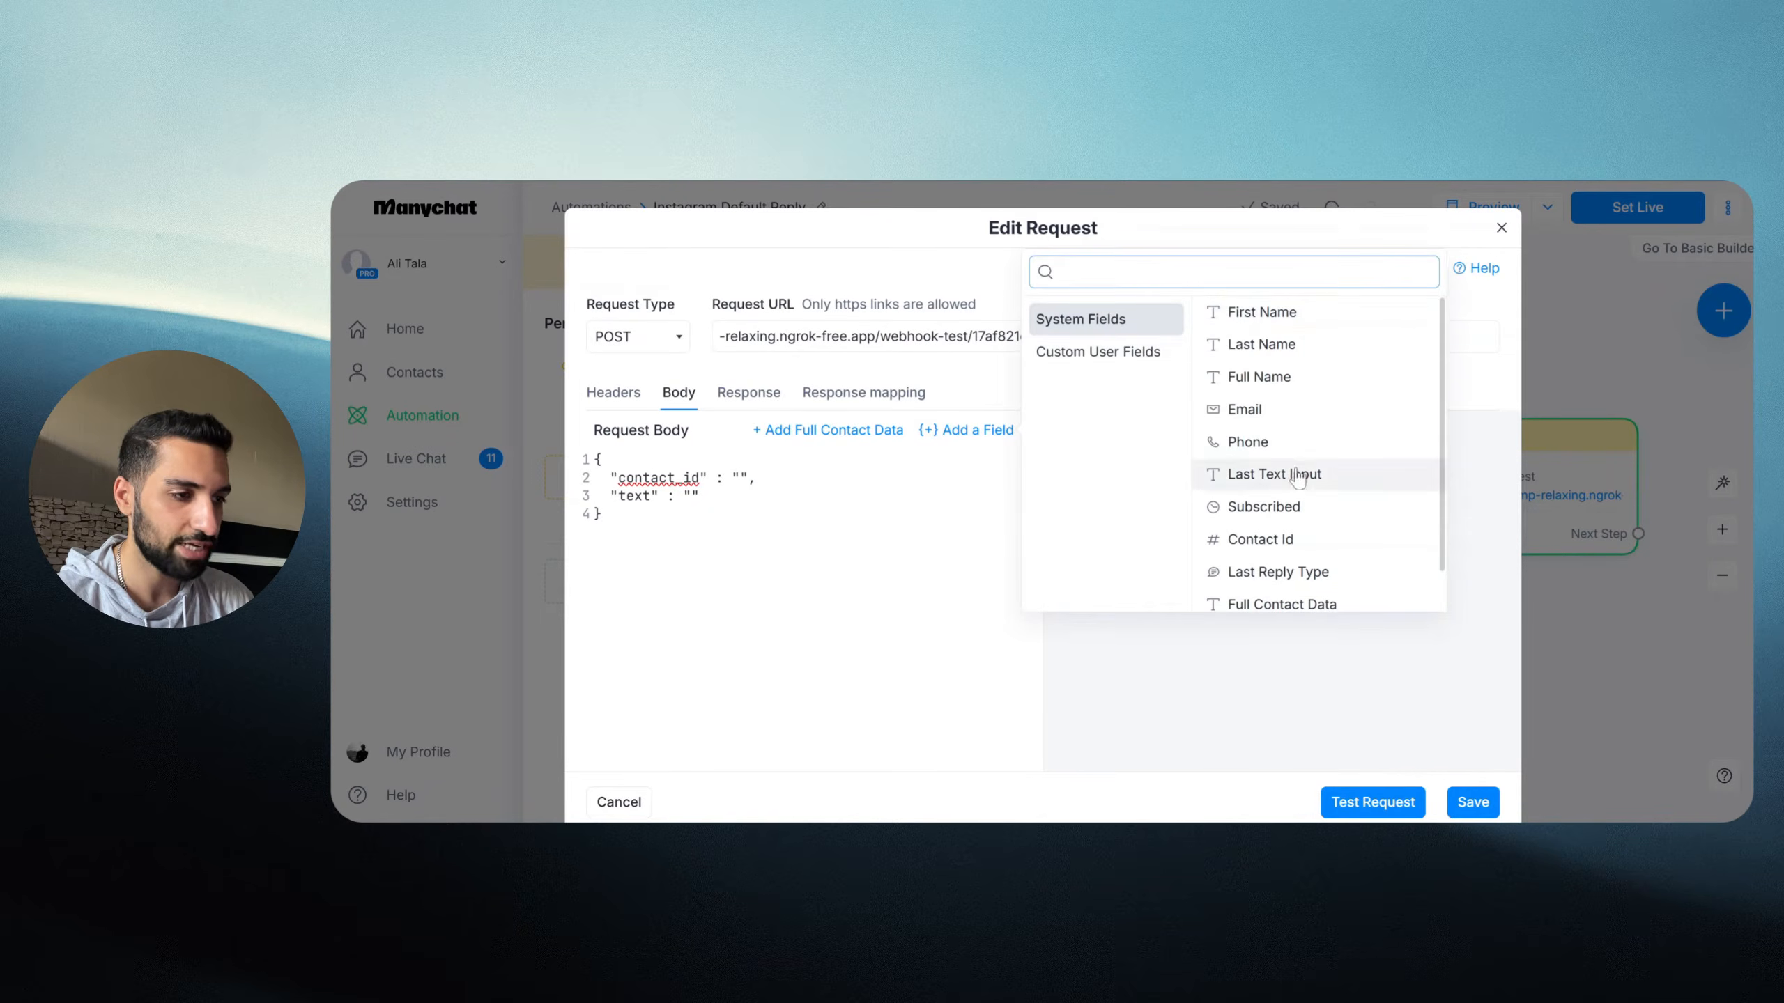
Step: Insert the Contact Id system field for contact_id and custom field user_input_to_n8n for text
{"action": "scroll", "coordinate": [1257, 492], "scroll_direction": "down", "scroll_amount": 1}
{"action": "left_click", "coordinate": [1258, 504]}
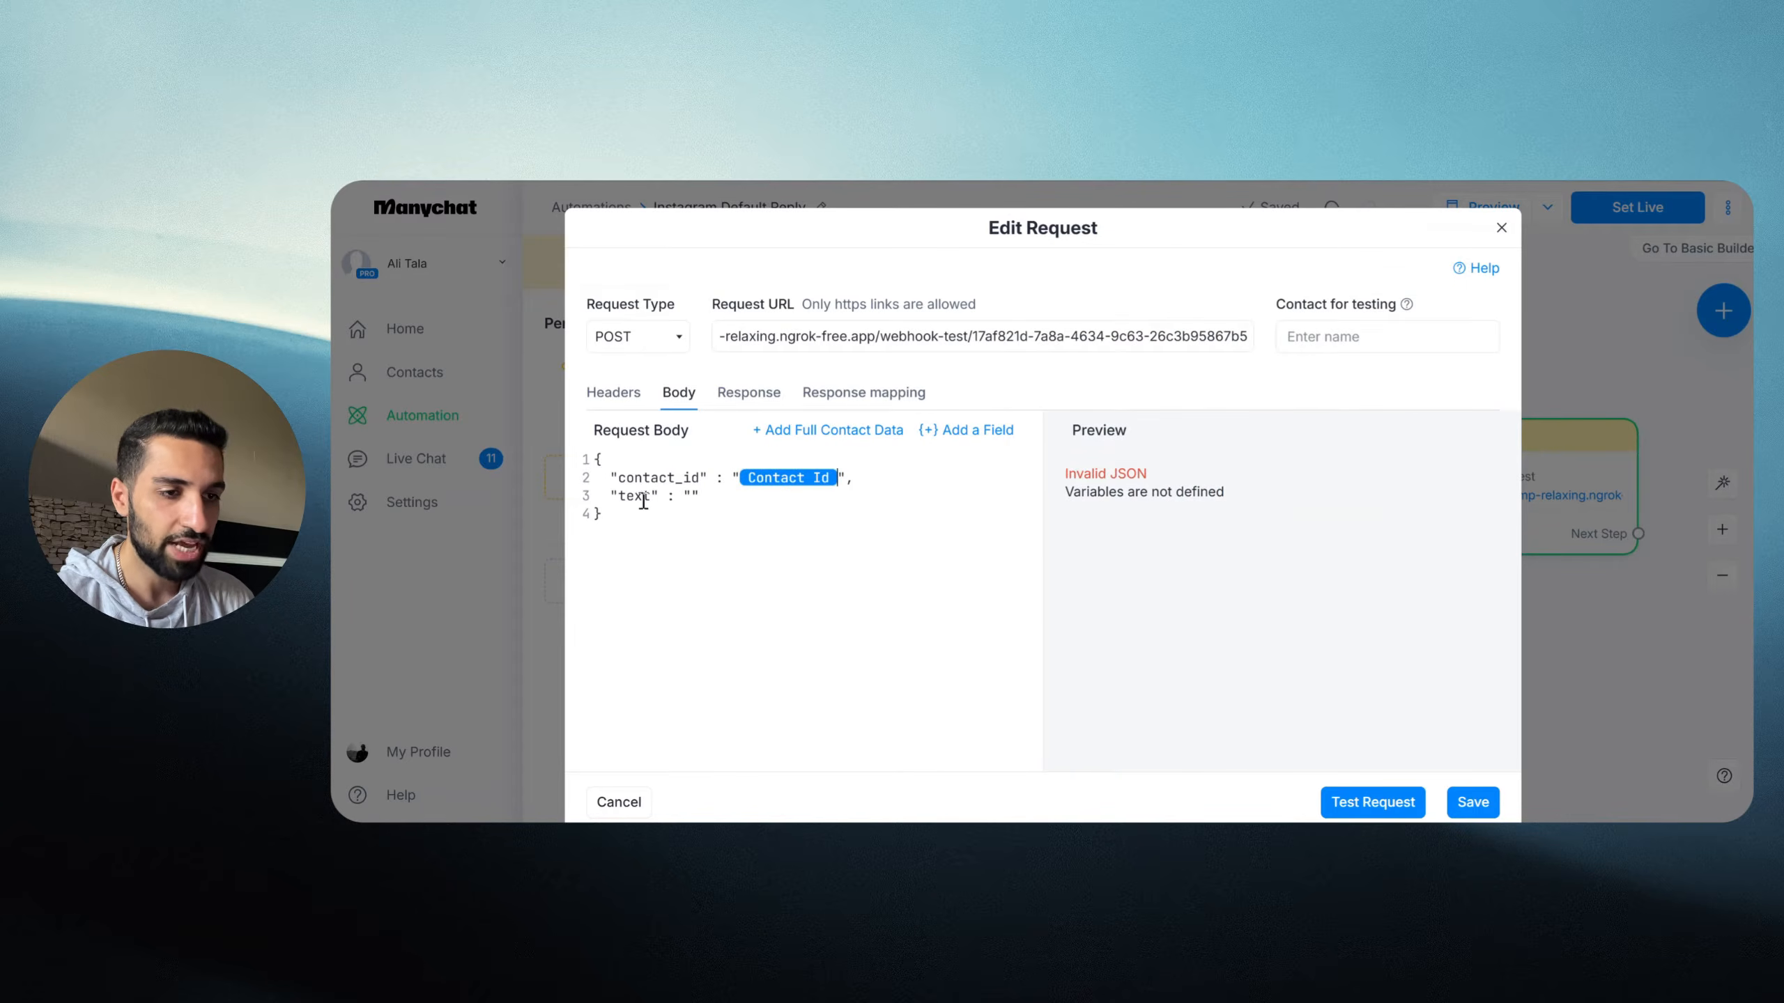
{"action": "left_click", "coordinate": [692, 497]}
{"action": "left_click", "coordinate": [983, 440]}
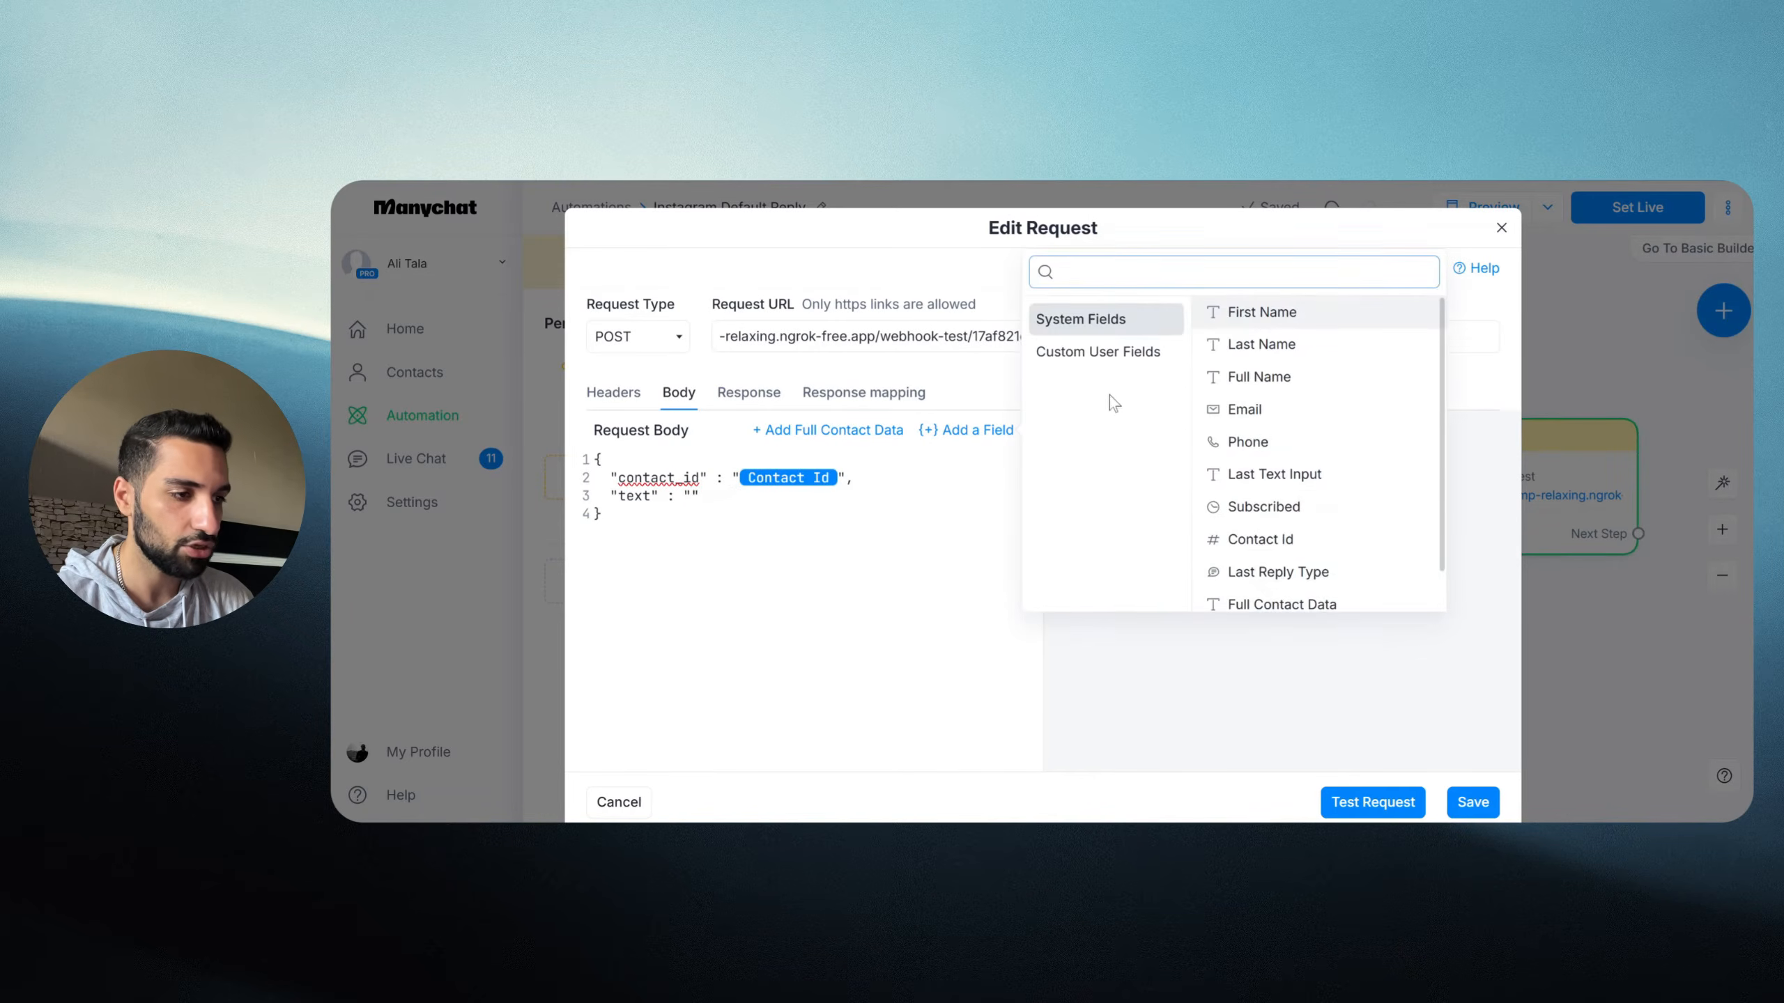
{"action": "left_click", "coordinate": [1124, 353]}
{"action": "scroll", "coordinate": [1306, 506], "scroll_direction": "down", "scroll_amount": 1}
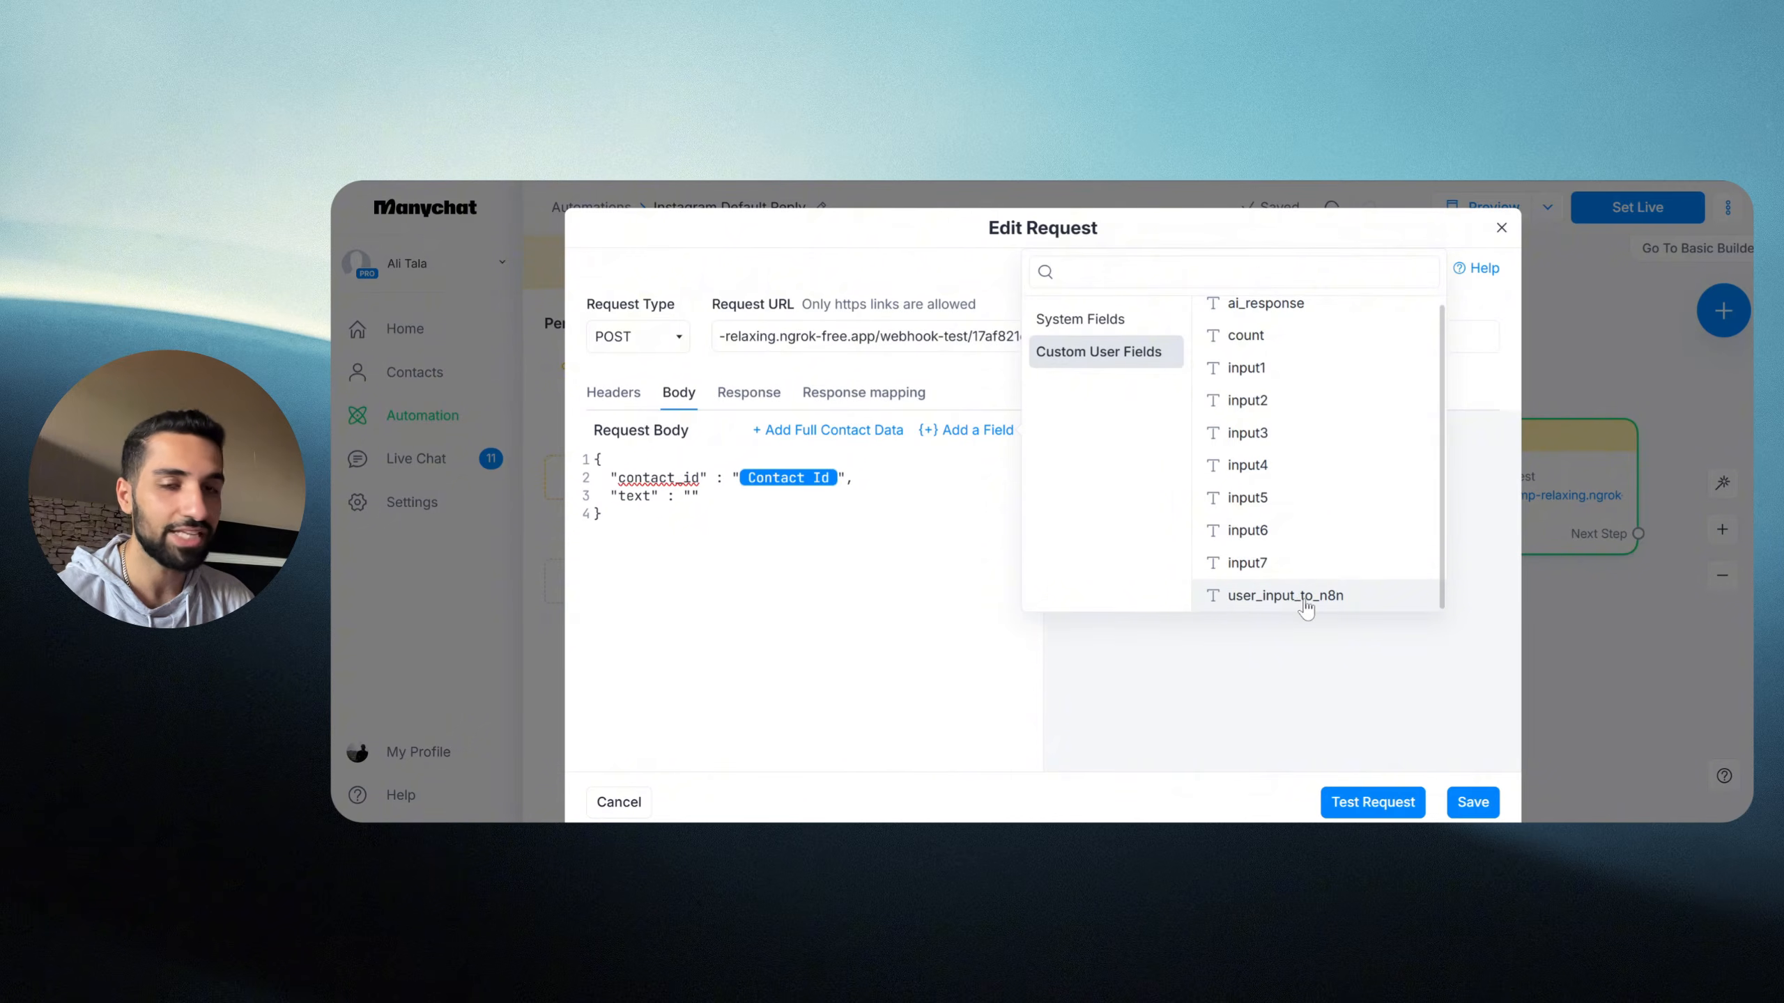
{"action": "left_click", "coordinate": [1305, 603]}
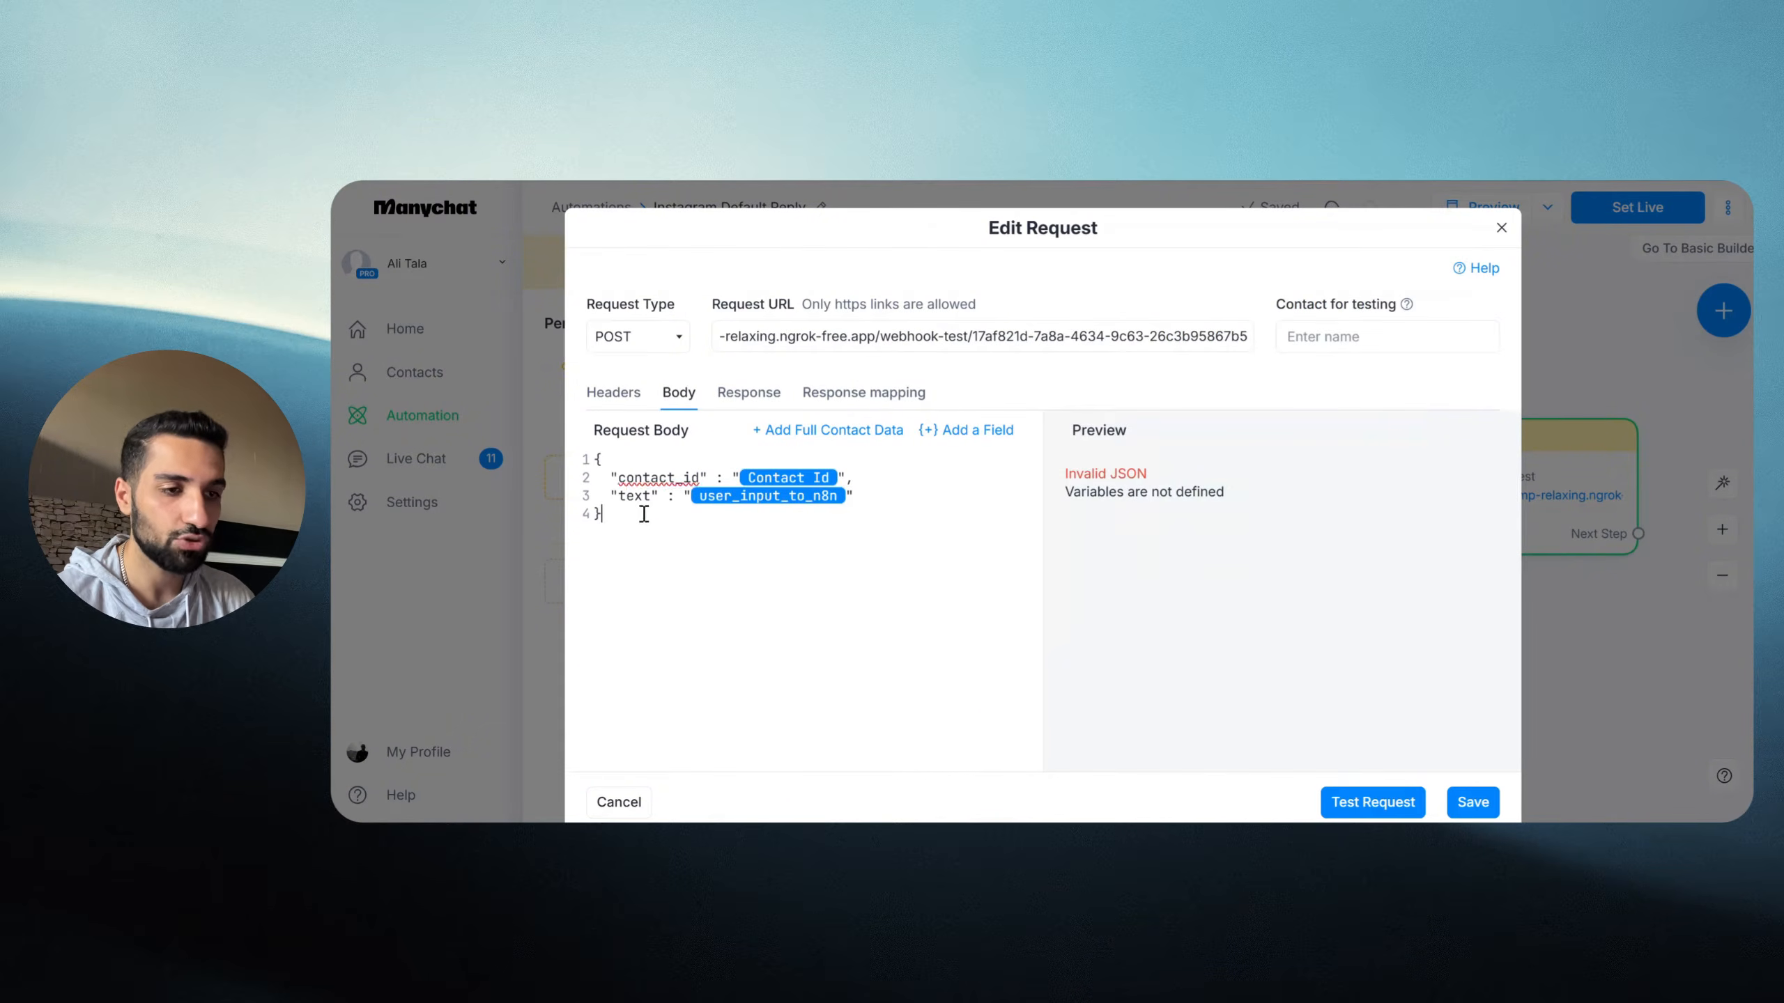
Step: Review the finished body and the Invalid JSON warning, then open Contact for testing
{"action": "left_click_drag", "start_coordinate": [641, 513], "coordinate": [593, 459]}
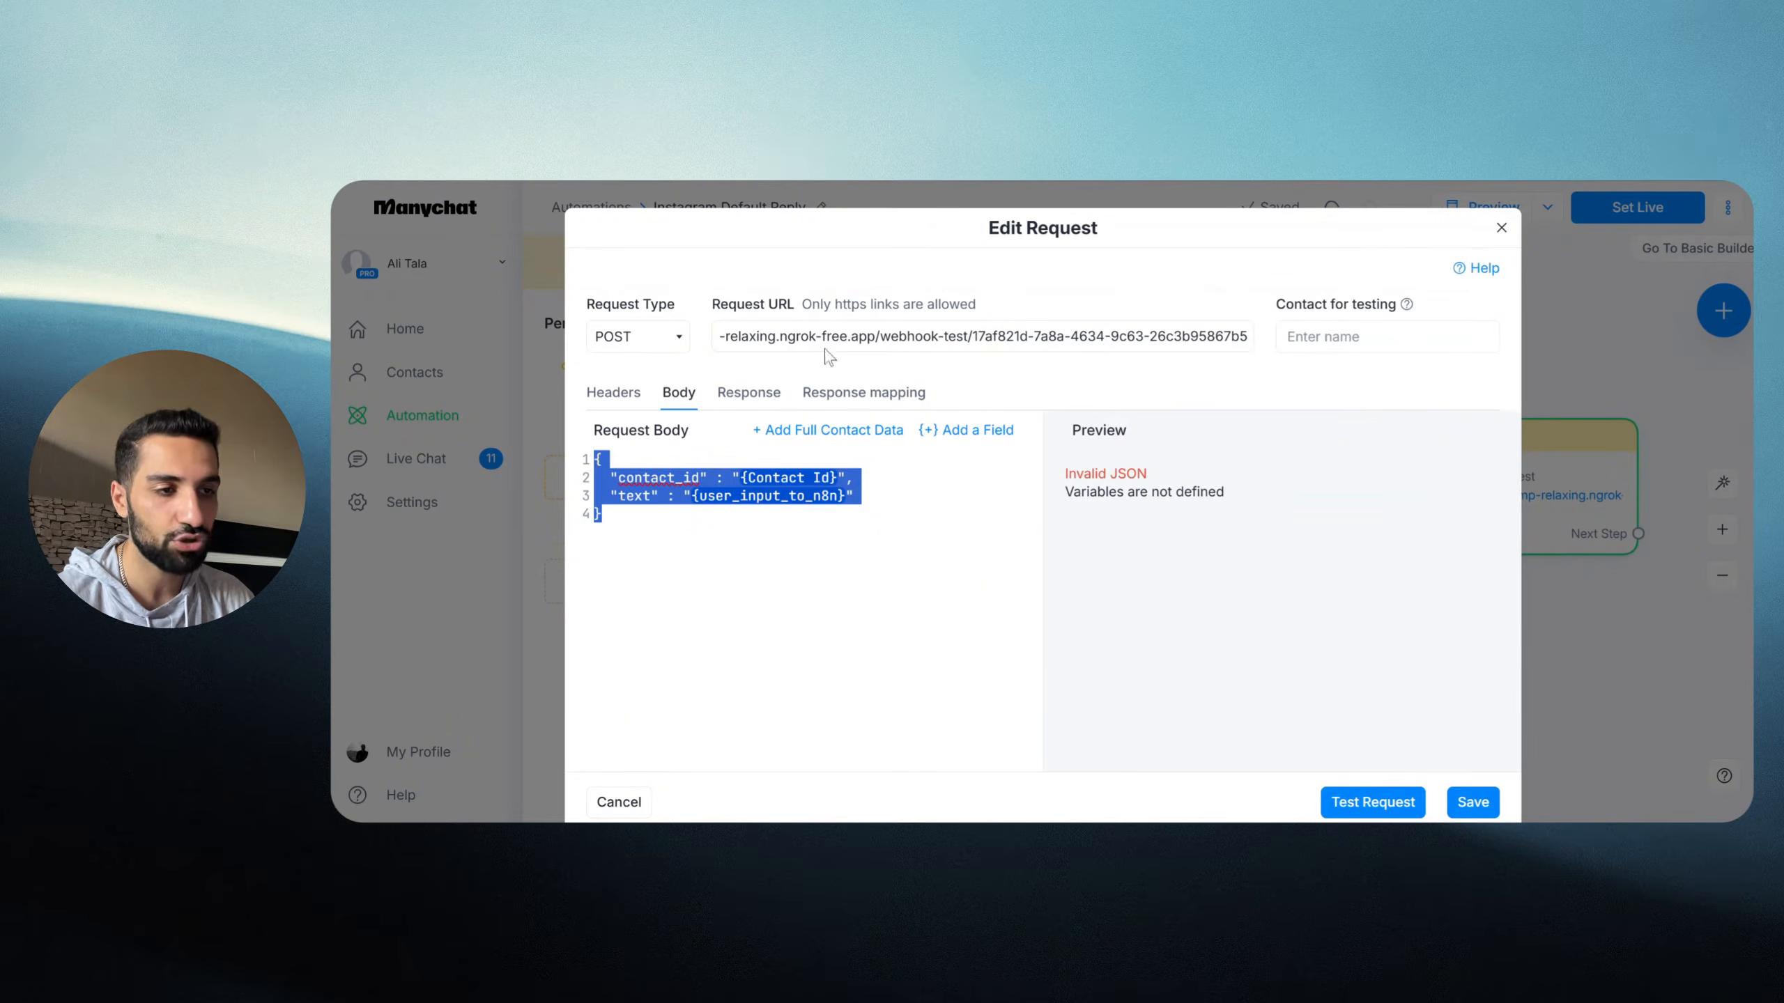
{"action": "left_click_drag", "start_coordinate": [962, 336], "coordinate": [1030, 336]}
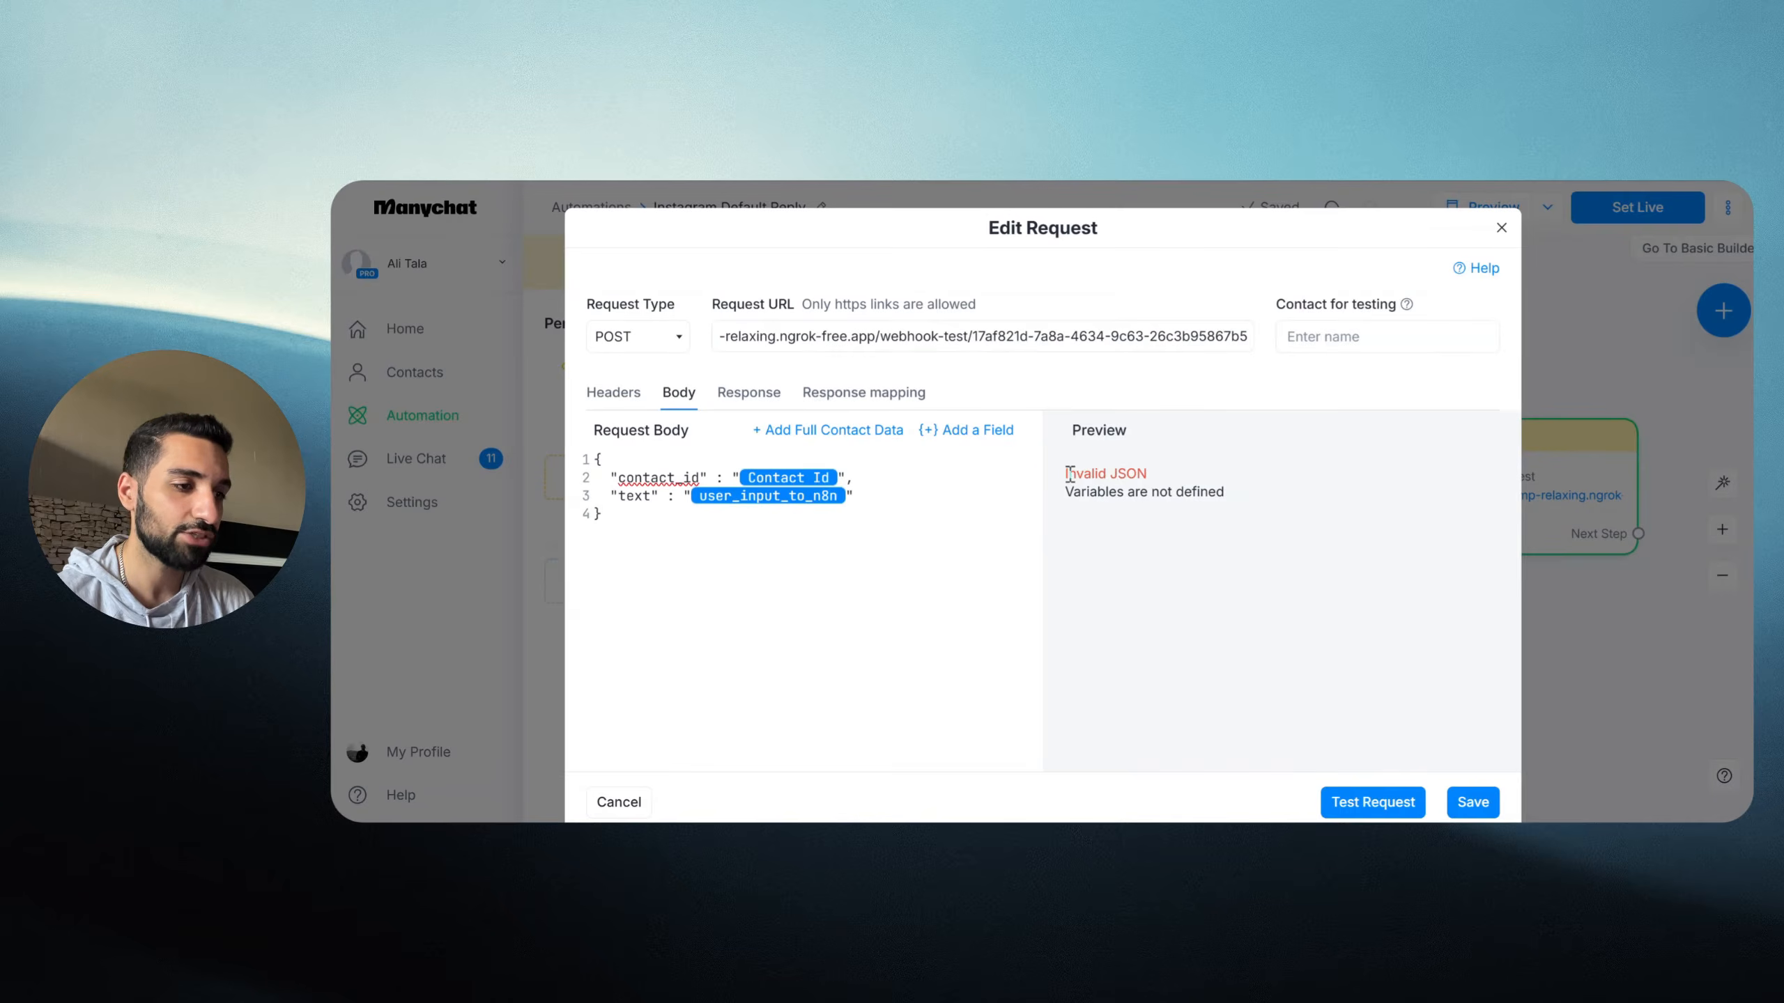
{"action": "left_click_drag", "start_coordinate": [1066, 474], "coordinate": [1226, 495]}
{"action": "left_click", "coordinate": [1201, 486]}
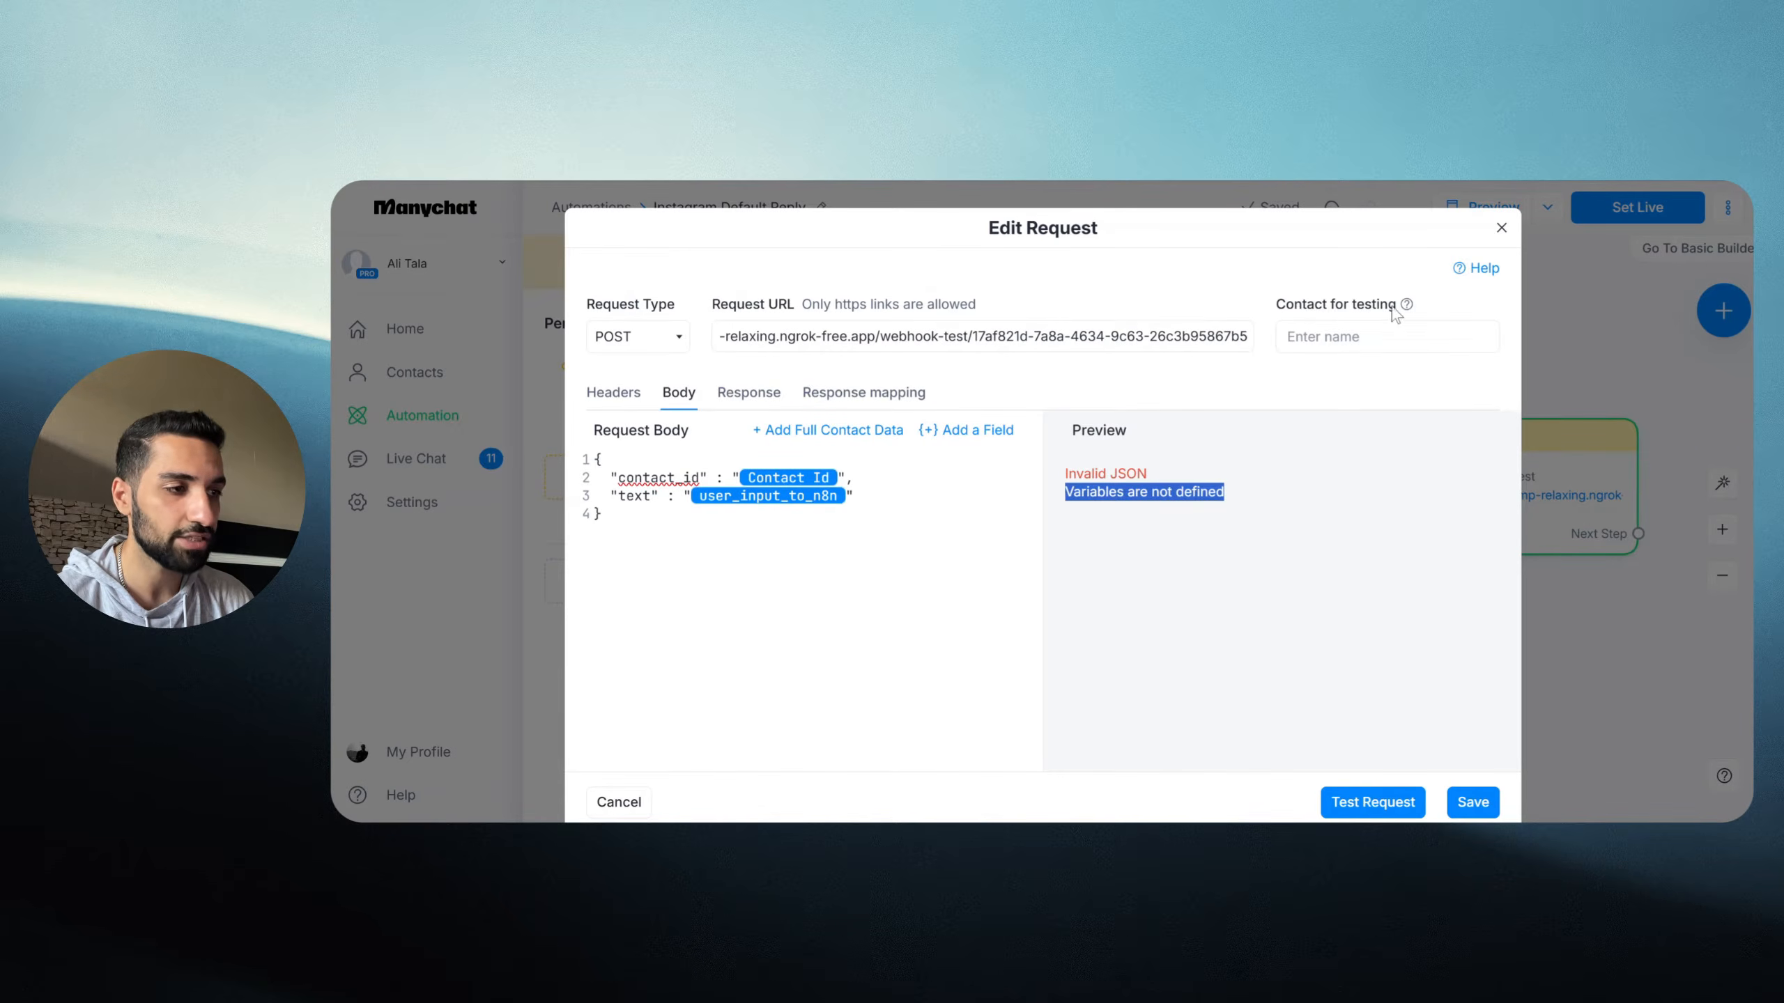
{"action": "left_click", "coordinate": [1344, 339]}
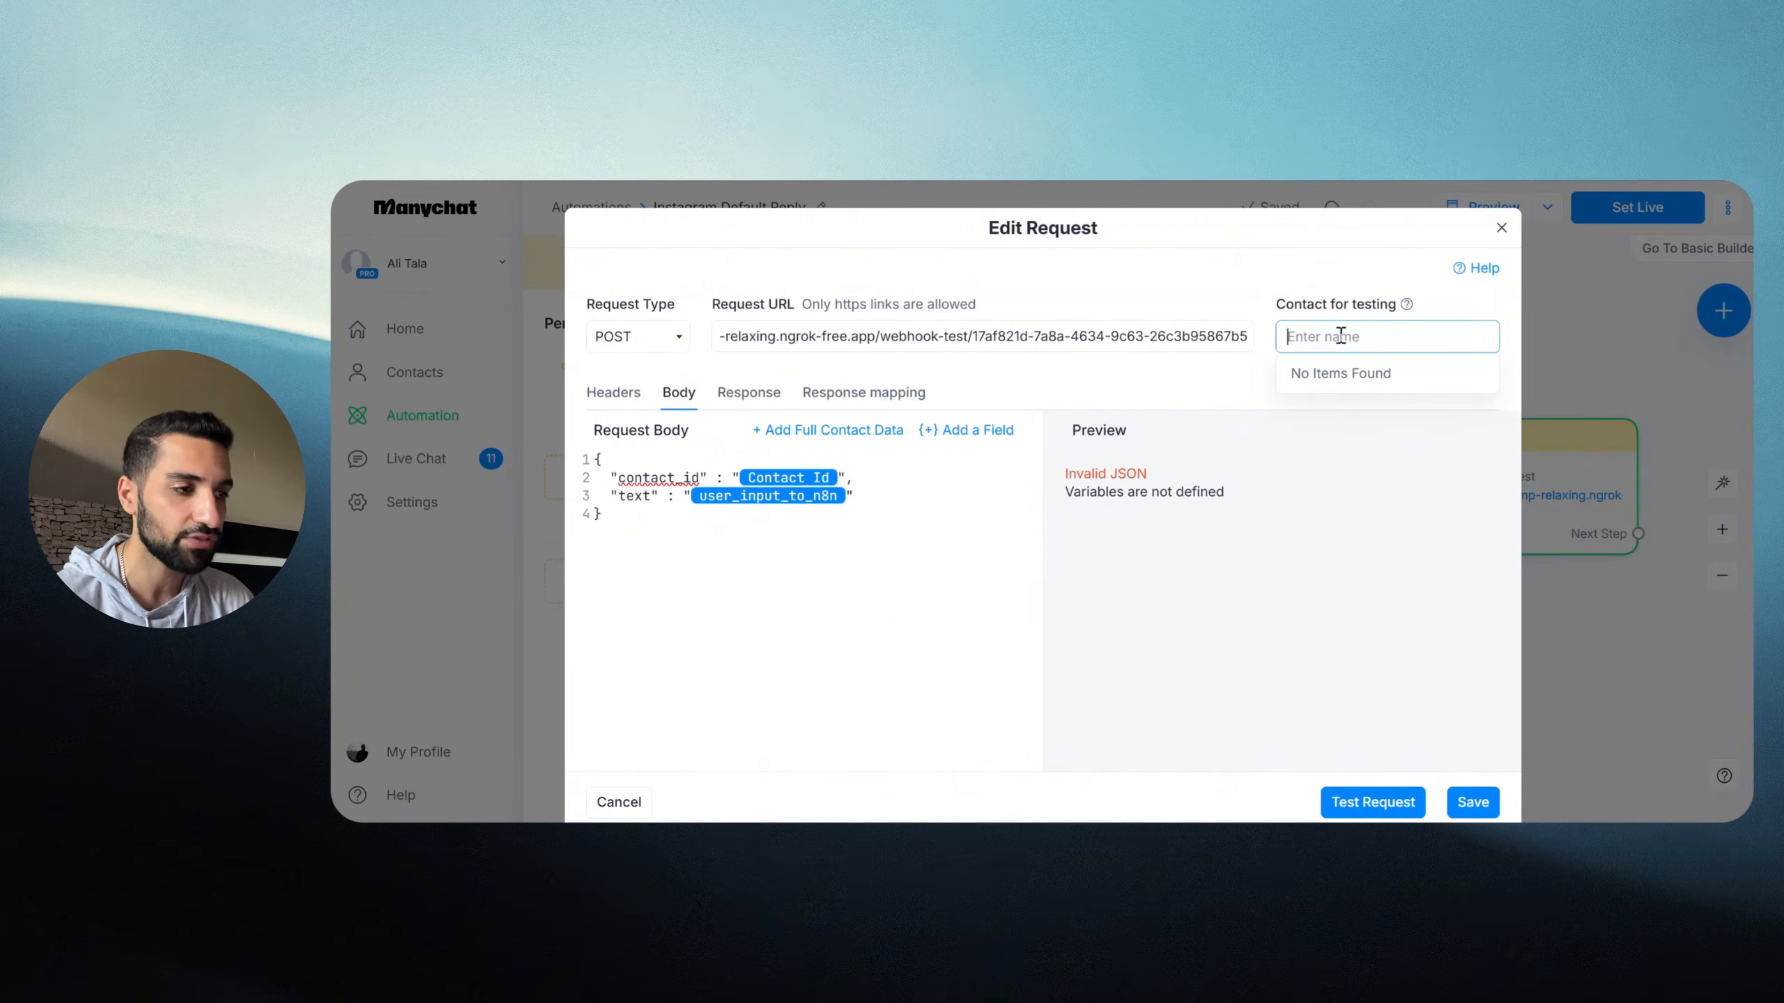
Step: Search for and select a test contact, confirming the preview resolves its contact id
{"action": "left_click", "coordinate": [1126, 492]}
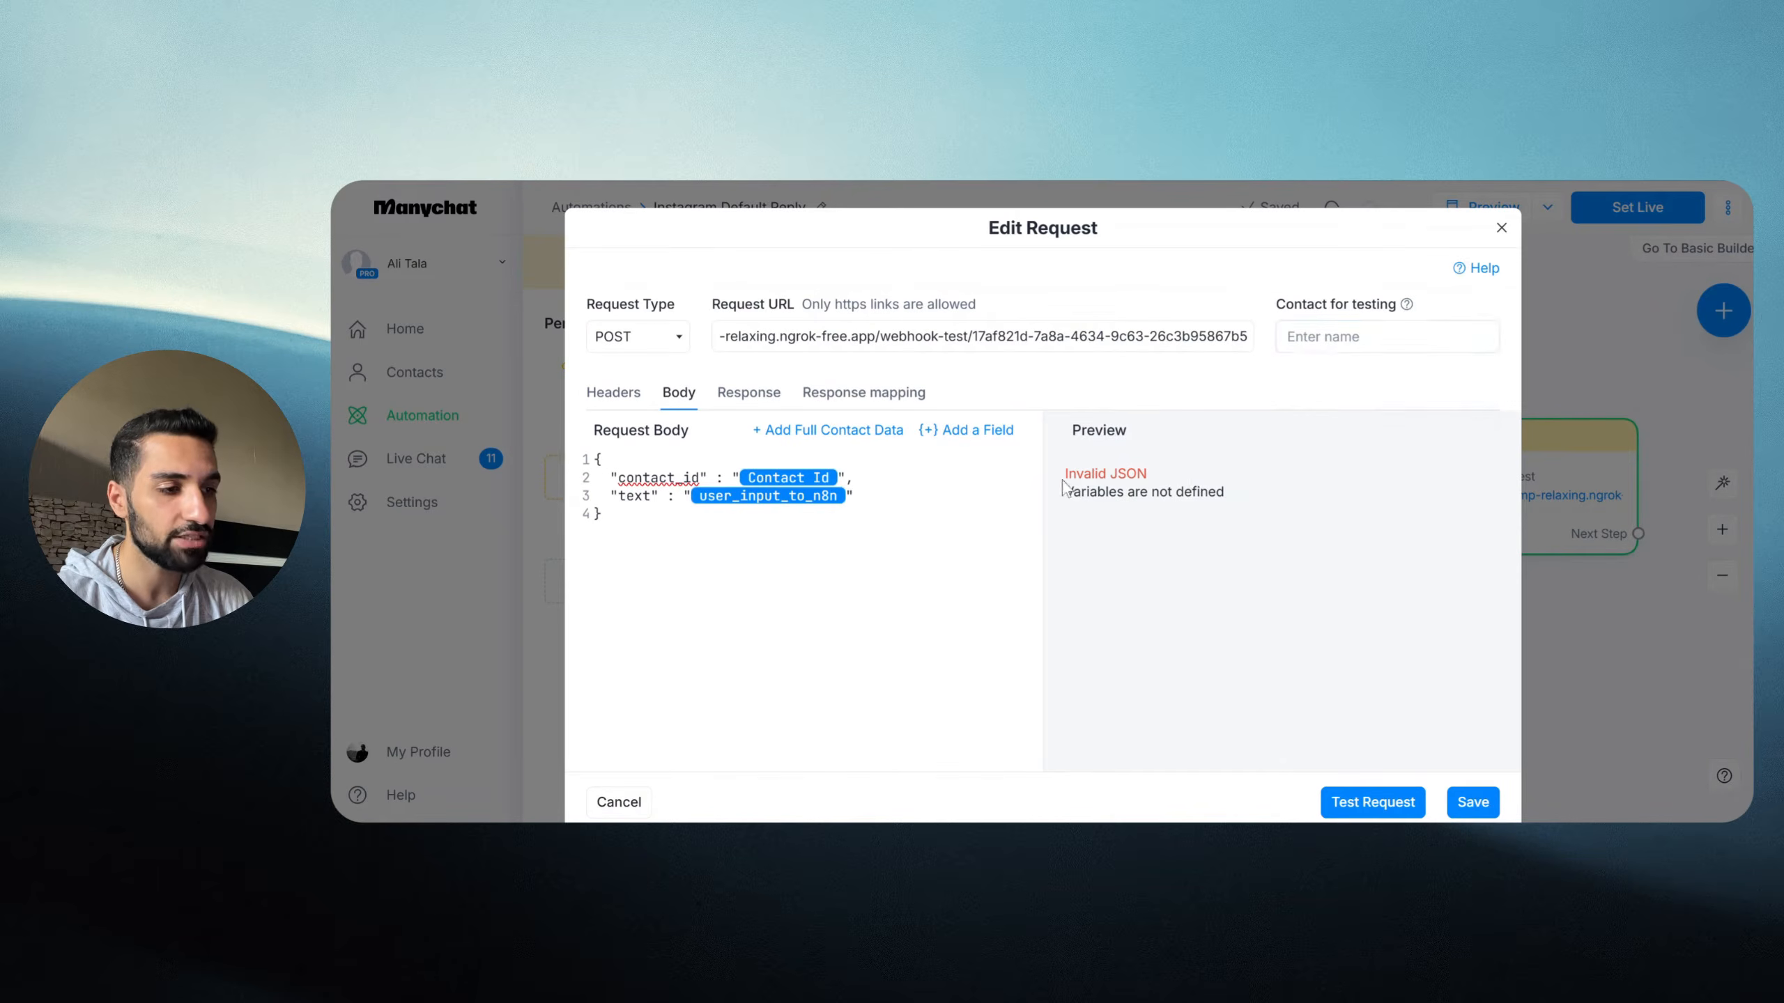
{"action": "left_click_drag", "start_coordinate": [1158, 492], "coordinate": [1064, 469]}
{"action": "left_click", "coordinate": [1355, 336]}
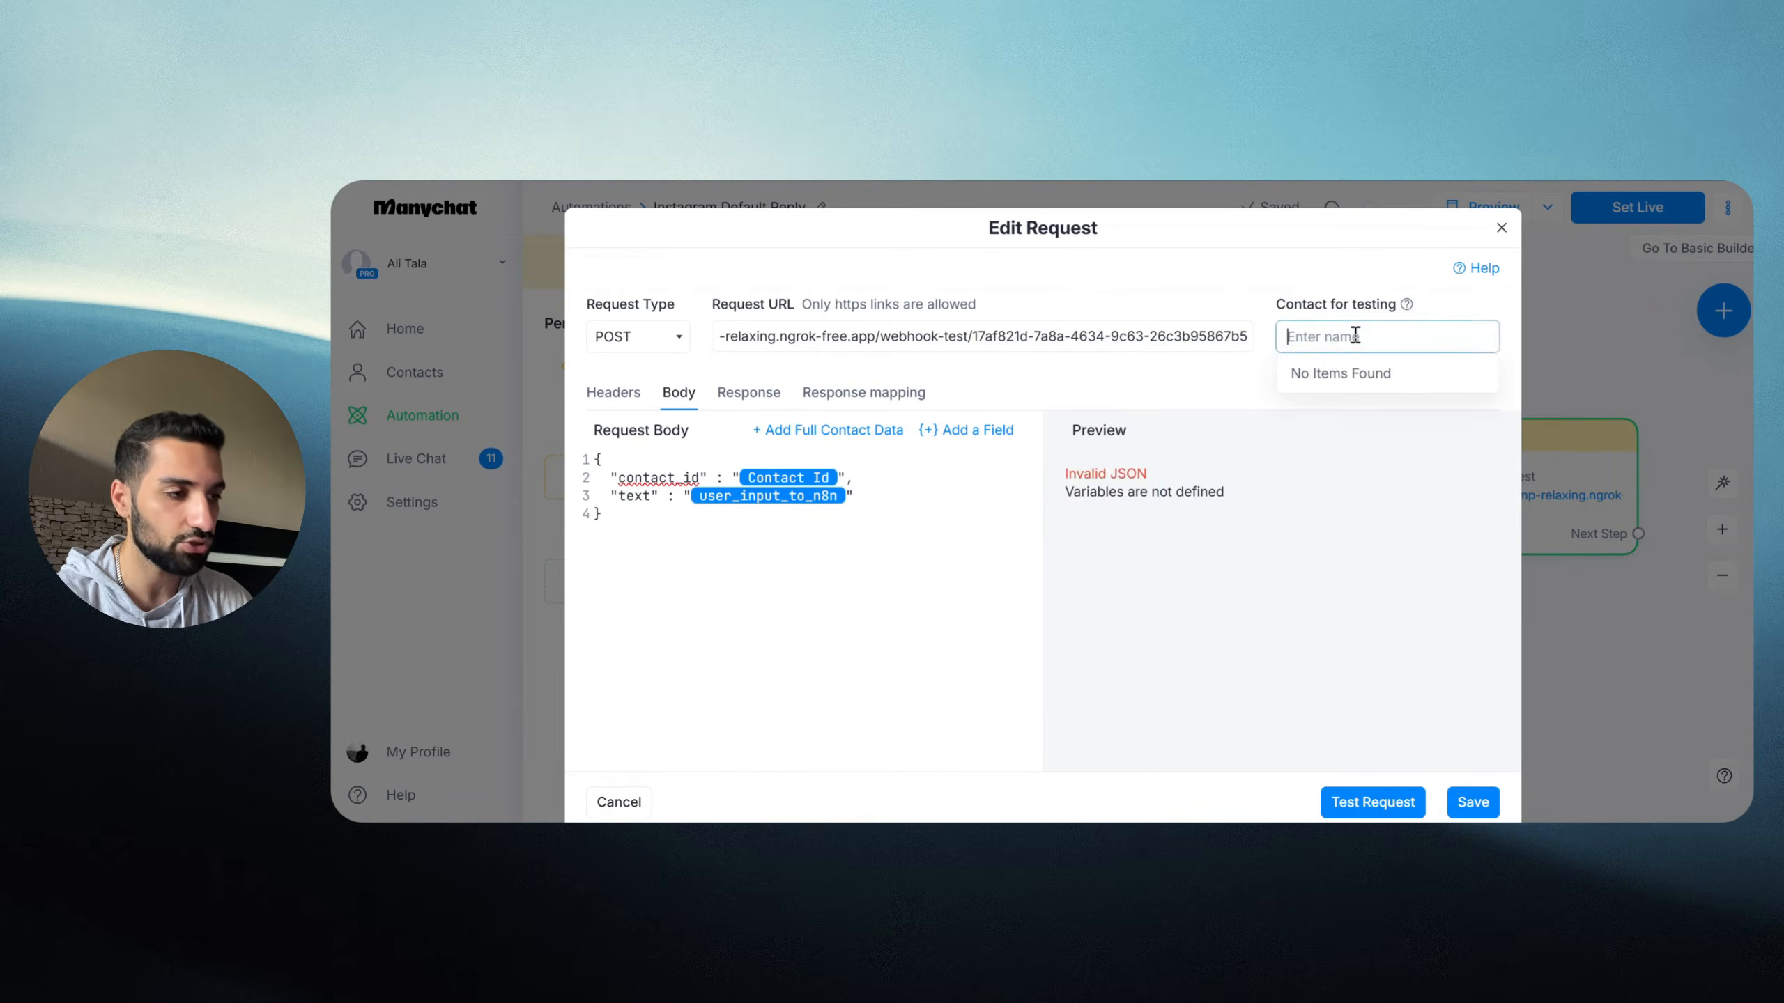
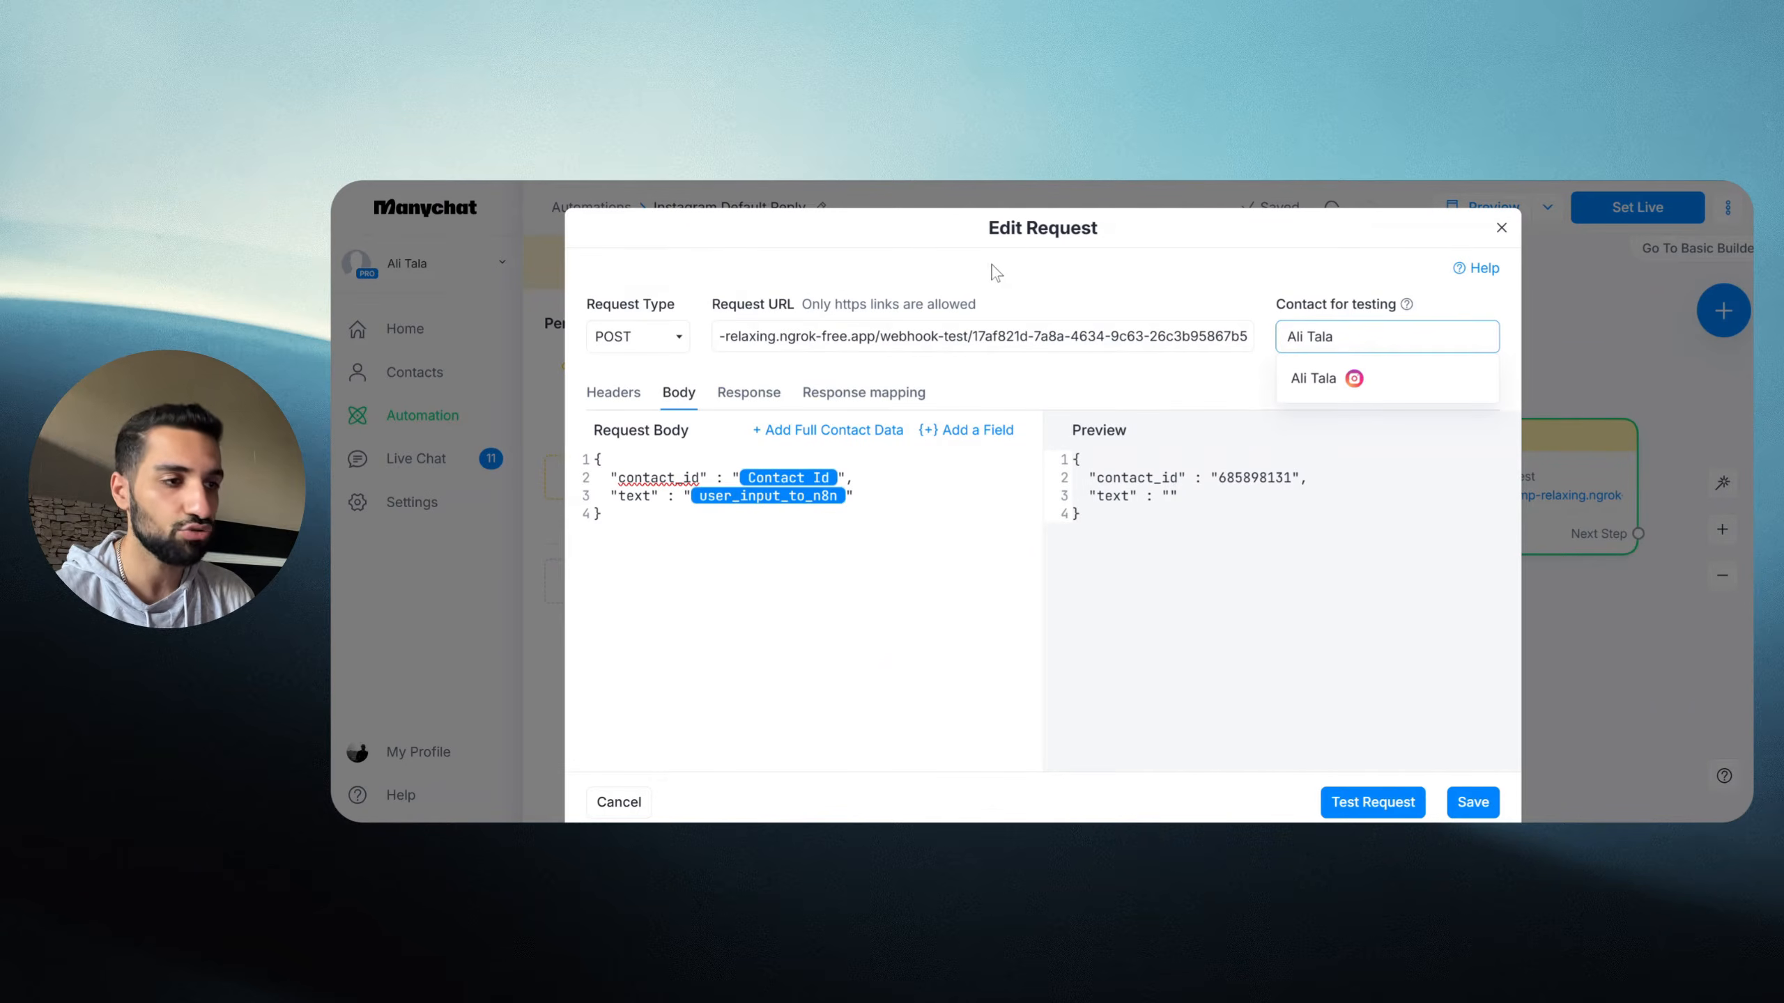
{"action": "left_click", "coordinate": [1112, 526]}
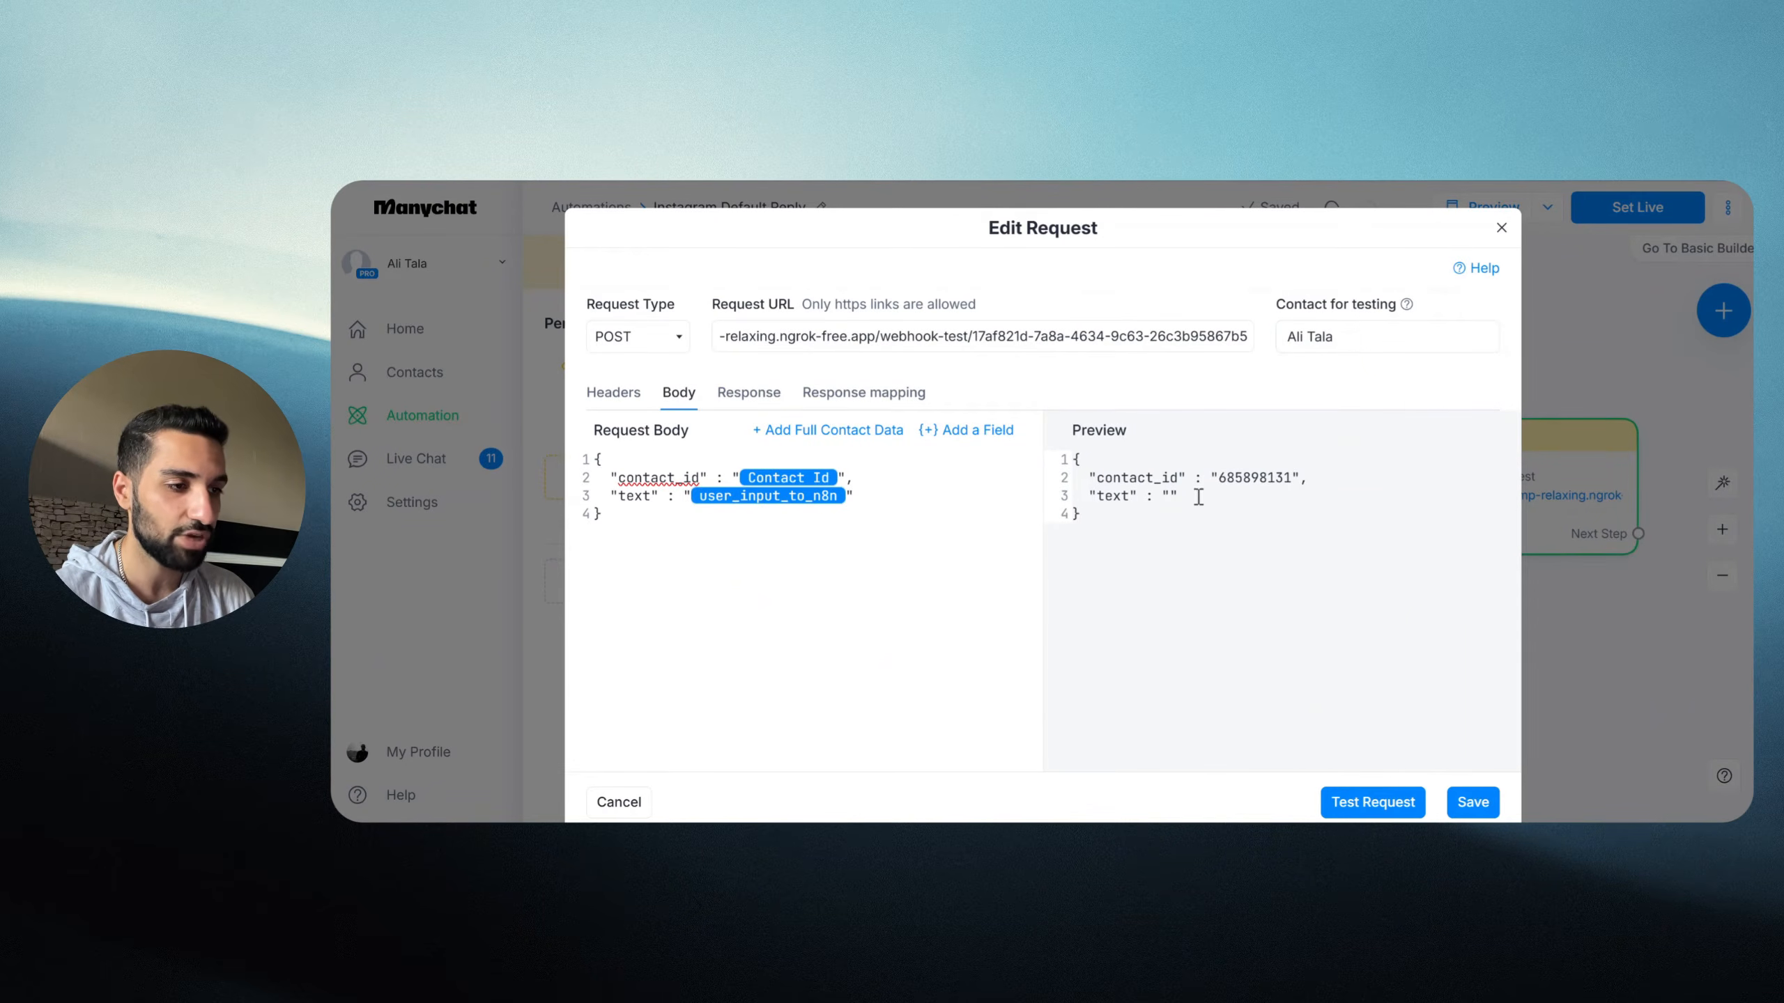
{"action": "double_click", "coordinate": [1098, 478]}
{"action": "left_click_drag", "start_coordinate": [1215, 478], "coordinate": [1291, 479]}
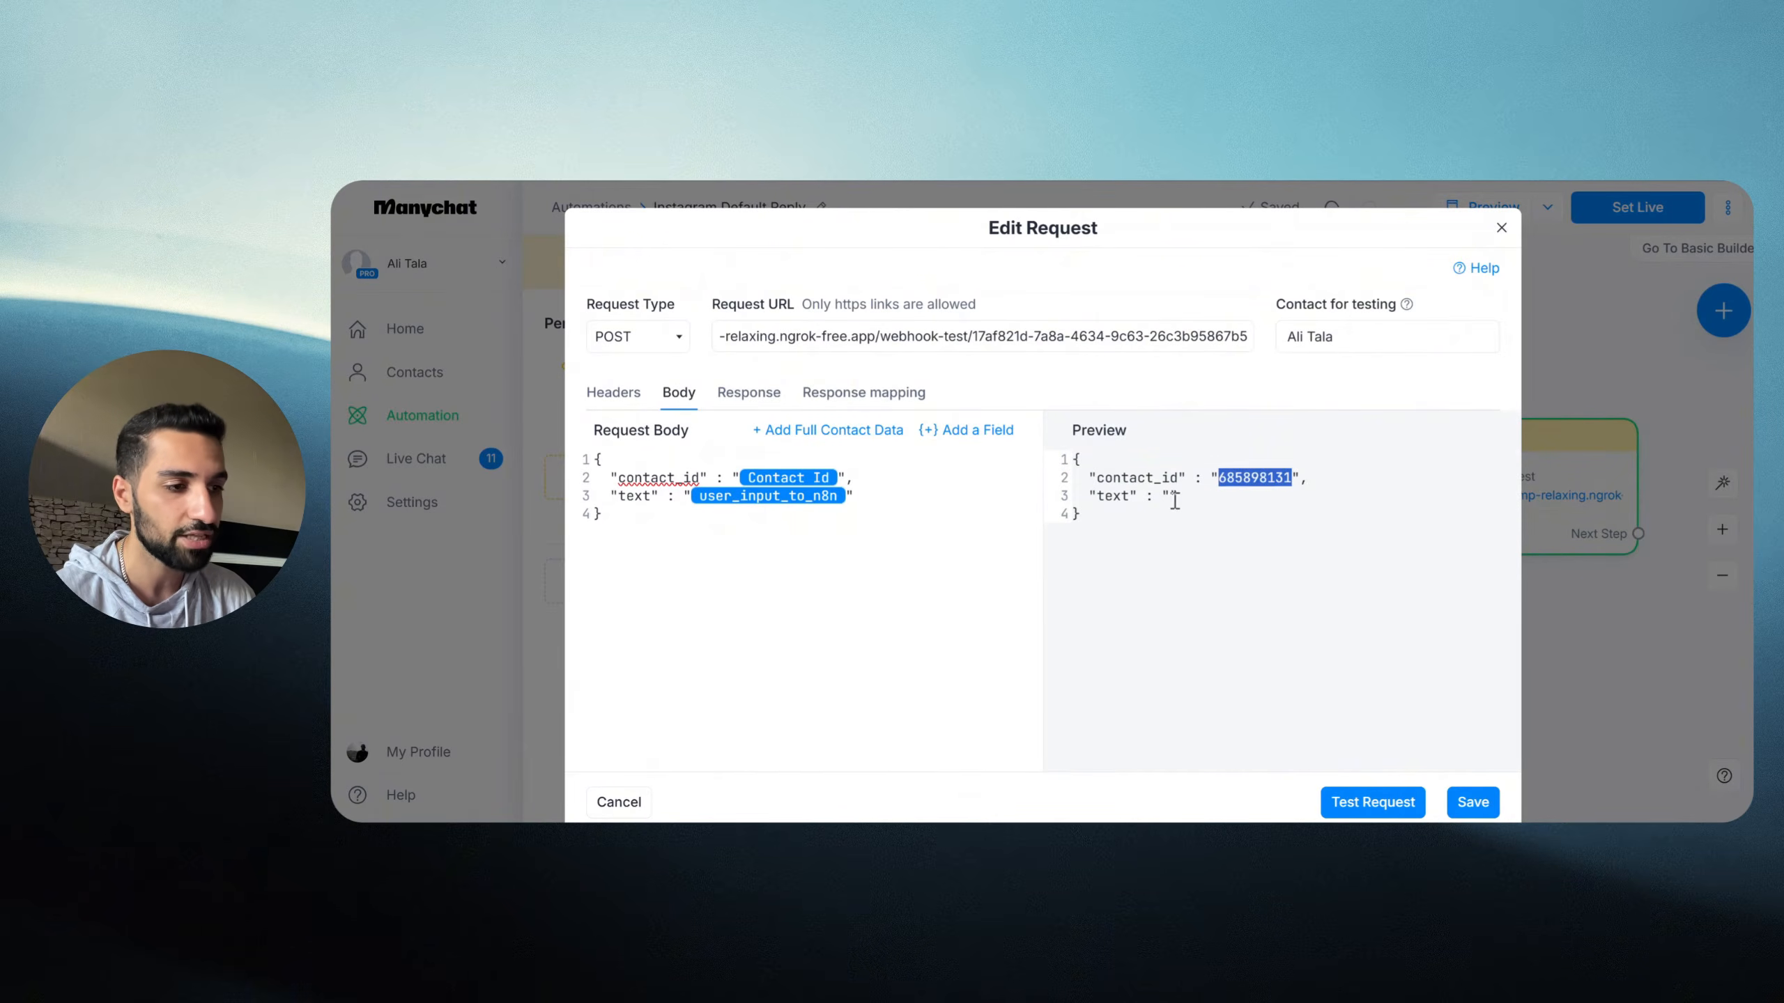
Step: Enter 'Hello' as the preview's sample text value and recheck the request body and URL
{"action": "double_click", "coordinate": [1109, 496]}
{"action": "left_click", "coordinate": [1171, 496]}
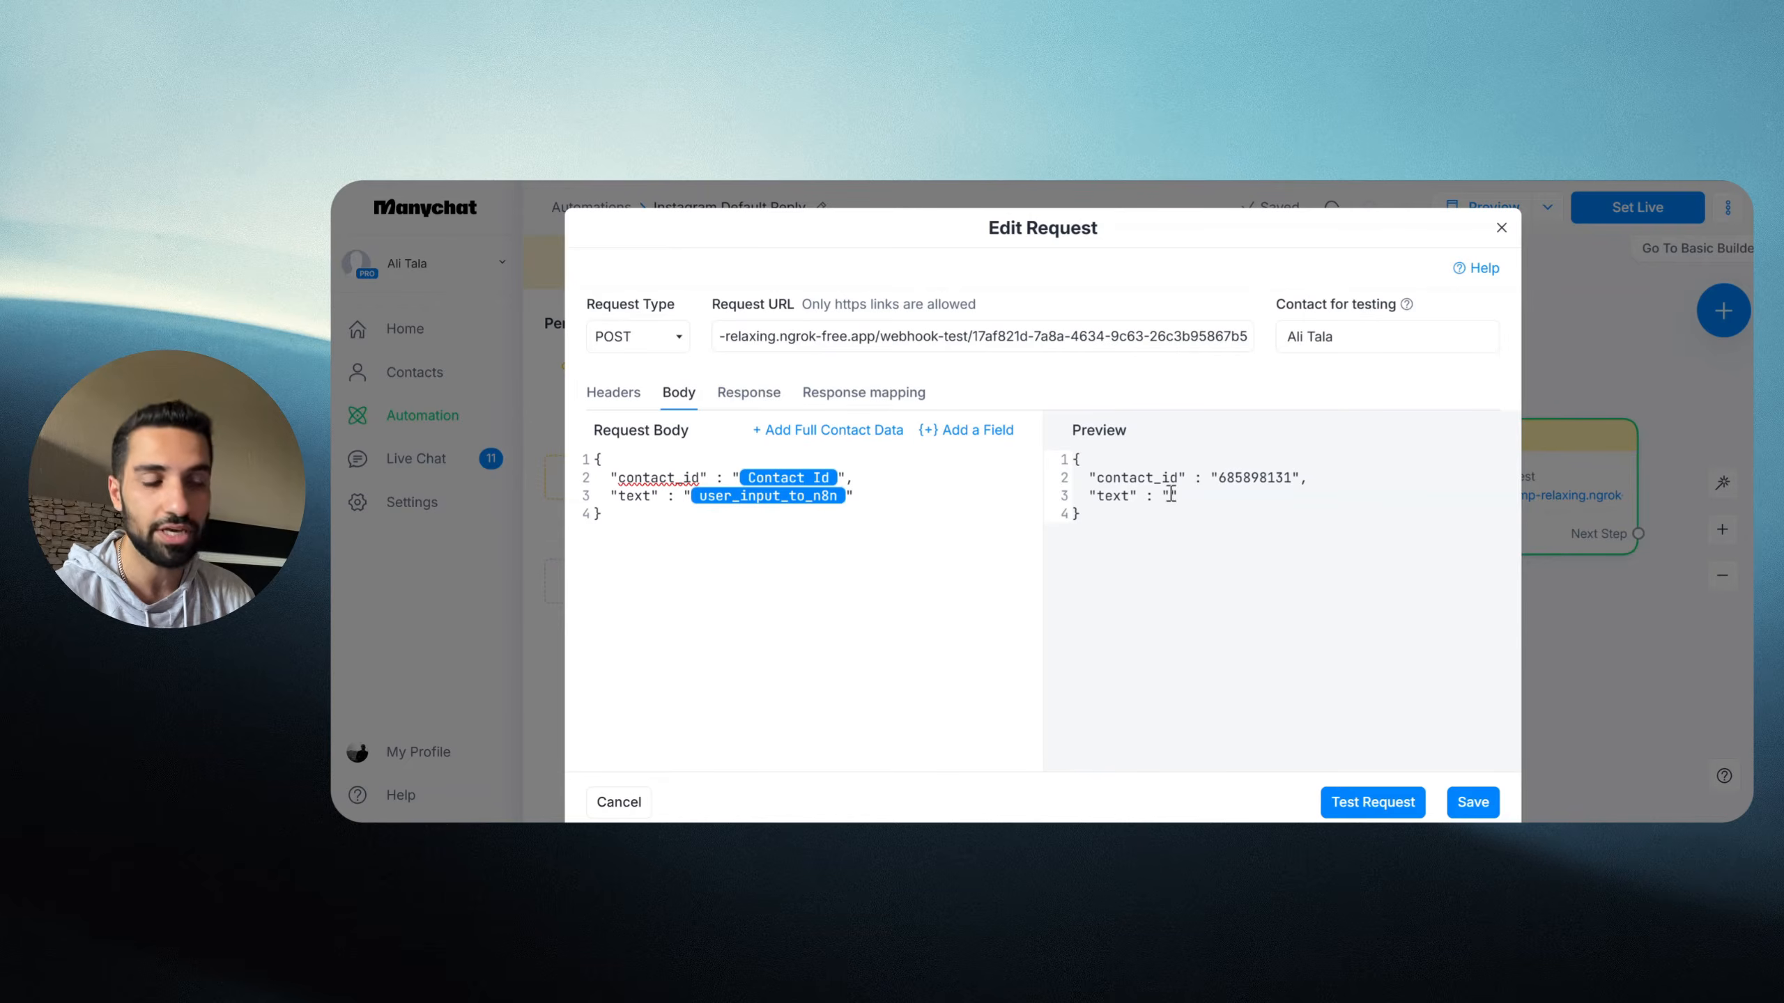
{"action": "type", "text": "Hello"}
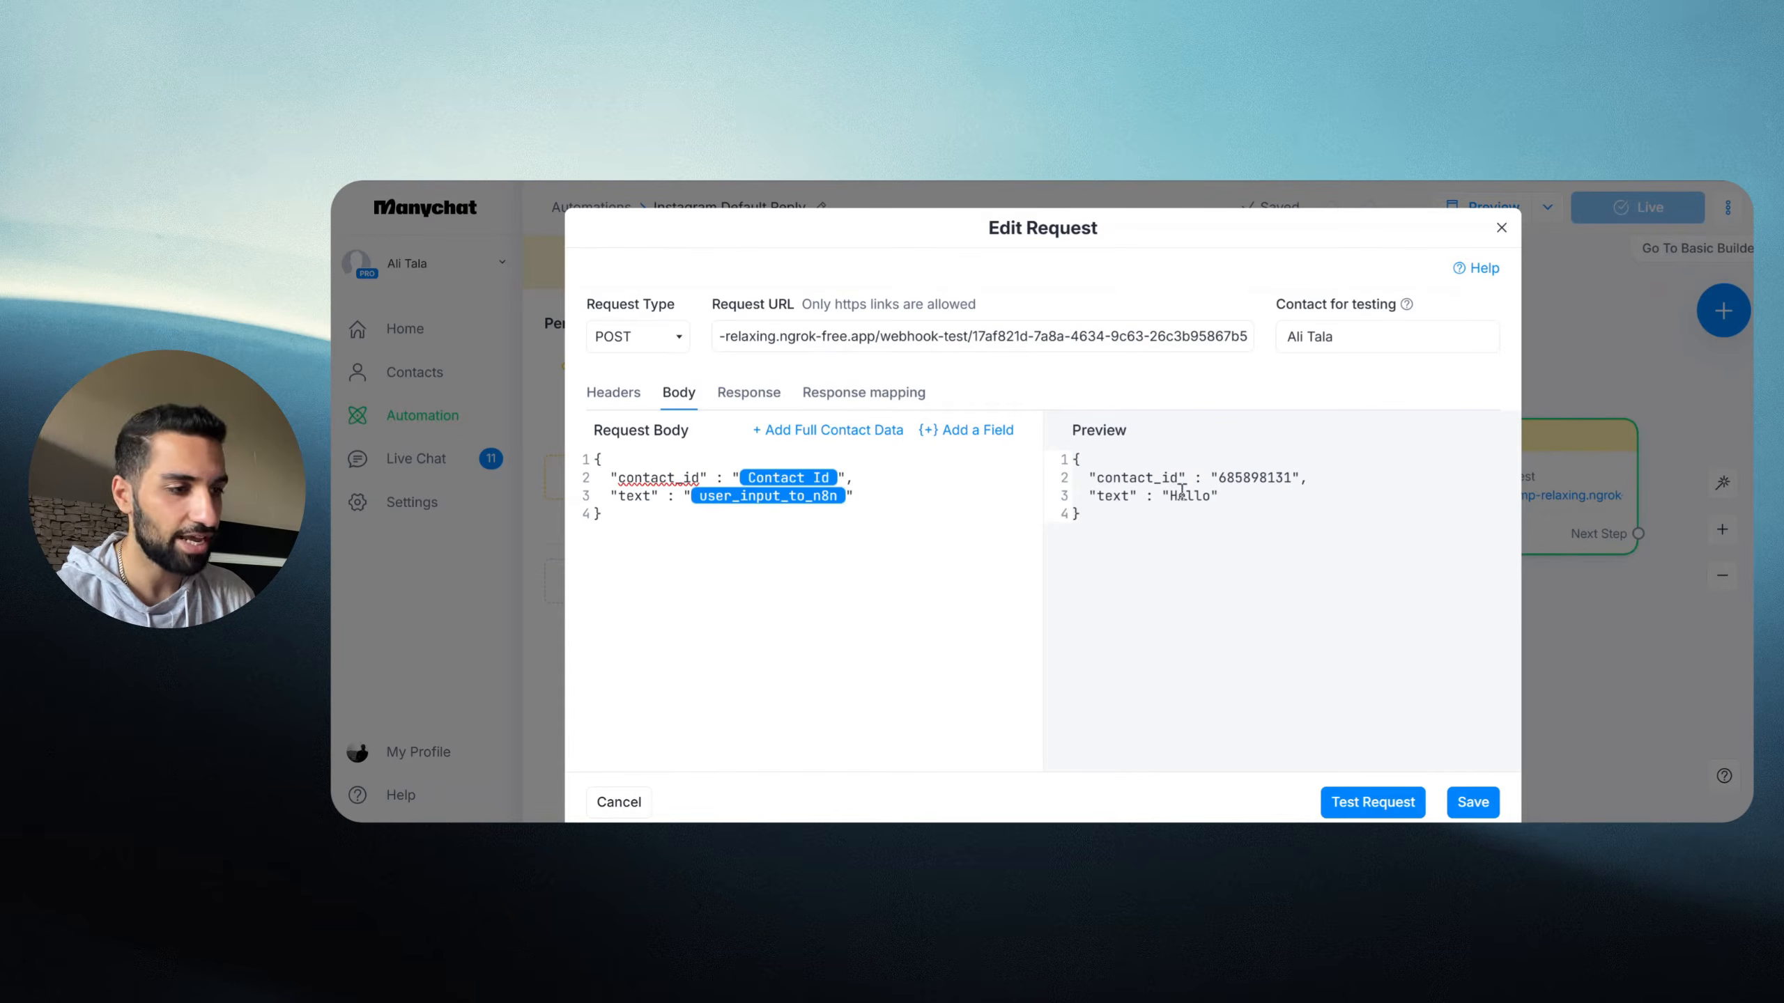
{"action": "left_click_drag", "start_coordinate": [1089, 496], "coordinate": [1211, 504]}
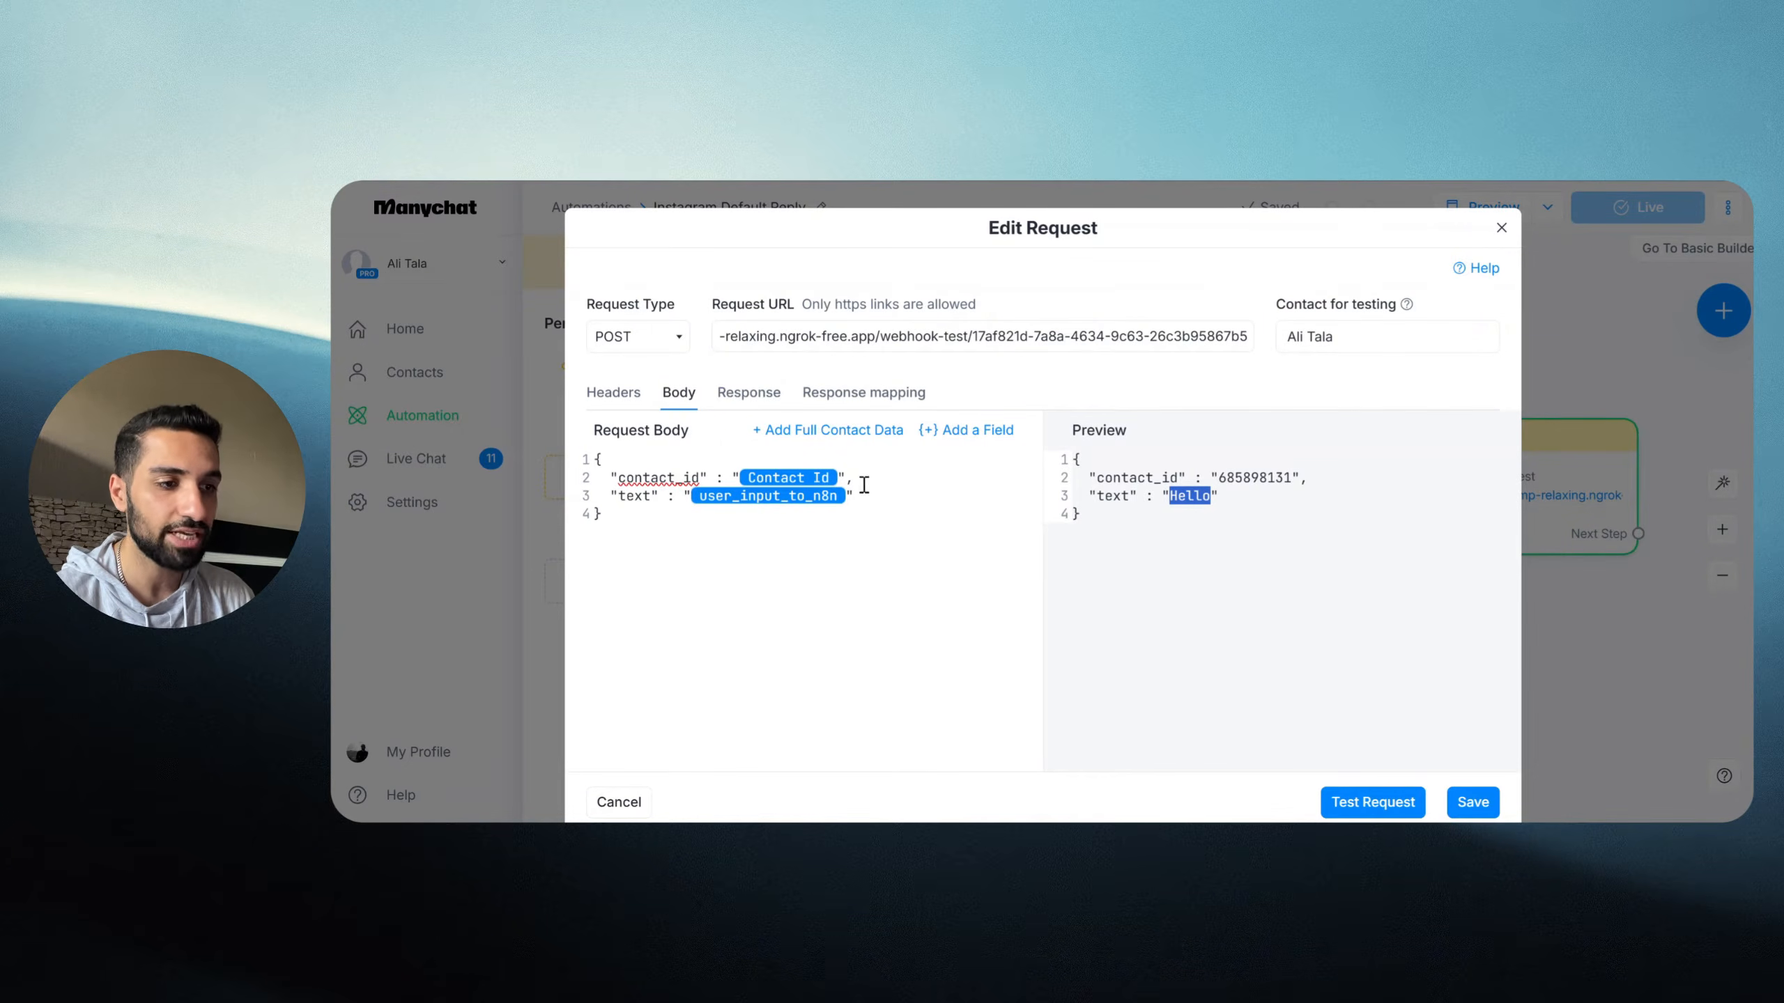
{"action": "left_click_drag", "start_coordinate": [745, 536], "coordinate": [596, 464]}
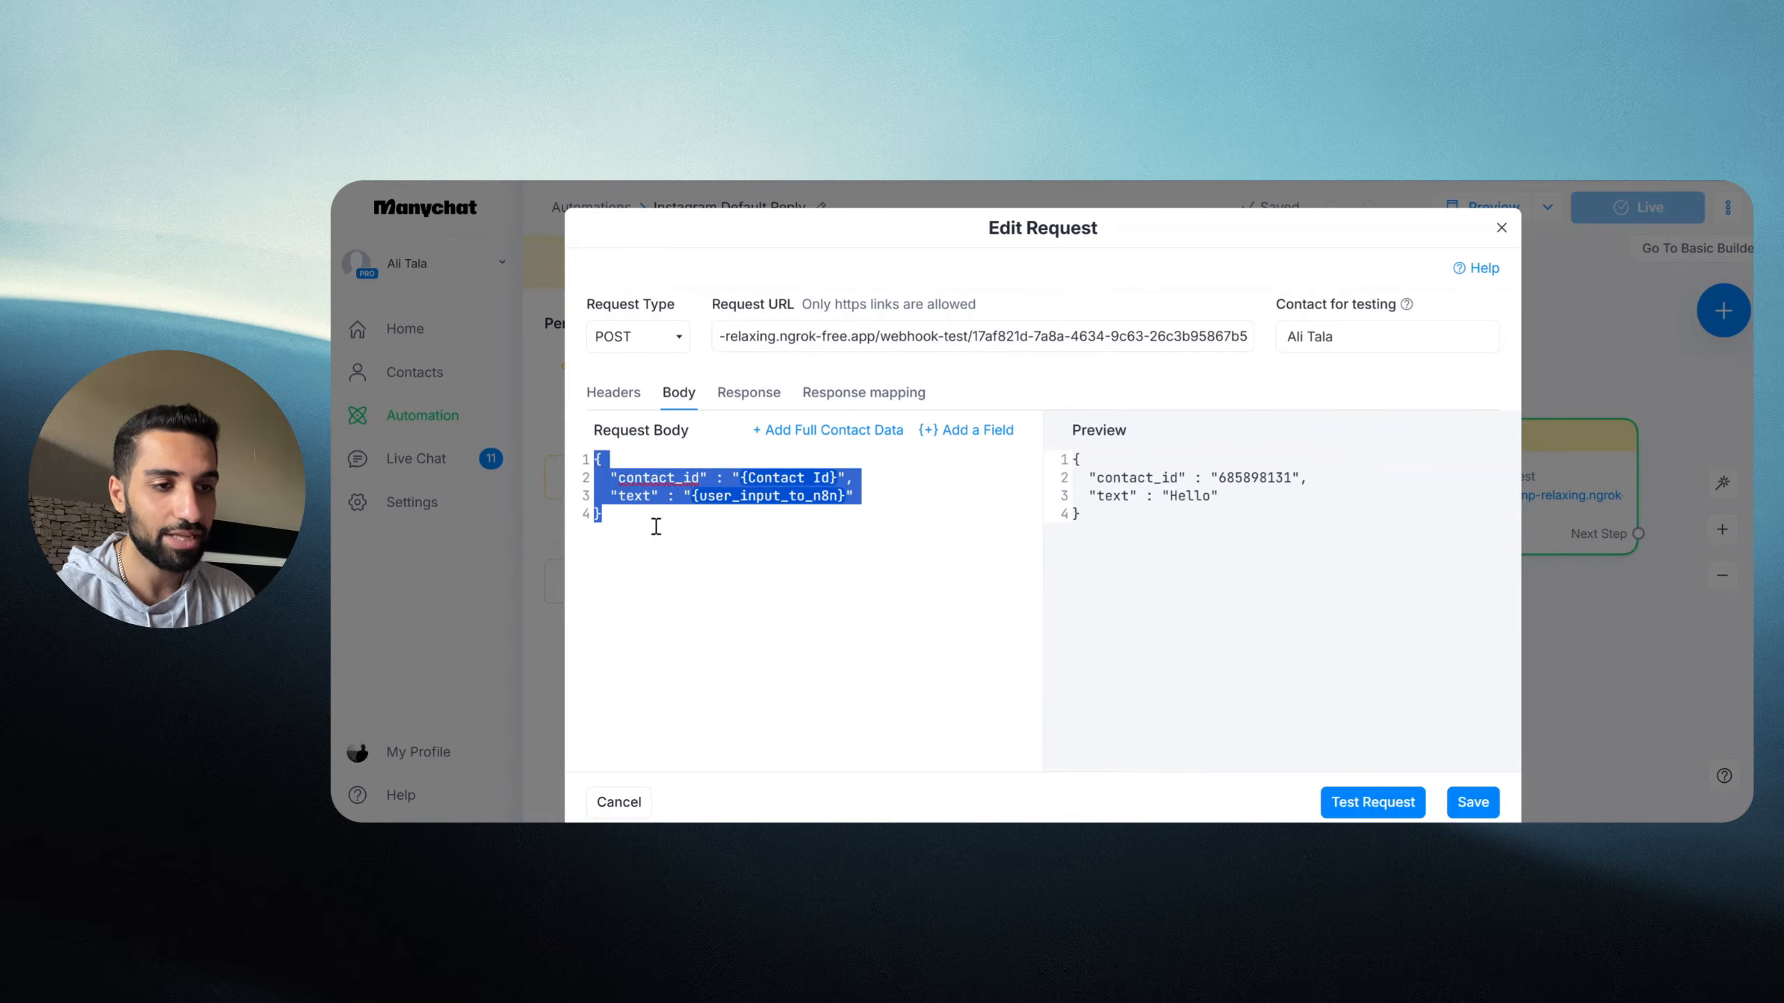
{"action": "left_click", "coordinate": [868, 336]}
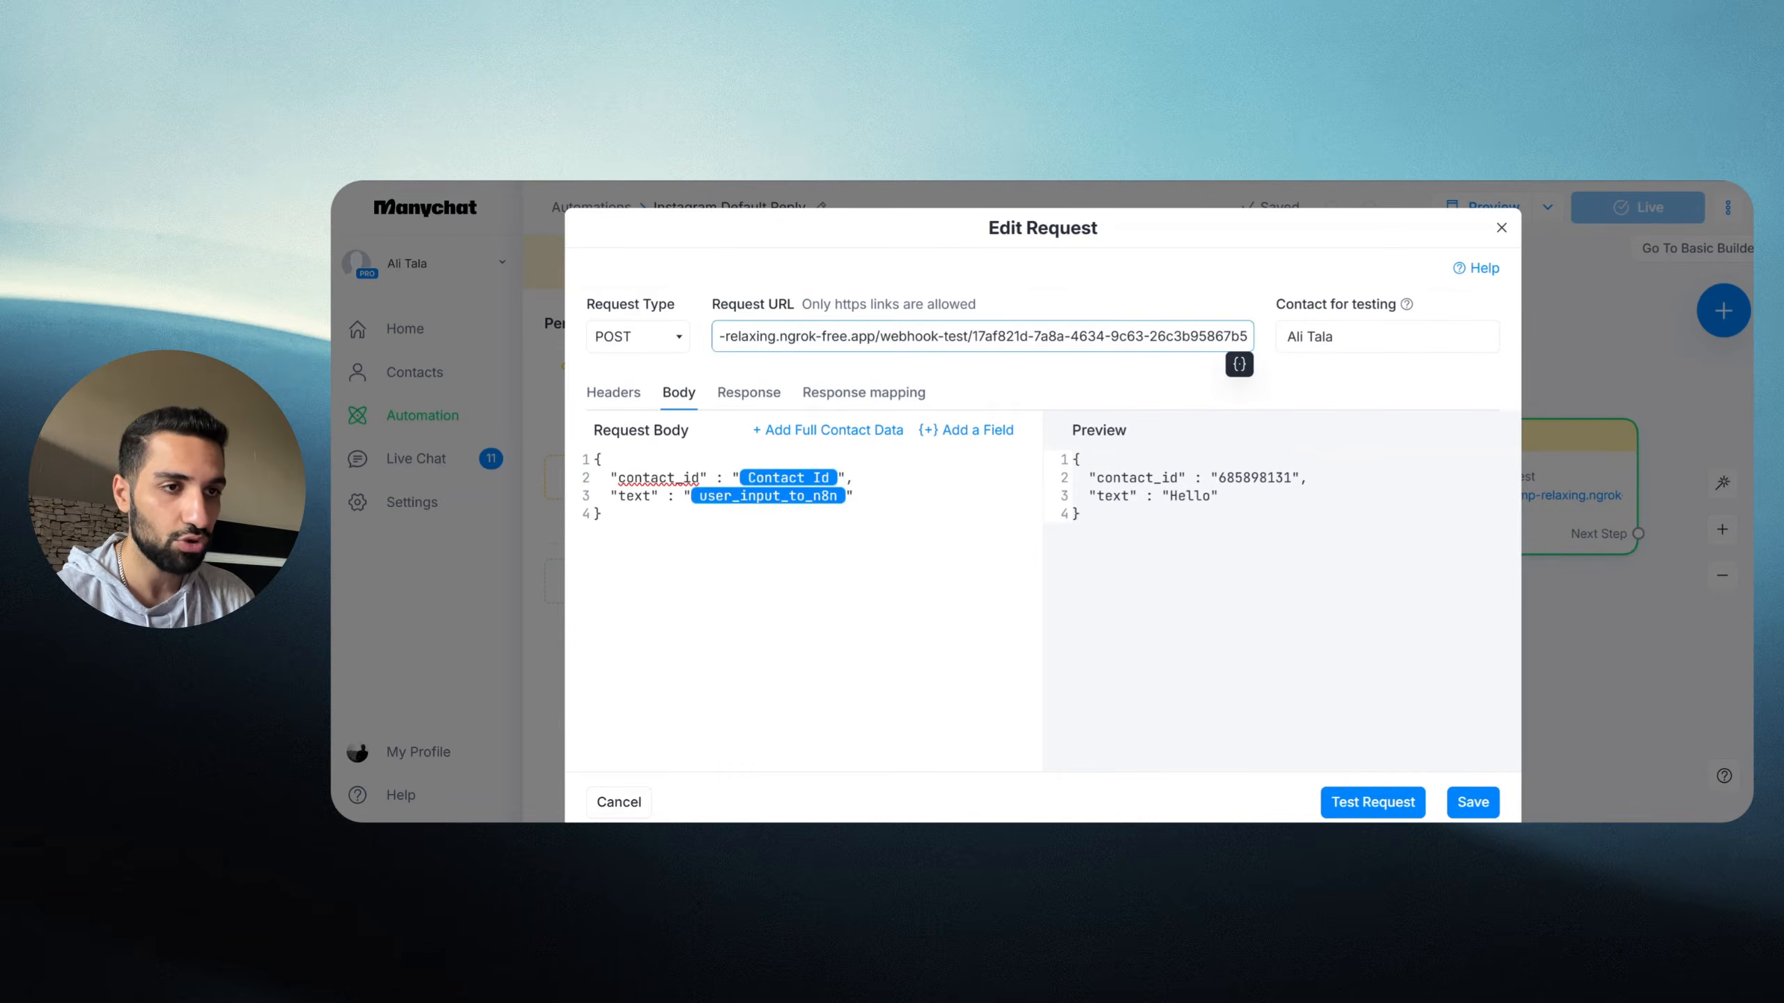
{"action": "key", "text": "ctrl+Tab"}
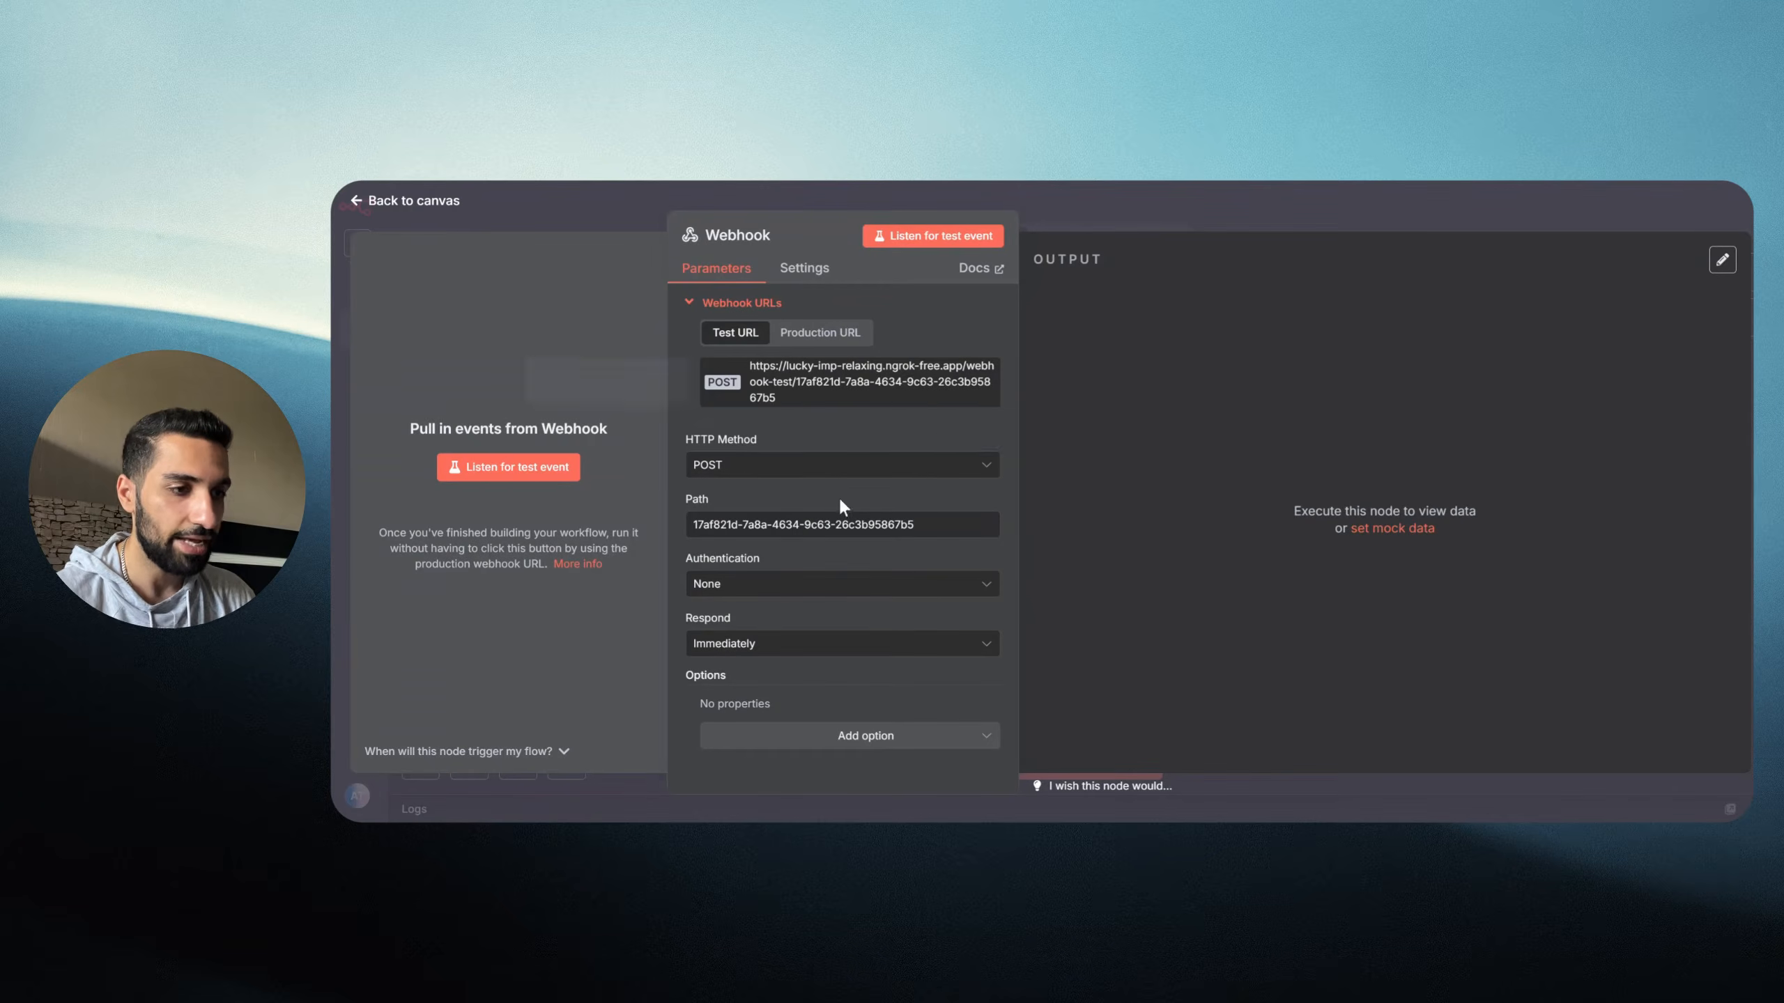
Step: Put the n8n Webhook in listening mode and send Manychat's test request to it
{"action": "left_click", "coordinate": [901, 239]}
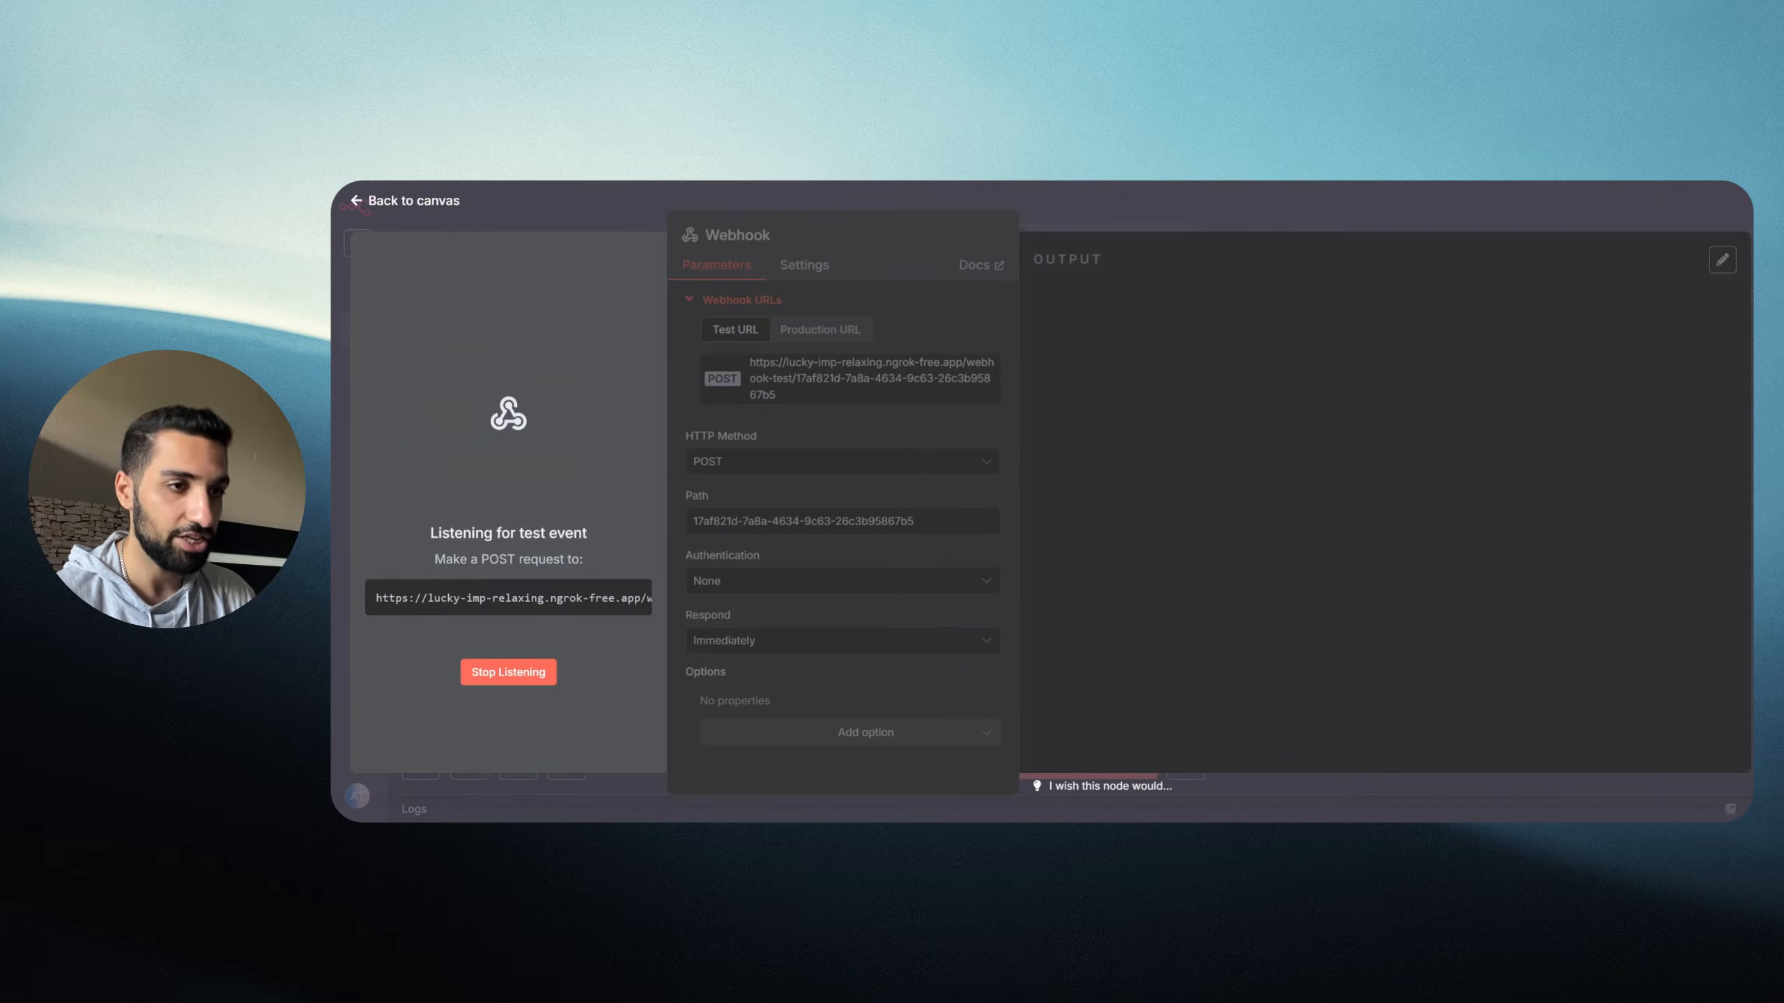
{"action": "key", "text": "ctrl+Tab"}
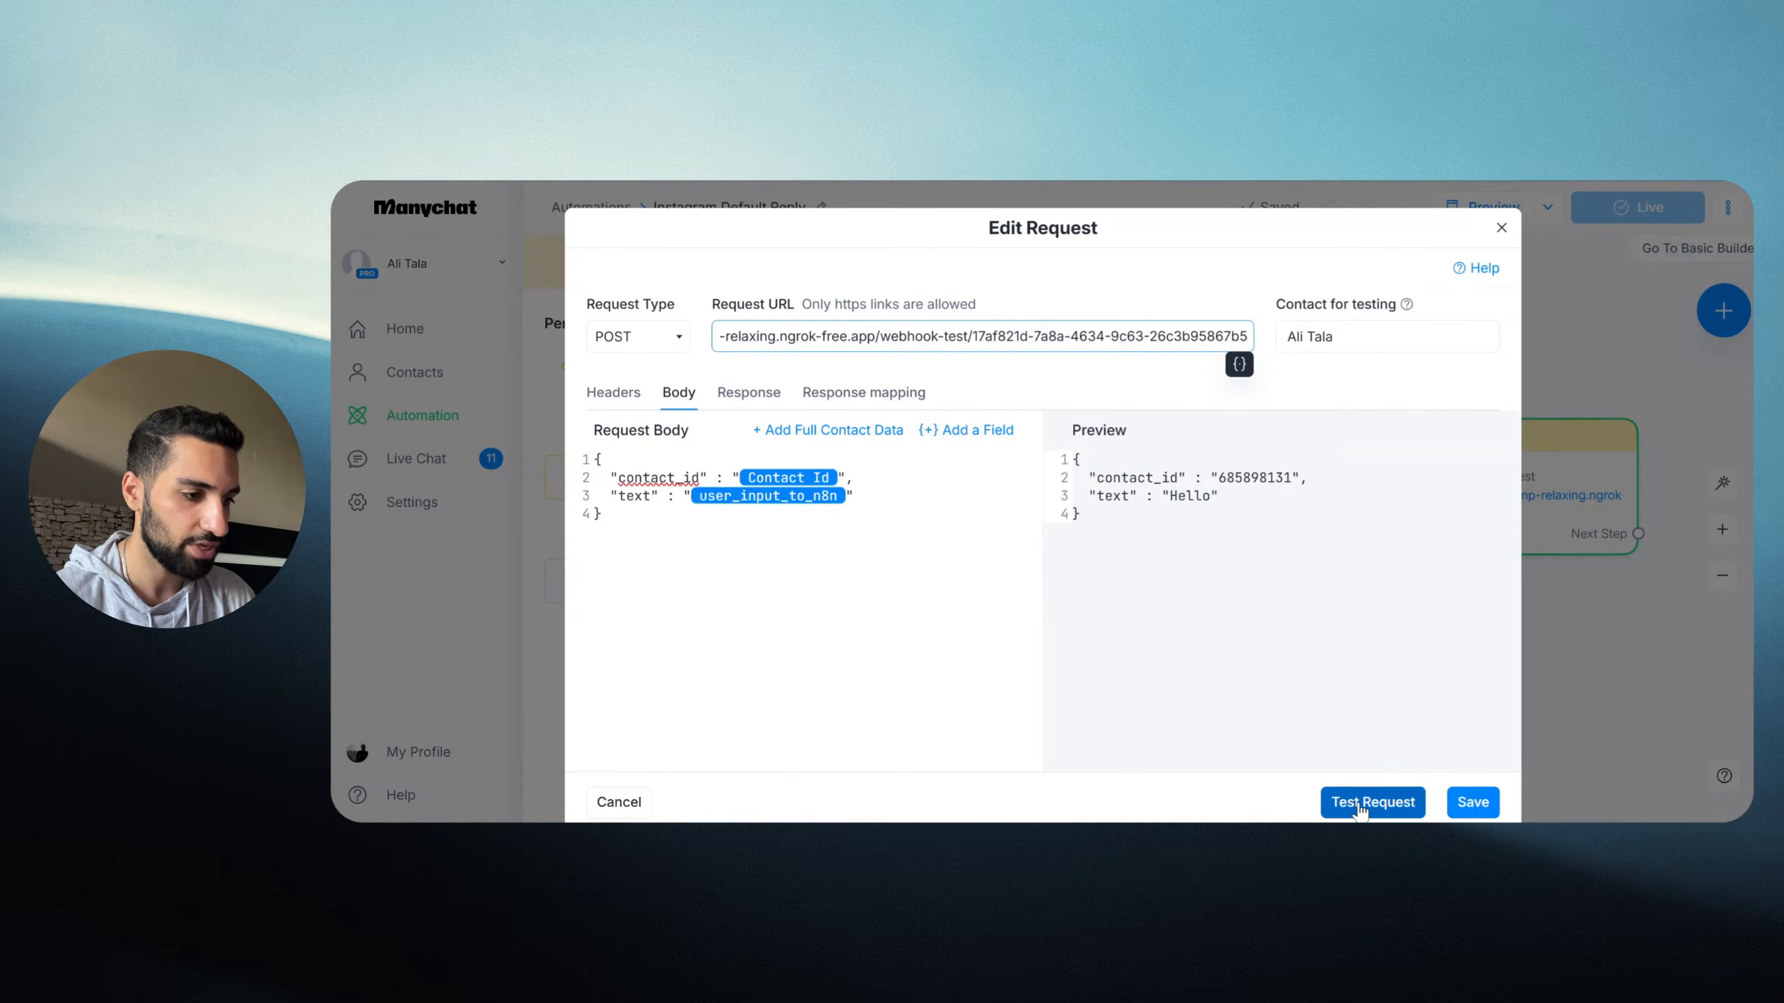
{"action": "left_click", "coordinate": [1359, 808]}
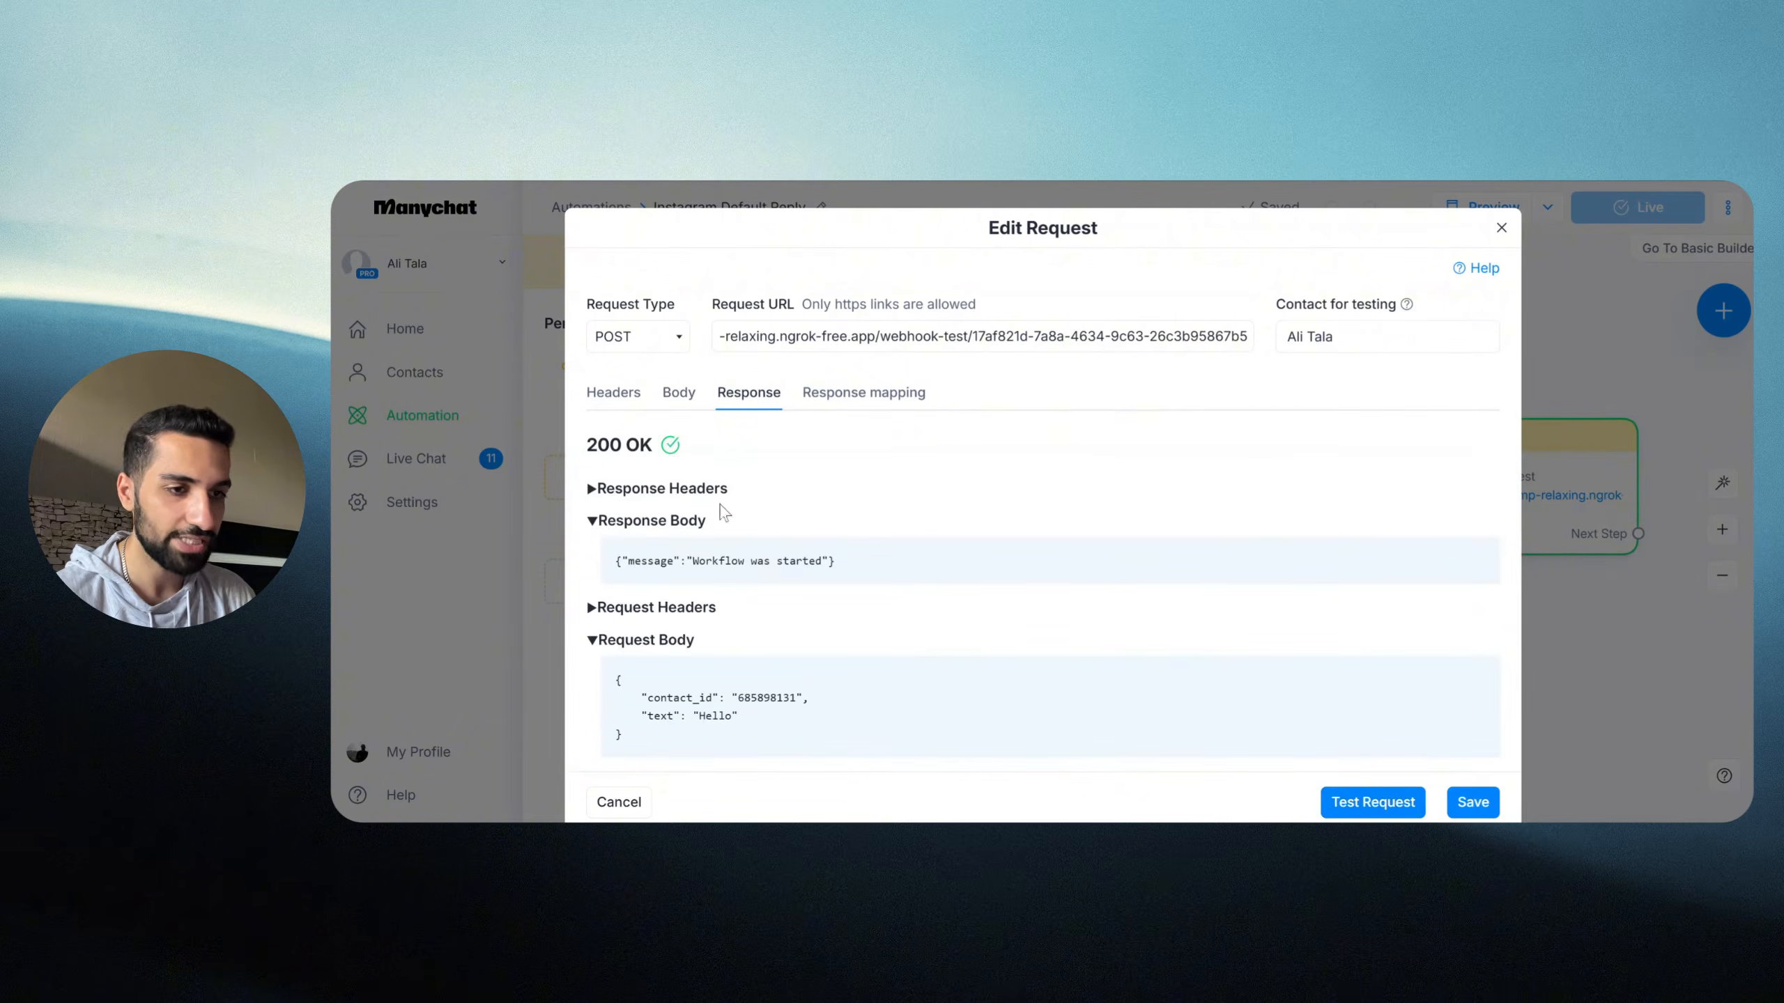
Step: Confirm the 200 OK status and the received contact id and 'Hello' text in the Webhook output
{"action": "left_click_drag", "start_coordinate": [585, 444], "coordinate": [628, 448]}
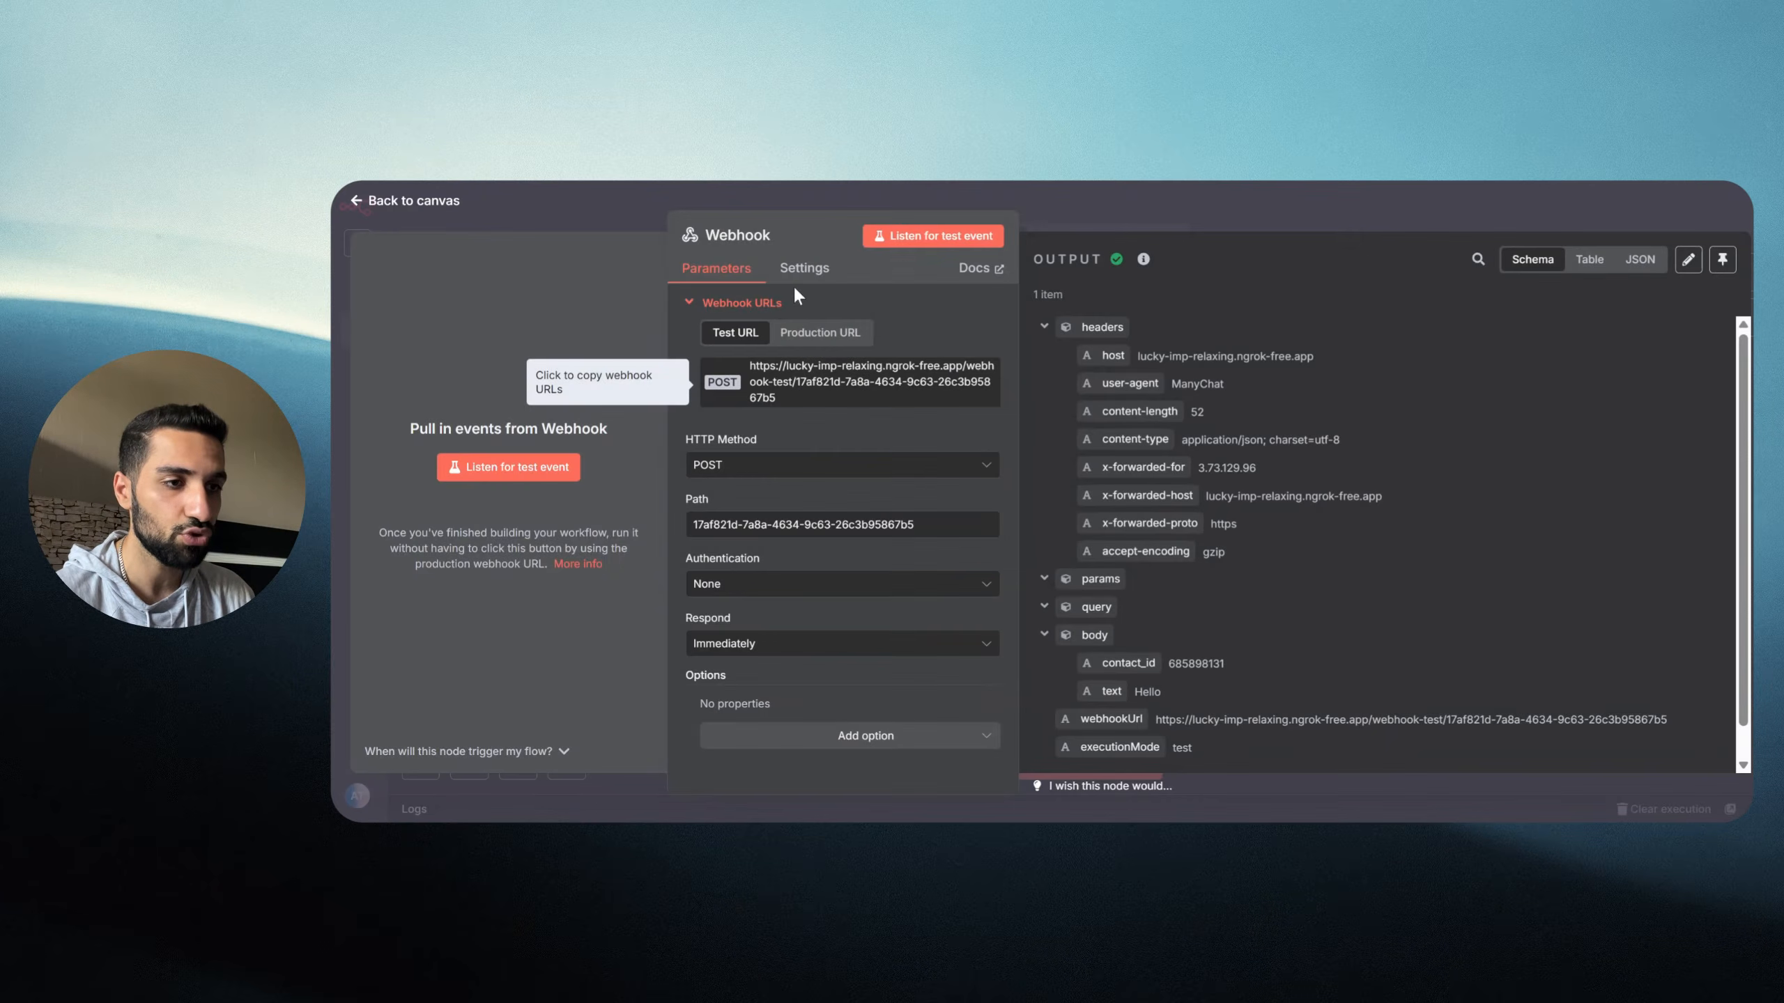
{"action": "scroll", "coordinate": [1177, 406], "scroll_direction": "down", "scroll_amount": 1}
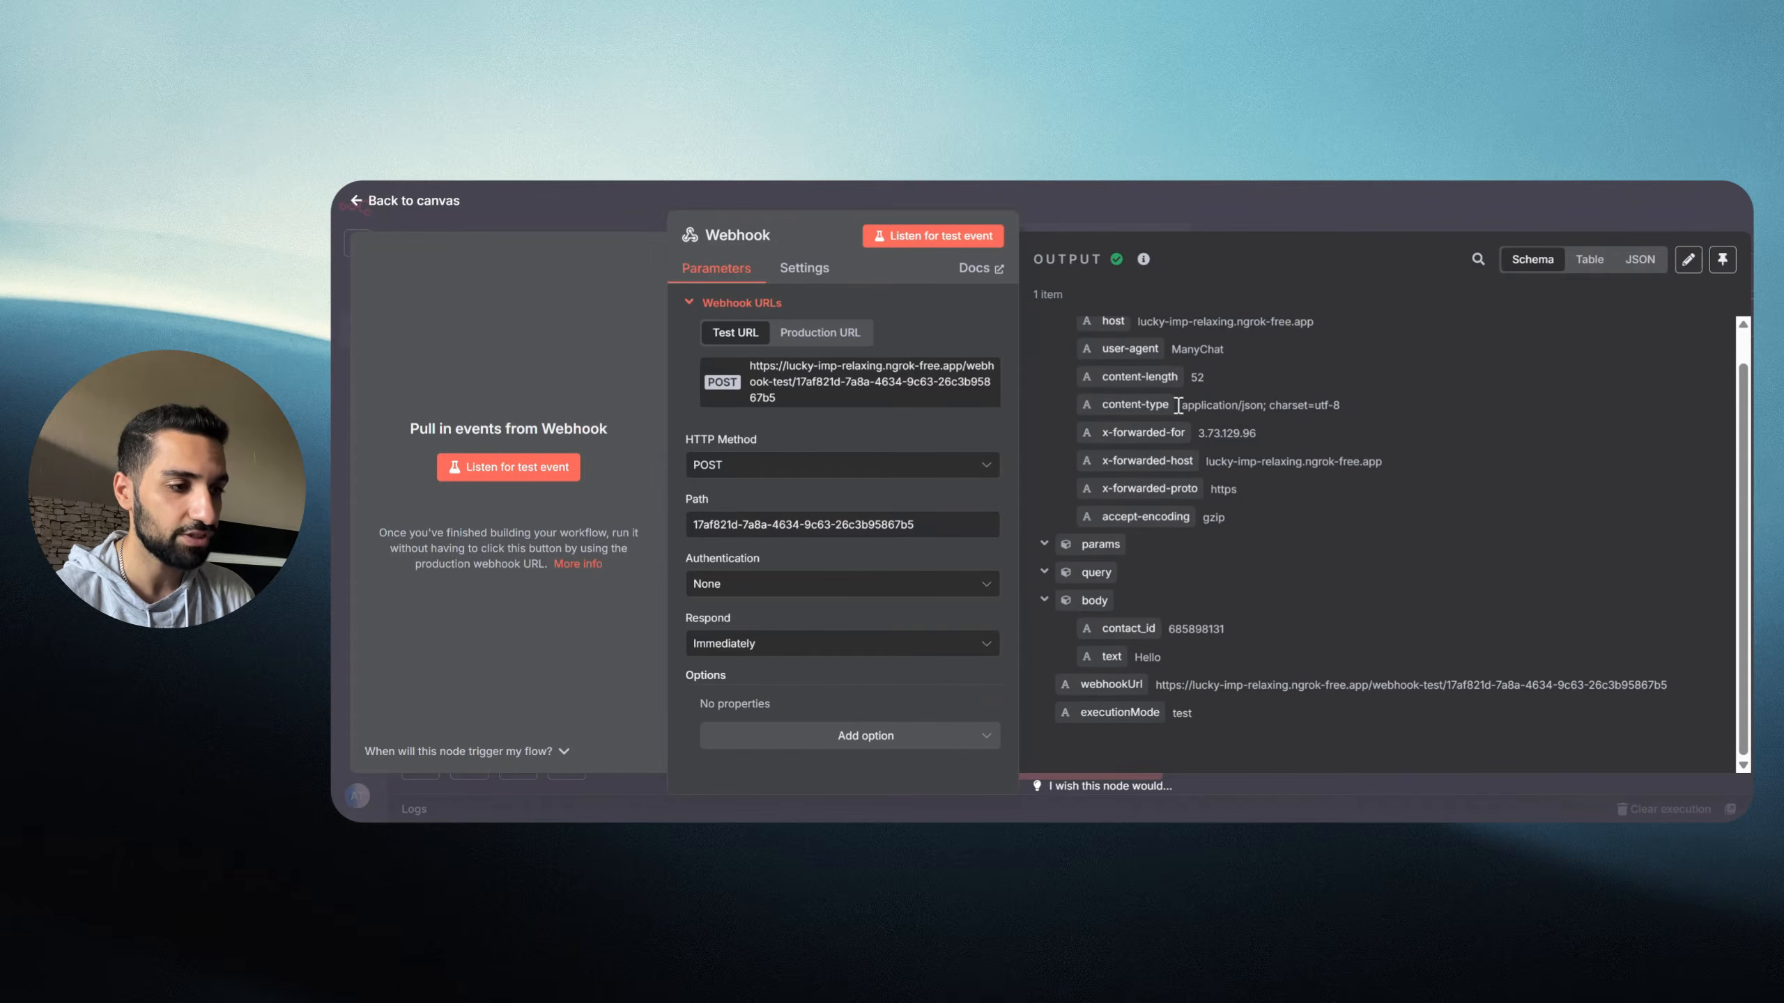
{"action": "scroll", "coordinate": [1171, 457], "scroll_direction": "up", "scroll_amount": 1}
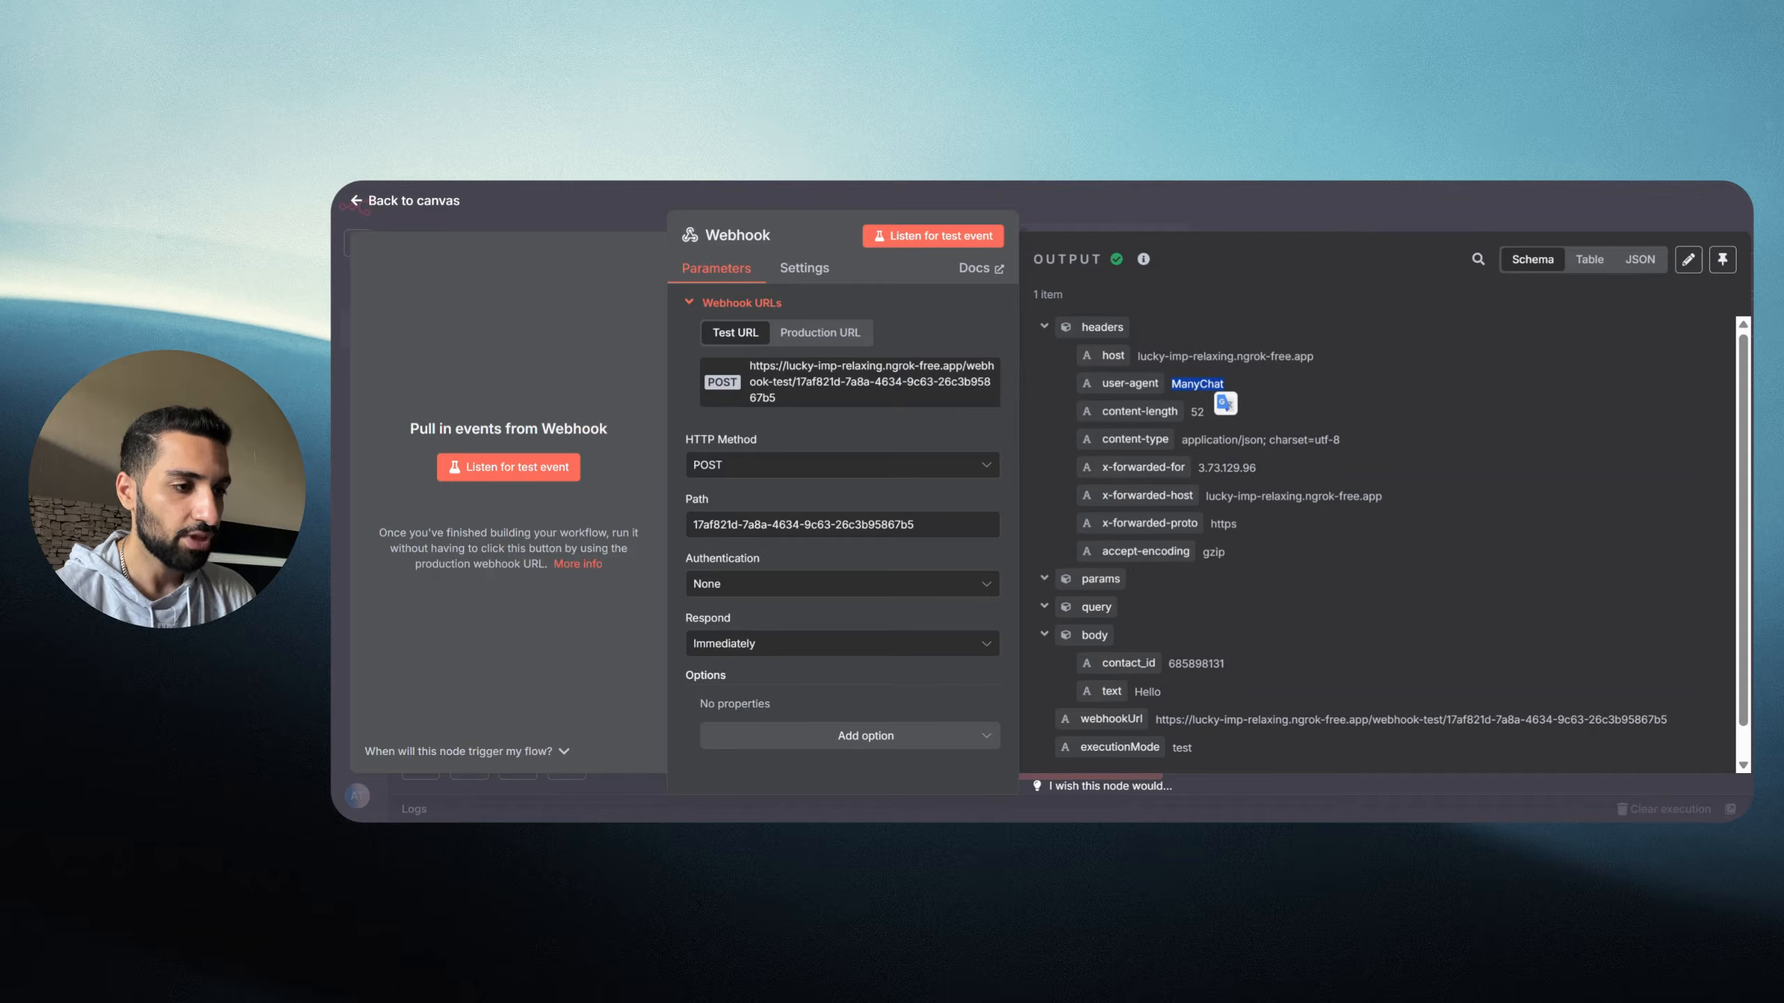
{"action": "scroll", "coordinate": [1258, 519], "scroll_direction": "down", "scroll_amount": 1}
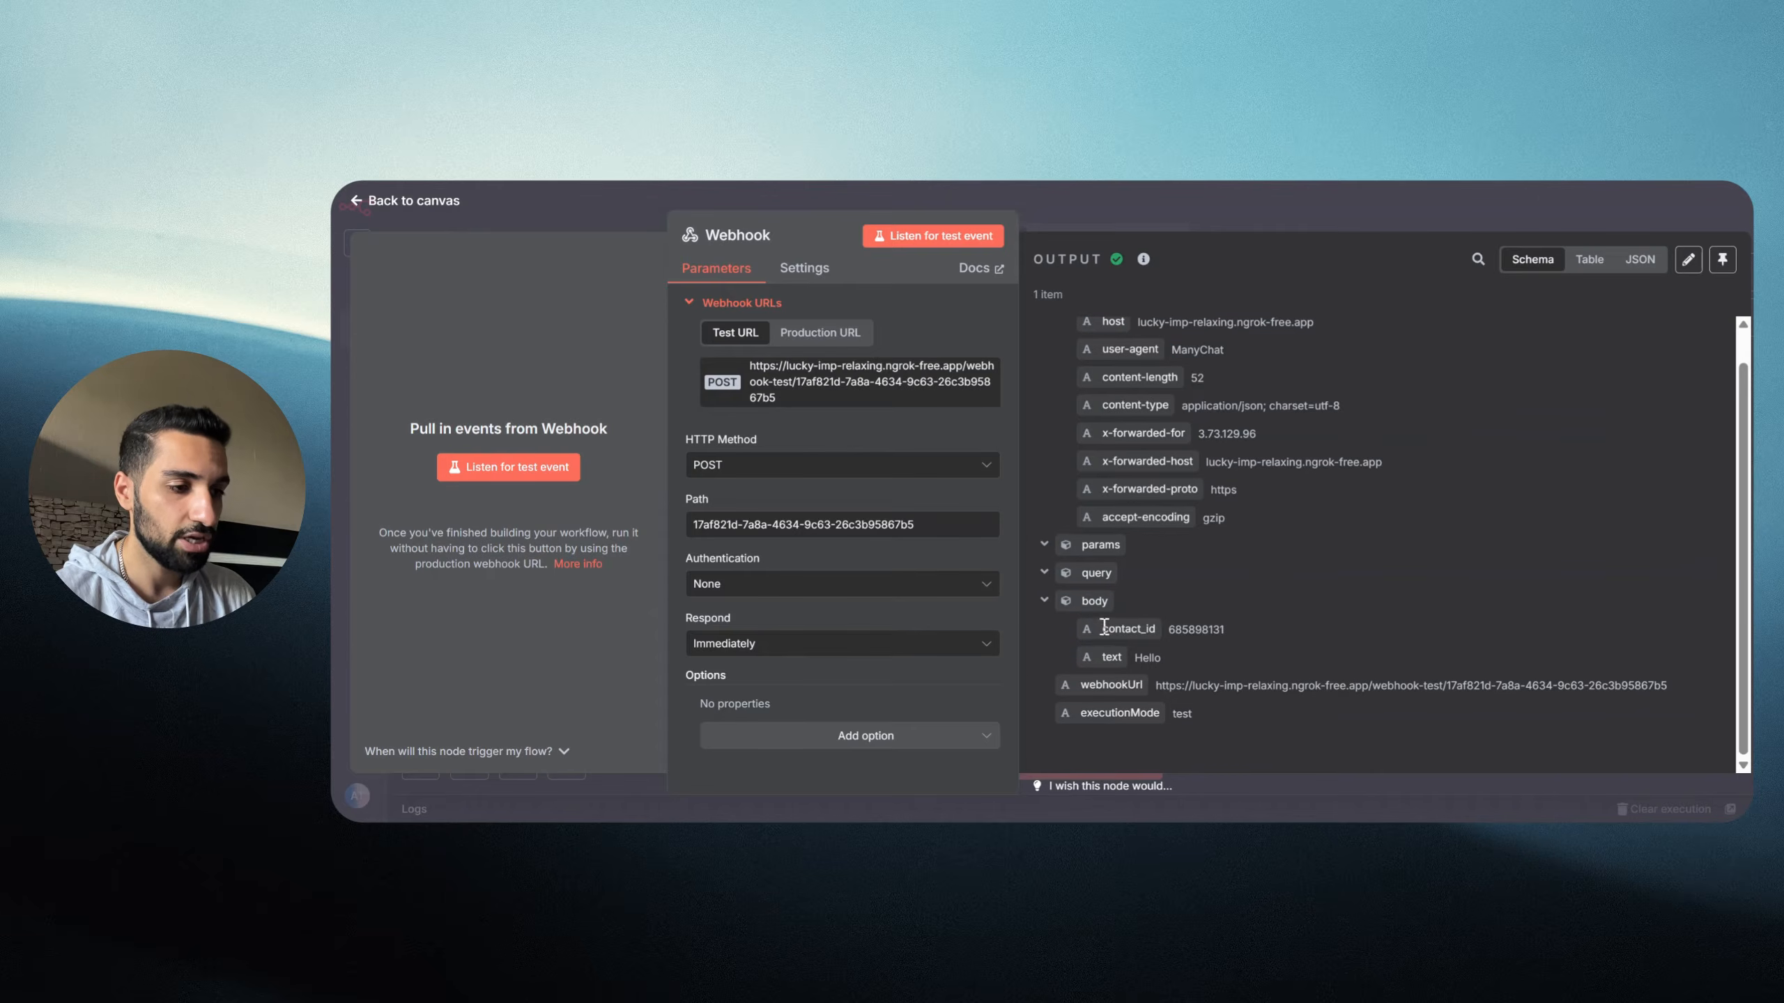
{"action": "double_click", "coordinate": [1191, 629]}
{"action": "double_click", "coordinate": [1149, 658]}
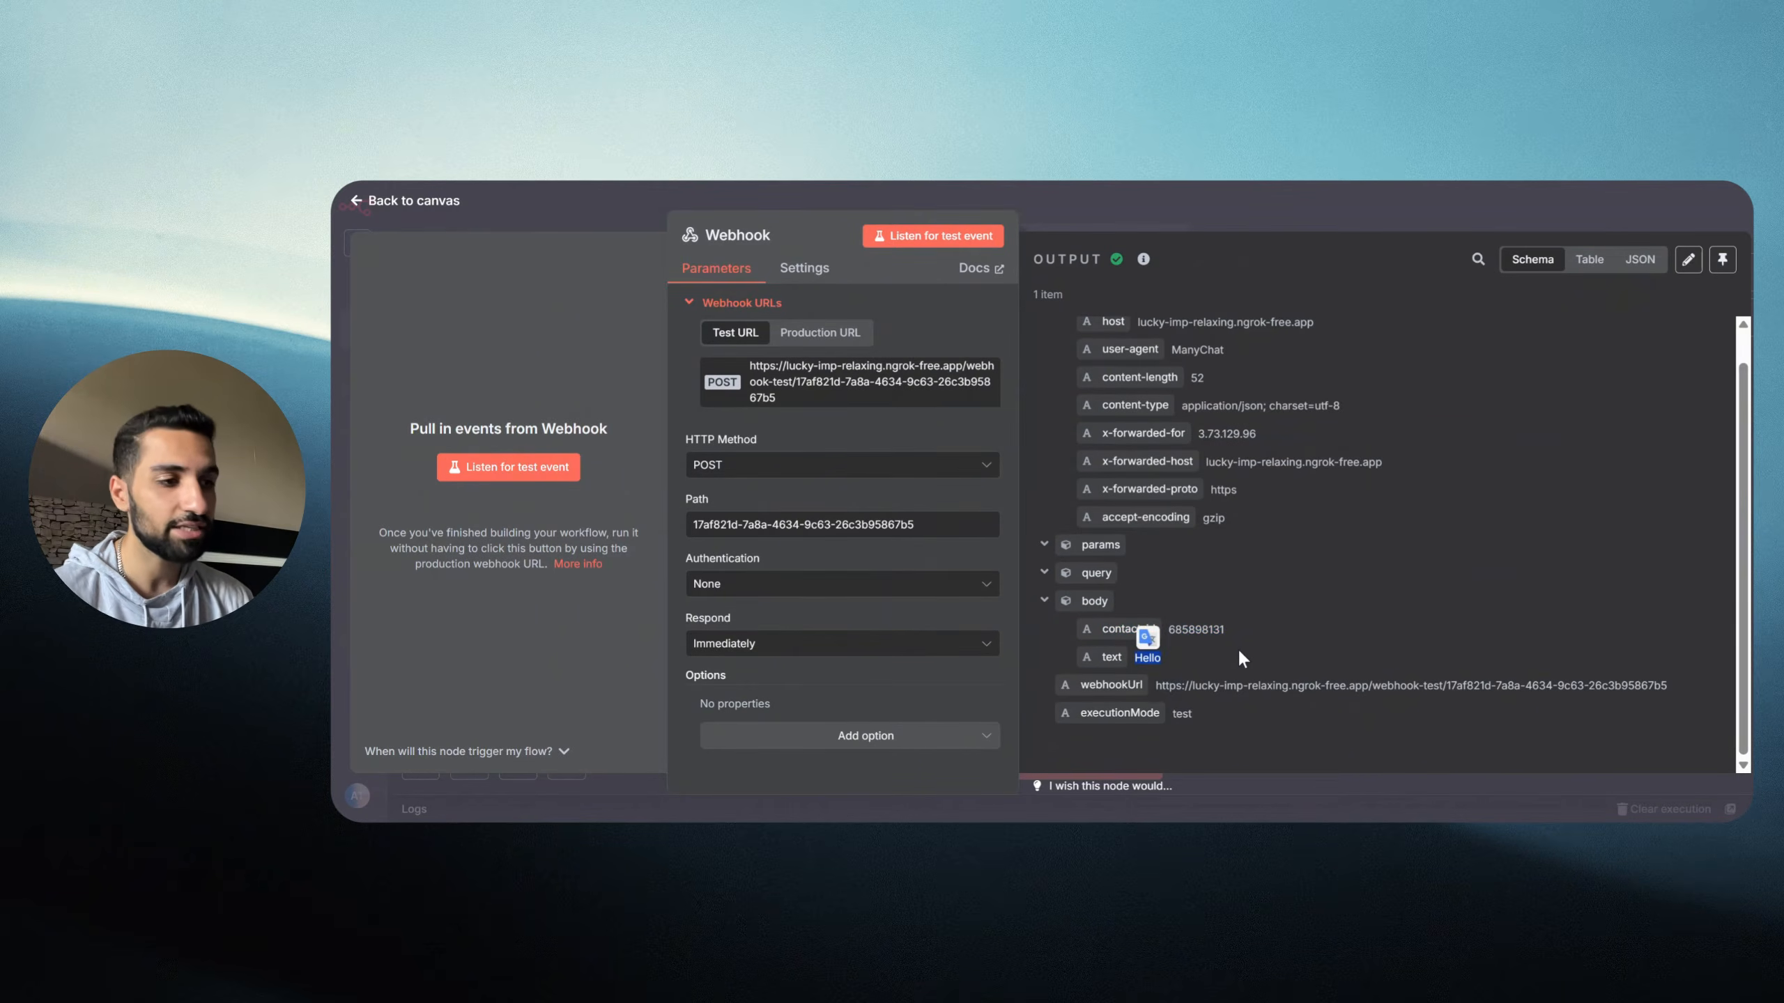
{"action": "left_click_drag", "start_coordinate": [1327, 310], "coordinate": [1190, 608]}
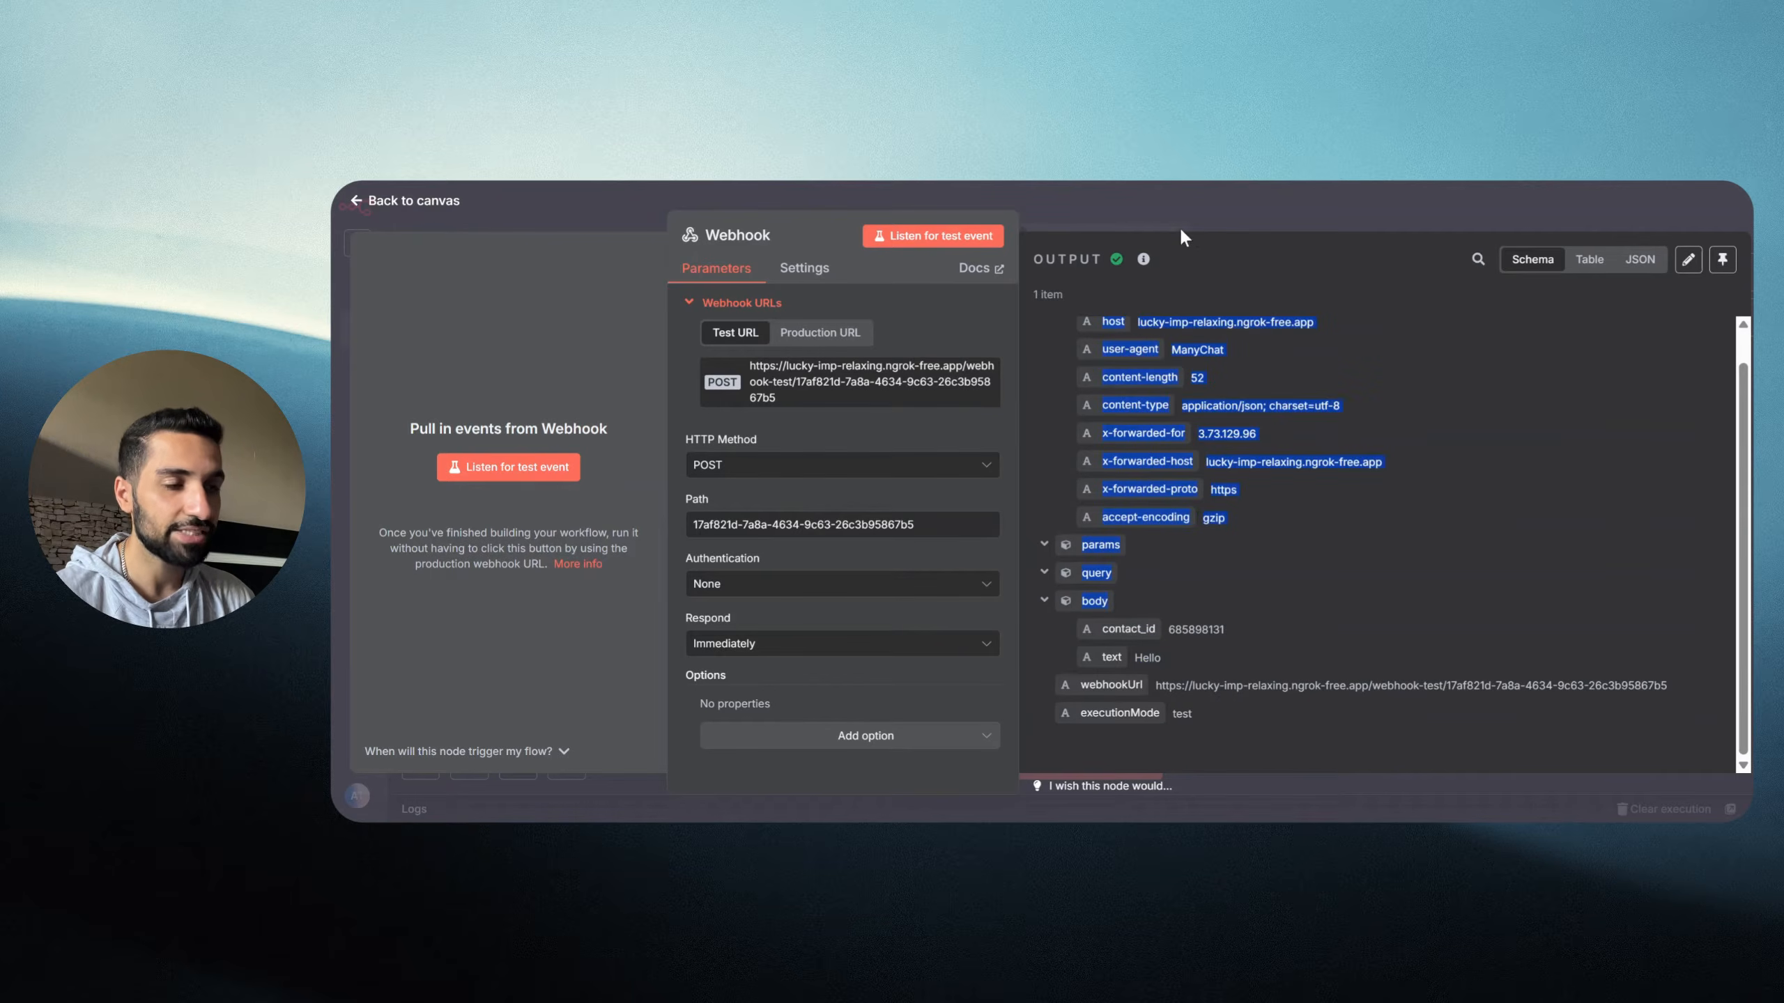
{"action": "left_click", "coordinate": [1203, 215]}
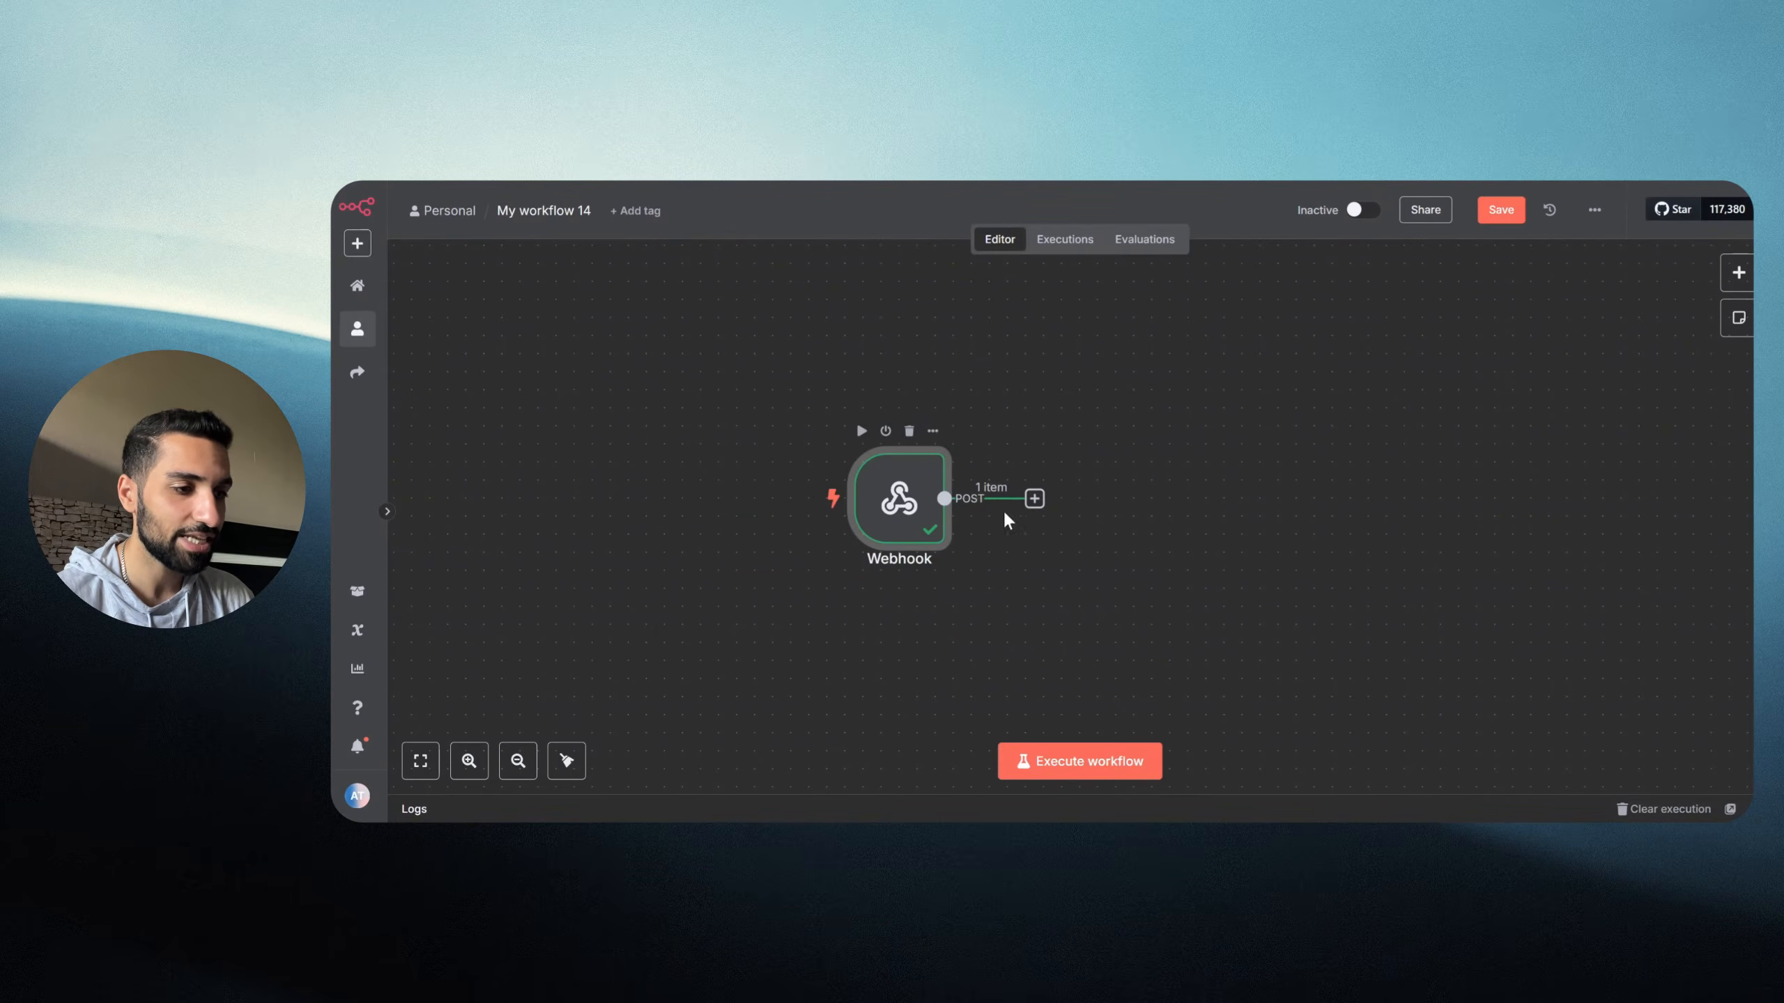
Step: Add an AI Agent node after the Webhook and line the two nodes up side by side
{"action": "left_click", "coordinate": [1034, 500]}
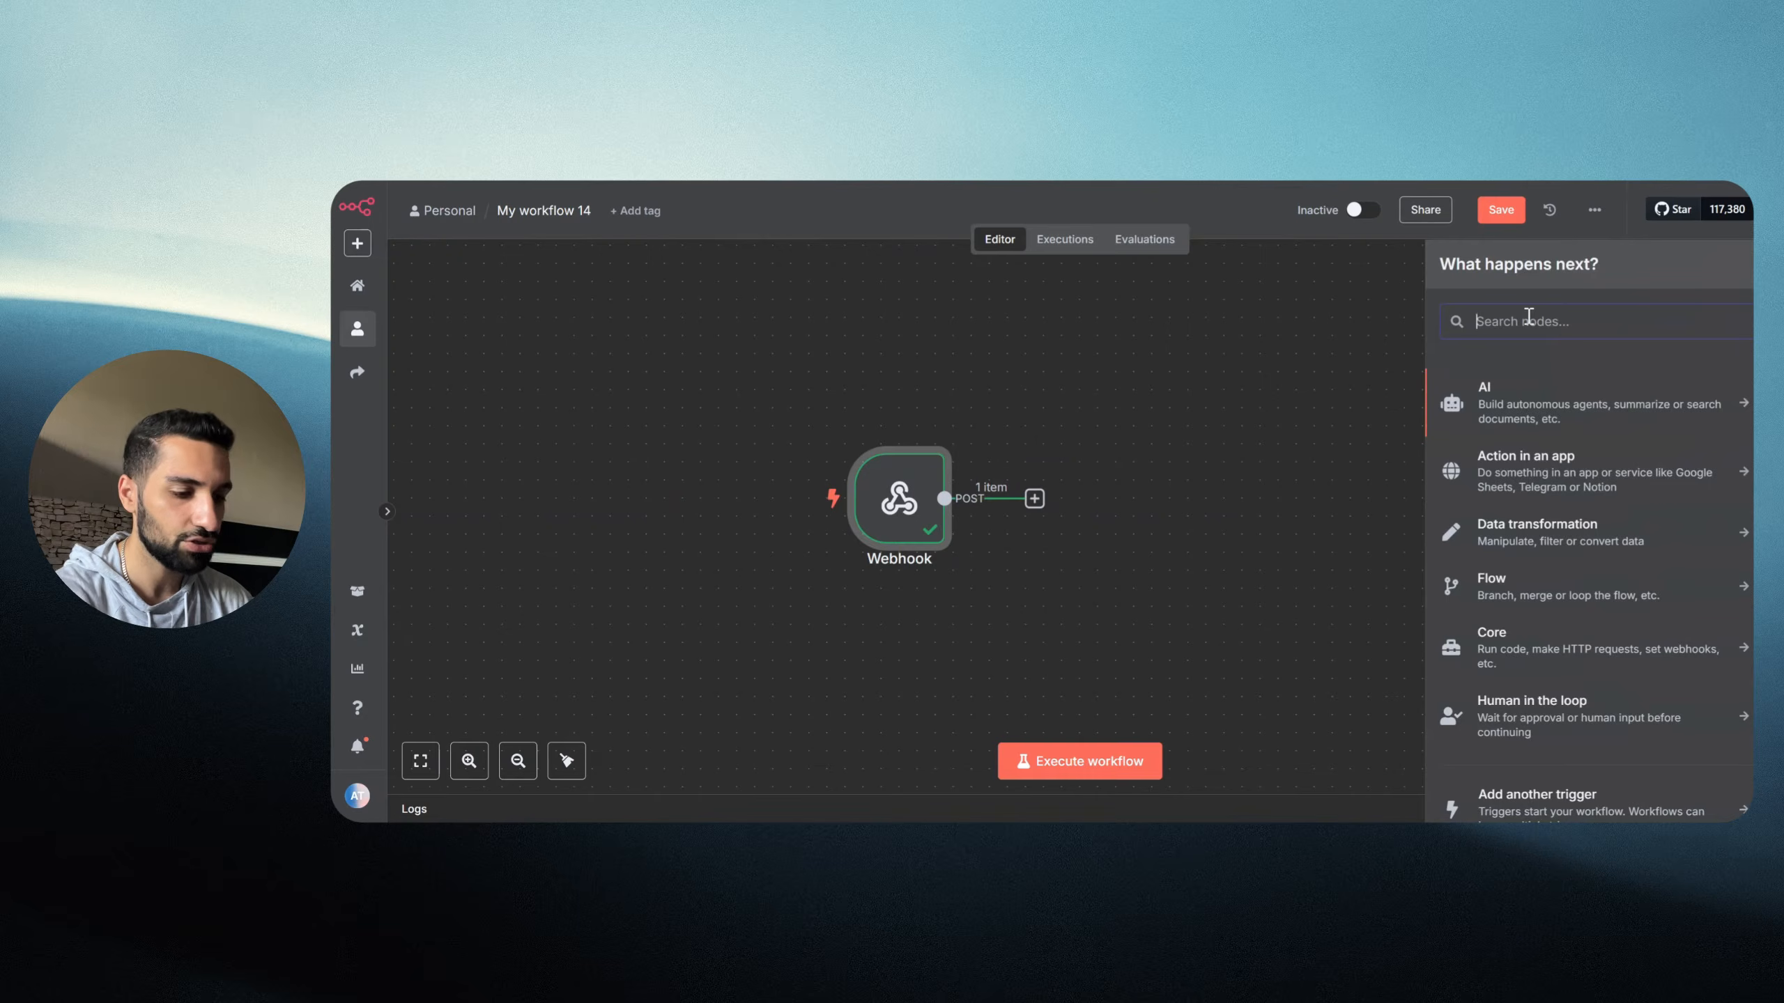
{"action": "type", "text": "ai"}
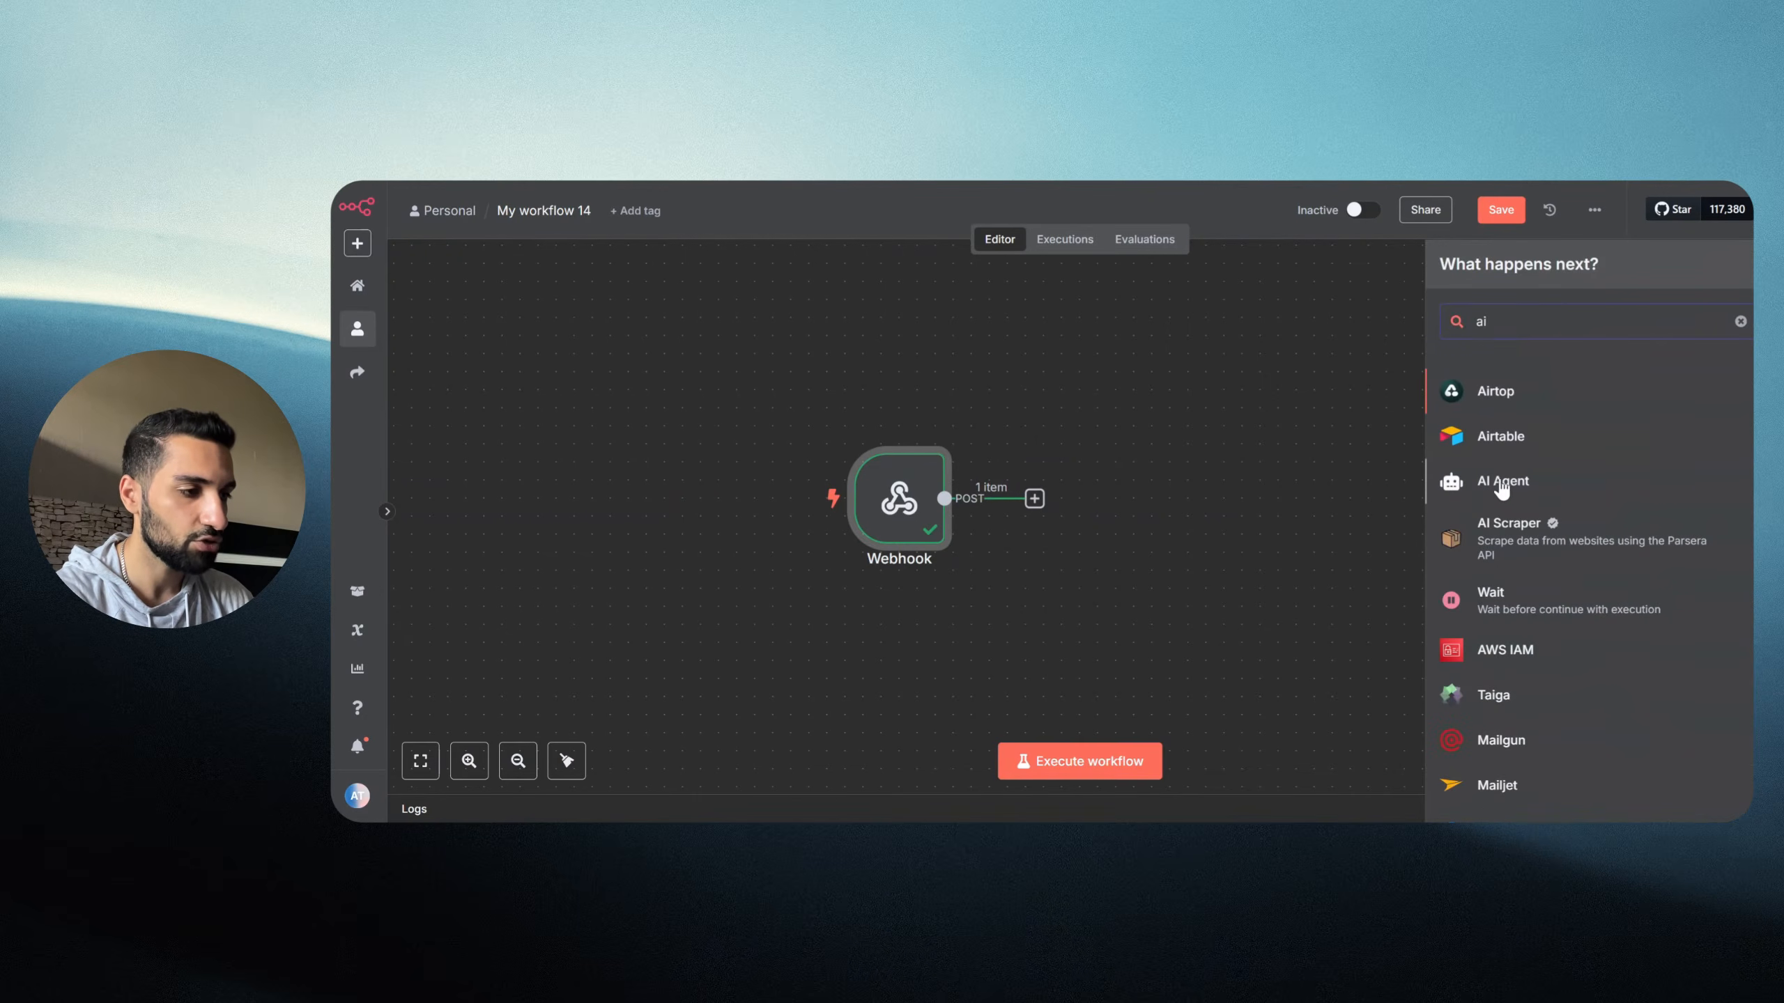
{"action": "left_click", "coordinate": [1501, 485]}
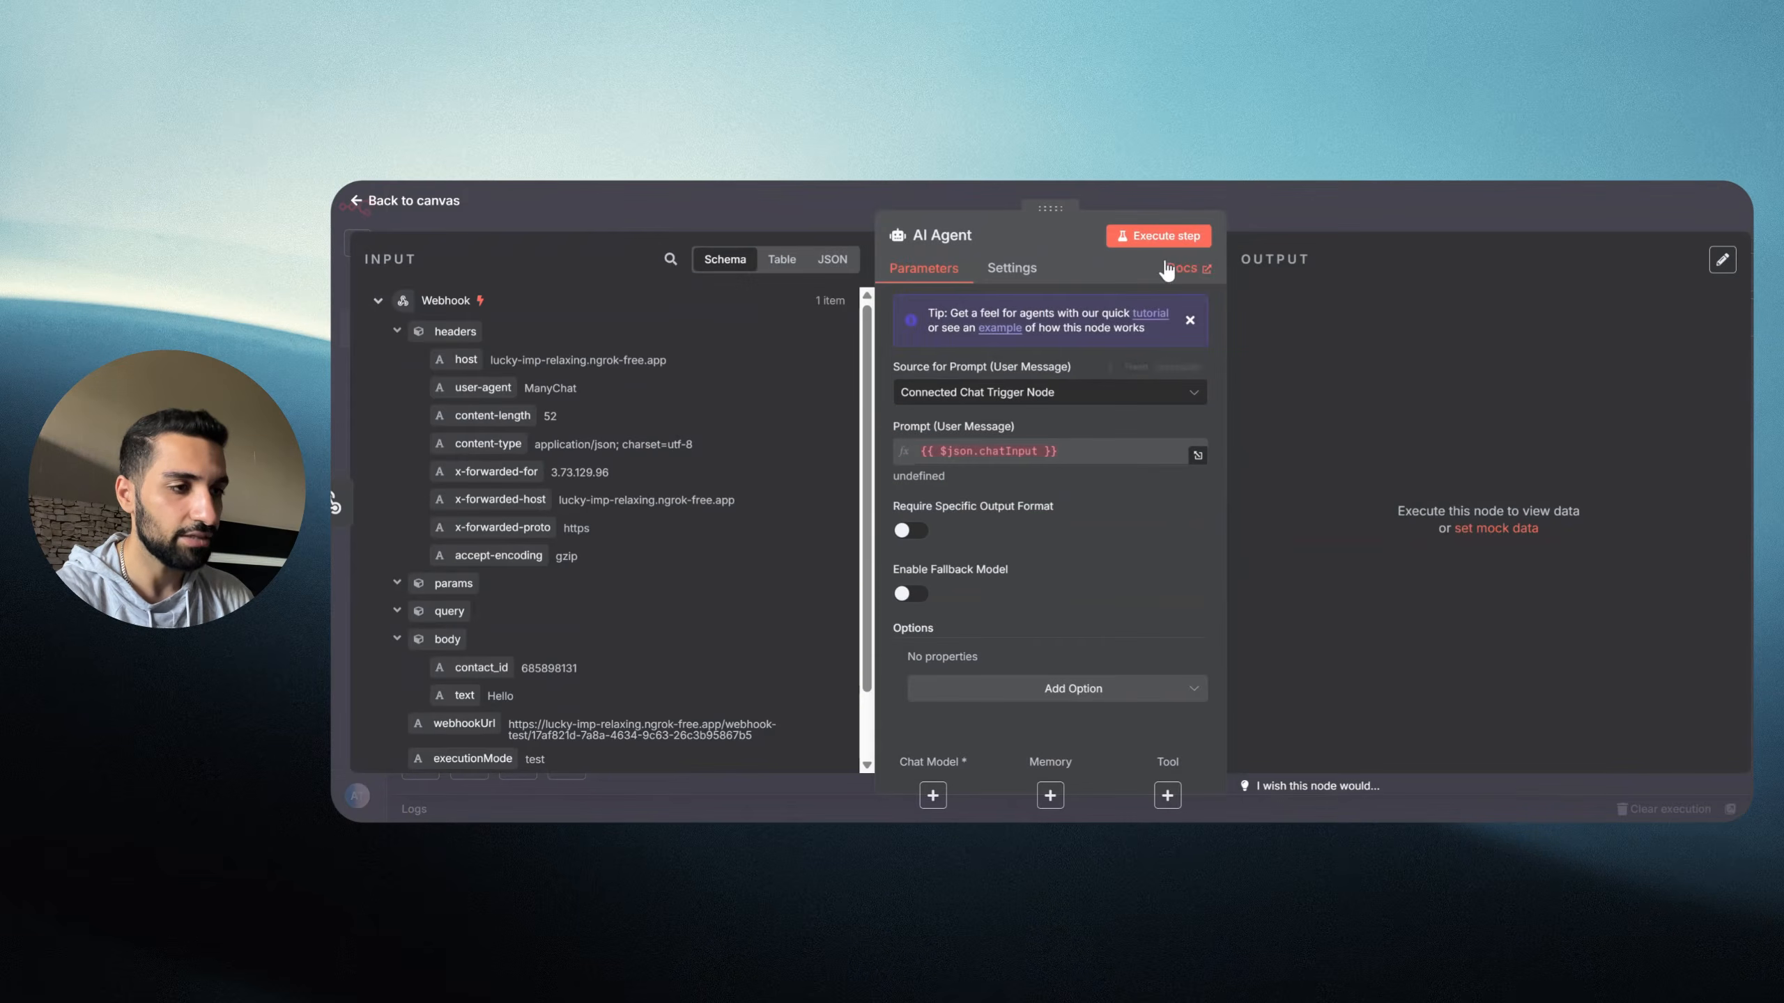
{"action": "key", "text": "Escape"}
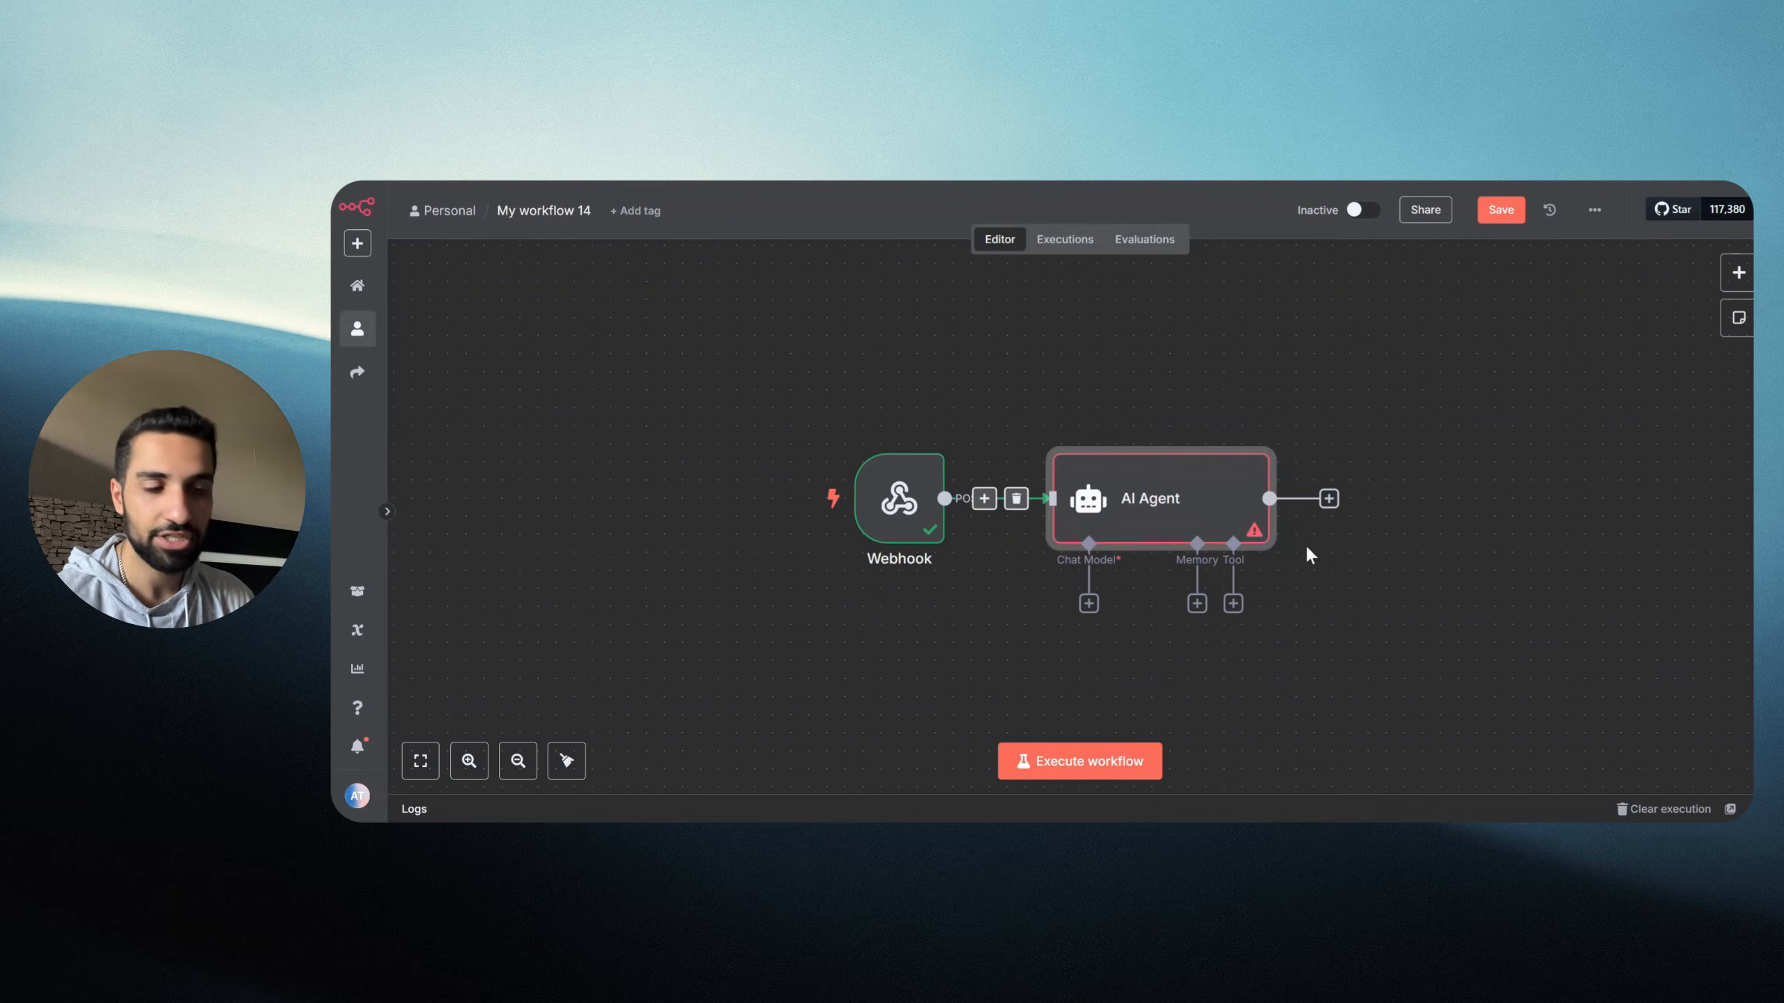
{"action": "left_click_drag", "start_coordinate": [1180, 512], "coordinate": [1180, 440]}
{"action": "left_click_drag", "start_coordinate": [906, 506], "coordinate": [762, 506]}
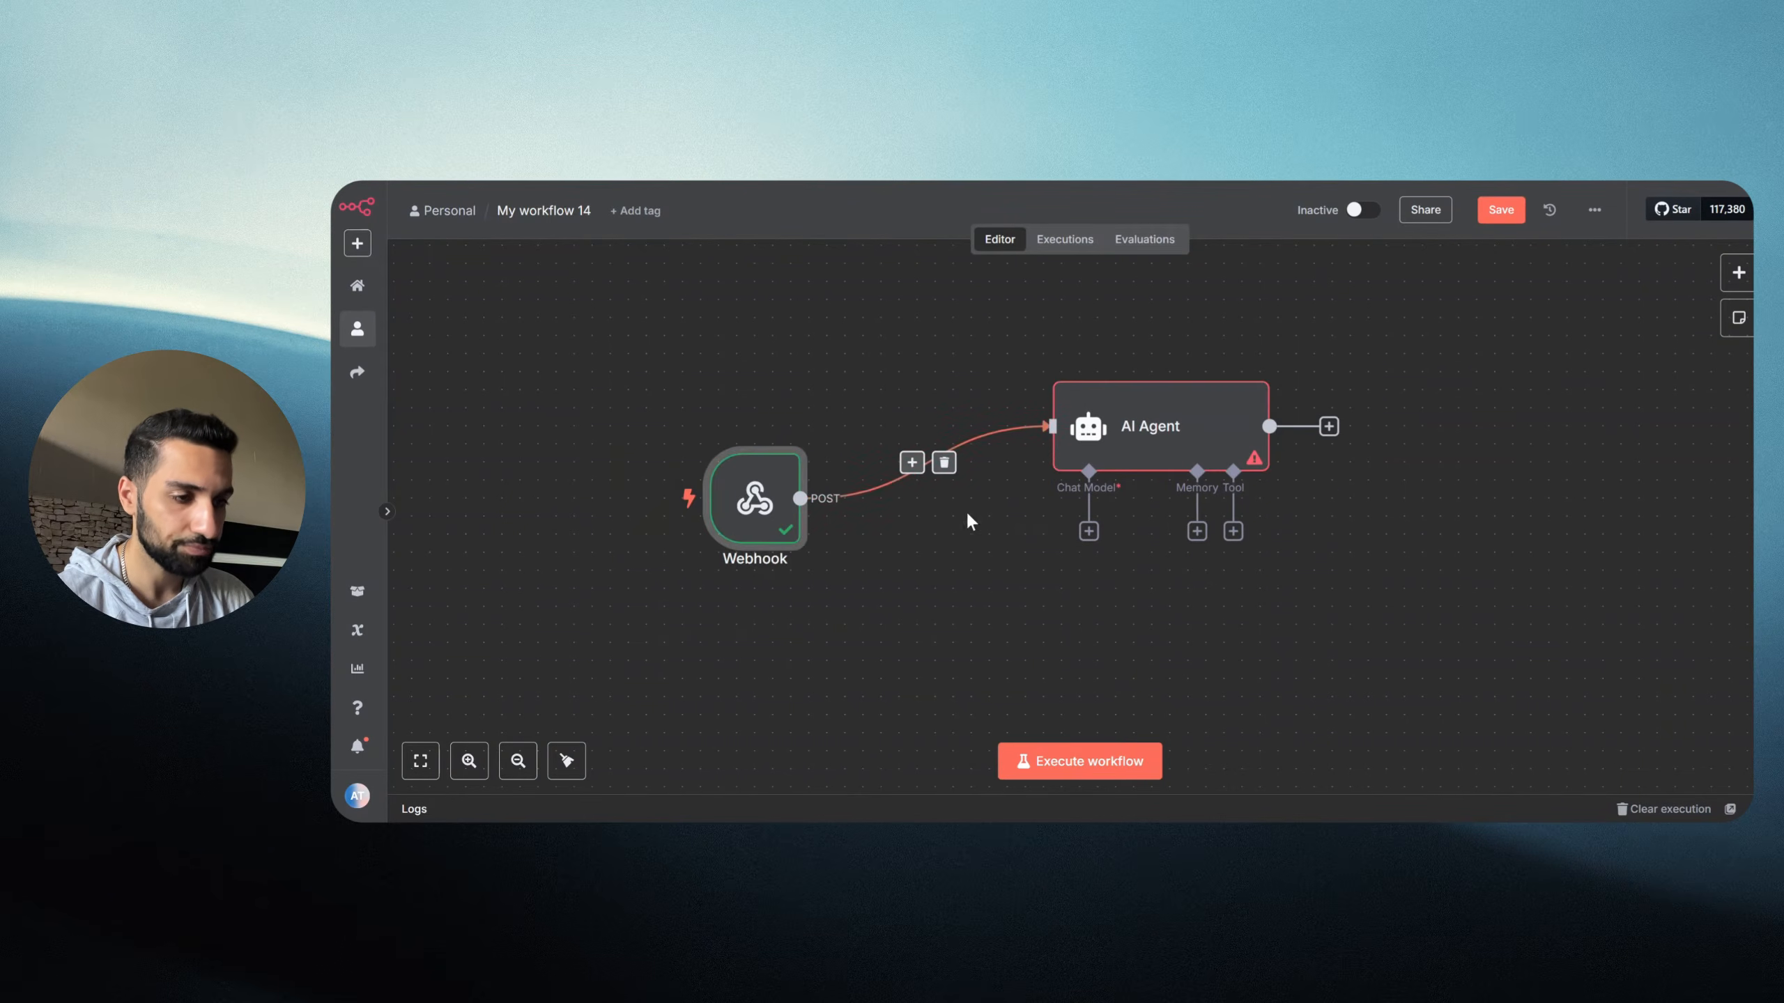
{"action": "left_click_drag", "start_coordinate": [1111, 443], "coordinate": [1056, 443]}
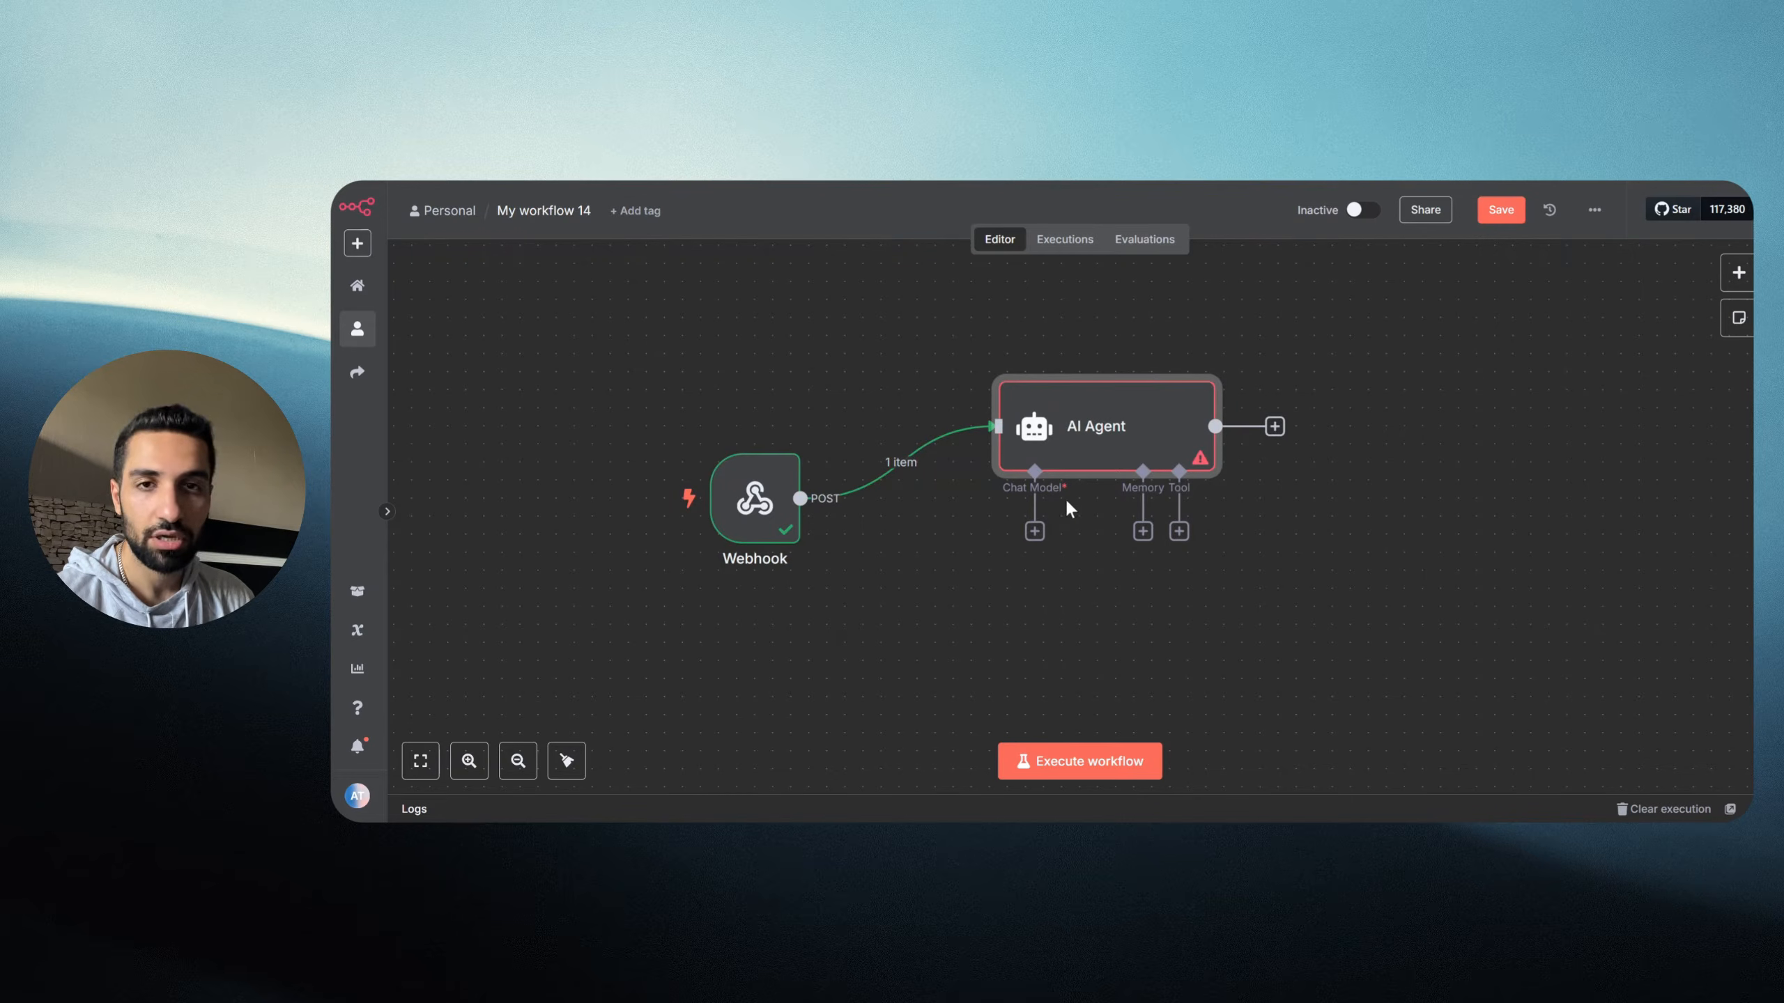
Step: Attach an OpenAI Chat Model to the AI Agent using the 'OpenAi account' credential
{"action": "left_click", "coordinate": [1035, 532]}
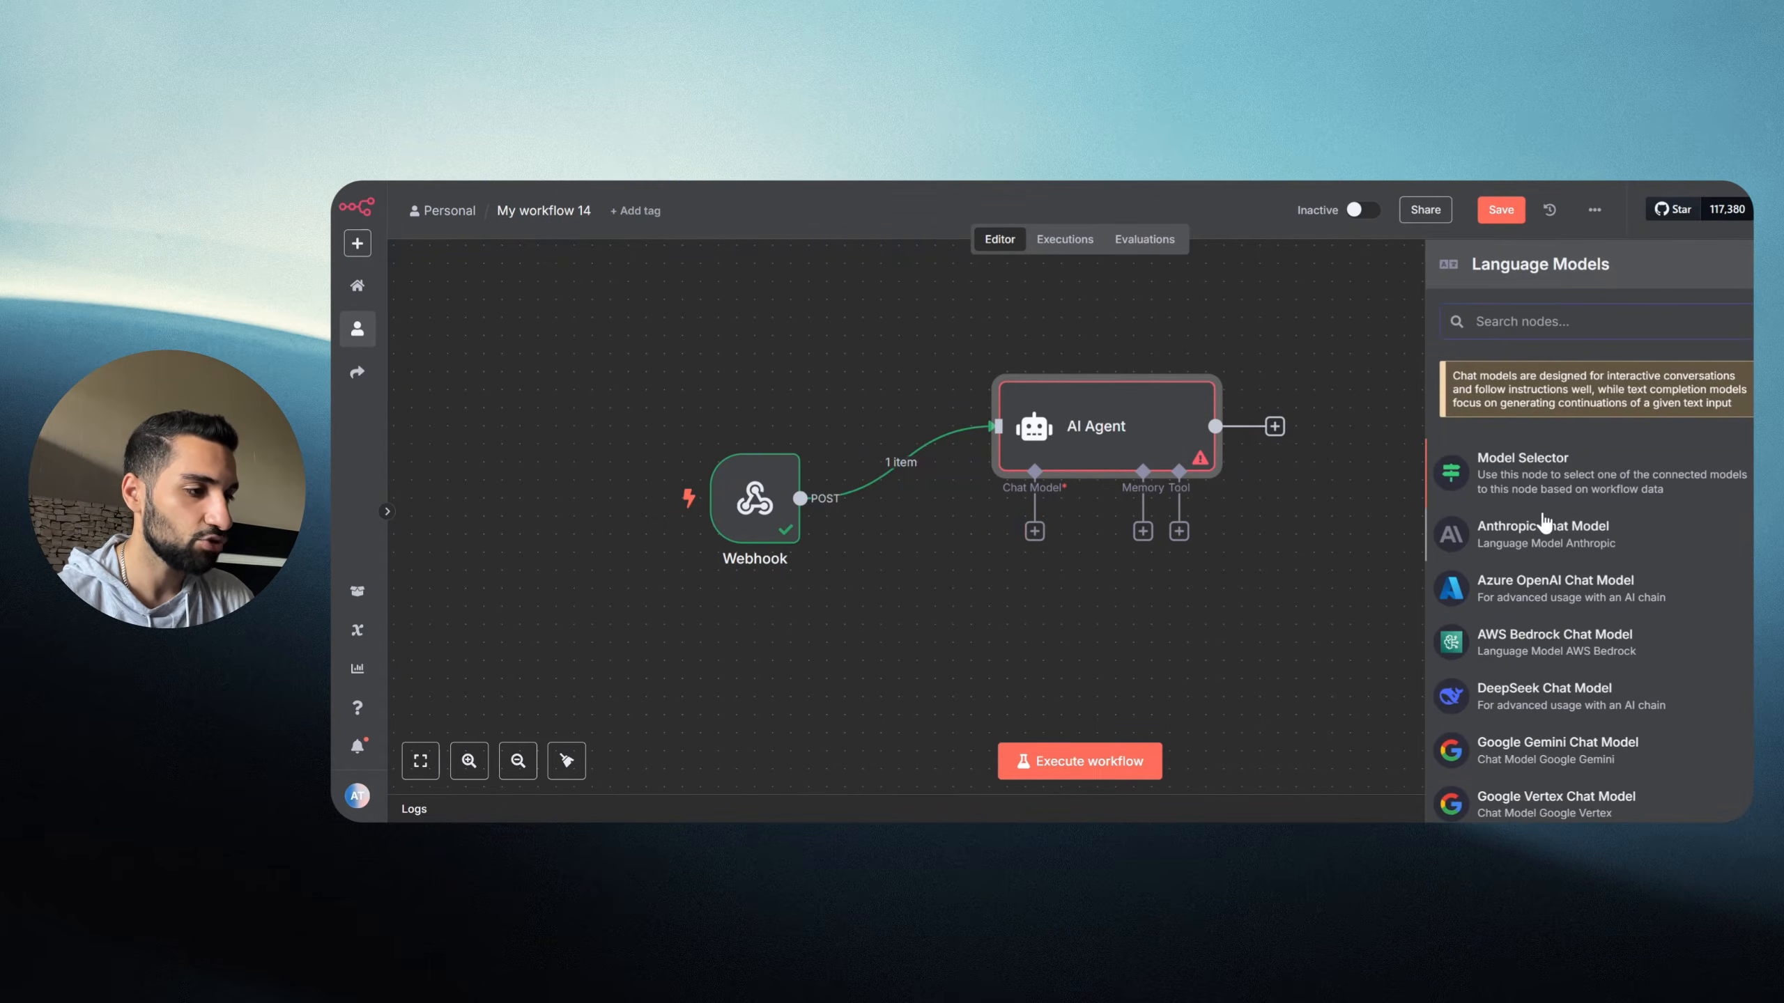
{"action": "scroll", "coordinate": [1542, 523], "scroll_direction": "down", "scroll_amount": 5}
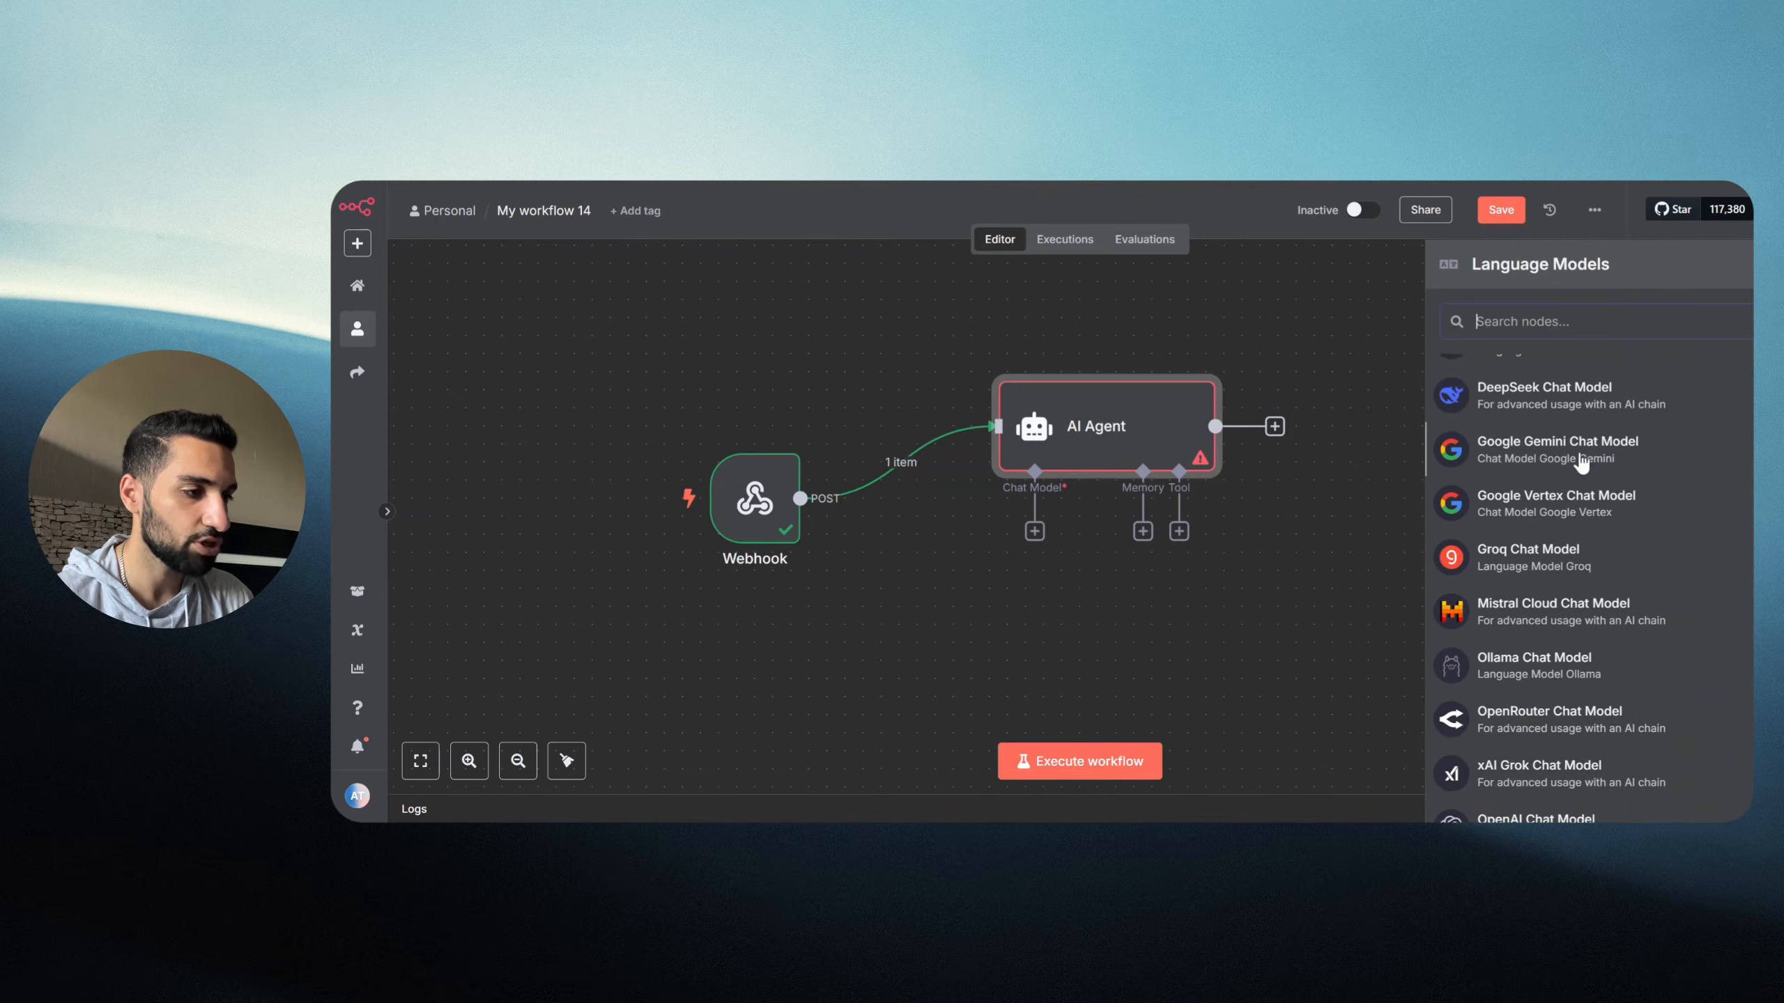
{"action": "scroll", "coordinate": [1581, 593], "scroll_direction": "down", "scroll_amount": 1}
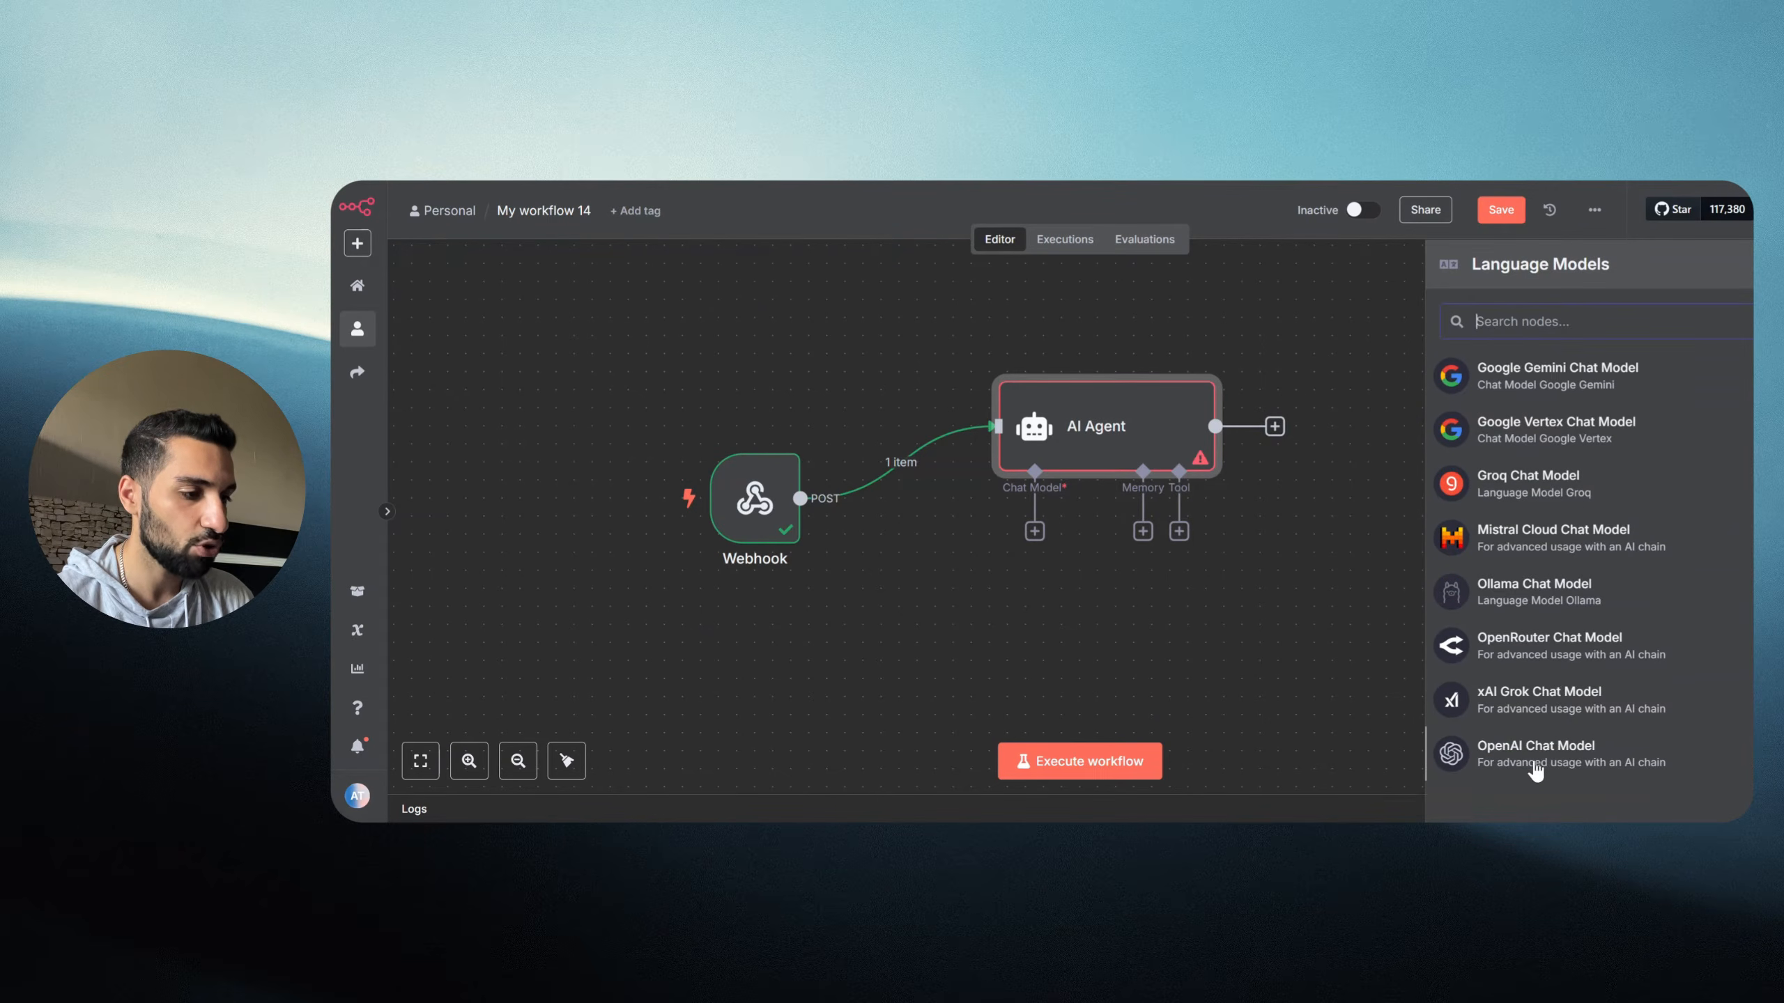
{"action": "left_click", "coordinate": [1496, 761]}
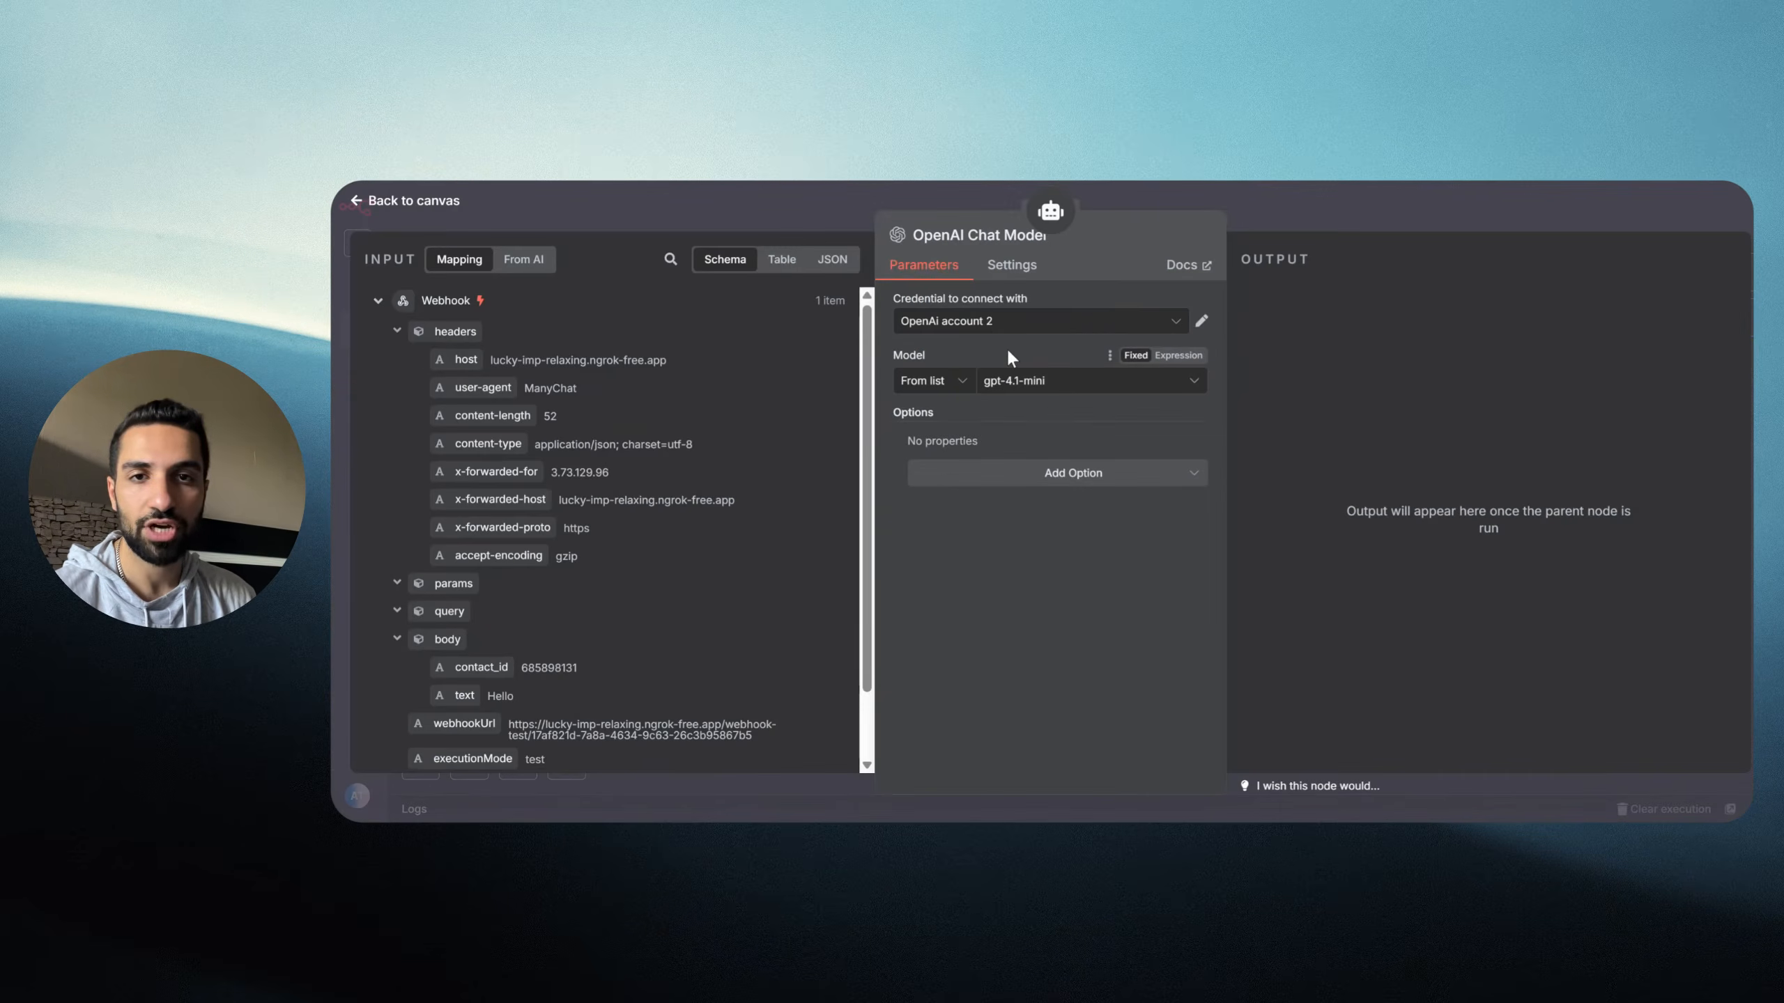
{"action": "left_click", "coordinate": [1004, 325]}
{"action": "left_click", "coordinate": [1043, 368]}
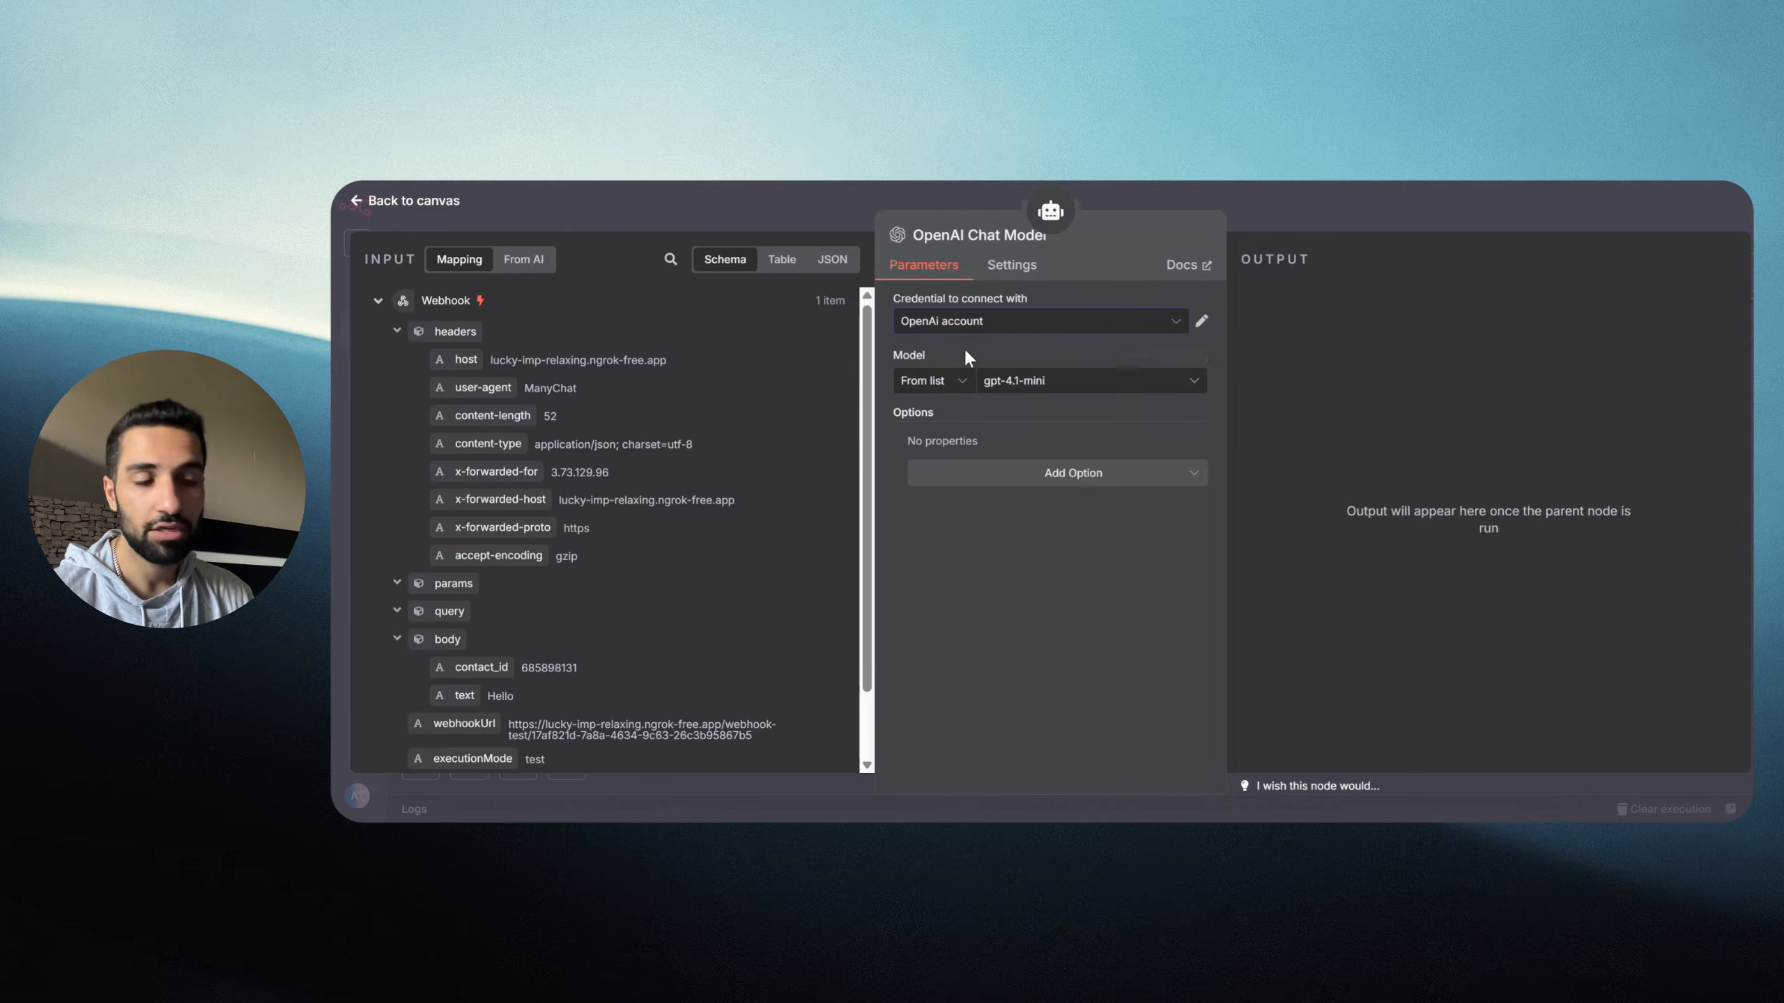
{"action": "left_click", "coordinate": [989, 326]}
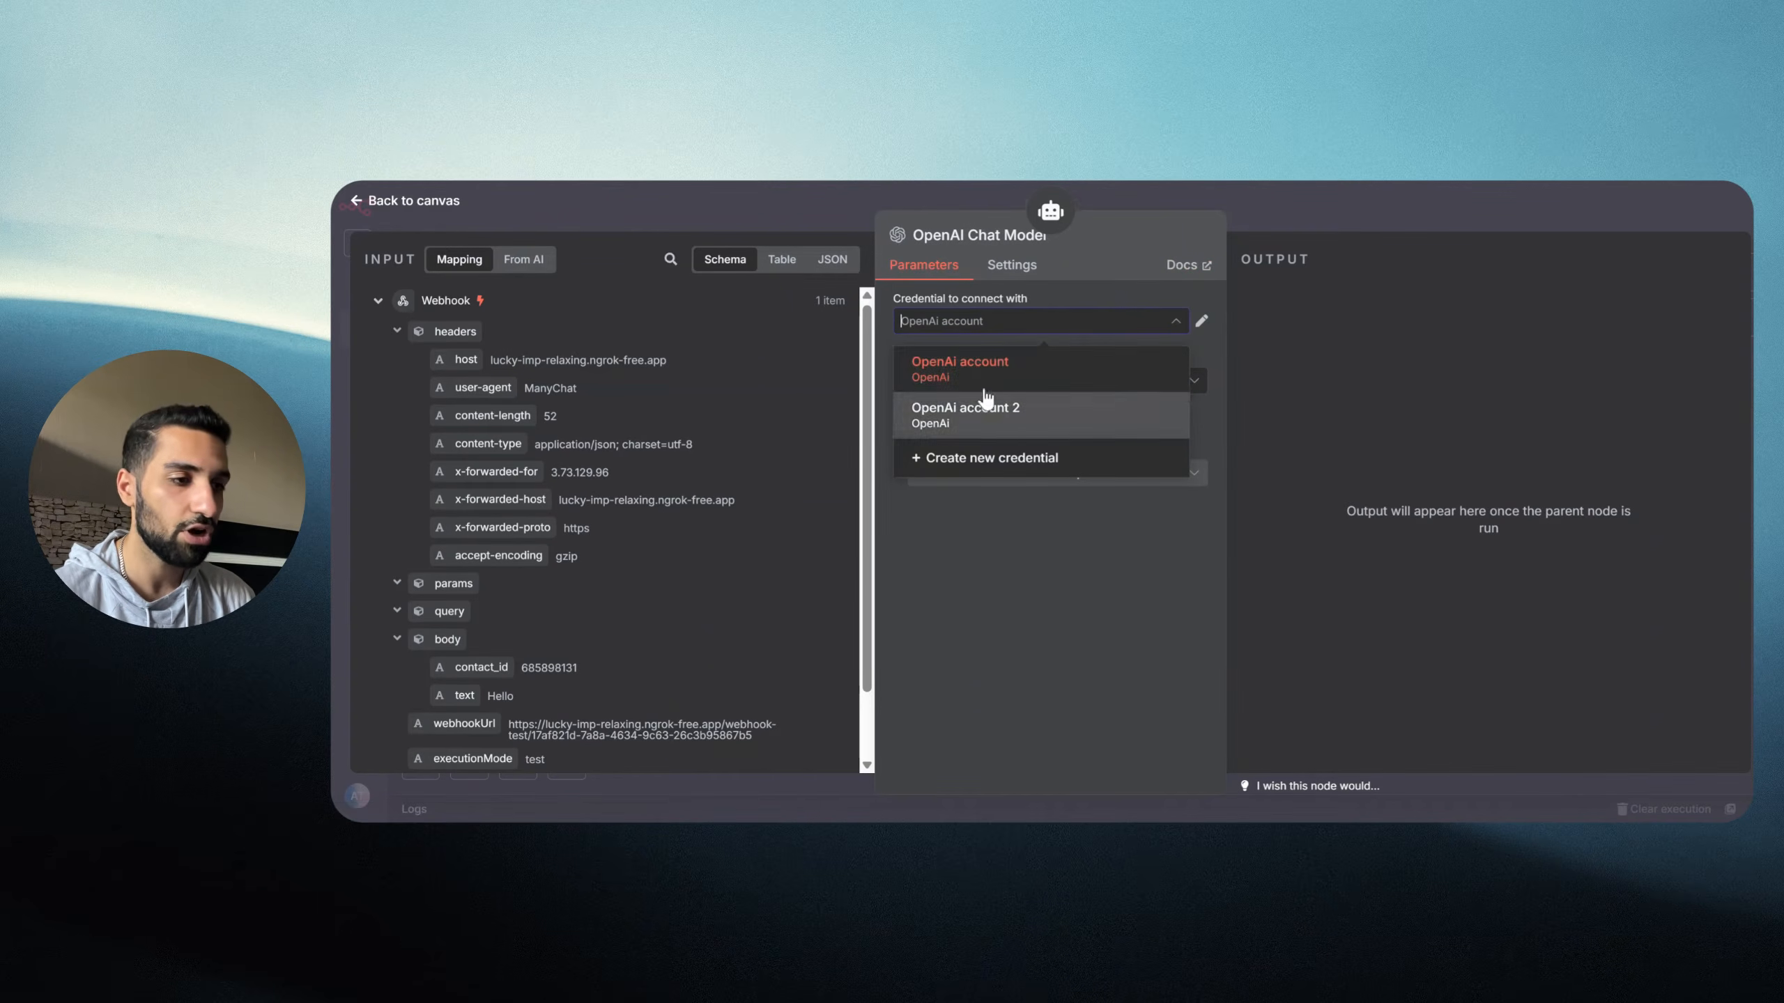
{"action": "left_click", "coordinate": [963, 373]}
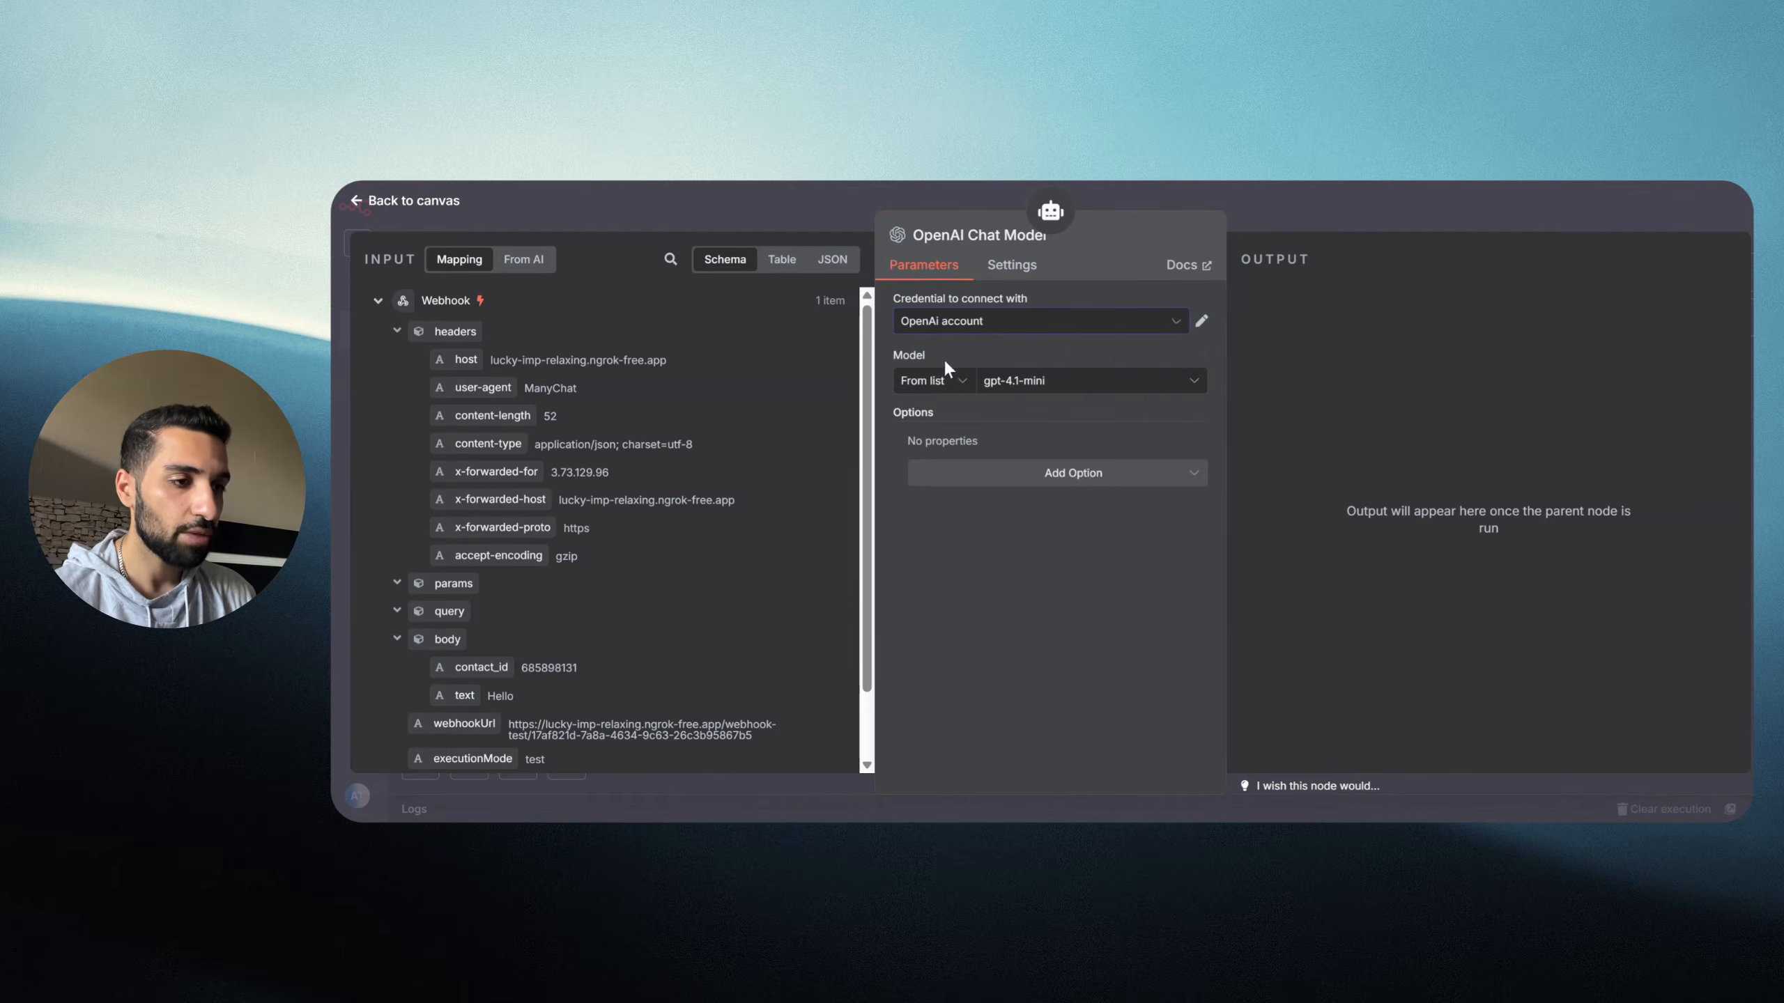
Step: Set the OpenAI Chat Model's model to gpt-4.1
{"action": "left_click", "coordinate": [1041, 385]}
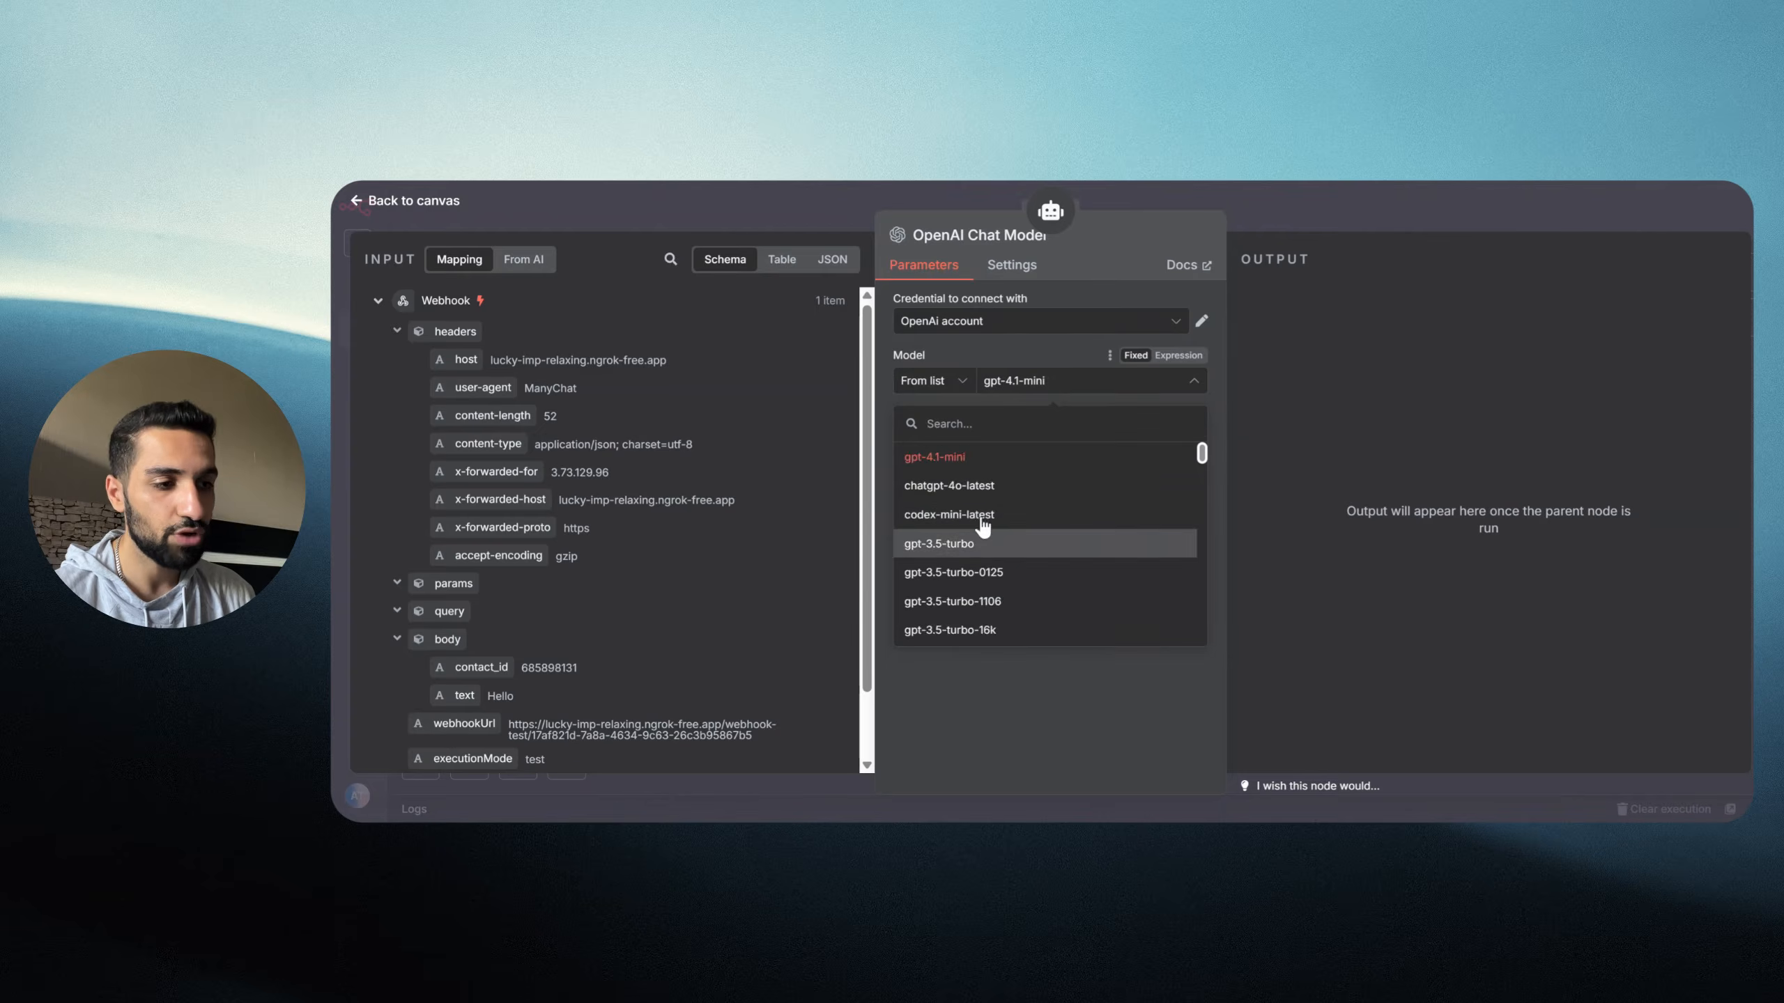
{"action": "scroll", "coordinate": [997, 555], "scroll_direction": "down", "scroll_amount": 5}
{"action": "scroll", "coordinate": [1006, 587], "scroll_direction": "up", "scroll_amount": 5}
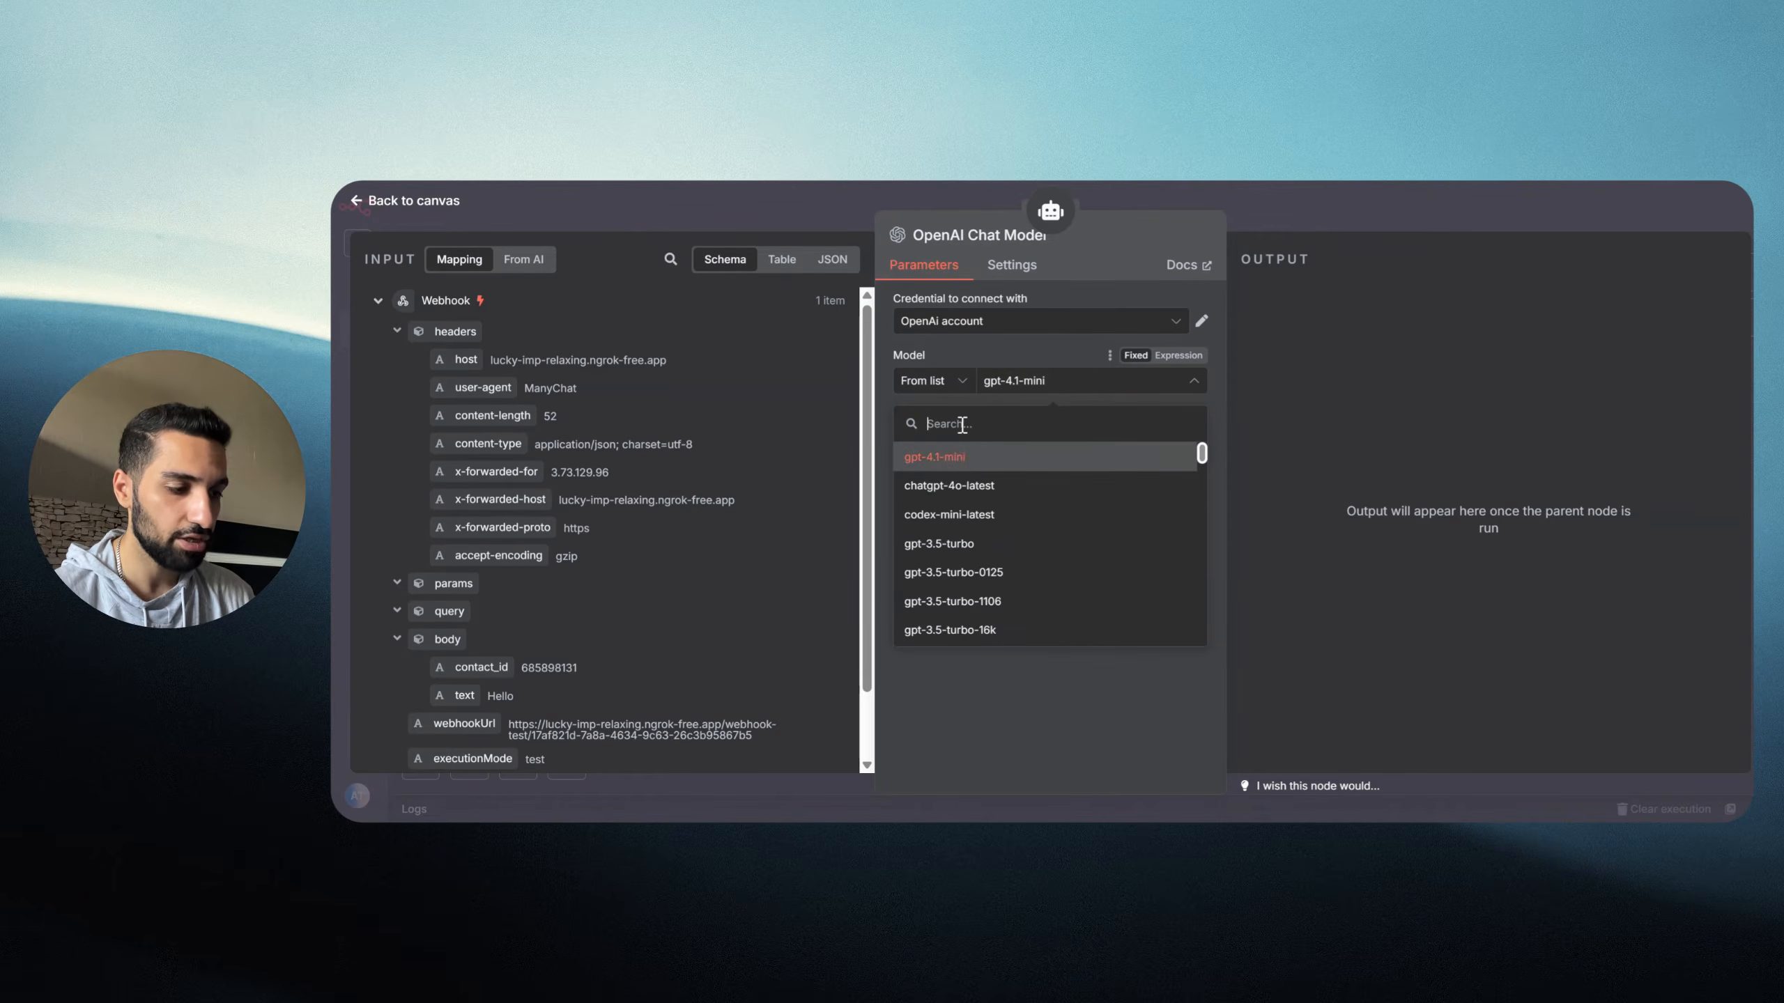
{"action": "type", "text": "4.1"}
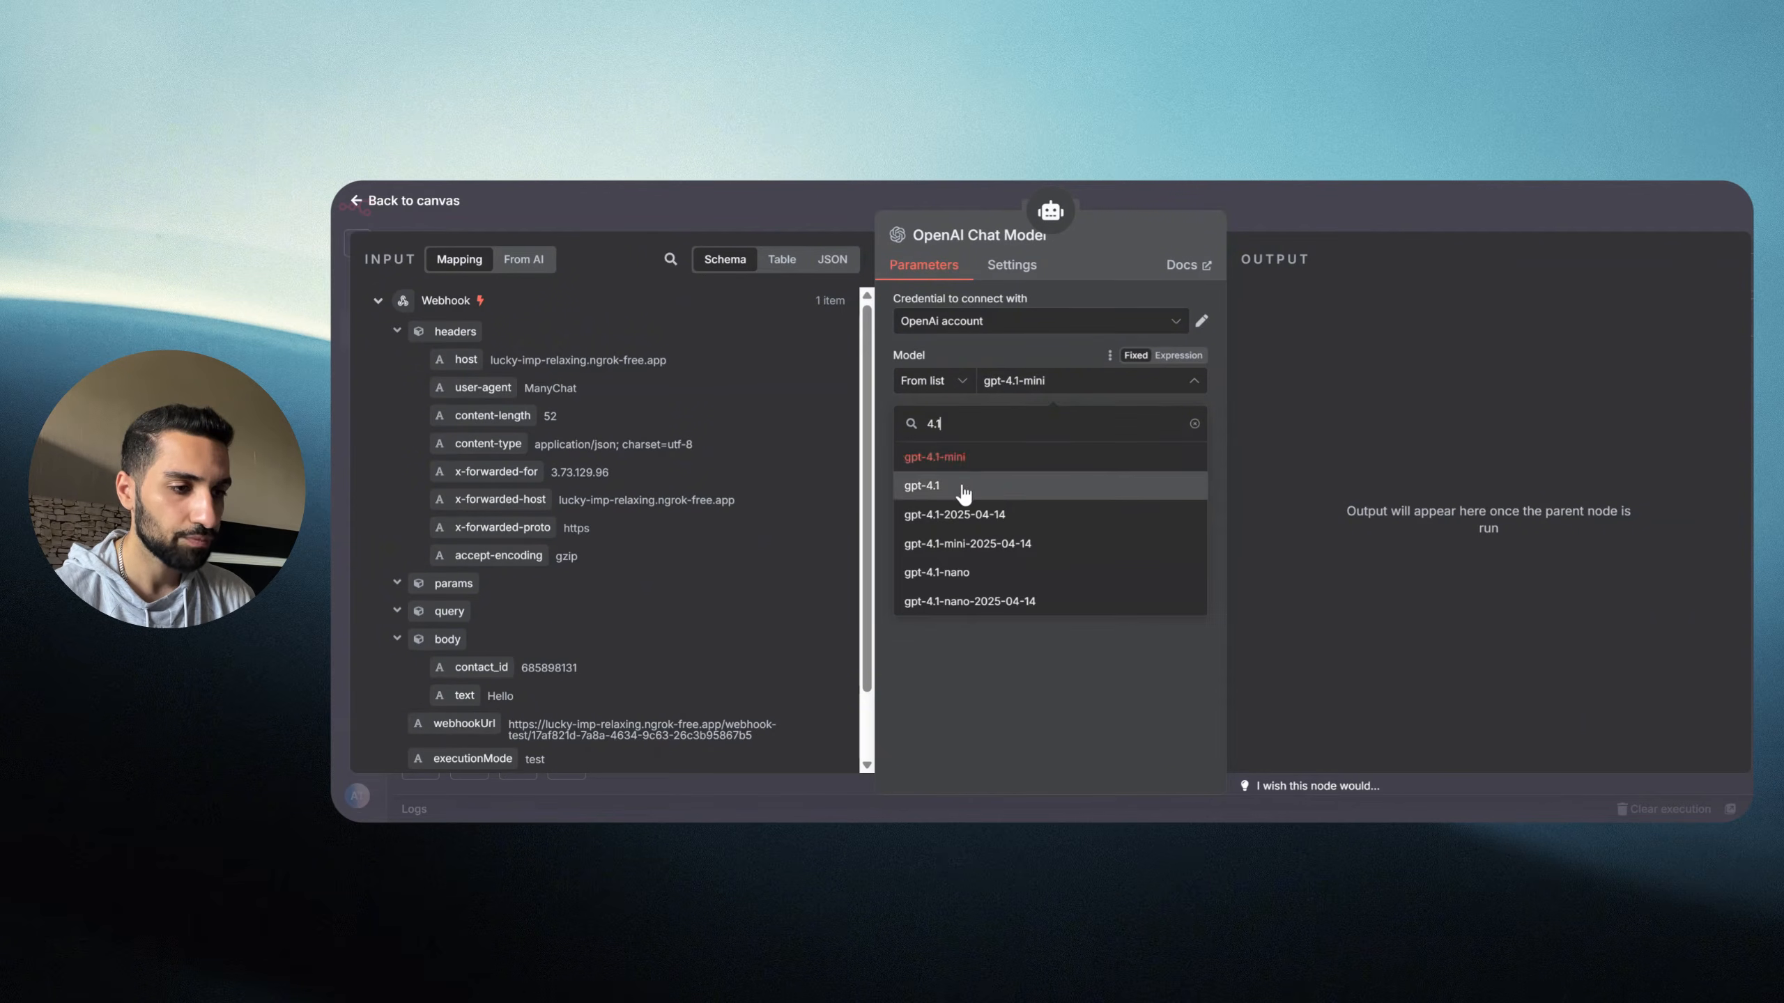
{"action": "left_click", "coordinate": [959, 485]}
{"action": "left_click", "coordinate": [1253, 232]}
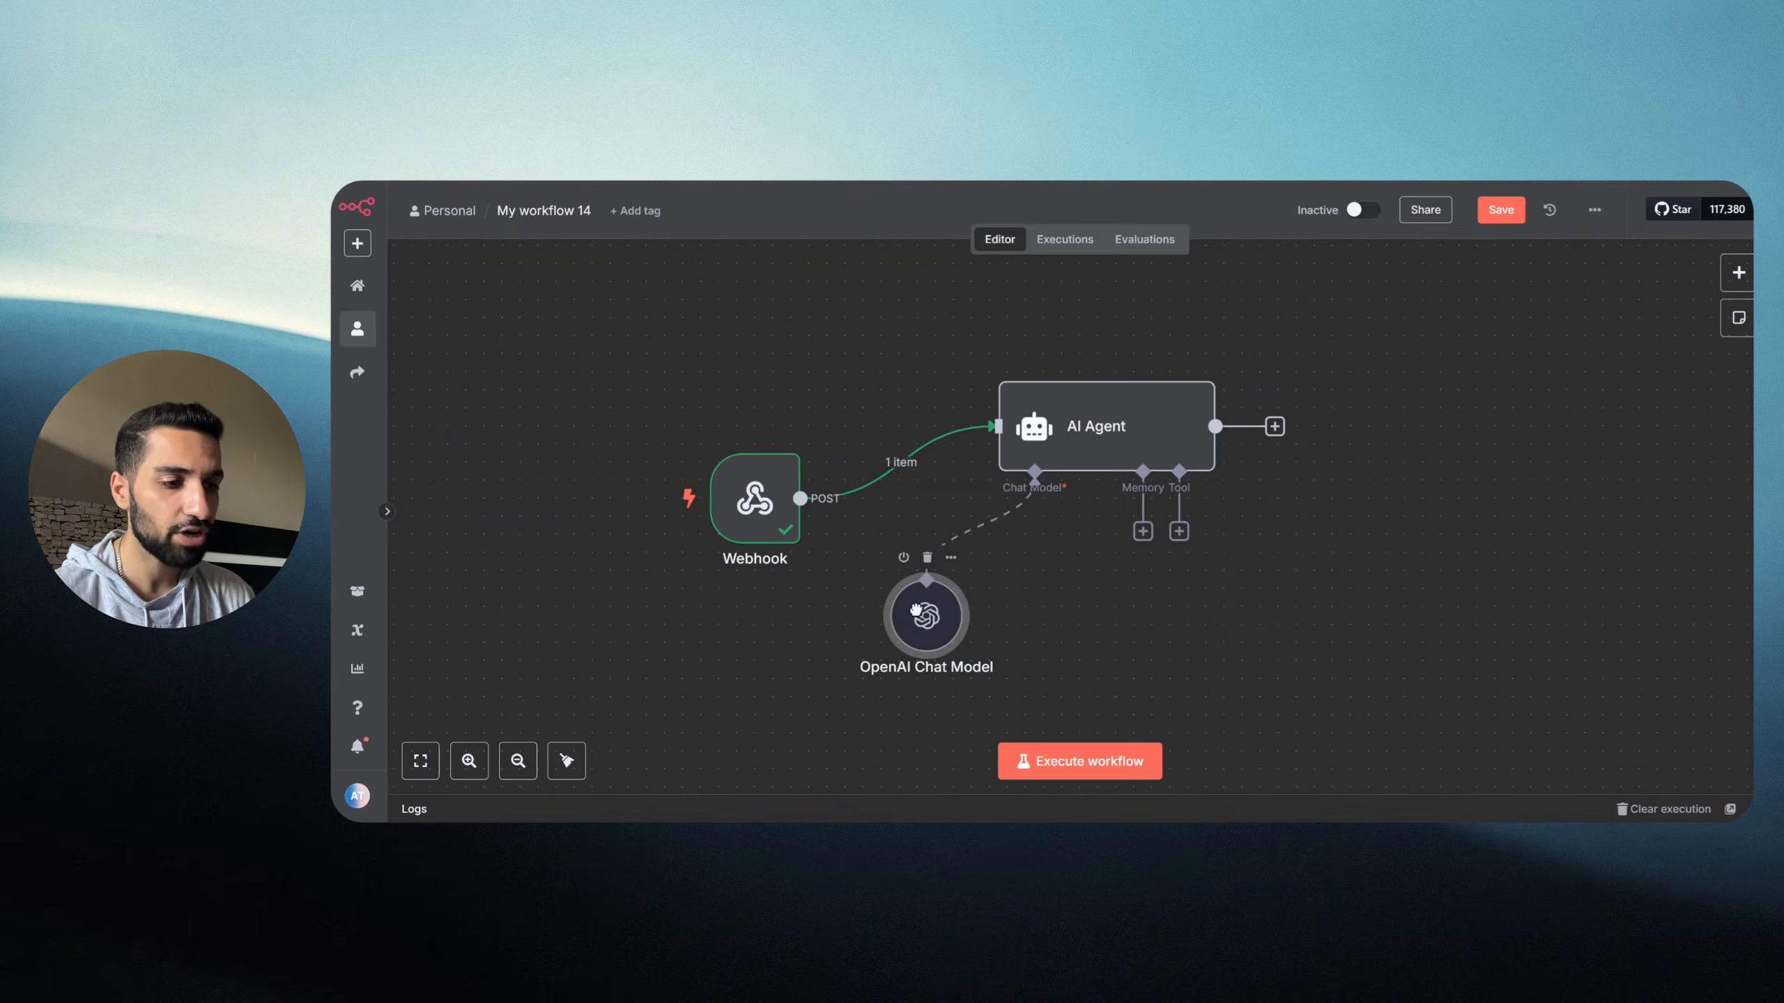
Step: Plug a Simple Memory node into the AI Agent's memory input and move the agent node up
{"action": "left_click_drag", "start_coordinate": [1137, 441], "coordinate": [1119, 423]}
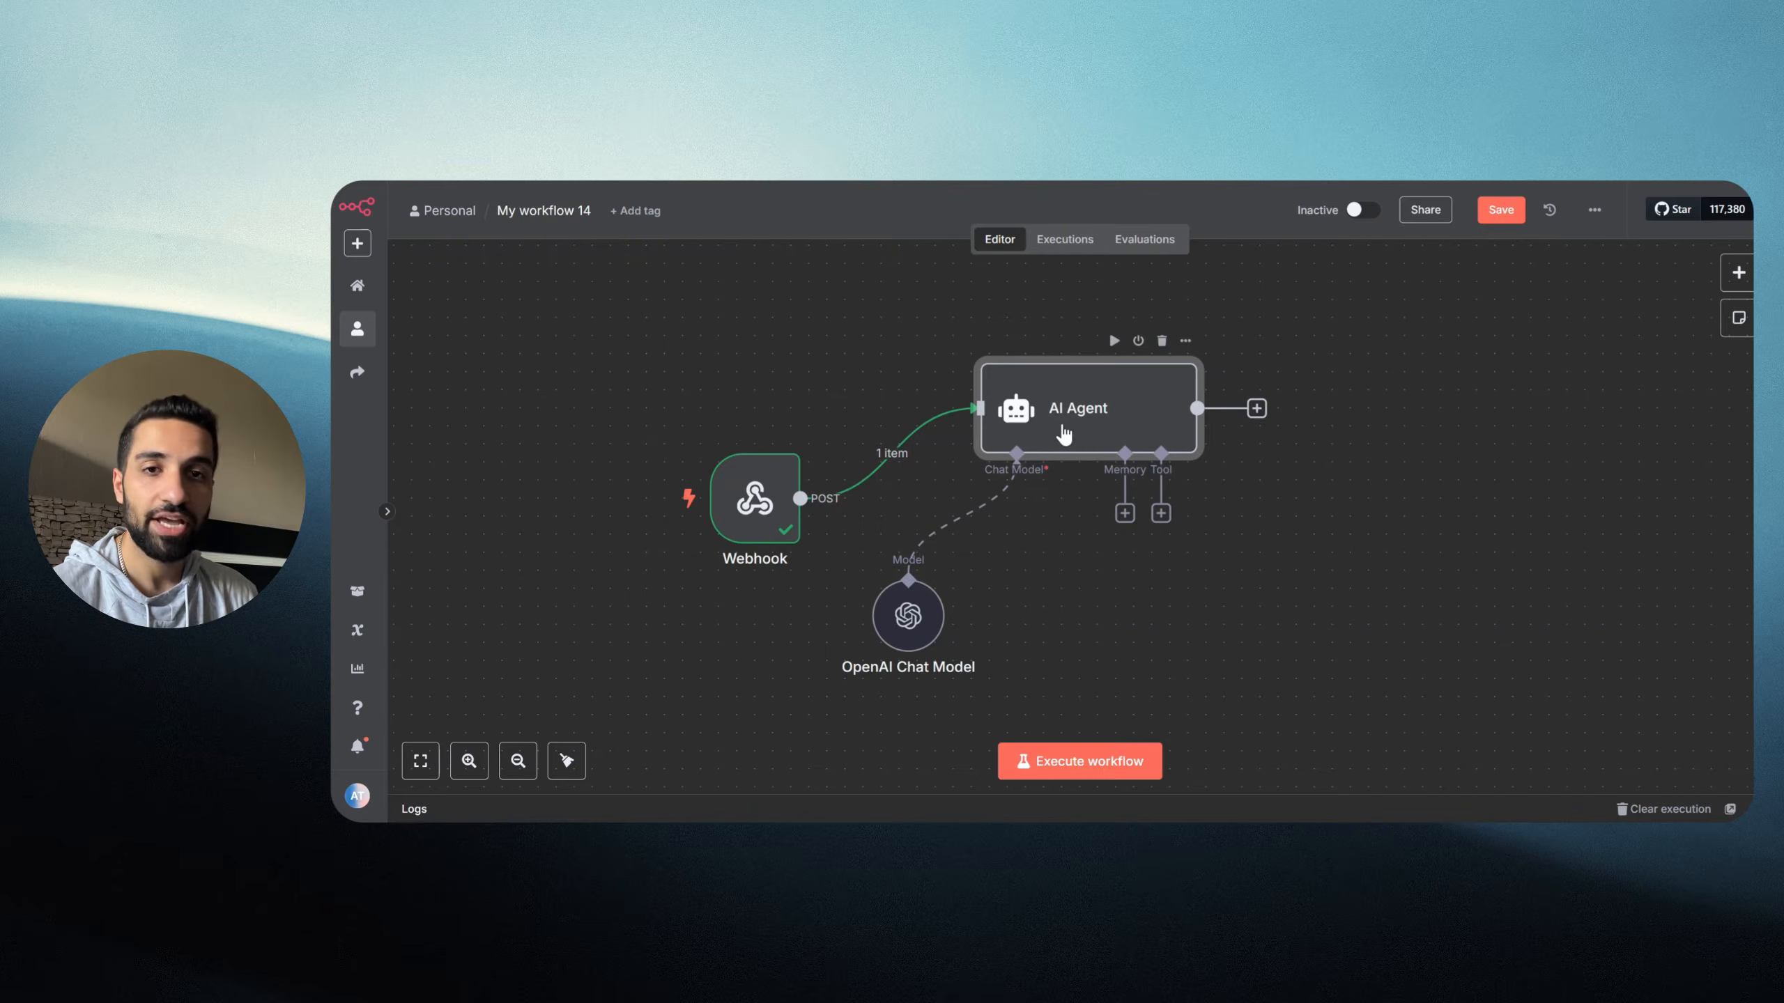
{"action": "left_click", "coordinate": [1125, 513]}
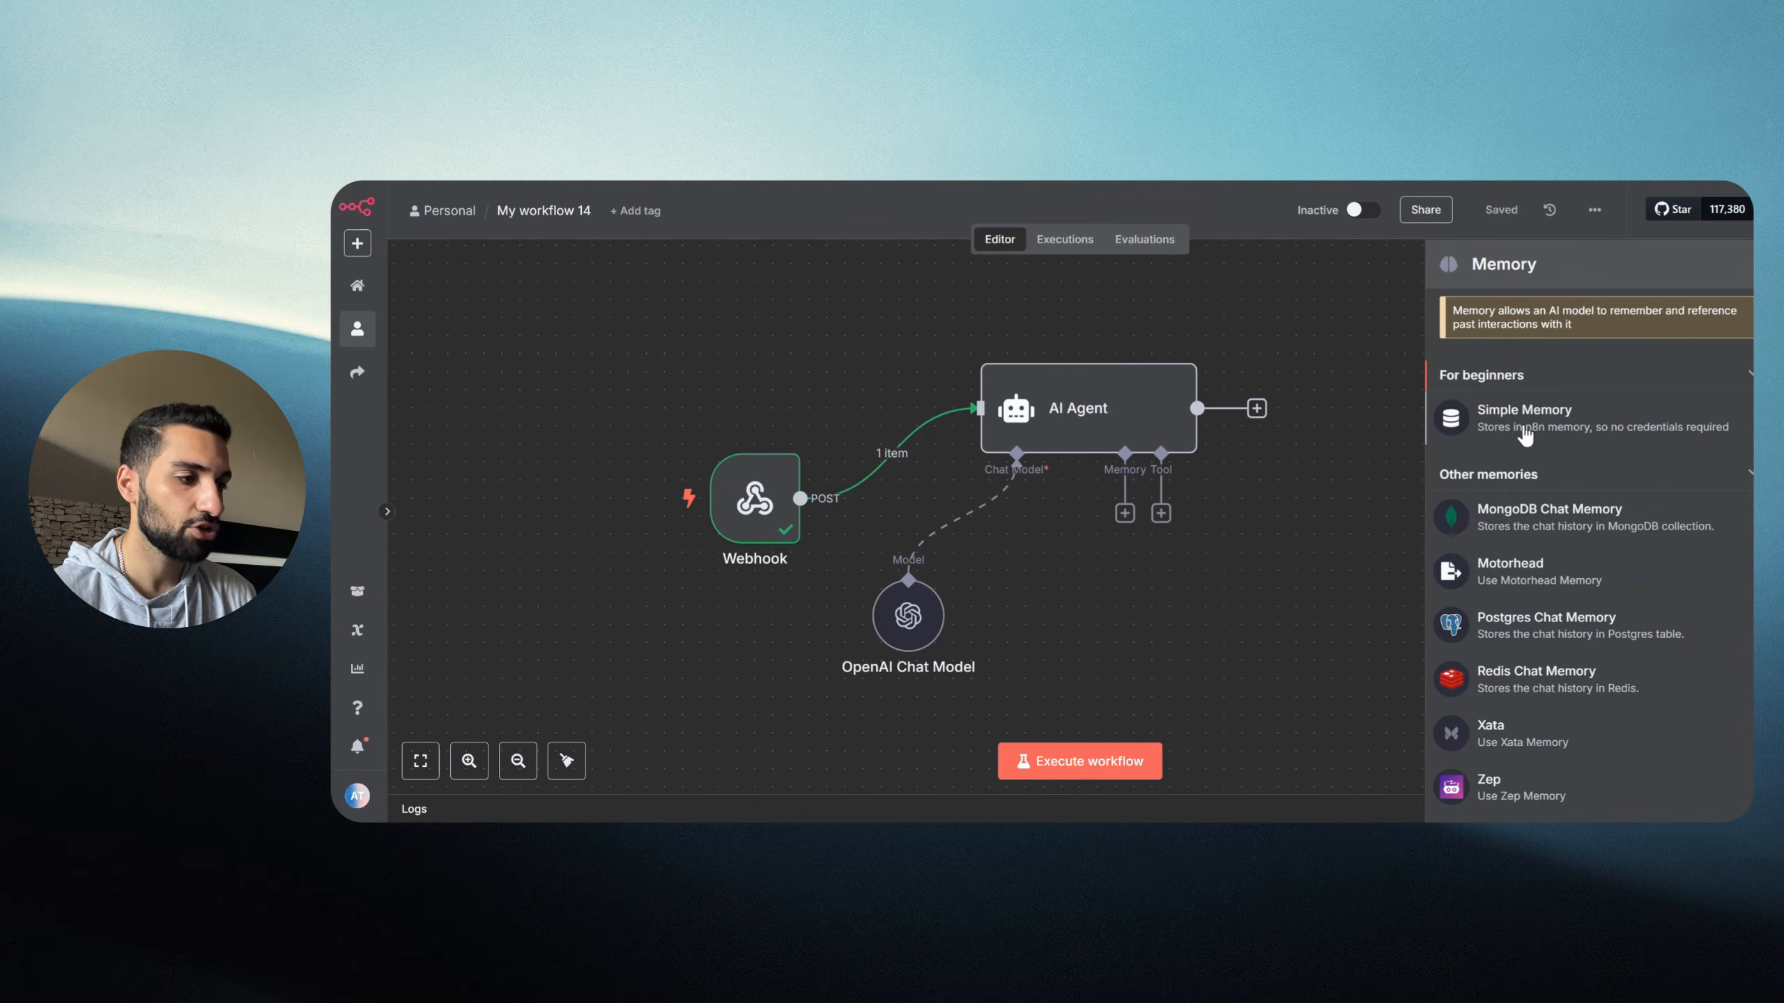
{"action": "left_click", "coordinate": [1519, 435]}
{"action": "key", "text": "Escape"}
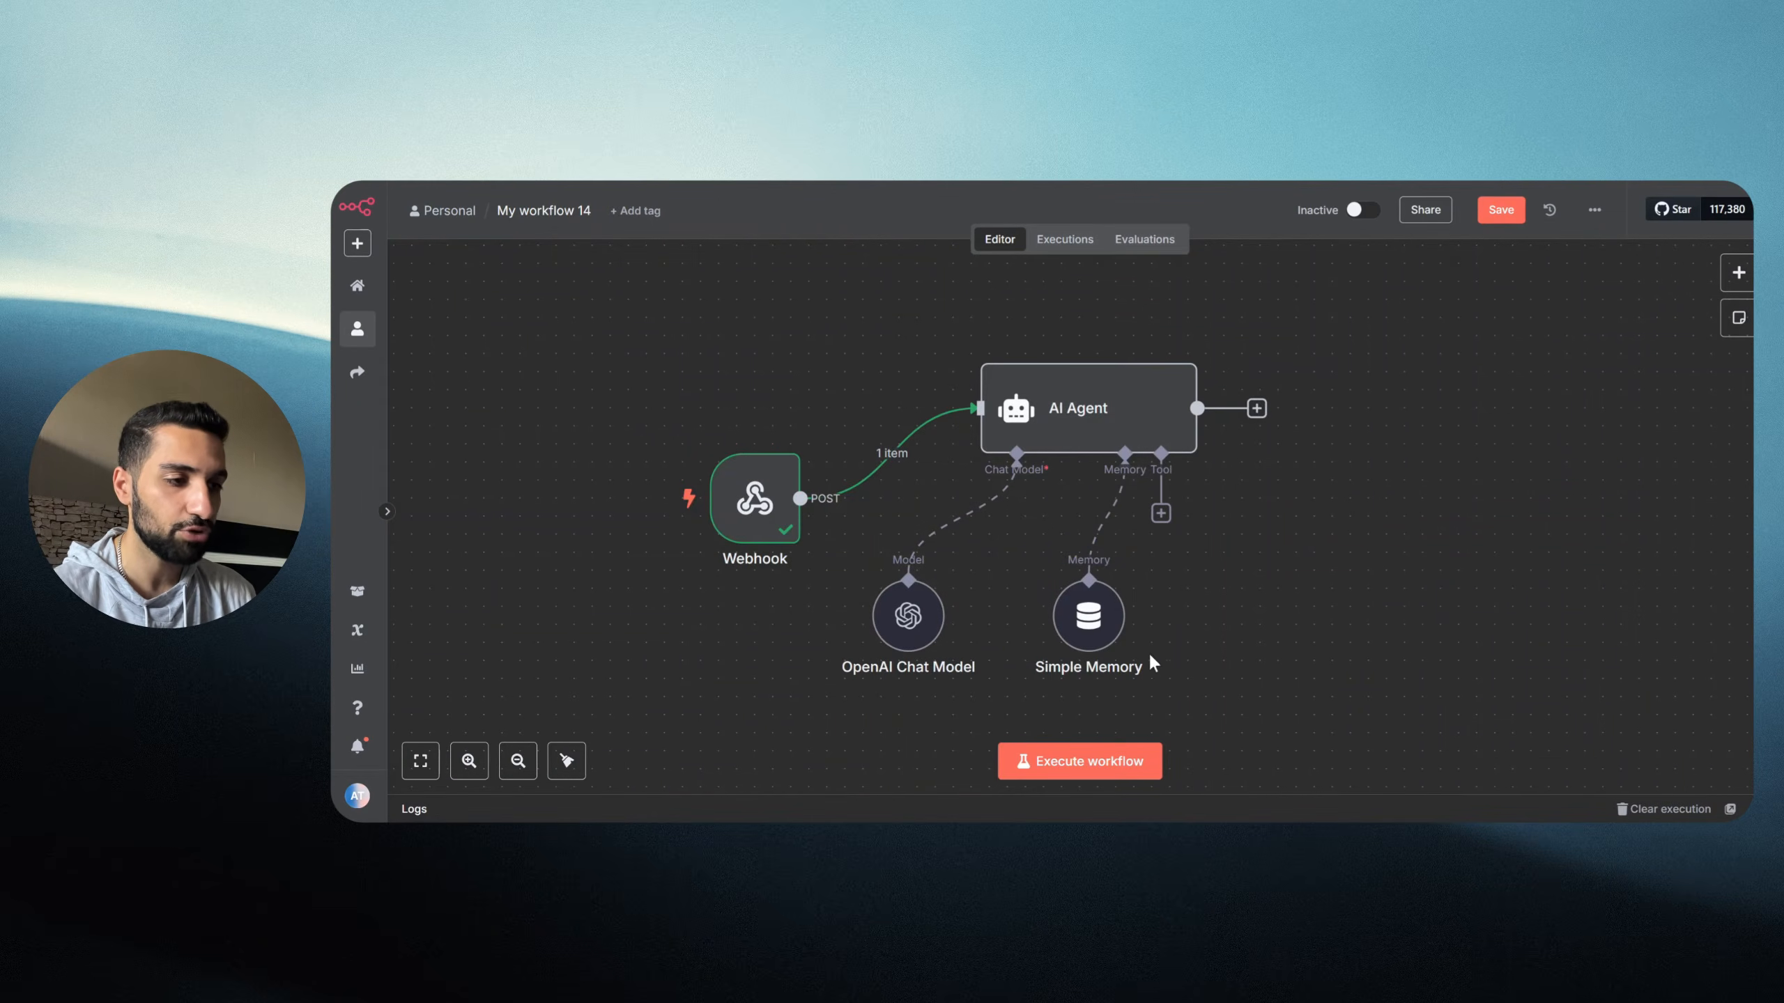
{"action": "left_click_drag", "start_coordinate": [1071, 425], "coordinate": [1051, 387]}
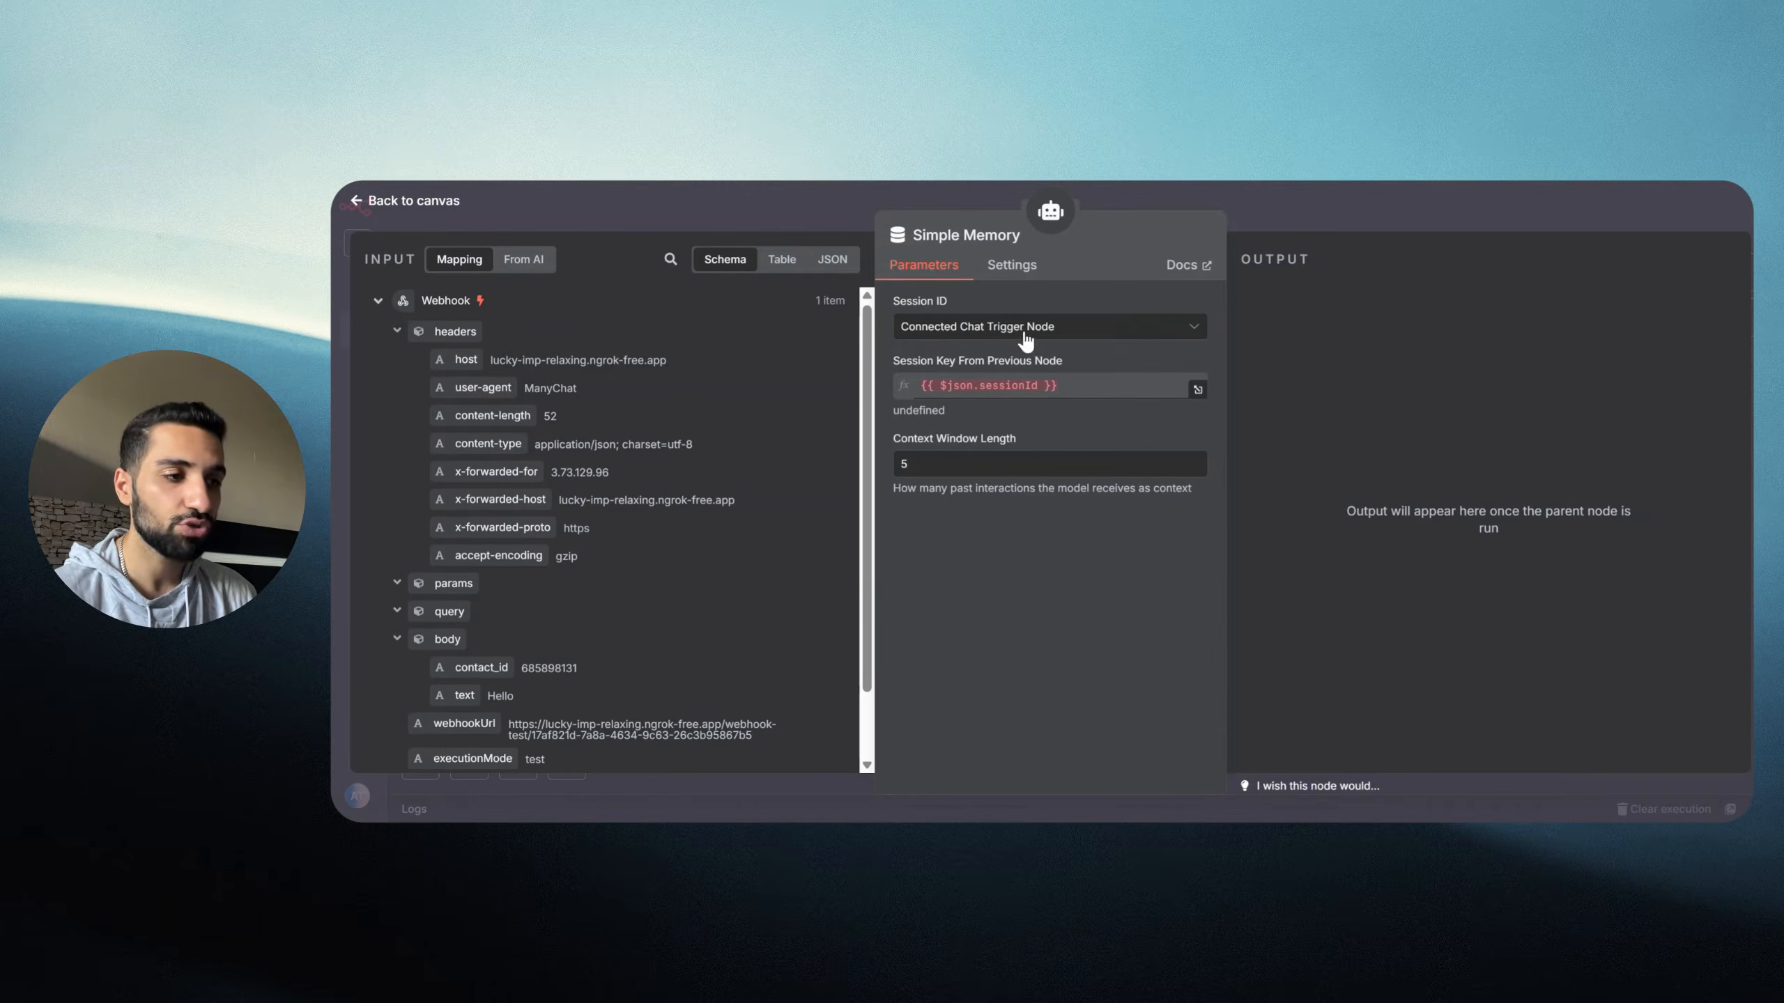
Step: Set Simple Memory's Session ID to Define below, keyed on the incoming body.contact_id
{"action": "key", "text": "Escape"}
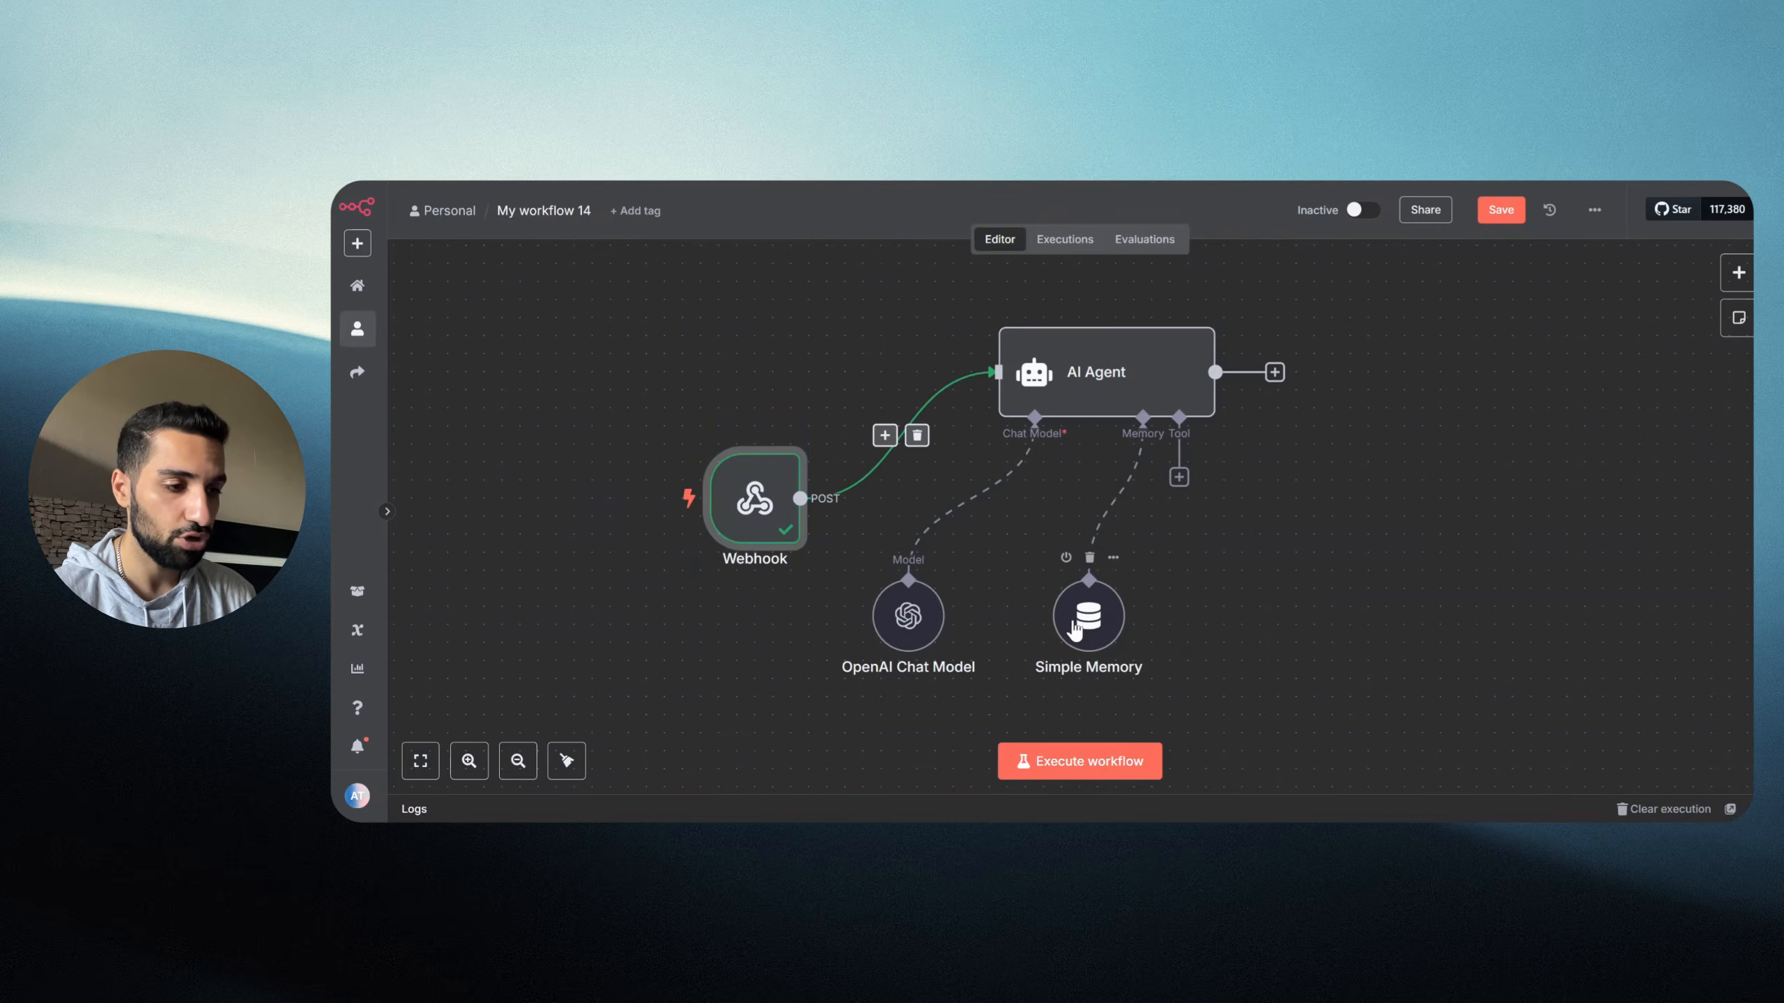
{"action": "double_click", "coordinate": [1088, 616]}
{"action": "left_click", "coordinate": [974, 338]}
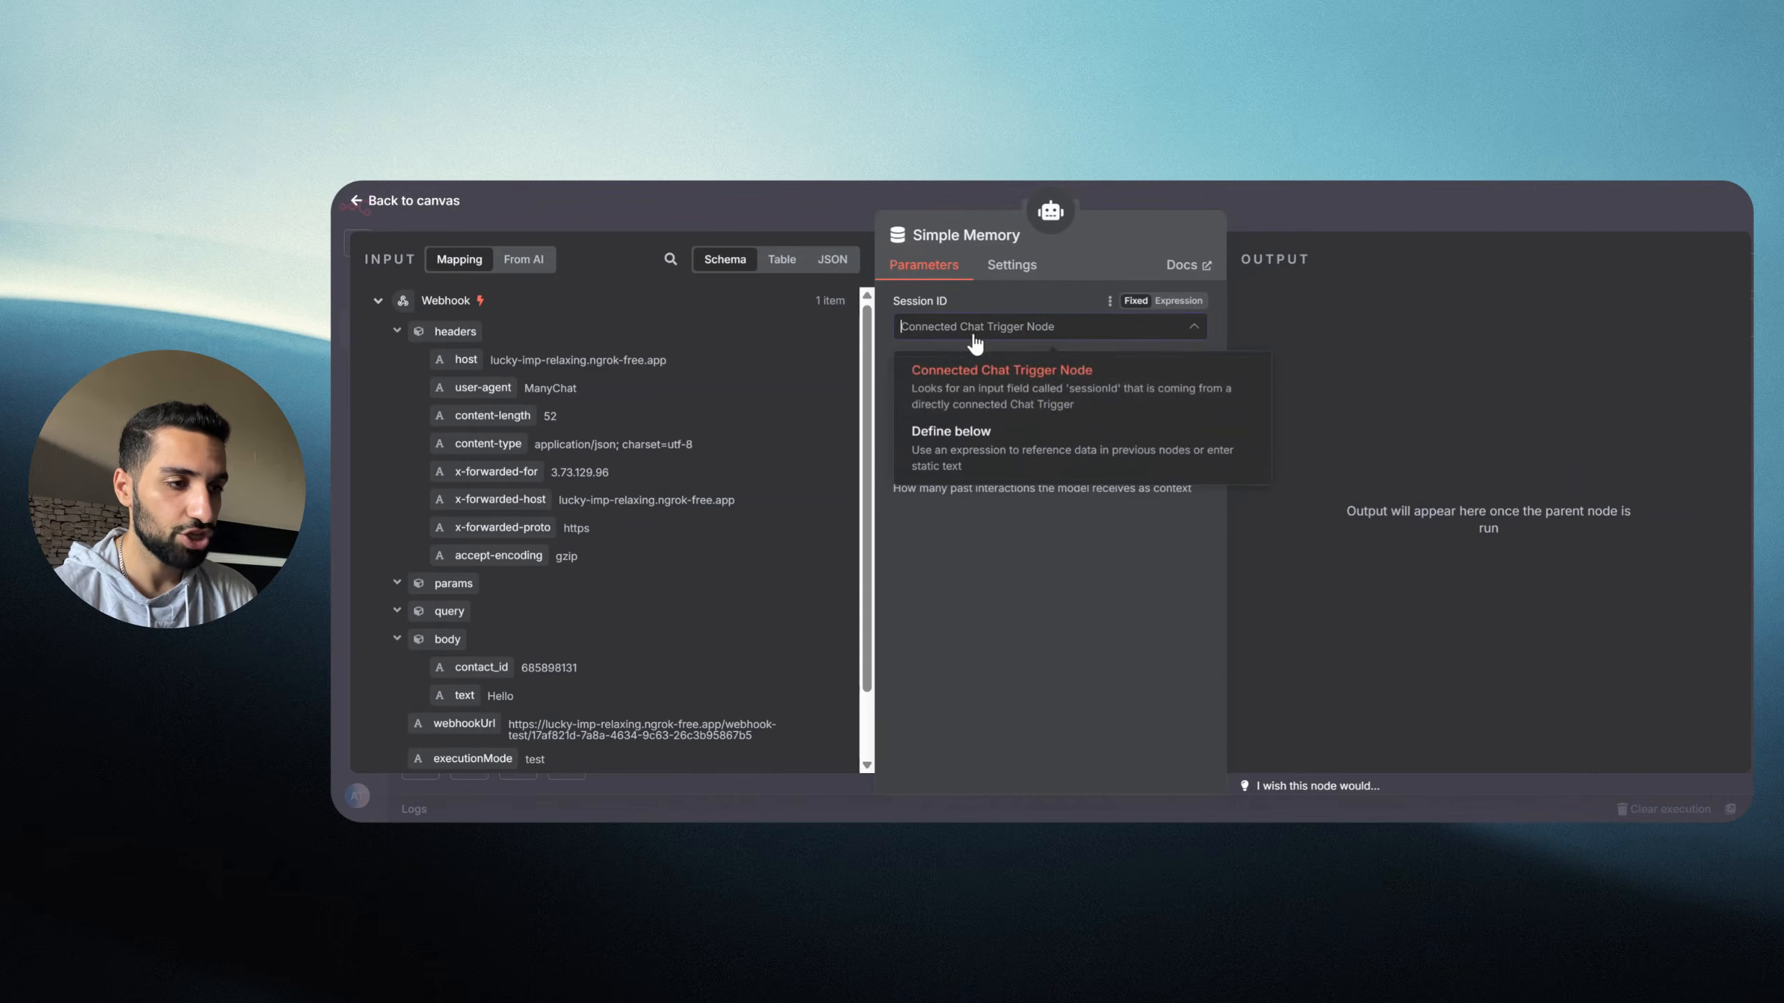
{"action": "left_click", "coordinate": [936, 455]}
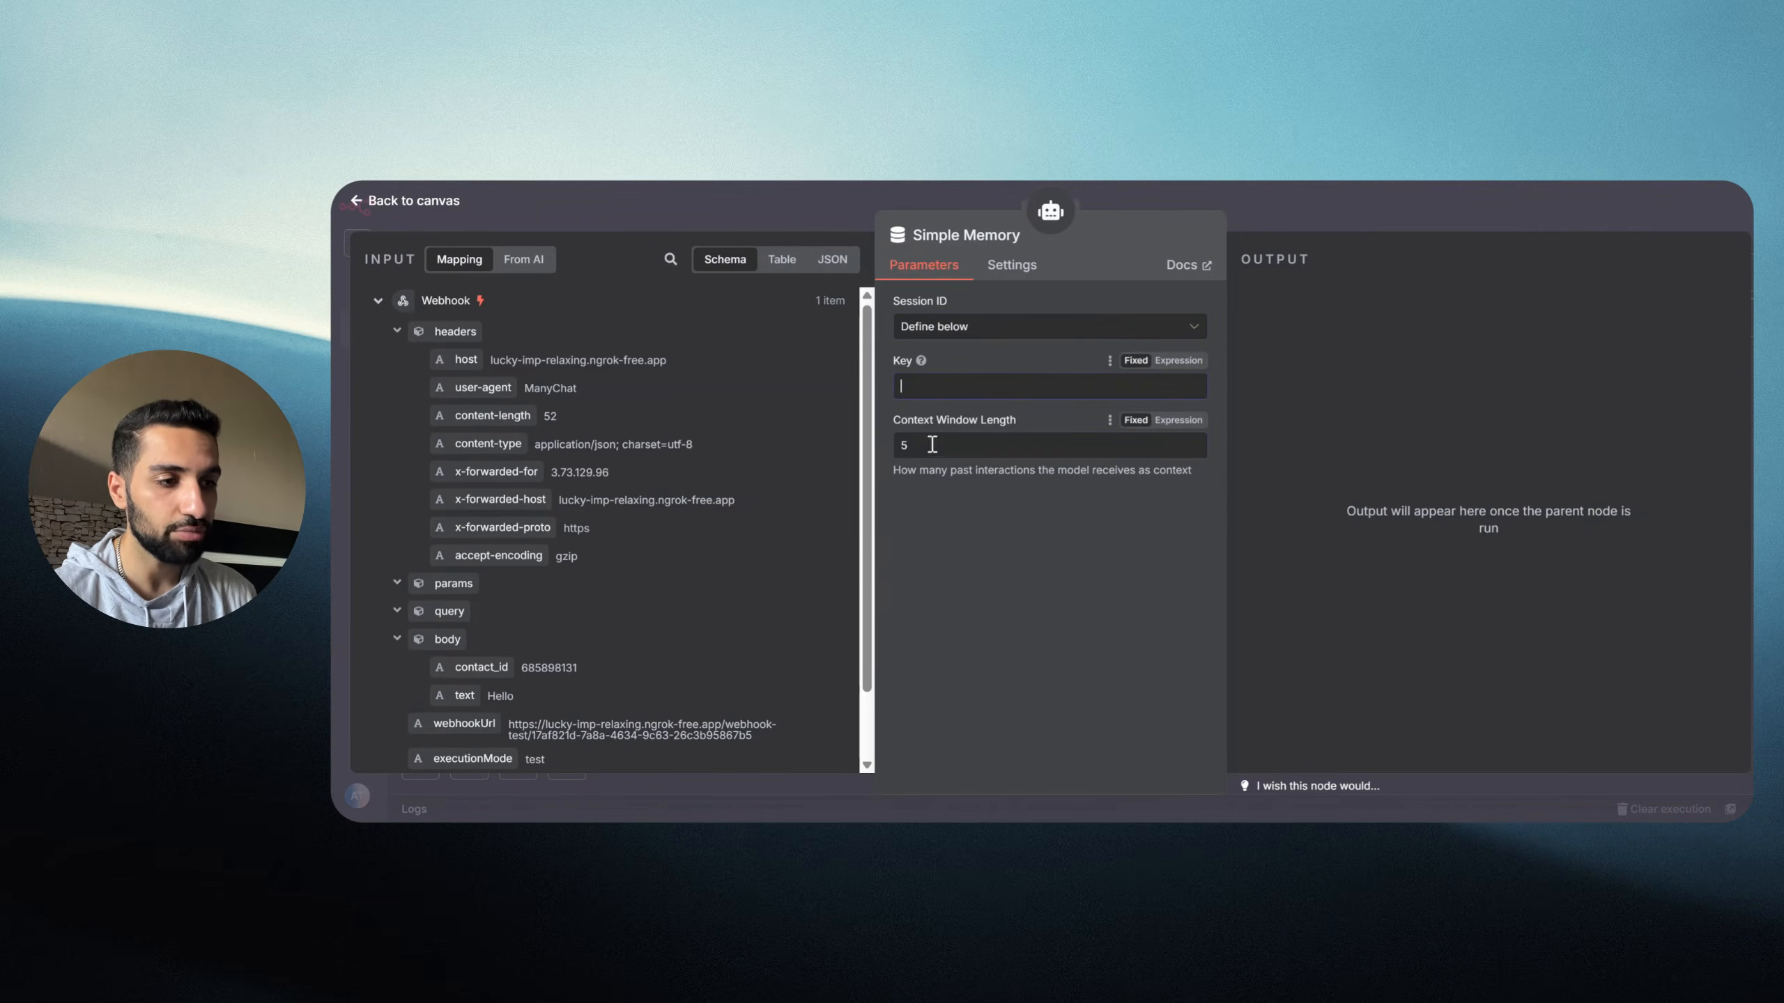
{"action": "scroll", "coordinate": [549, 438], "scroll_direction": "down", "scroll_amount": 1}
{"action": "scroll", "coordinate": [549, 438], "scroll_direction": "down", "scroll_amount": 1}
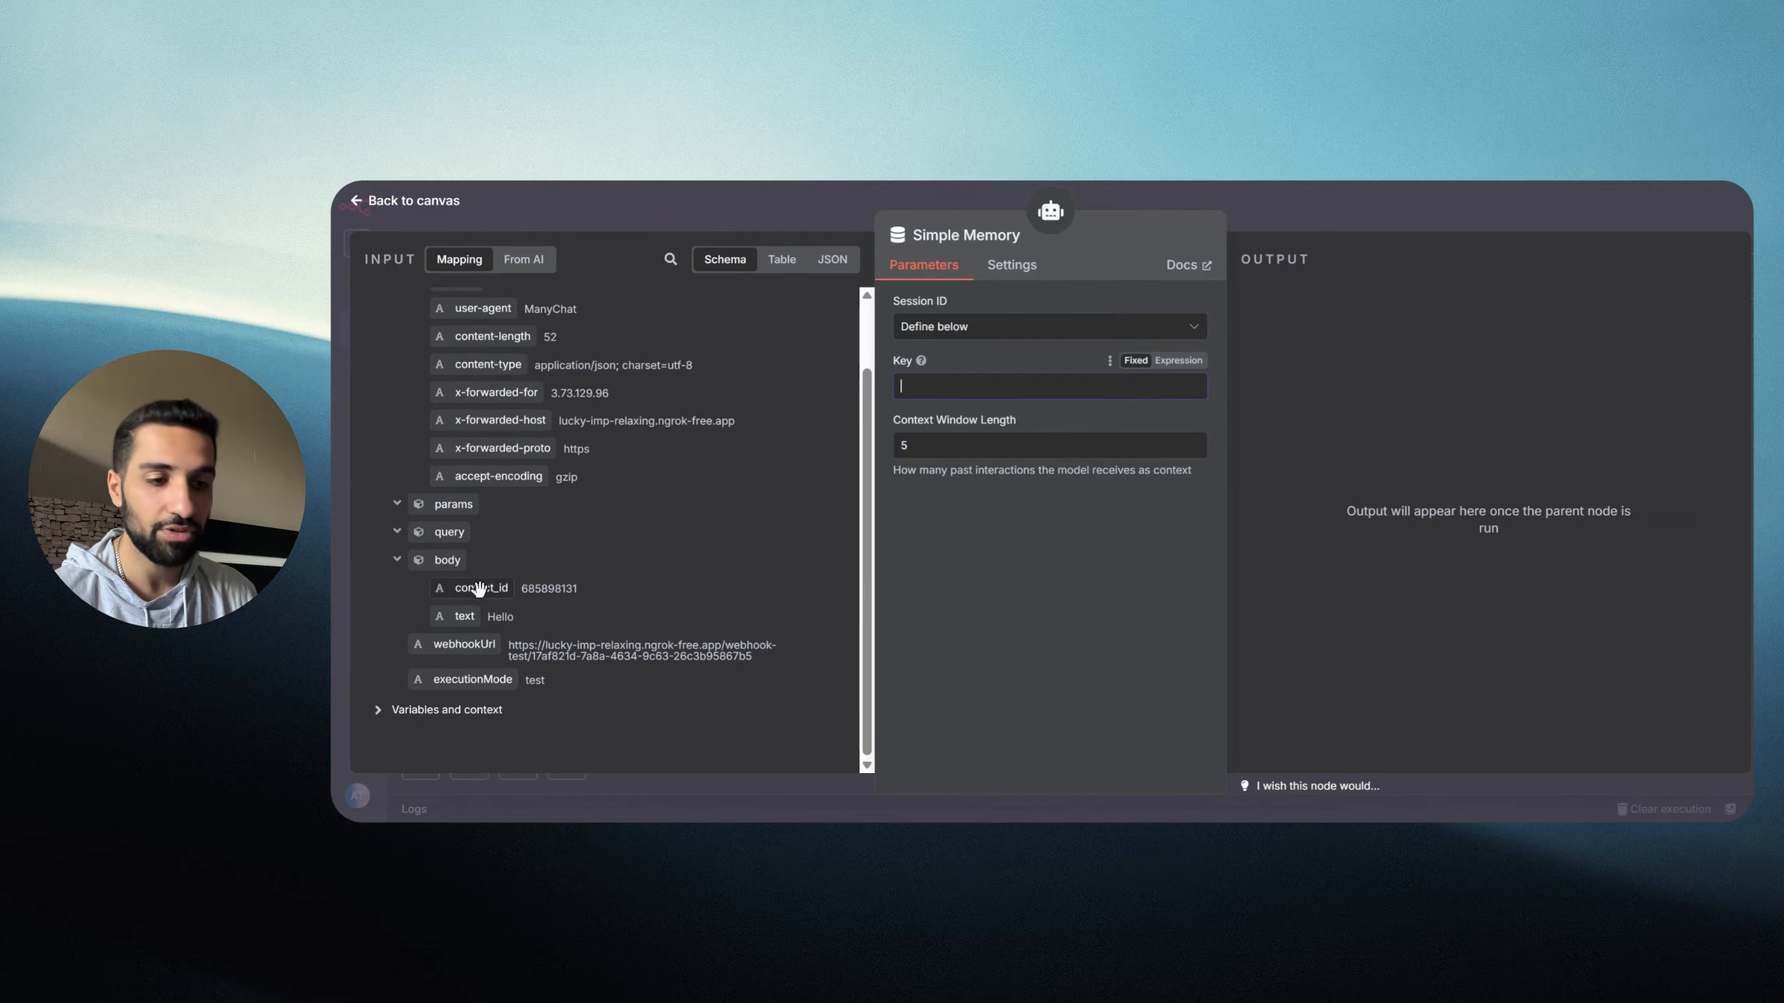
{"action": "left_click_drag", "start_coordinate": [473, 592], "coordinate": [940, 393]}
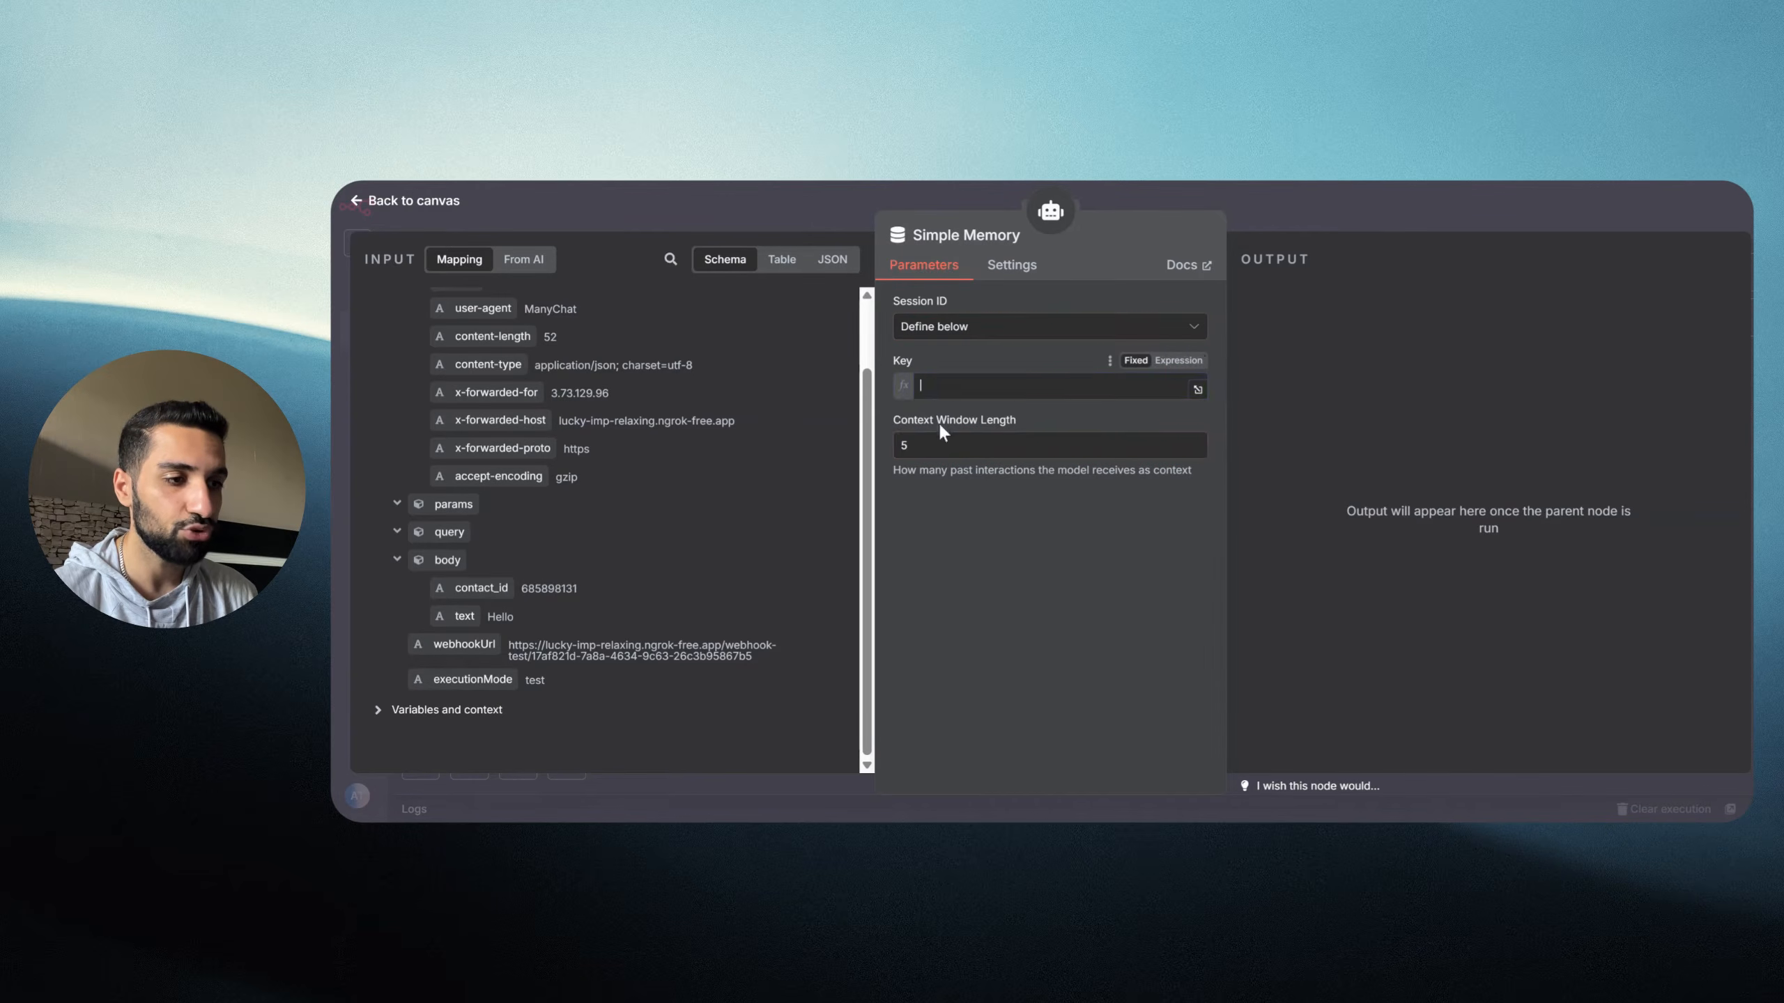
{"action": "left_click", "coordinate": [935, 535]}
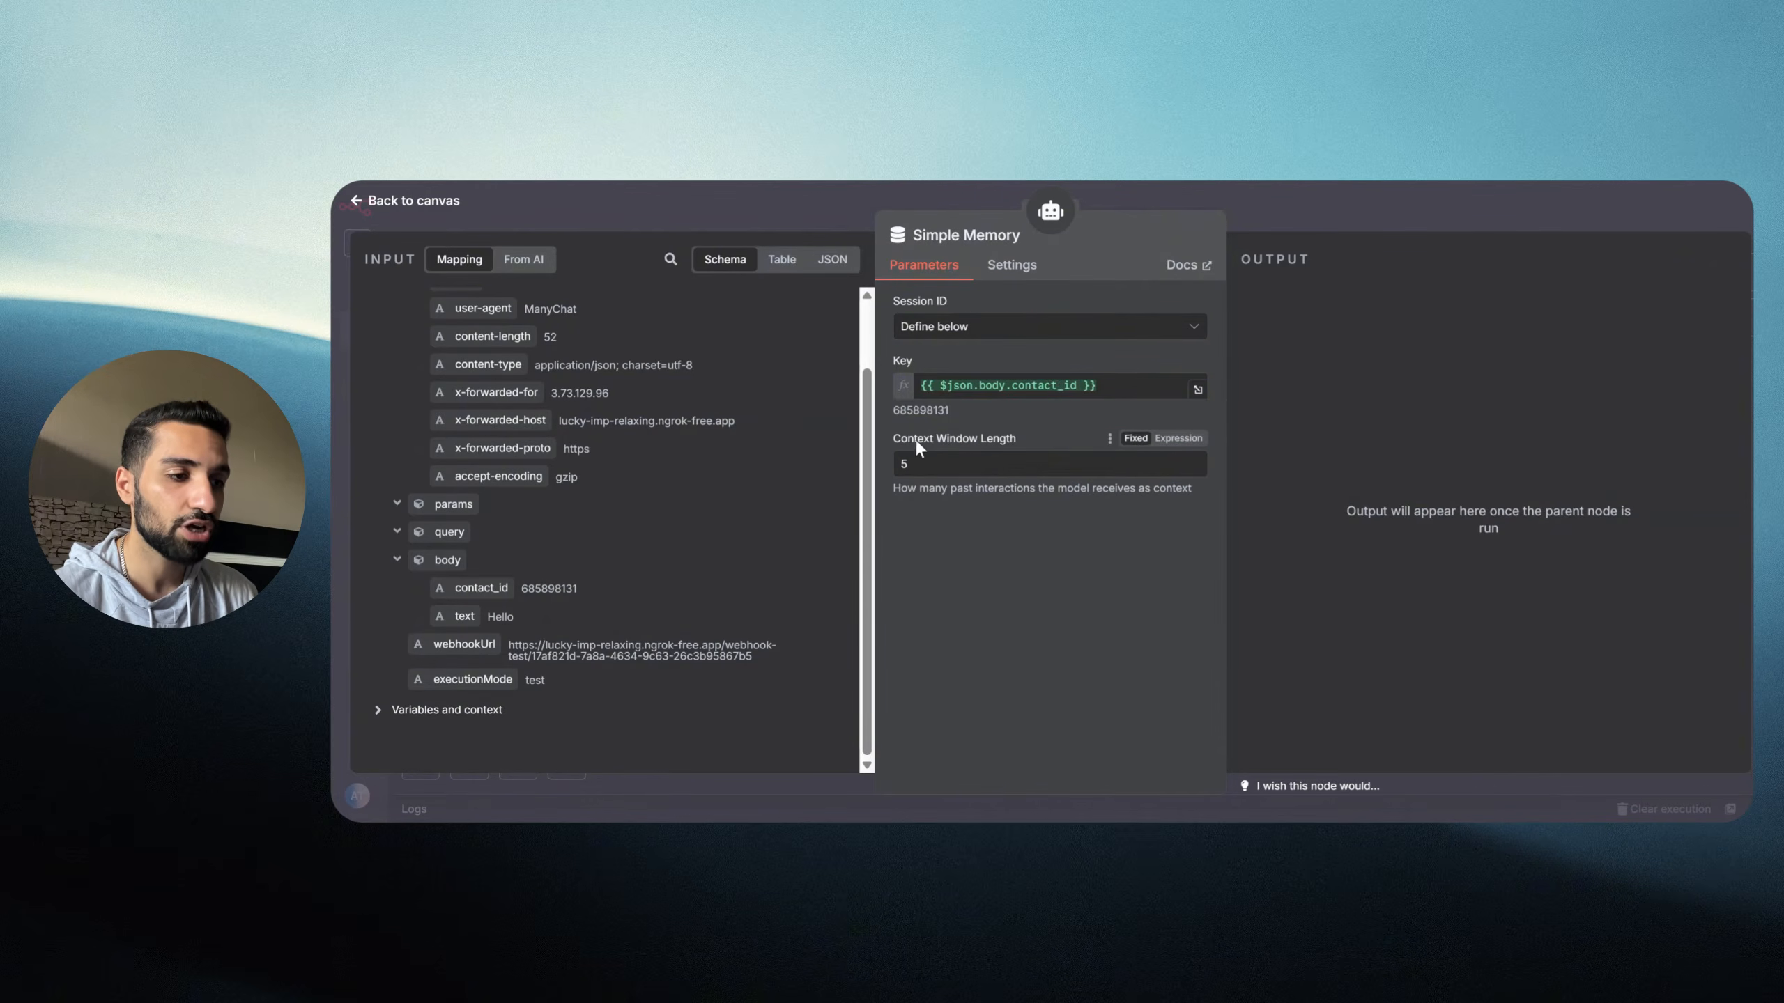
Step: Raise the Simple Memory context window length from 5 to 50
{"action": "left_click_drag", "start_coordinate": [941, 473], "coordinate": [894, 470]}
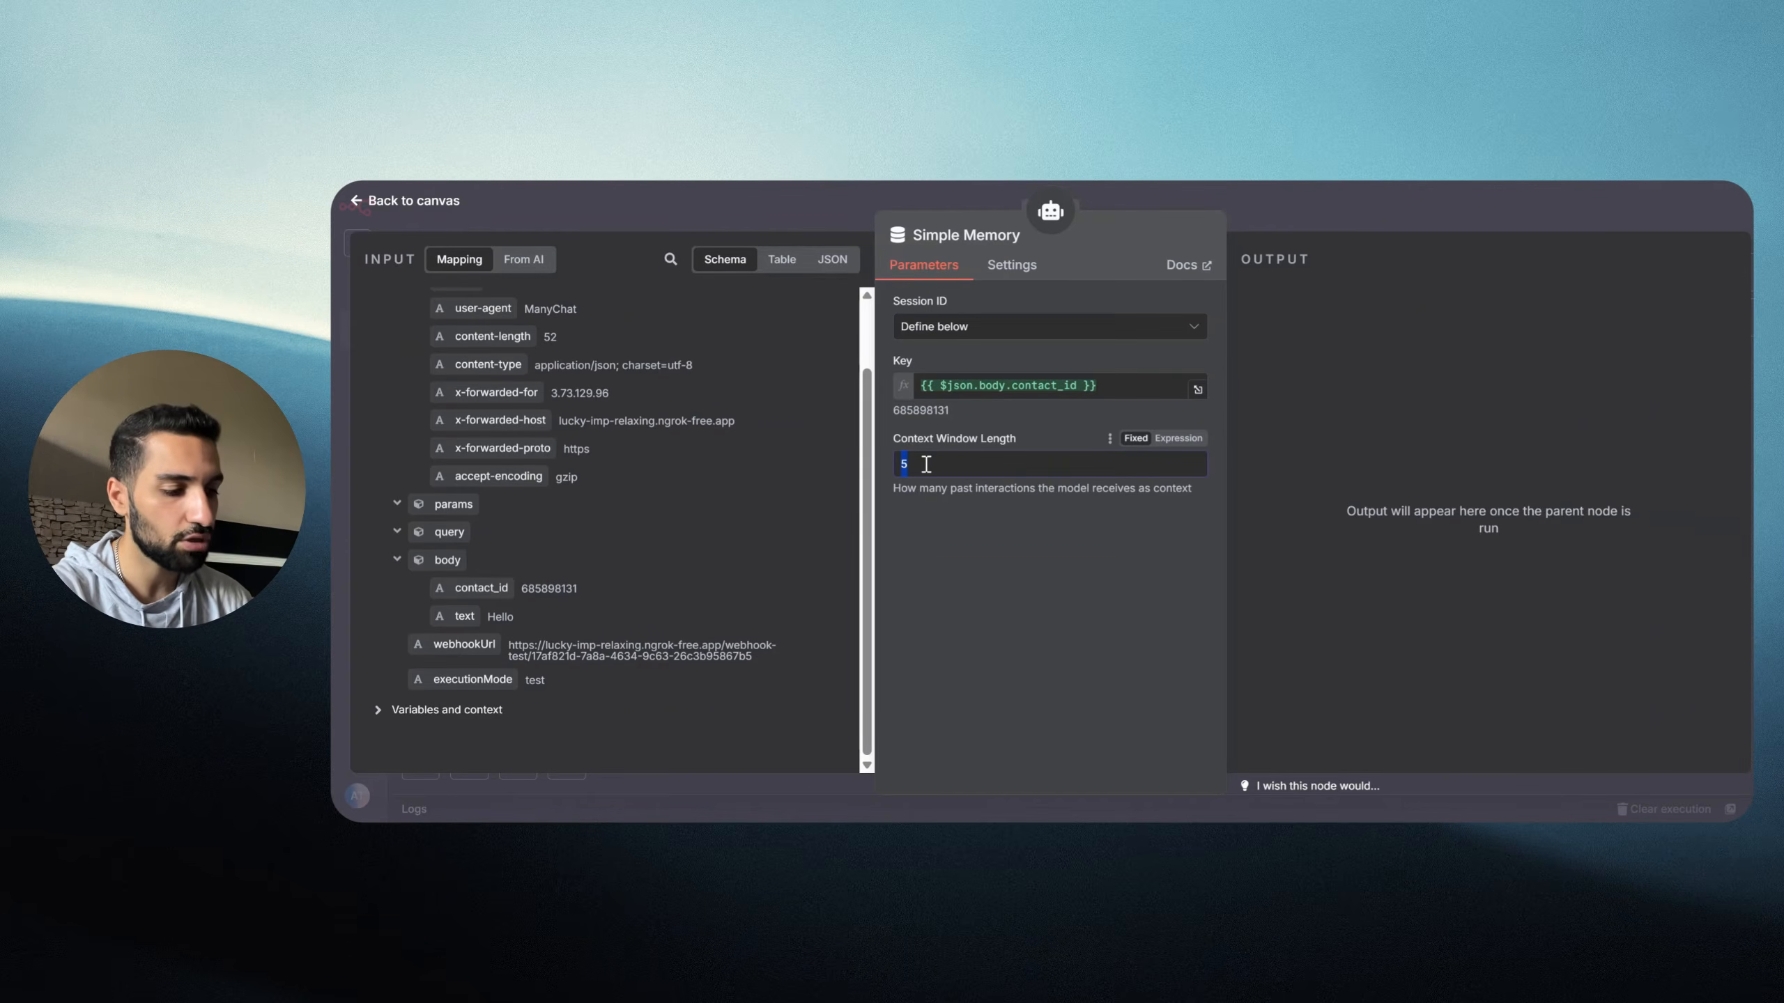
{"action": "key", "text": "BackSpace"}
{"action": "type", "text": "50"}
{"action": "left_click_drag", "start_coordinate": [943, 505], "coordinate": [947, 511]}
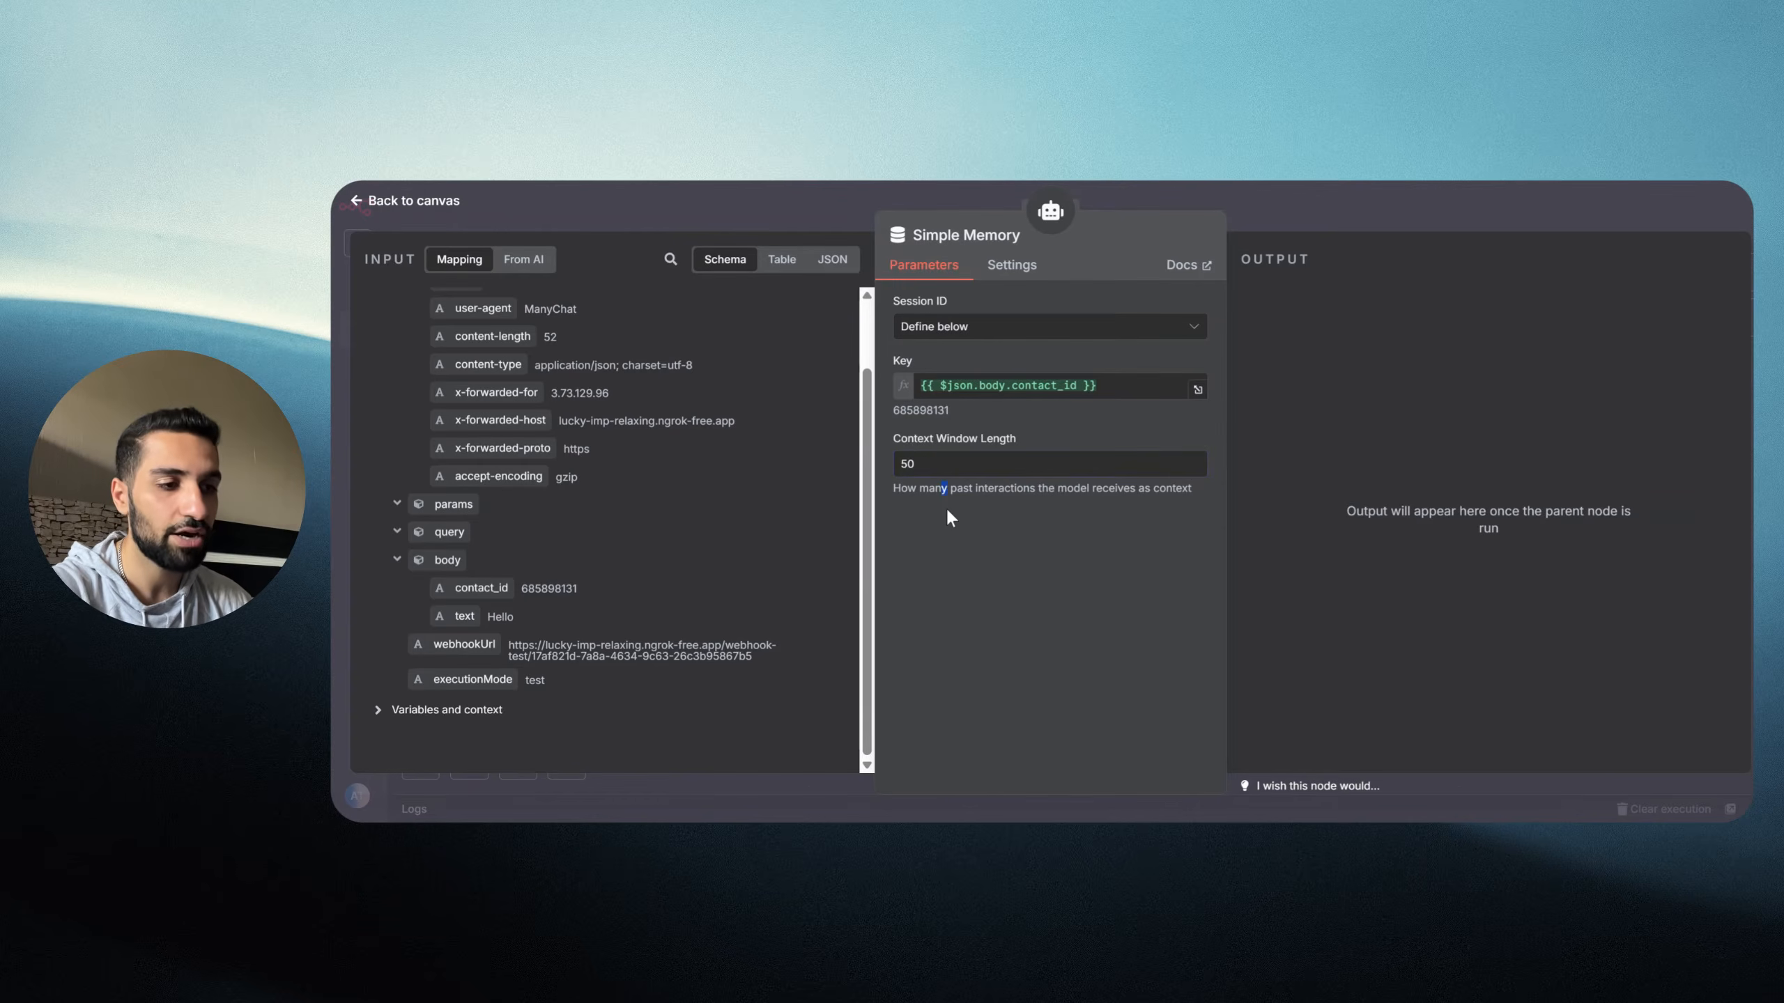
{"action": "left_click", "coordinate": [986, 520]}
{"action": "left_click", "coordinate": [1168, 213]}
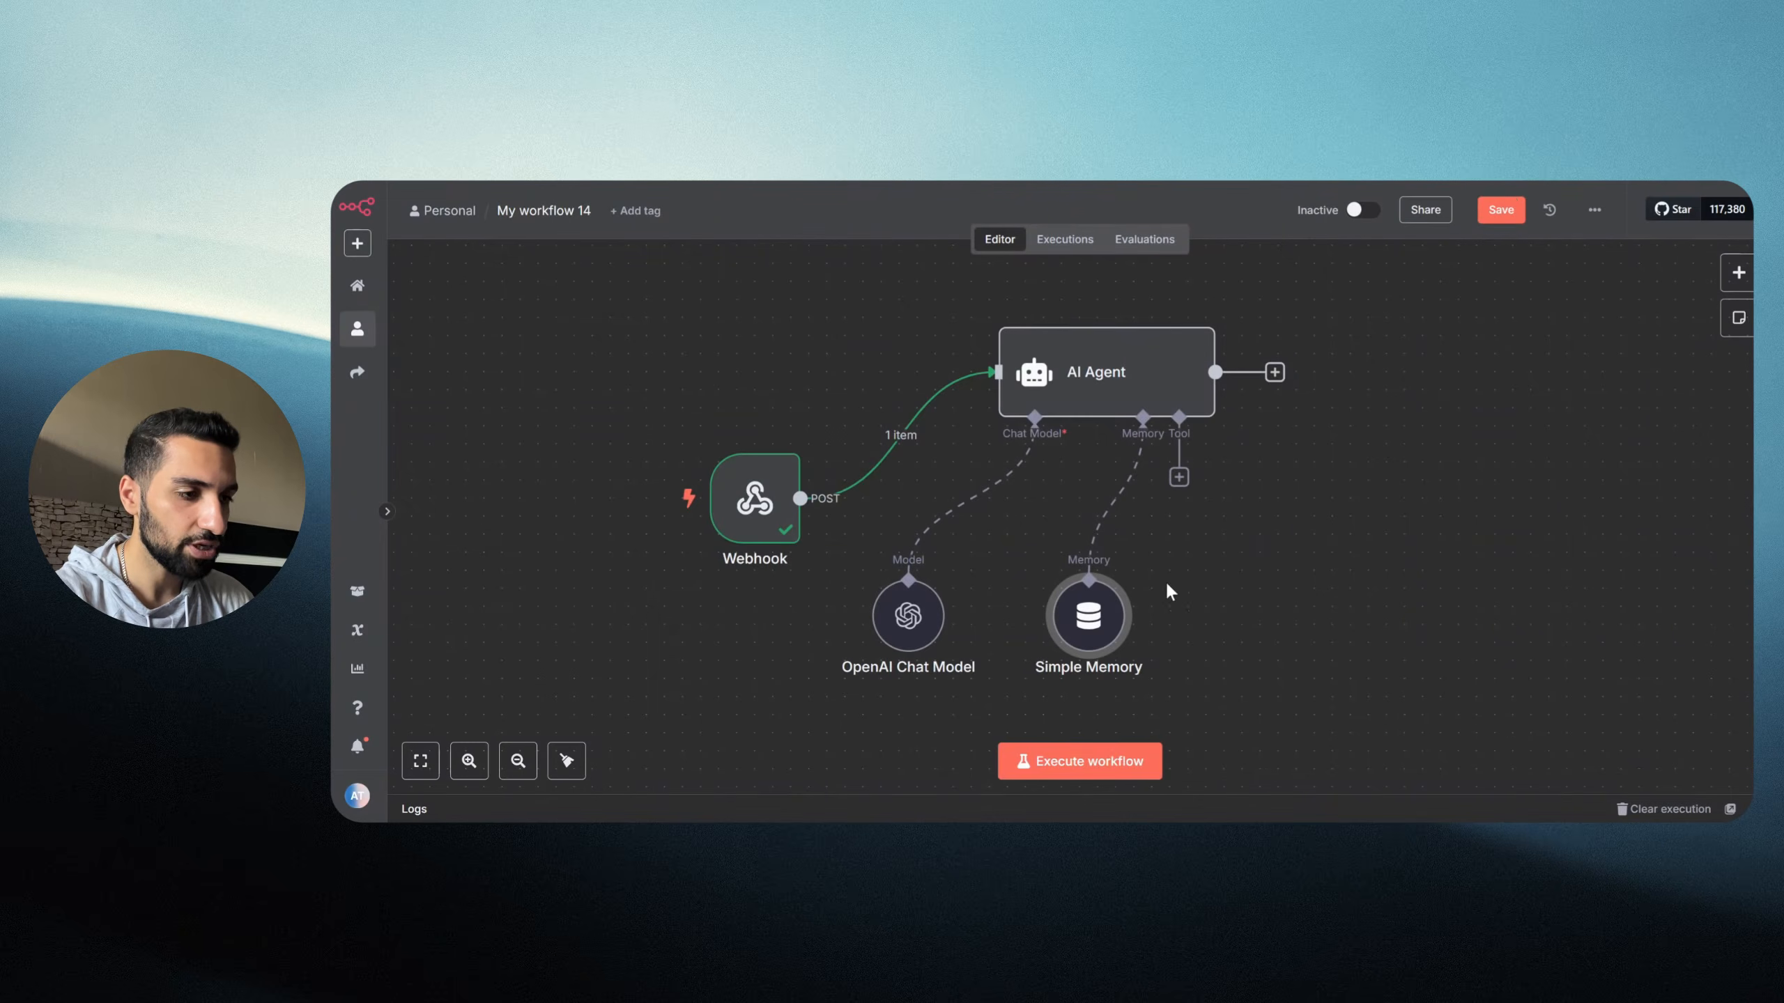
{"action": "double_click", "coordinate": [1097, 387]}
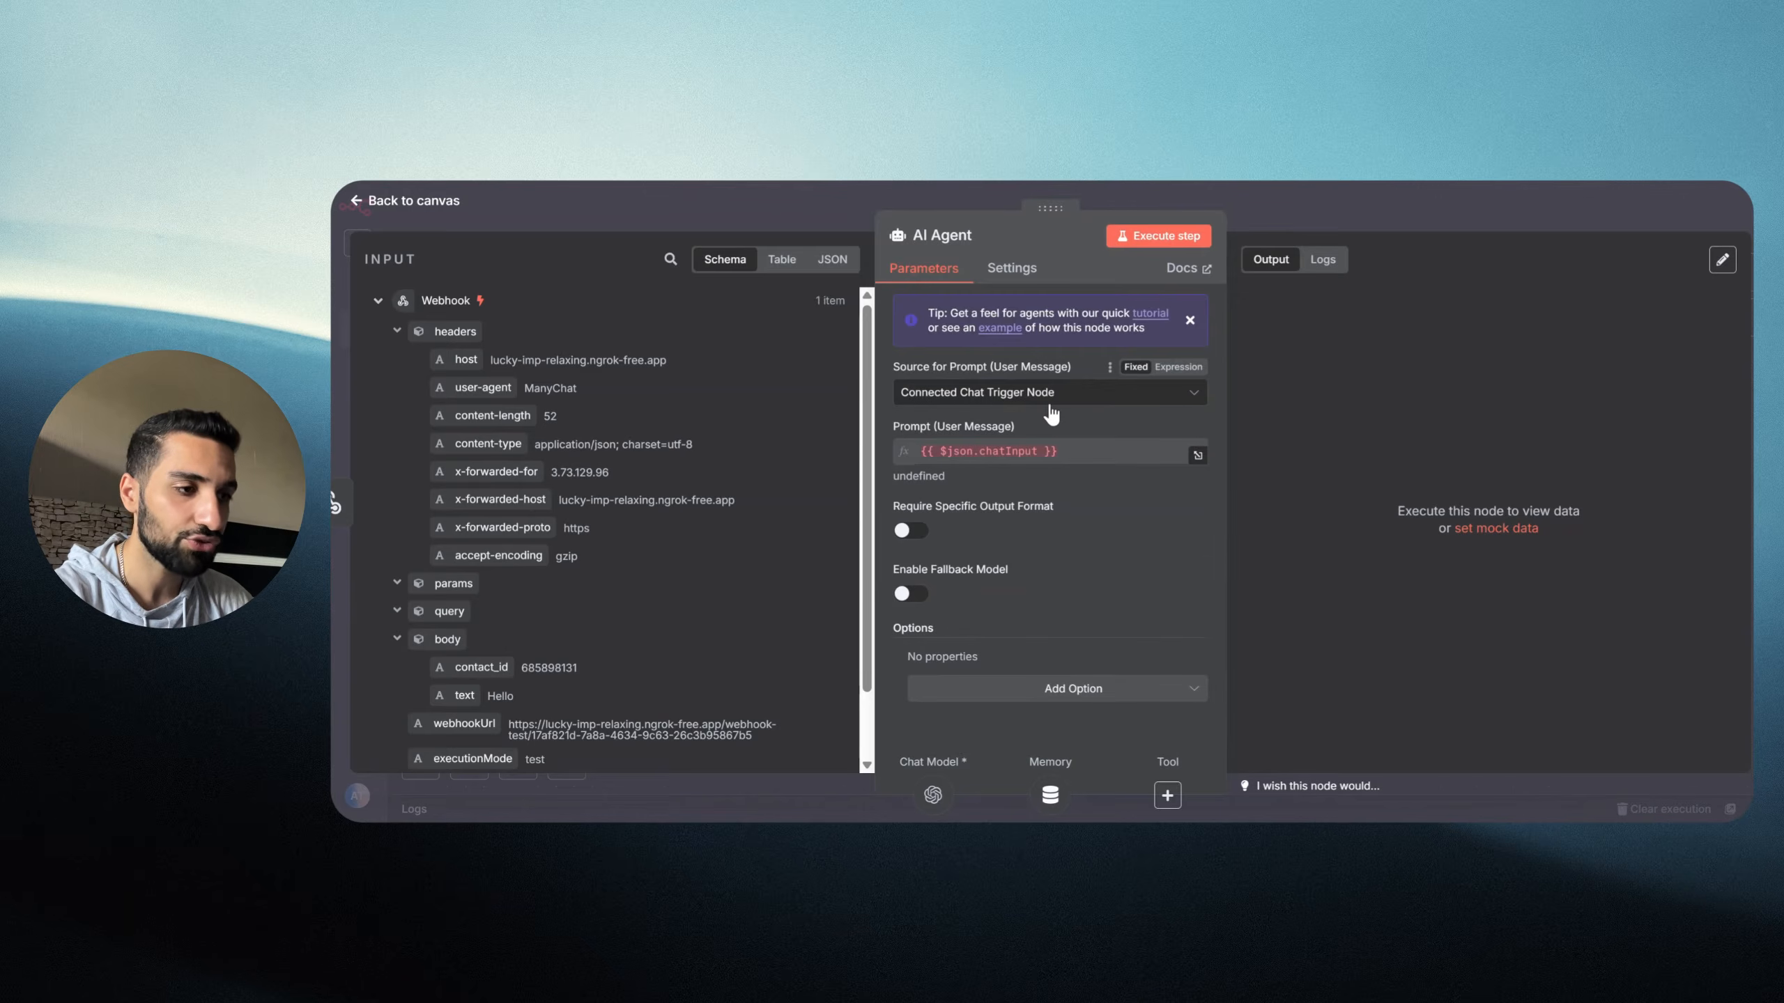
Step: Define the AI Agent prompt below as 'User message: {{ $json.body.text }}' from the webhook body
{"action": "left_click", "coordinate": [1050, 401]}
{"action": "left_click", "coordinate": [969, 532]}
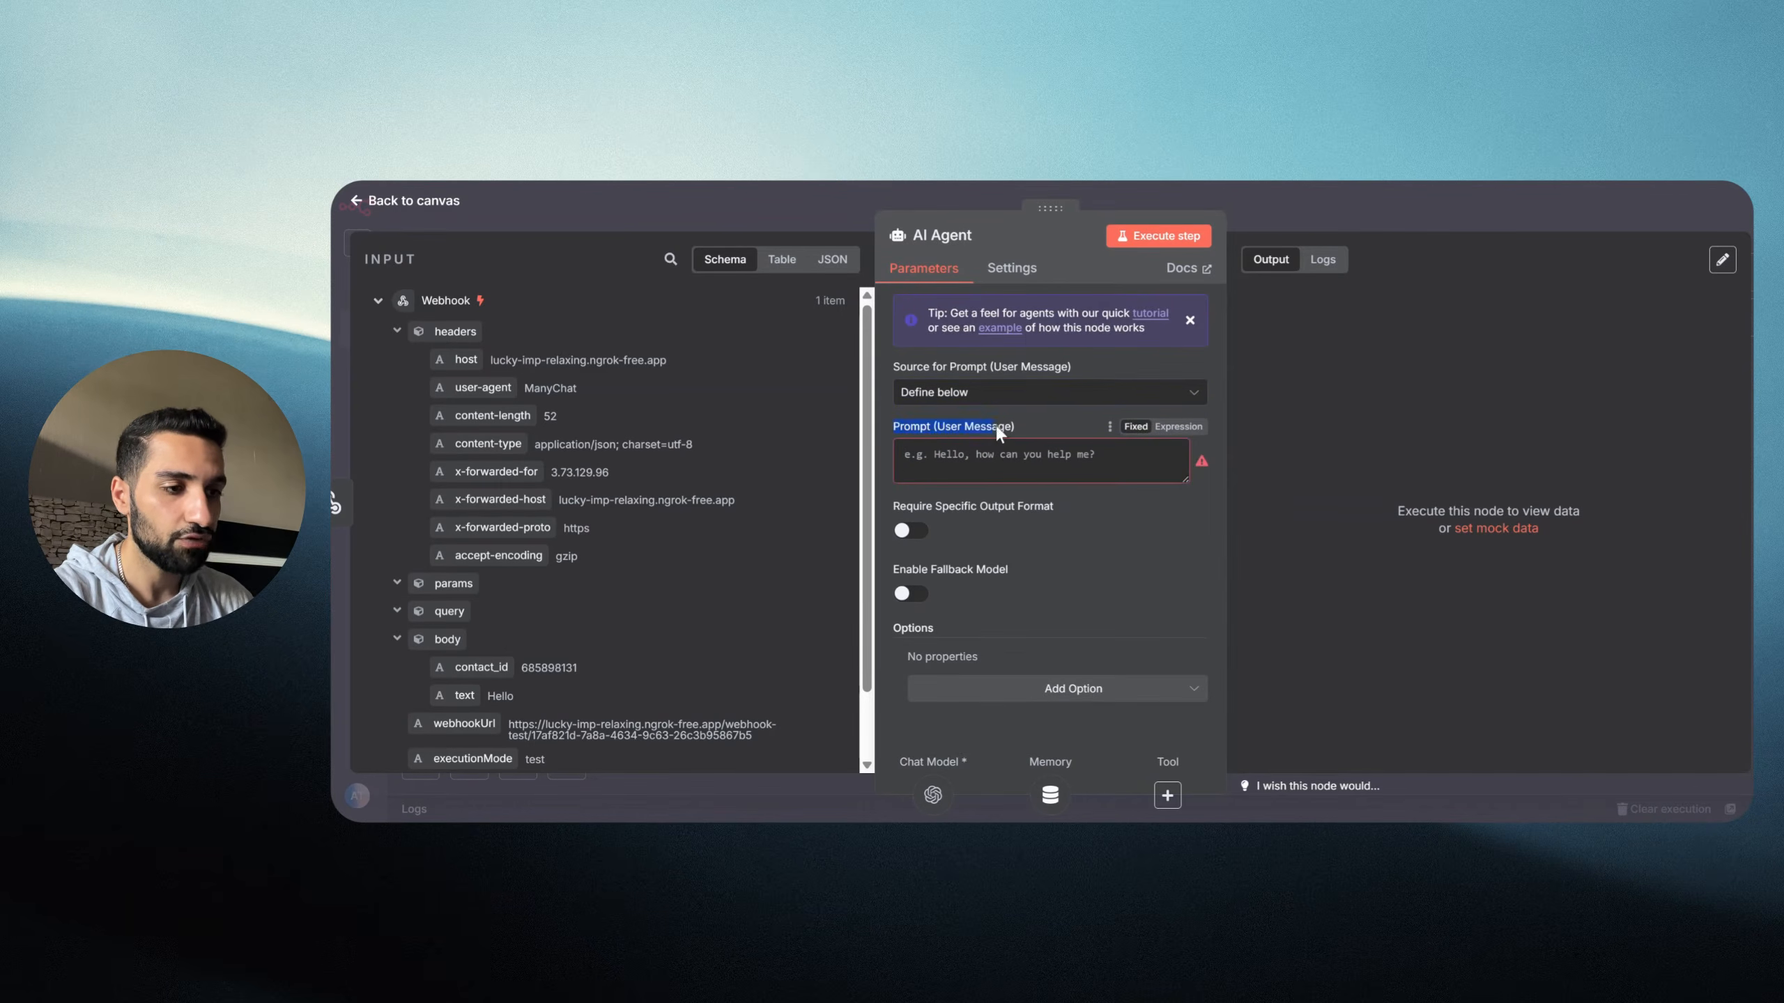
{"action": "left_click", "coordinate": [968, 466]}
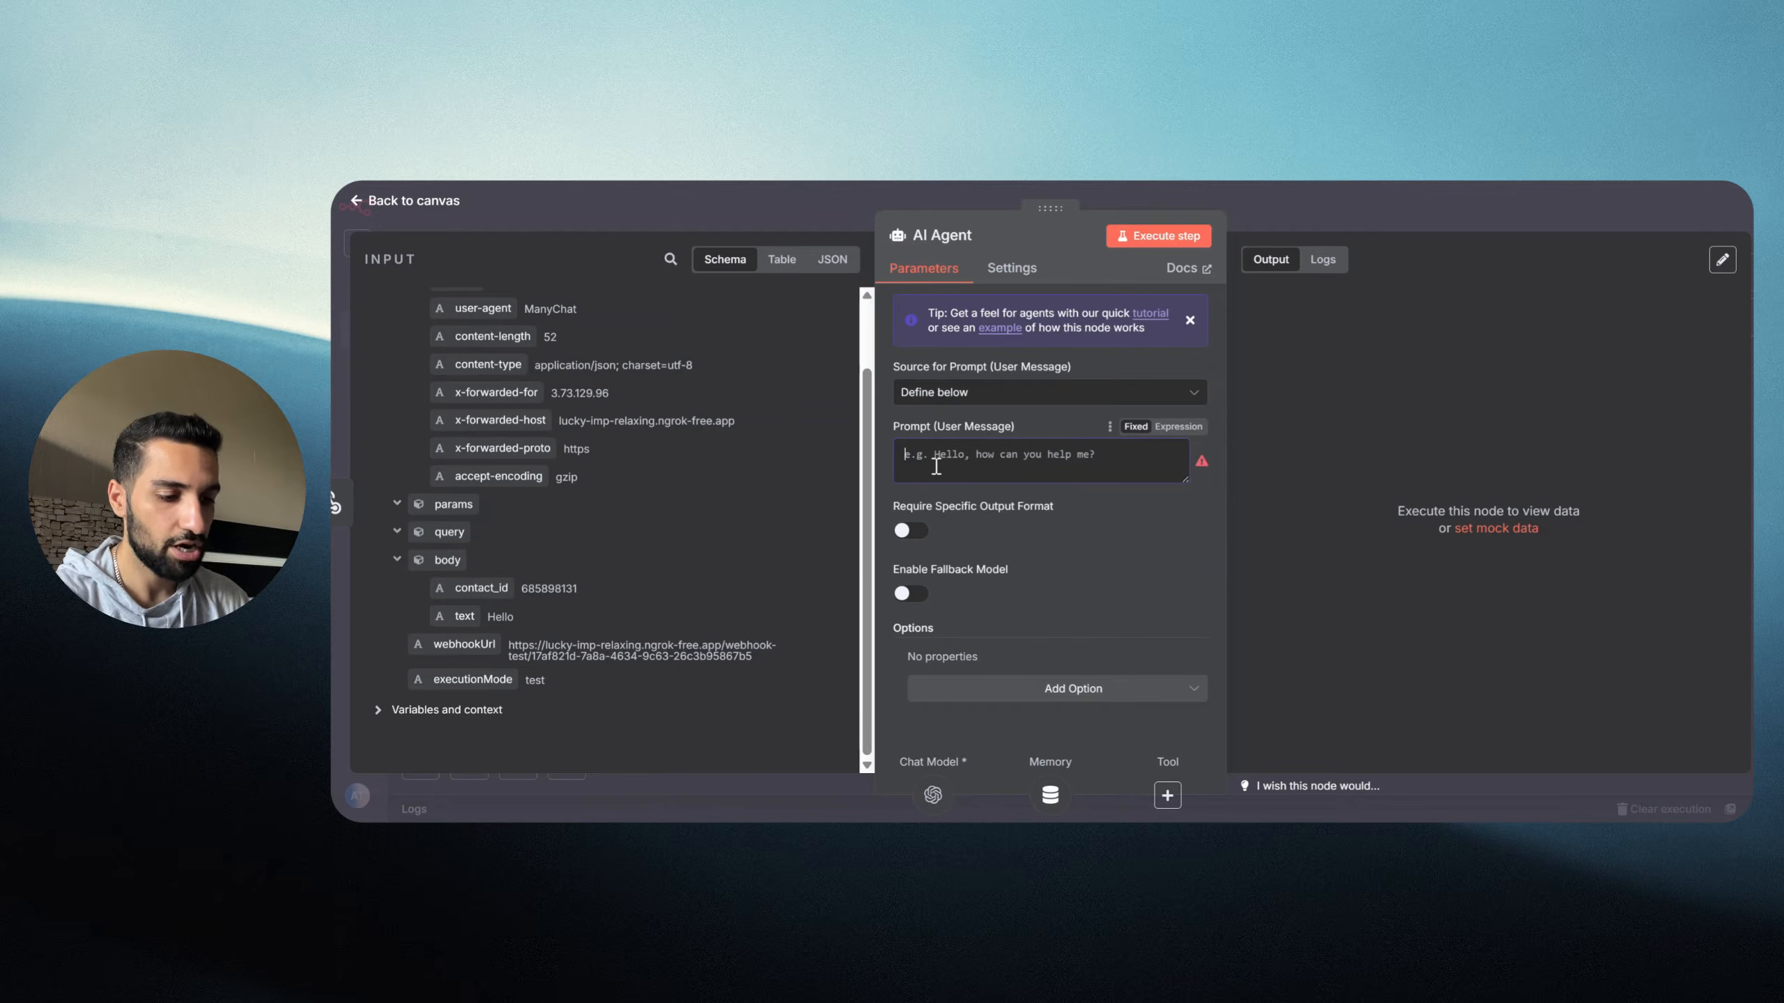
{"action": "type", "text": "User message:"}
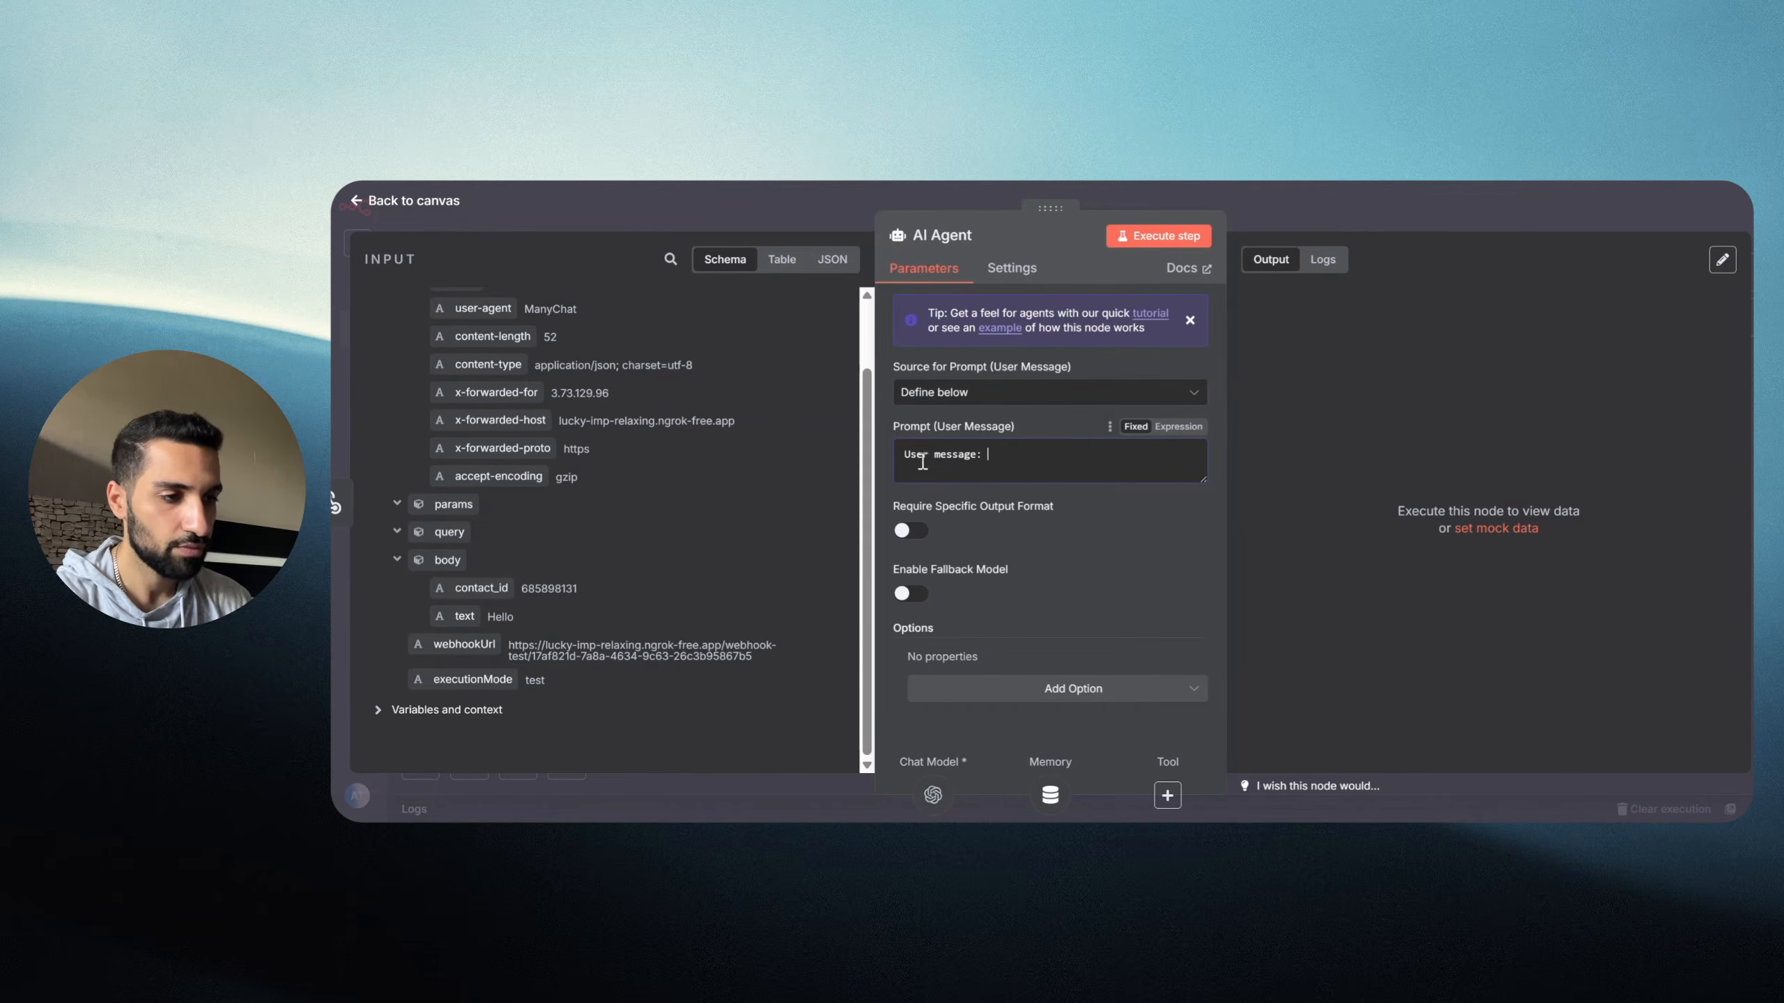
{"action": "left_click", "coordinate": [1186, 431]}
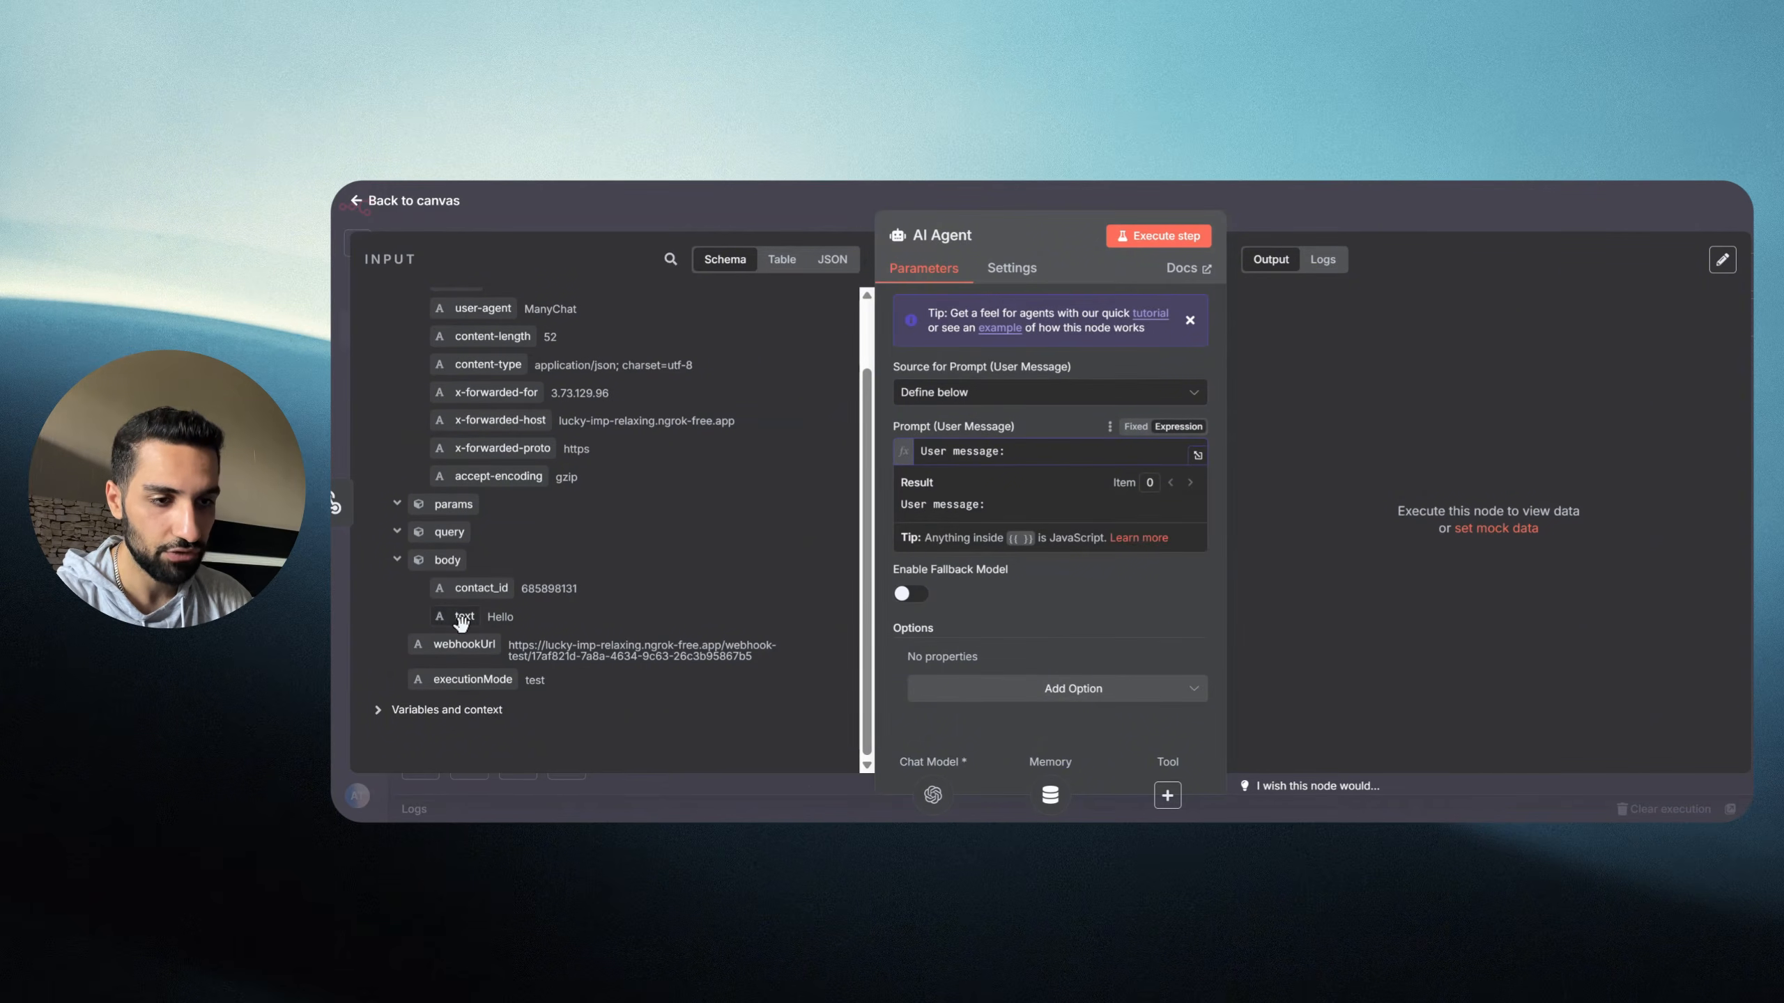
{"action": "left_click_drag", "start_coordinate": [461, 621], "coordinate": [1033, 462]}
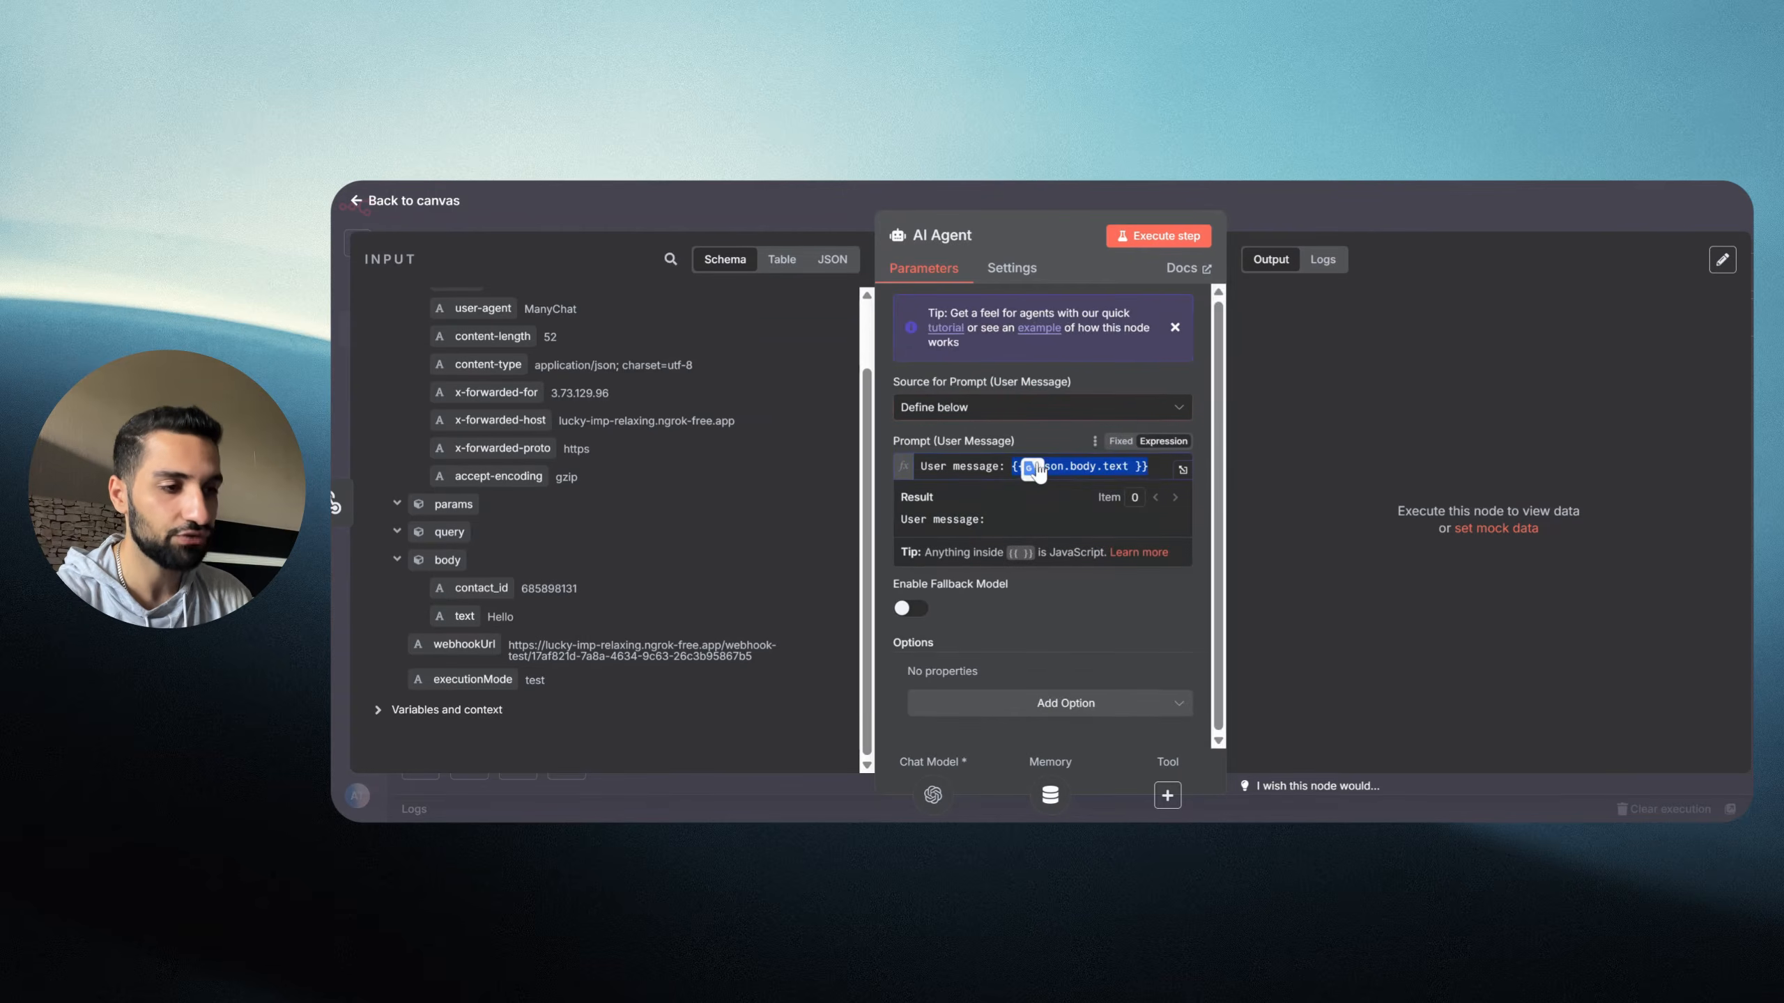
{"action": "left_click", "coordinate": [881, 524]}
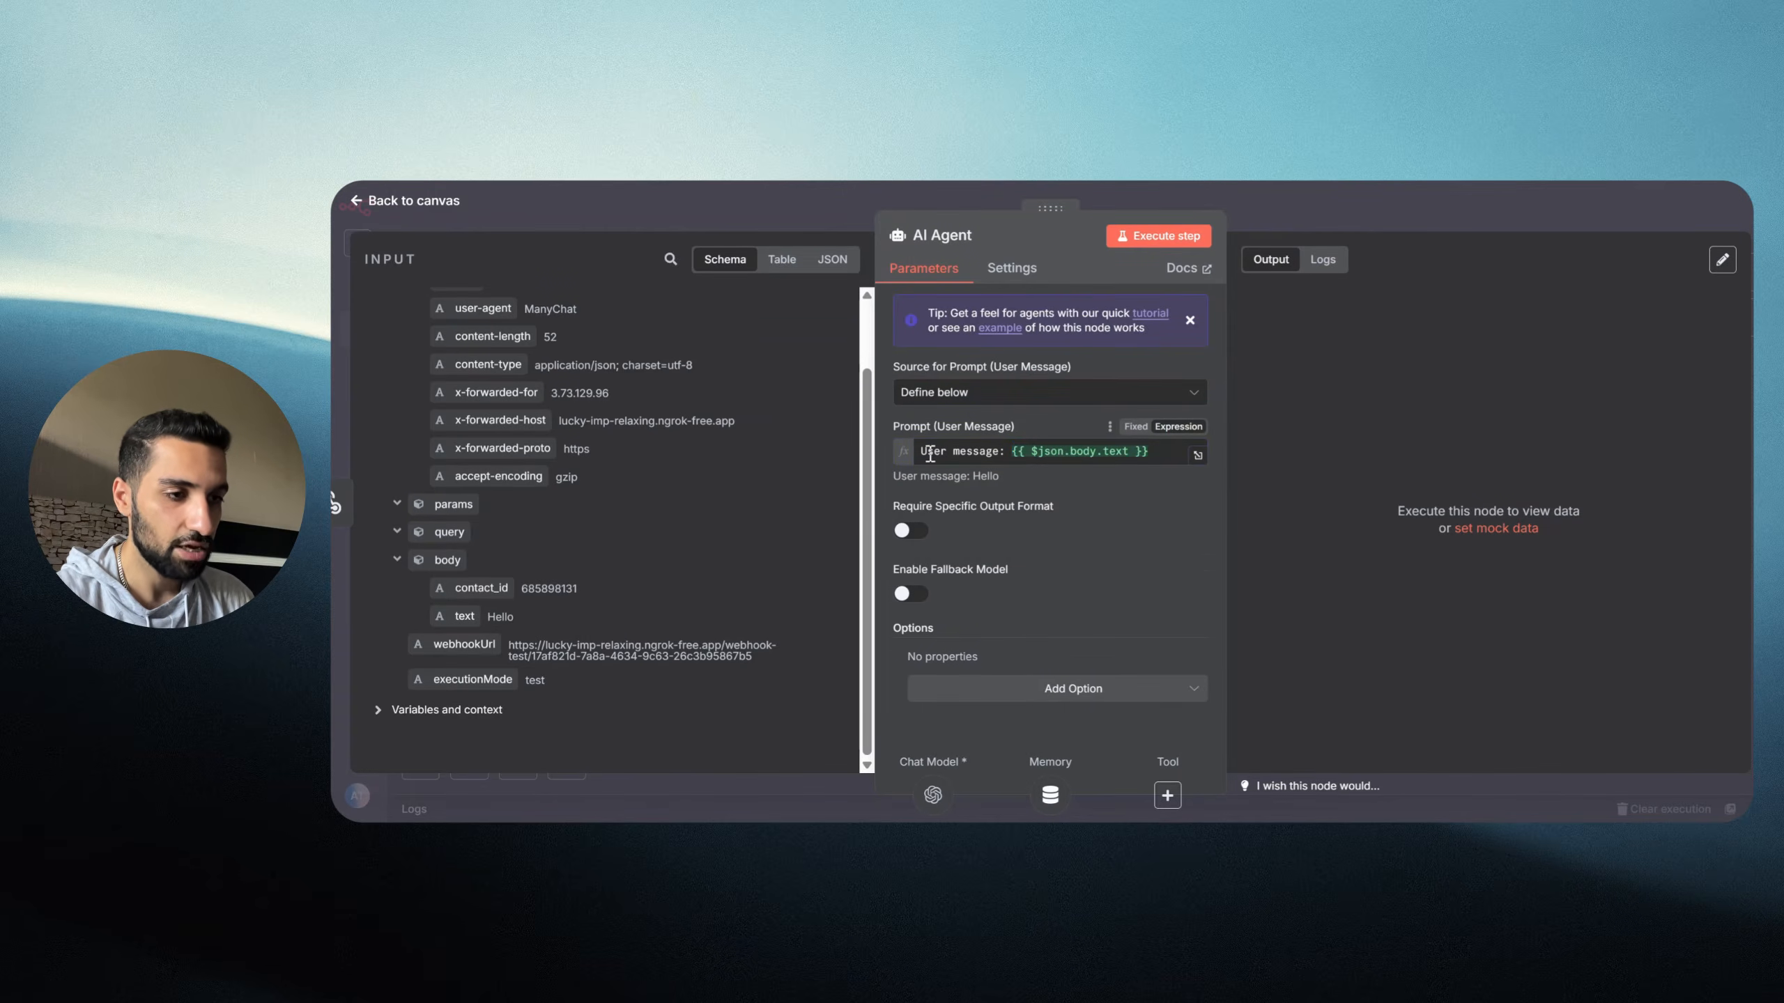
{"action": "left_click_drag", "start_coordinate": [894, 476], "coordinate": [1015, 485]}
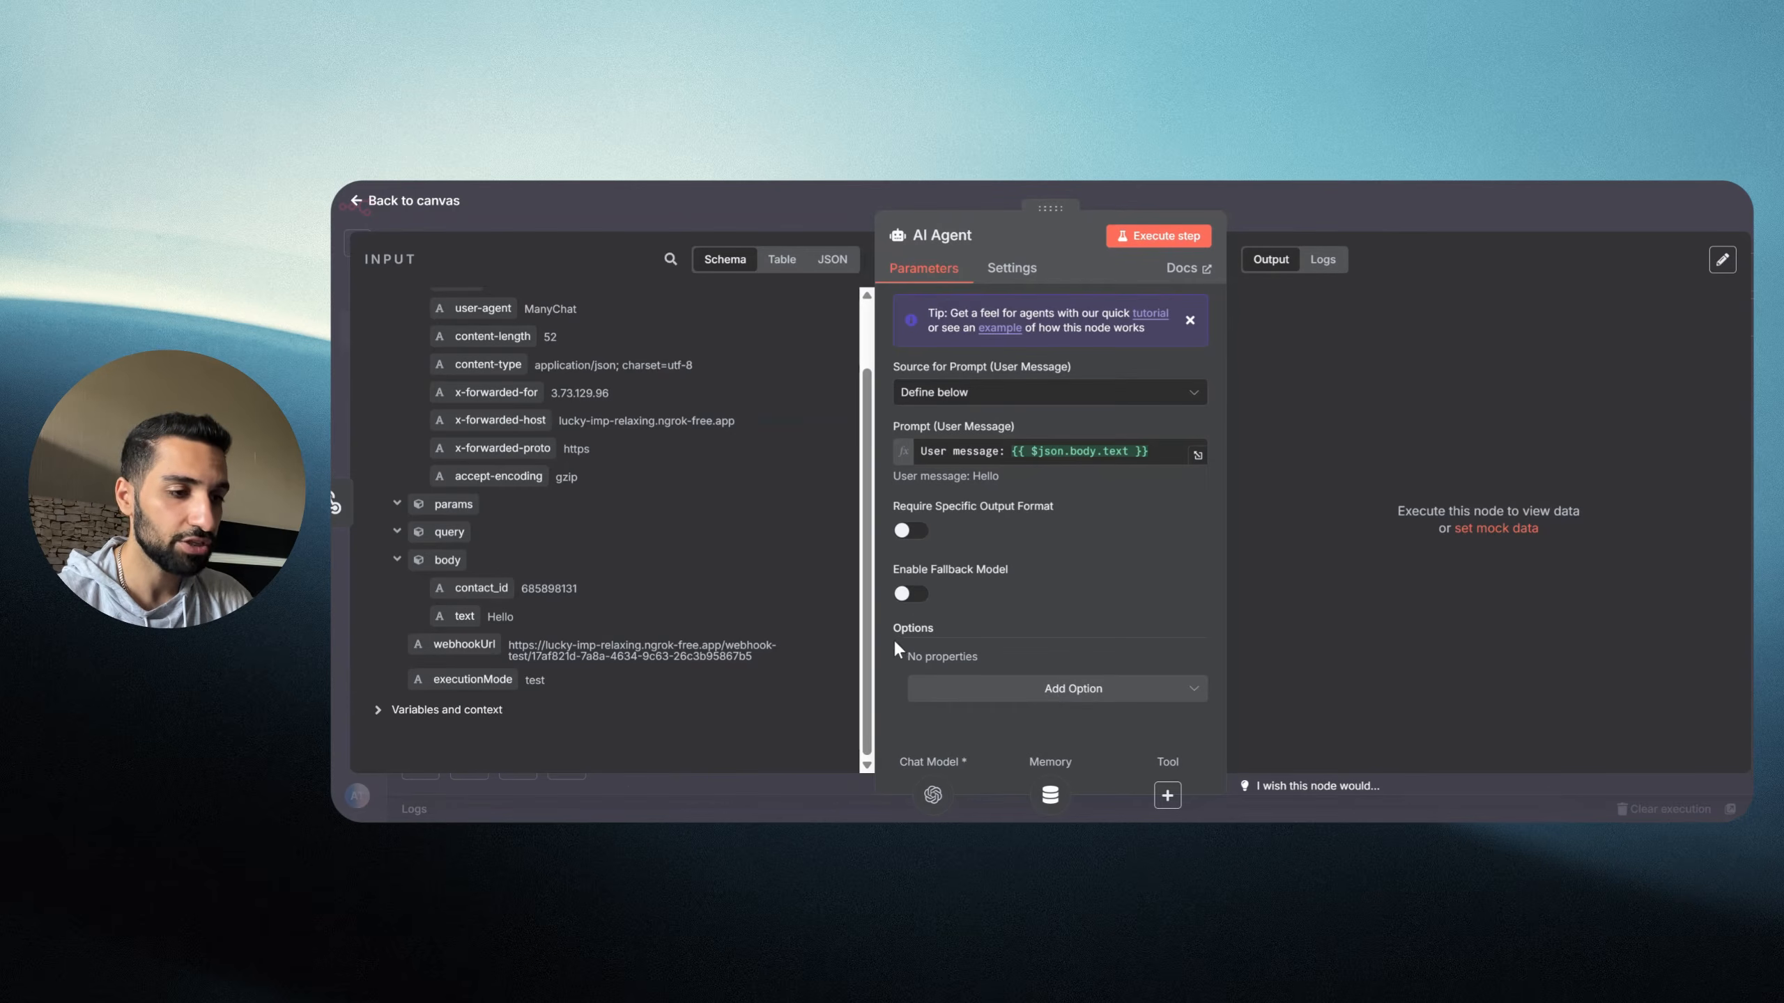
Step: Add a system message telling the agent to answer DMs and messages sent to the Instagram page
{"action": "left_click", "coordinate": [1091, 692]}
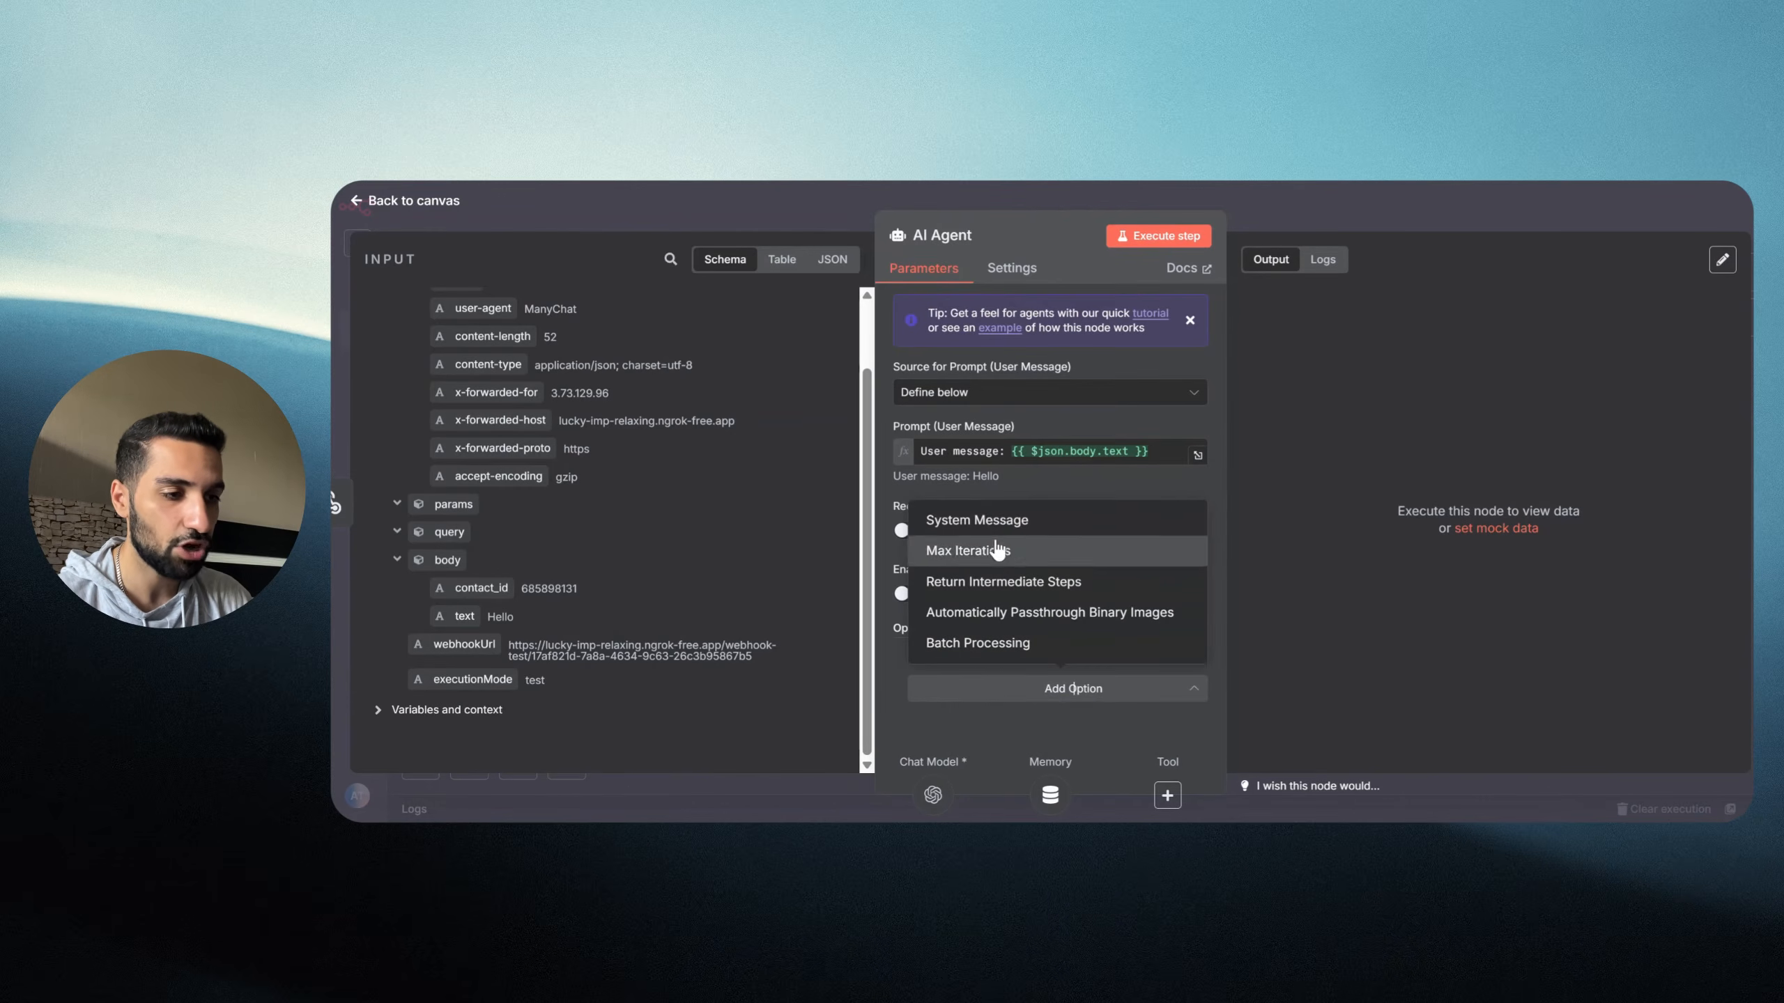
{"action": "left_click", "coordinate": [963, 531]}
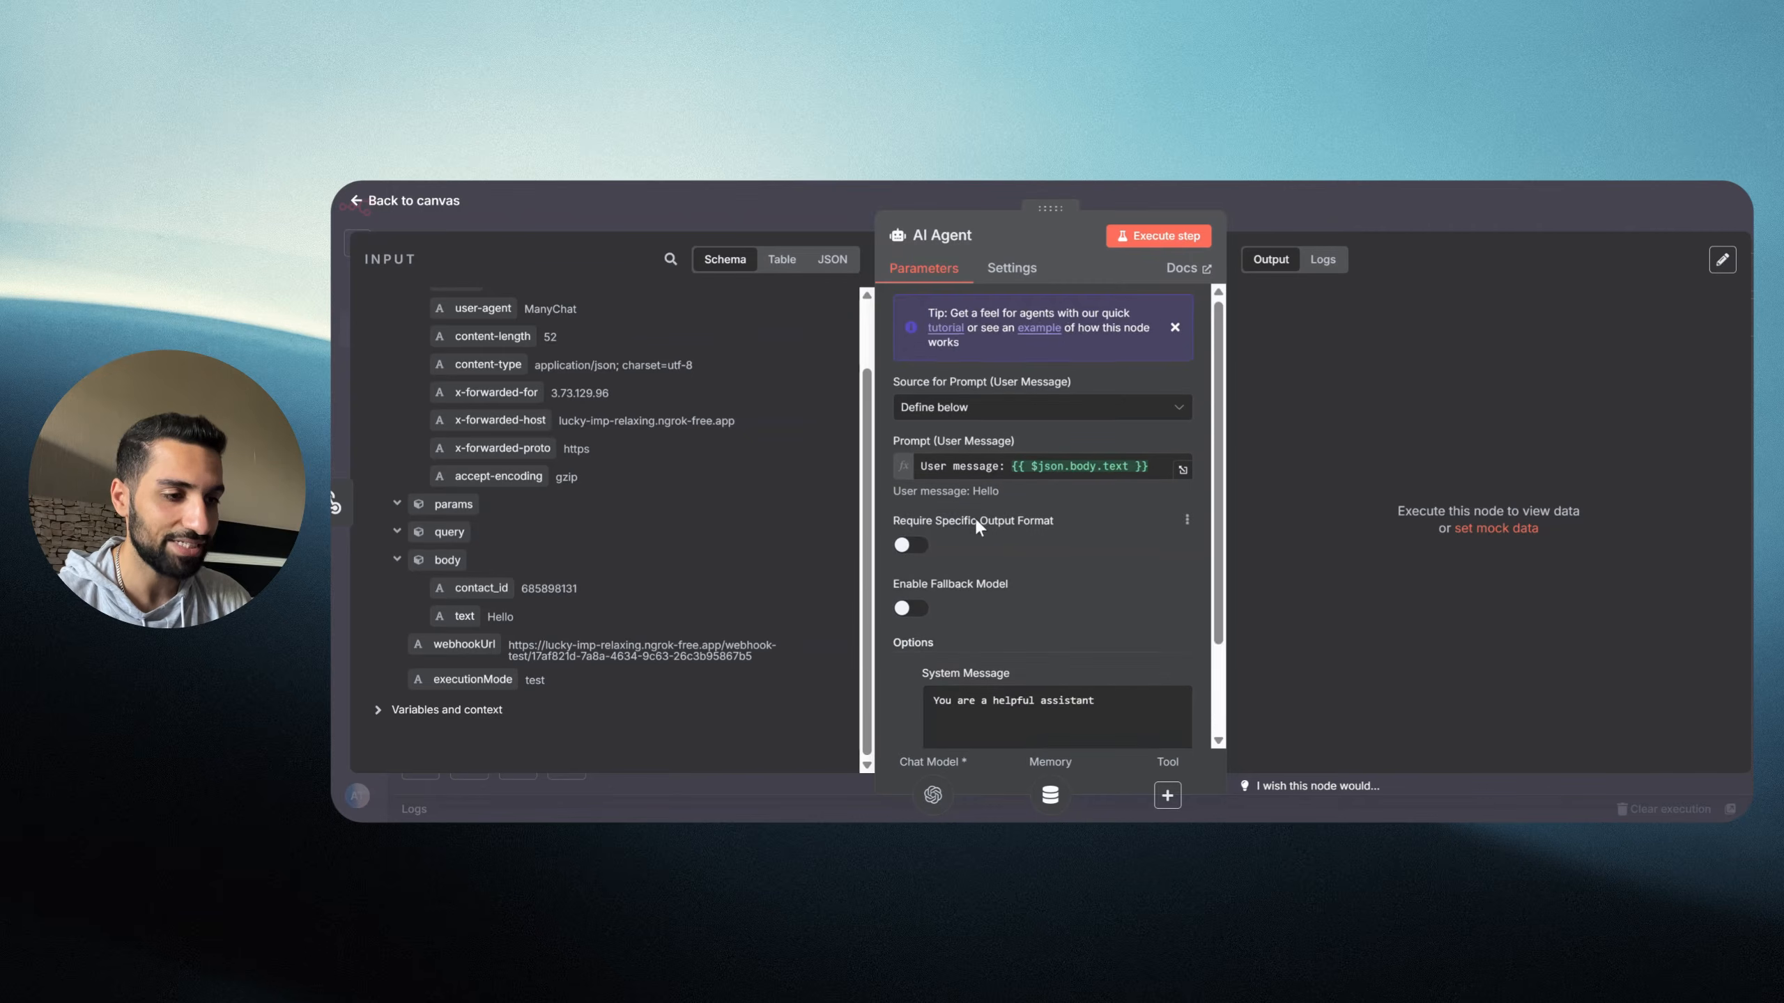
{"action": "scroll", "coordinate": [1014, 559], "scroll_direction": "down", "scroll_amount": 2}
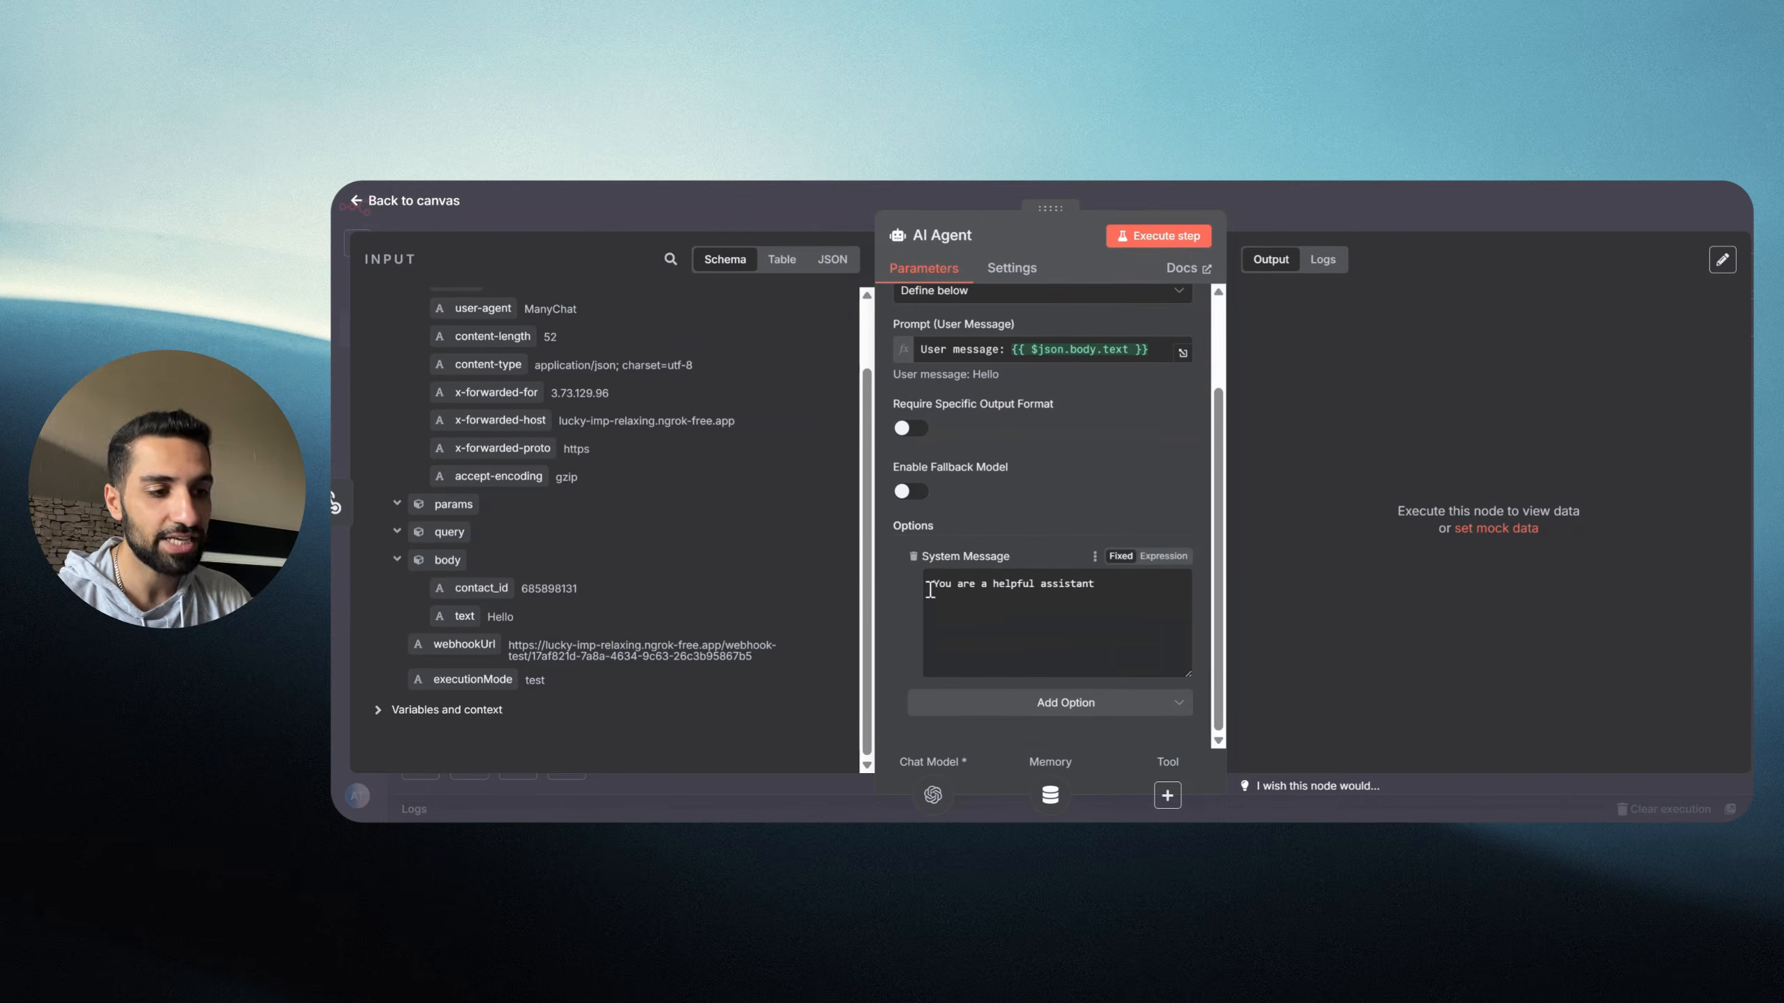
{"action": "left_click_drag", "start_coordinate": [930, 585], "coordinate": [1153, 582]}
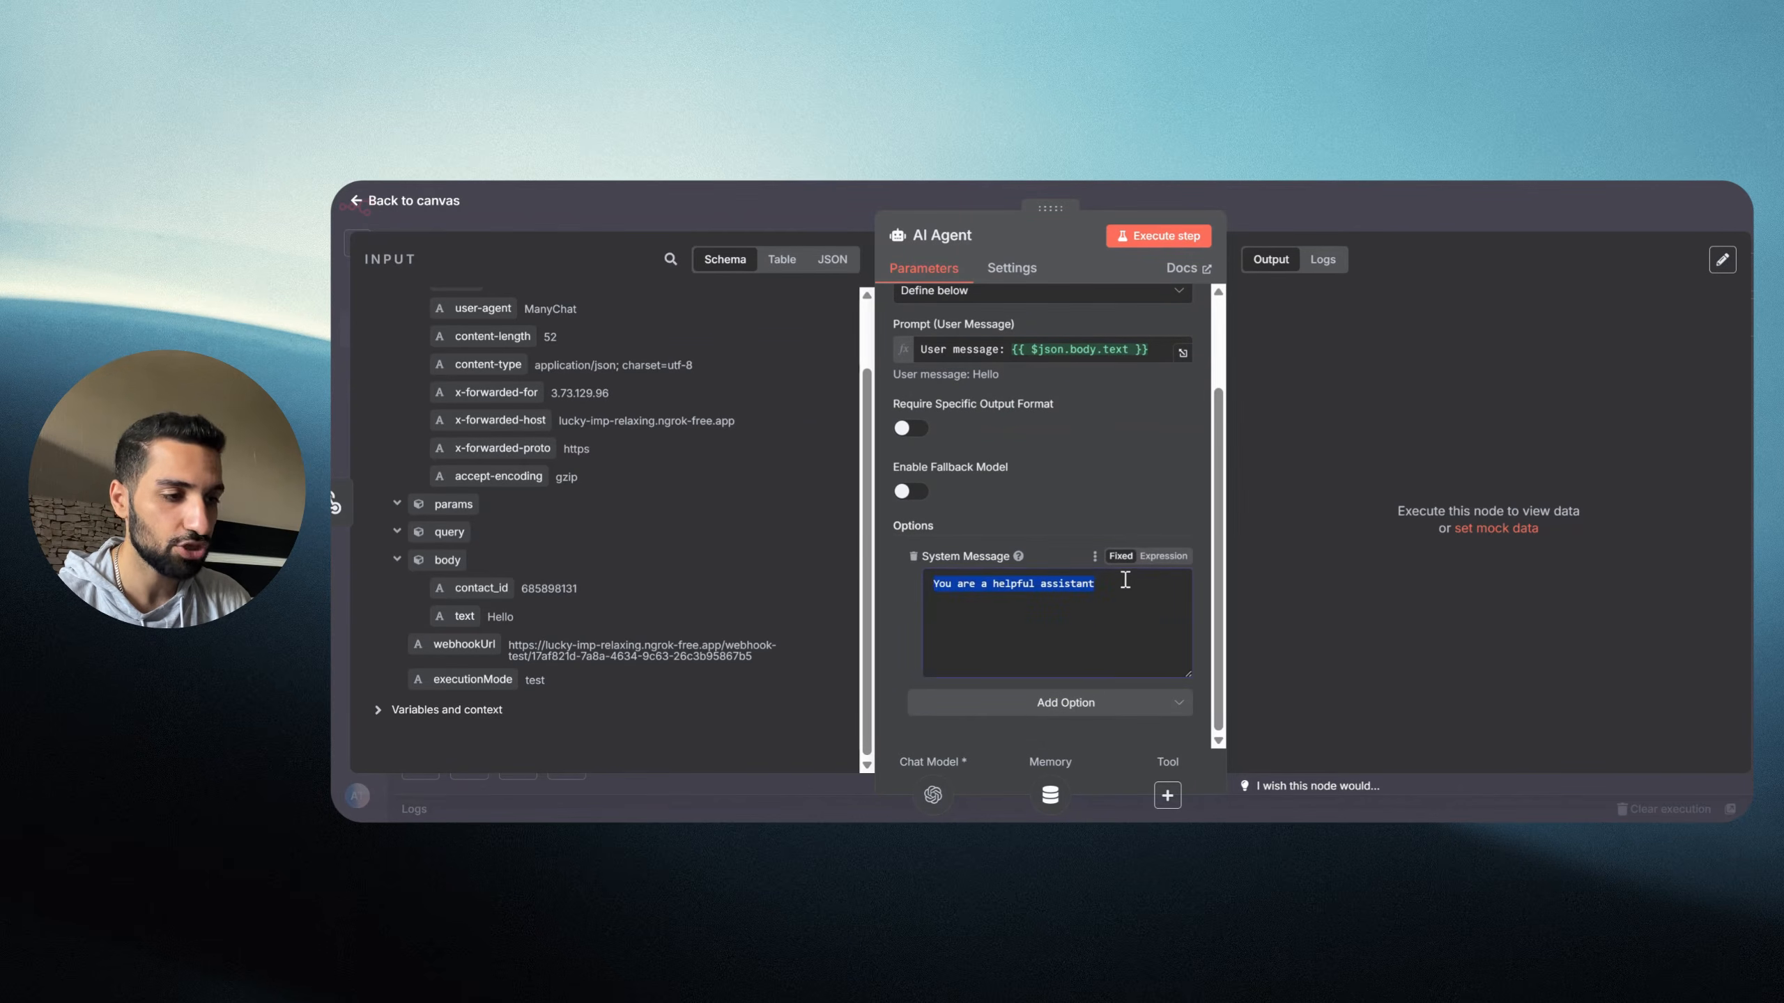
{"action": "left_click", "coordinate": [1120, 585]}
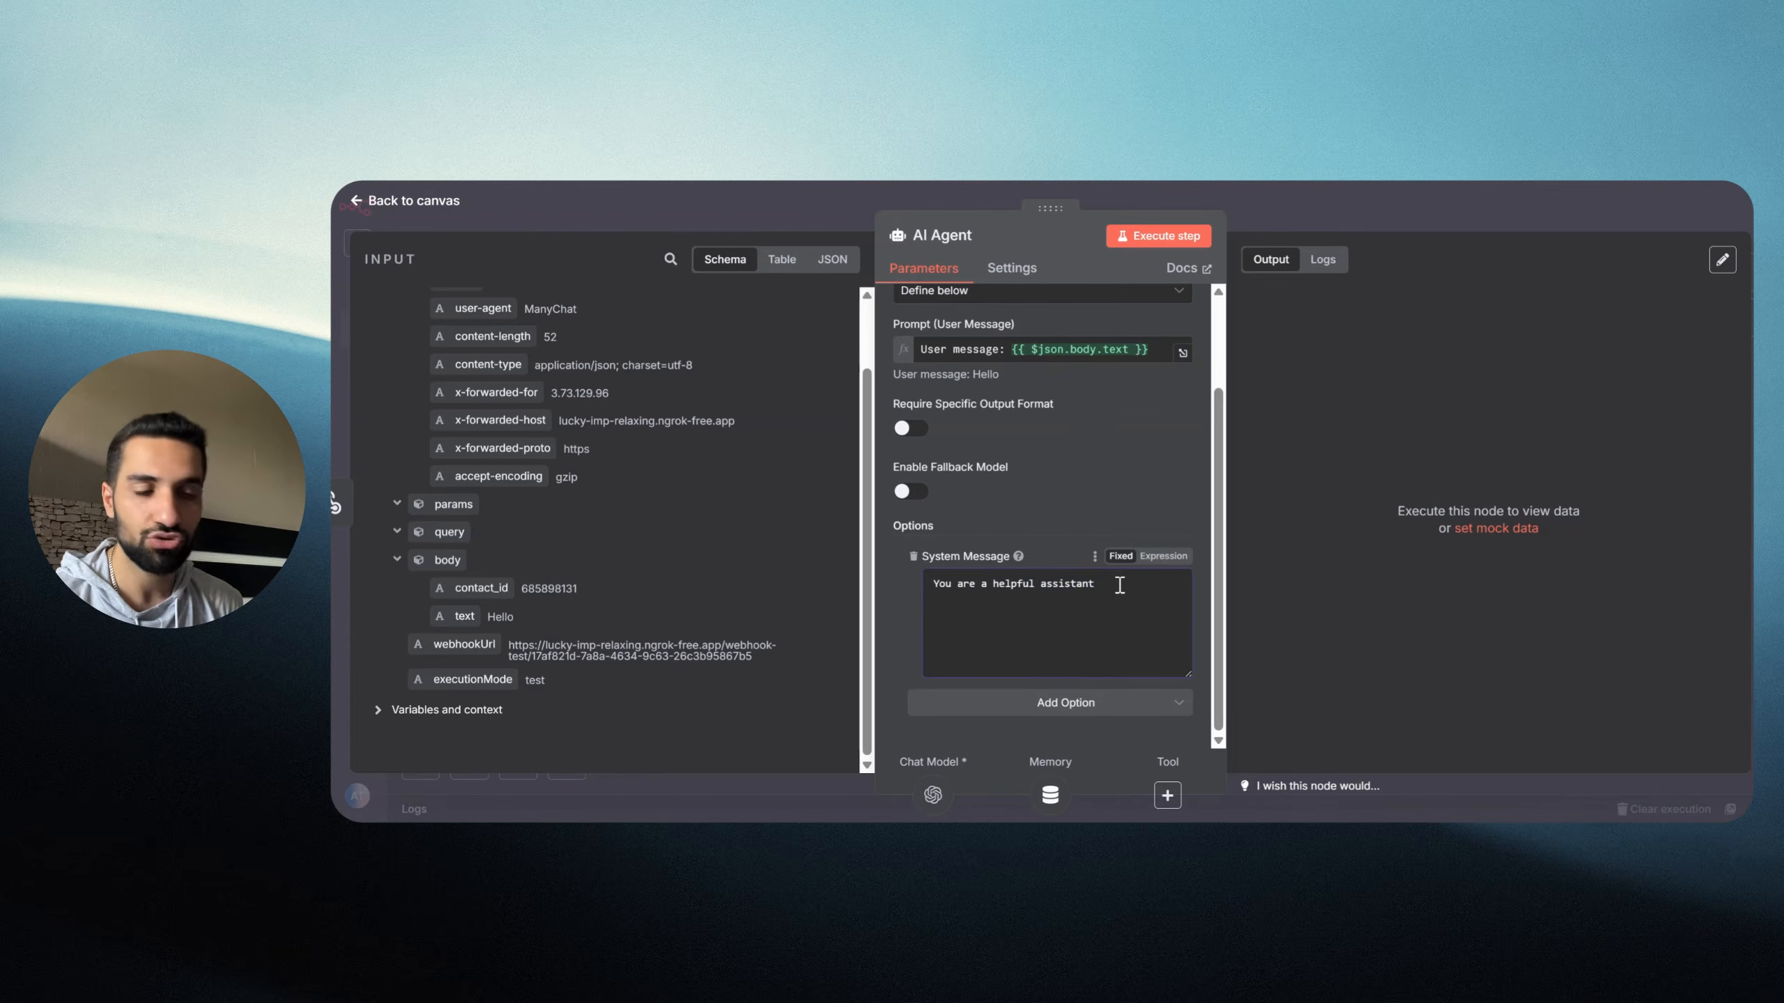
{"action": "type", "text": ","}
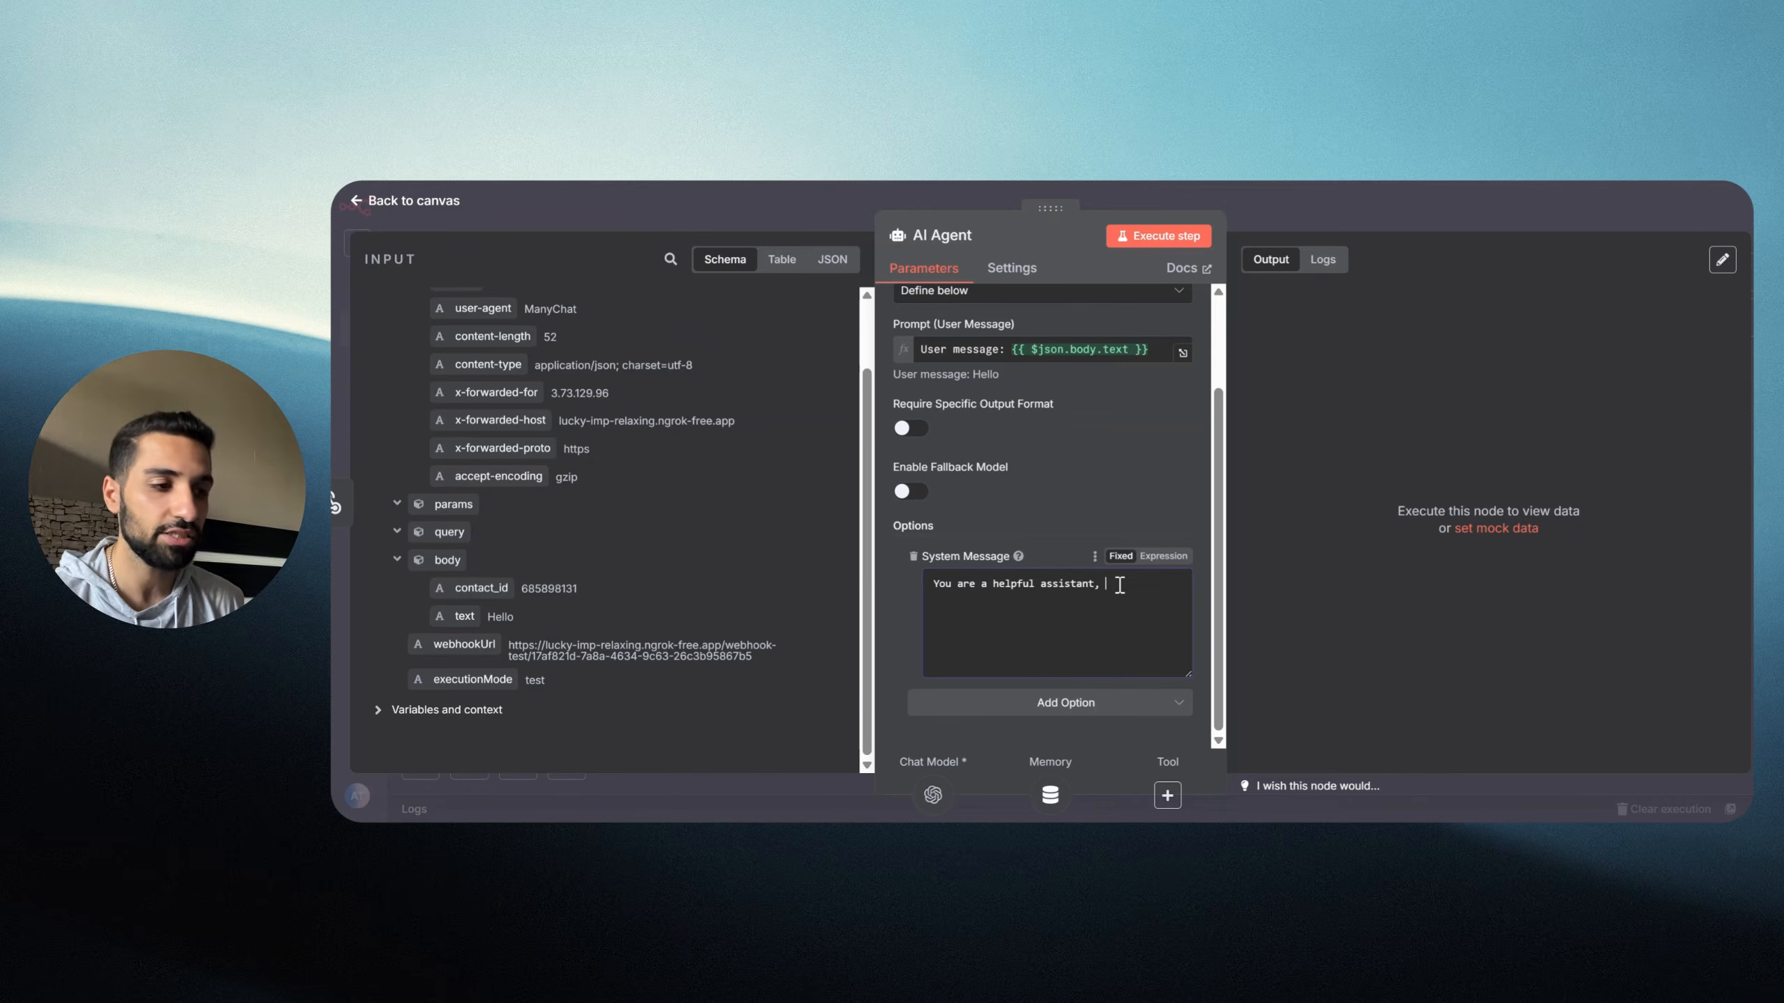
{"action": "type", "text": "Yor job is to answer my dms and messages that come to my Instagram page."}
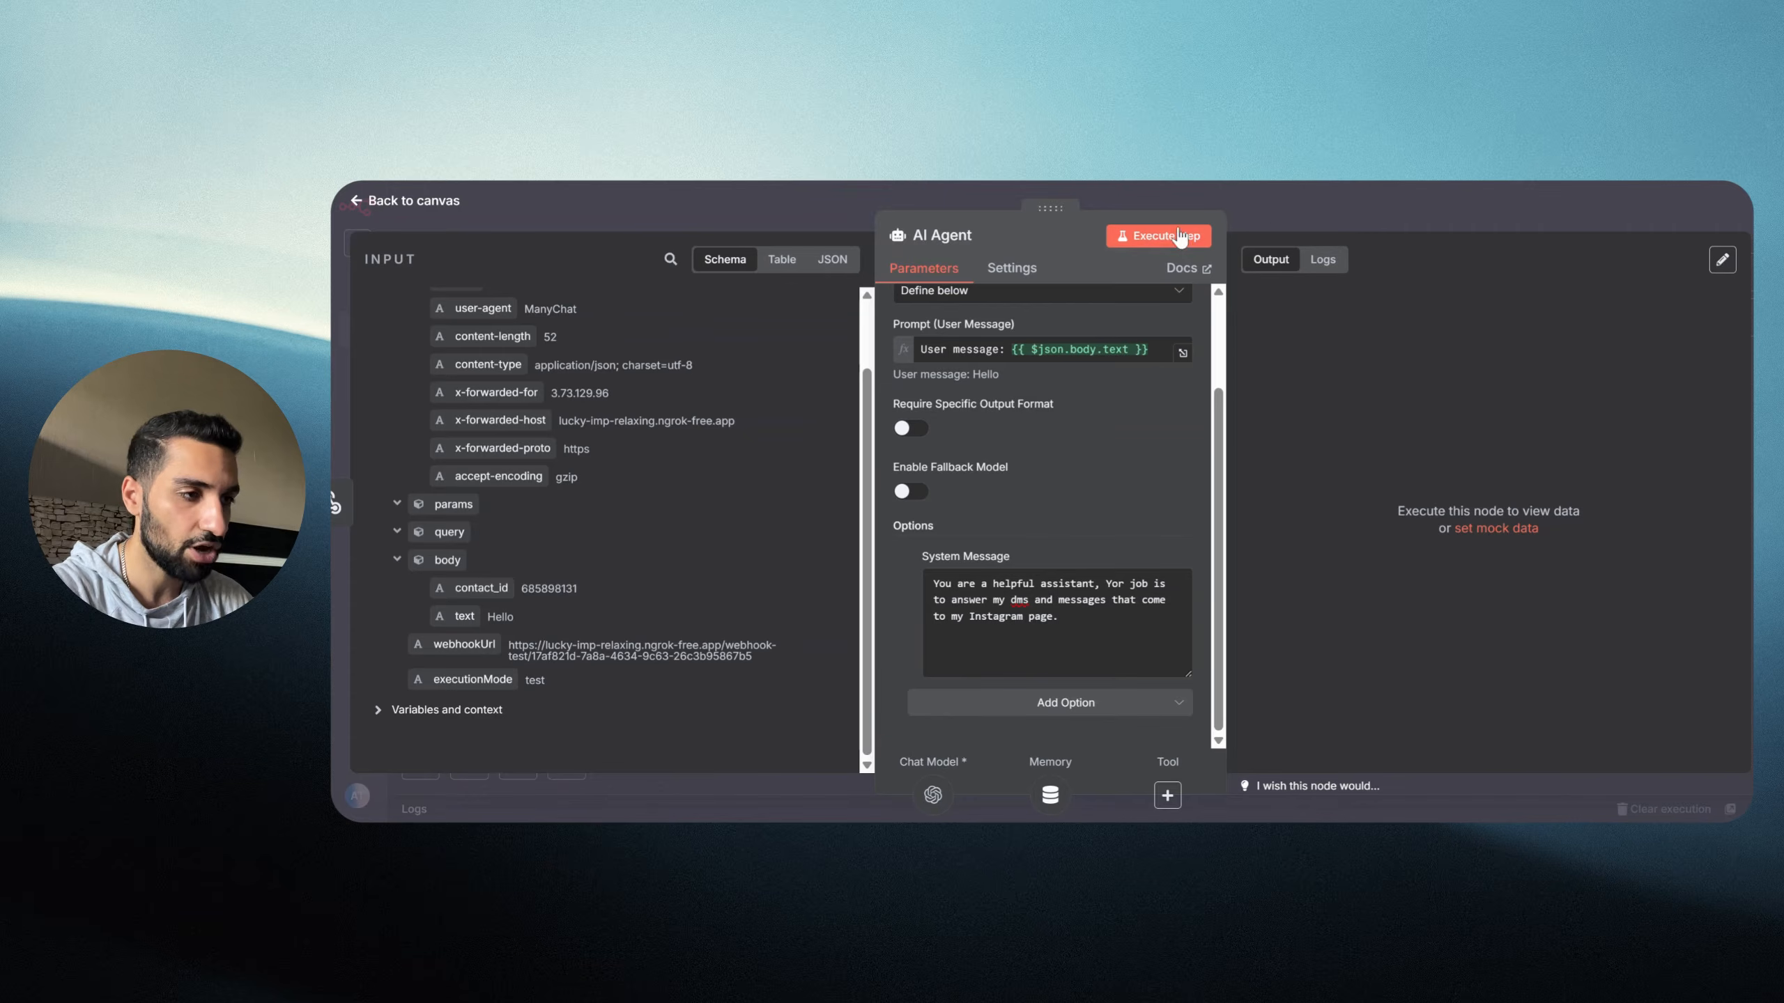
{"action": "left_click", "coordinate": [1352, 220]}
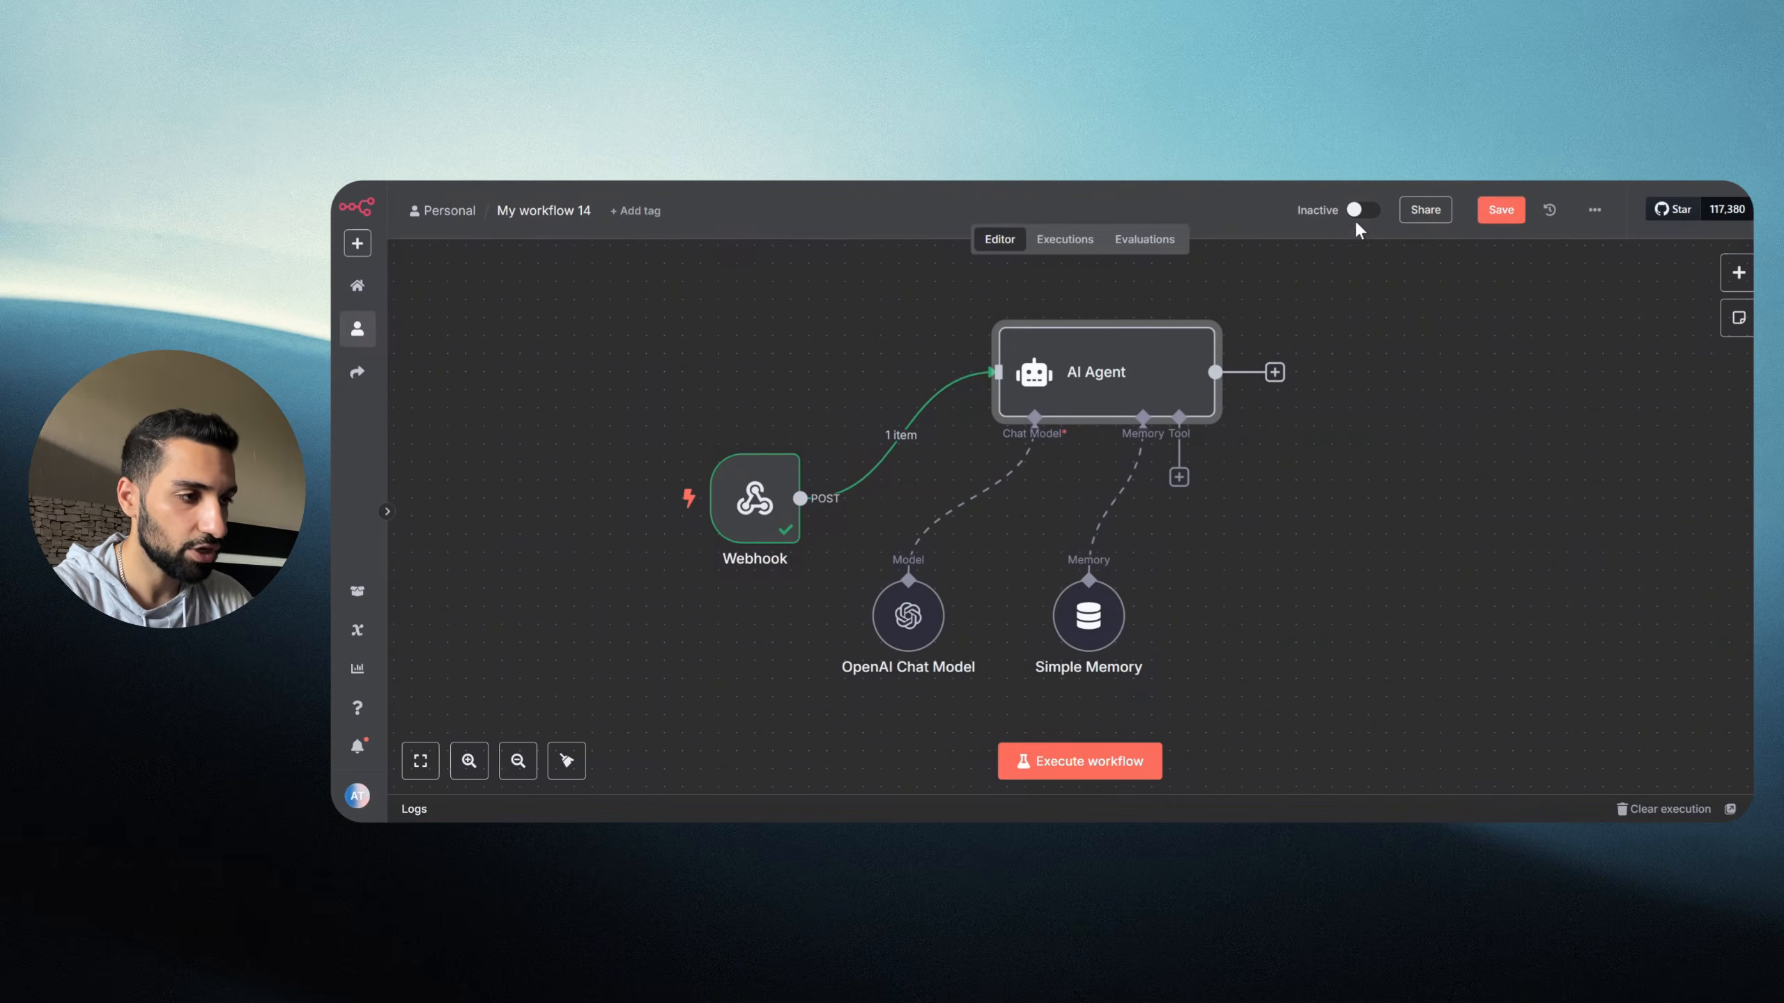
Step: Move the Webhook node up-left and the AI Agent node slightly down, then save
{"action": "left_click", "coordinate": [1501, 211]}
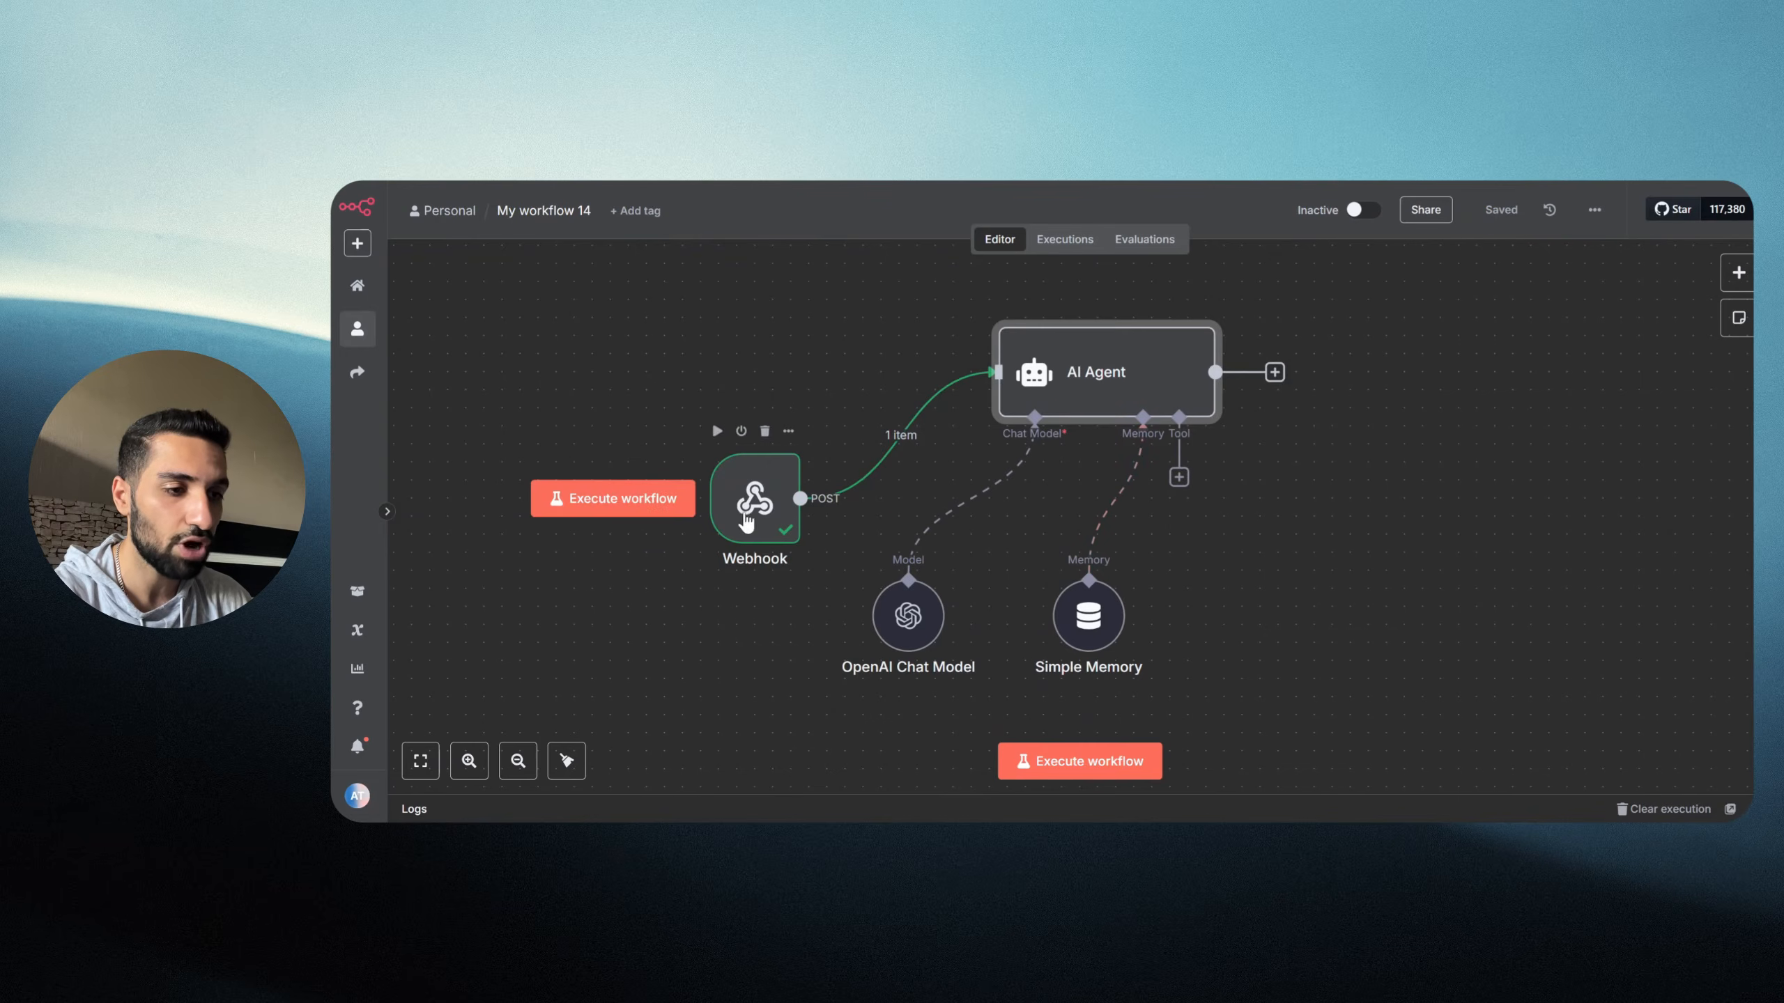
{"action": "left_click_drag", "start_coordinate": [755, 501], "coordinate": [718, 483]}
{"action": "left_click_drag", "start_coordinate": [1126, 404], "coordinate": [1127, 422]}
{"action": "left_click", "coordinate": [1499, 213]}
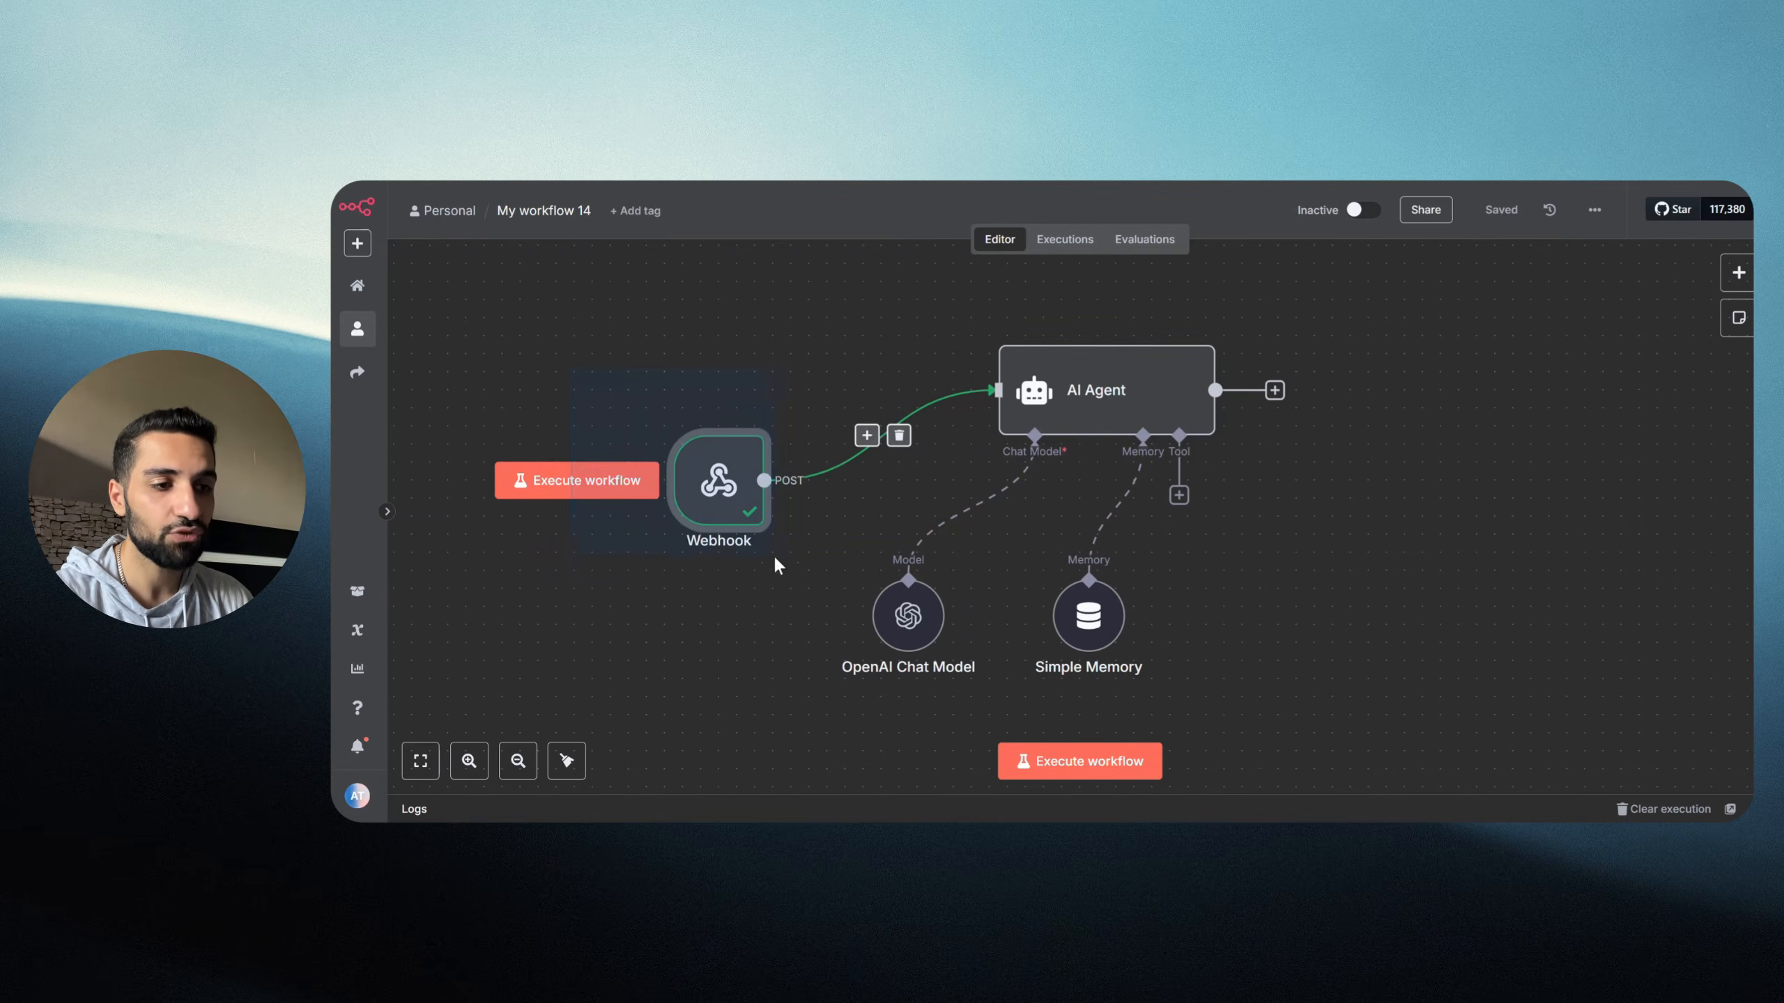
Step: Select the Webhook, AI Agent and OpenAI Chat Model nodes to check them, then clear the selection
{"action": "left_click_drag", "start_coordinate": [792, 582], "coordinate": [792, 581]}
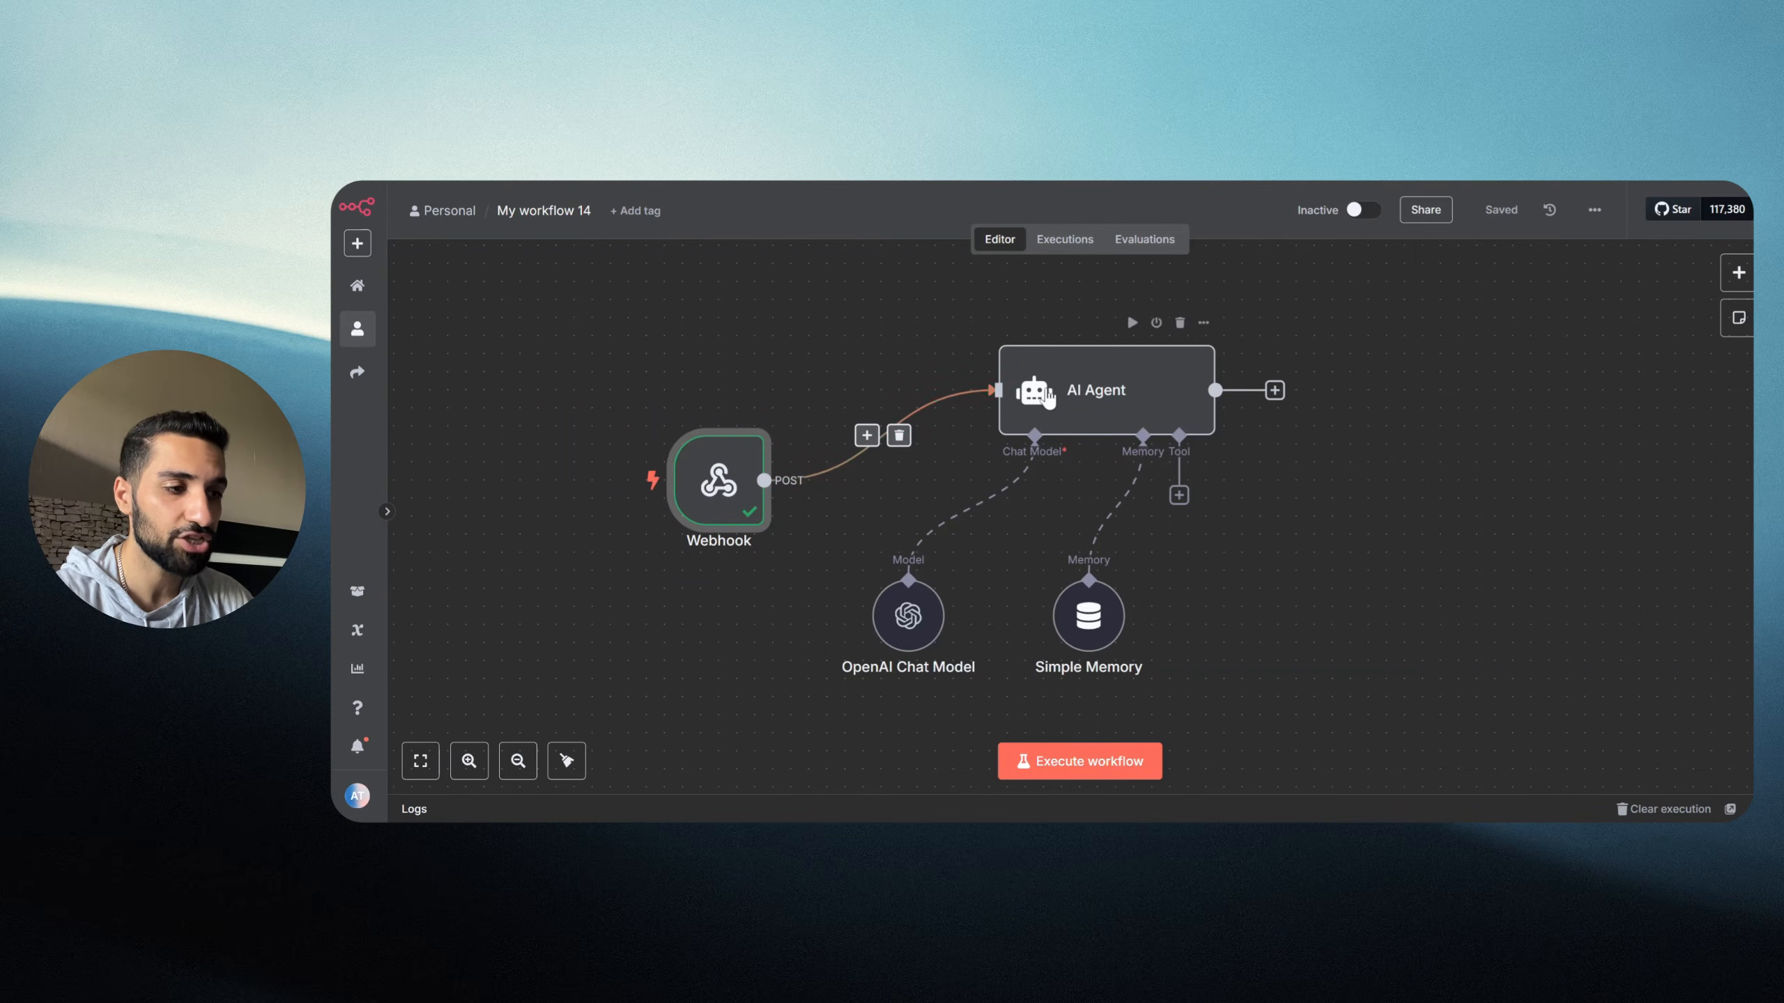
{"action": "left_click", "coordinate": [1028, 354]}
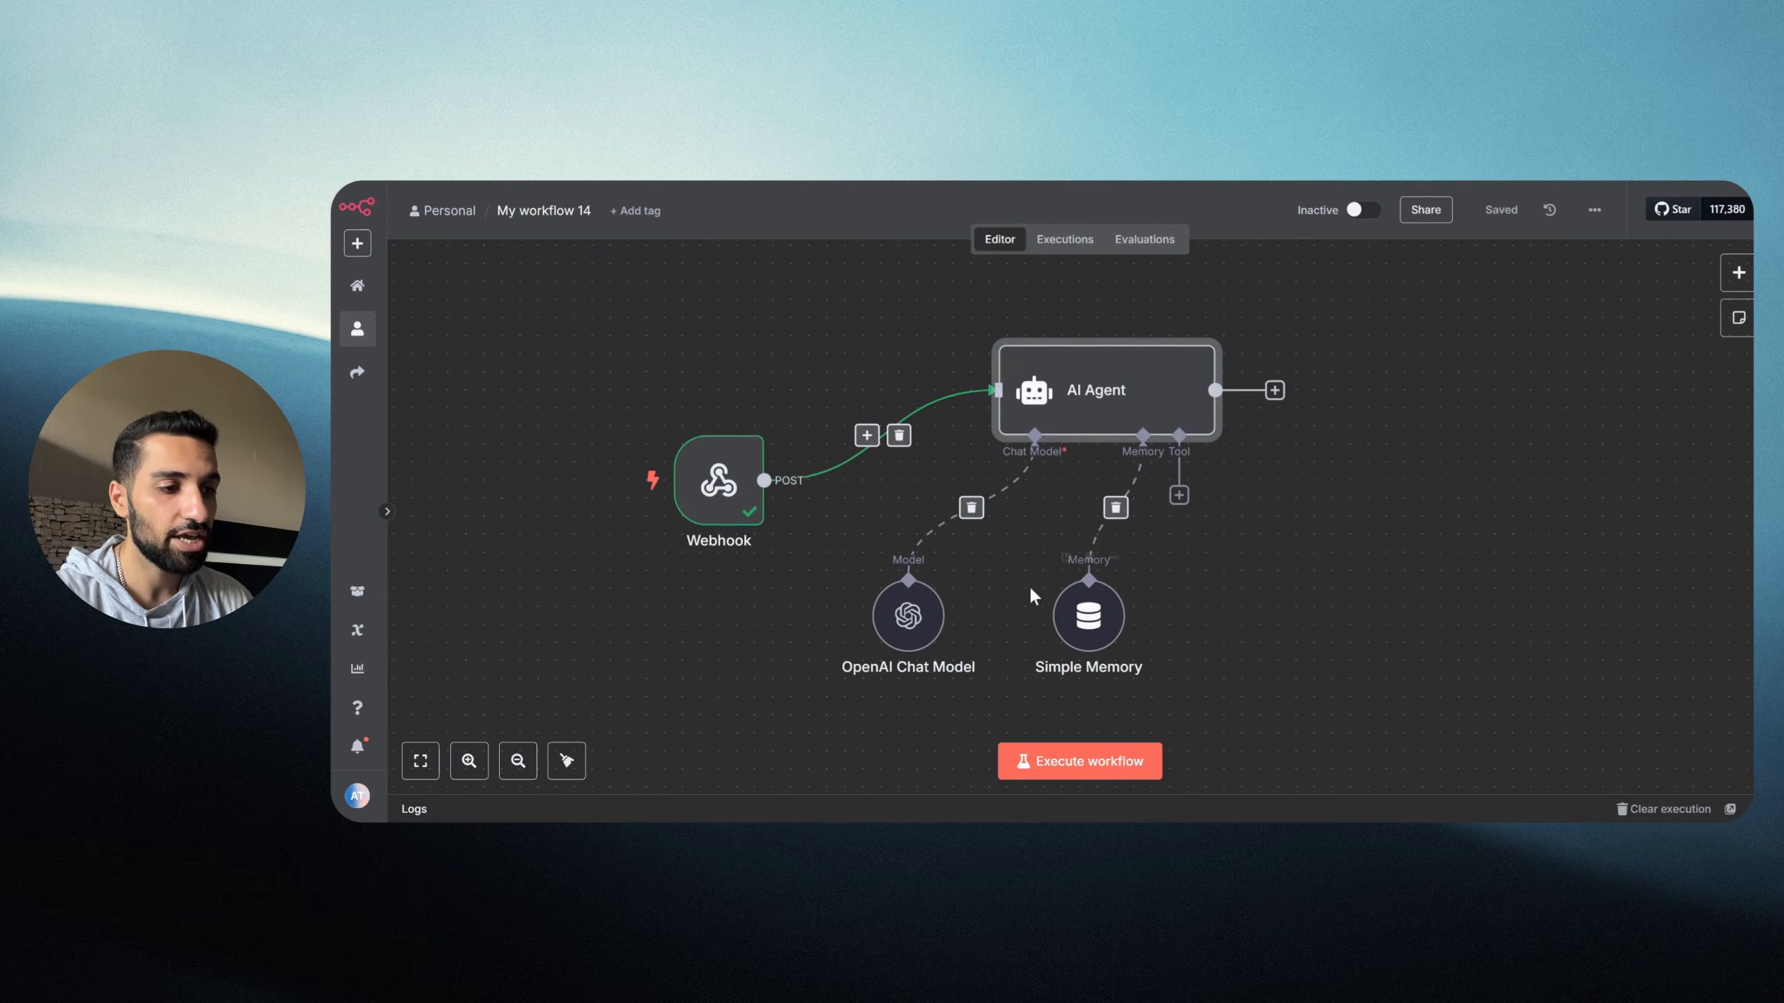
{"action": "left_click_drag", "start_coordinate": [812, 568], "coordinate": [980, 697]}
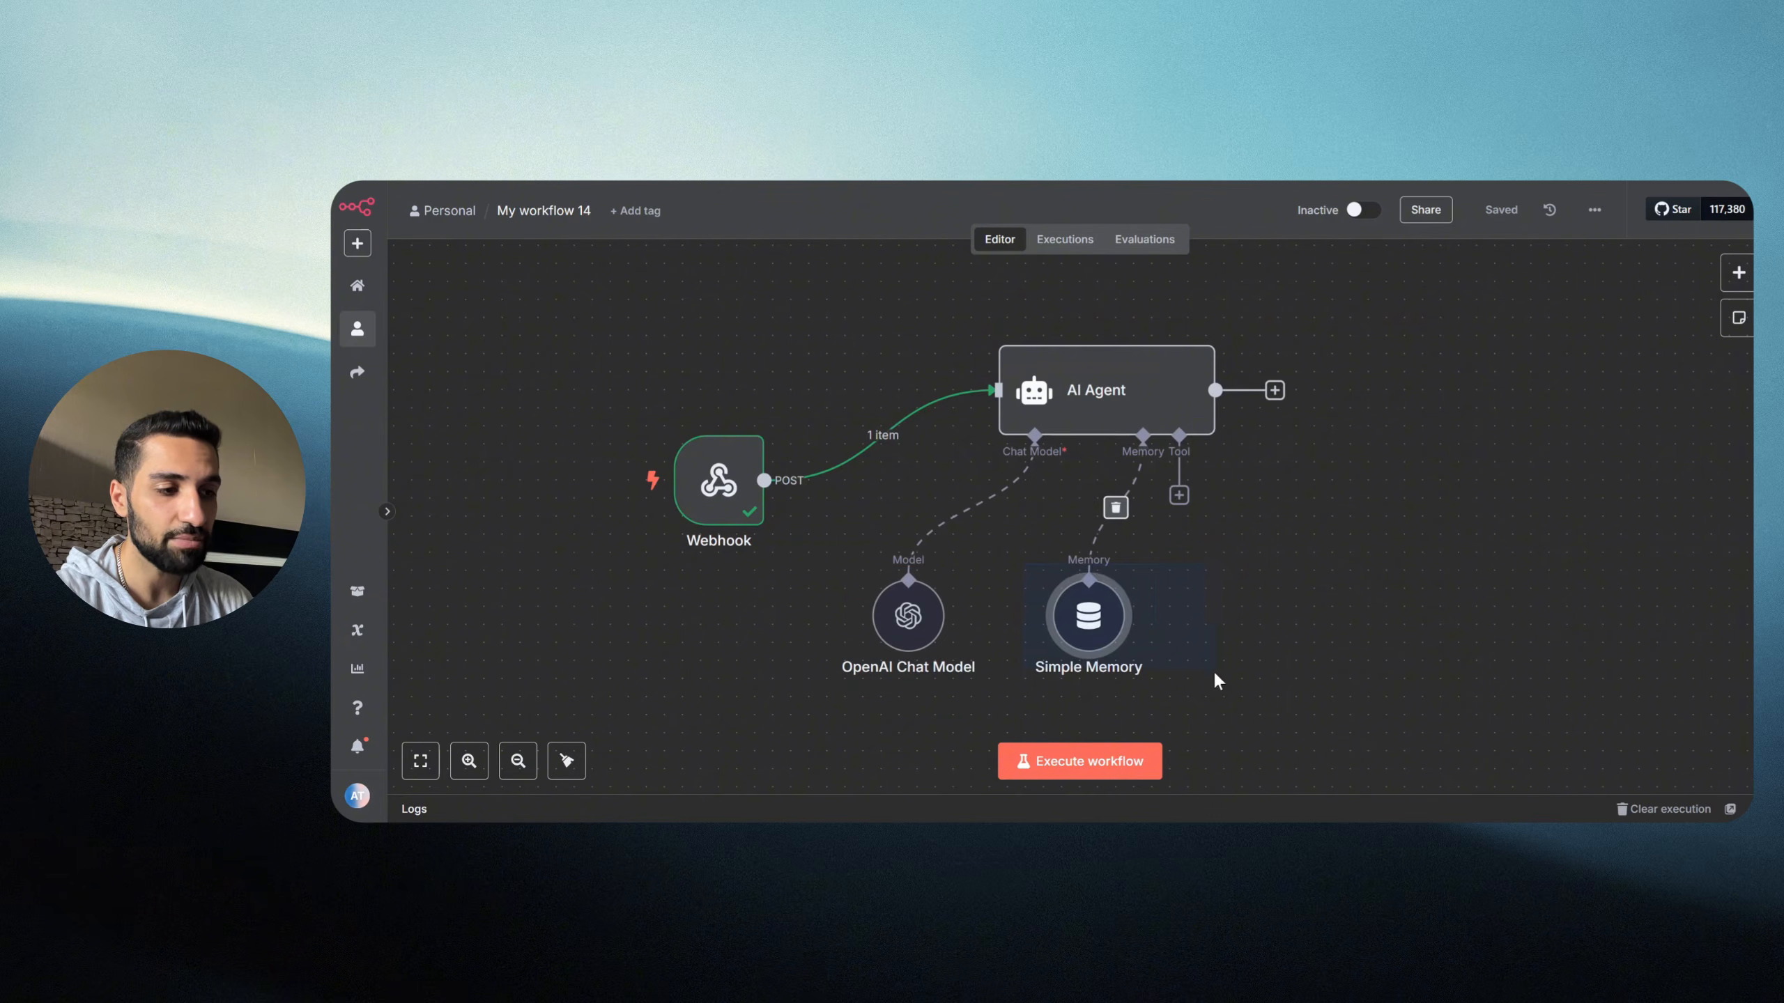
{"action": "left_click_drag", "start_coordinate": [887, 302], "coordinate": [1242, 472]}
{"action": "left_click_drag", "start_coordinate": [1308, 332], "coordinate": [1473, 450]}
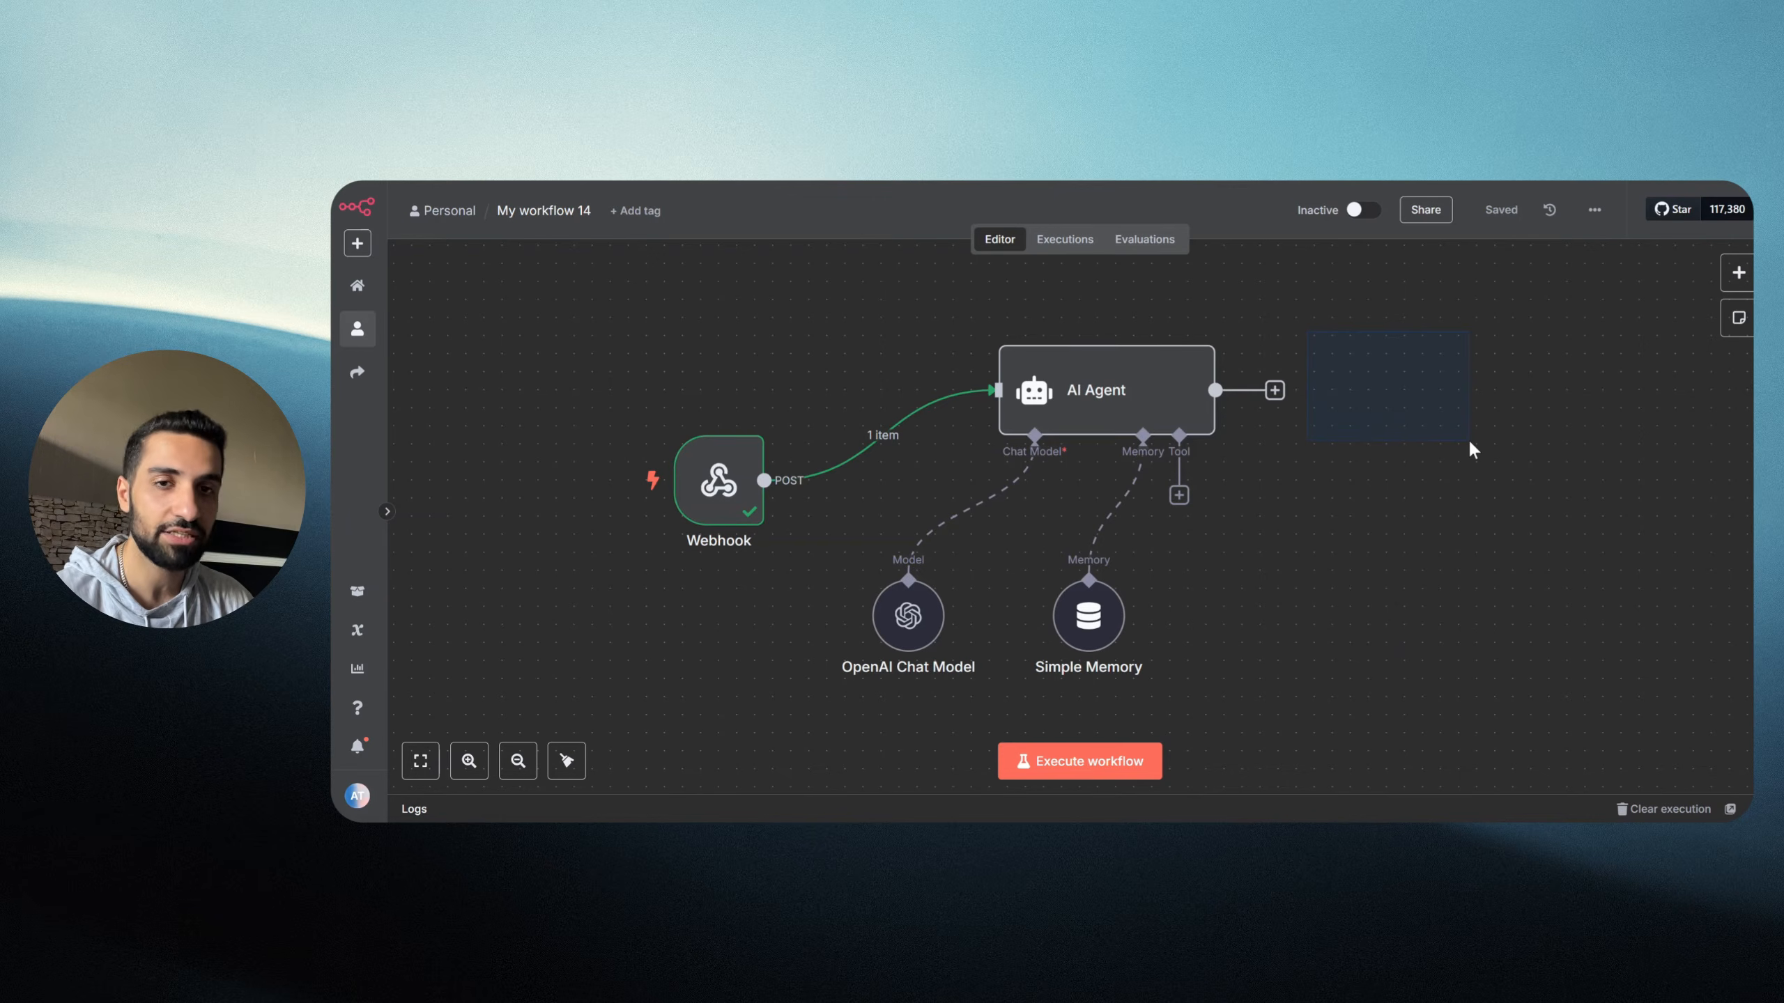
Step: Add a Respond to Webhook node after the AI Agent, found by searching 'we'
{"action": "left_click", "coordinate": [1275, 392]}
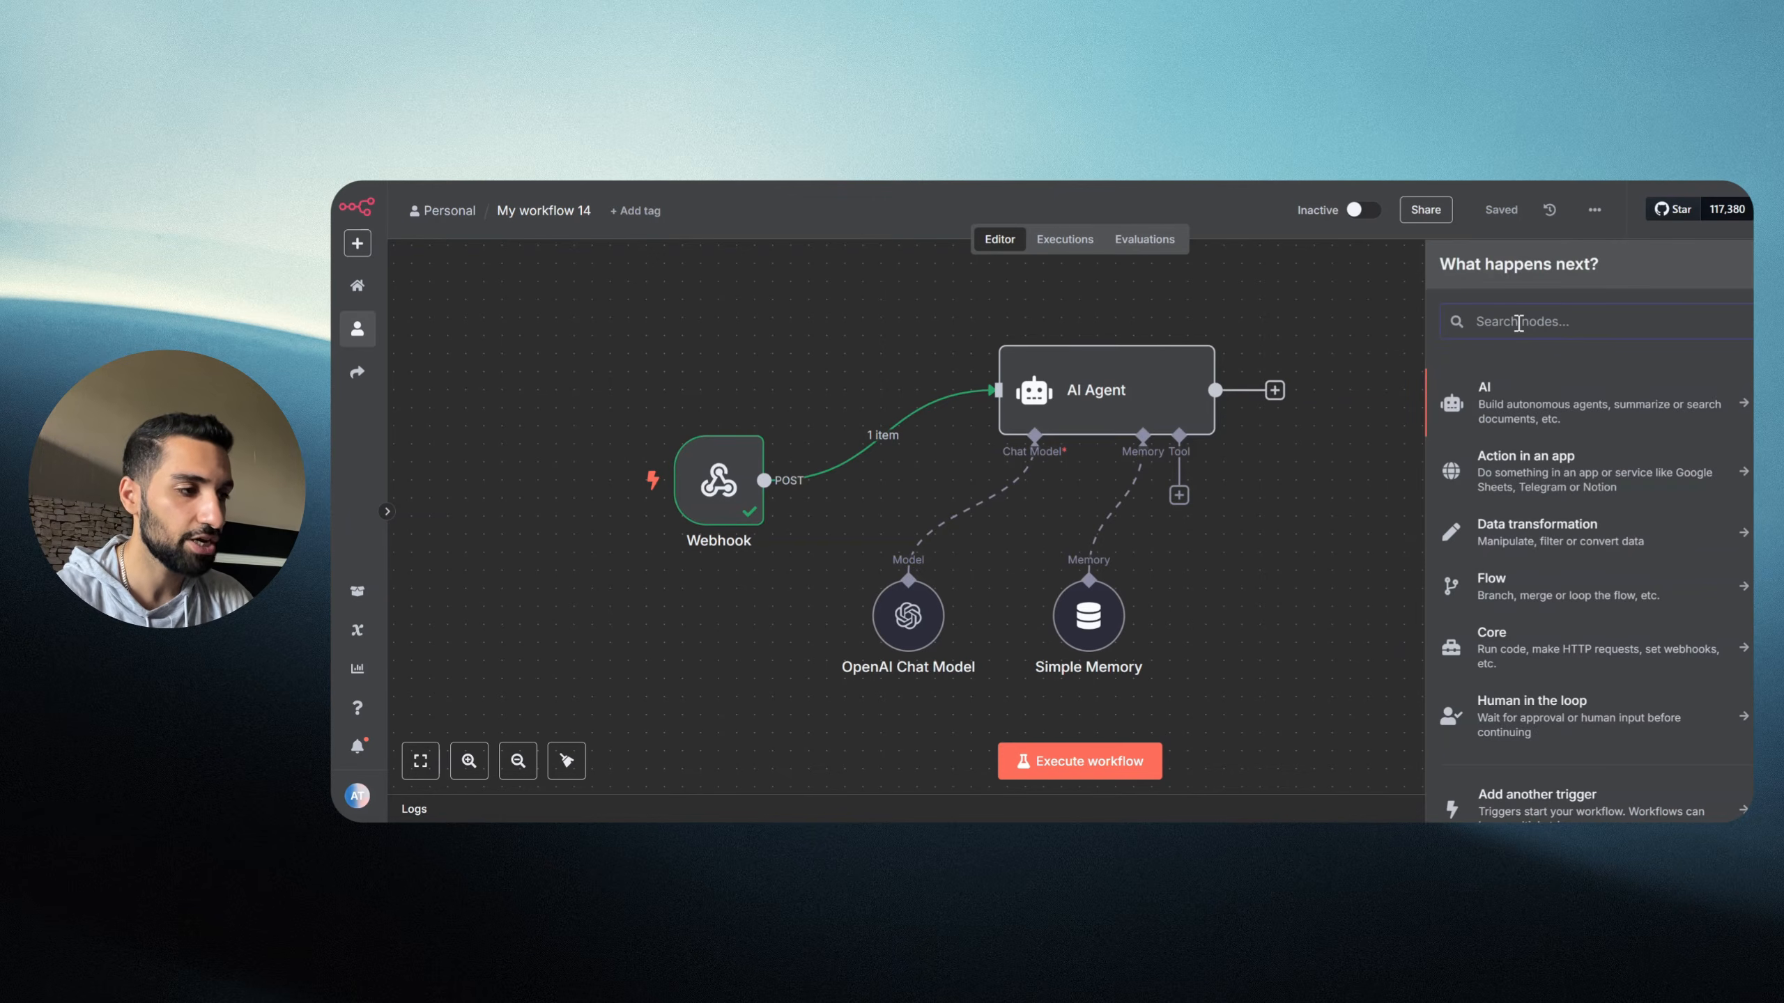
{"action": "type", "text": "webh"}
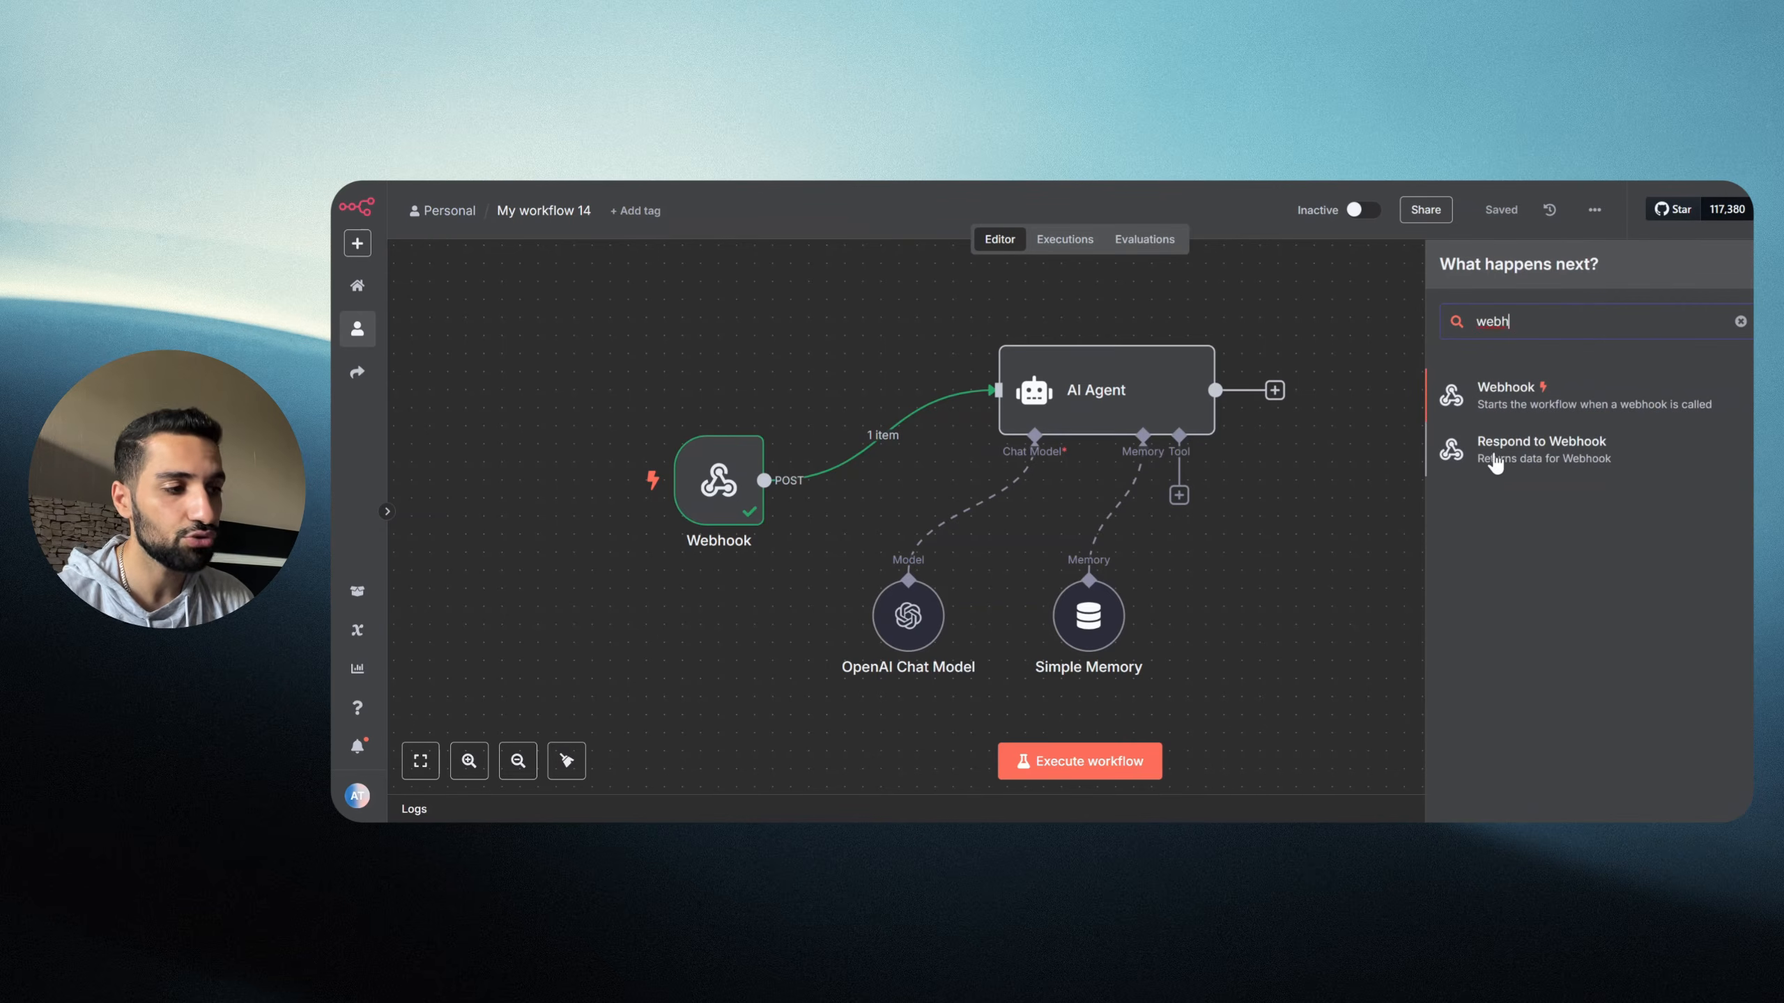
{"action": "left_click", "coordinate": [1542, 455]}
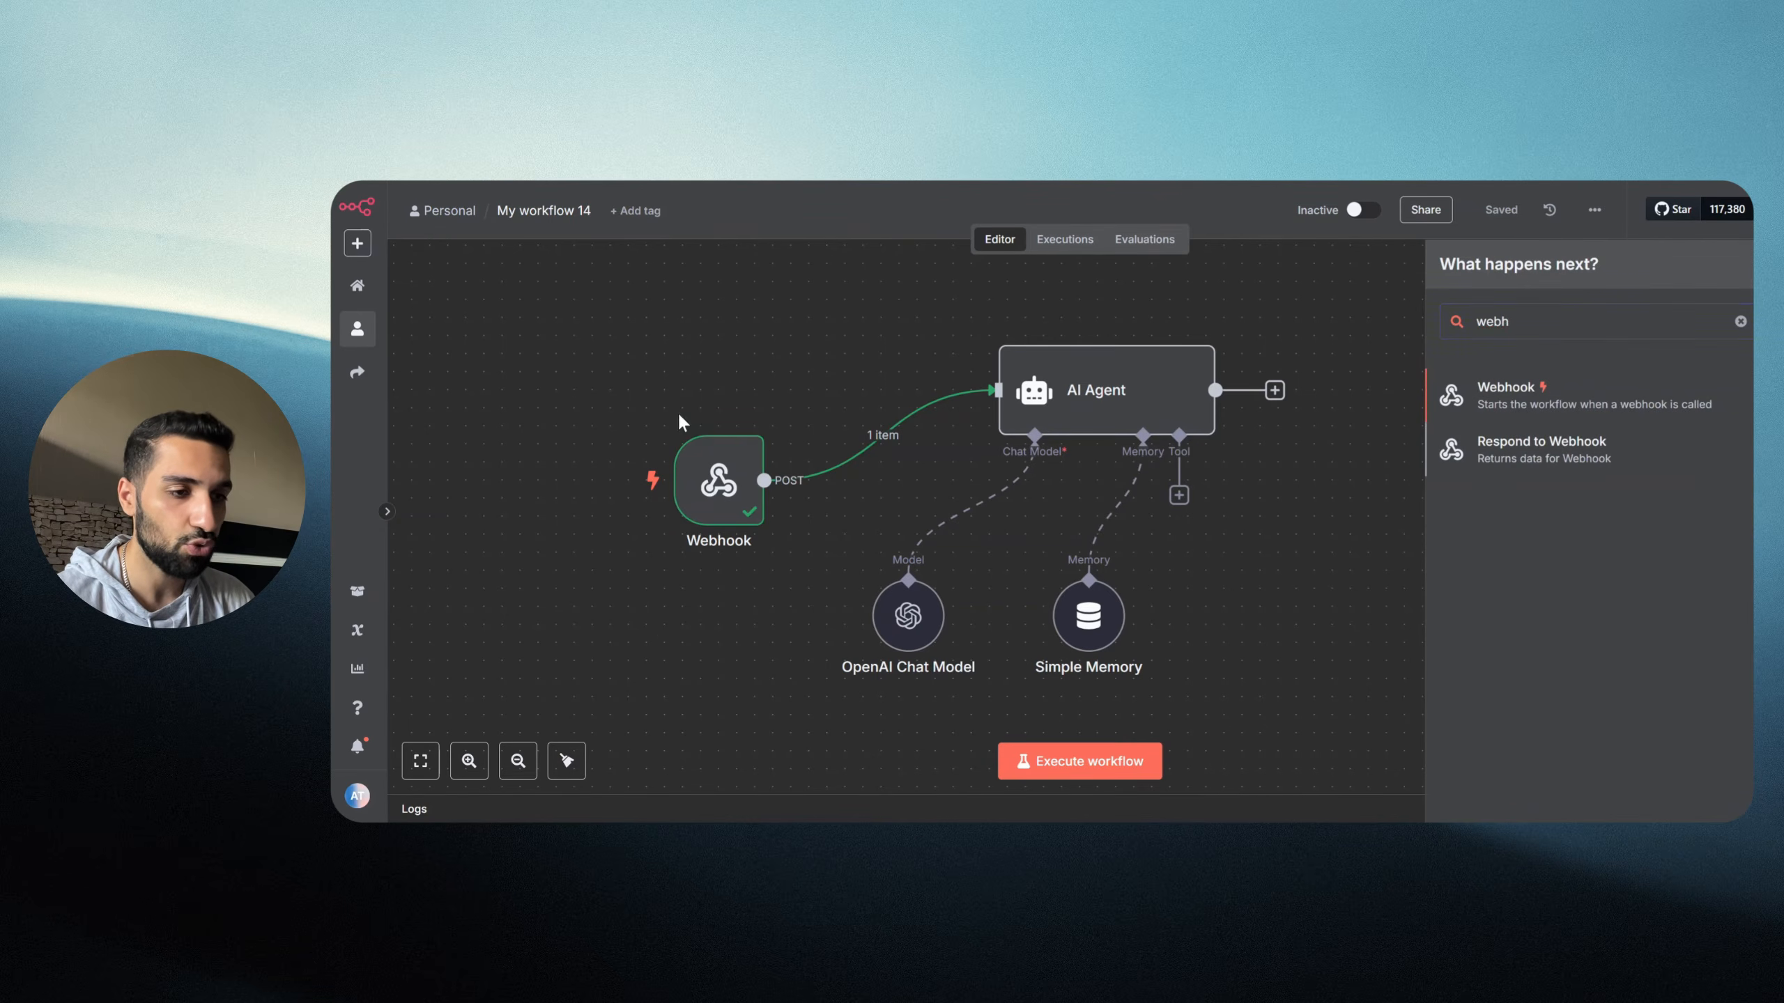
{"action": "key", "text": "Escape"}
{"action": "left_click_drag", "start_coordinate": [608, 392], "coordinate": [805, 563]}
{"action": "left_click_drag", "start_coordinate": [1276, 318], "coordinate": [1510, 498]}
Step: Set the Respond to Webhook node to respond with All Incoming Items
{"action": "double_click", "coordinate": [1368, 390]}
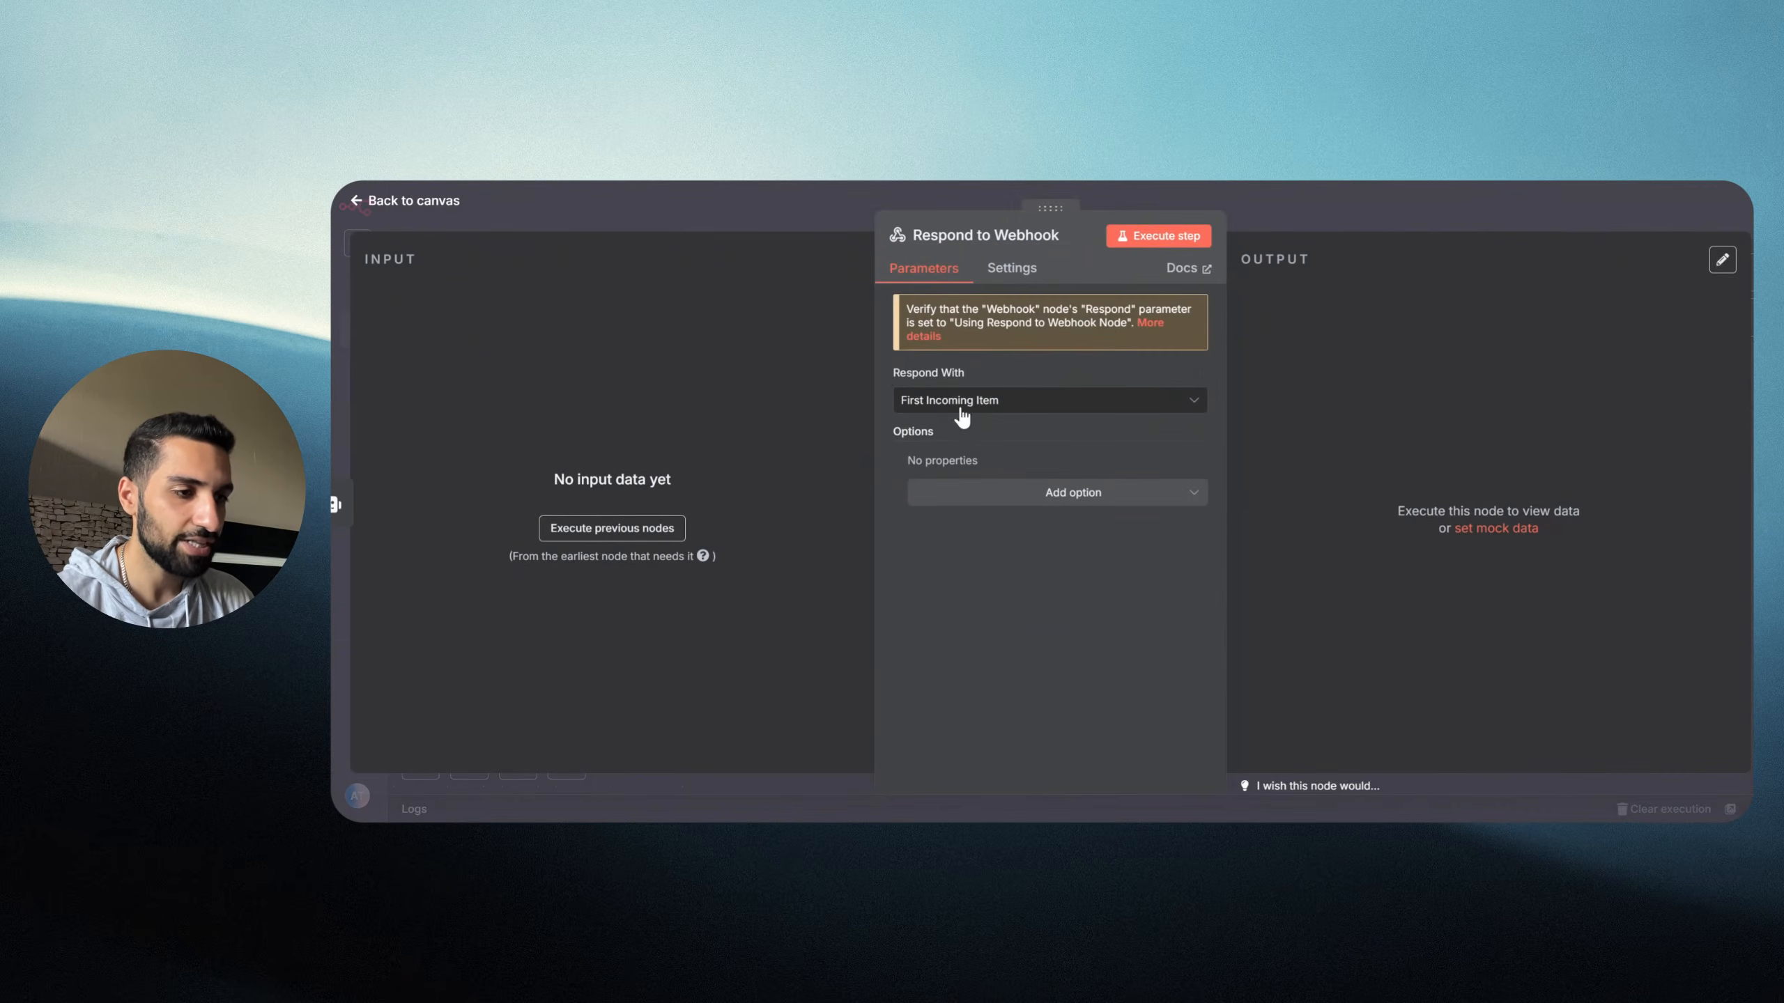
{"action": "left_click", "coordinate": [947, 405]}
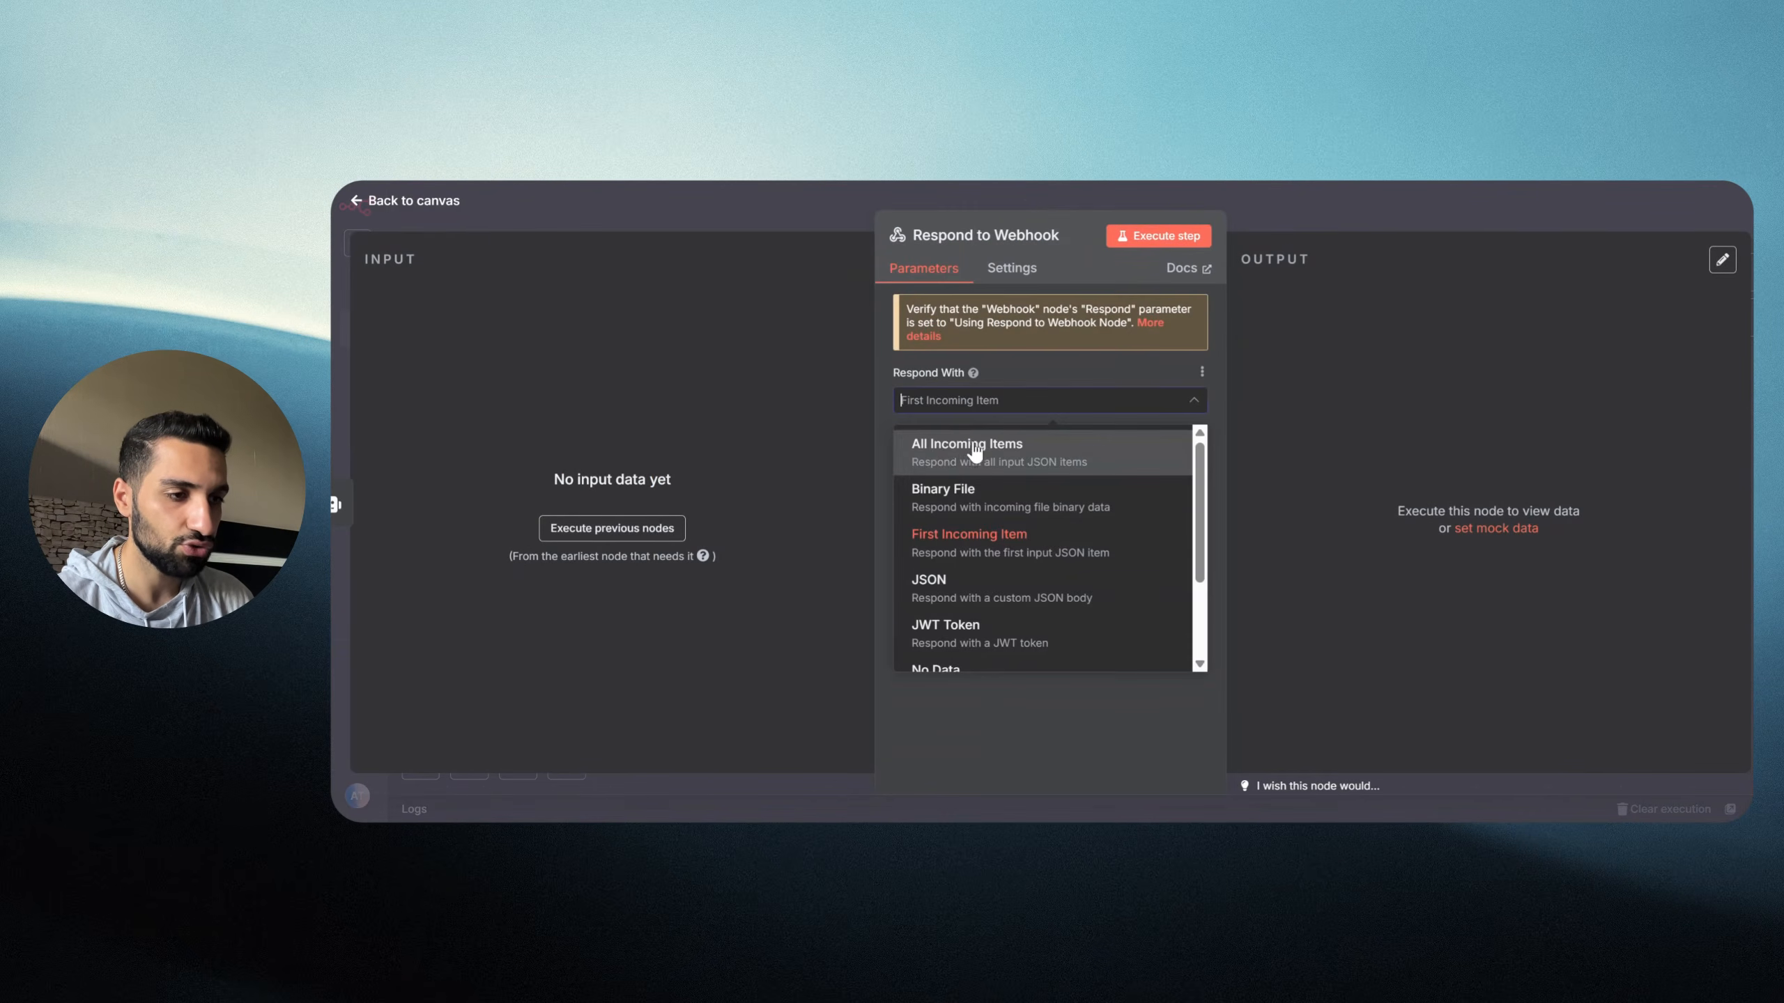
{"action": "left_click", "coordinate": [961, 463]}
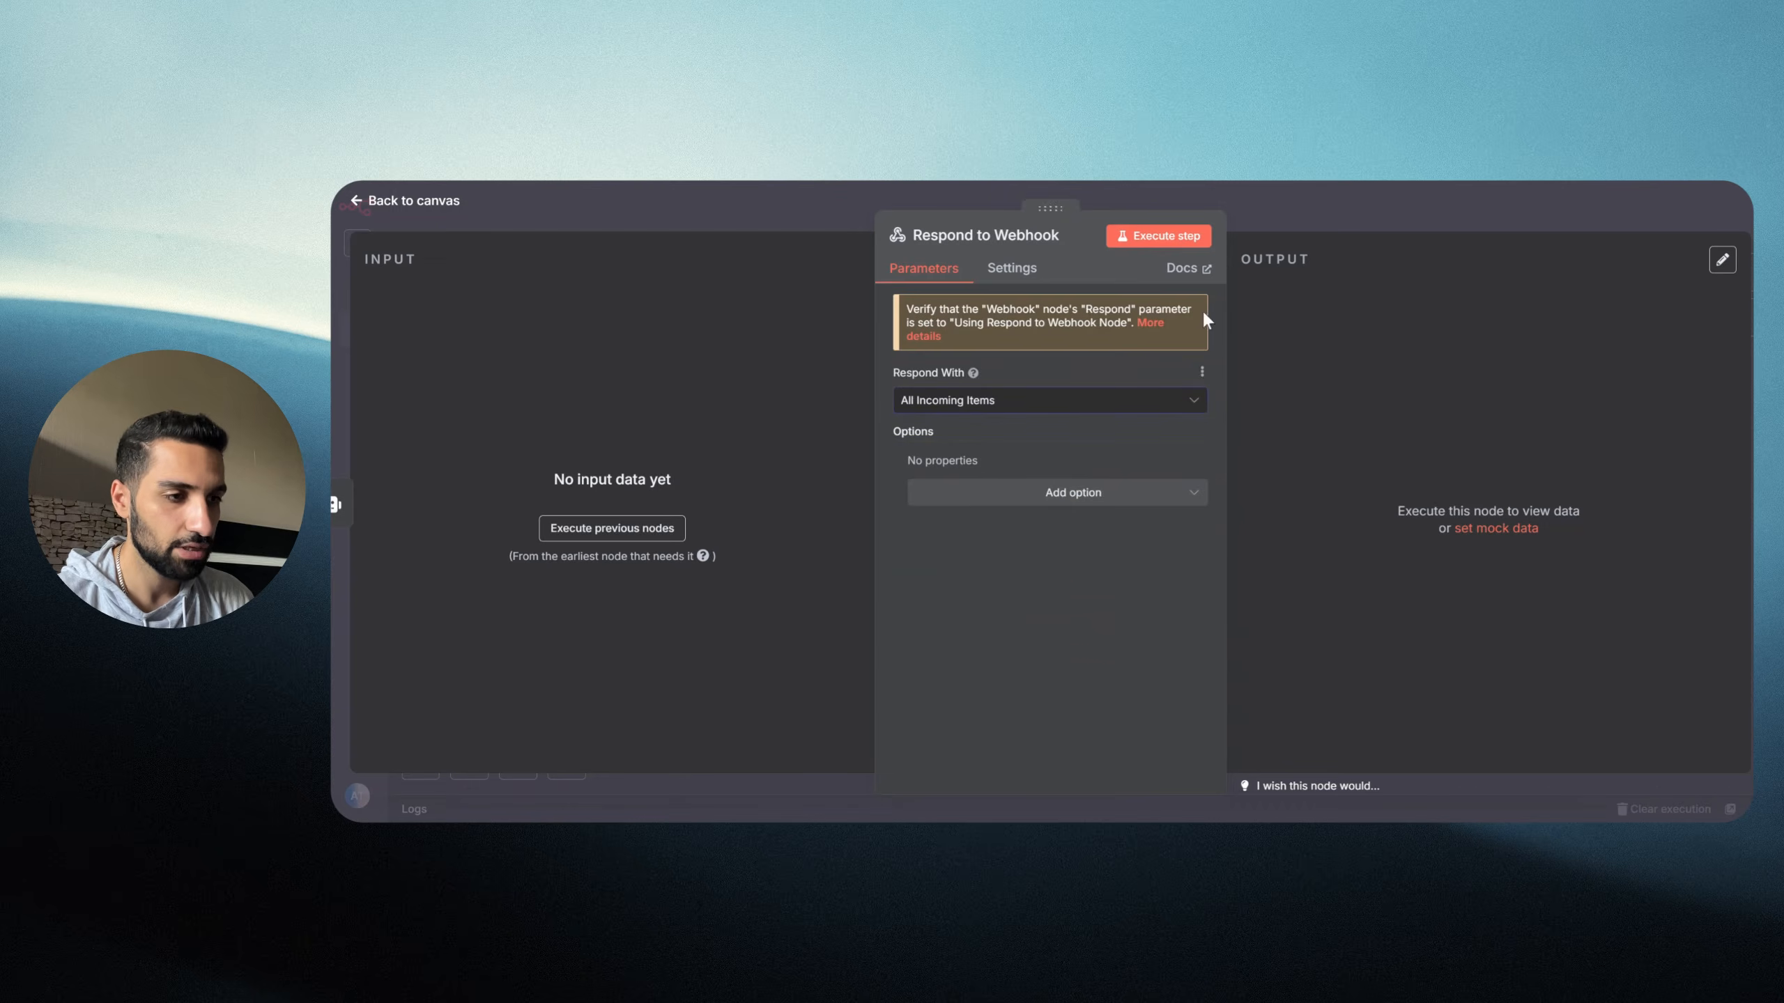
{"action": "left_click", "coordinate": [1488, 220]}
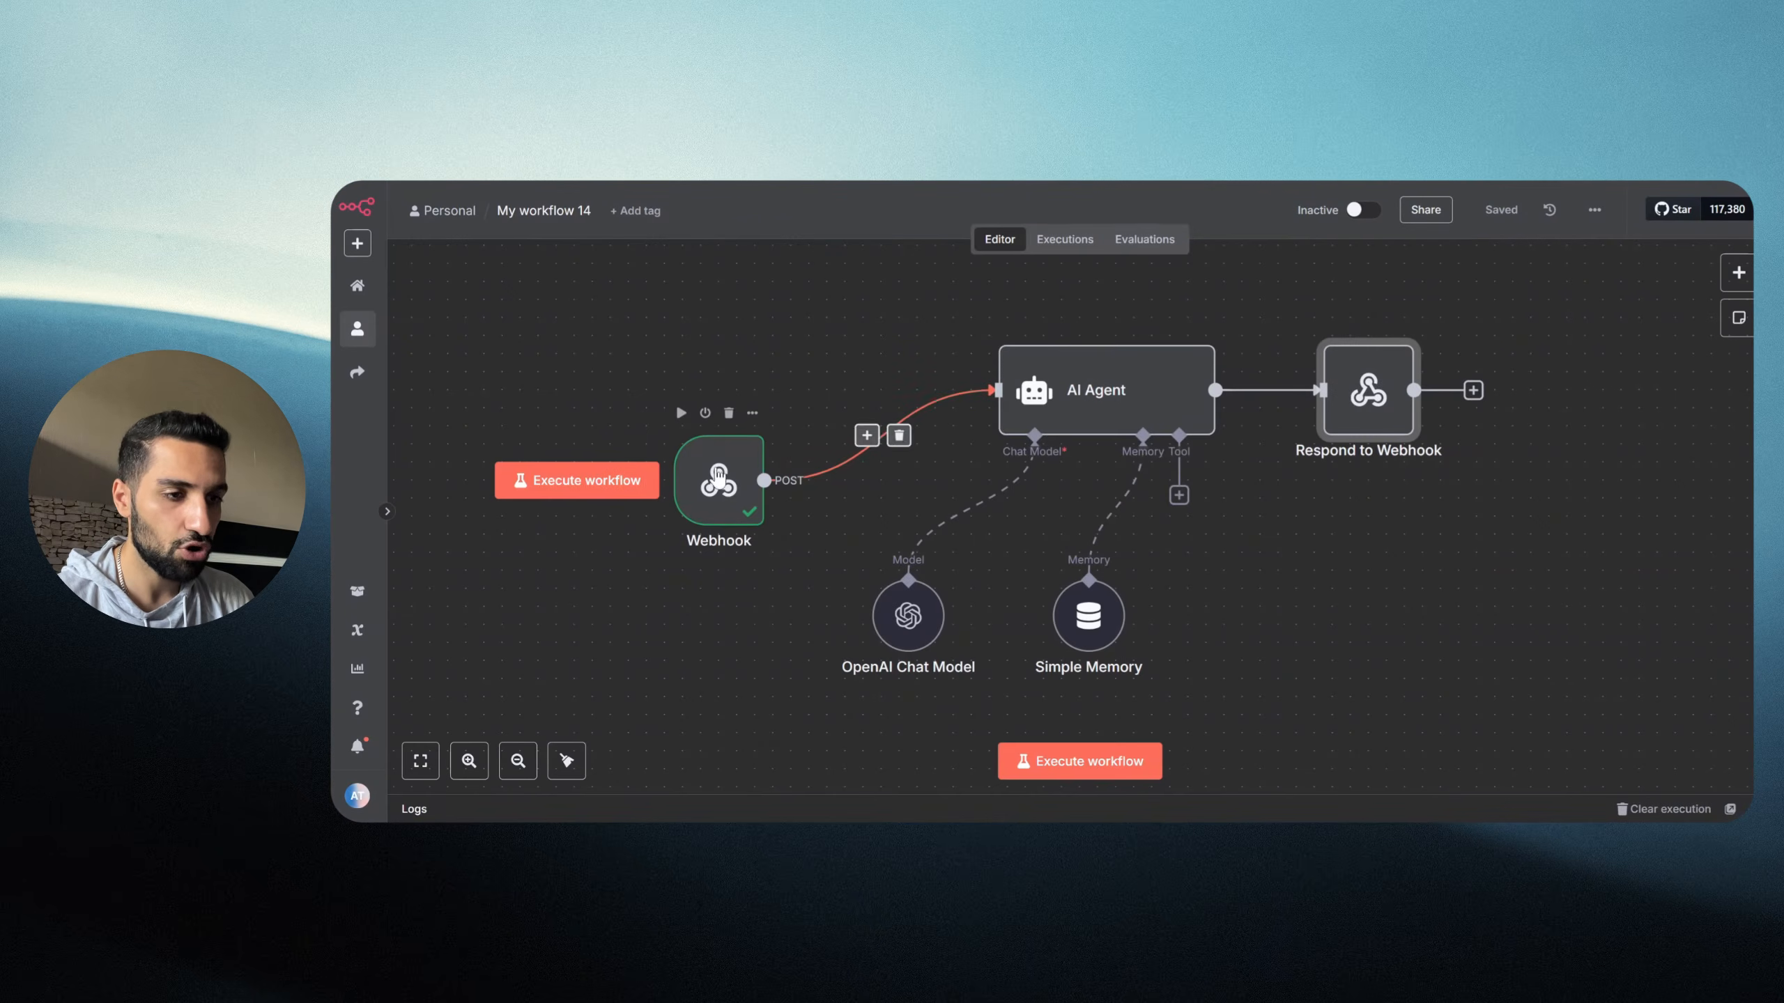
Step: Set the Webhook's Respond option to Using 'Respond to Webhook' Node and save with Ctrl+S
{"action": "left_click", "coordinate": [717, 489]}
{"action": "double_click", "coordinate": [716, 488]}
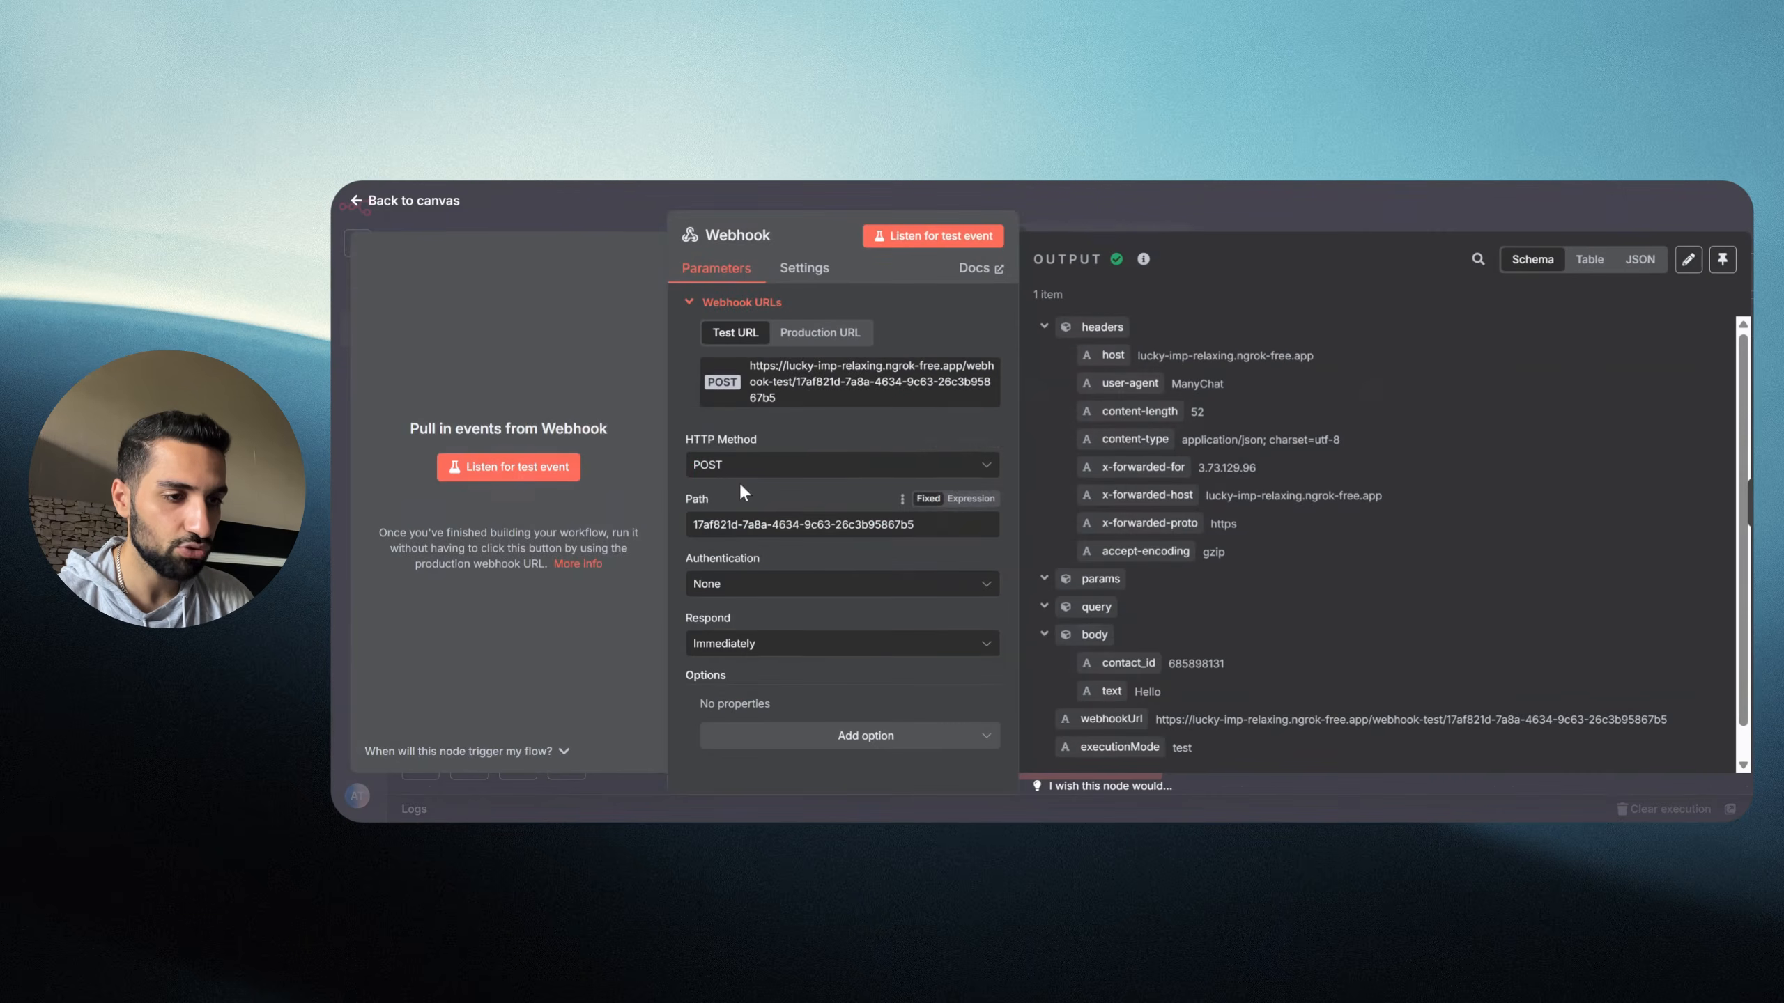
{"action": "key", "text": "Escape"}
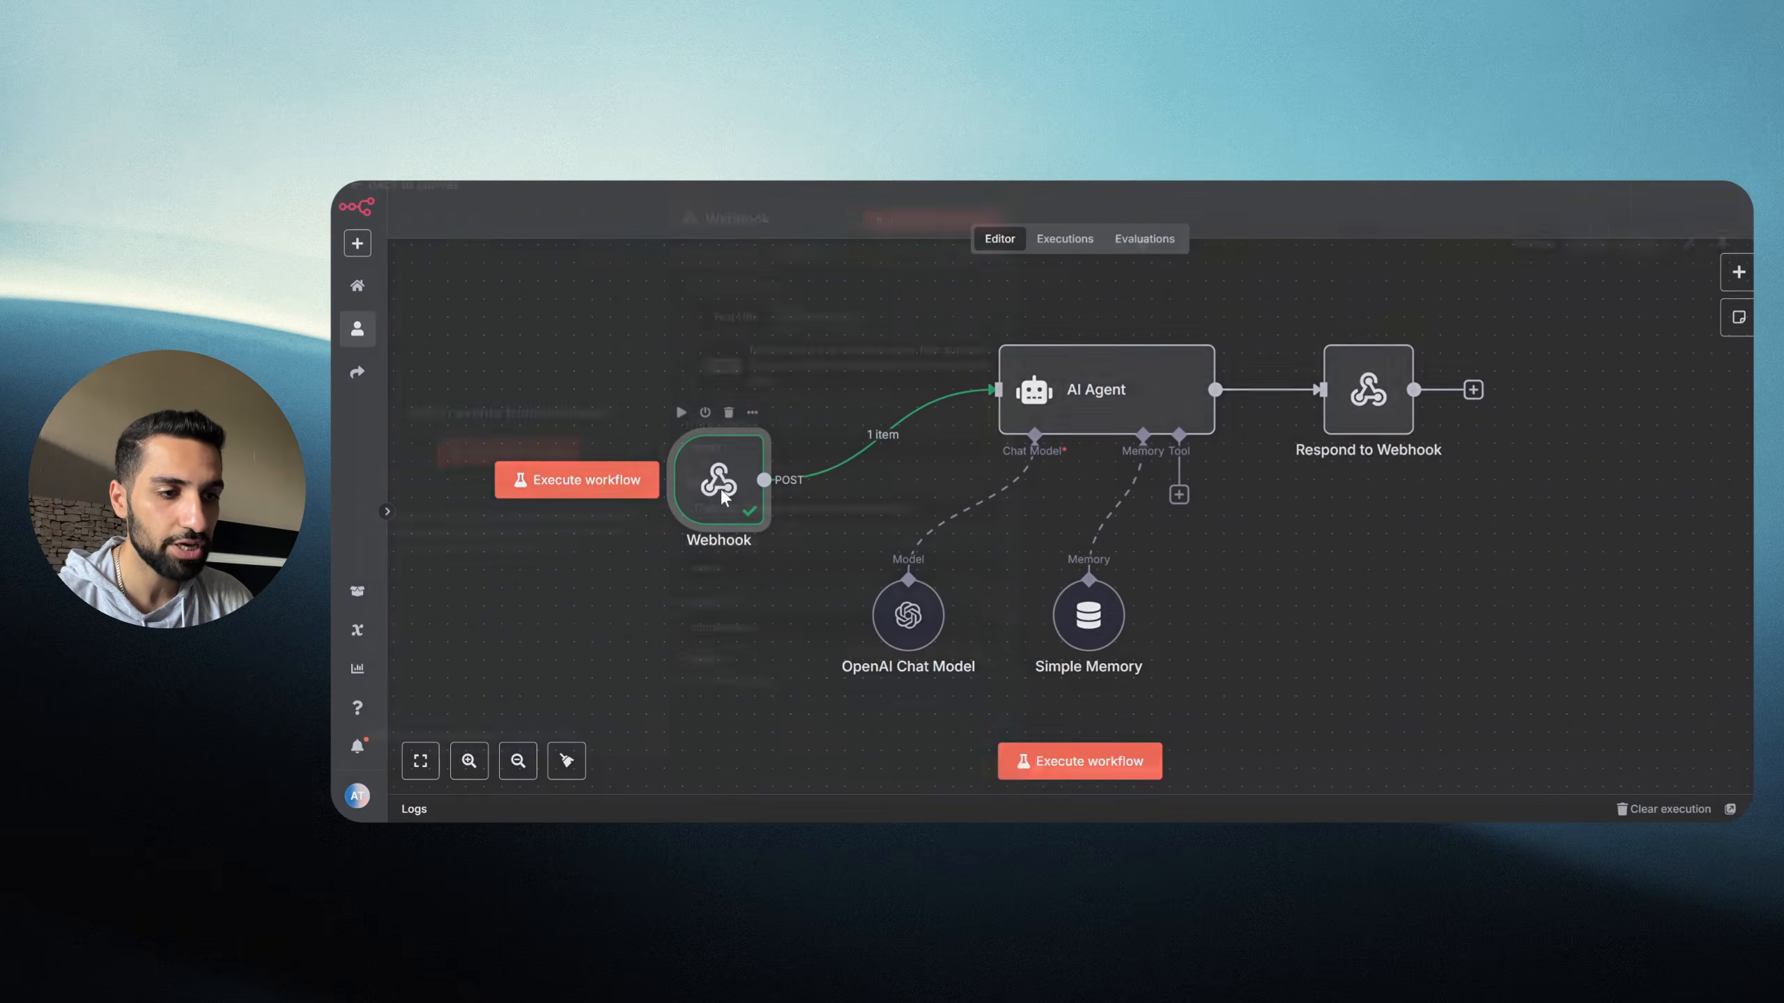
{"action": "double_click", "coordinate": [718, 497]}
{"action": "left_click_drag", "start_coordinate": [682, 621], "coordinate": [730, 621]}
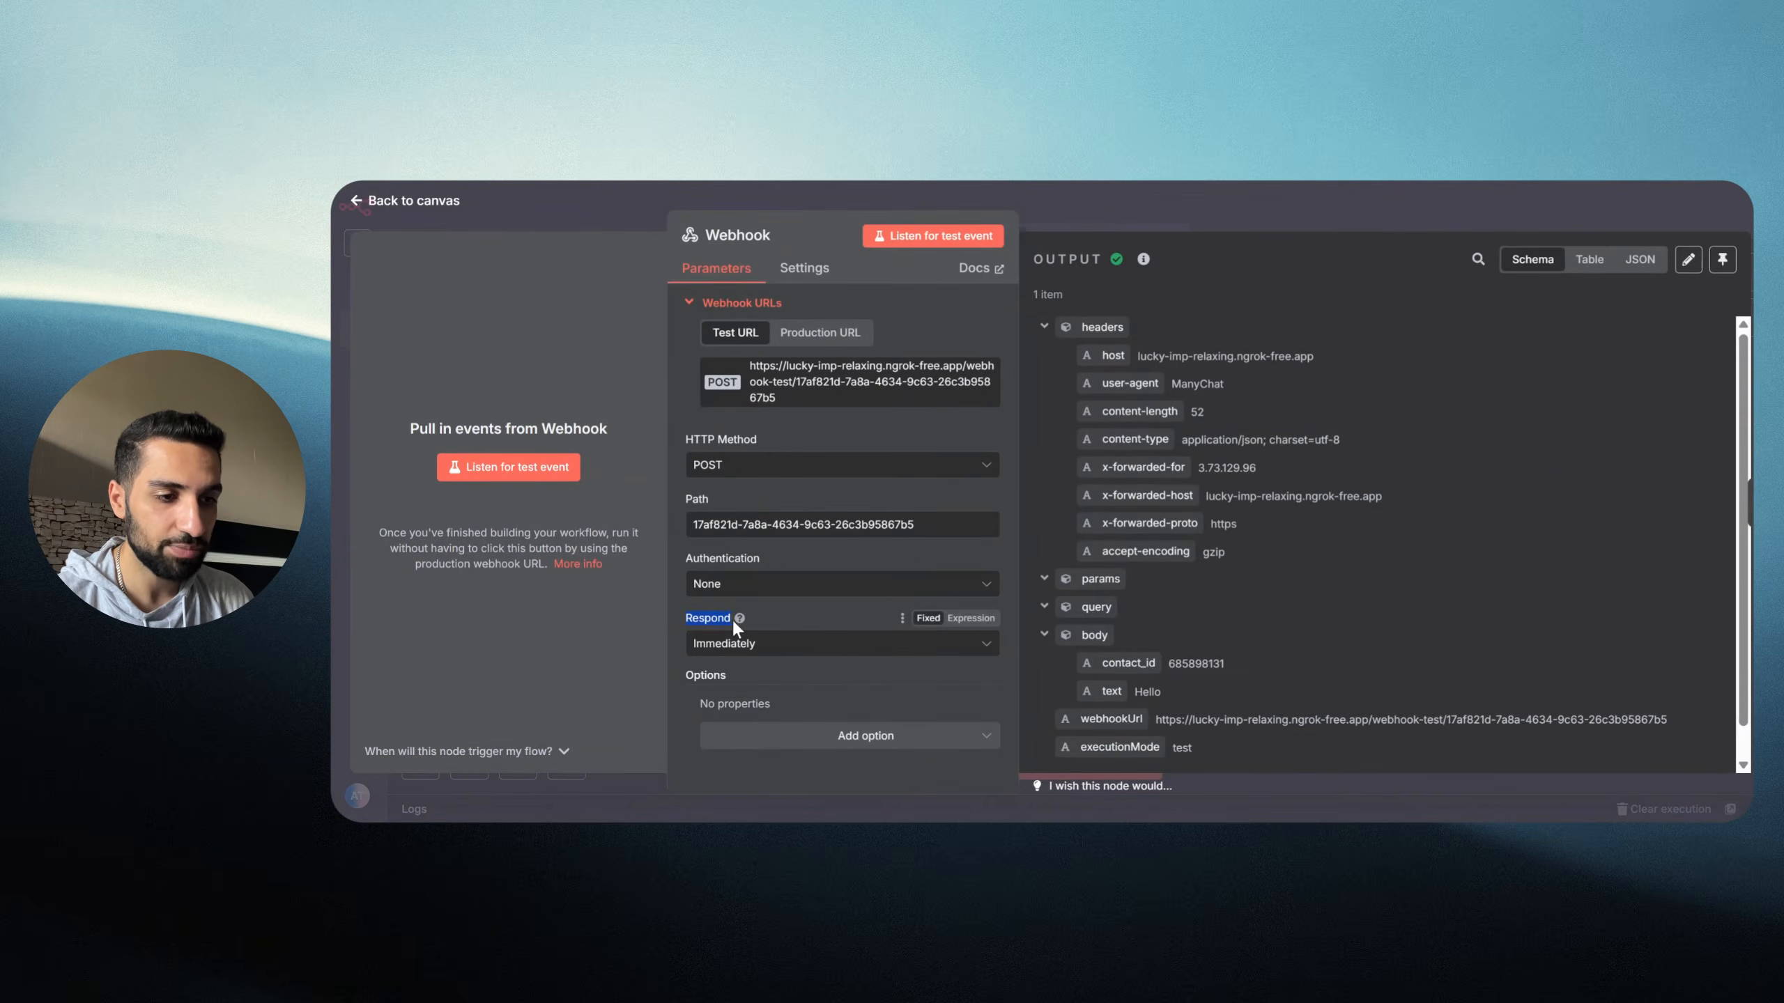
{"action": "left_click", "coordinate": [691, 644]}
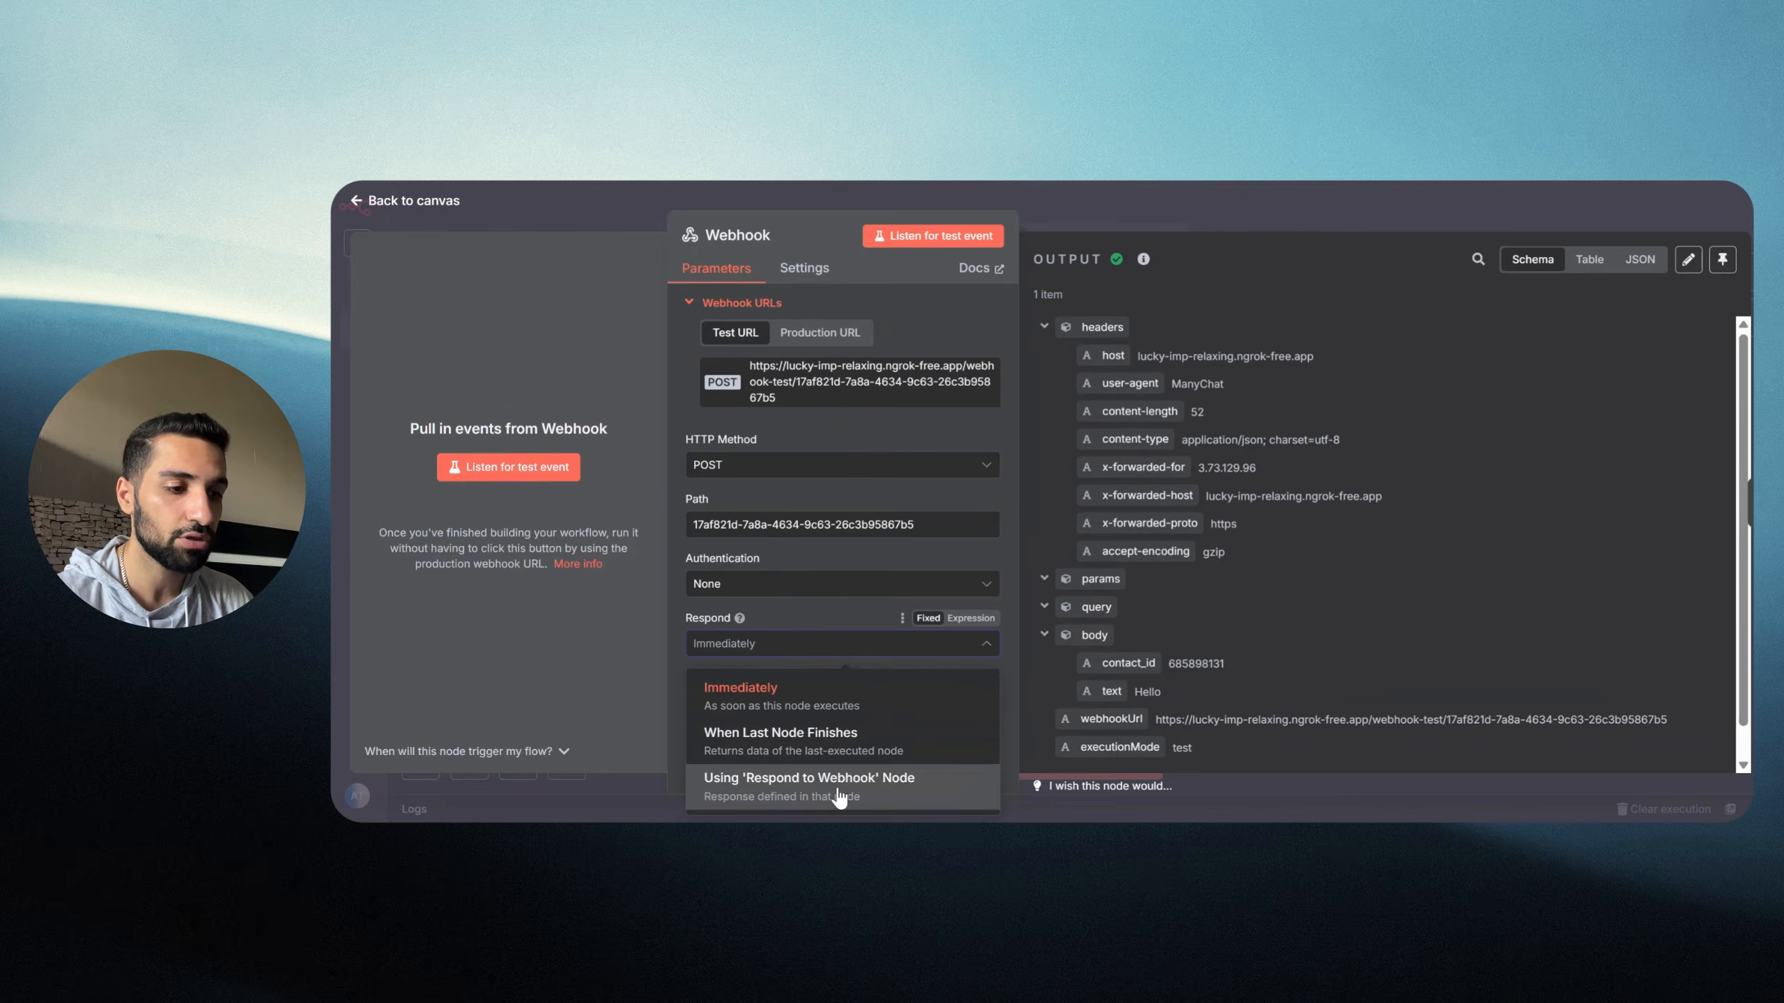
{"action": "left_click", "coordinate": [889, 799]}
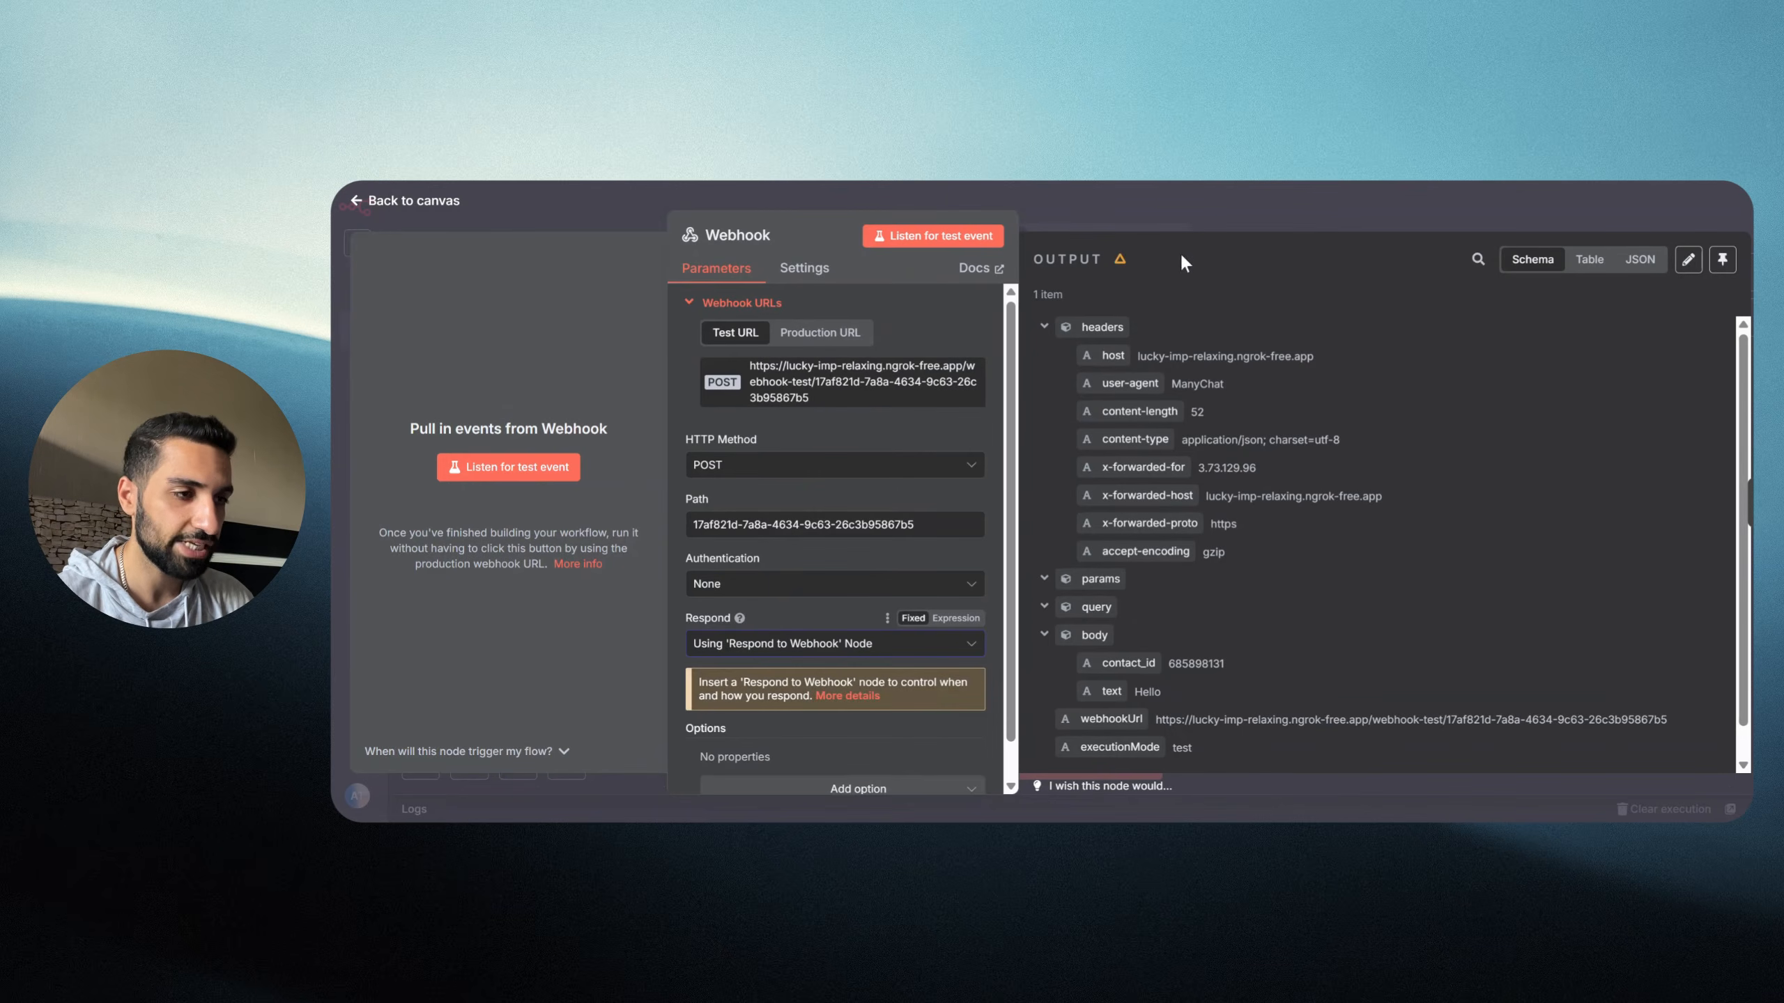
{"action": "left_click", "coordinate": [1201, 209]}
{"action": "key", "text": "ctrl+s"}
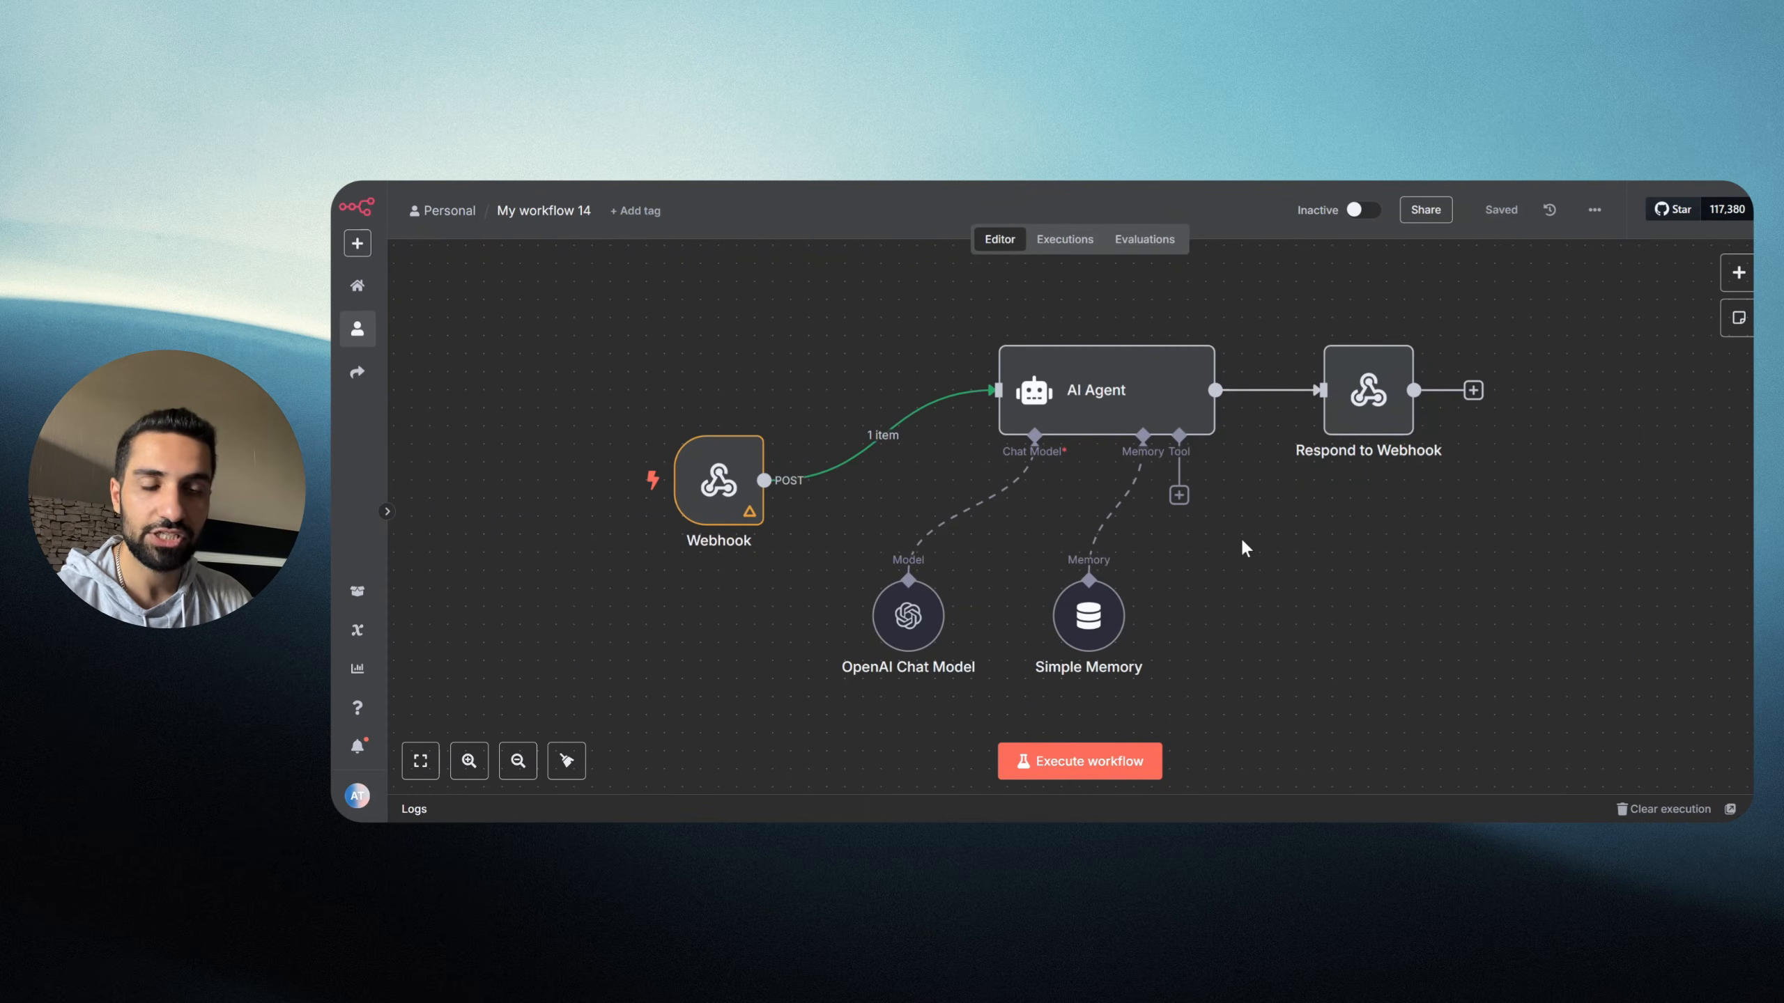
Step: Send Manychat's test request to the listening n8n webhook and check the 200 OK output greeting
{"action": "left_click", "coordinate": [1088, 776]}
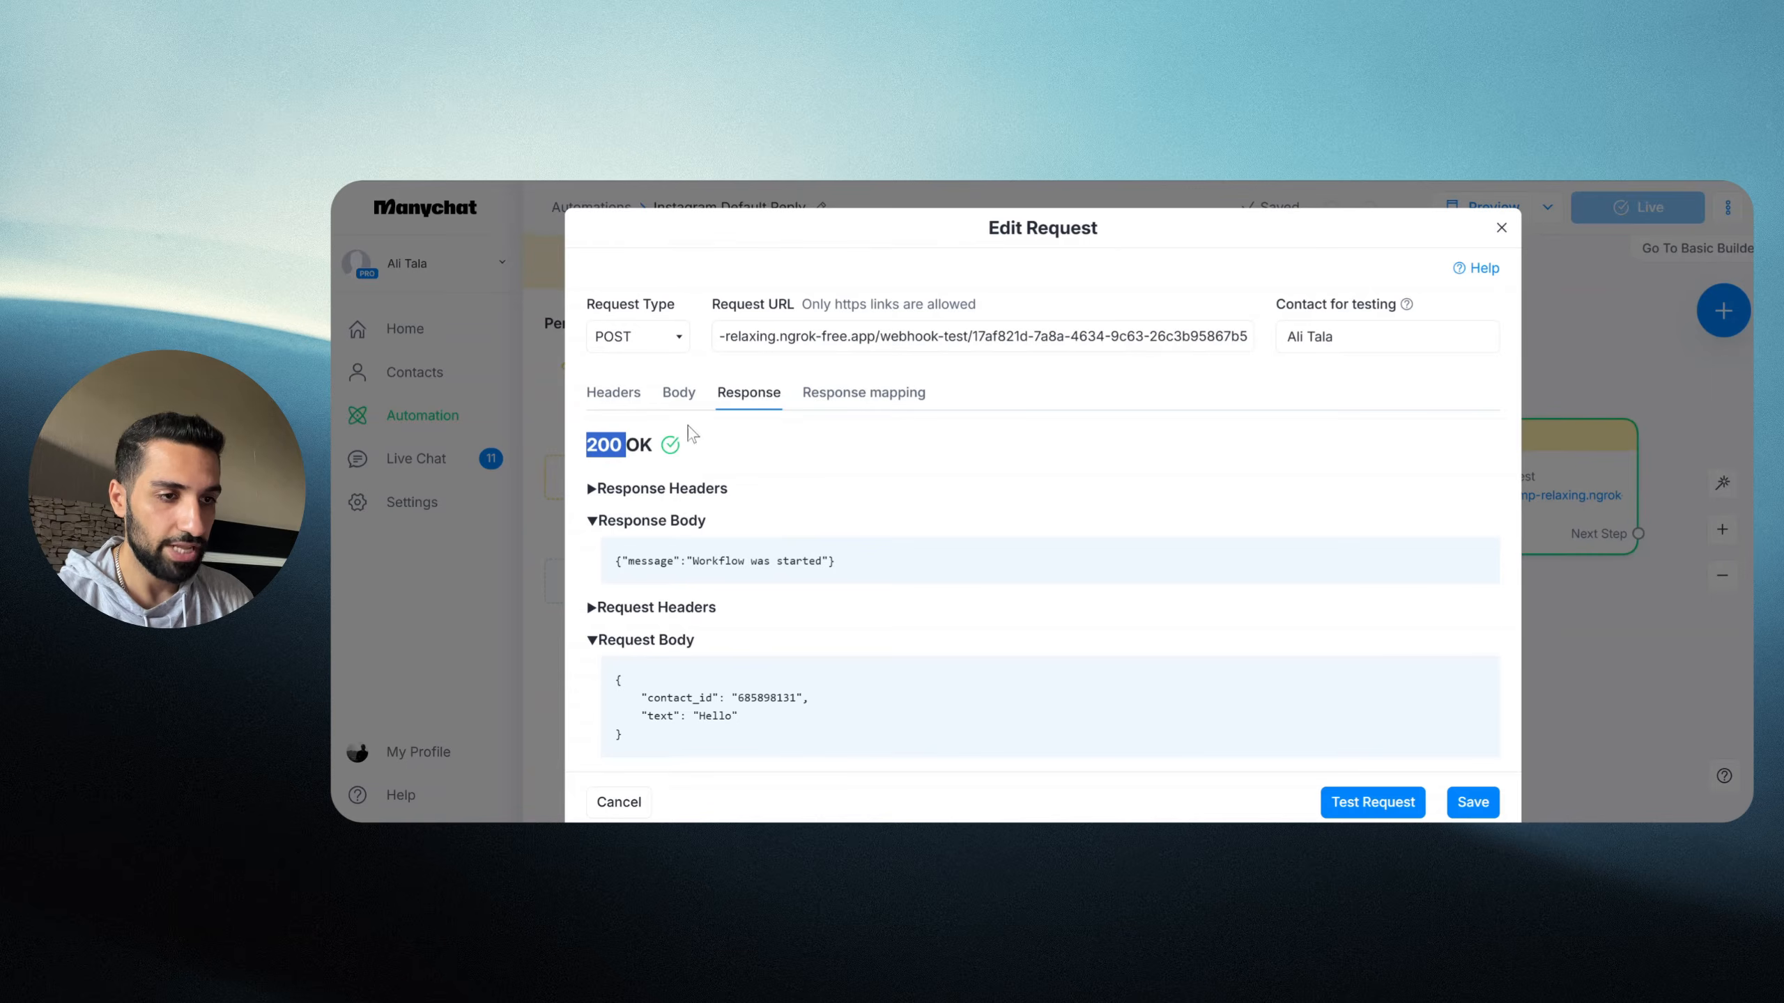
{"action": "left_click", "coordinate": [679, 392]}
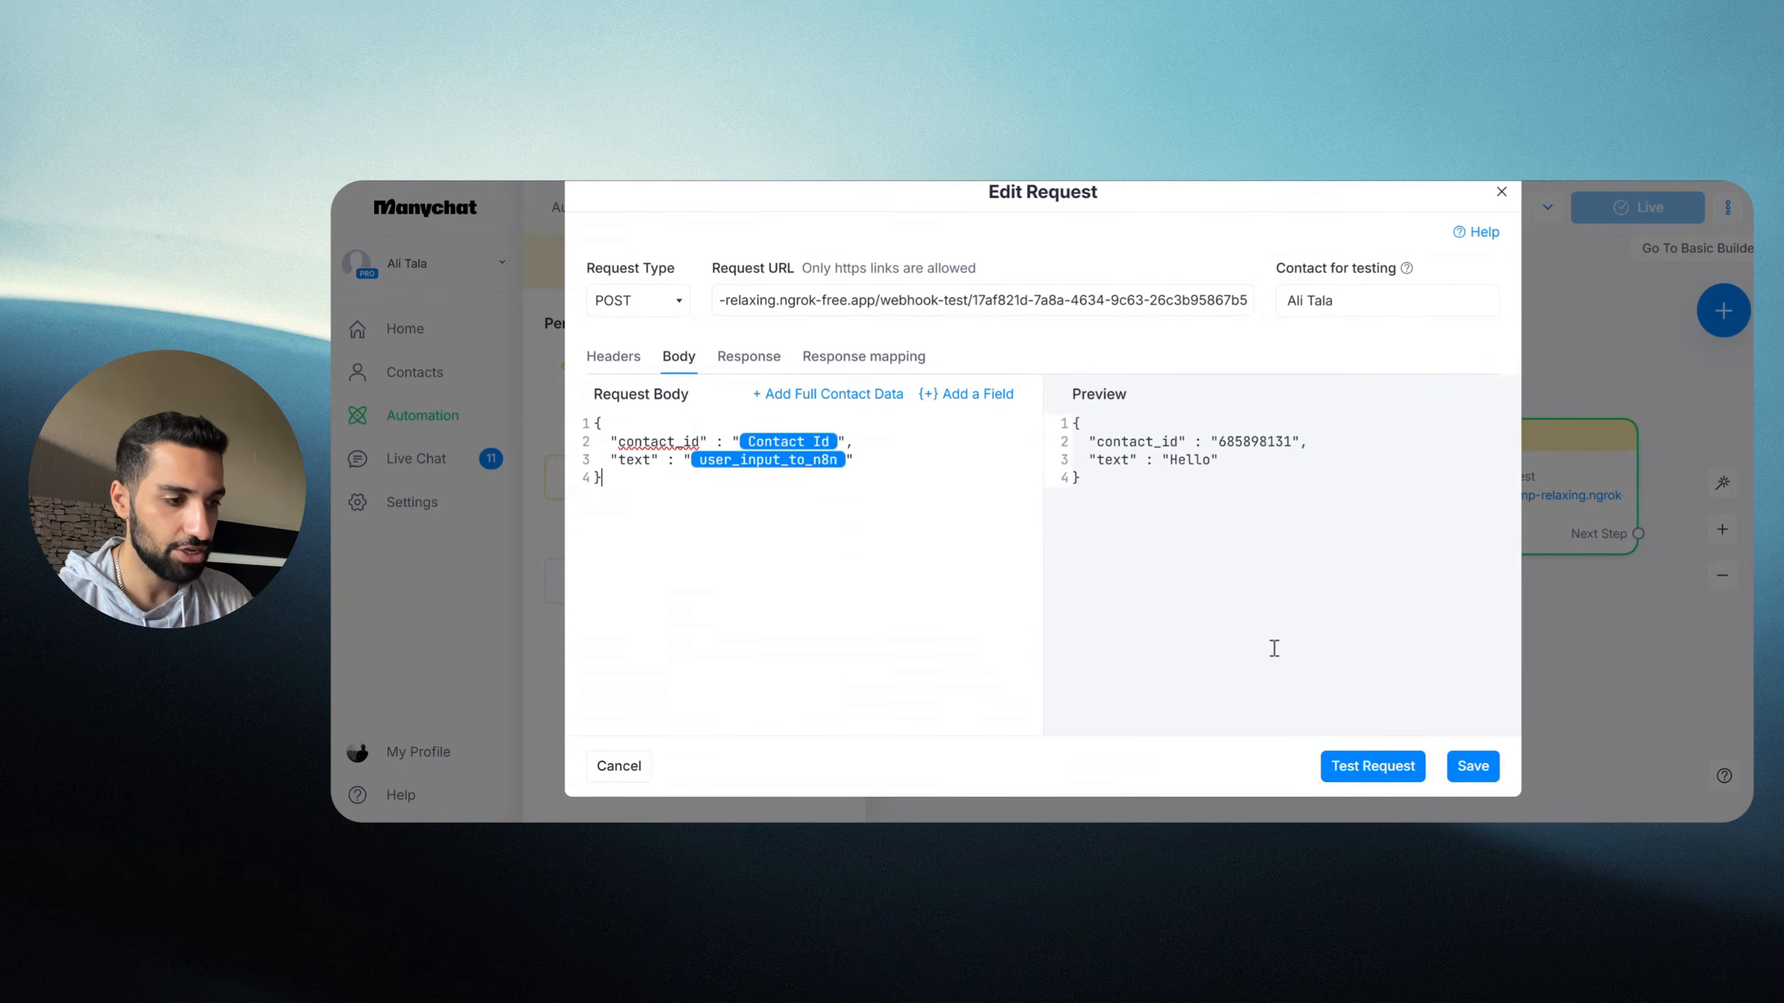
{"action": "left_click", "coordinate": [1365, 777]}
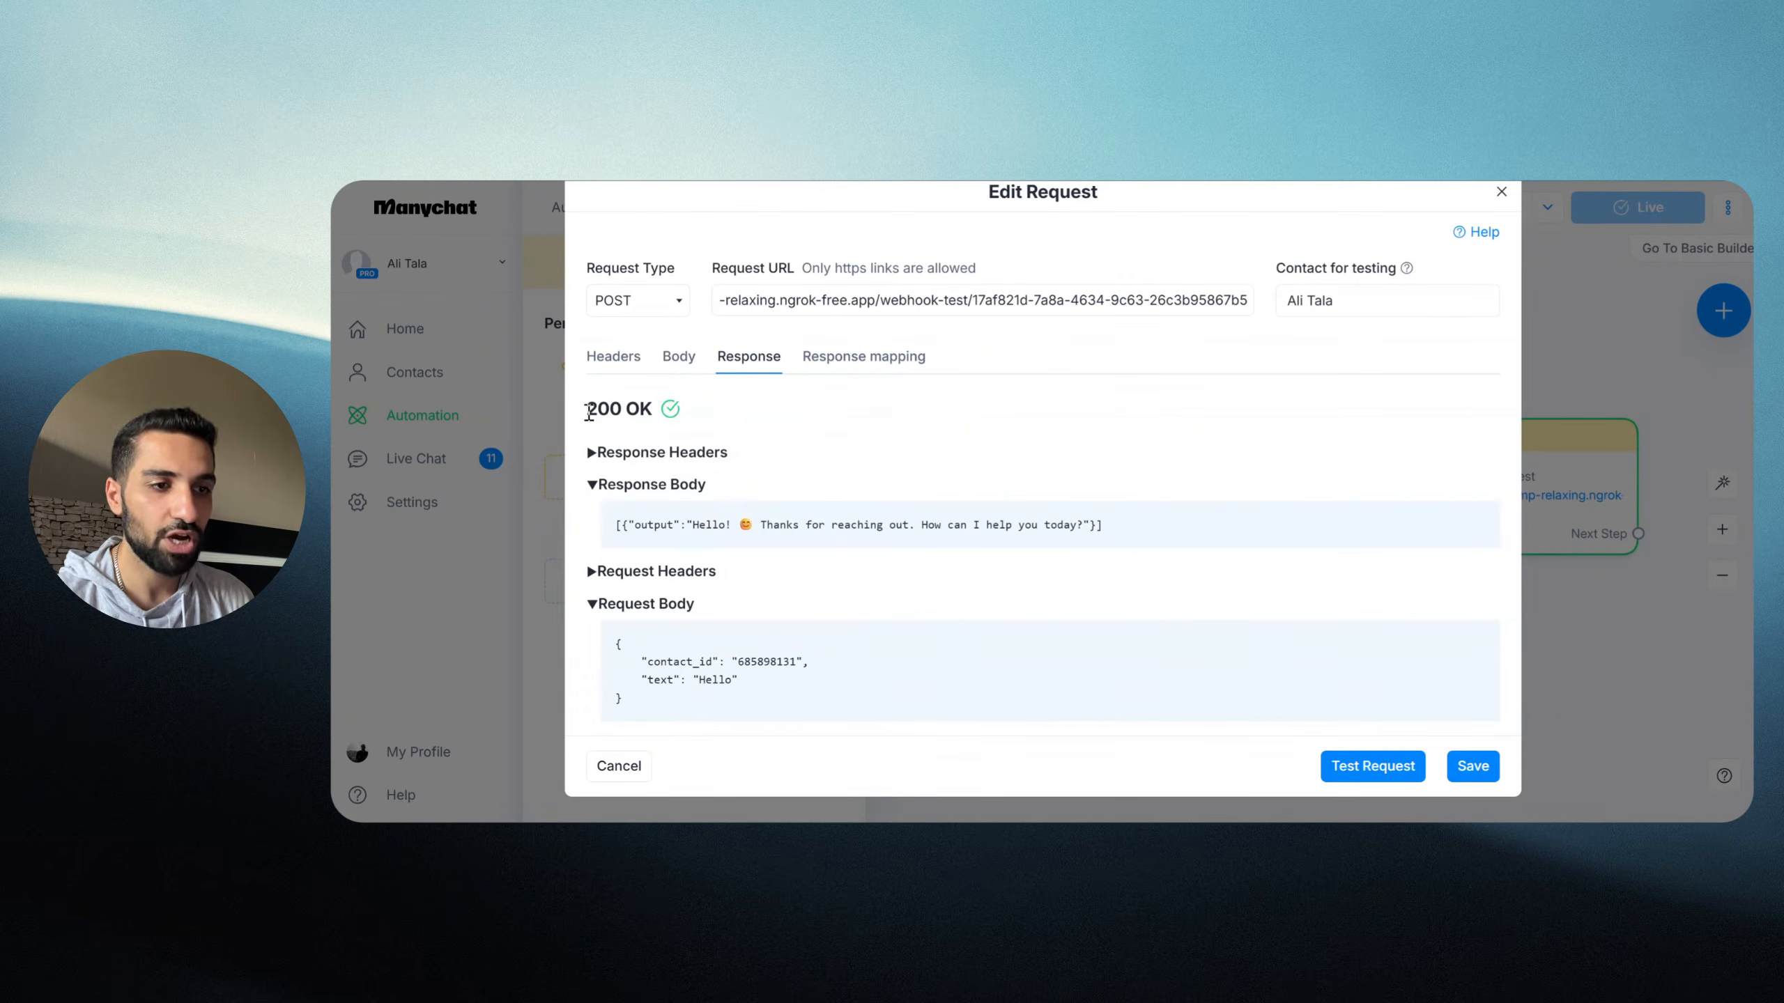
{"action": "left_click_drag", "start_coordinate": [589, 411], "coordinate": [685, 442]}
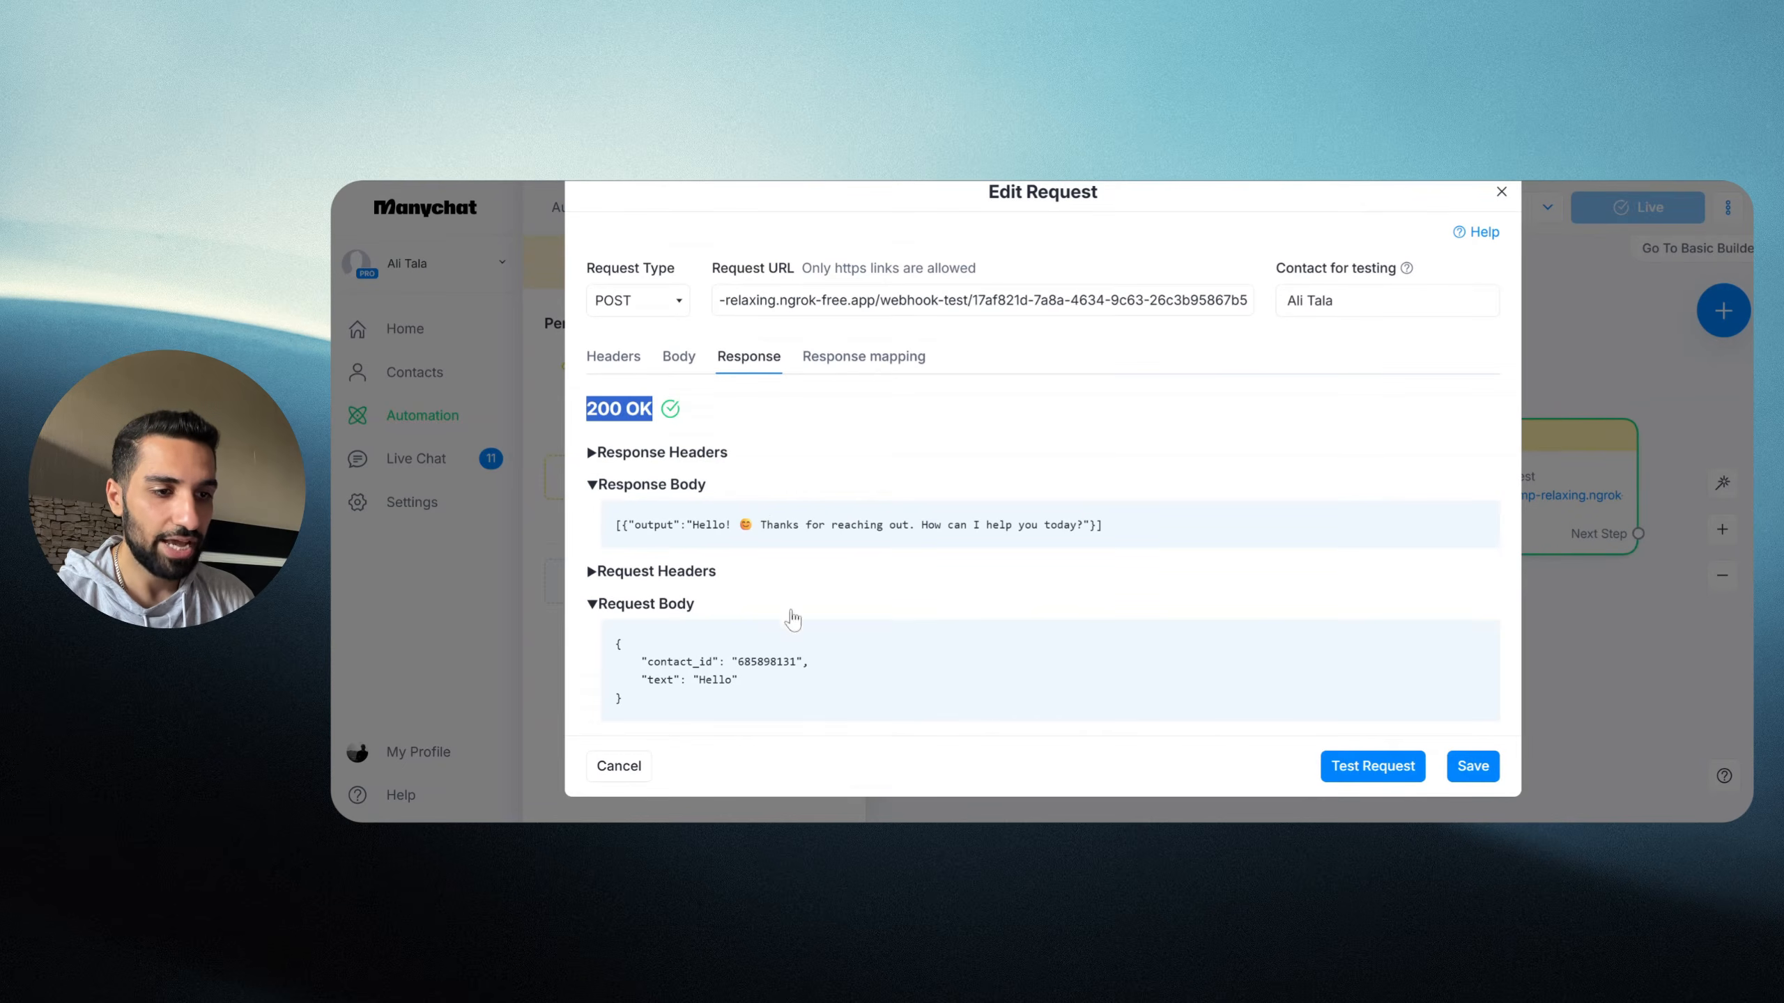
{"action": "left_click_drag", "start_coordinate": [713, 692], "coordinate": [618, 641]}
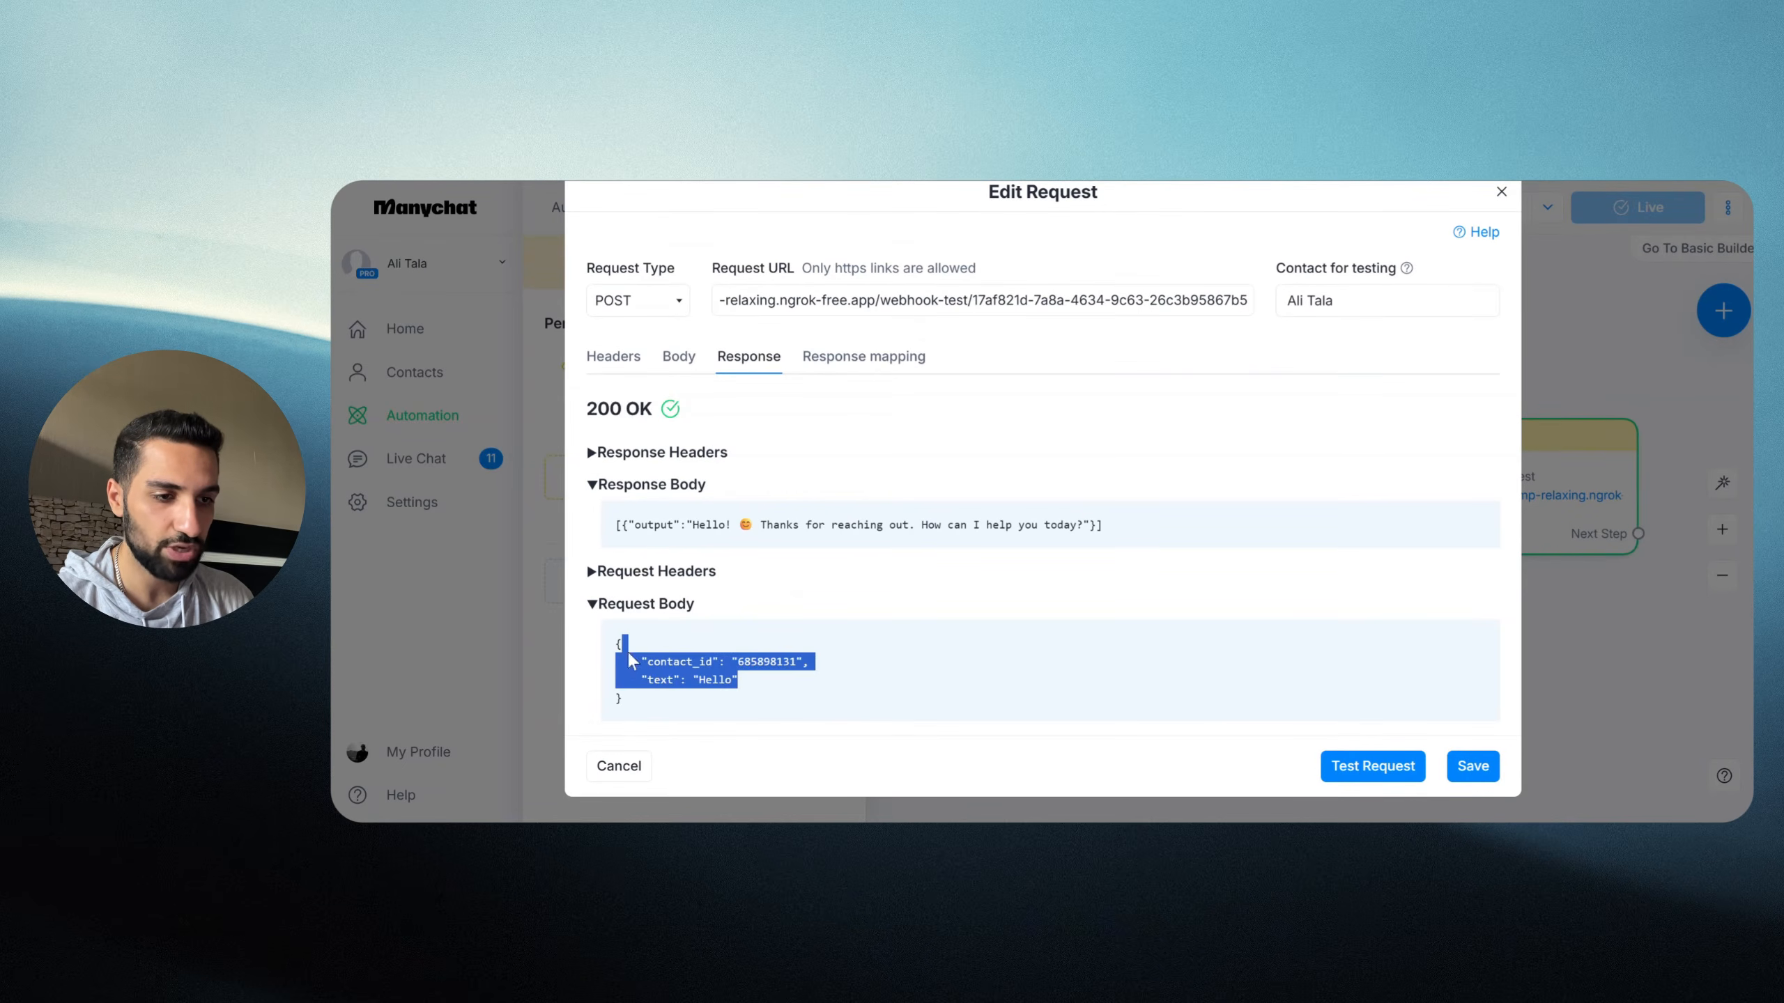
{"action": "left_click", "coordinate": [646, 556]}
{"action": "left_click_drag", "start_coordinate": [621, 527], "coordinate": [1128, 540]}
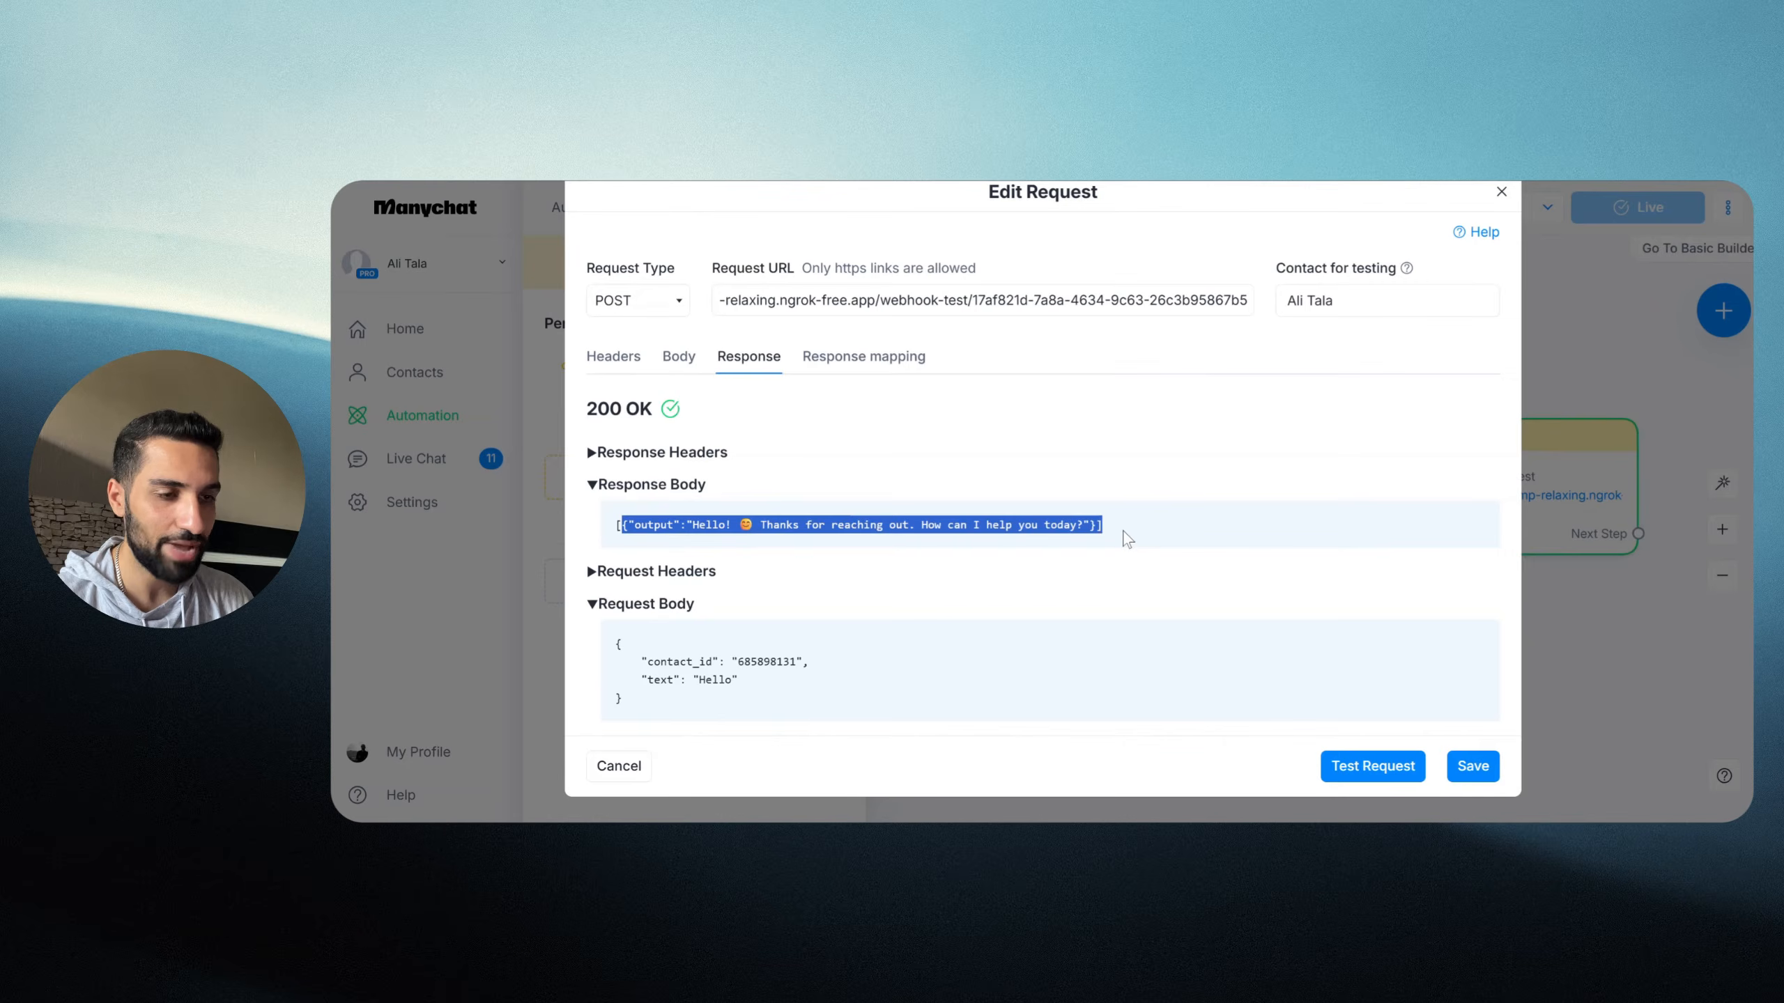
{"action": "key", "text": "super+Tab"}
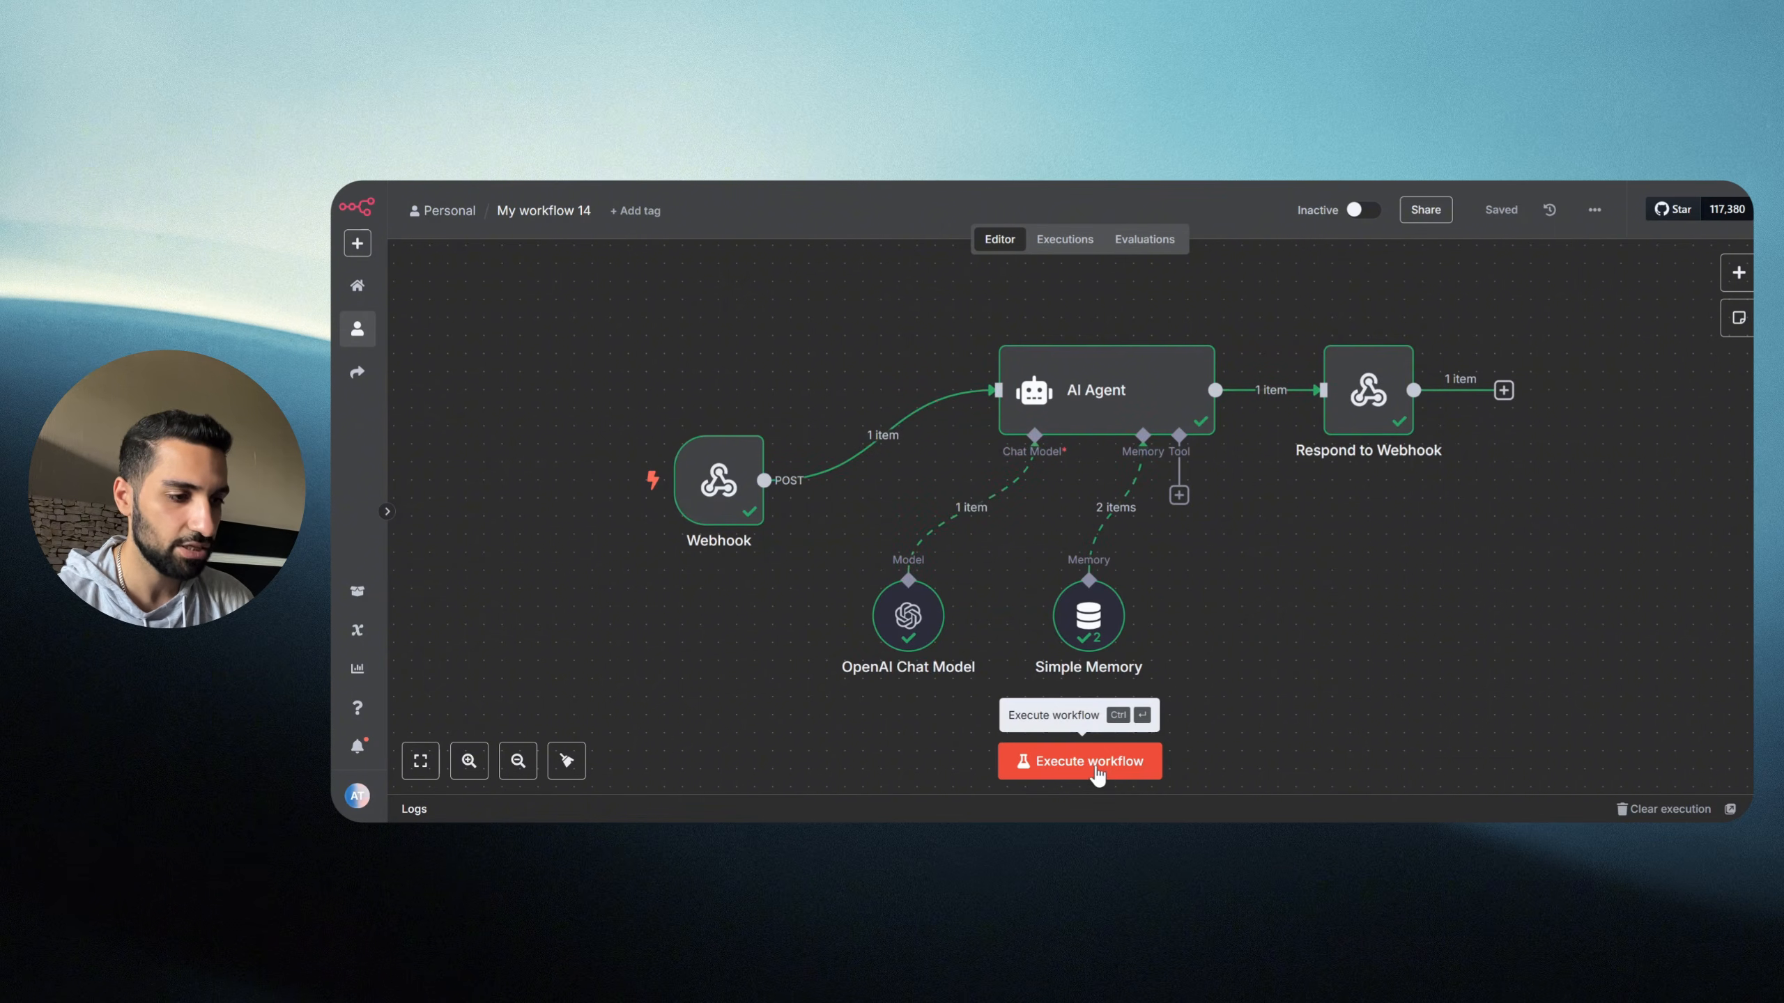
Step: Execute the n8n workflow again and resend the Manychat test request to get a new reply
{"action": "left_click", "coordinate": [1074, 773]}
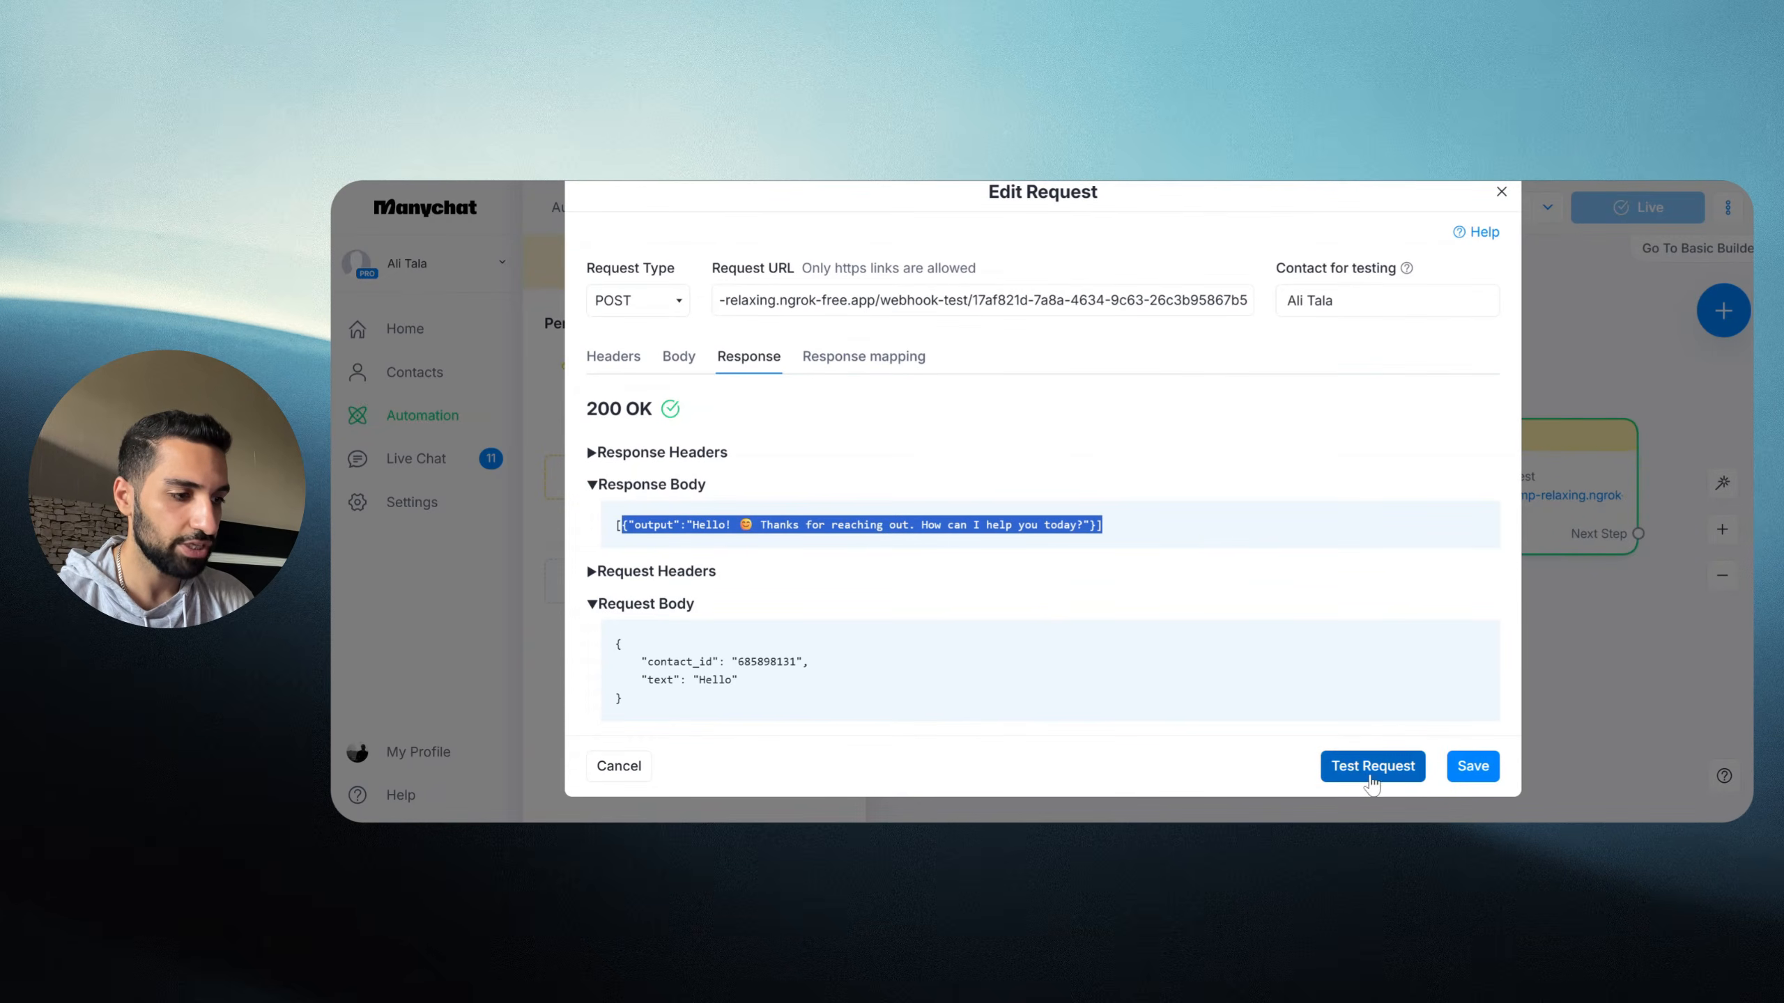
{"action": "left_click", "coordinate": [1369, 768]}
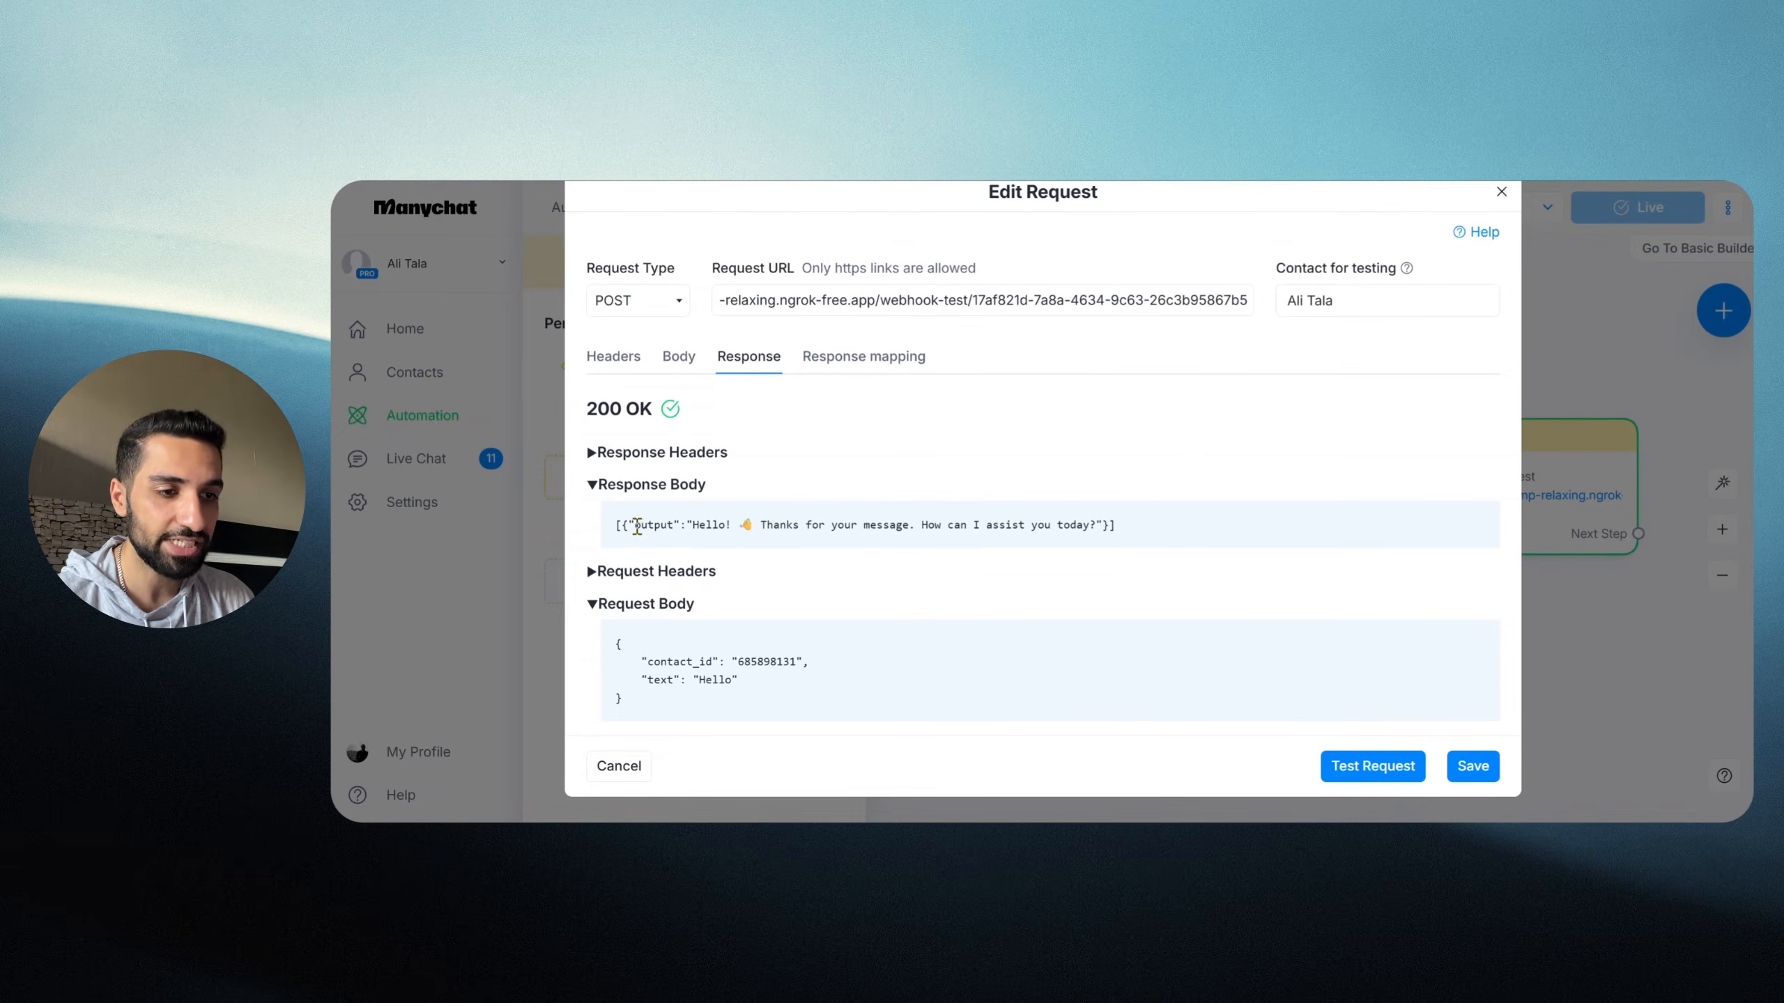
{"action": "left_click_drag", "start_coordinate": [636, 524], "coordinate": [1122, 540]}
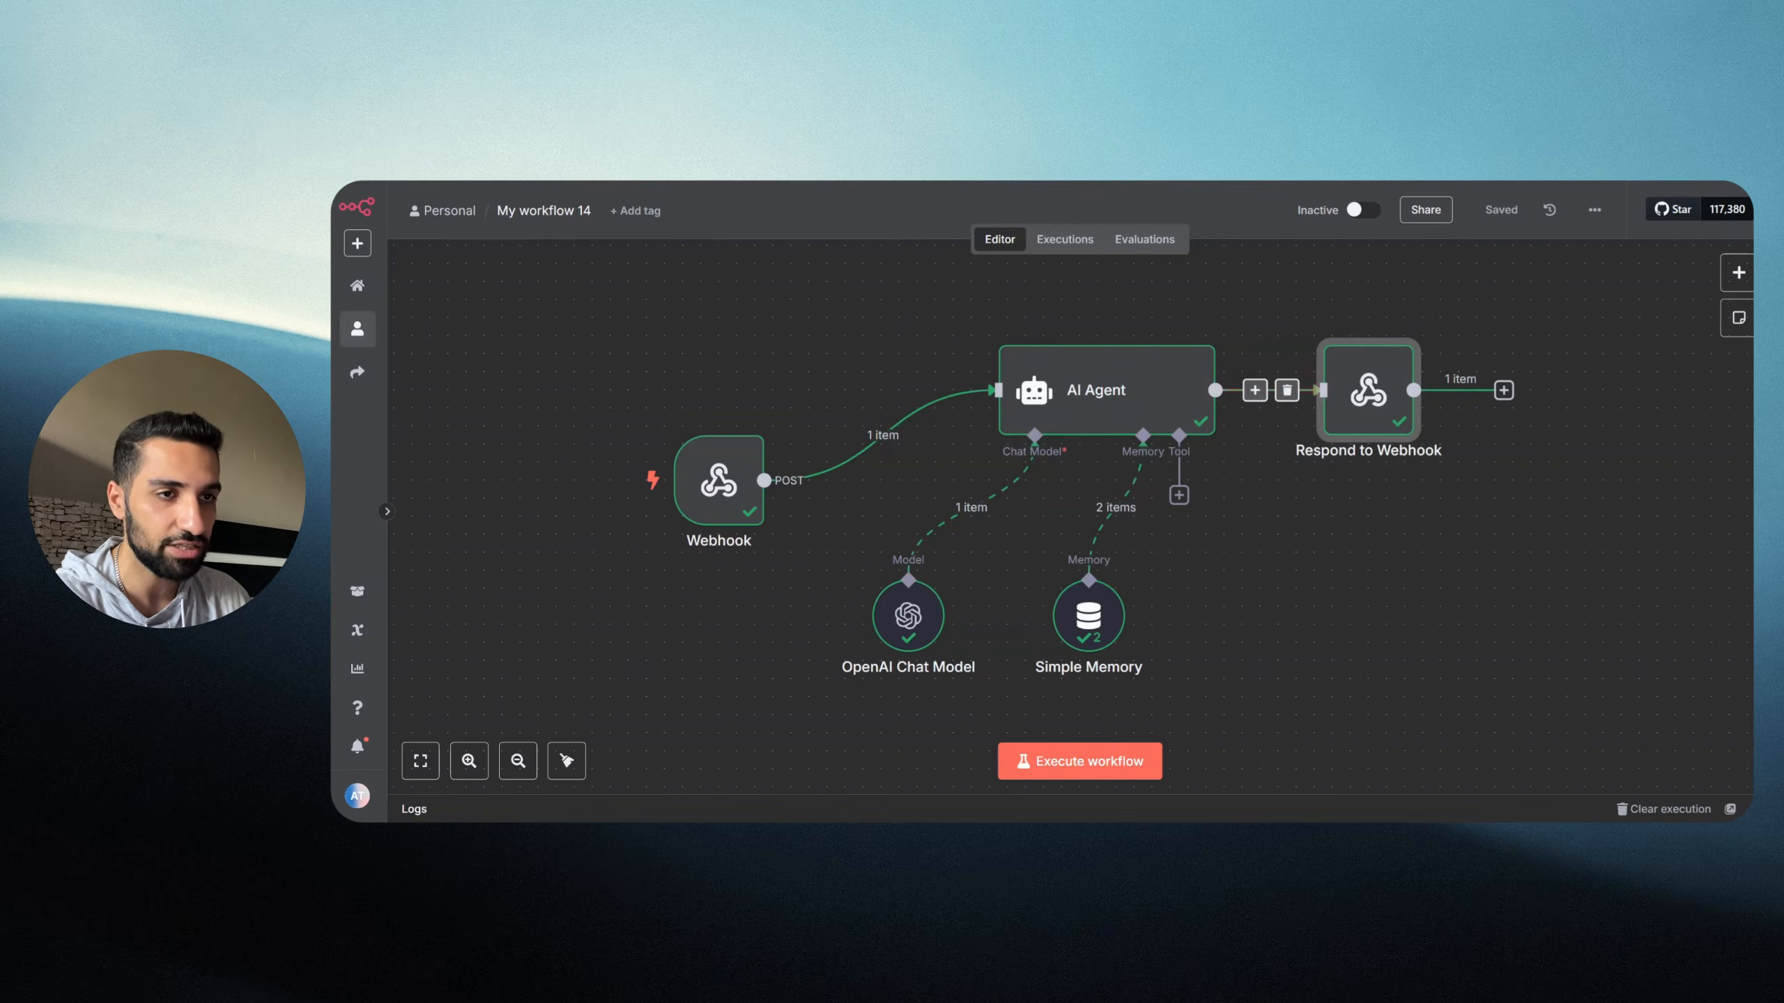
Step: Compare the AI Agent's output 'Hello! Thanks for your message. How can I assist you today?' with Manychat's response body
{"action": "left_click_drag", "start_coordinate": [1127, 417], "coordinate": [1026, 402]}
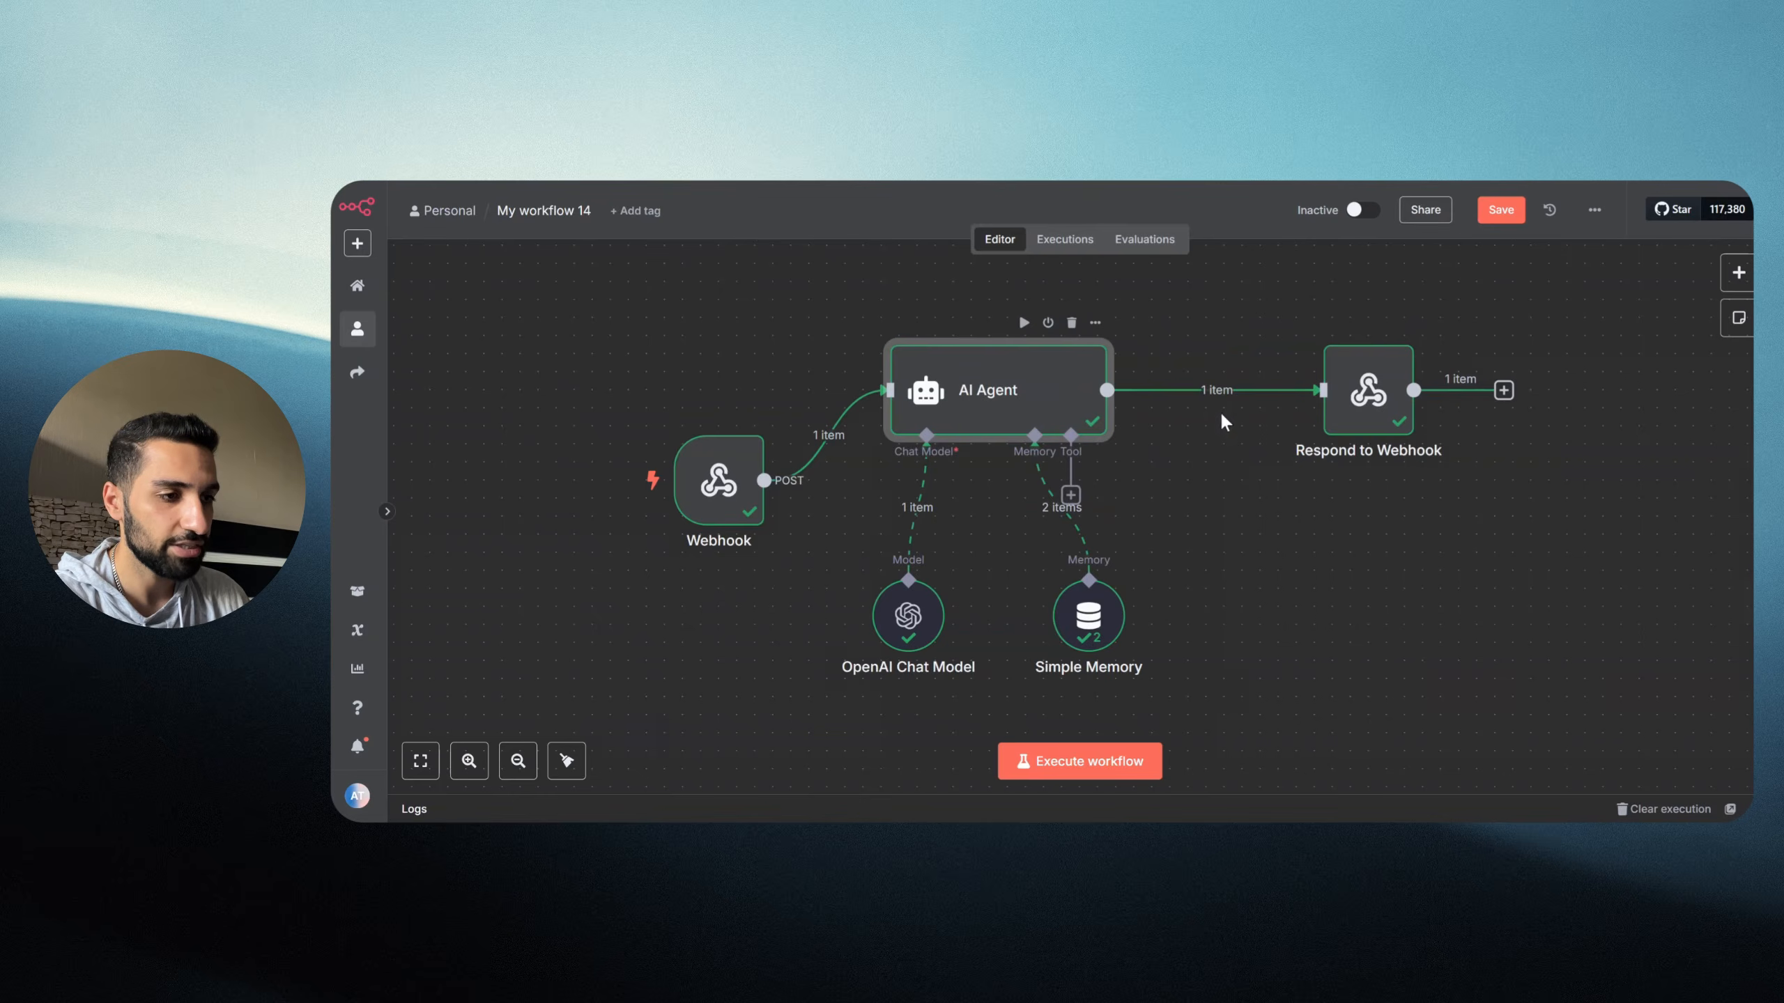
{"action": "key", "text": "Return"}
{"action": "left_click_drag", "start_coordinate": [1338, 330], "coordinate": [1671, 335]}
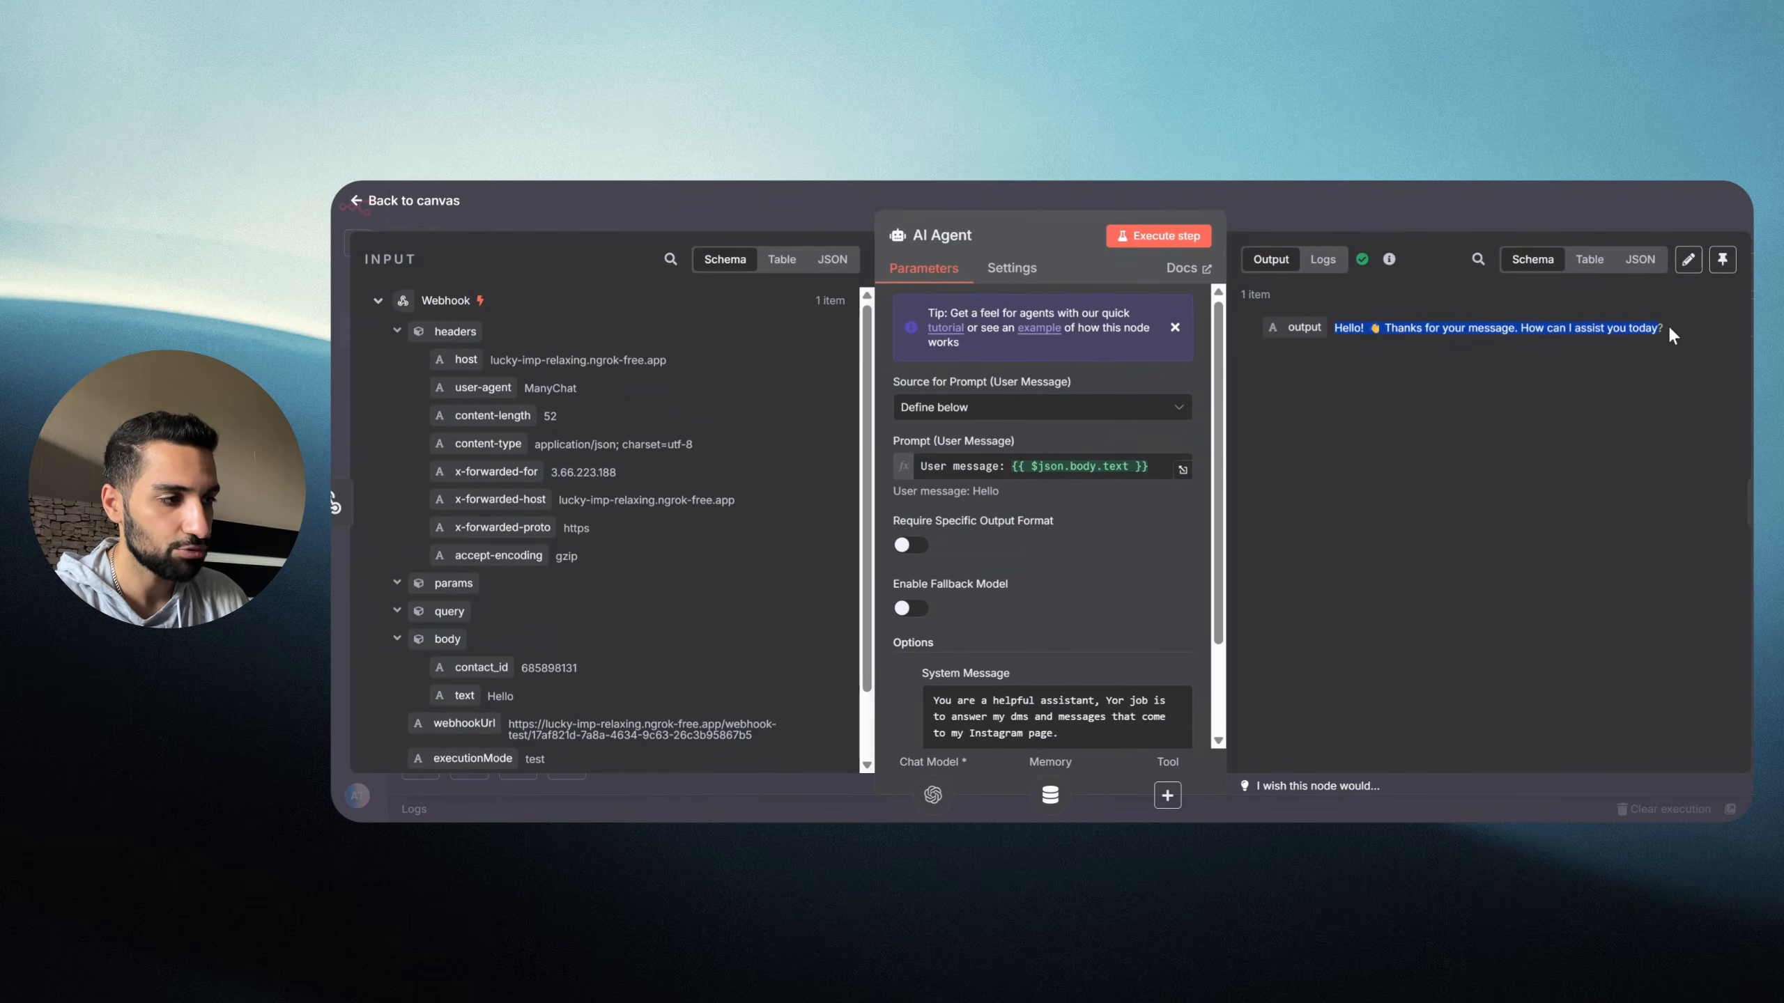
{"action": "left_click", "coordinate": [1422, 206]}
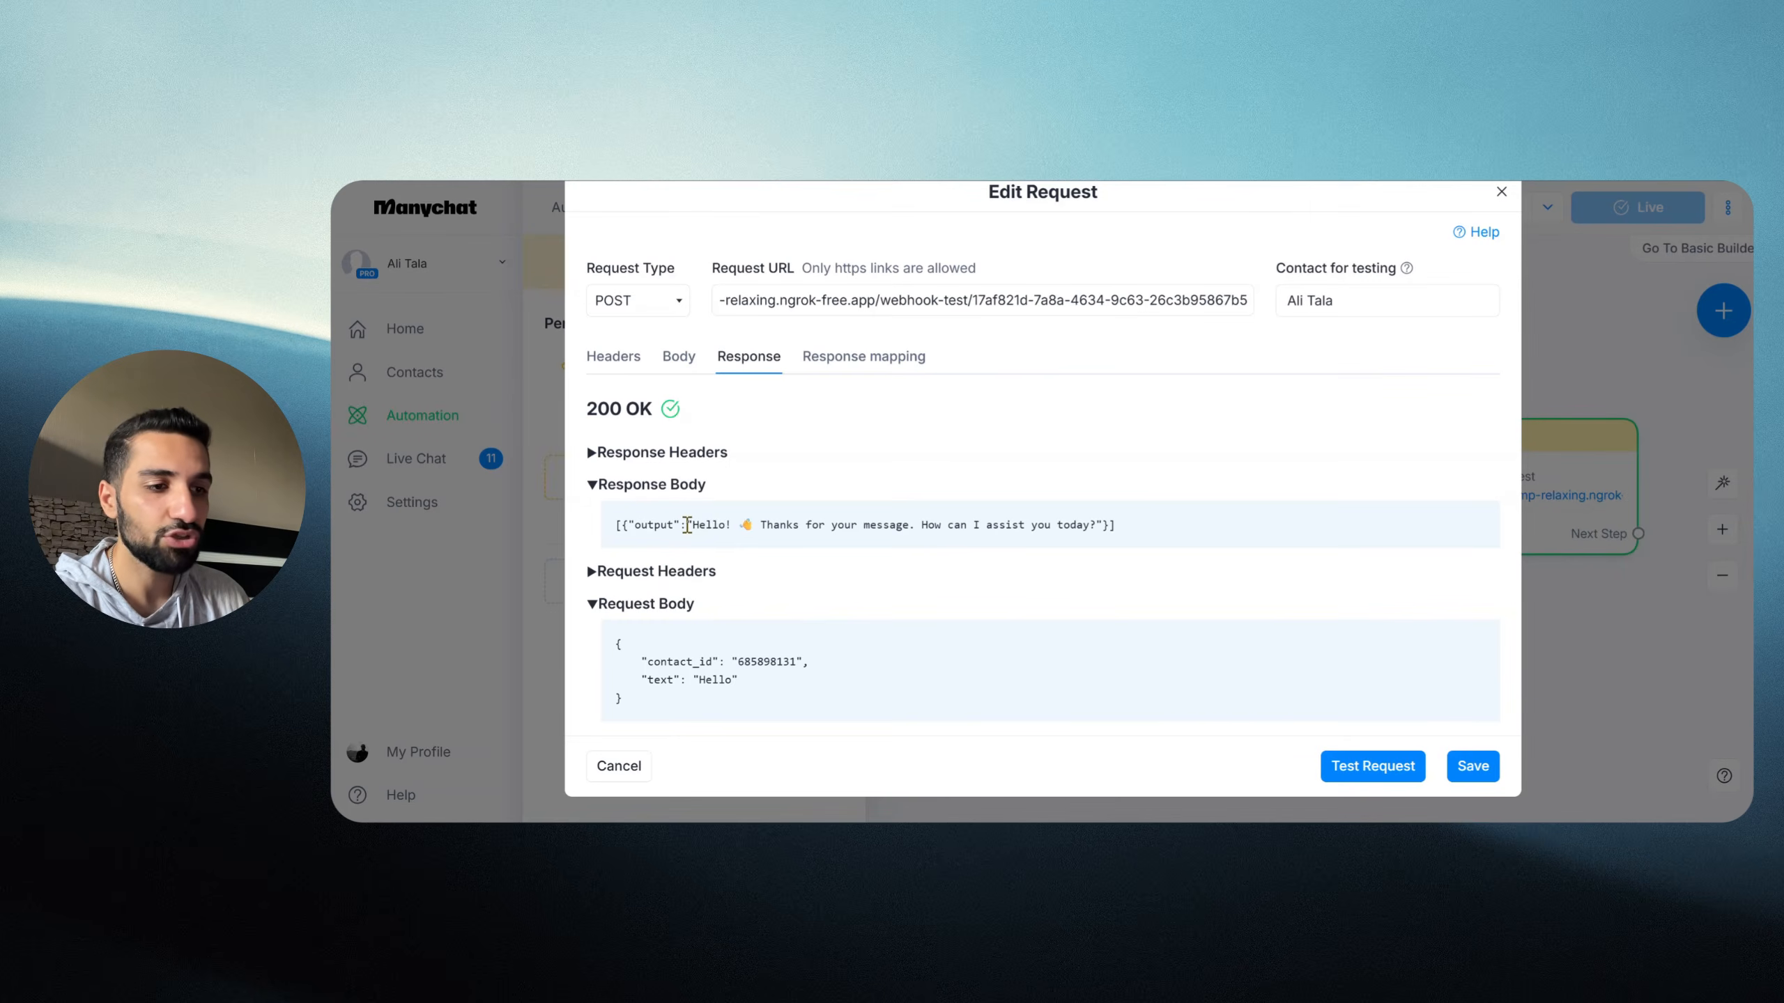
{"action": "left_click_drag", "start_coordinate": [688, 525], "coordinate": [1162, 524]}
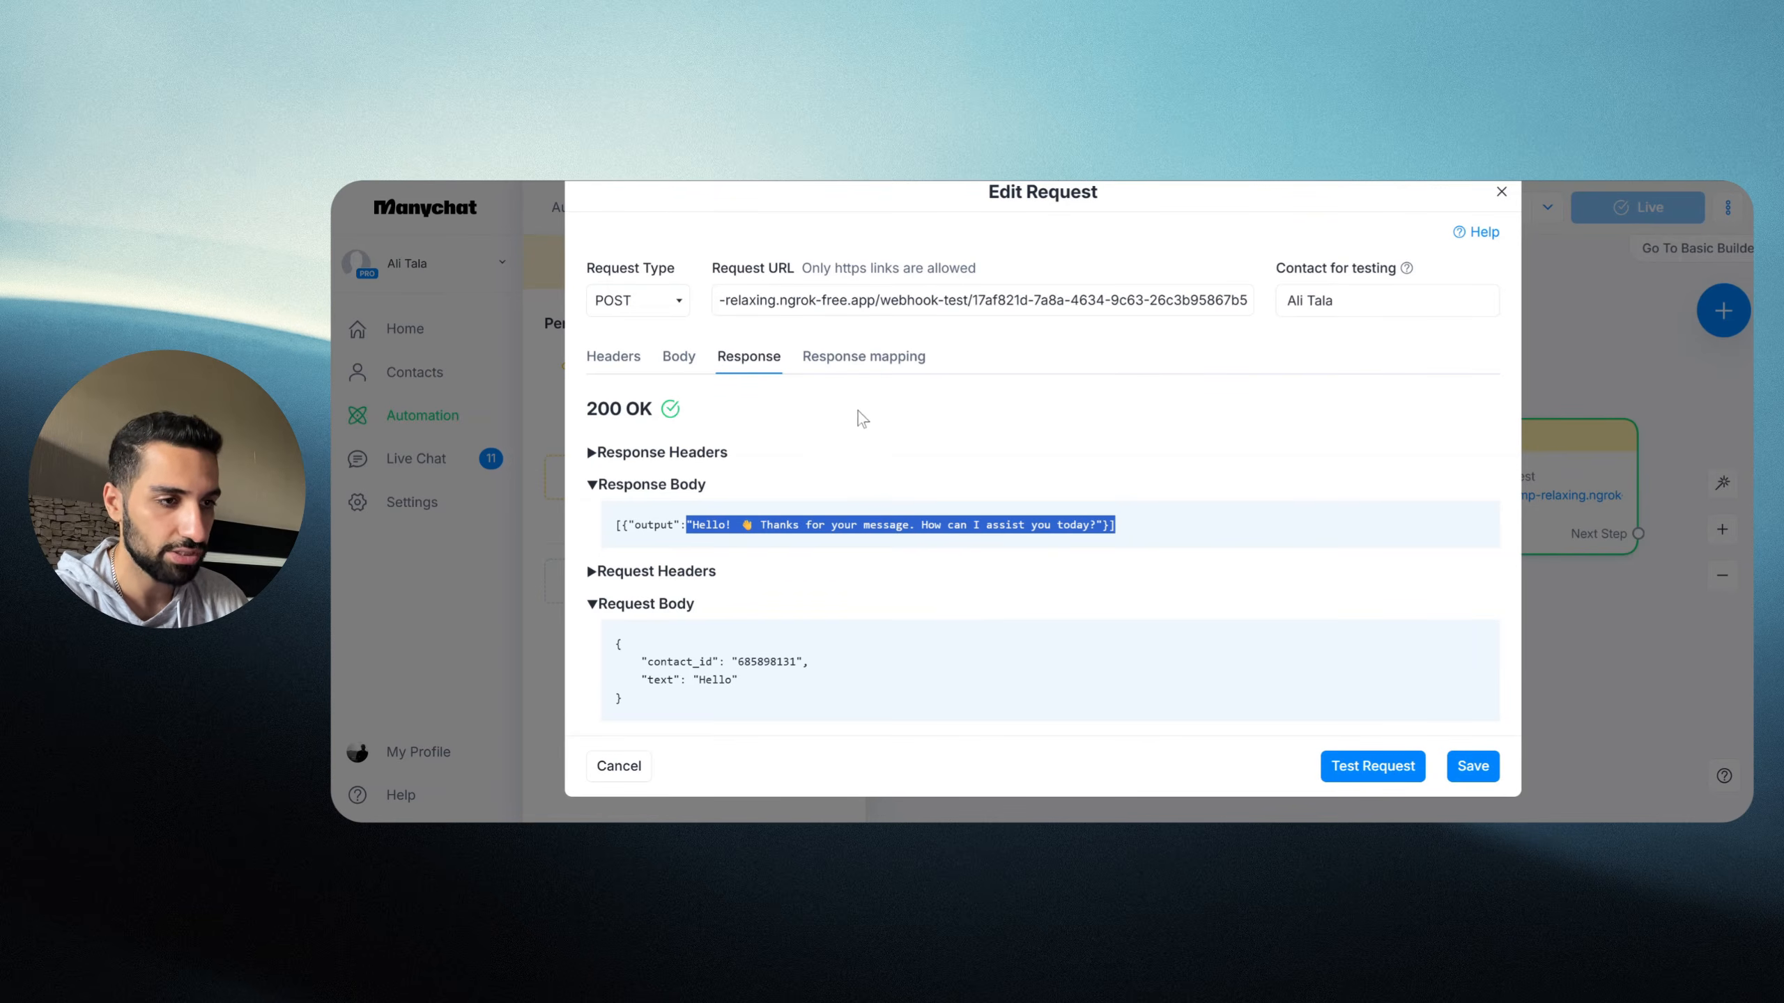
Step: Add a response mapping from JSONPath $.0.output to the ai_response custom field
{"action": "left_click", "coordinate": [887, 362]}
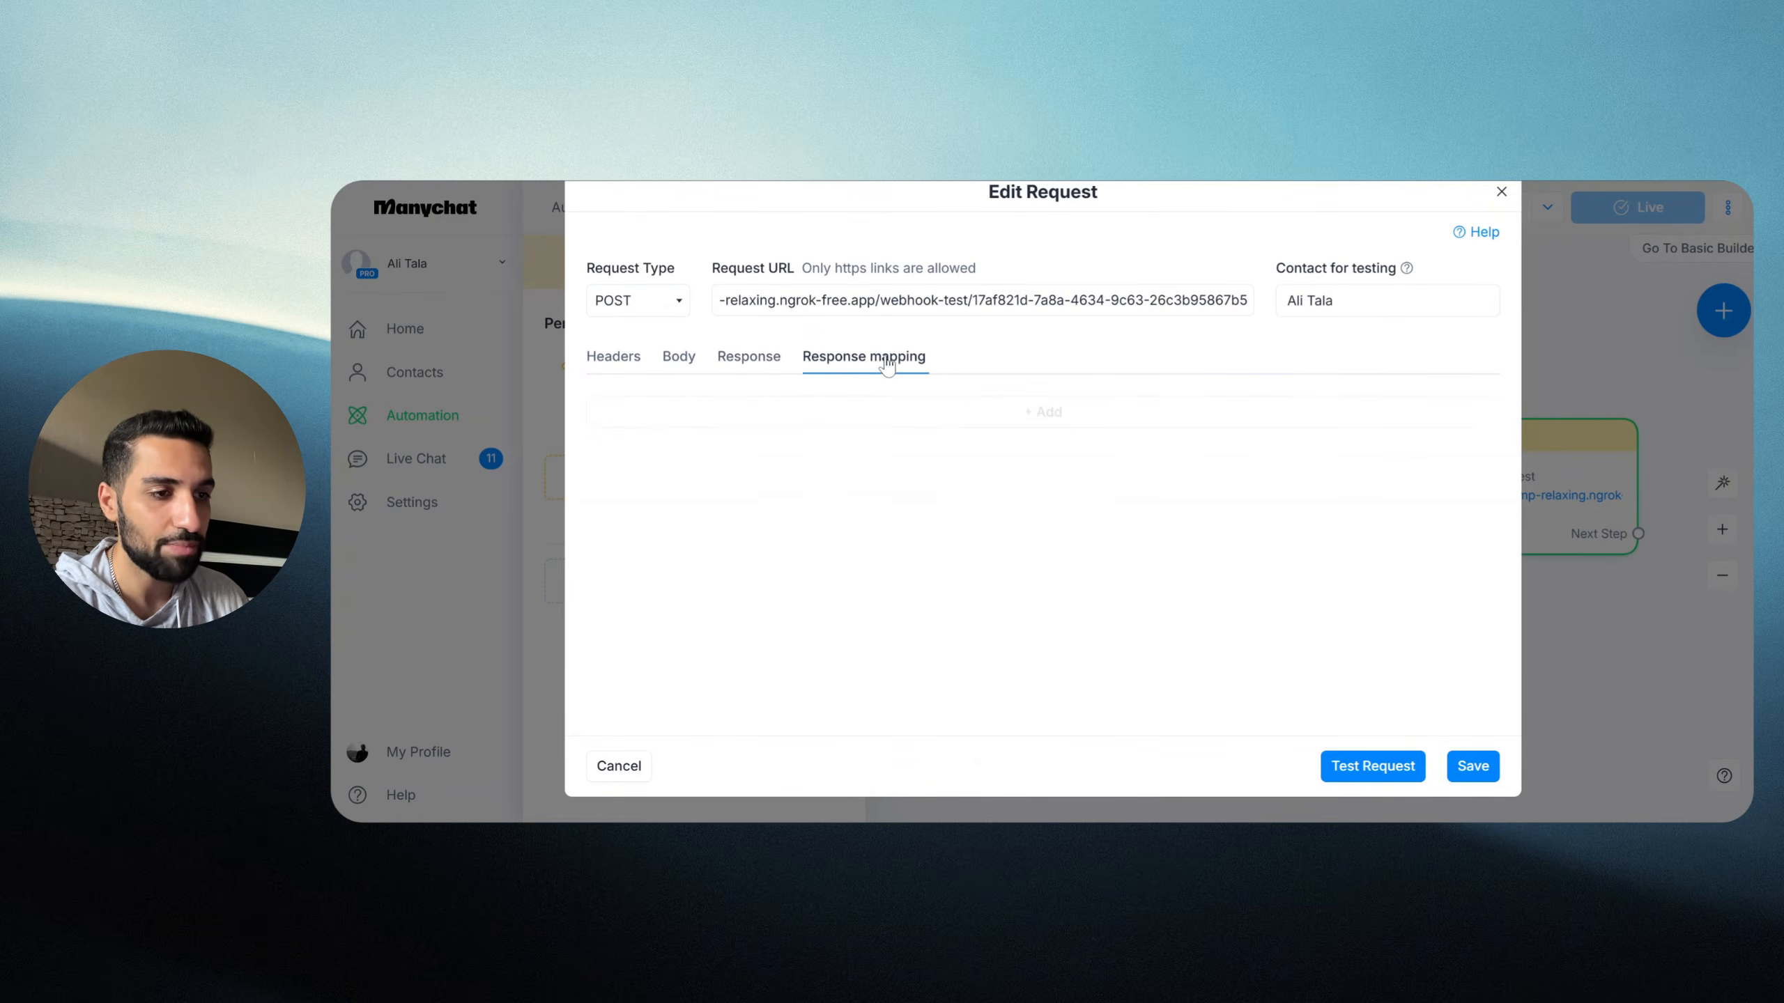
{"action": "left_click", "coordinate": [1045, 416]}
{"action": "left_click", "coordinate": [639, 435]}
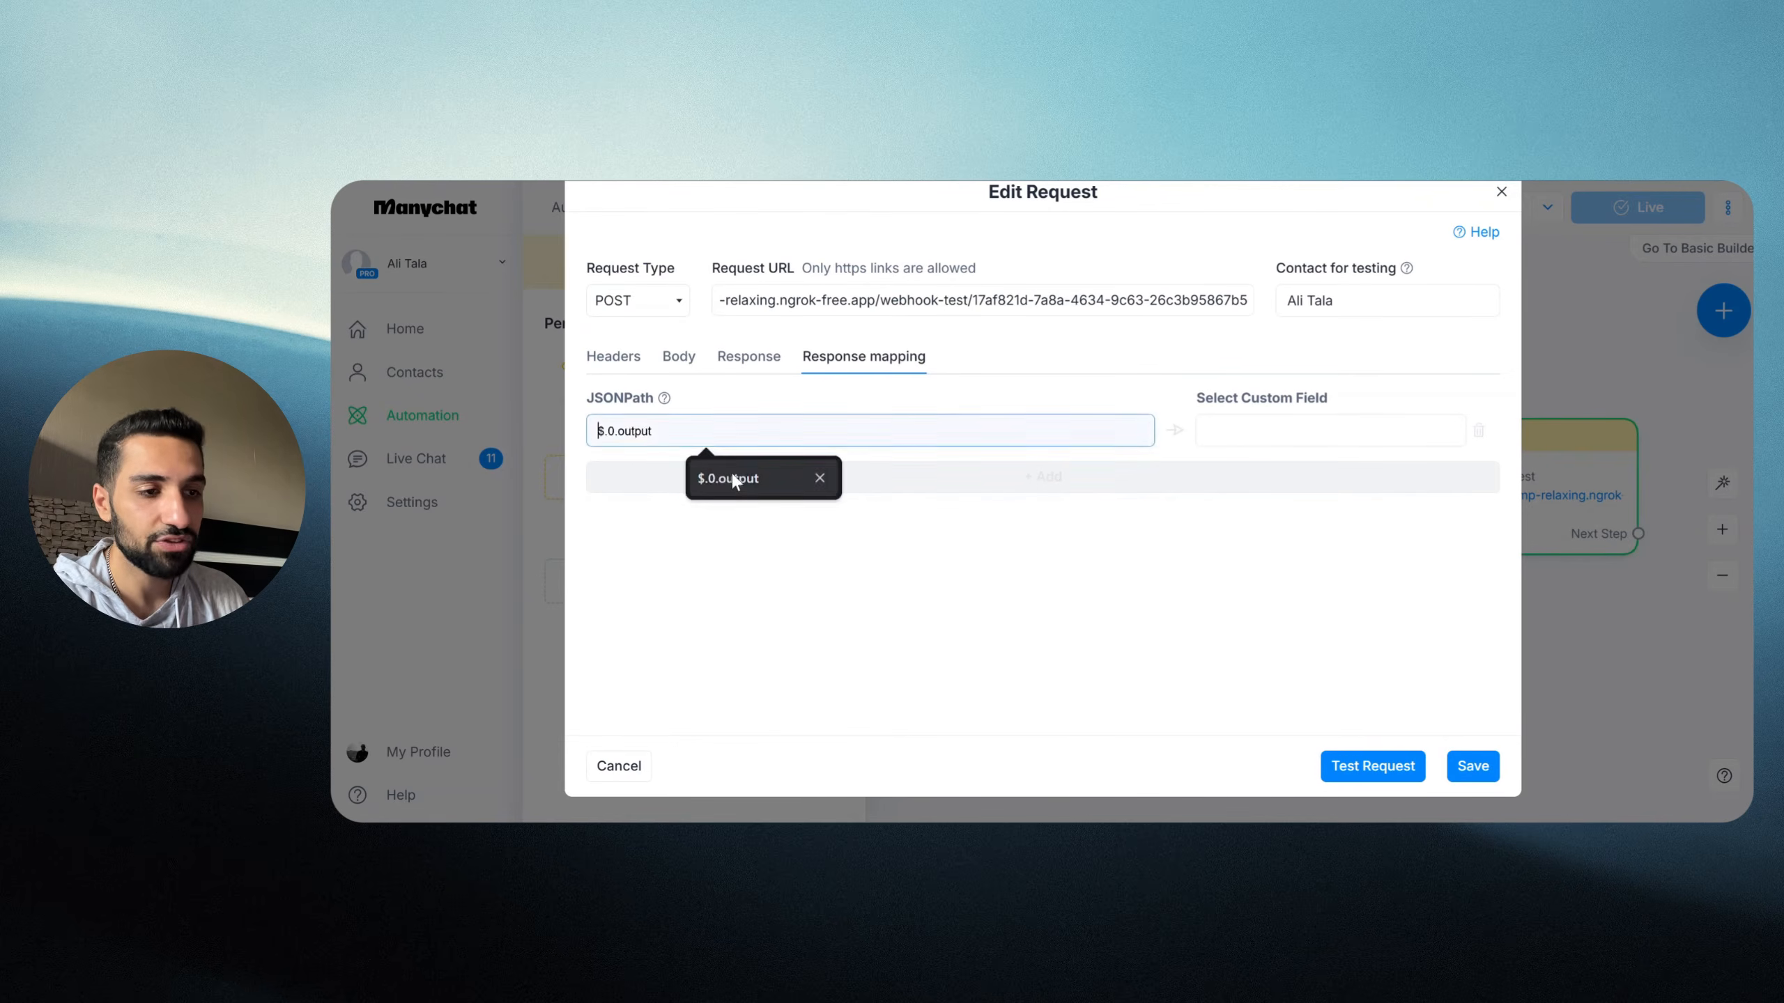
{"action": "left_click", "coordinate": [730, 470]}
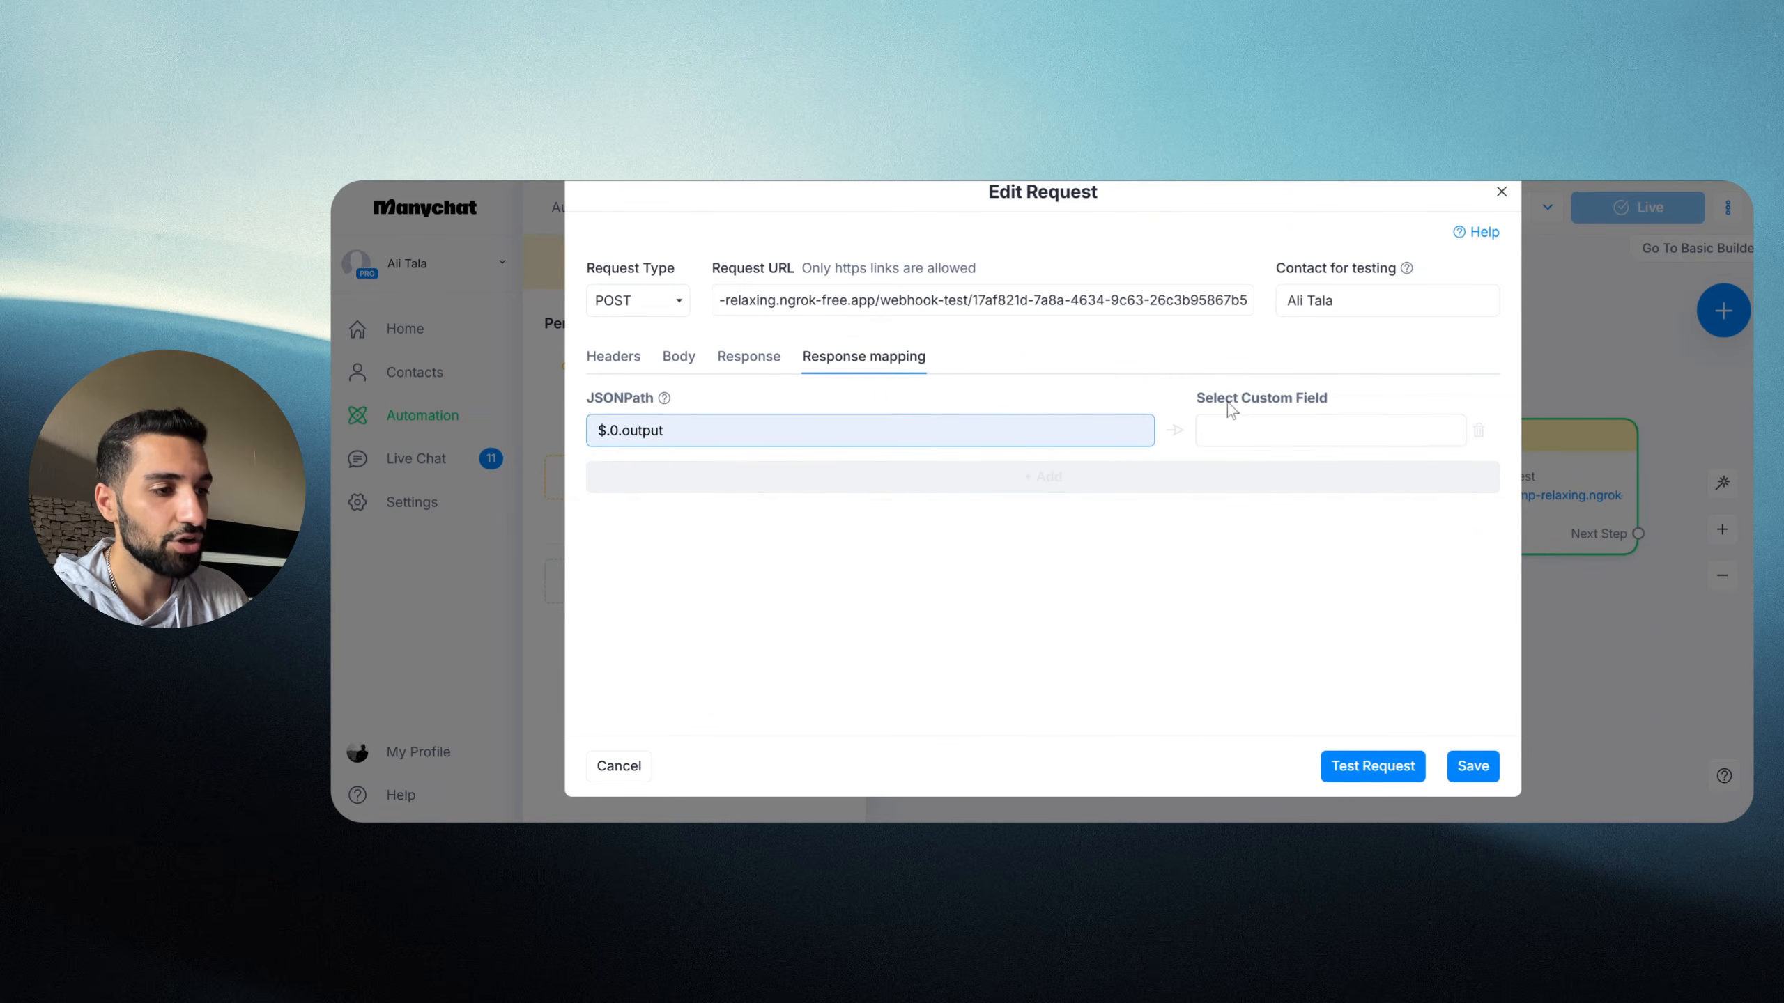
{"action": "left_click", "coordinate": [1303, 434]}
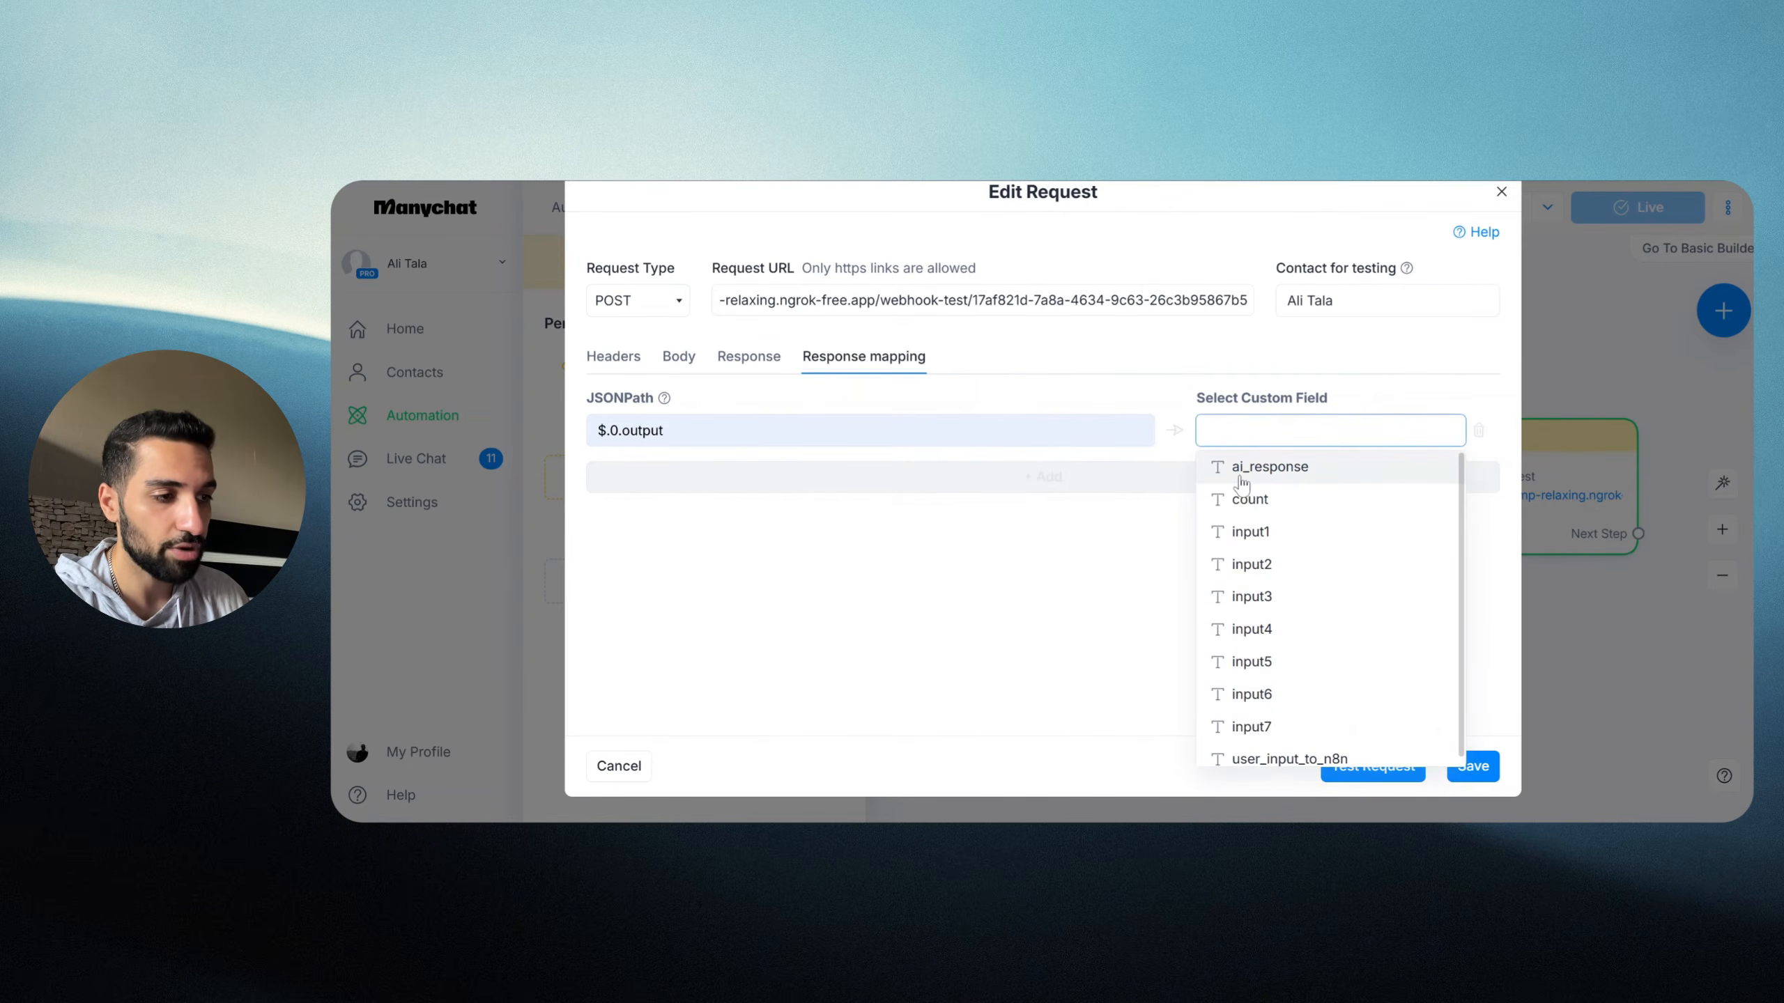
{"action": "left_click", "coordinate": [1279, 473]}
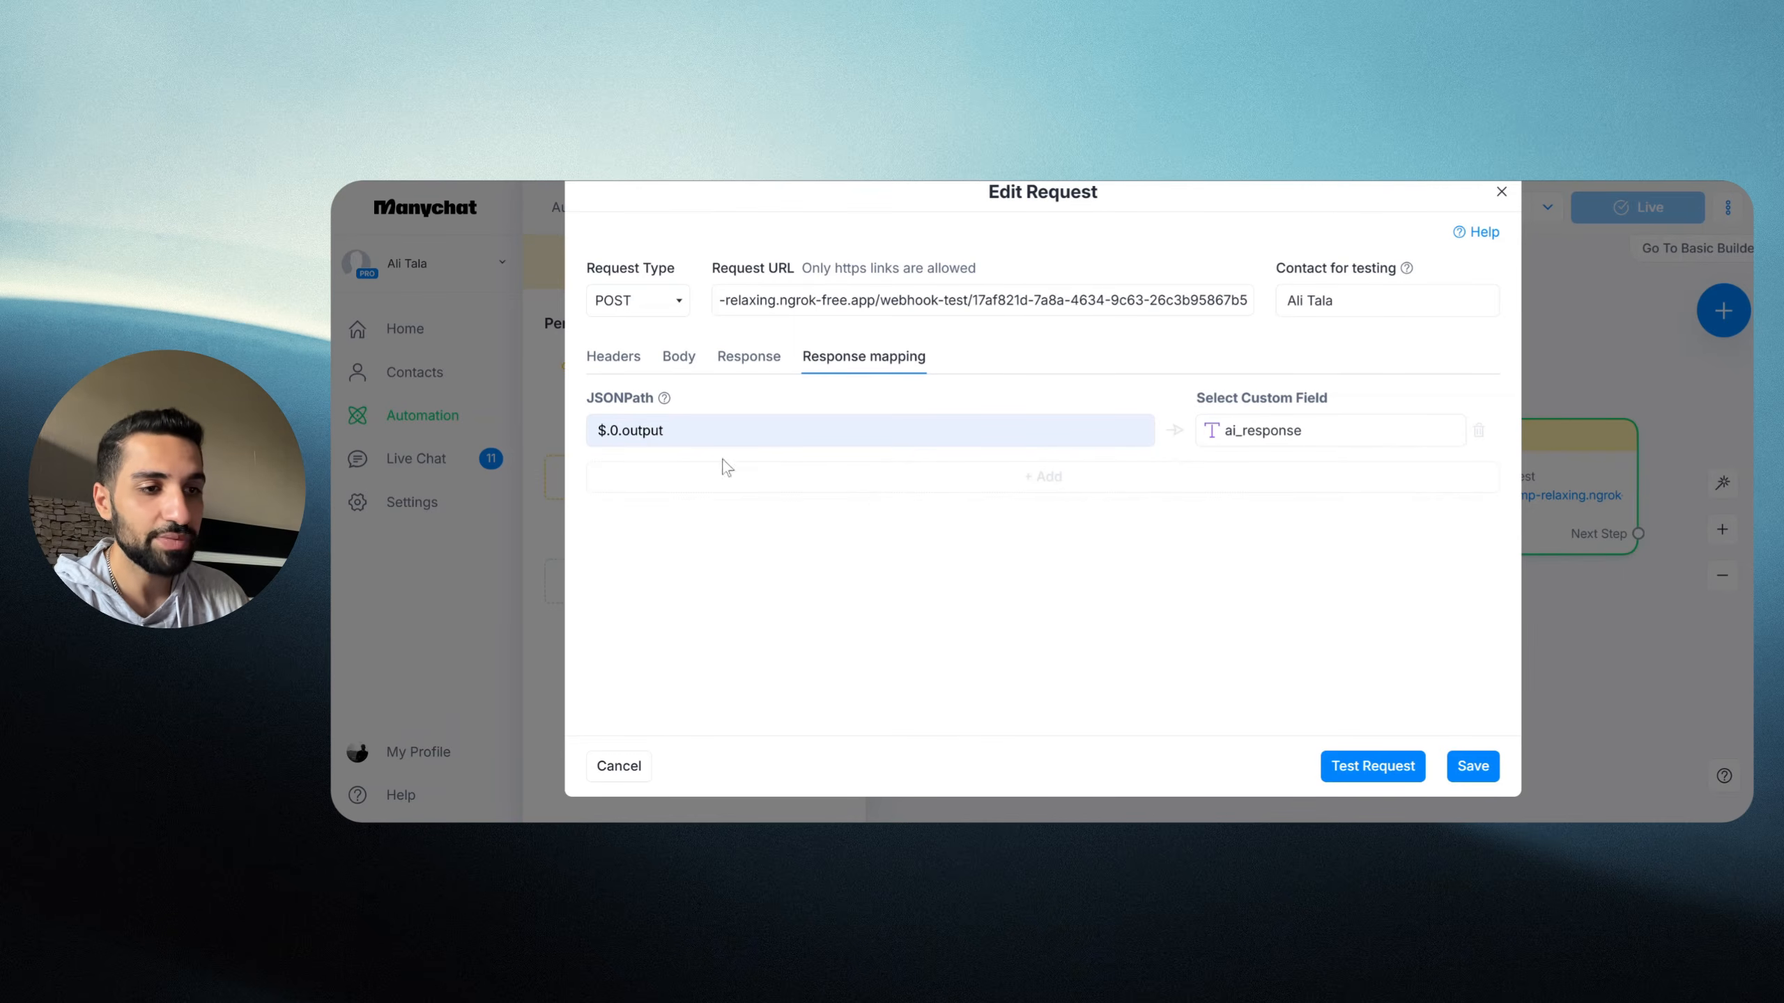
Step: Recheck the output reply in the response body and save the external request
{"action": "left_click", "coordinate": [744, 363]}
{"action": "left_click_drag", "start_coordinate": [699, 525], "coordinate": [1066, 547]}
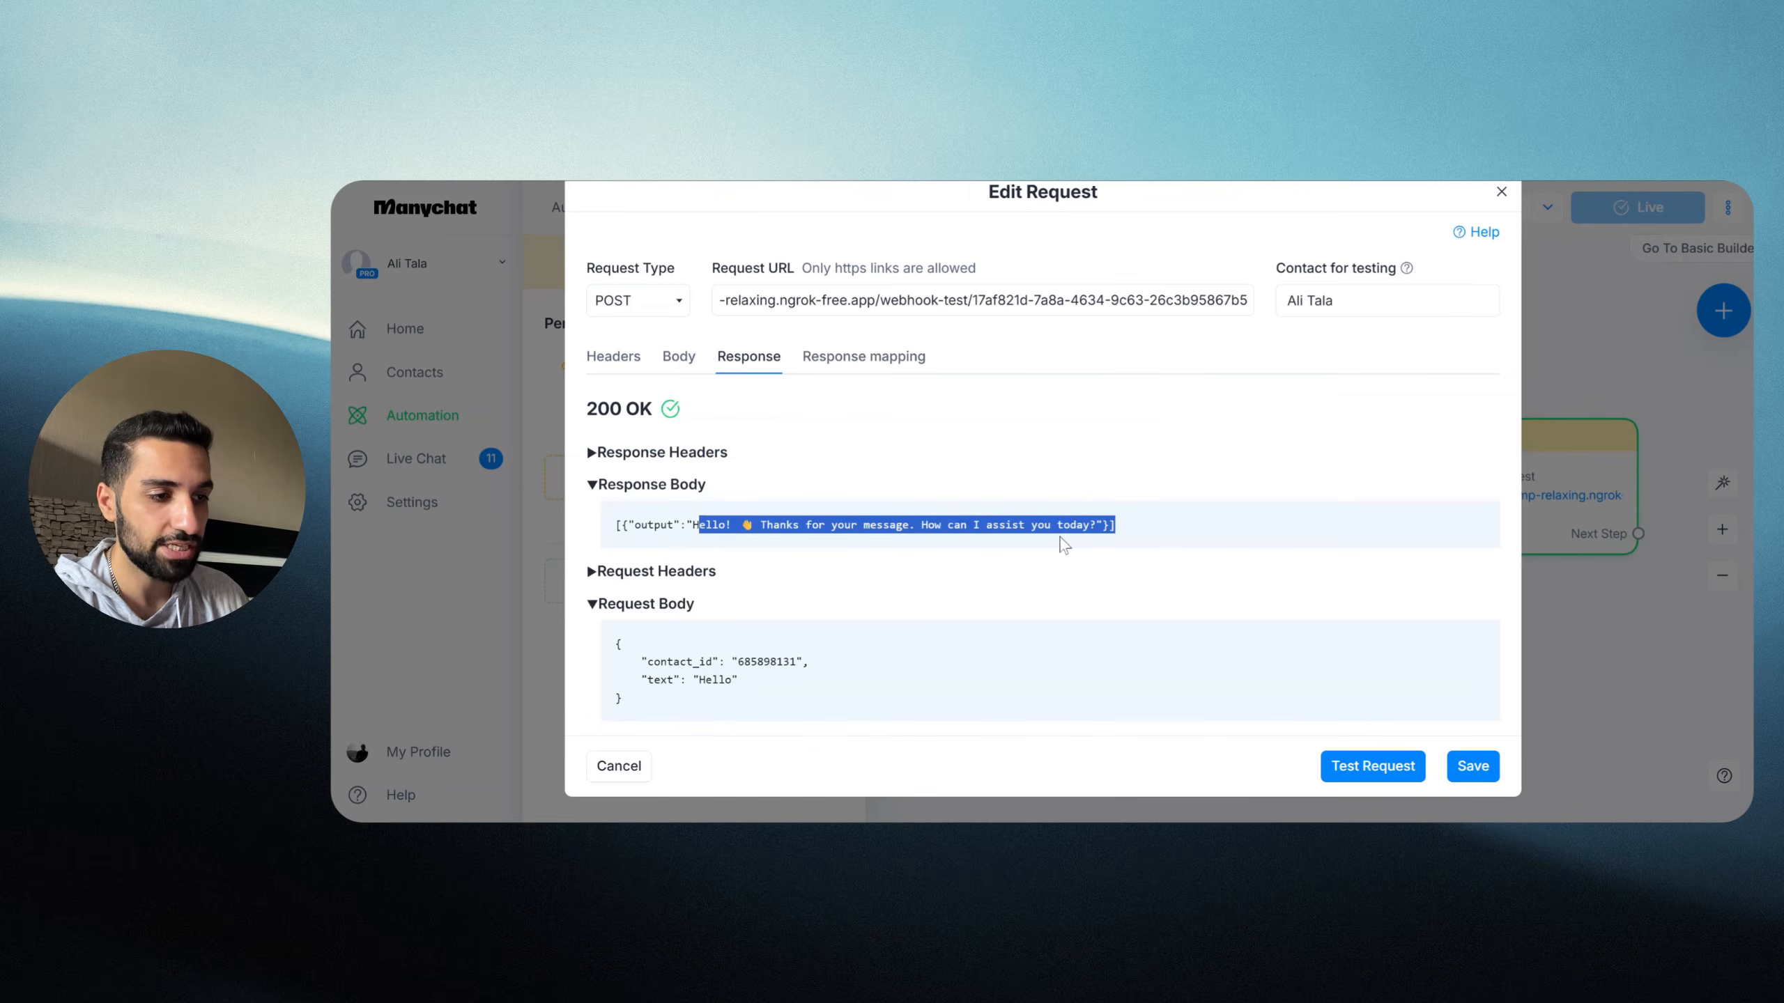
{"action": "left_click", "coordinate": [851, 360]}
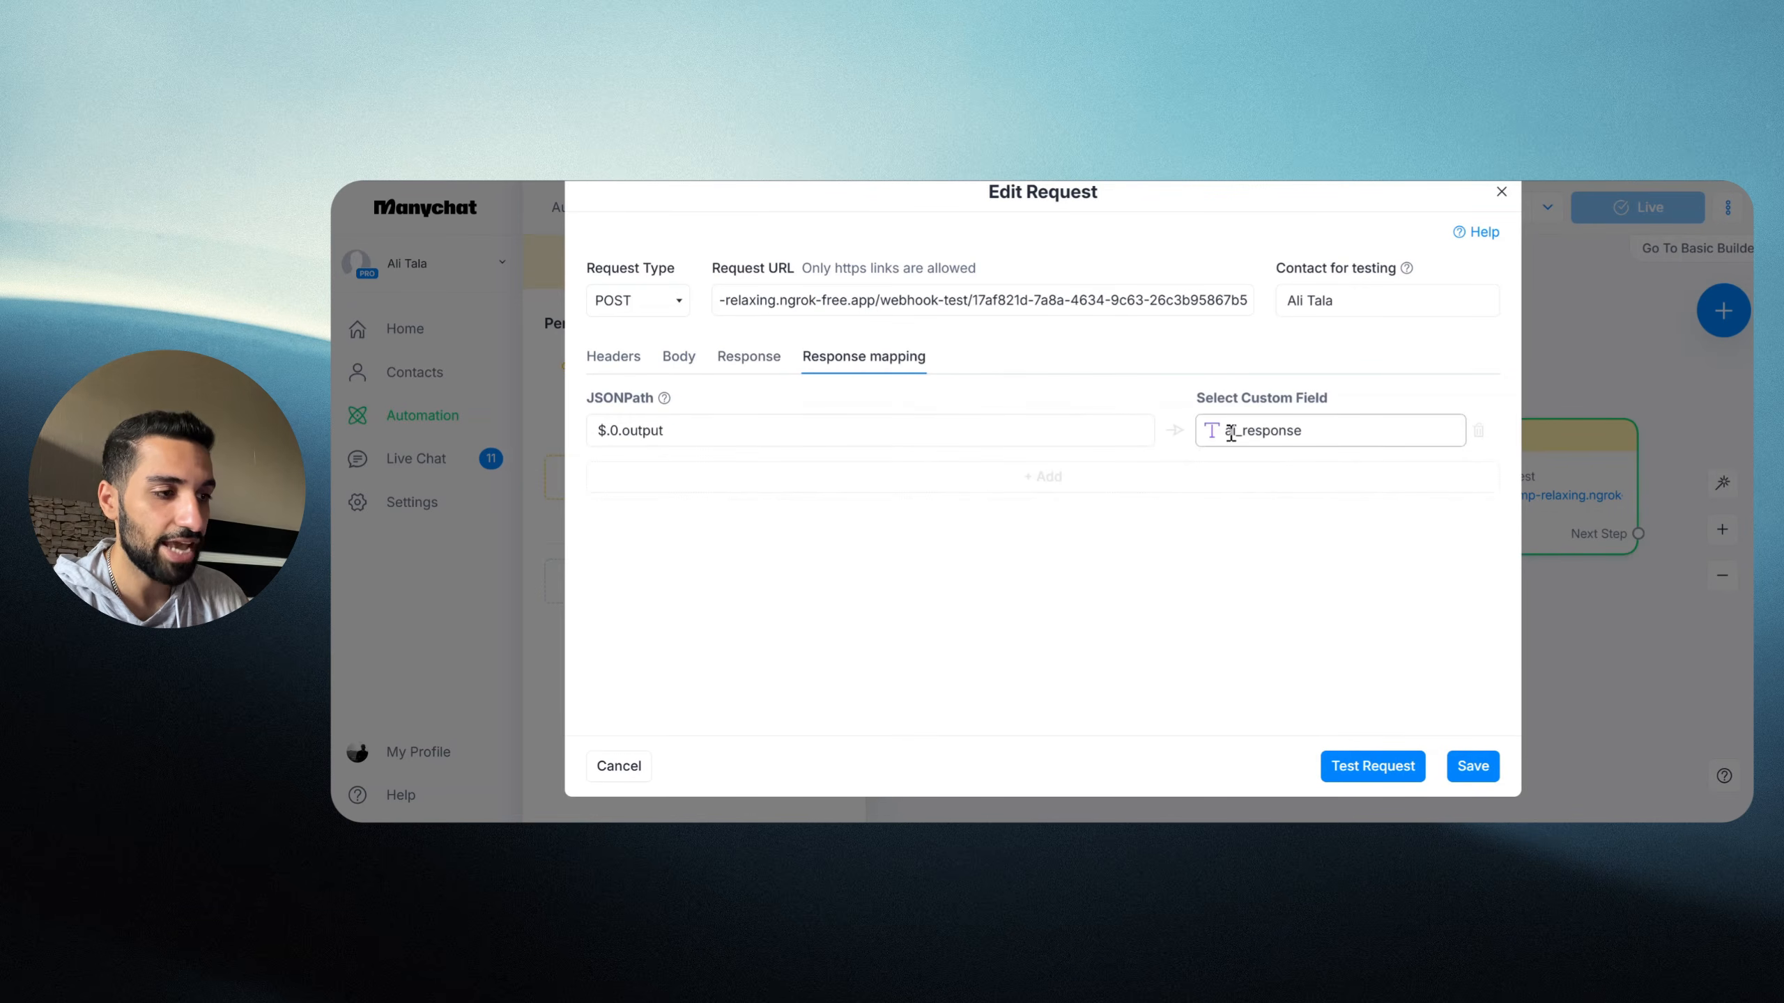
{"action": "left_click", "coordinate": [1473, 766]}
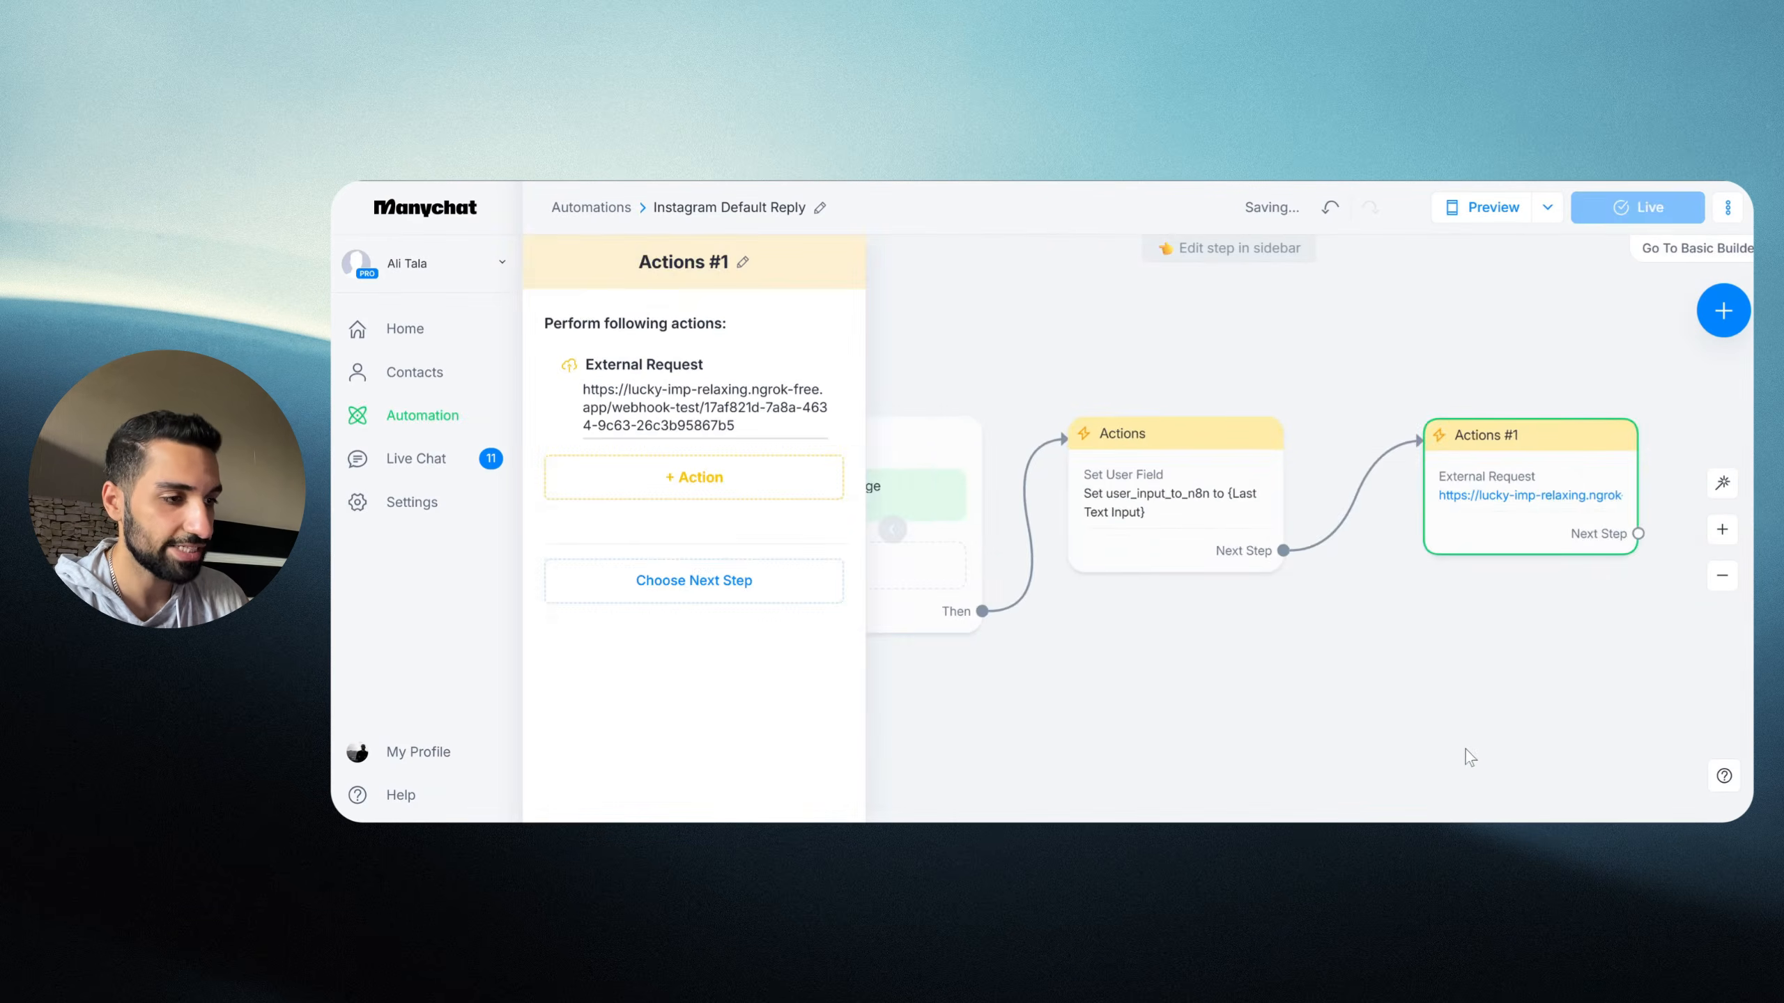
Step: Add an Instagram message step after Actions #1 whose text is the ai_response custom field
{"action": "left_click_drag", "start_coordinate": [1429, 534], "coordinate": [1188, 563]}
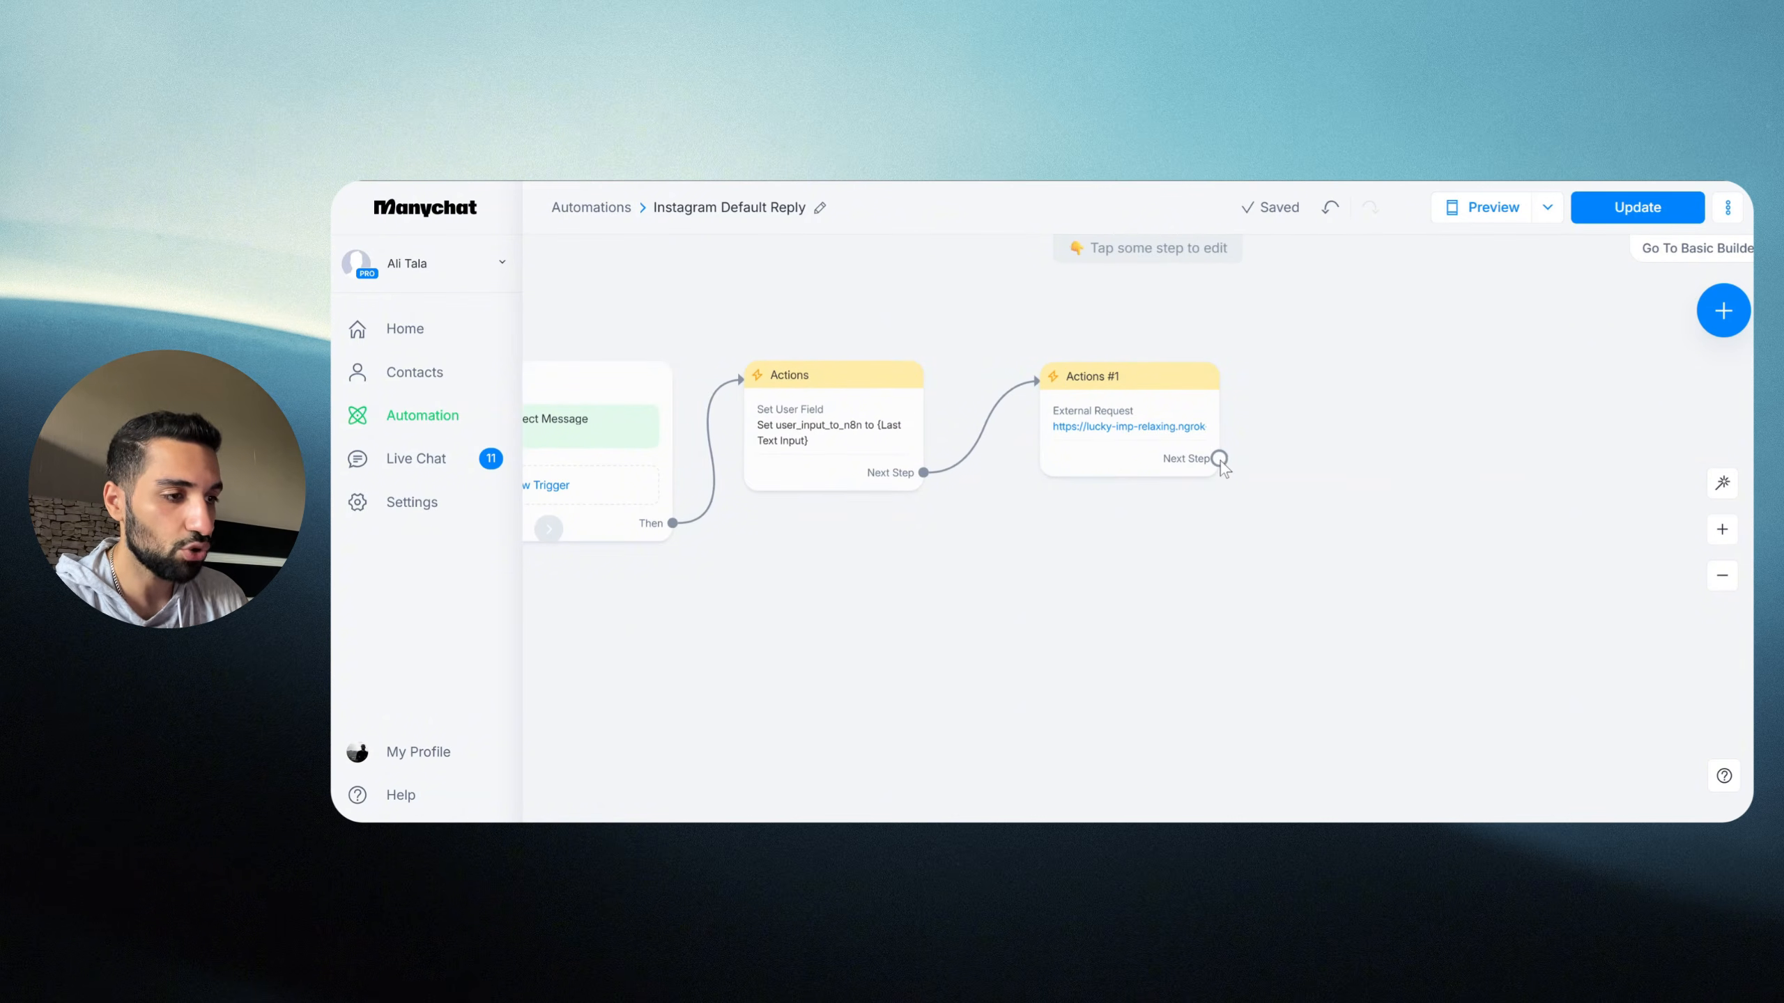
{"action": "left_click_drag", "start_coordinate": [1221, 458], "coordinate": [1344, 402]}
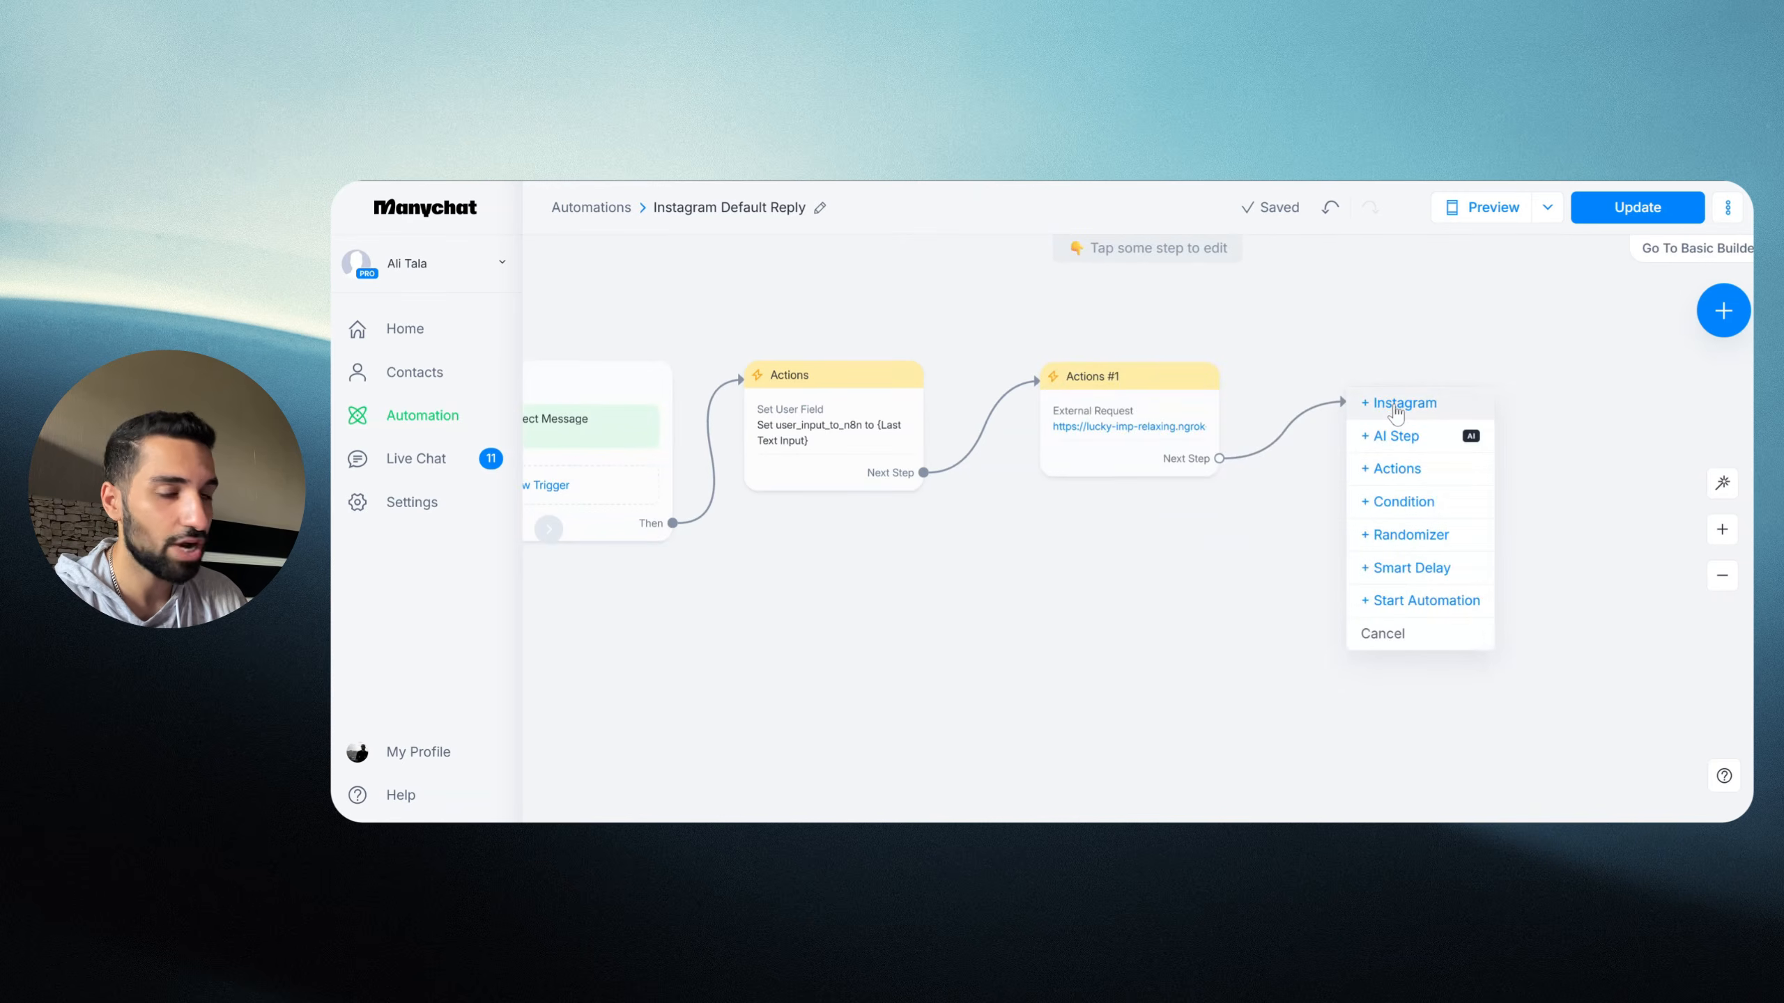
{"action": "left_click", "coordinate": [1397, 404]}
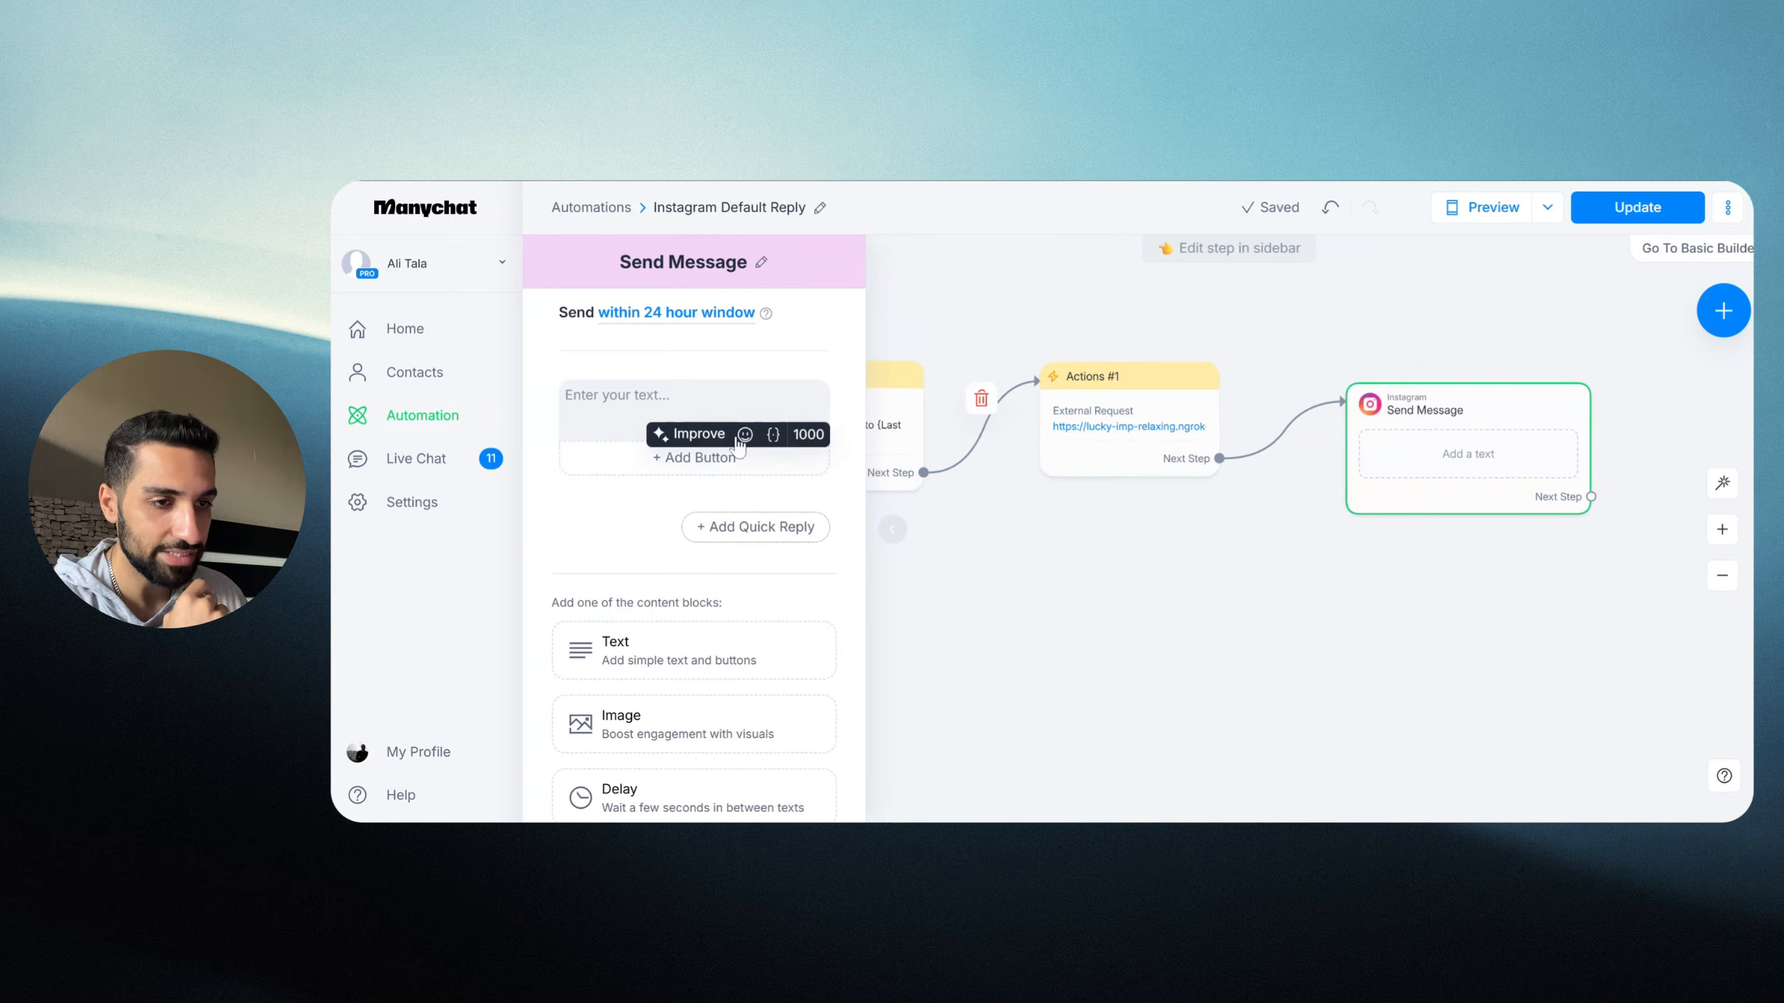
{"action": "left_click", "coordinate": [629, 402]}
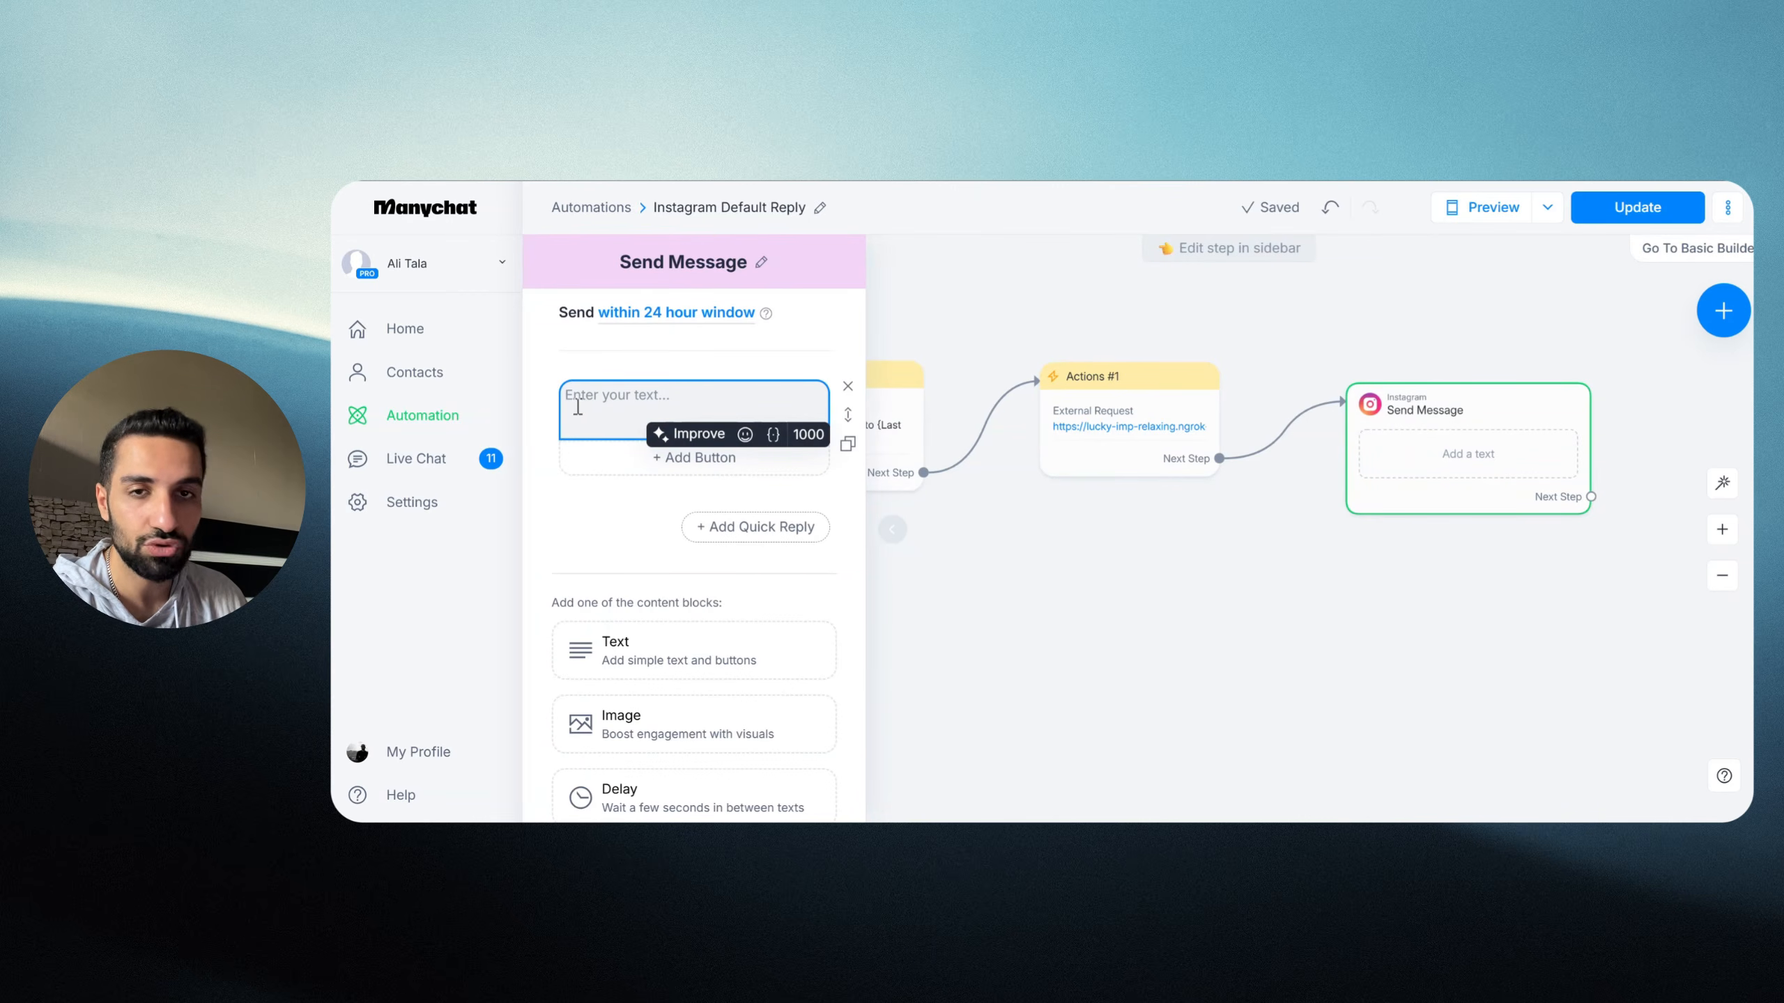
{"action": "left_click", "coordinate": [774, 436]}
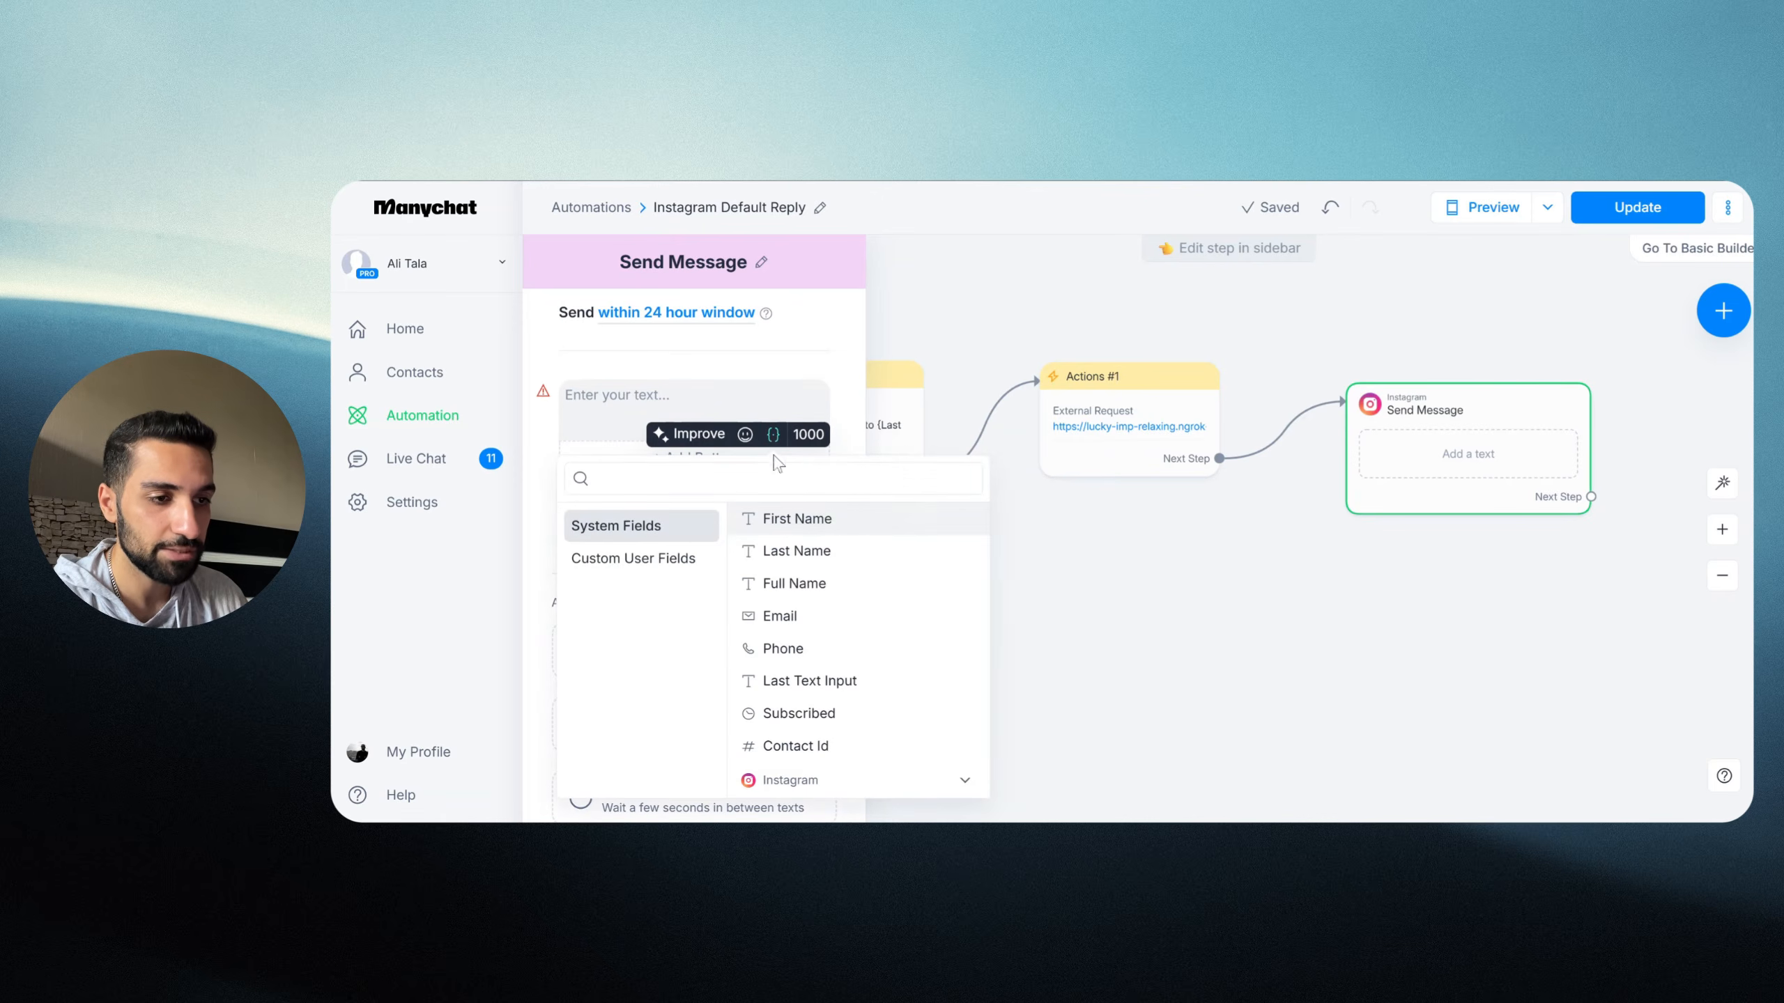
{"action": "left_click", "coordinate": [614, 562]}
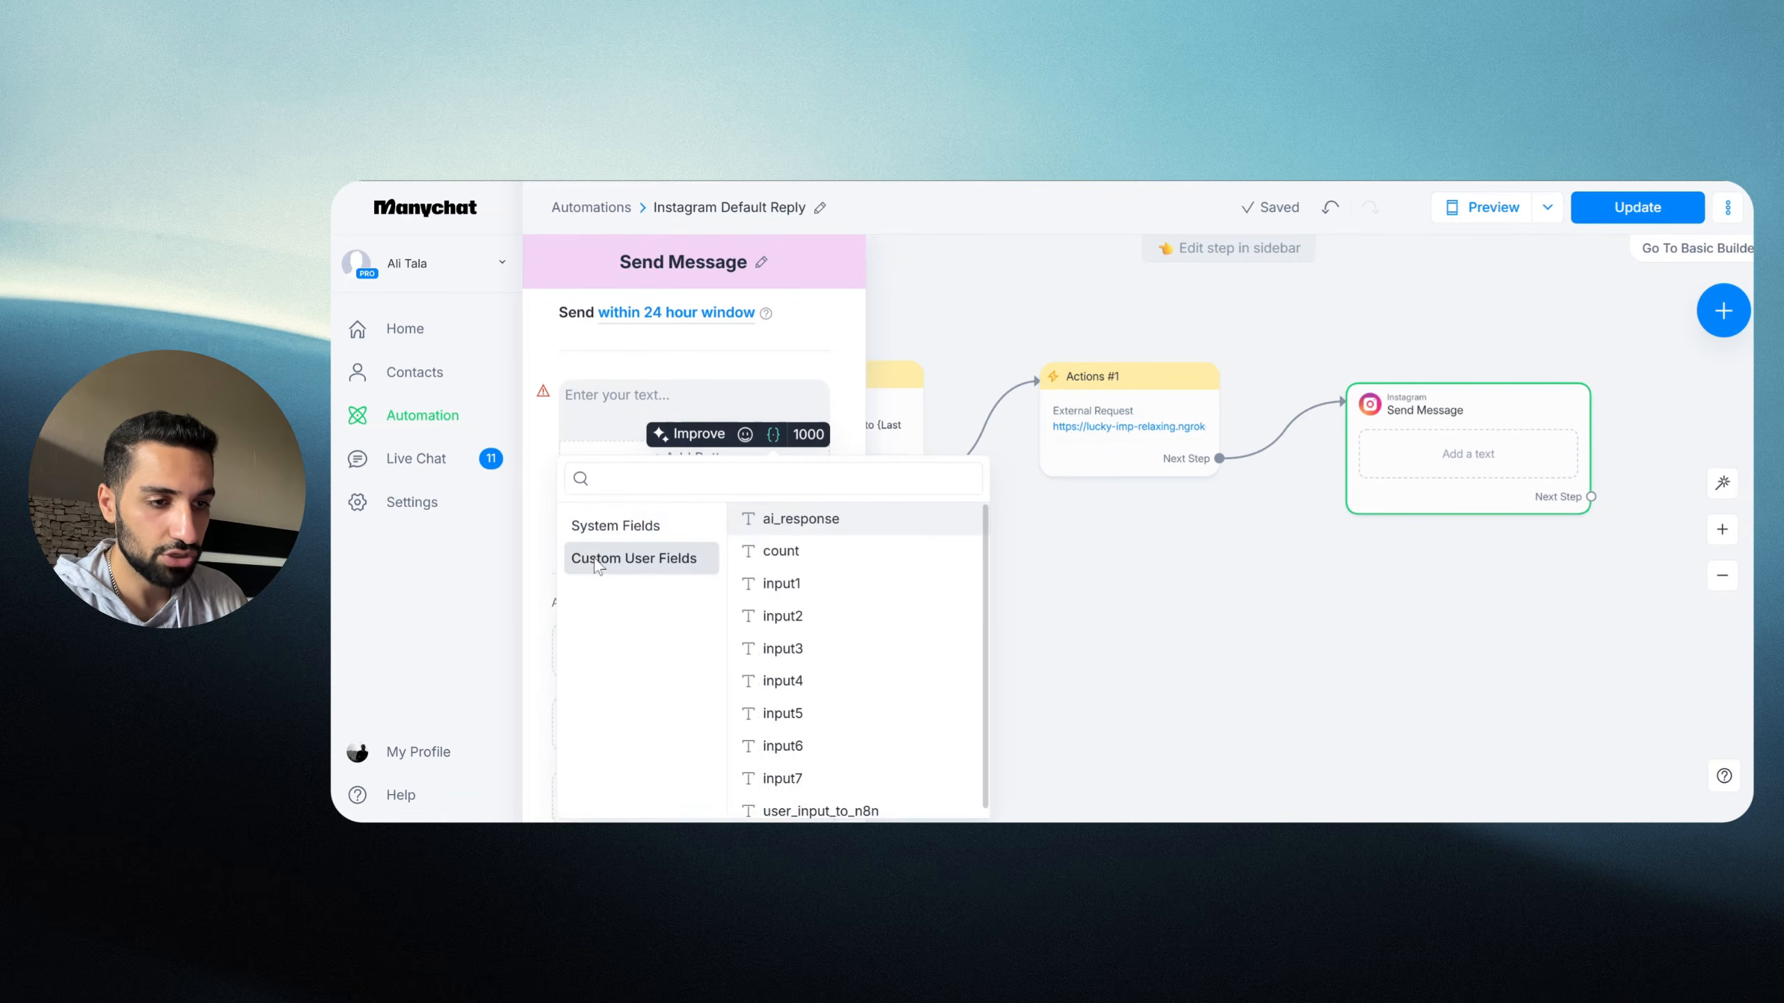
{"action": "left_click", "coordinate": [791, 536]}
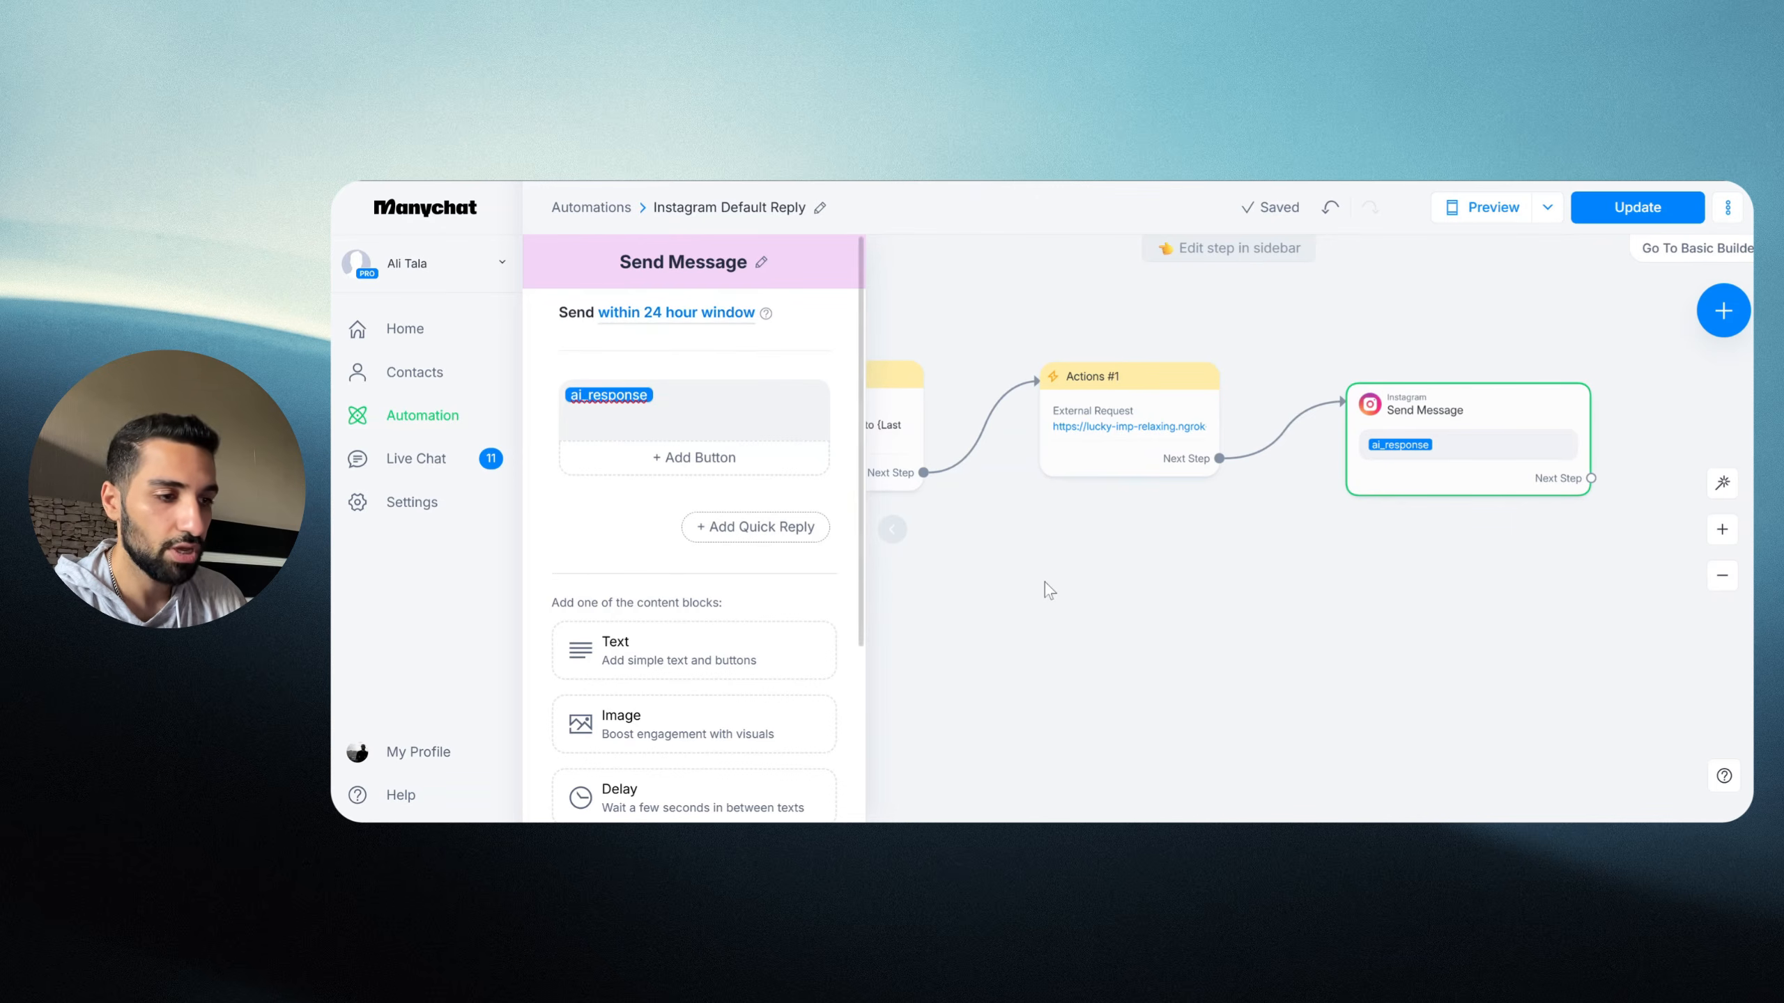
Step: Close the message editor and publish the updated Manychat automation
{"action": "left_click", "coordinate": [1326, 626]}
{"action": "left_click", "coordinate": [1623, 213]}
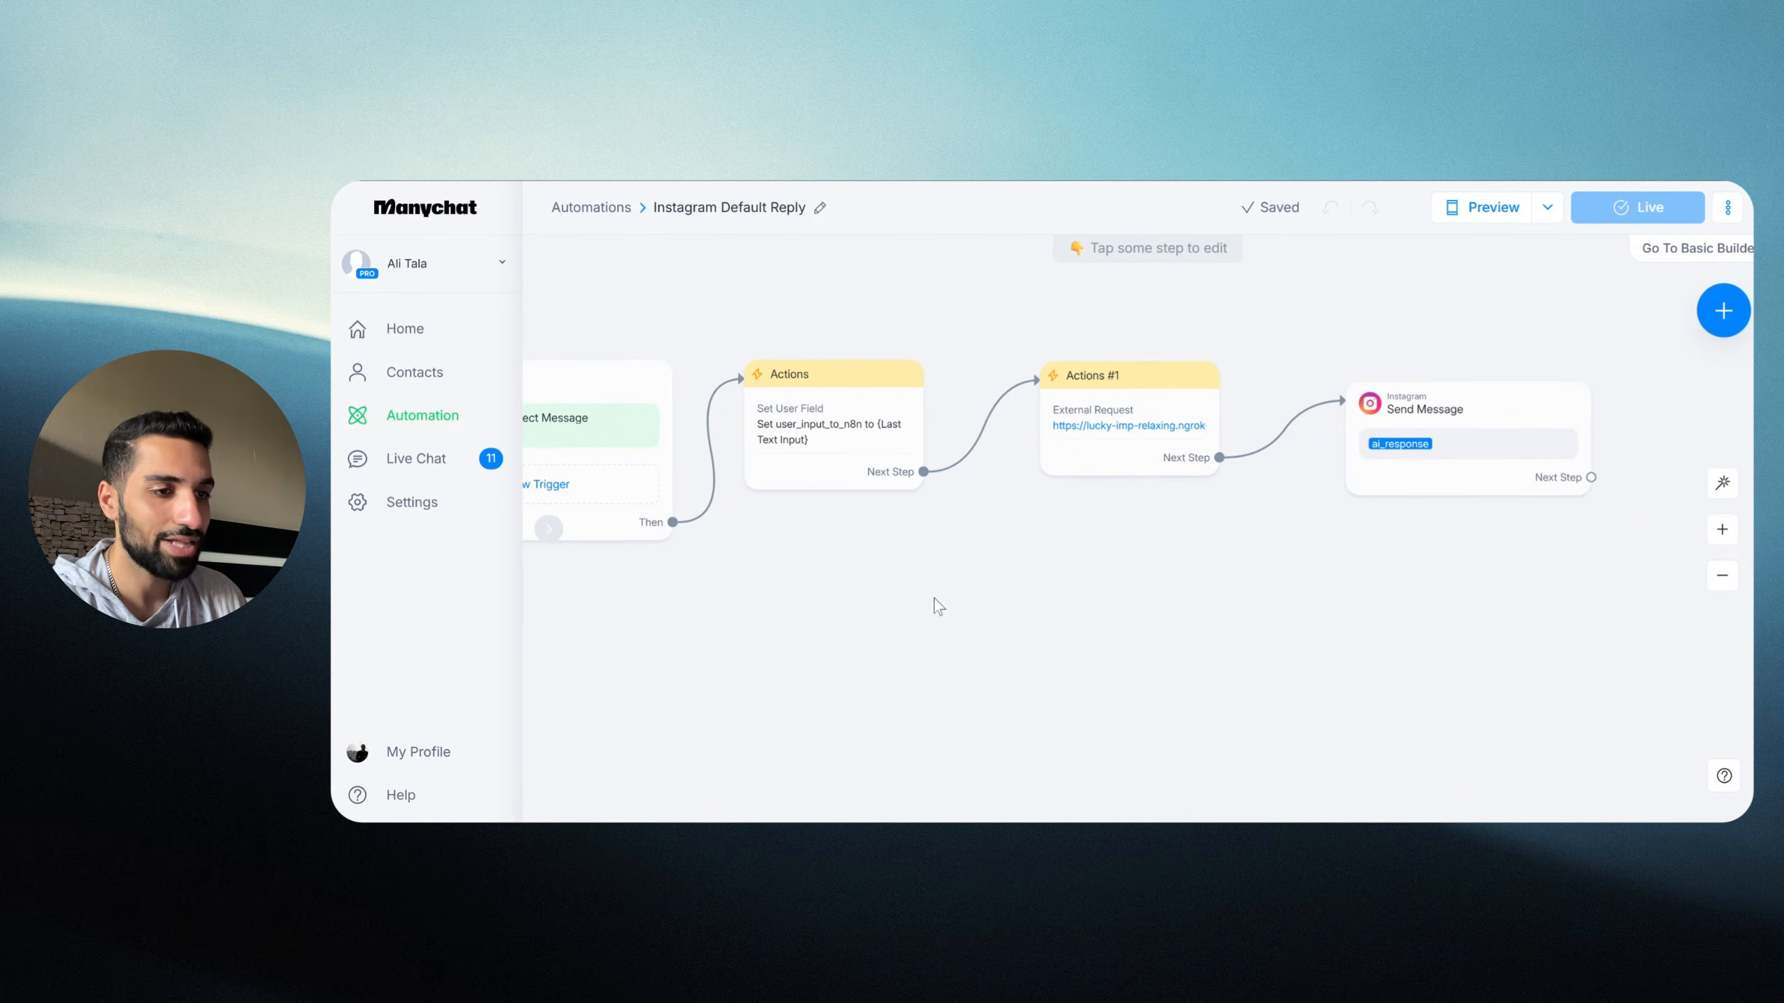
{"action": "scroll", "coordinate": [934, 598], "scroll_direction": "left", "scroll_amount": 2}
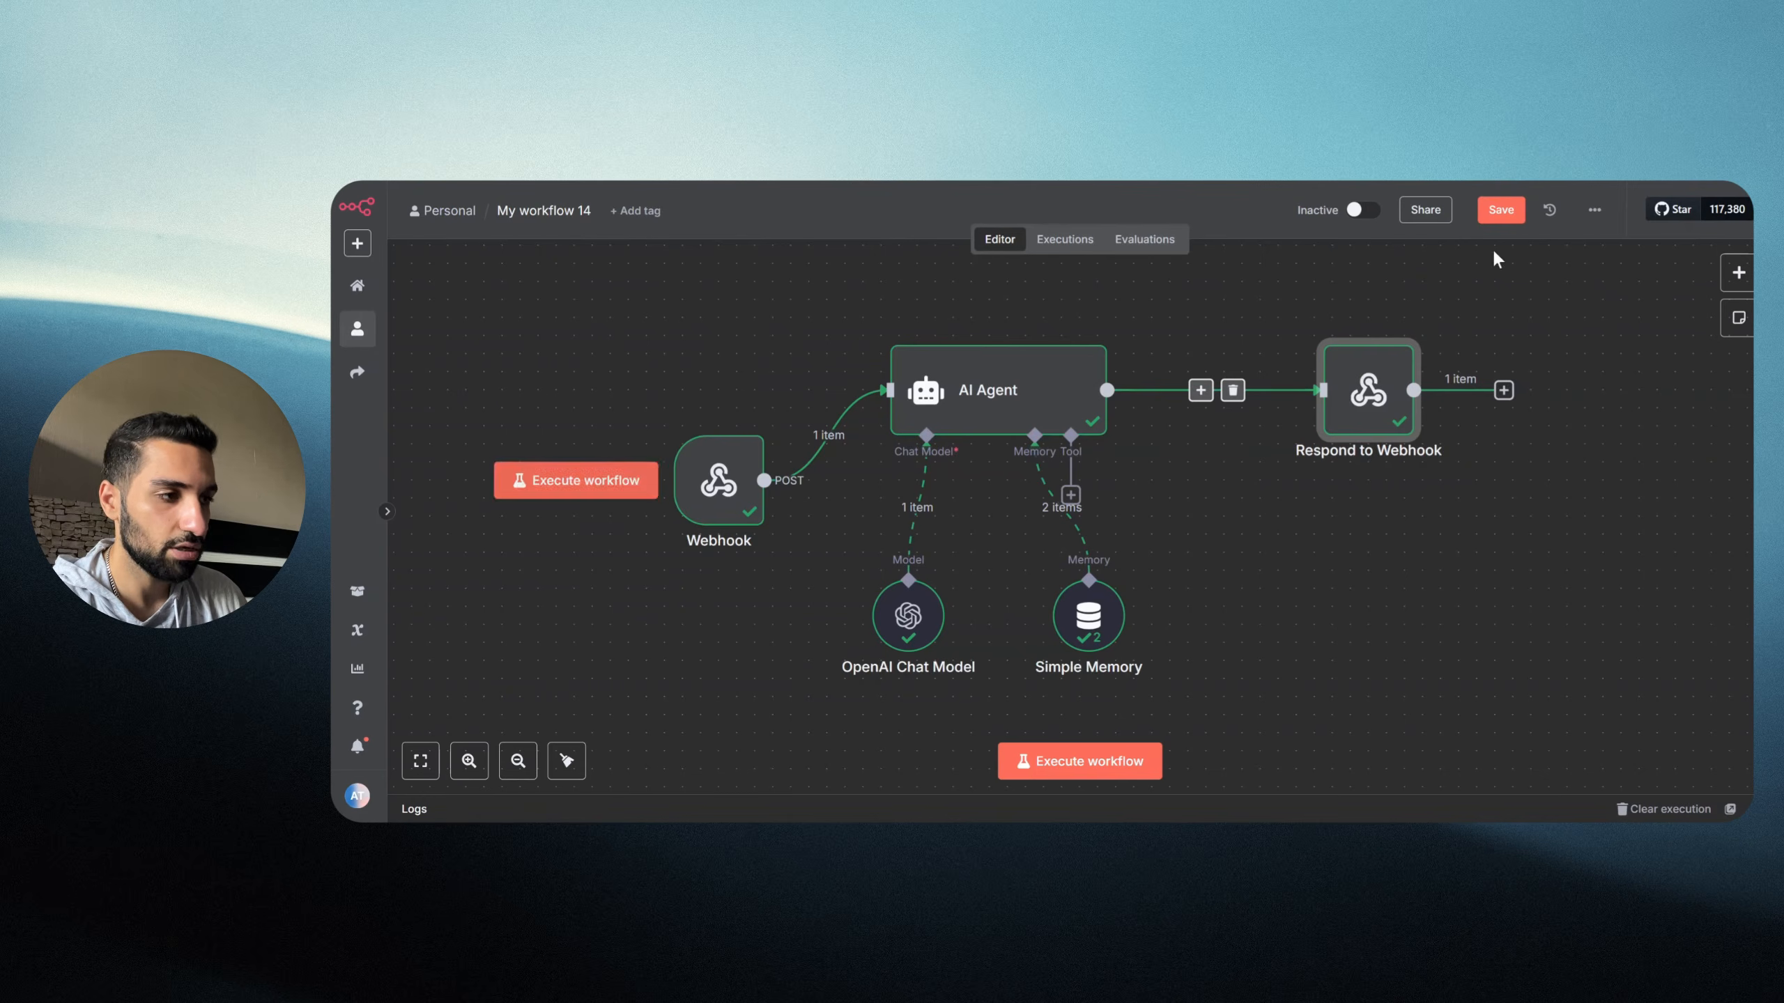
Step: Save the workflow, start a test run waiting for the webhook, and send the DM 'Hello How are you?'
{"action": "left_click", "coordinate": [1501, 210]}
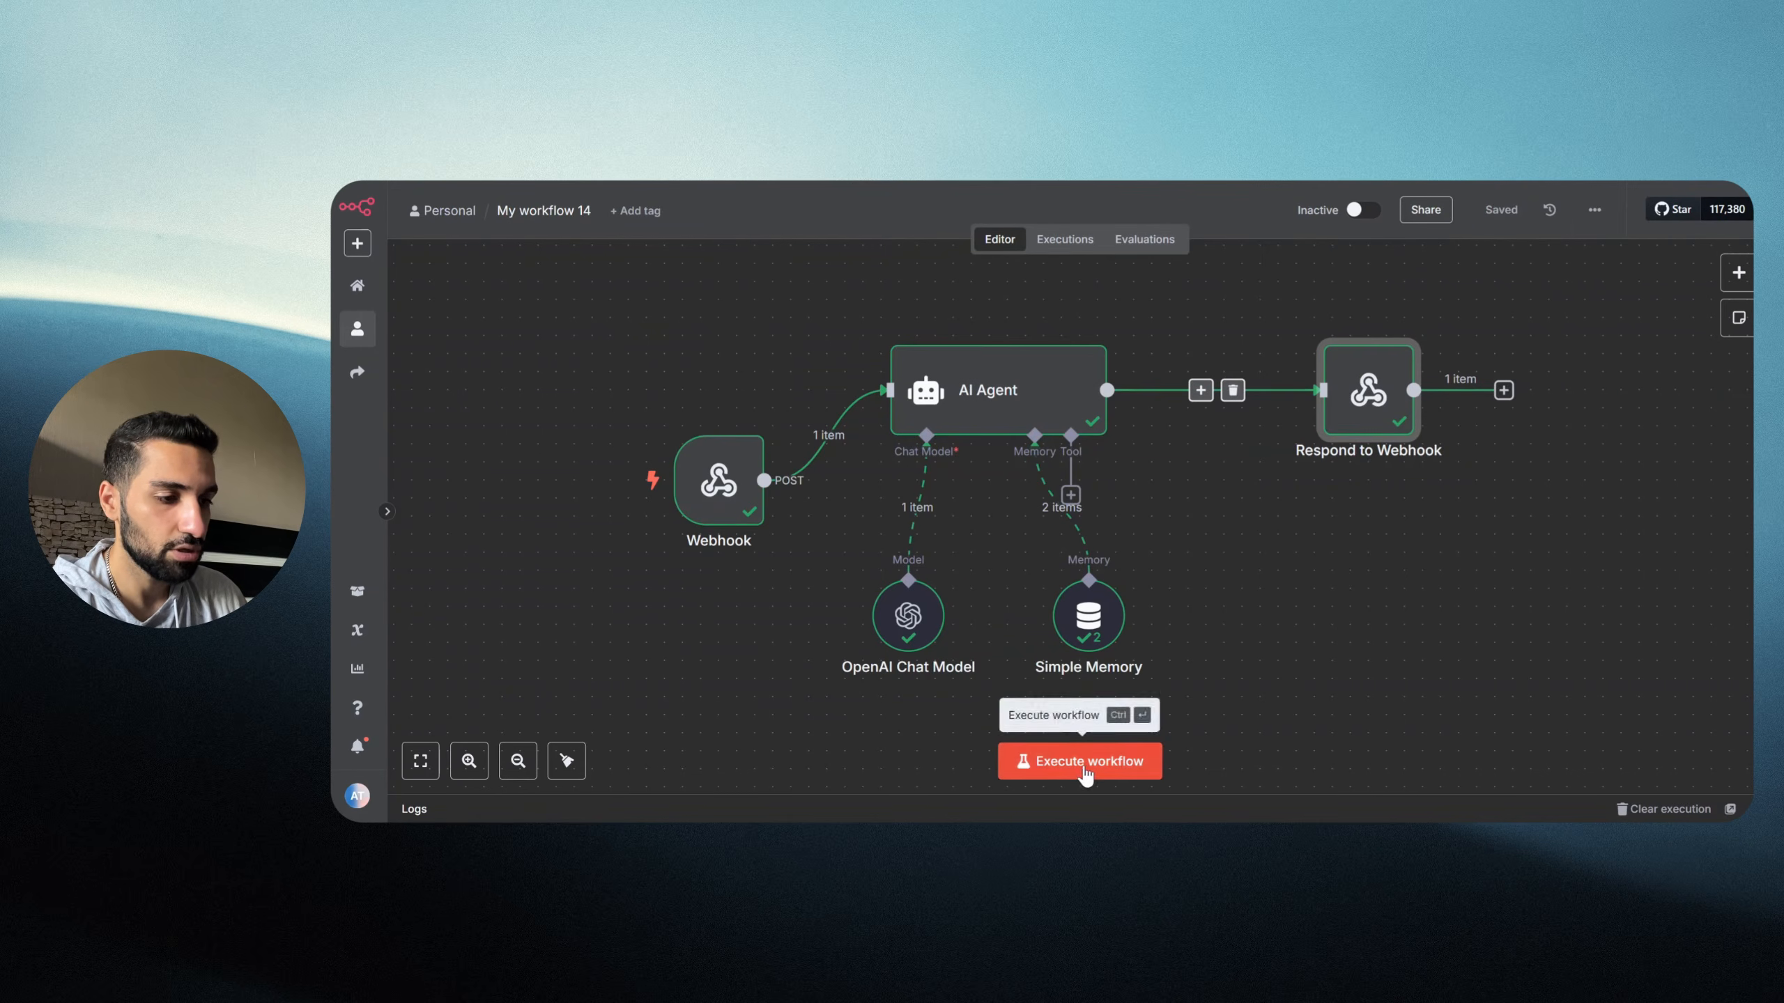
{"action": "left_click", "coordinate": [1074, 773]}
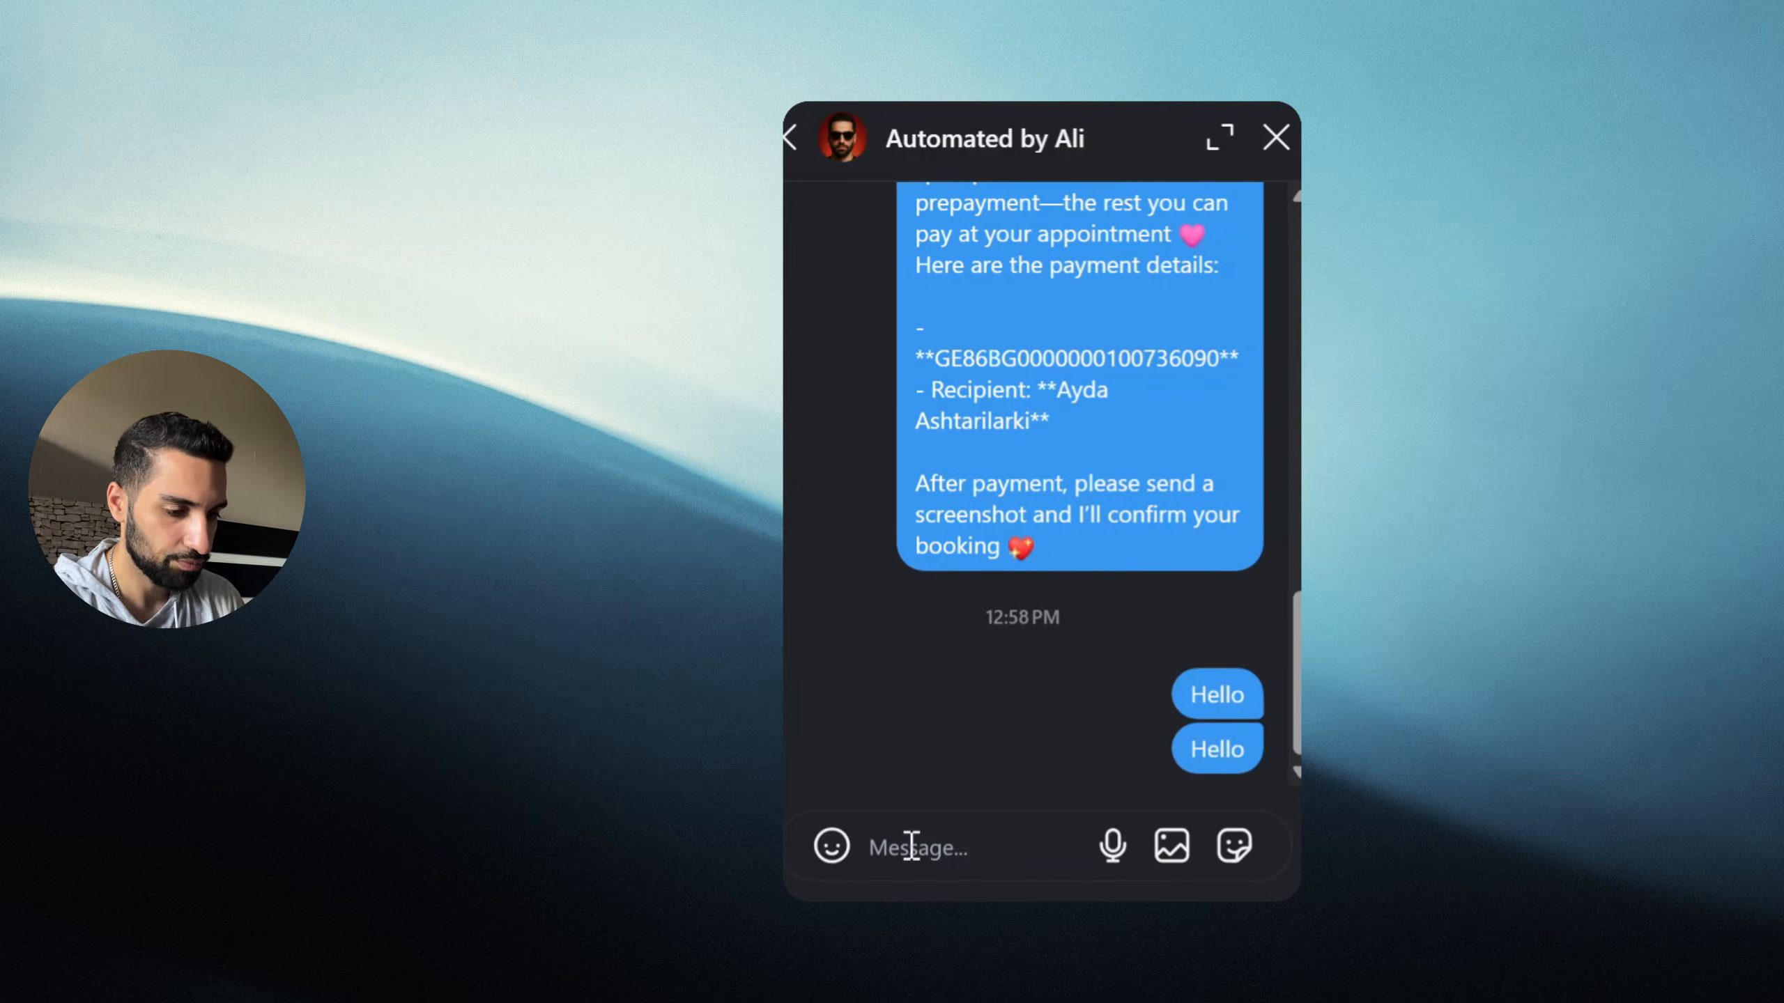
{"action": "type", "text": "He"}
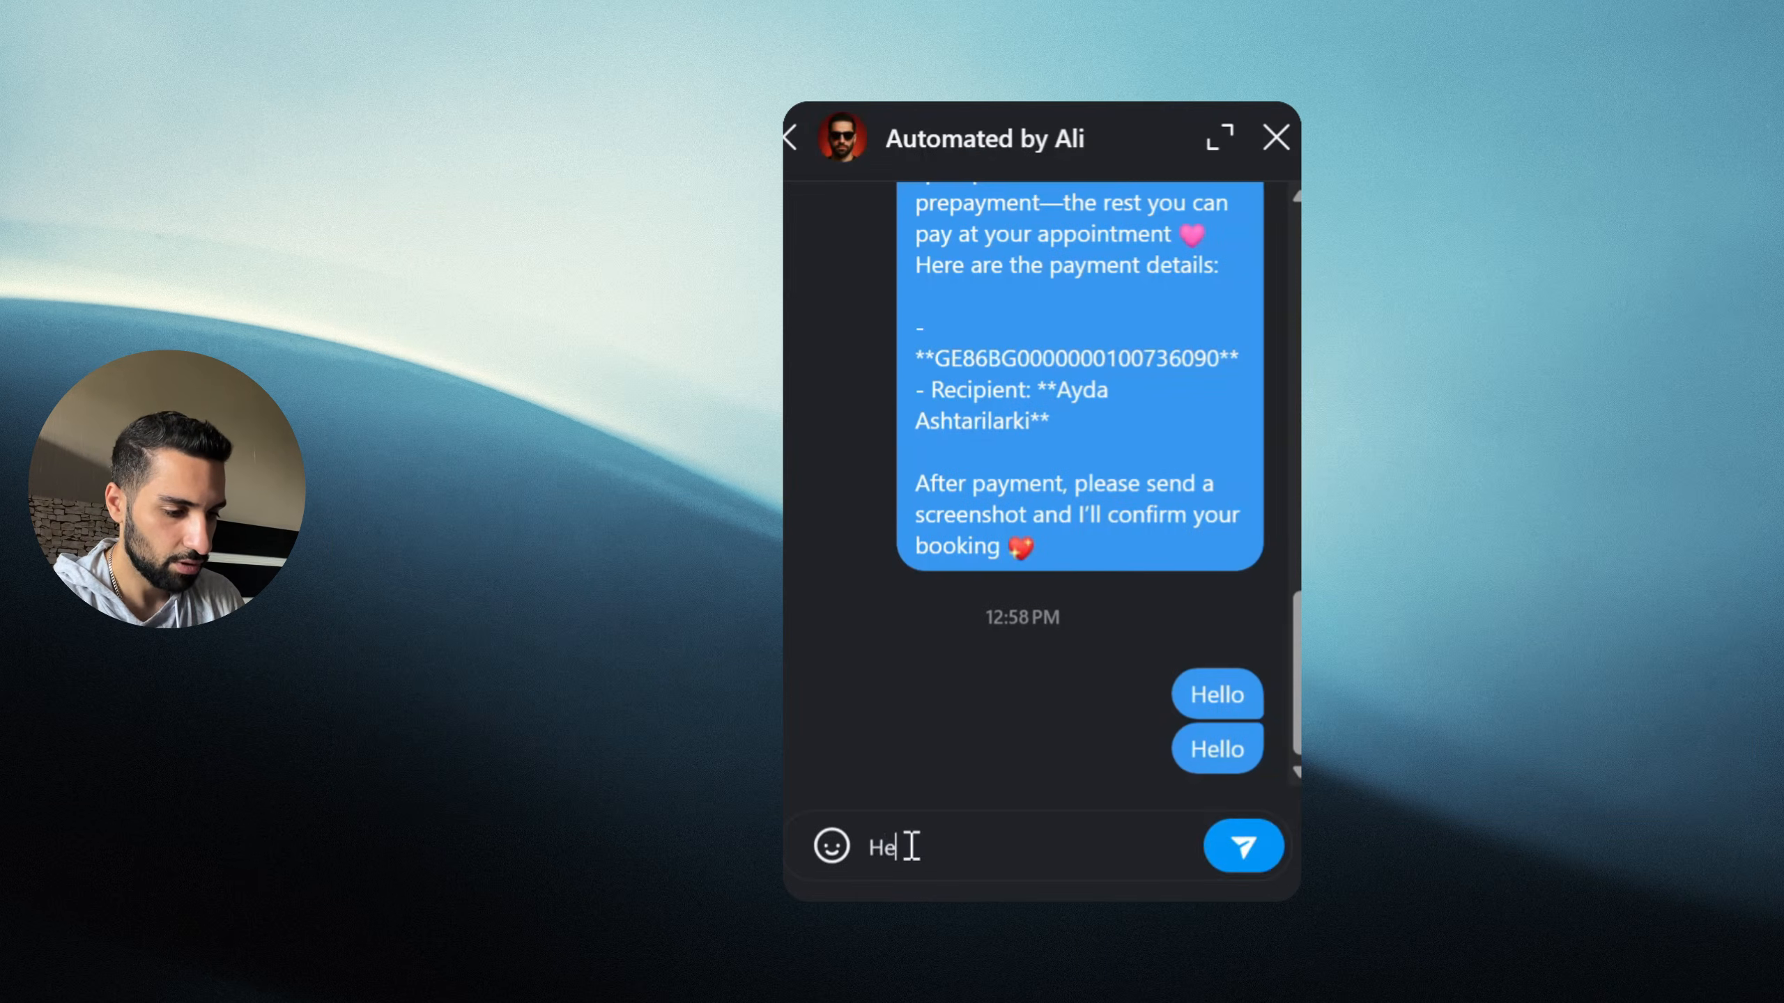
{"action": "type", "text": "llo How a"}
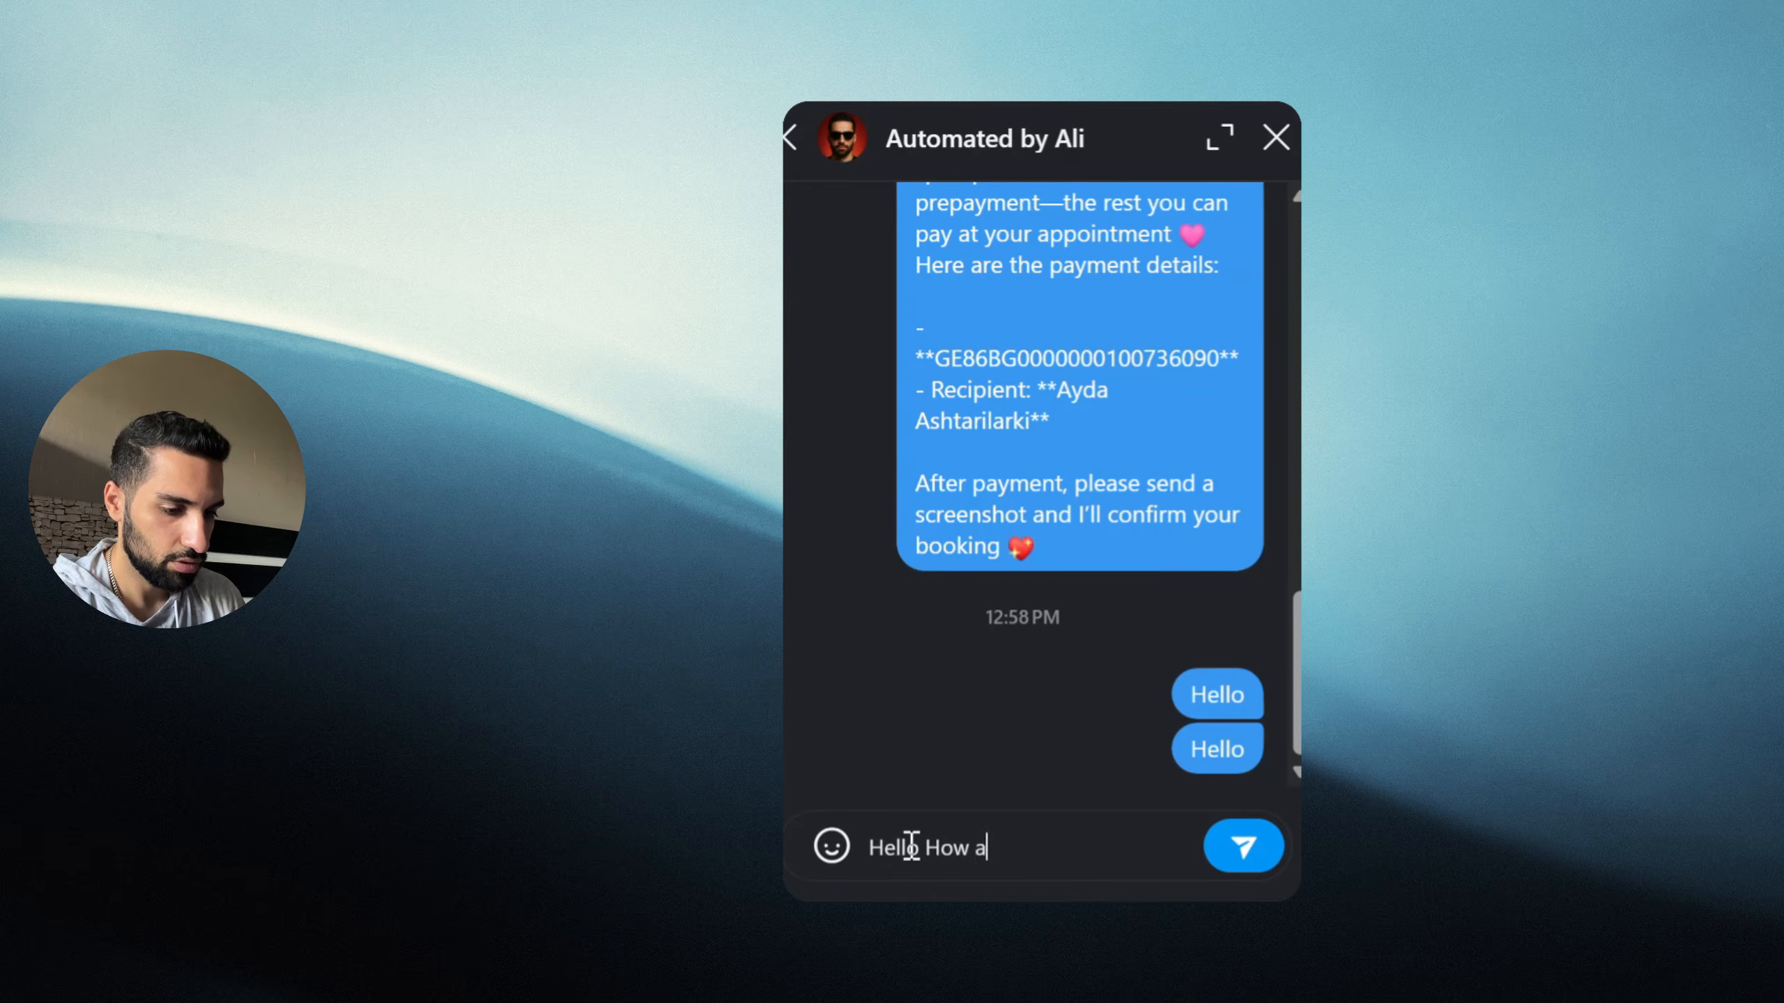
{"action": "type", "text": "re you?"}
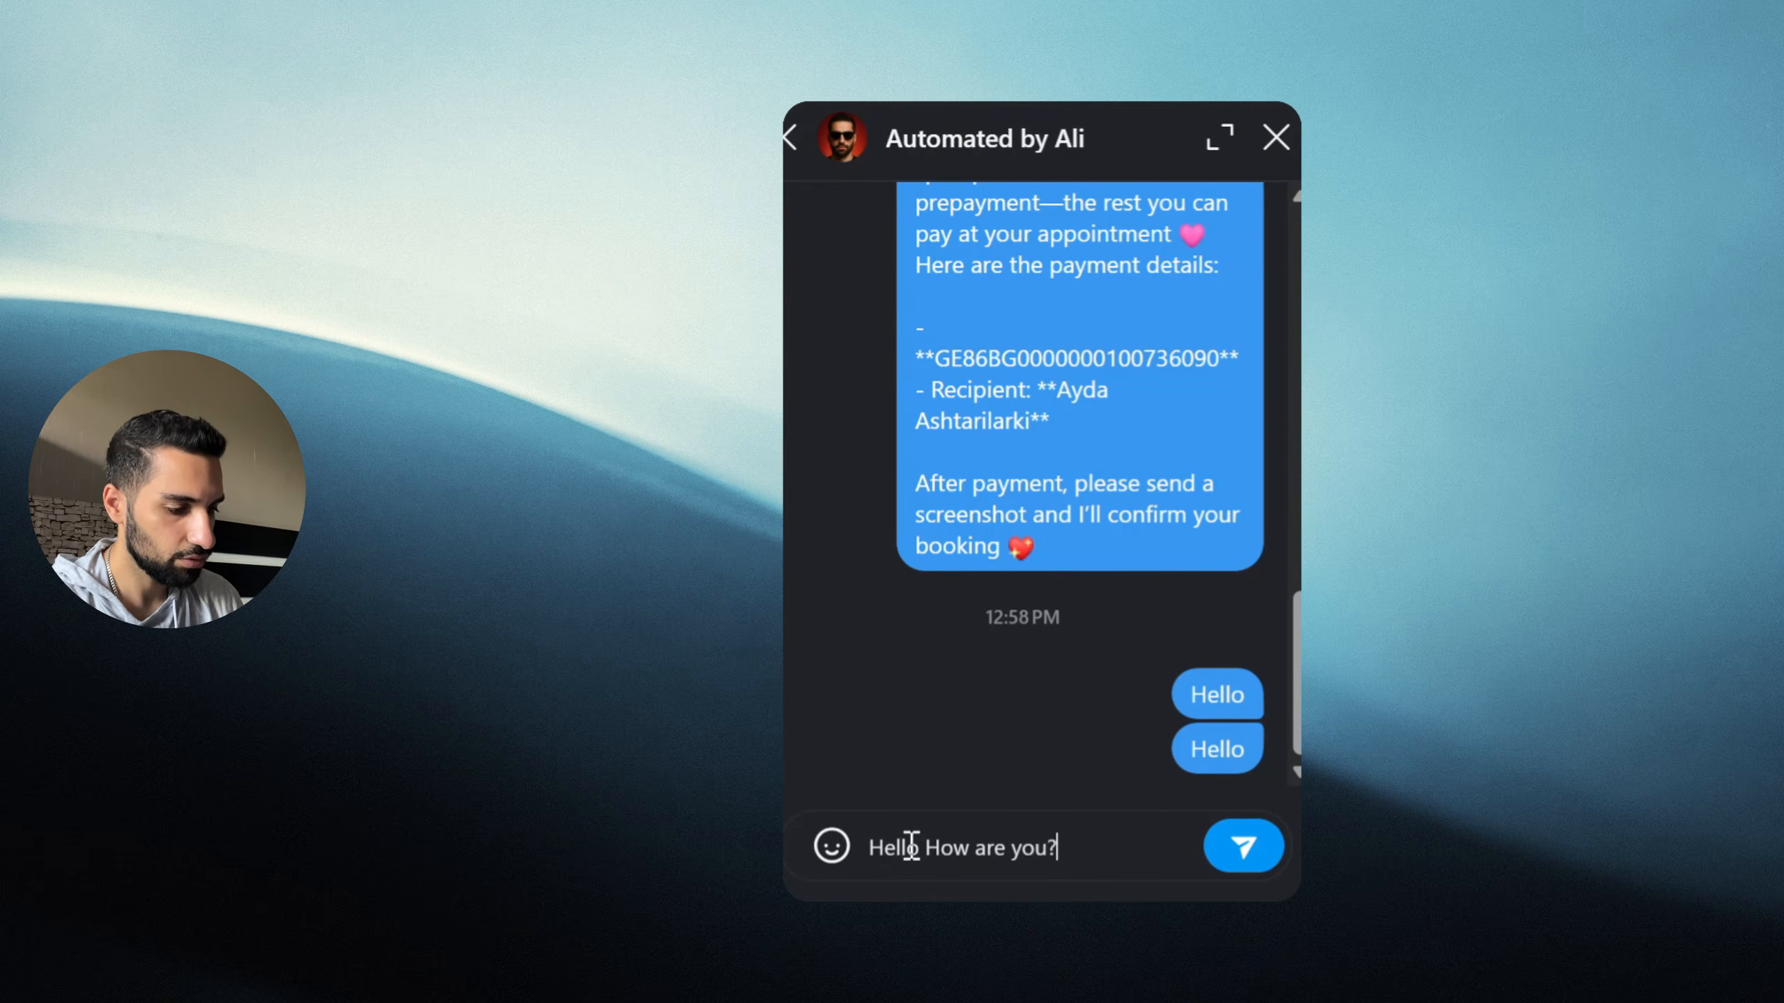
Step: Send 'Hello How are you?' to the automated Instagram account and wait for the AI reply
{"action": "key", "text": "Return"}
{"action": "mouse_move", "coordinate": [925, 787]}
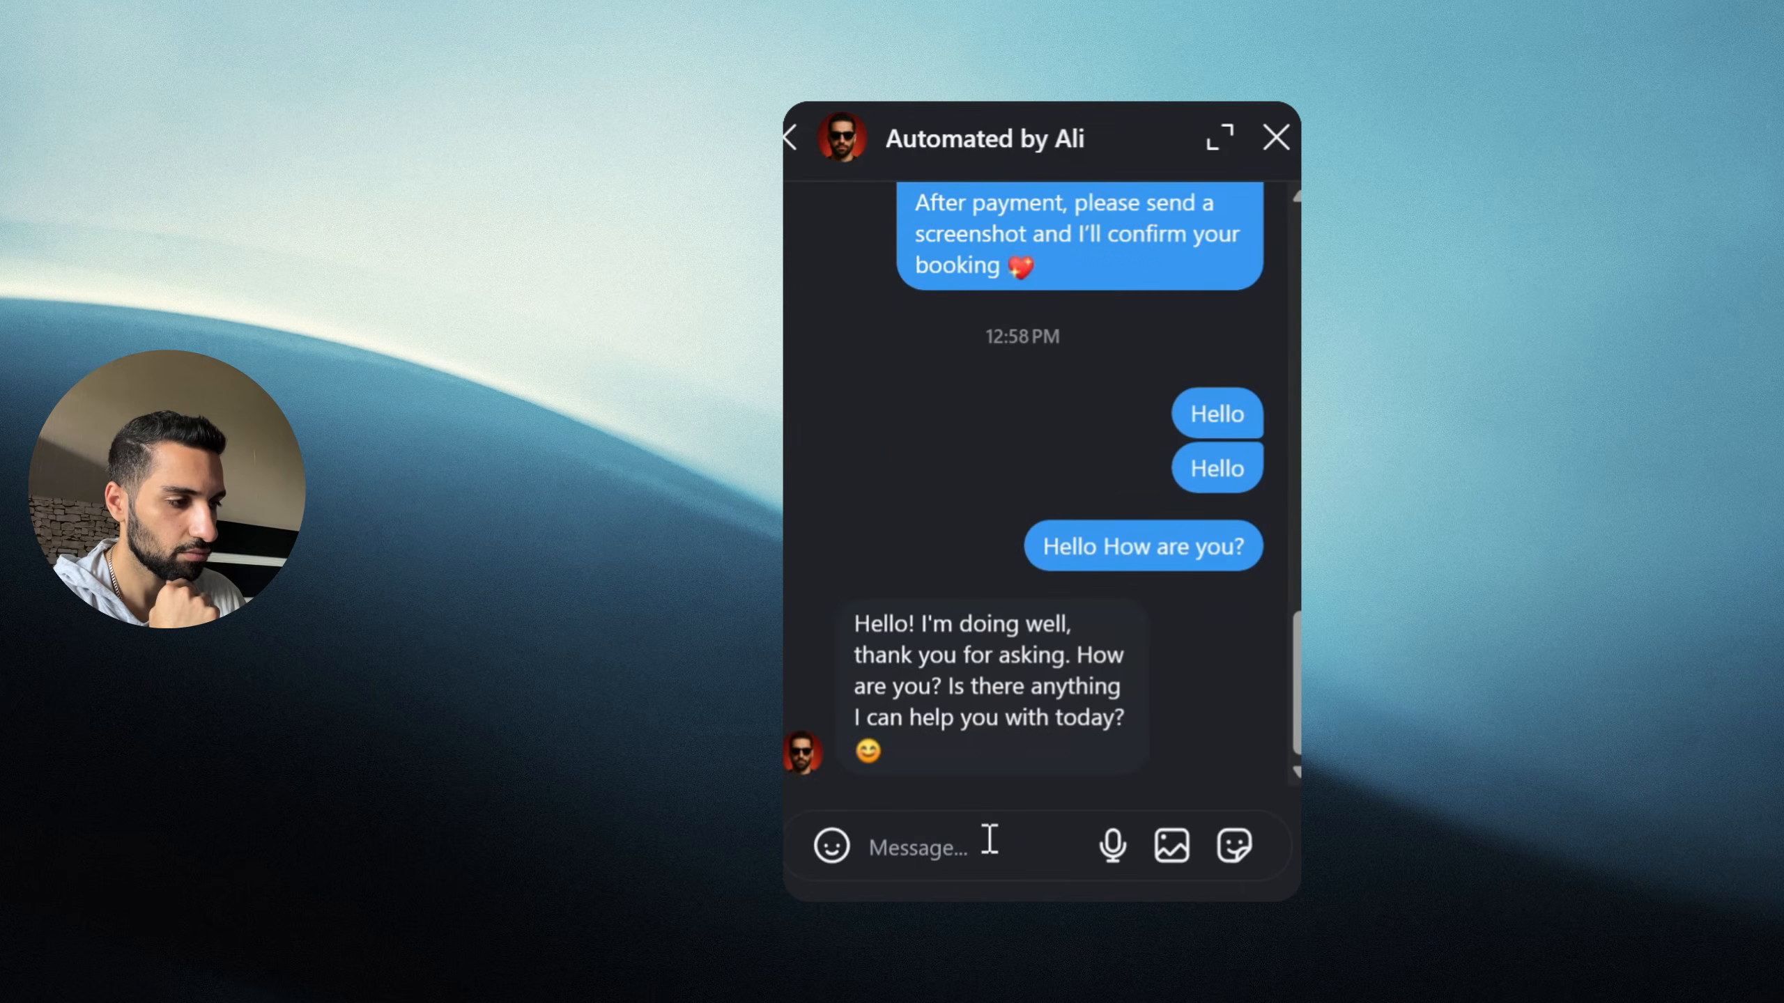
{"action": "mouse_move", "coordinate": [932, 718]}
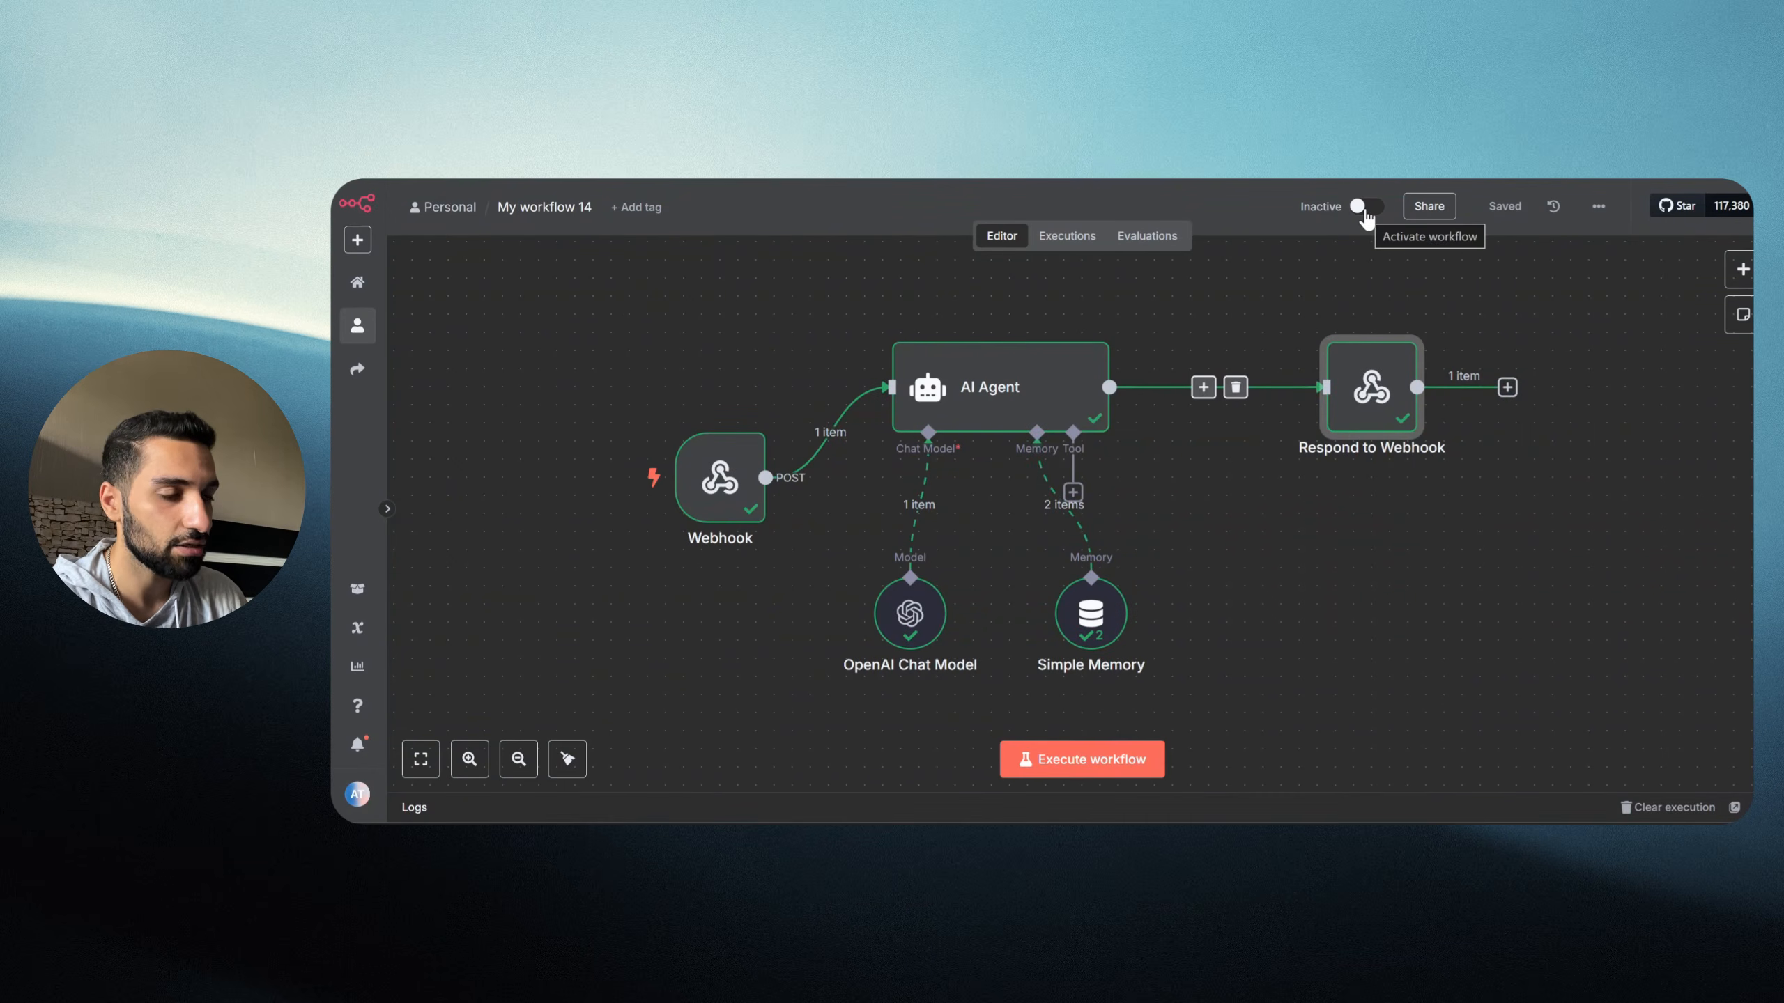
Step: Switch the workflow to Active and copy the Webhook node's Production URL
{"action": "left_click", "coordinate": [1365, 207]}
{"action": "left_click", "coordinate": [1212, 545]}
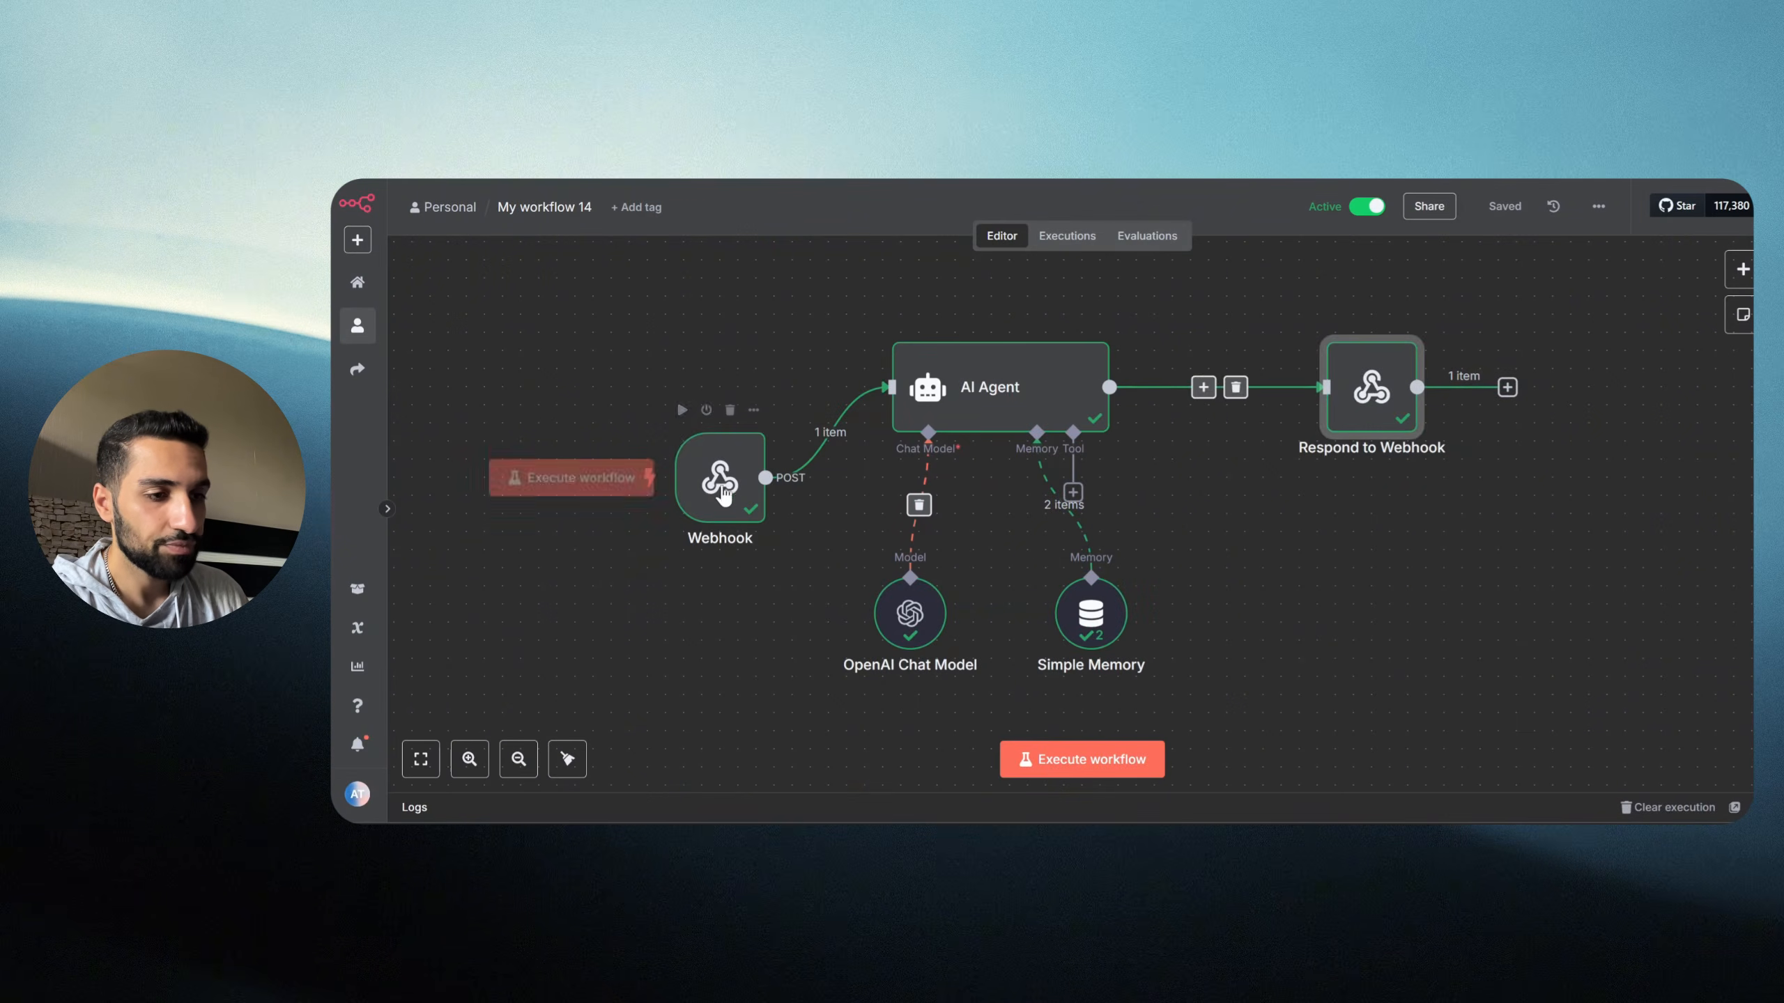
{"action": "double_click", "coordinate": [722, 488]}
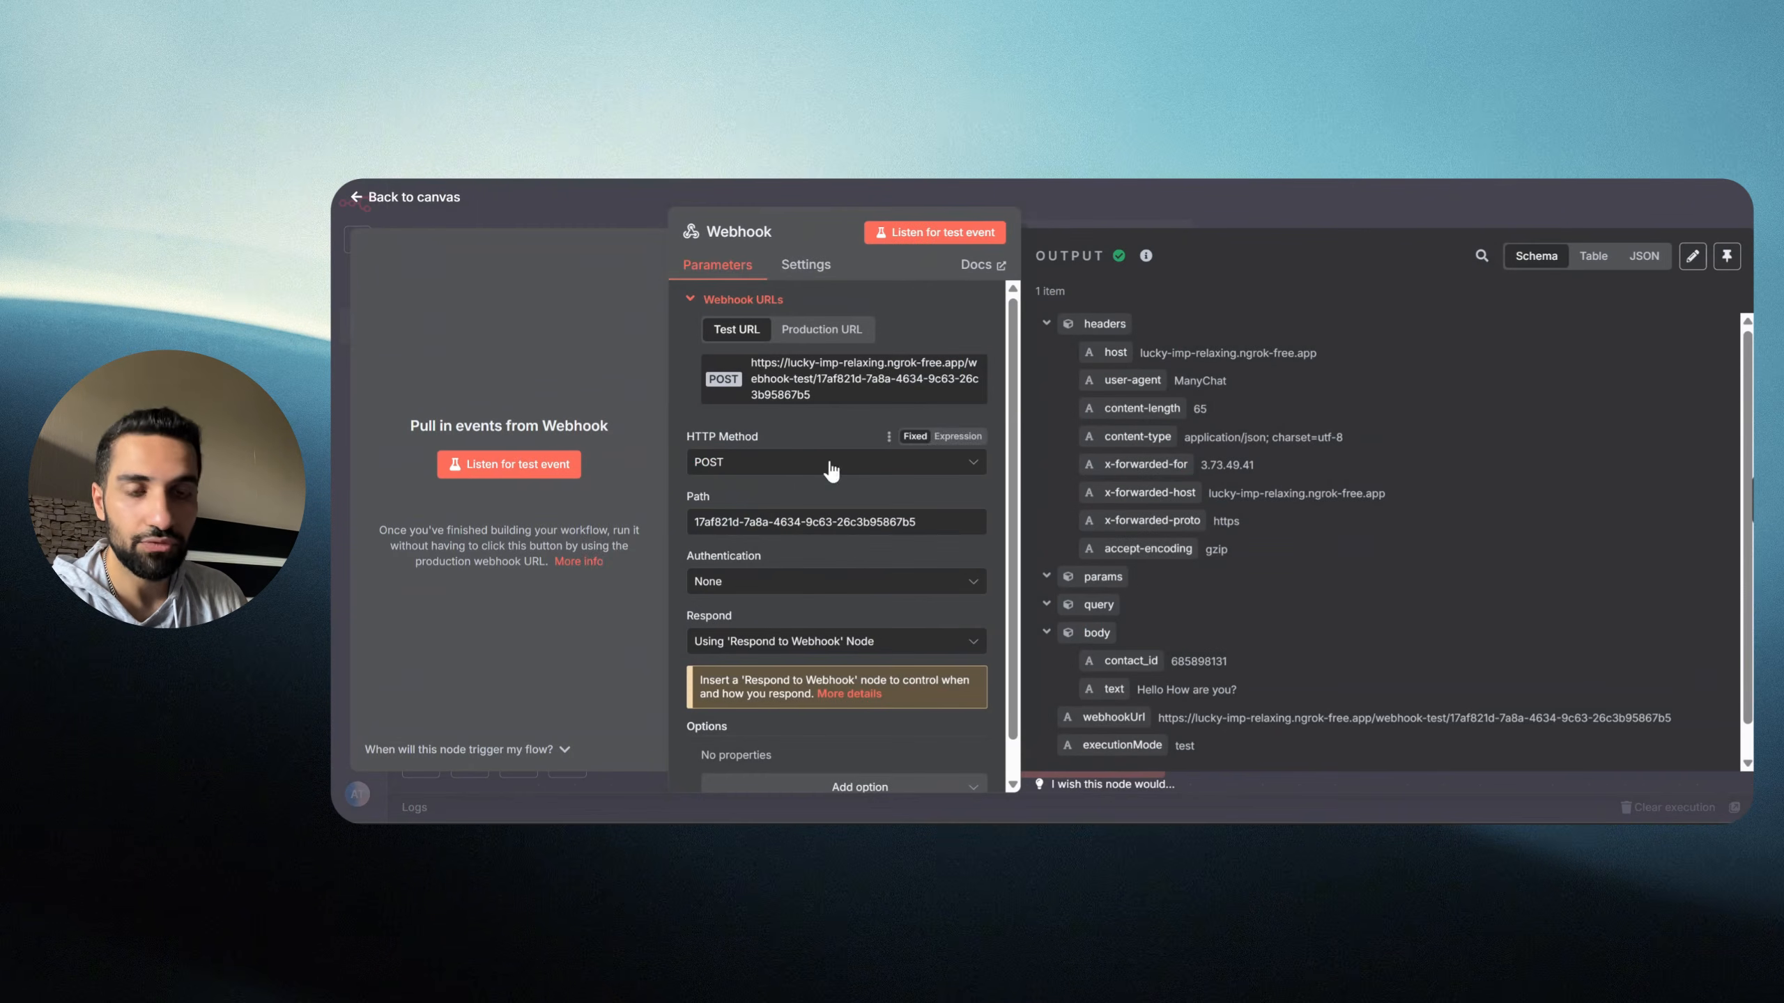
{"action": "left_click", "coordinate": [820, 336]}
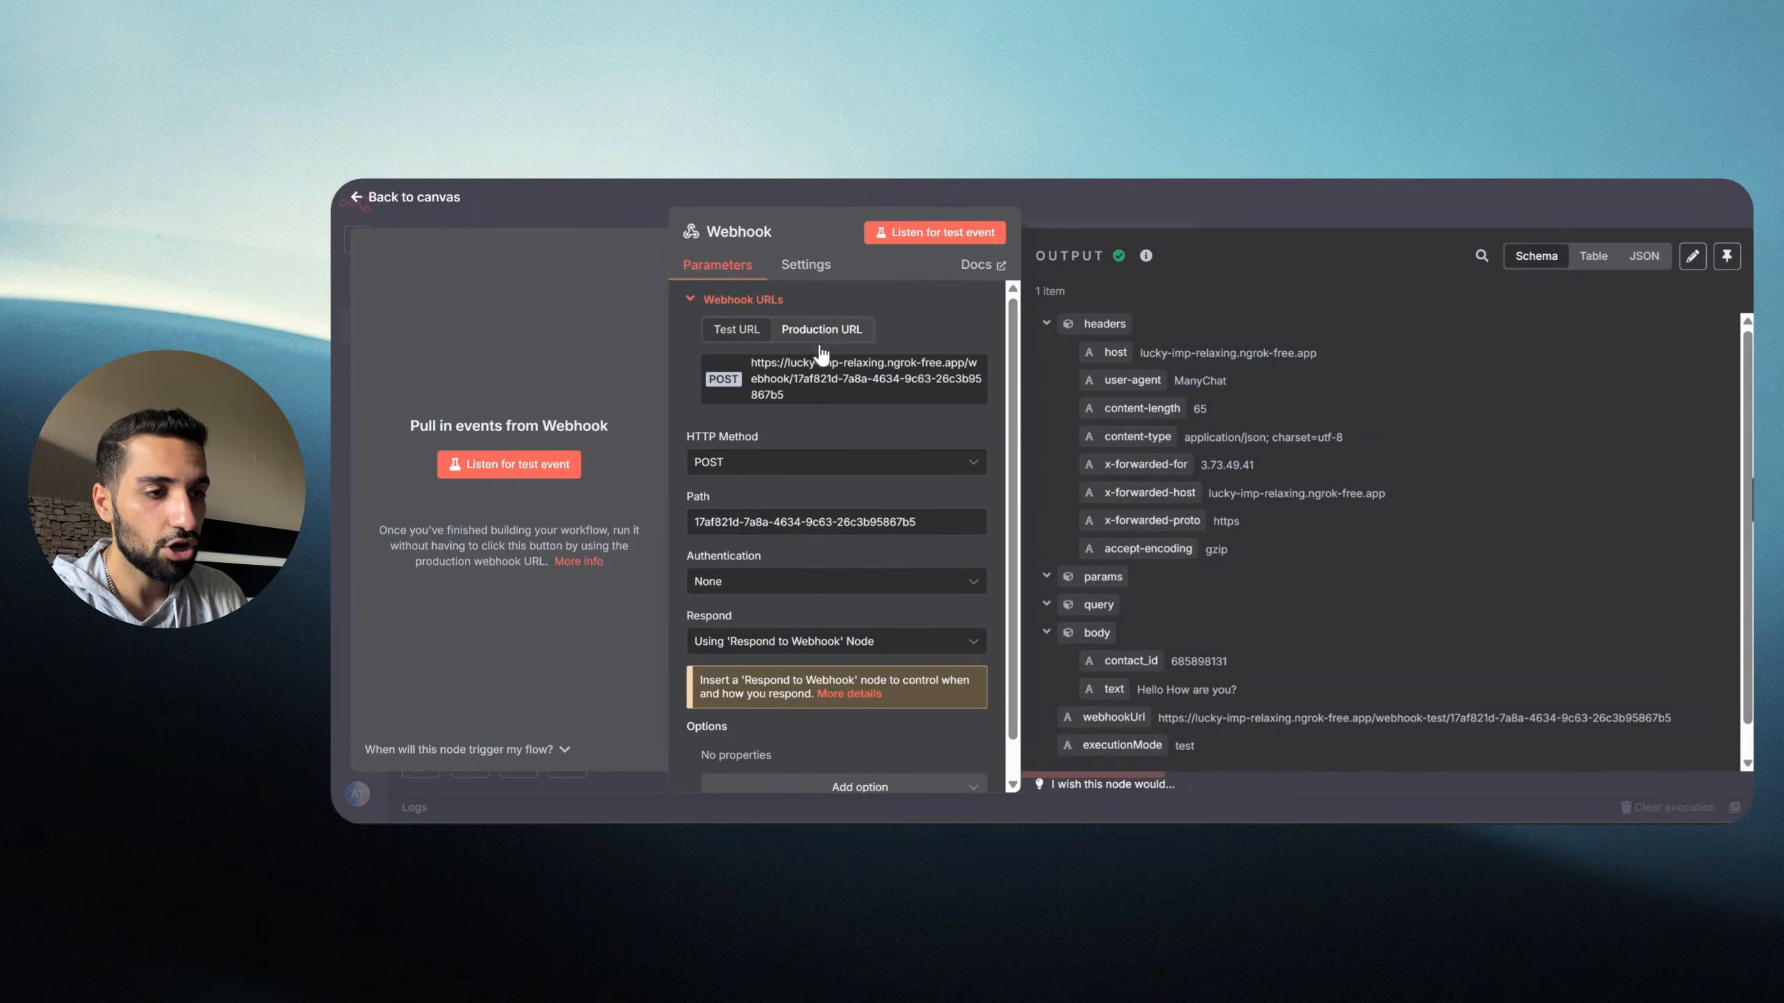
{"action": "left_click", "coordinate": [820, 384]}
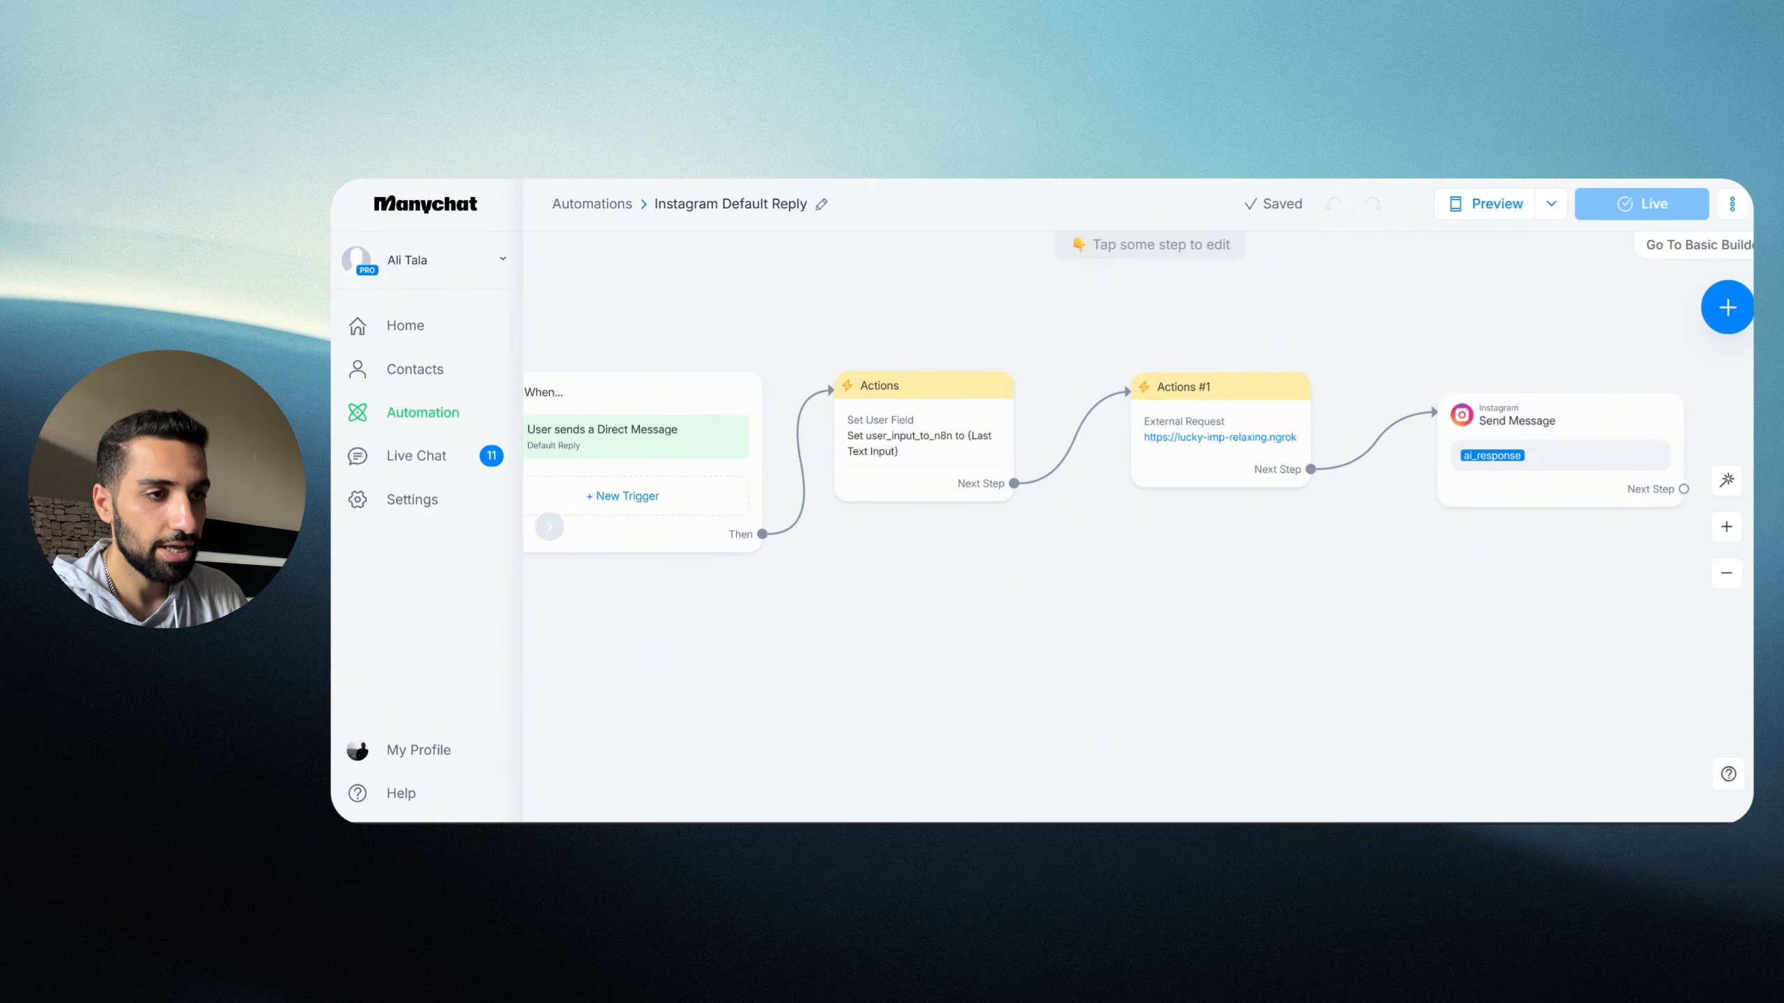
Step: Replace the External Request's test URL with n8n's production webhook URL, save, and update the live automation
{"action": "left_click", "coordinate": [1202, 441]}
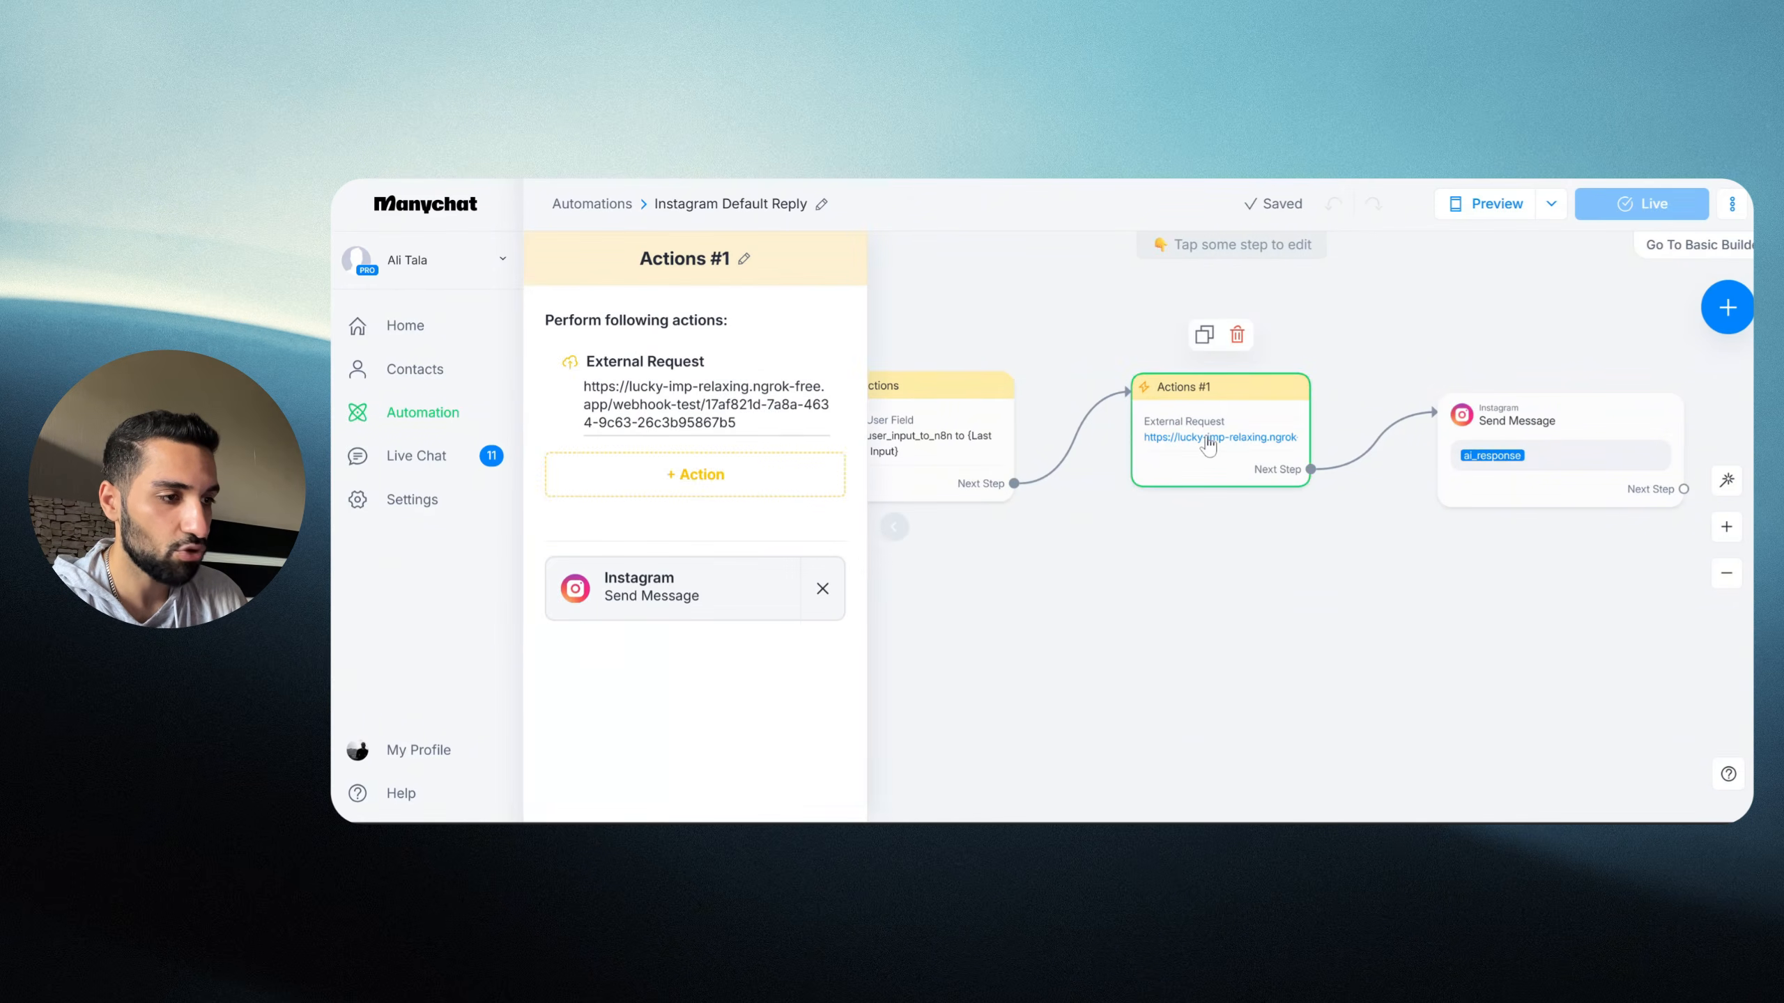
{"action": "left_click", "coordinate": [677, 404]}
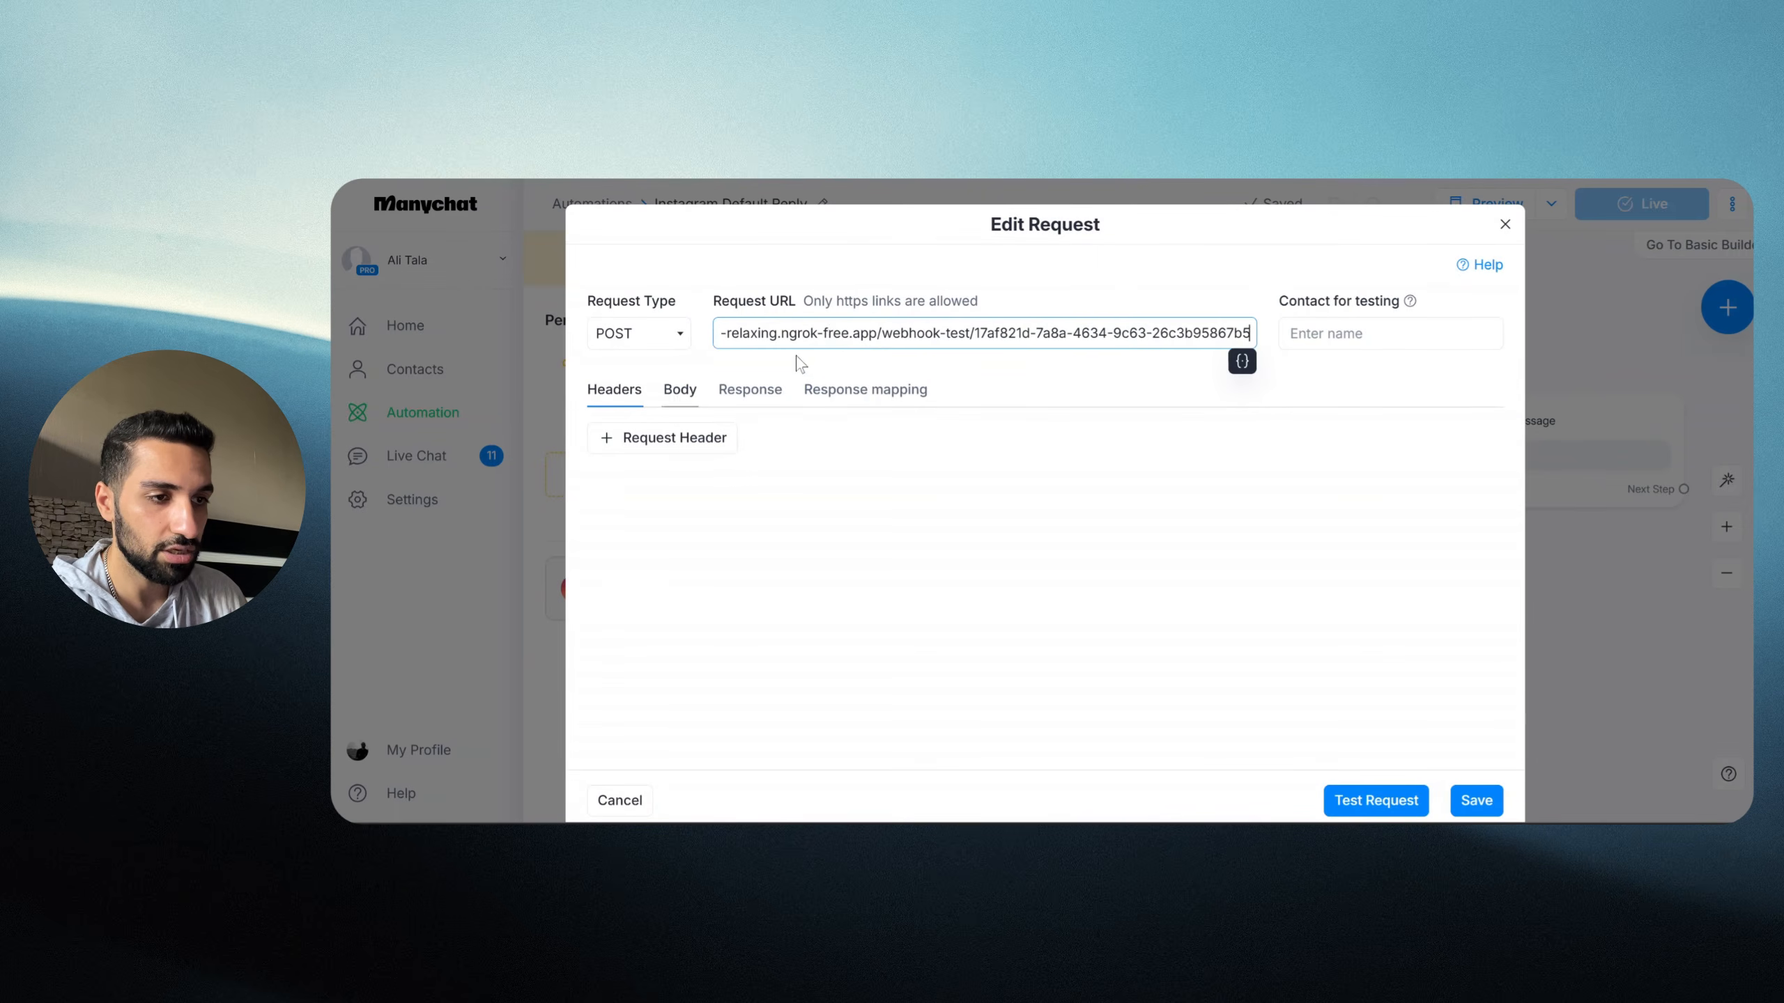
{"action": "triple_click", "coordinate": [872, 338]}
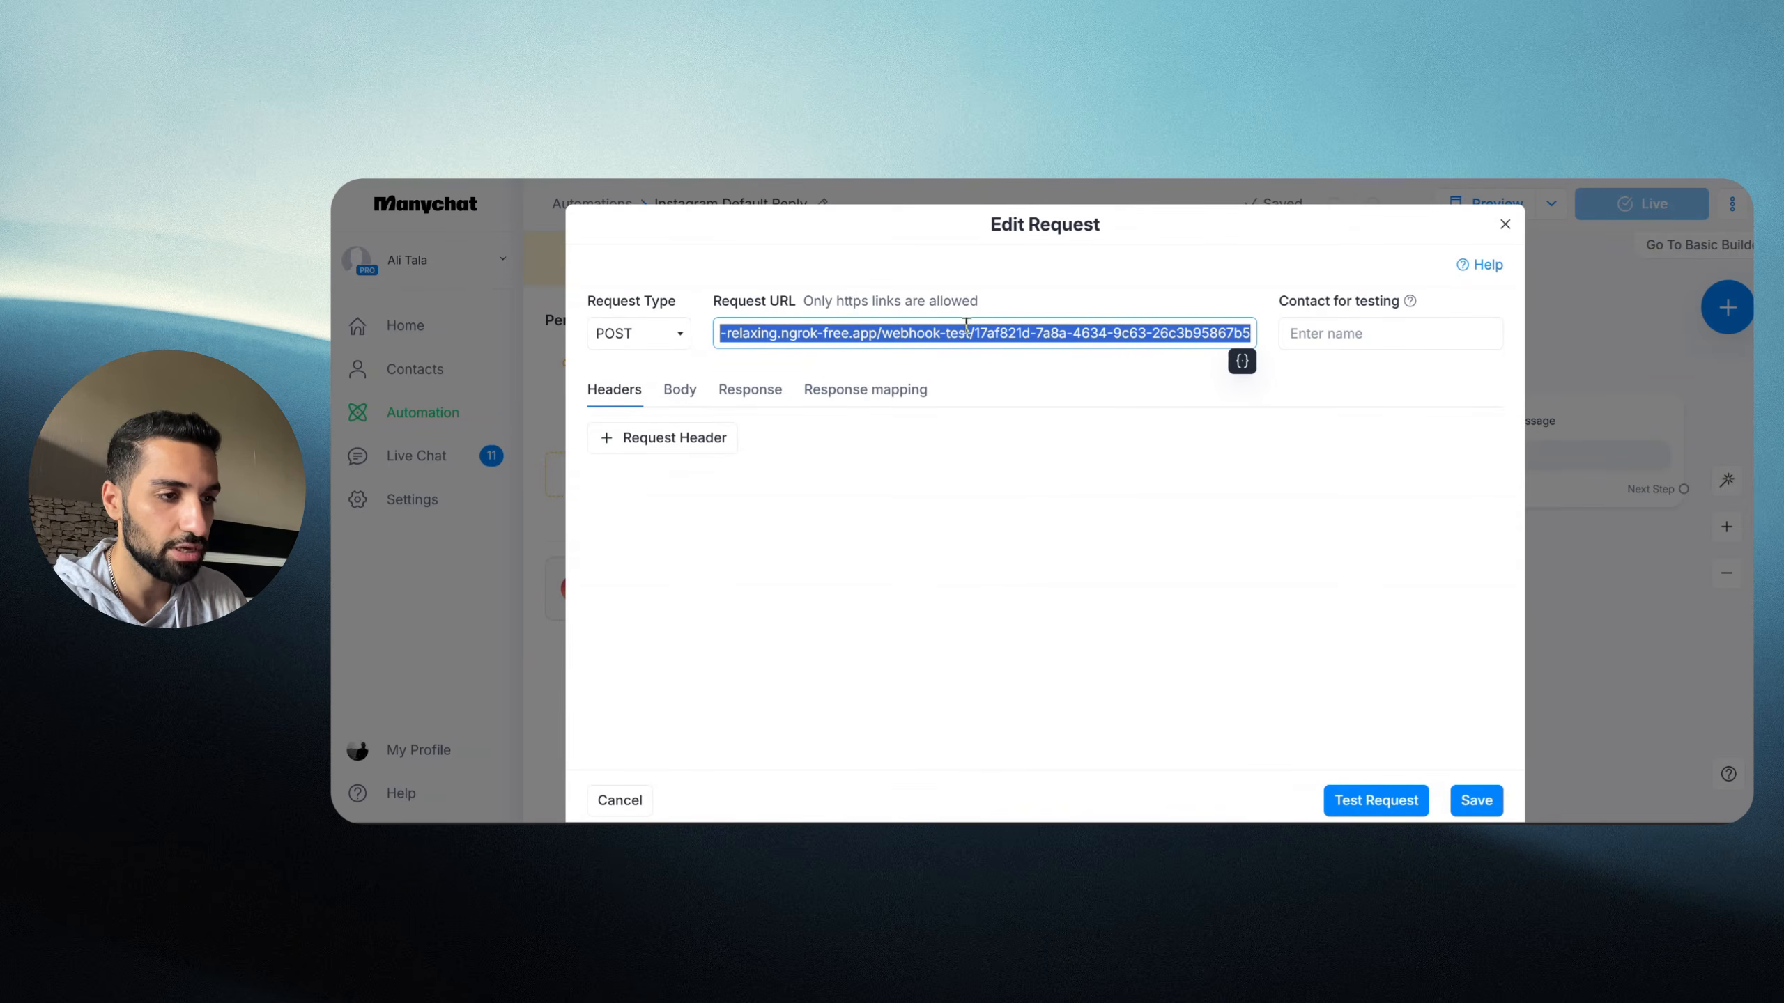
{"action": "key", "text": "ctrl+v"}
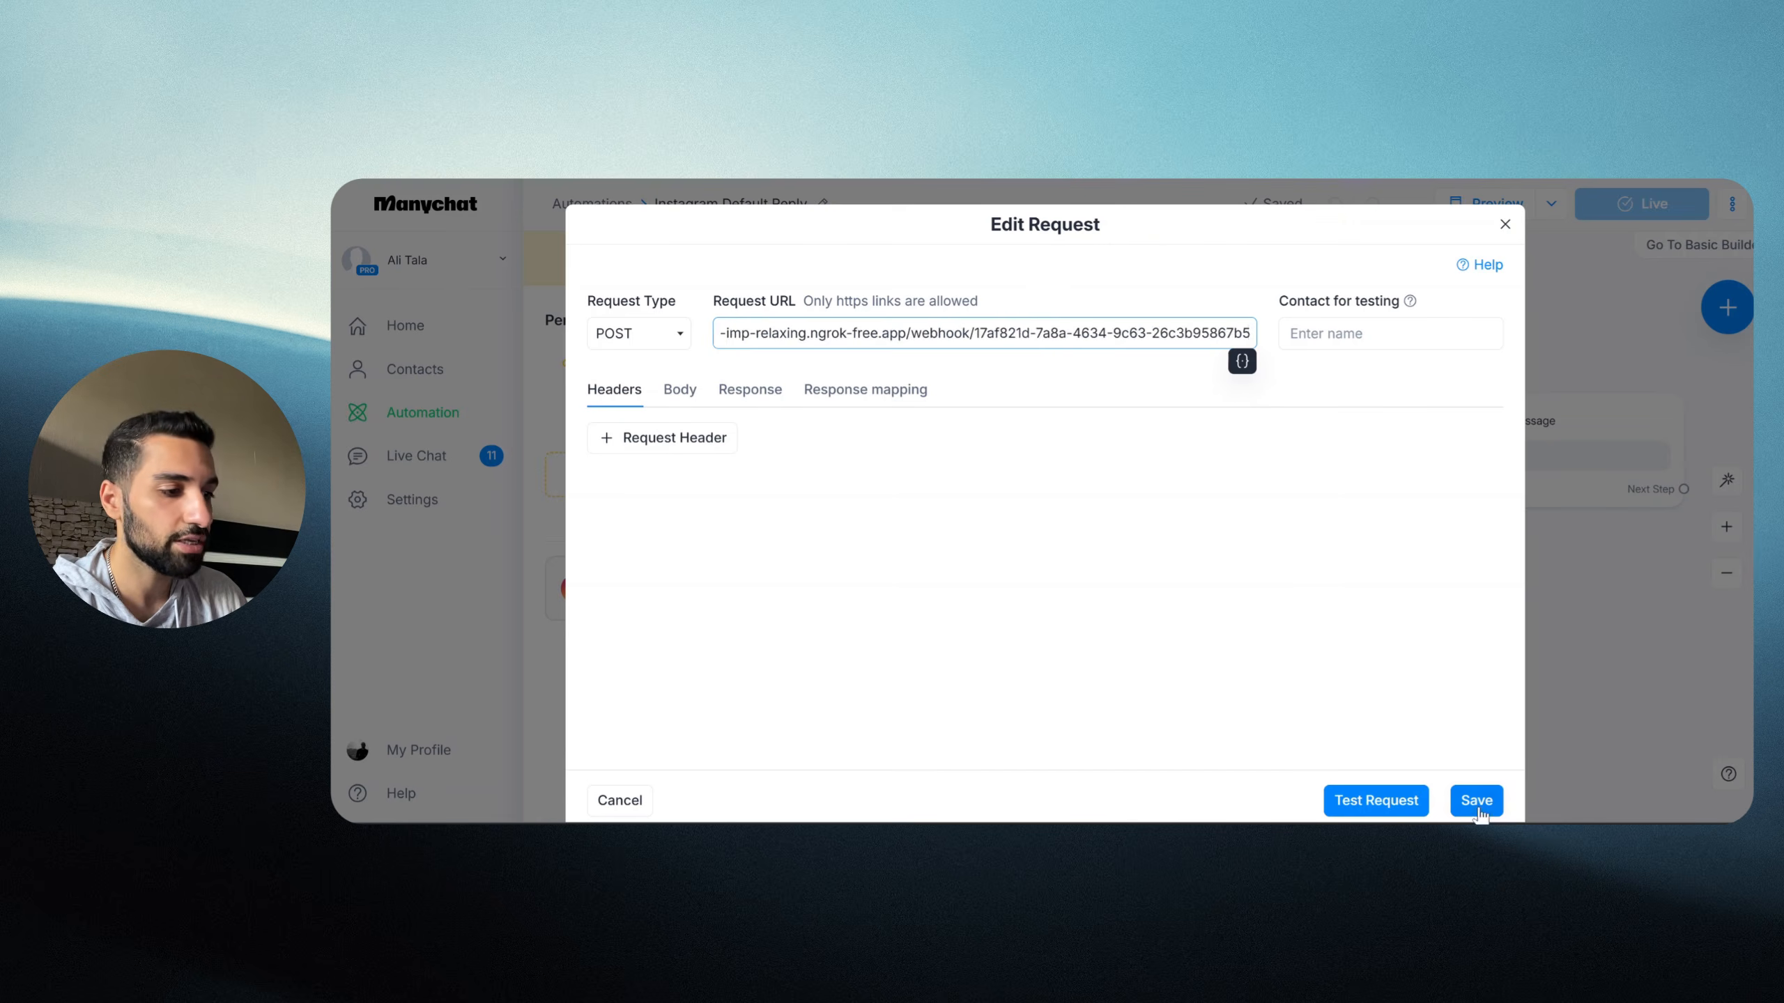
{"action": "left_click", "coordinate": [1476, 803]}
{"action": "left_click", "coordinate": [1623, 211]}
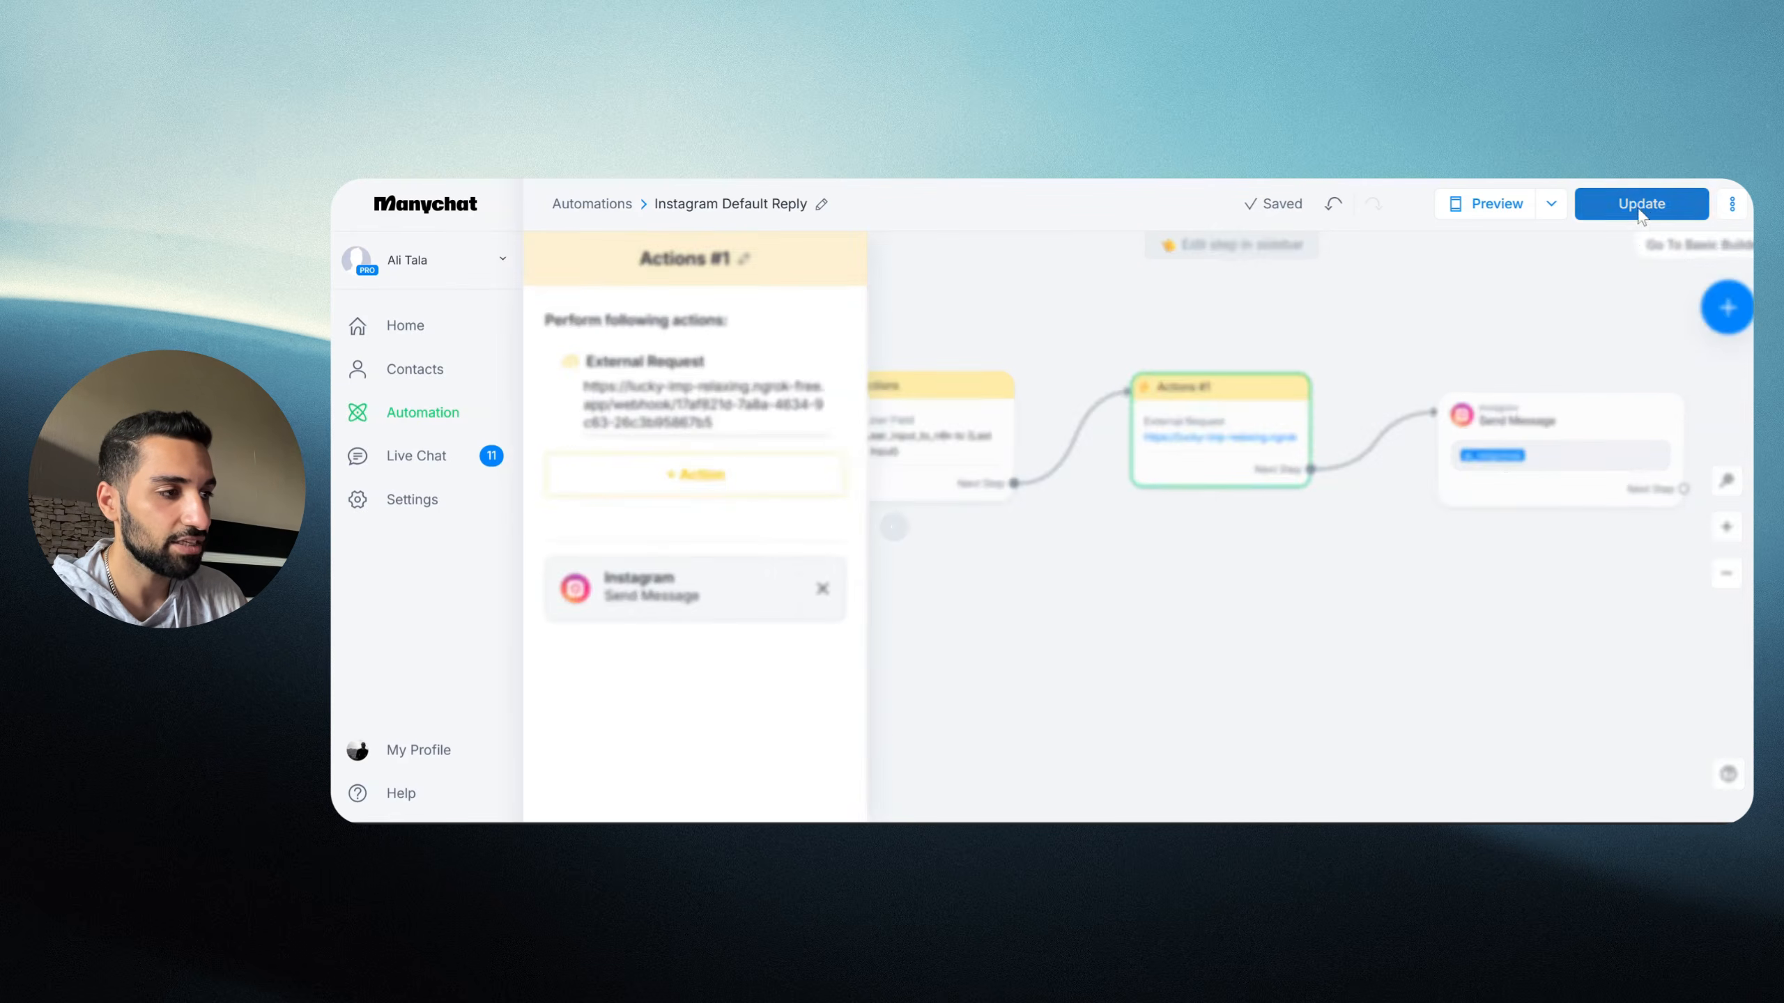
{"action": "left_click", "coordinate": [1422, 310]}
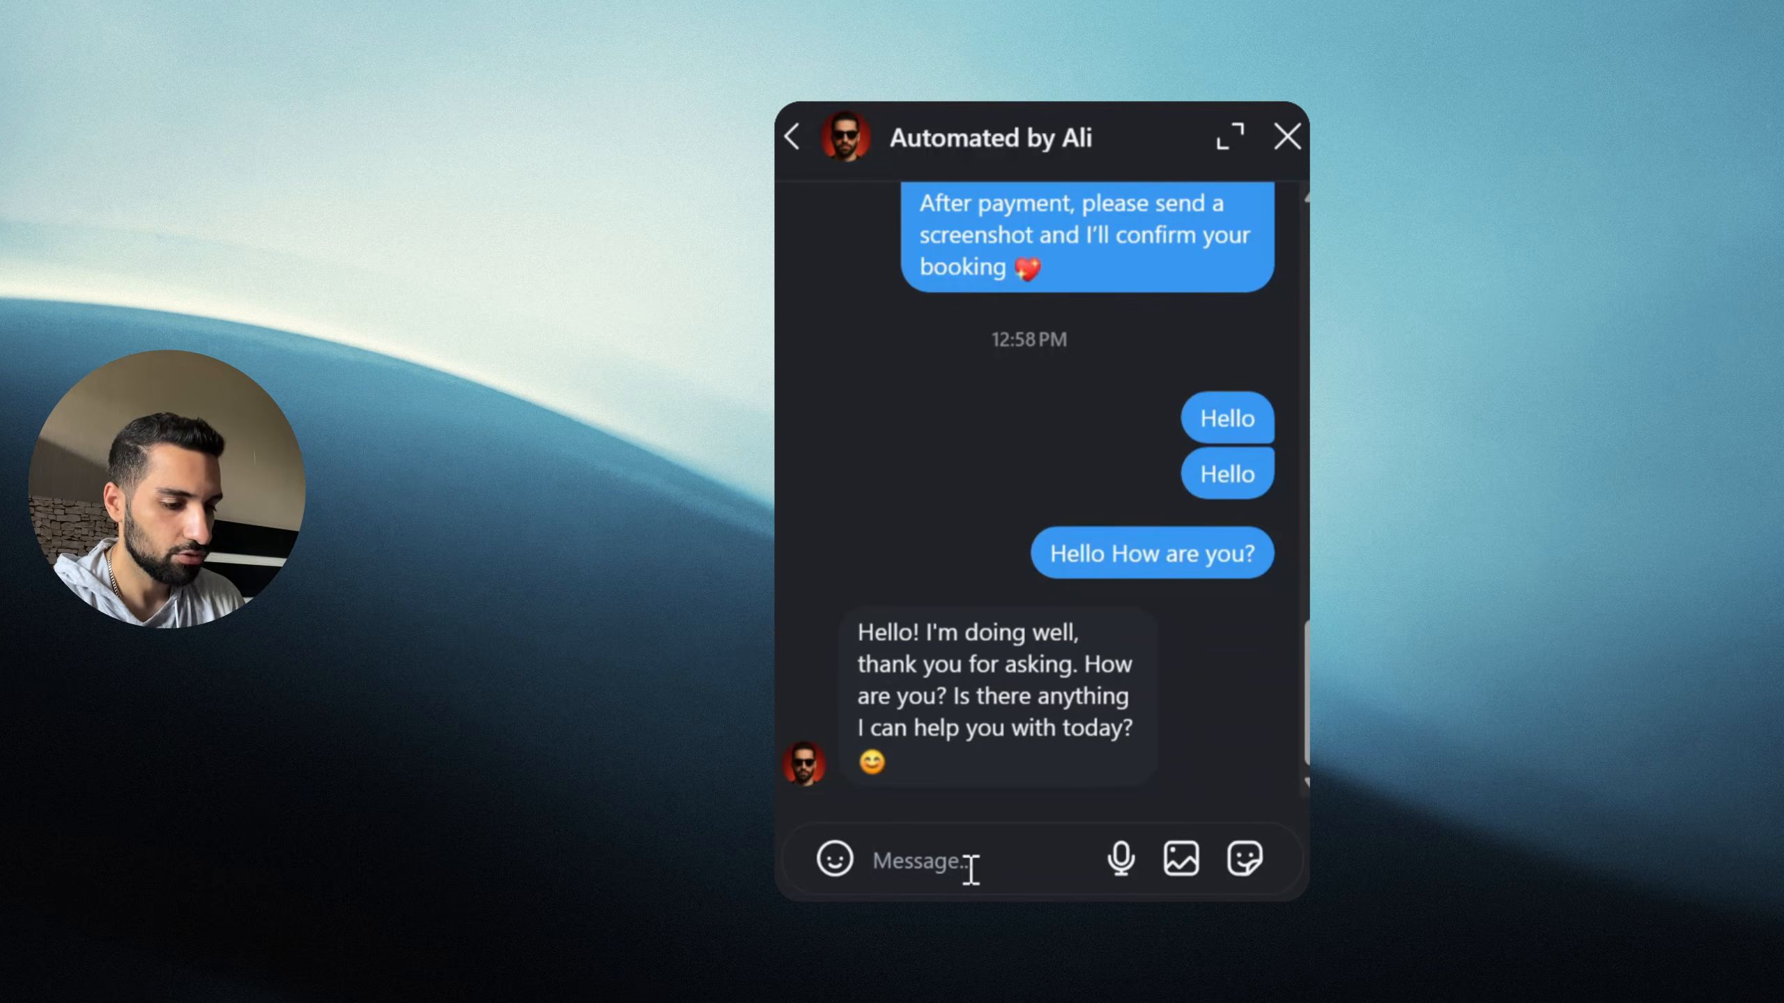
Step: Send the question 'whats is 2+2?' to the automated account in the Instagram DM chat
{"action": "type", "text": "whats "}
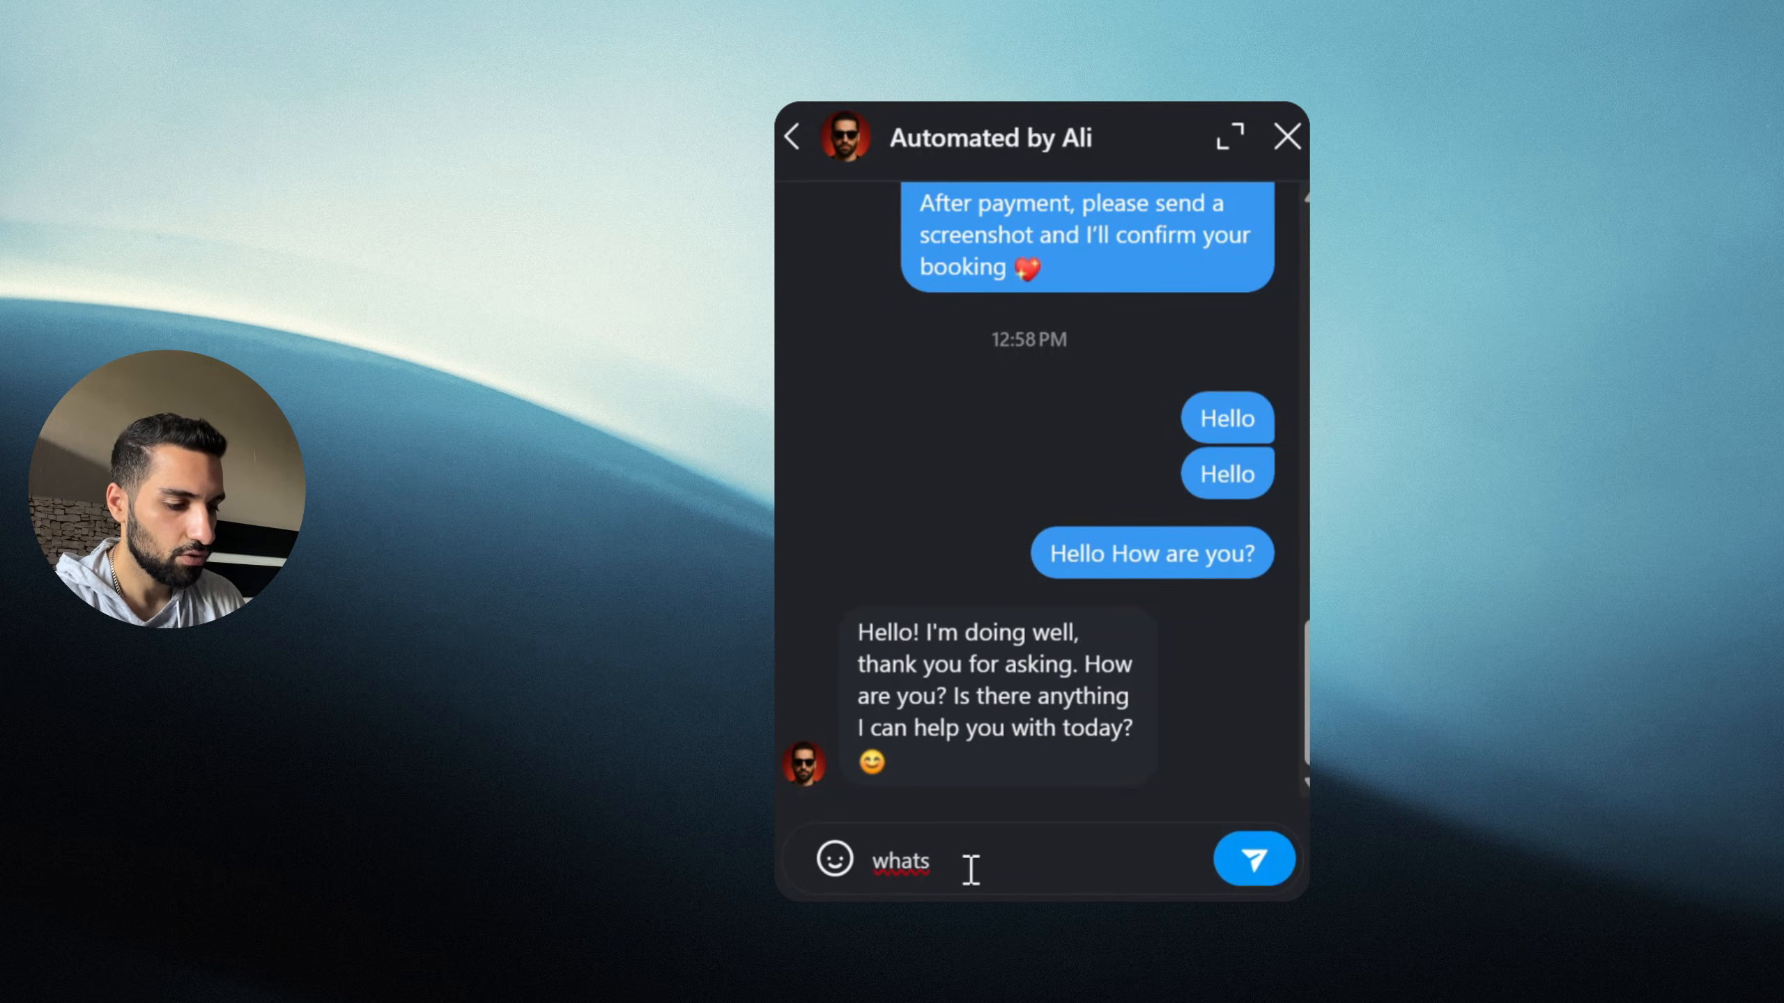
{"action": "type", "text": "is 2+2"}
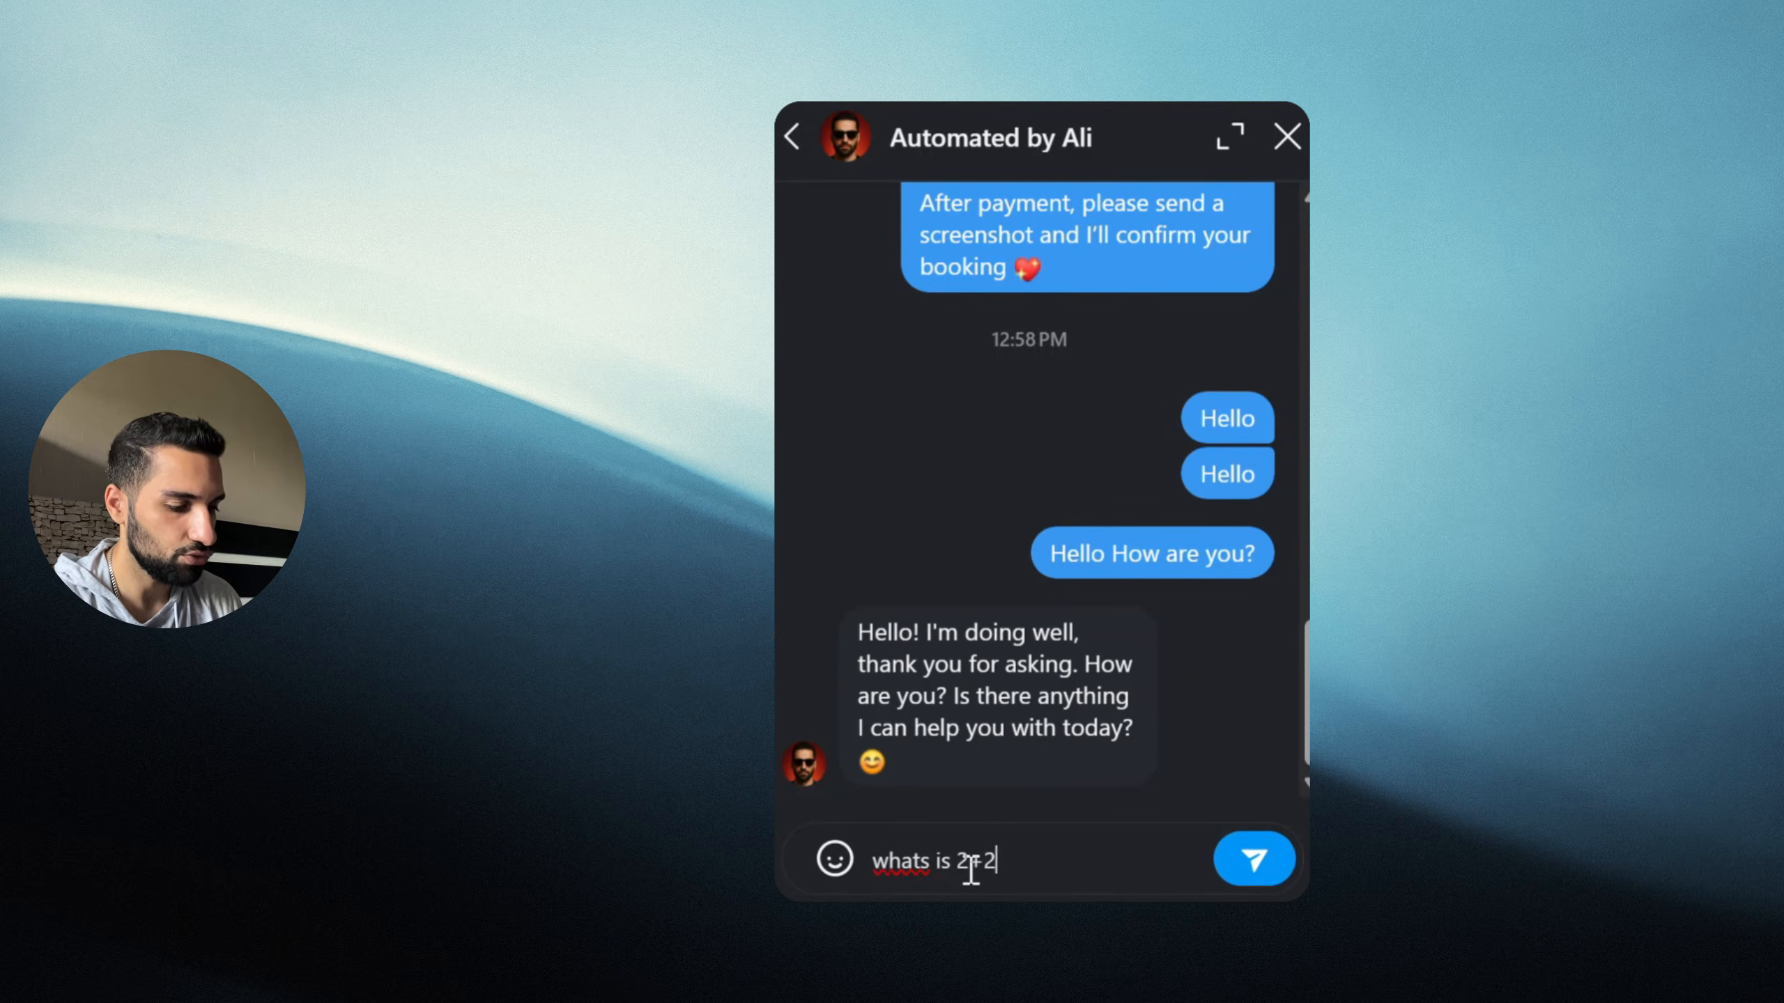
{"action": "type", "text": "?"}
{"action": "key", "text": "Return"}
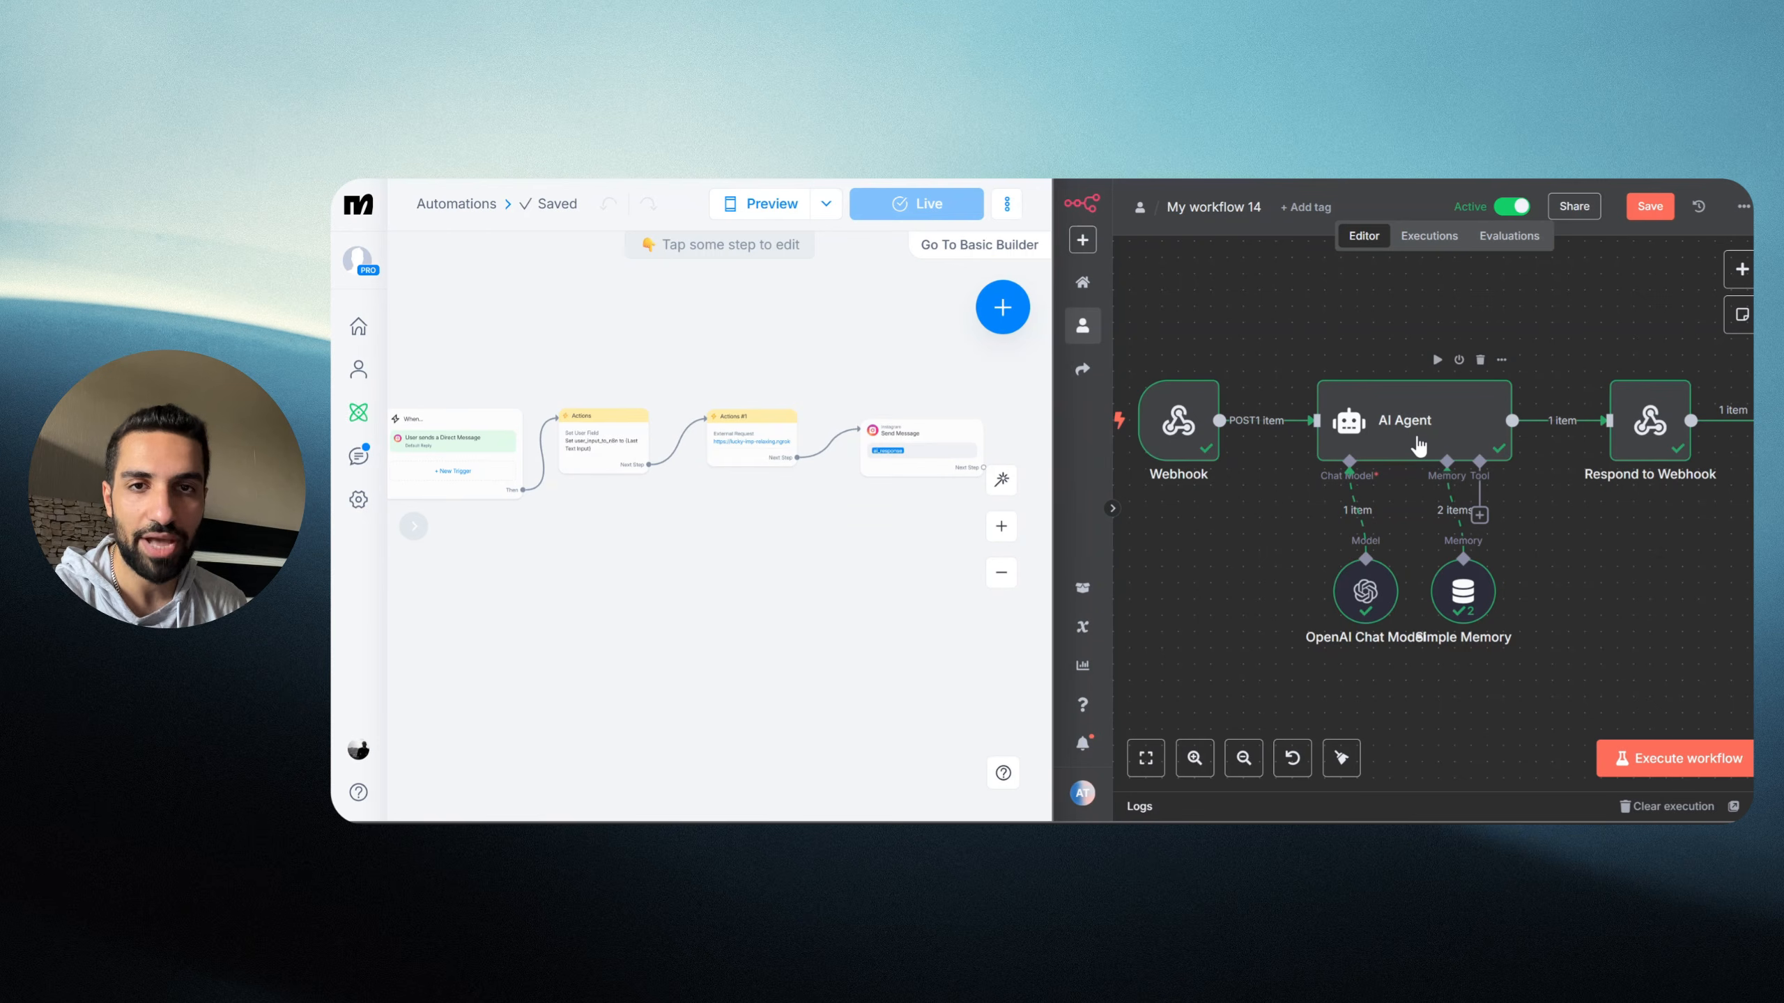
{"action": "left_click_drag", "start_coordinate": [780, 596], "coordinate": [814, 569]}
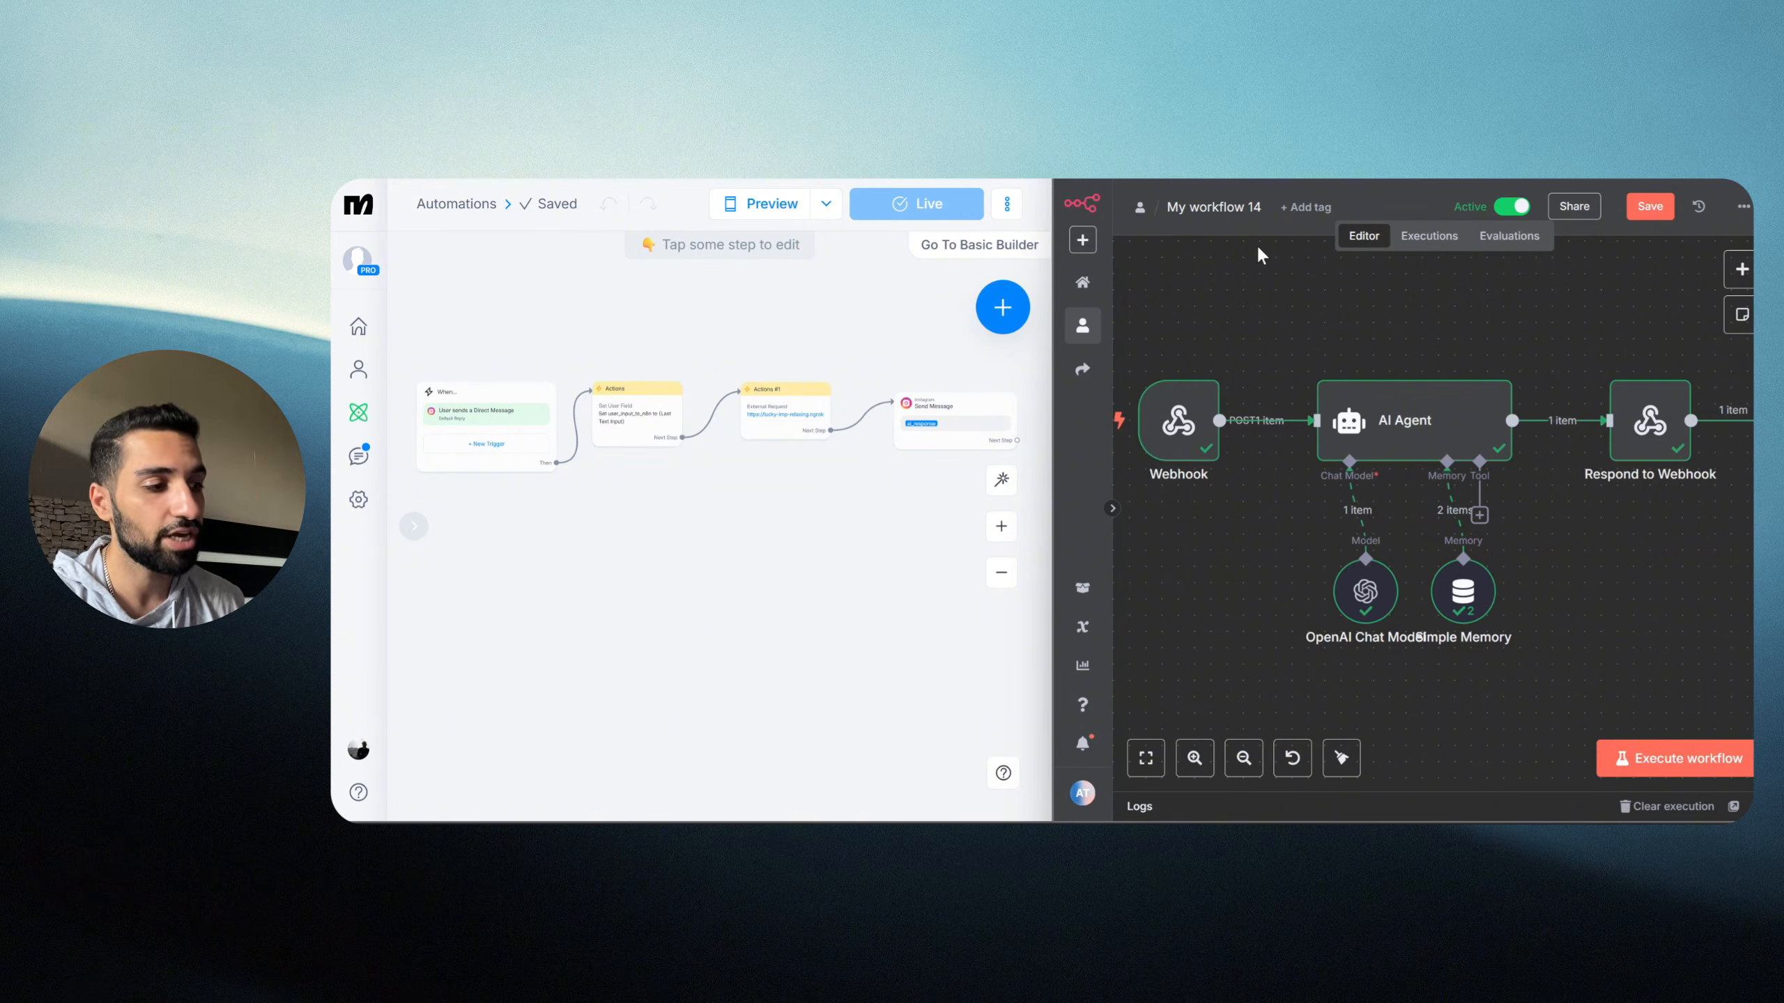
{"action": "left_click", "coordinate": [1479, 515]}
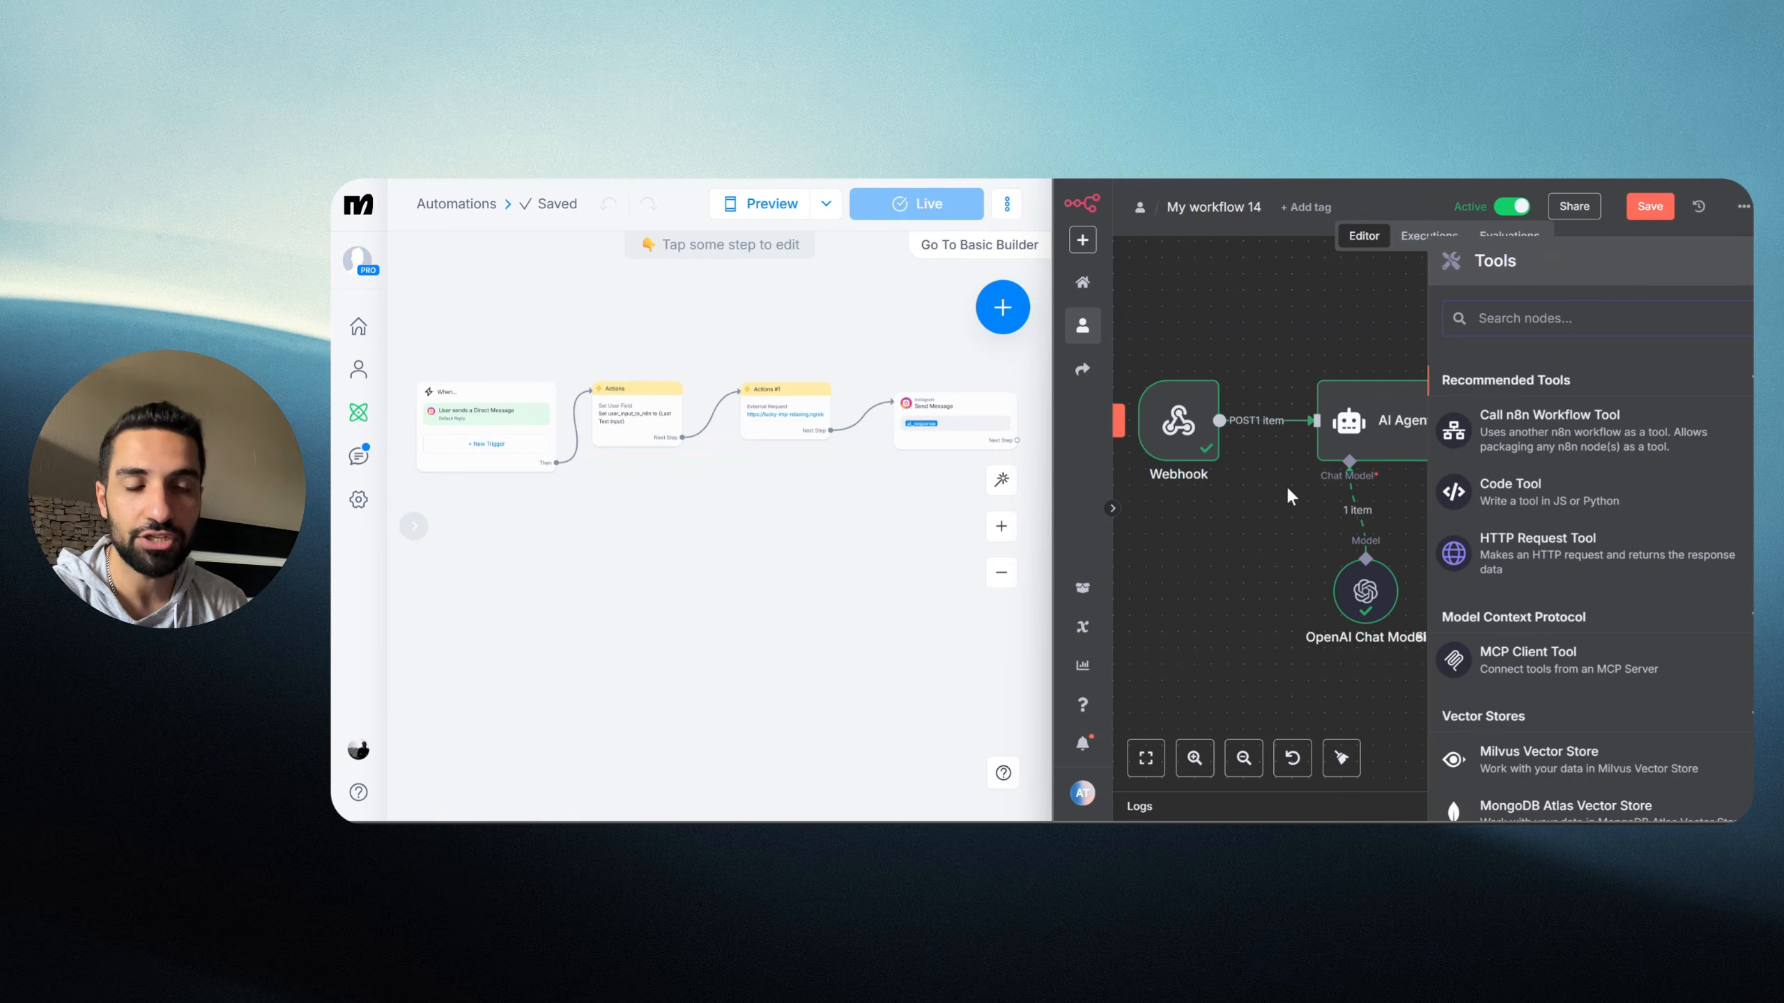
{"action": "left_click", "coordinate": [1289, 490]}
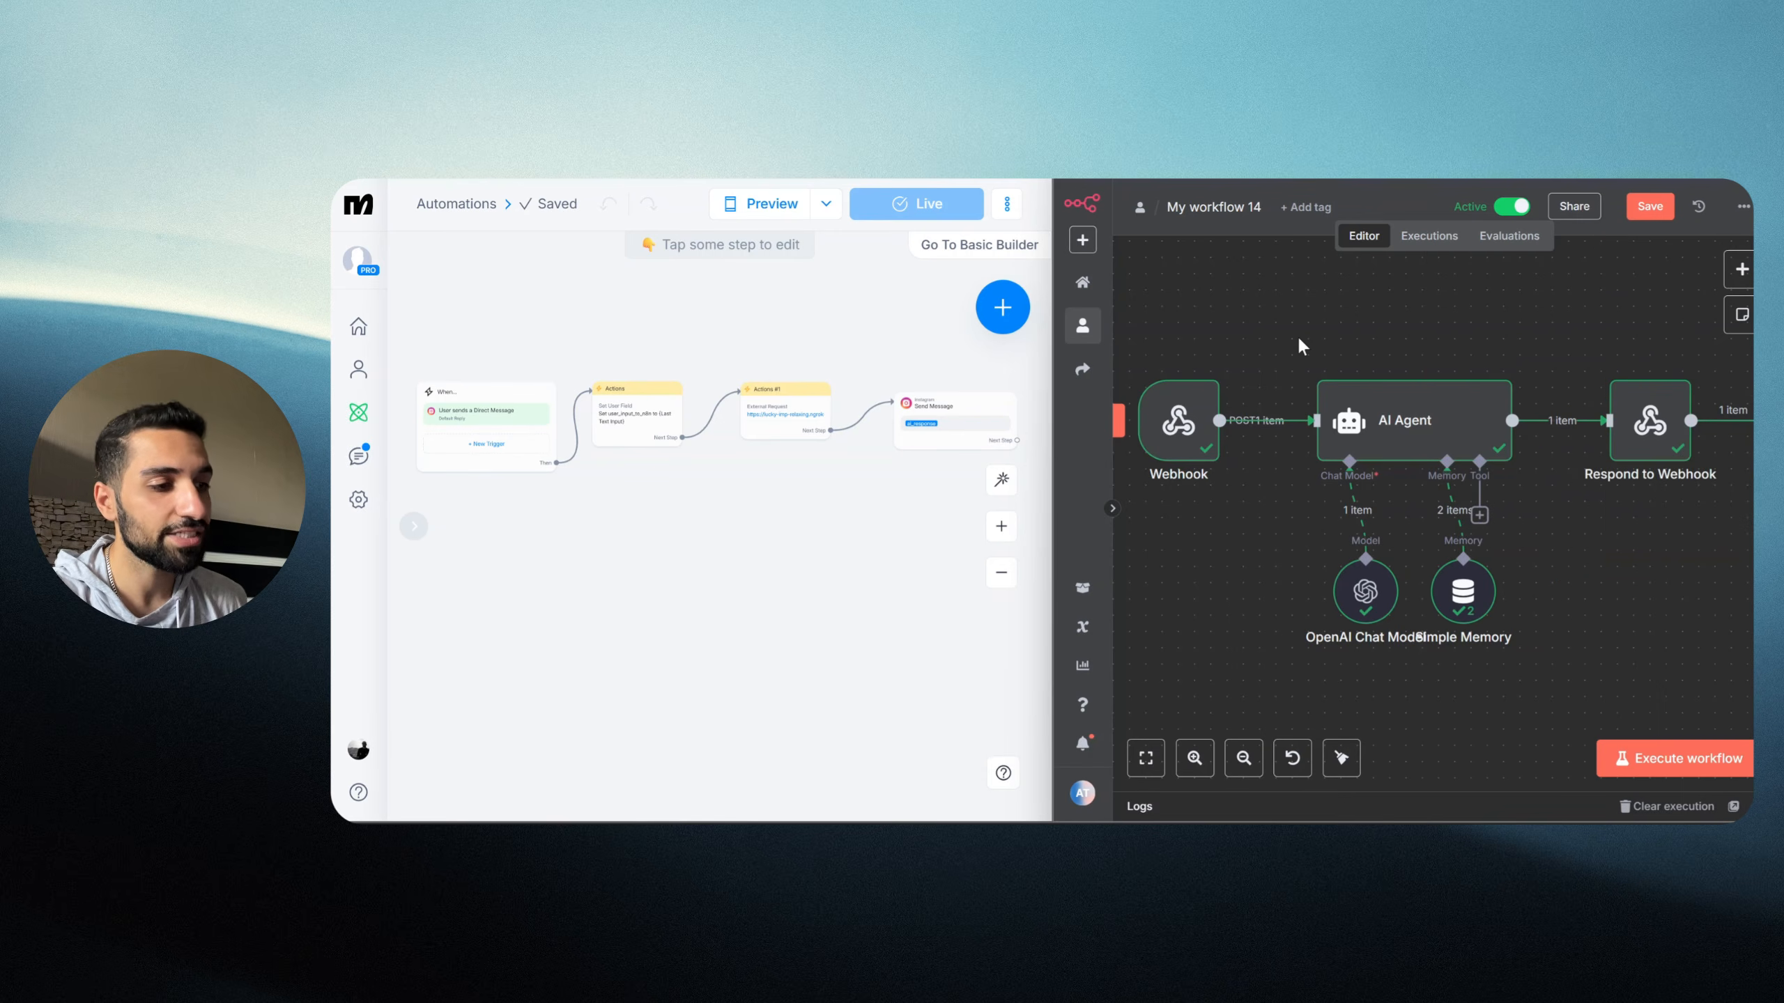